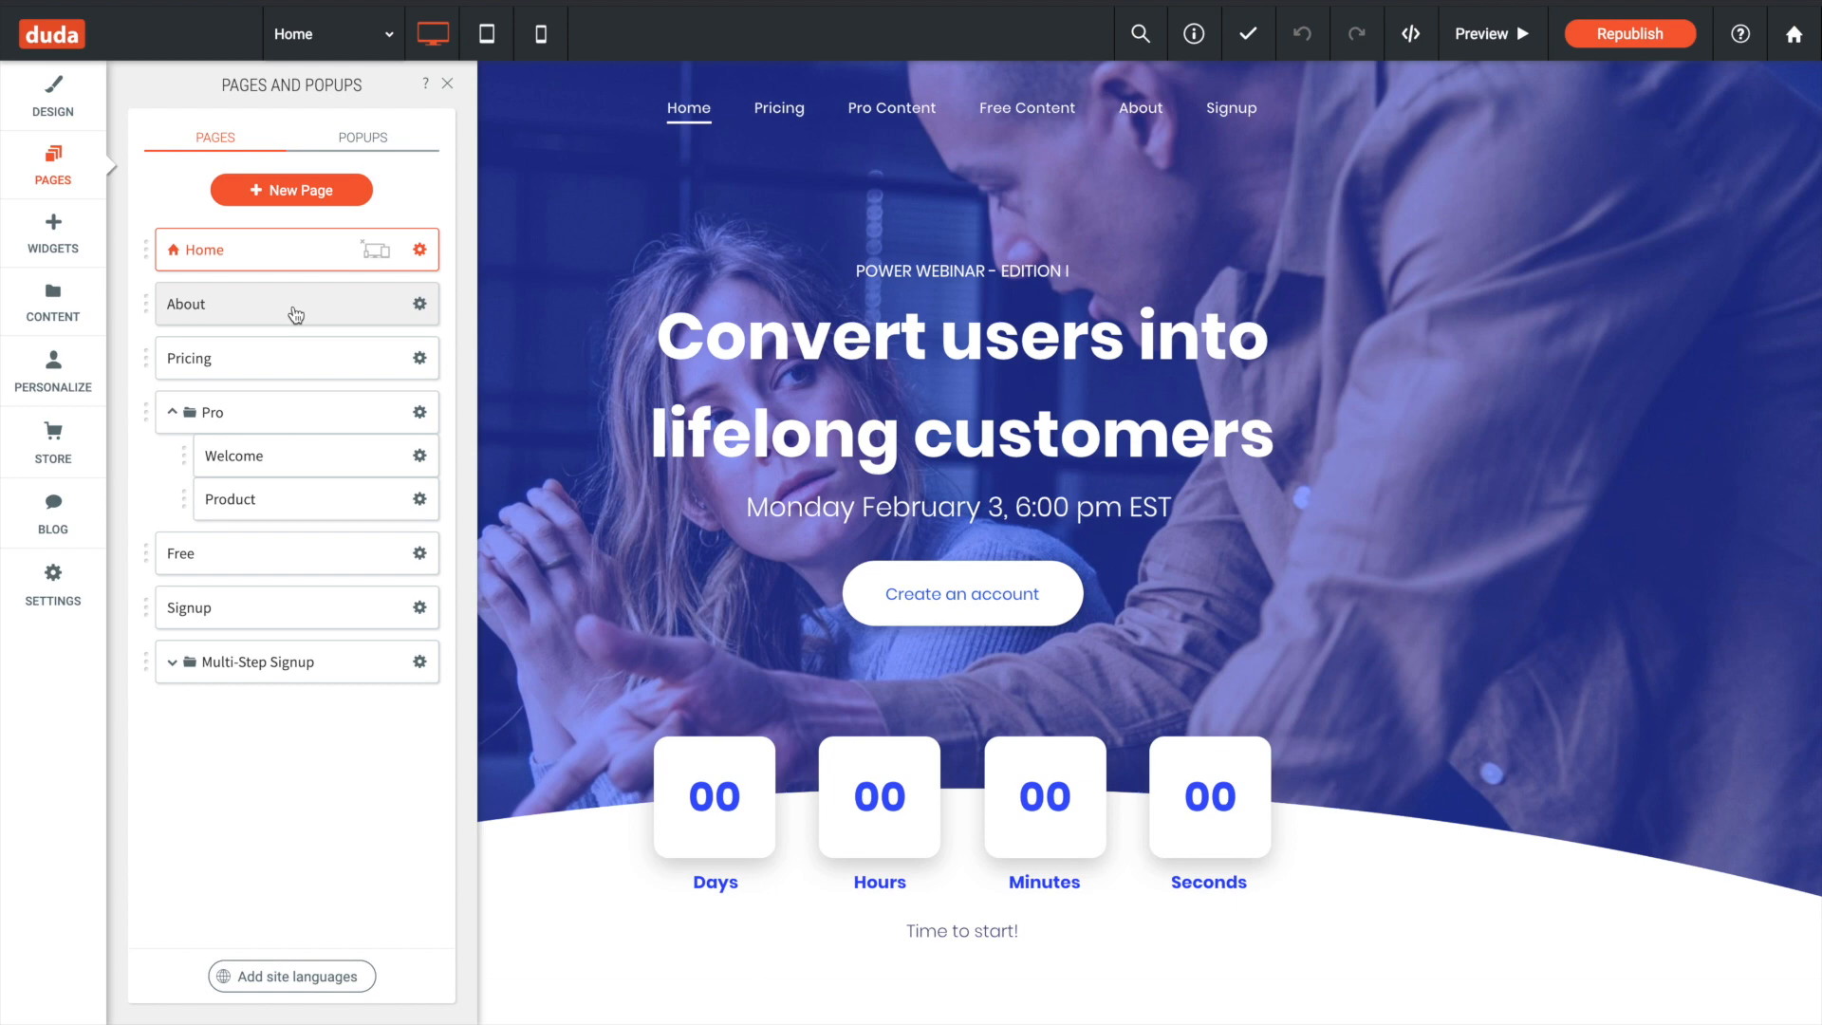
- Look over the Home page and the Pricing page's plans and buttons
{"action": "scroll", "coordinate": [949, 569], "scroll_direction": "down", "scroll_amount": 5}
{"action": "scroll", "coordinate": [958, 589], "scroll_direction": "up", "scroll_amount": 5}
{"action": "left_click", "coordinate": [968, 603]}
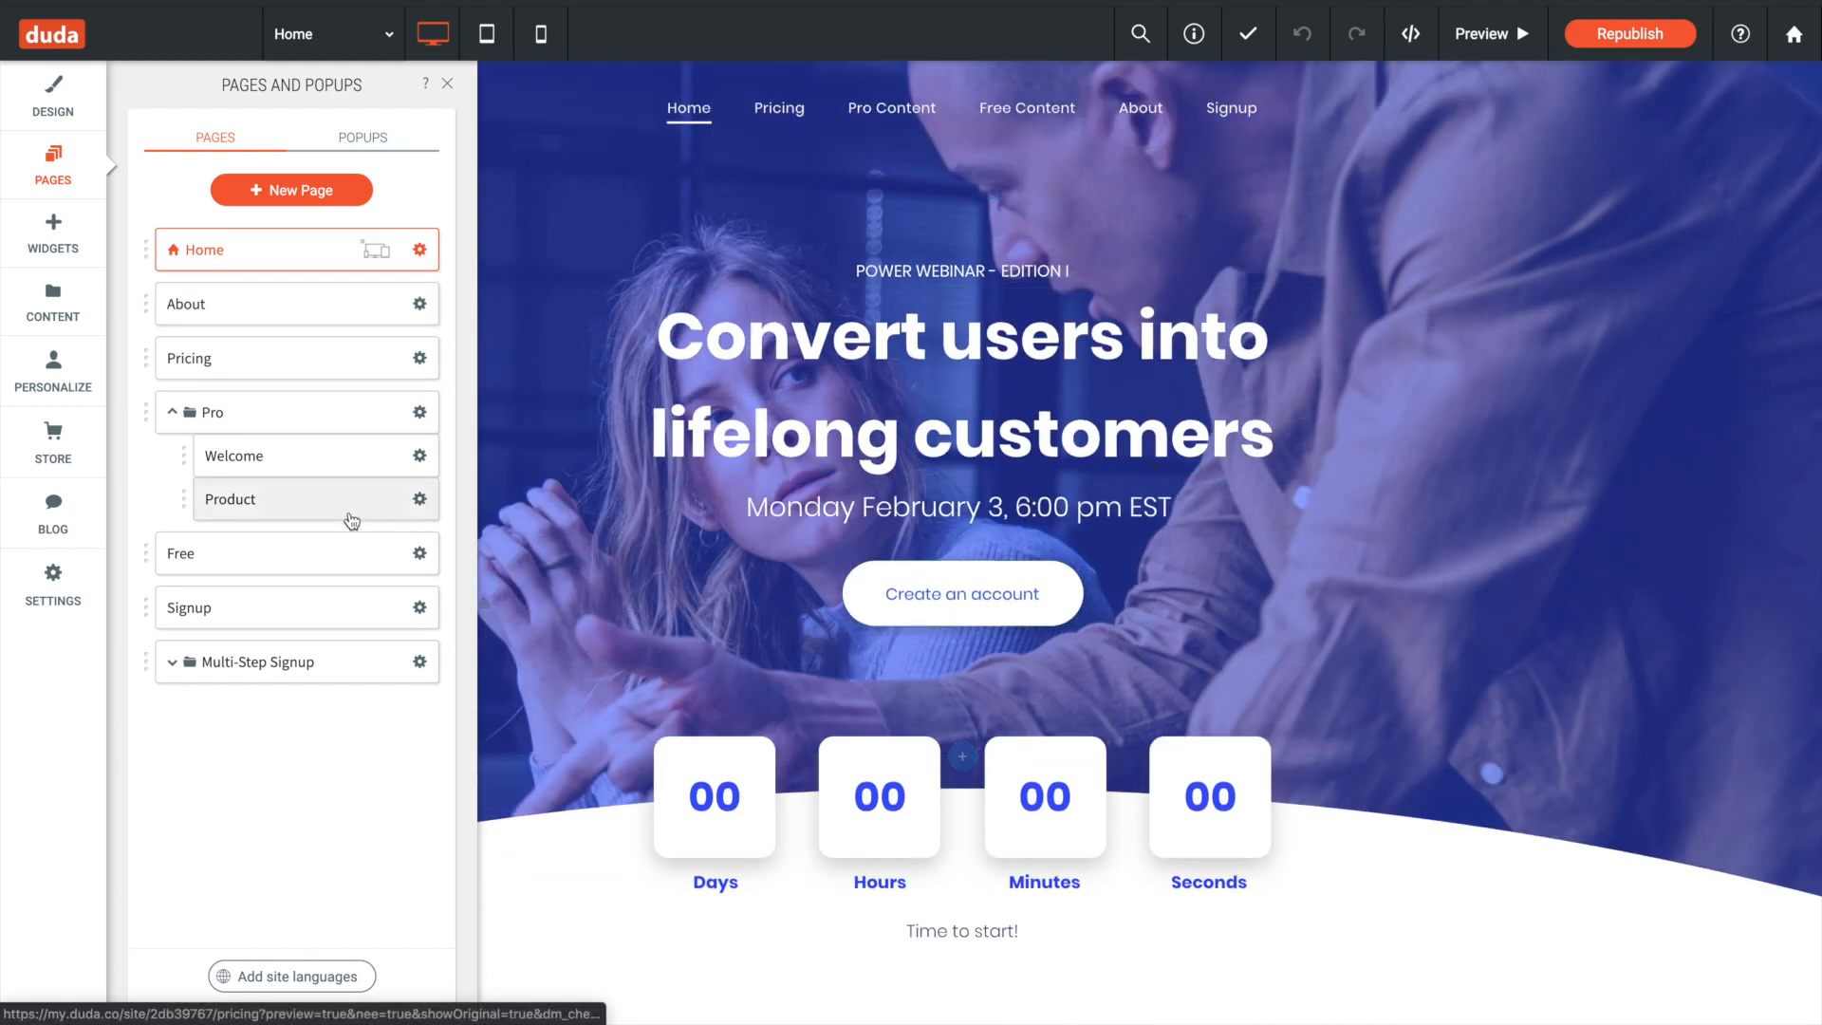
{"action": "left_click", "coordinate": [280, 370]}
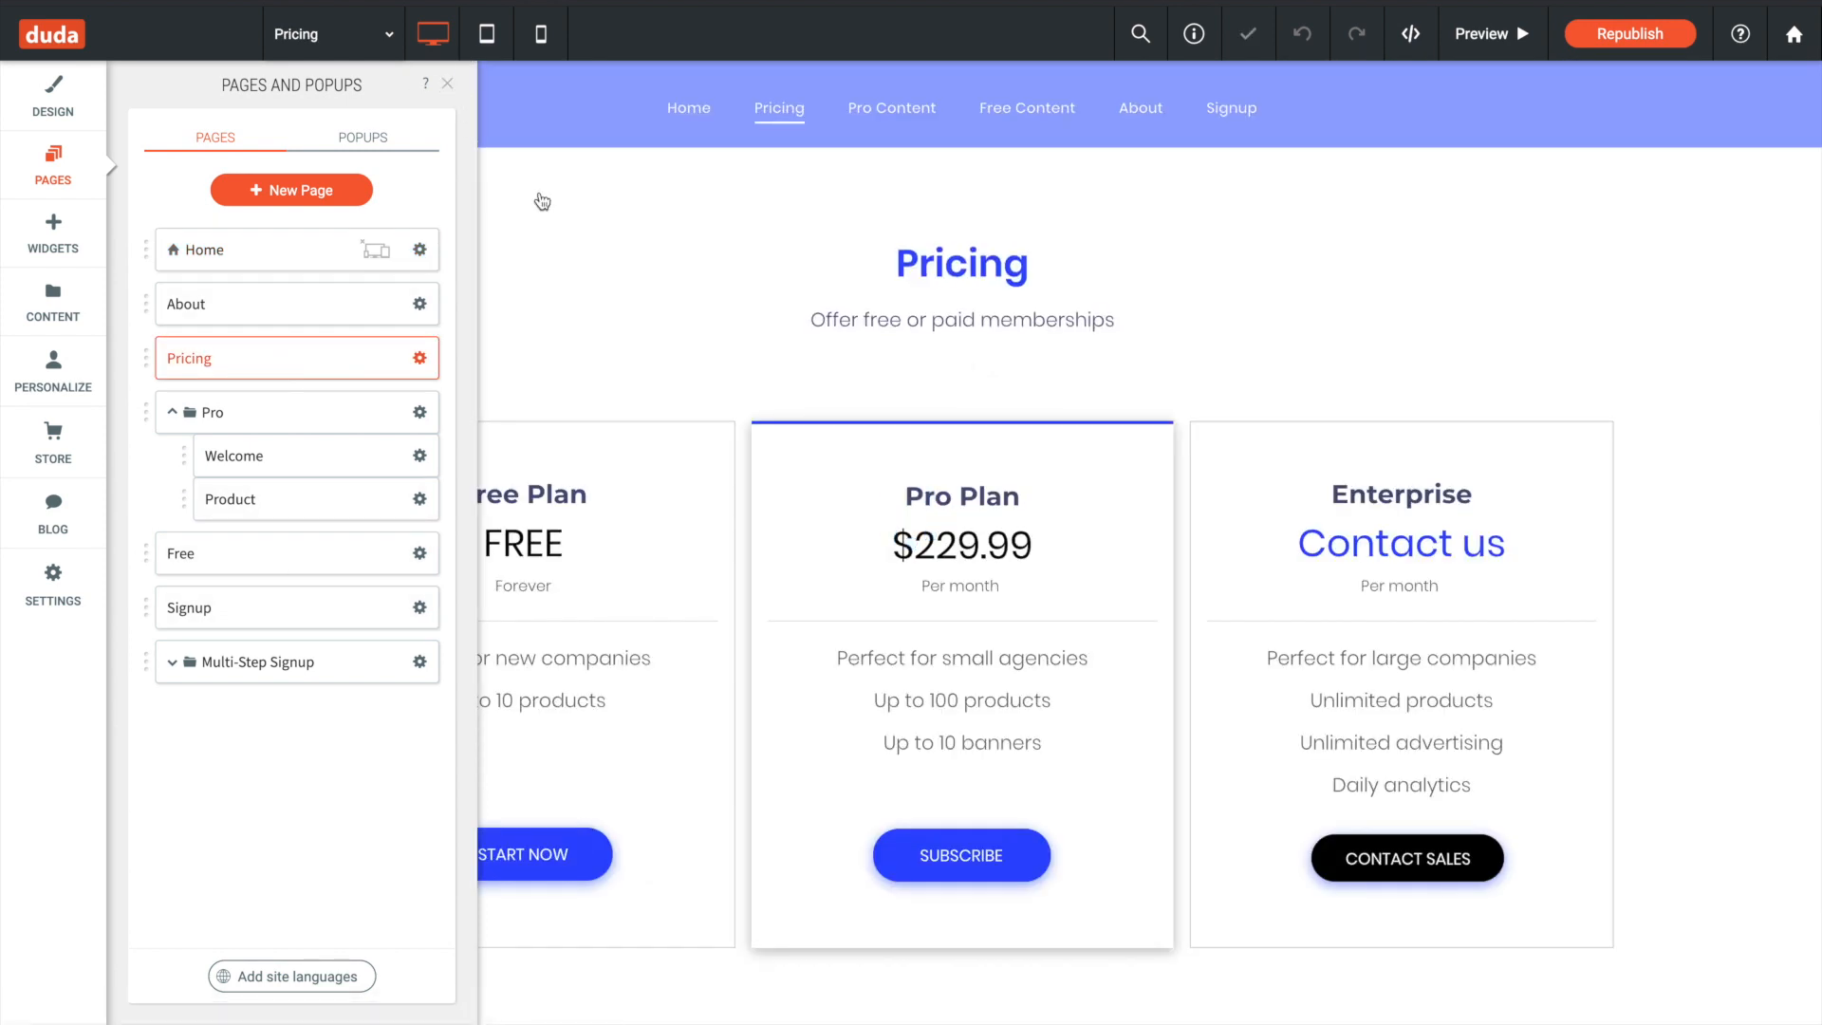
{"action": "left_click", "coordinate": [447, 84]}
{"action": "left_click", "coordinate": [1034, 512]}
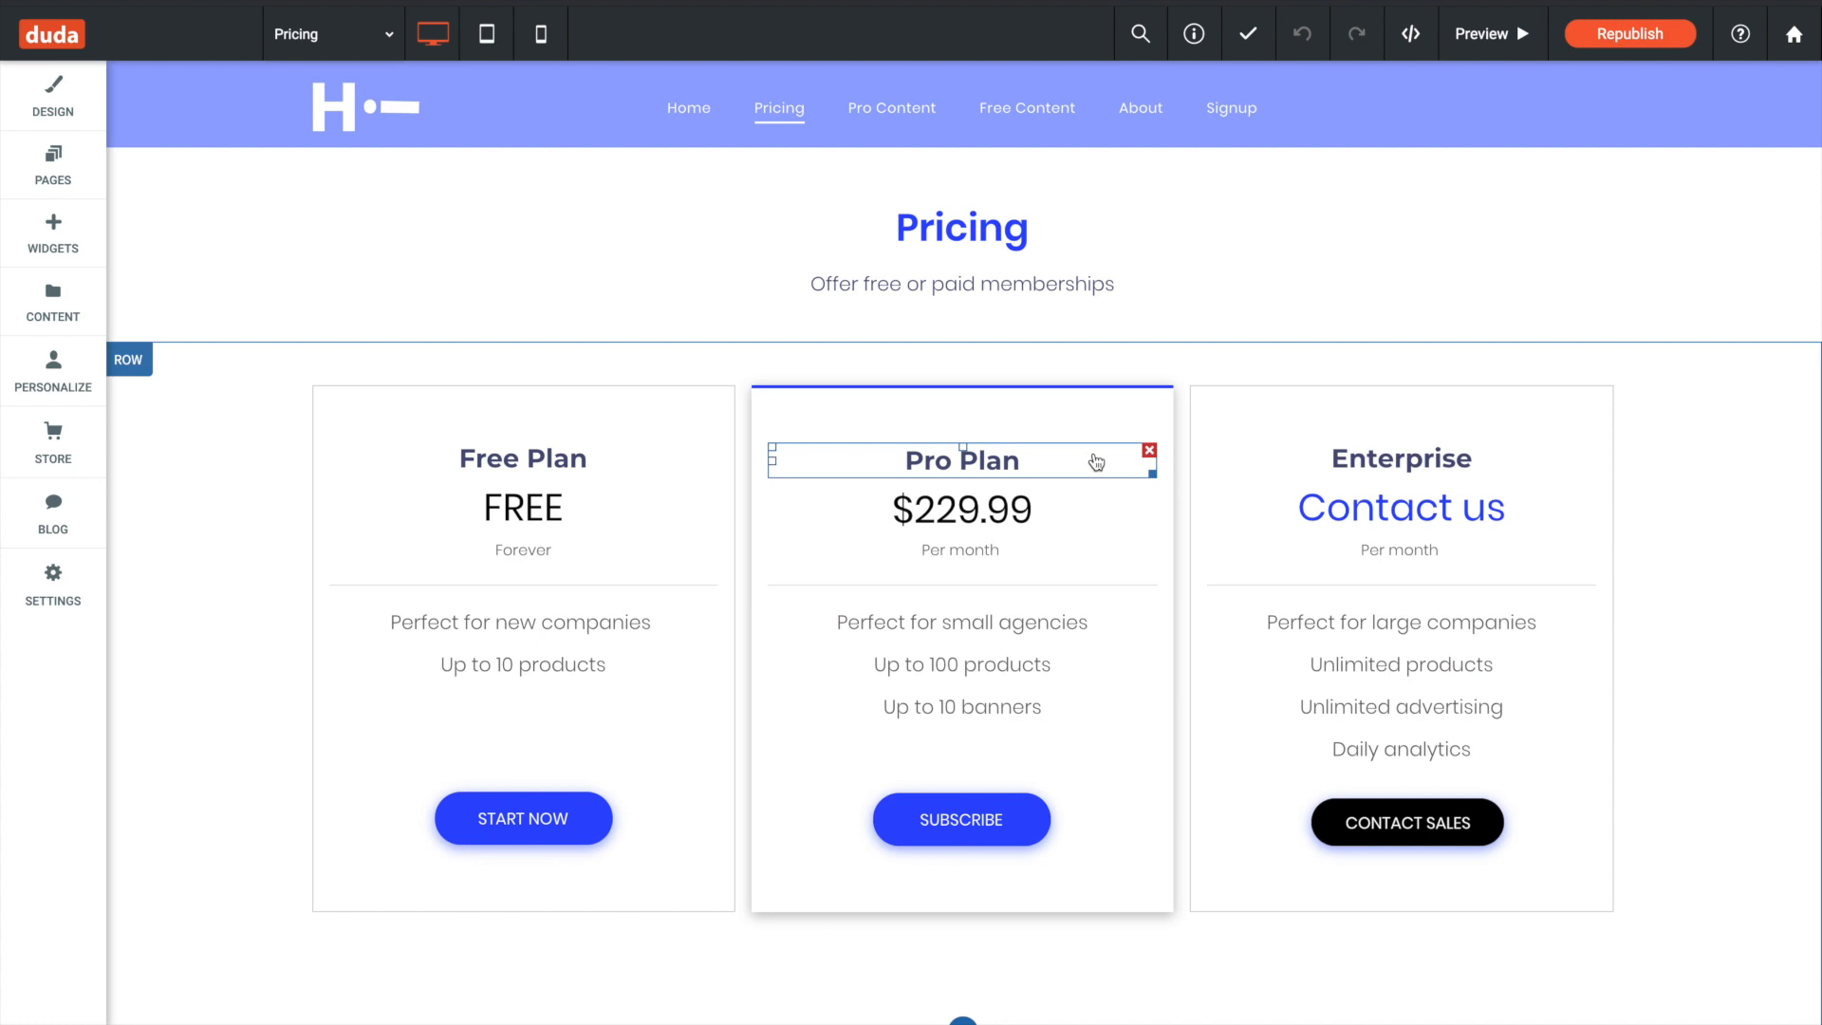
{"action": "left_click", "coordinate": [57, 176]}
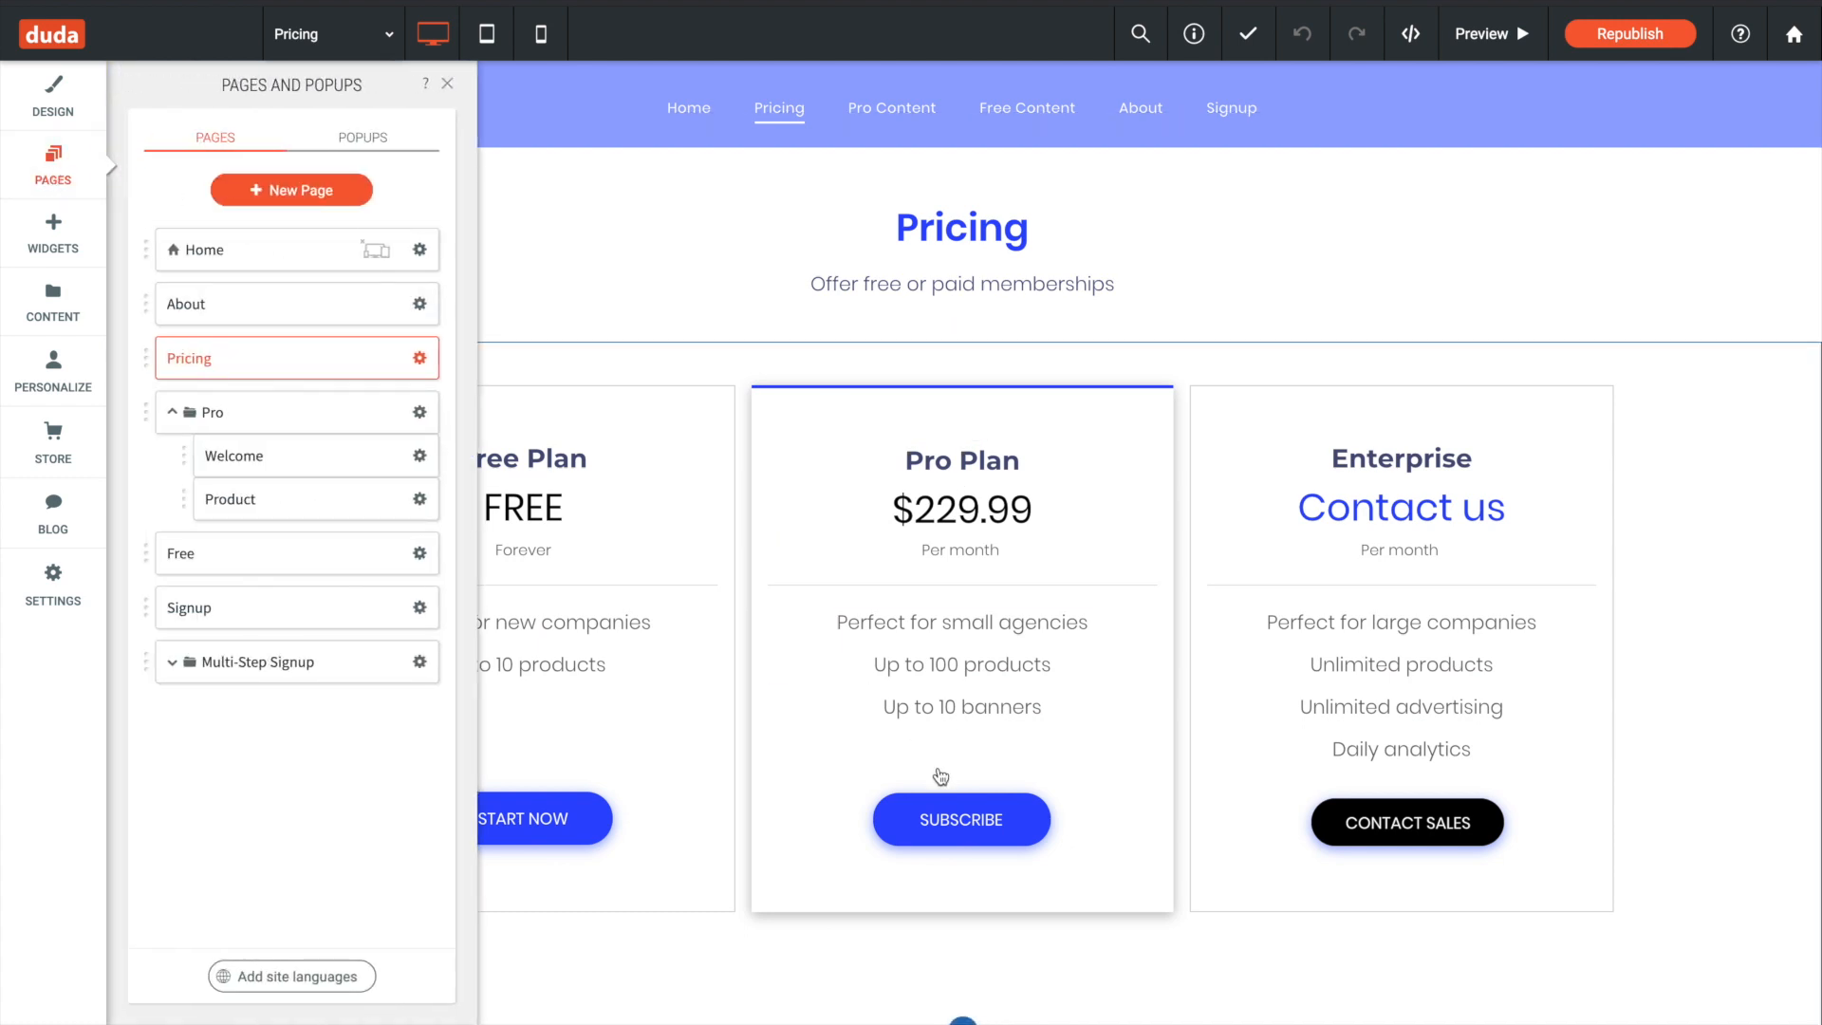
{"action": "left_click", "coordinate": [920, 821]}
- Examine the Signup page, the Free page, and the Welcome and Product pages in the Pro folder
{"action": "left_click", "coordinate": [256, 615]}
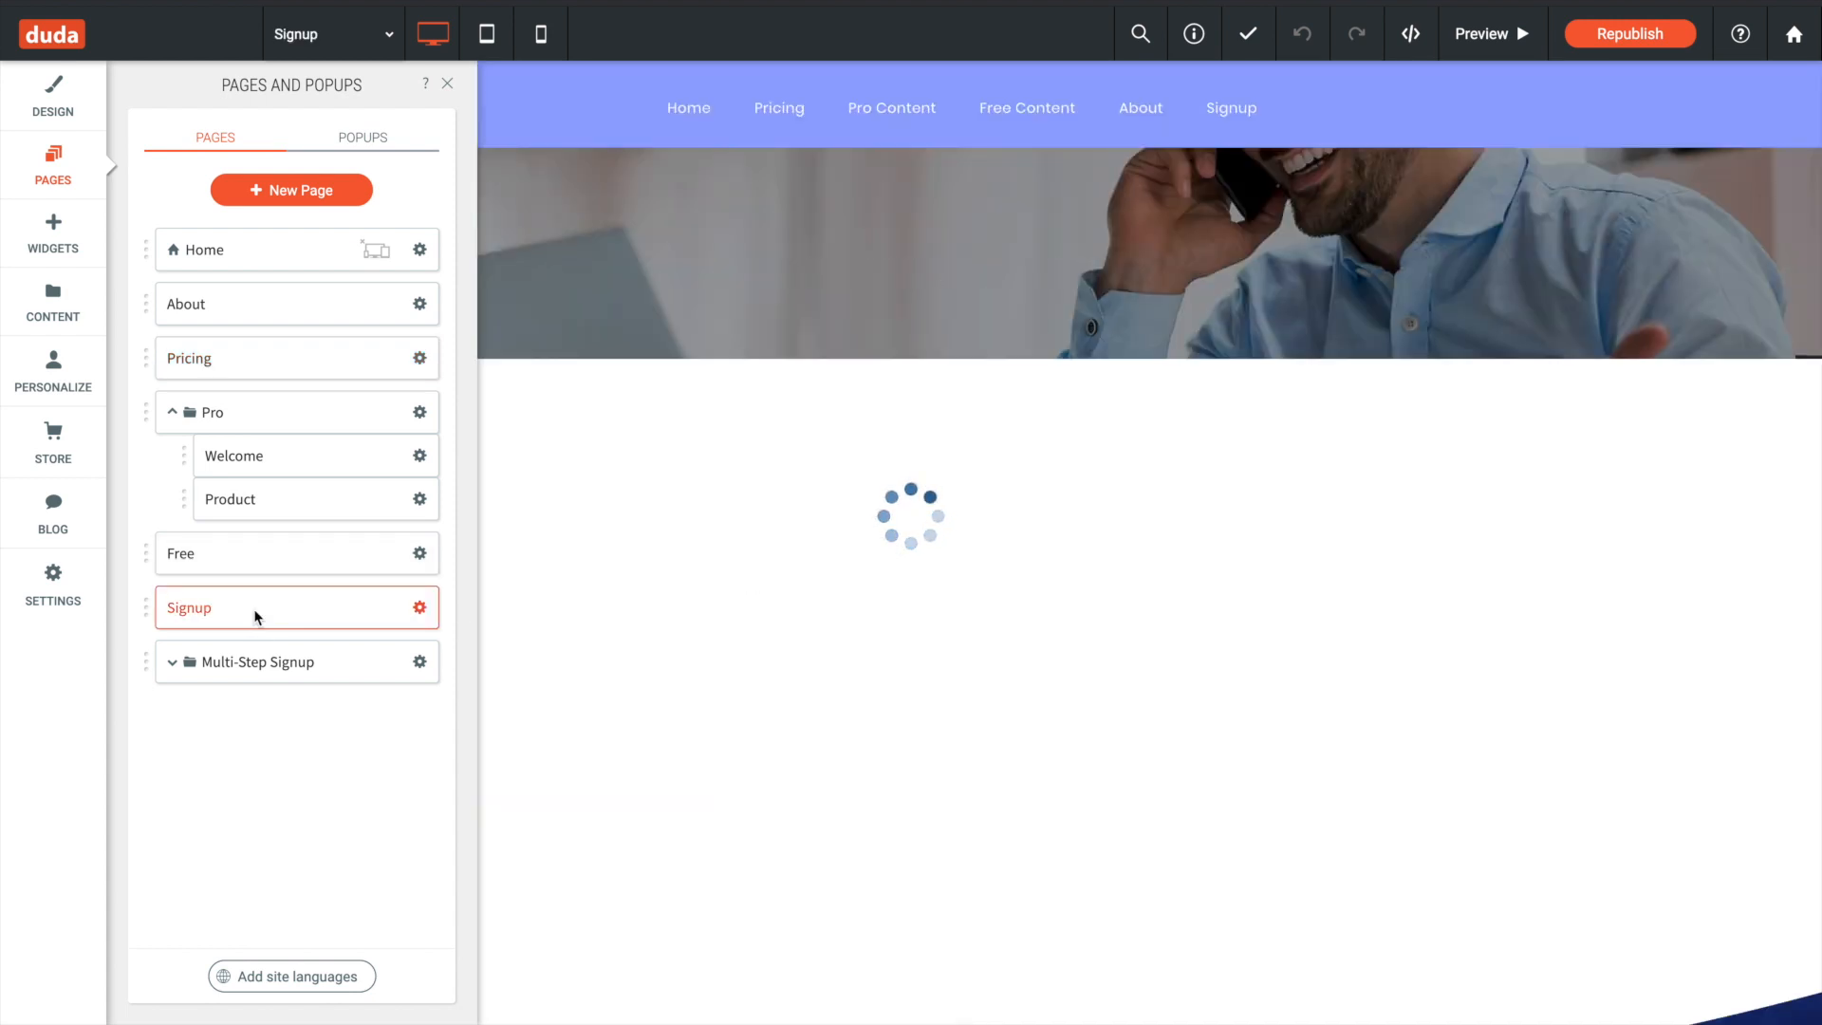
{"action": "scroll", "coordinate": [1027, 411], "scroll_direction": "down", "scroll_amount": 1}
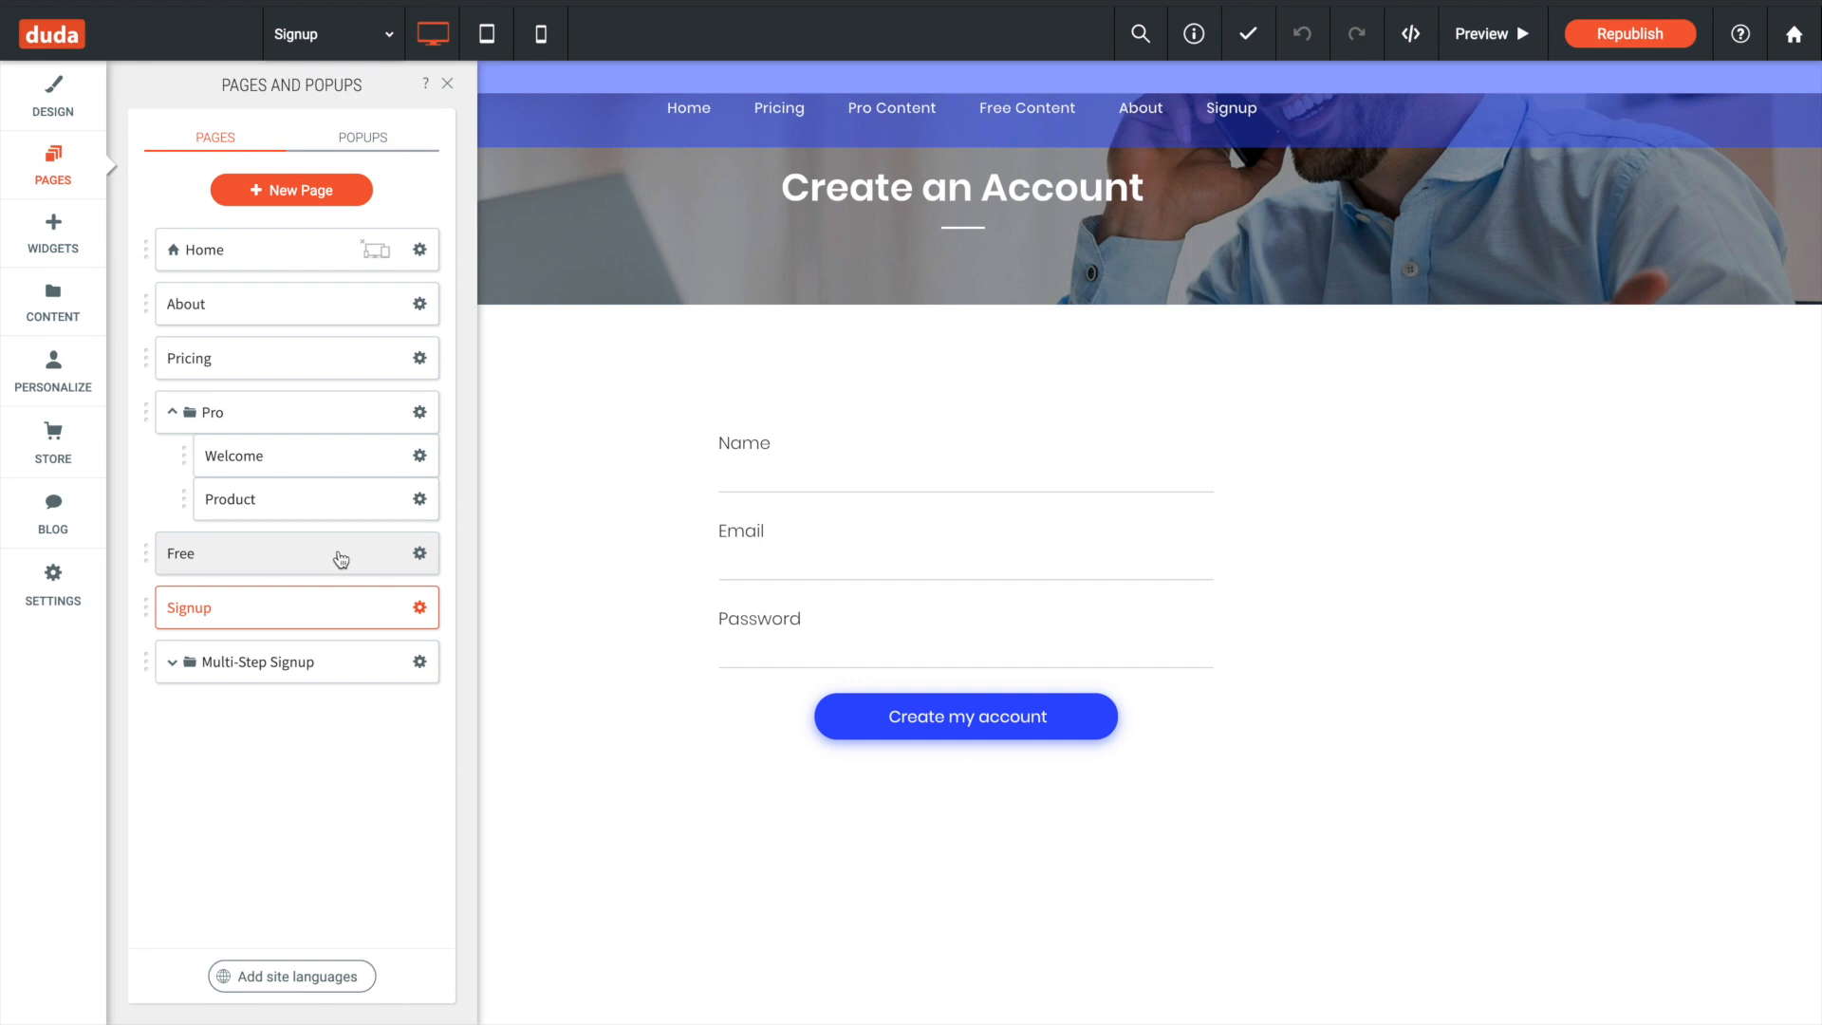
{"action": "left_click", "coordinate": [340, 560]}
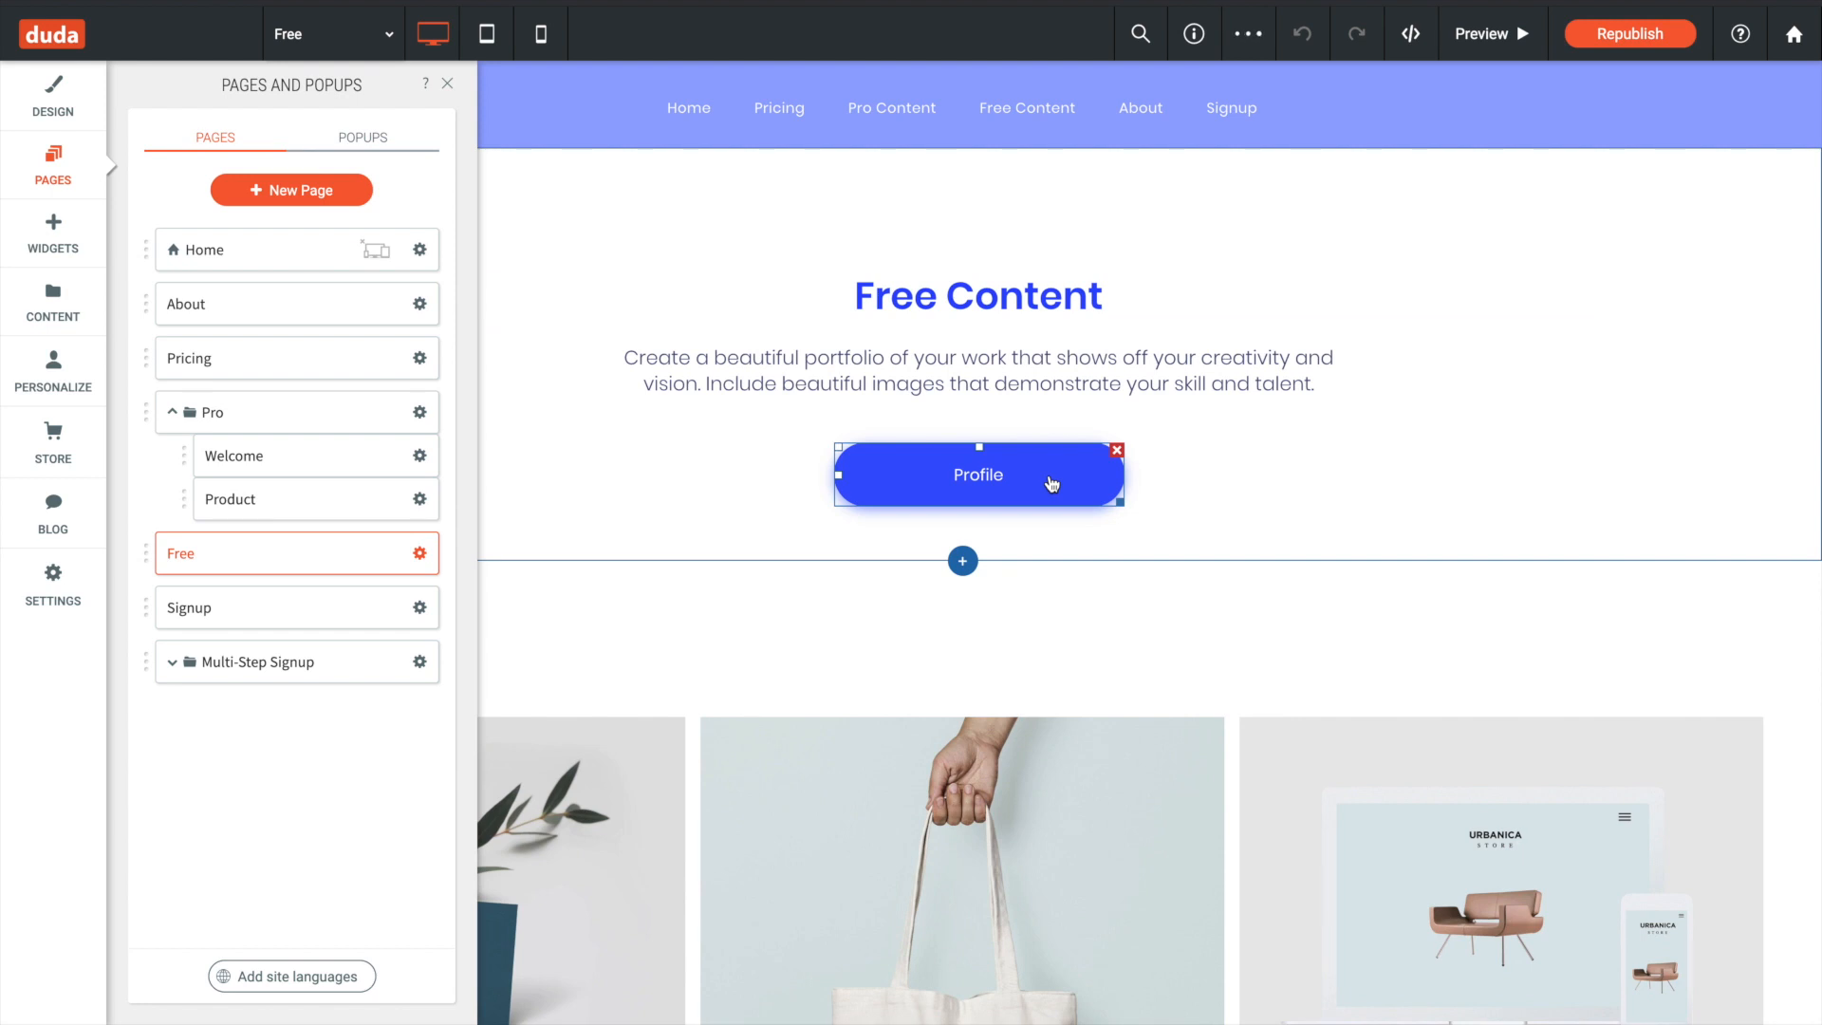
{"action": "left_click", "coordinate": [285, 450]}
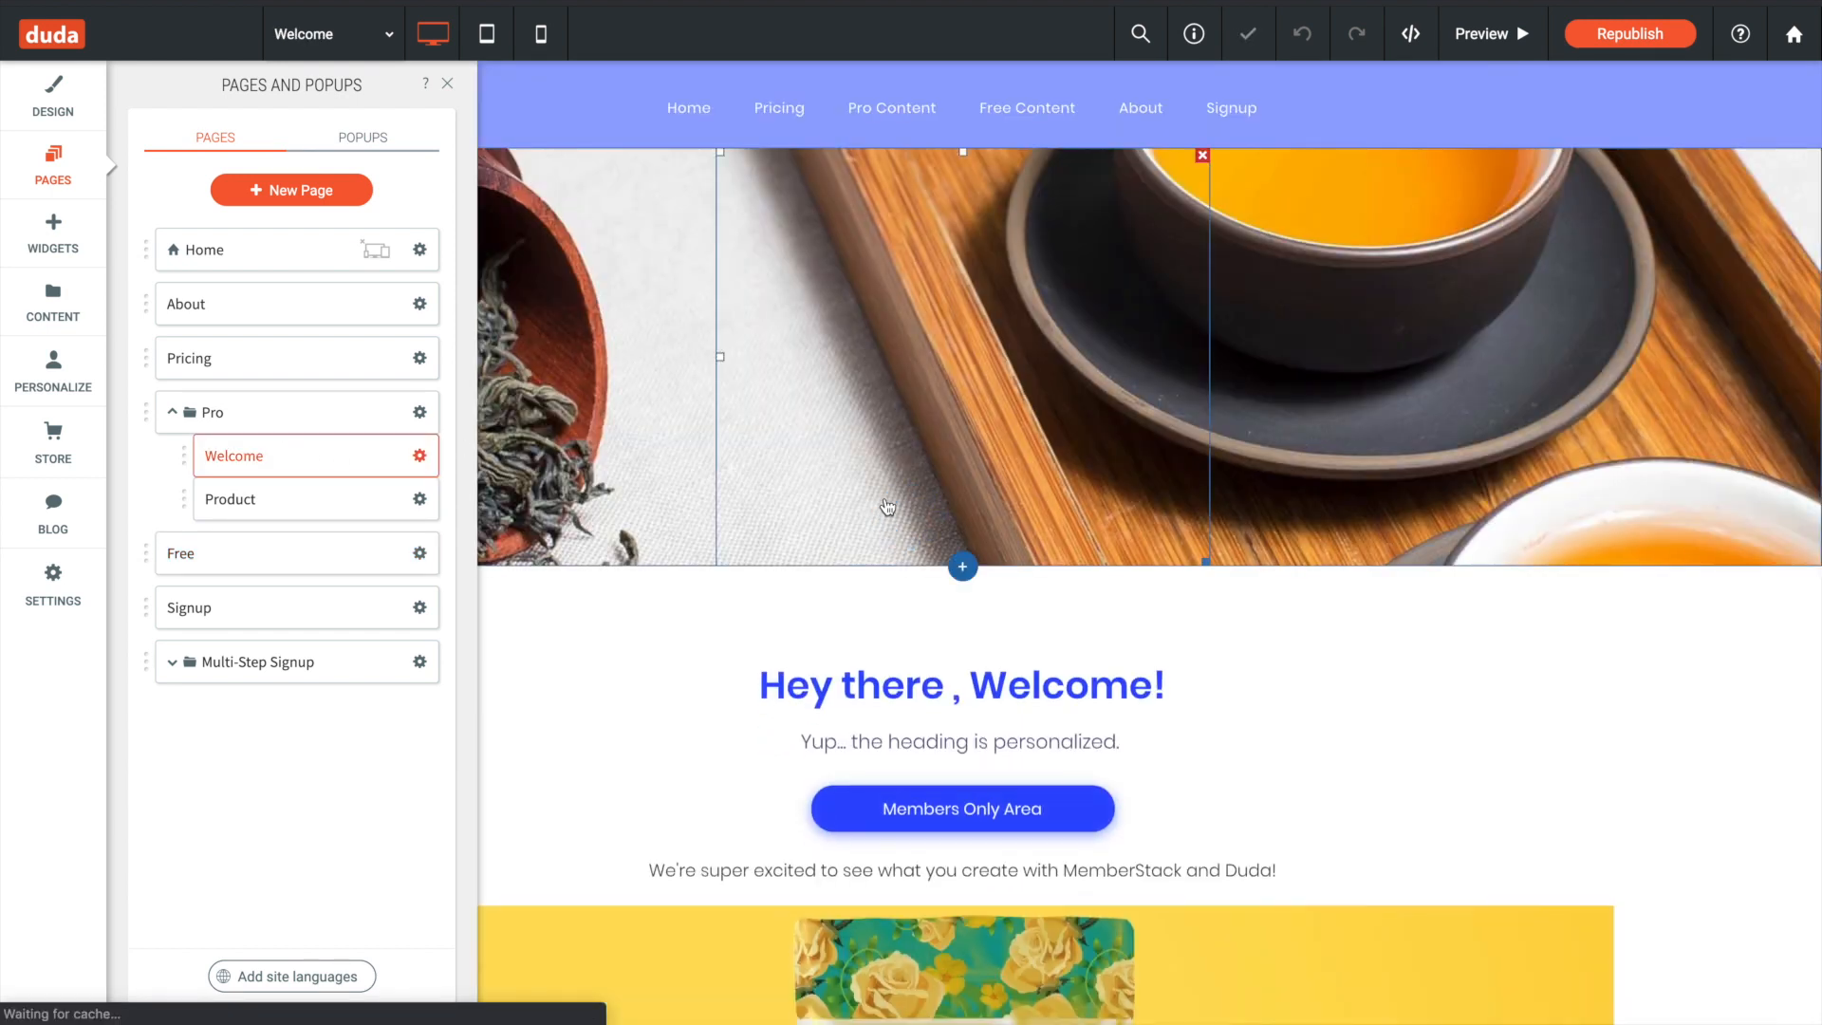
{"action": "scroll", "coordinate": [1020, 527], "scroll_direction": "down", "scroll_amount": 2}
{"action": "scroll", "coordinate": [1019, 526], "scroll_direction": "down", "scroll_amount": 1}
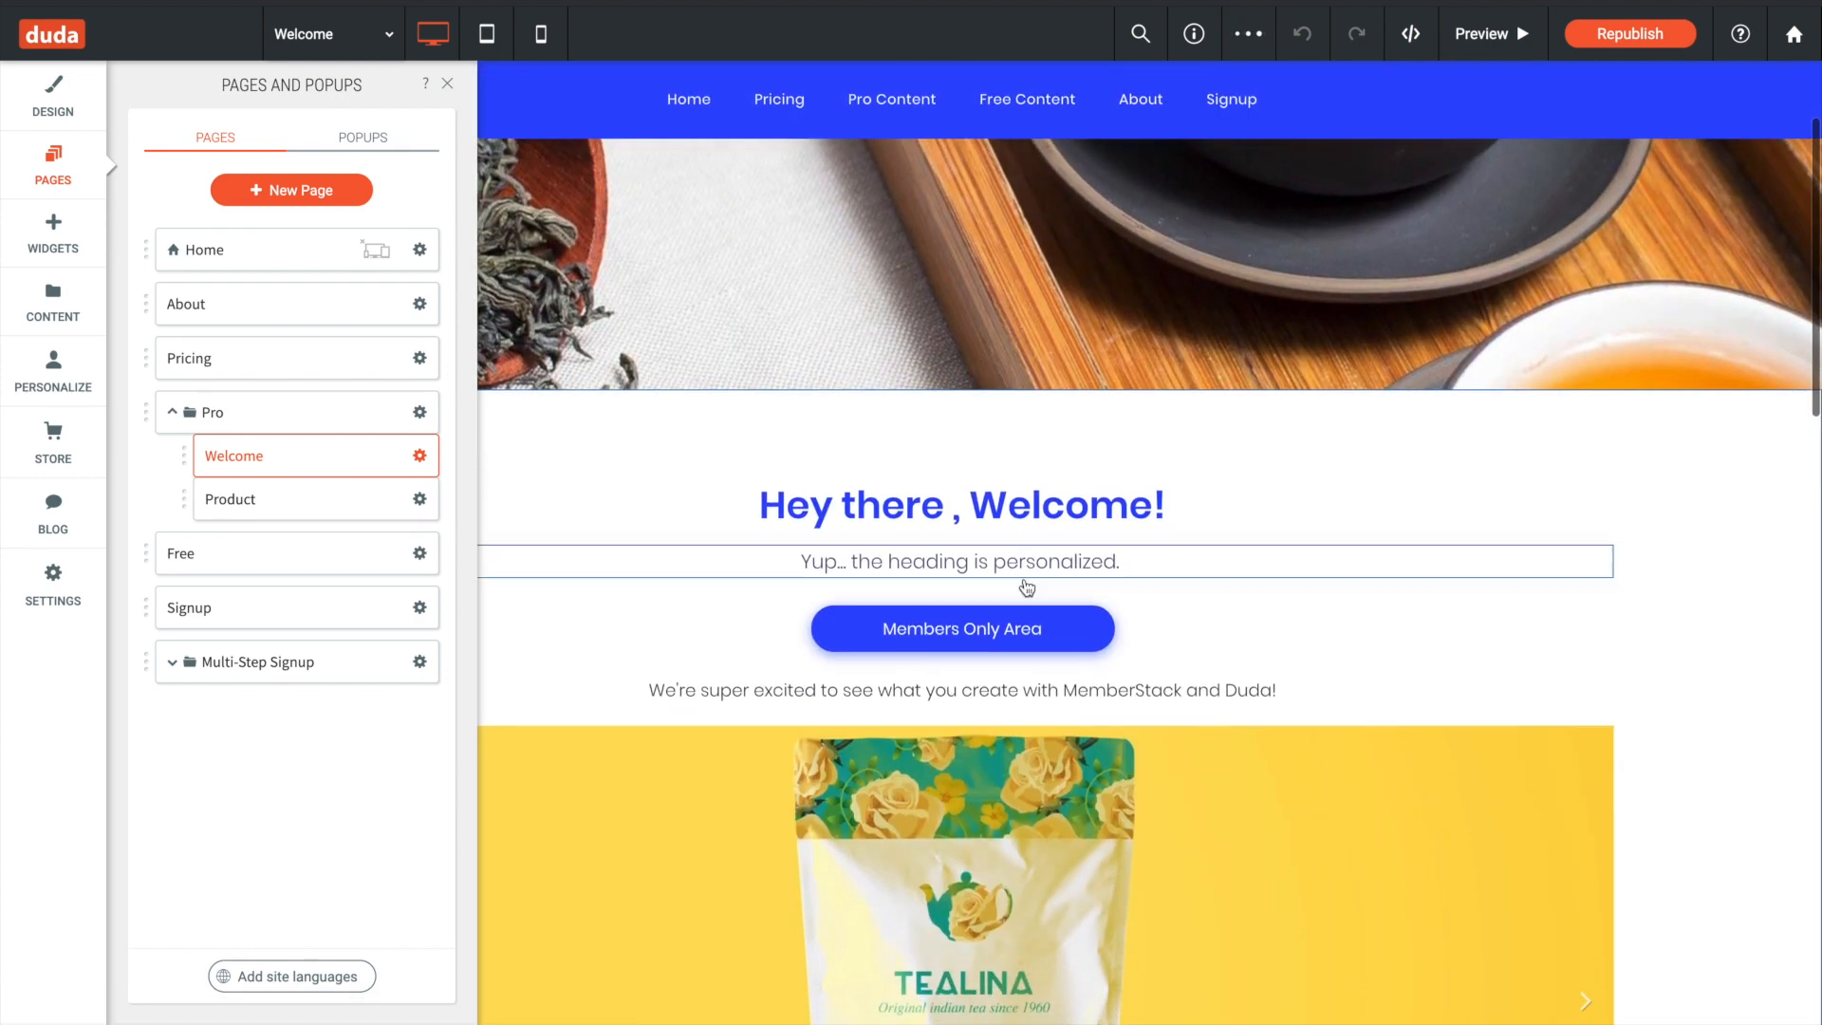
{"action": "left_click", "coordinate": [256, 500]}
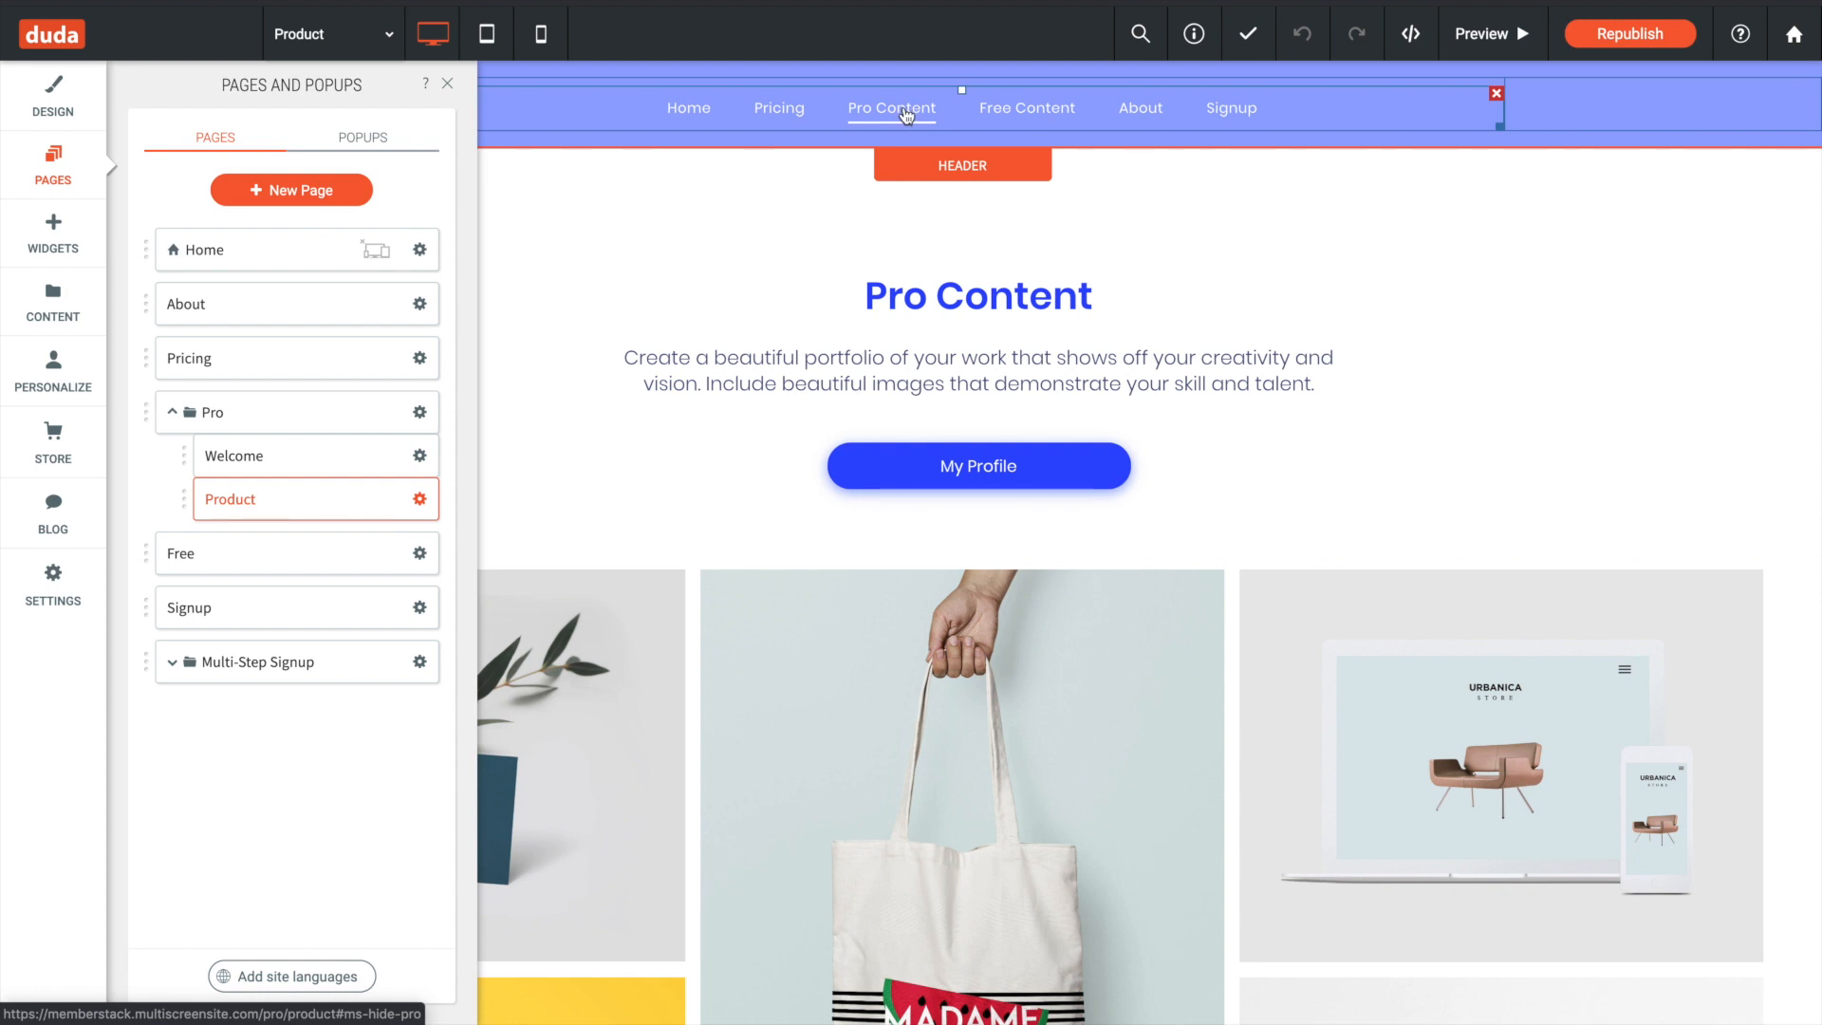
{"action": "left_click", "coordinate": [220, 566]}
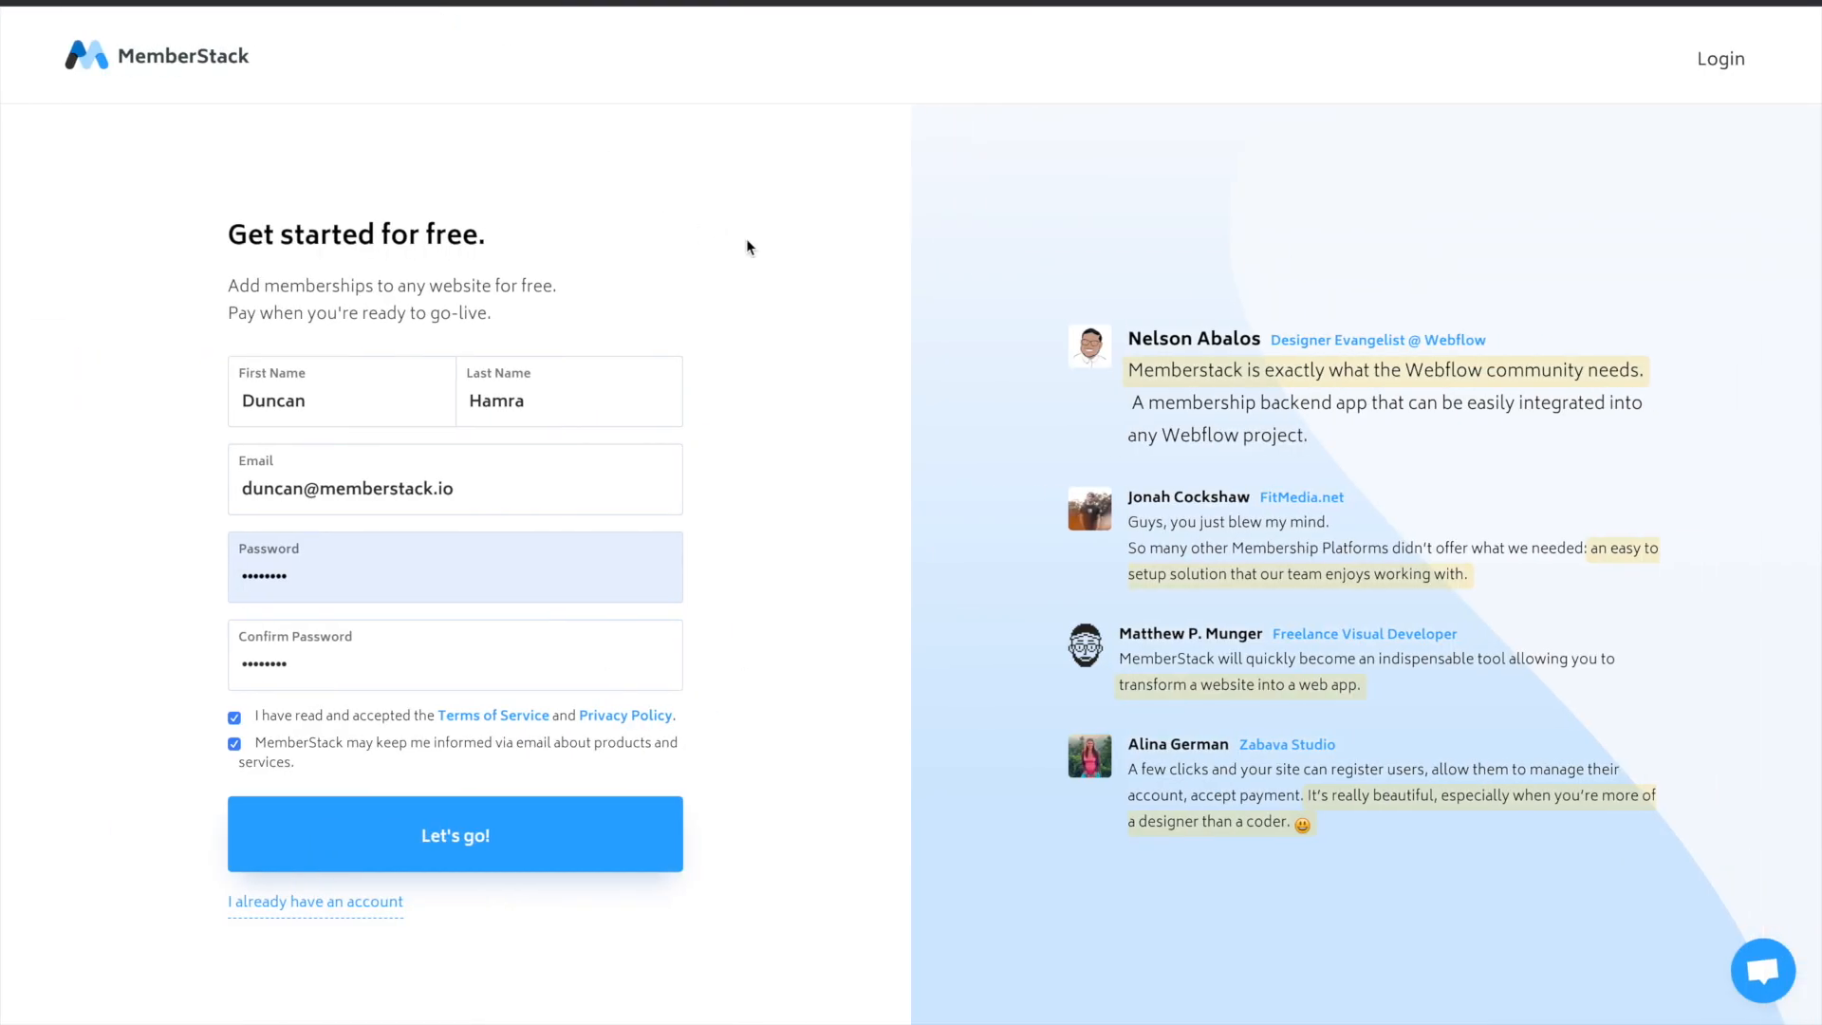
- Submit the completed MemberStack sign-up form and start adding a Duda-built website named "Duda"
{"action": "left_click", "coordinate": [458, 820]}
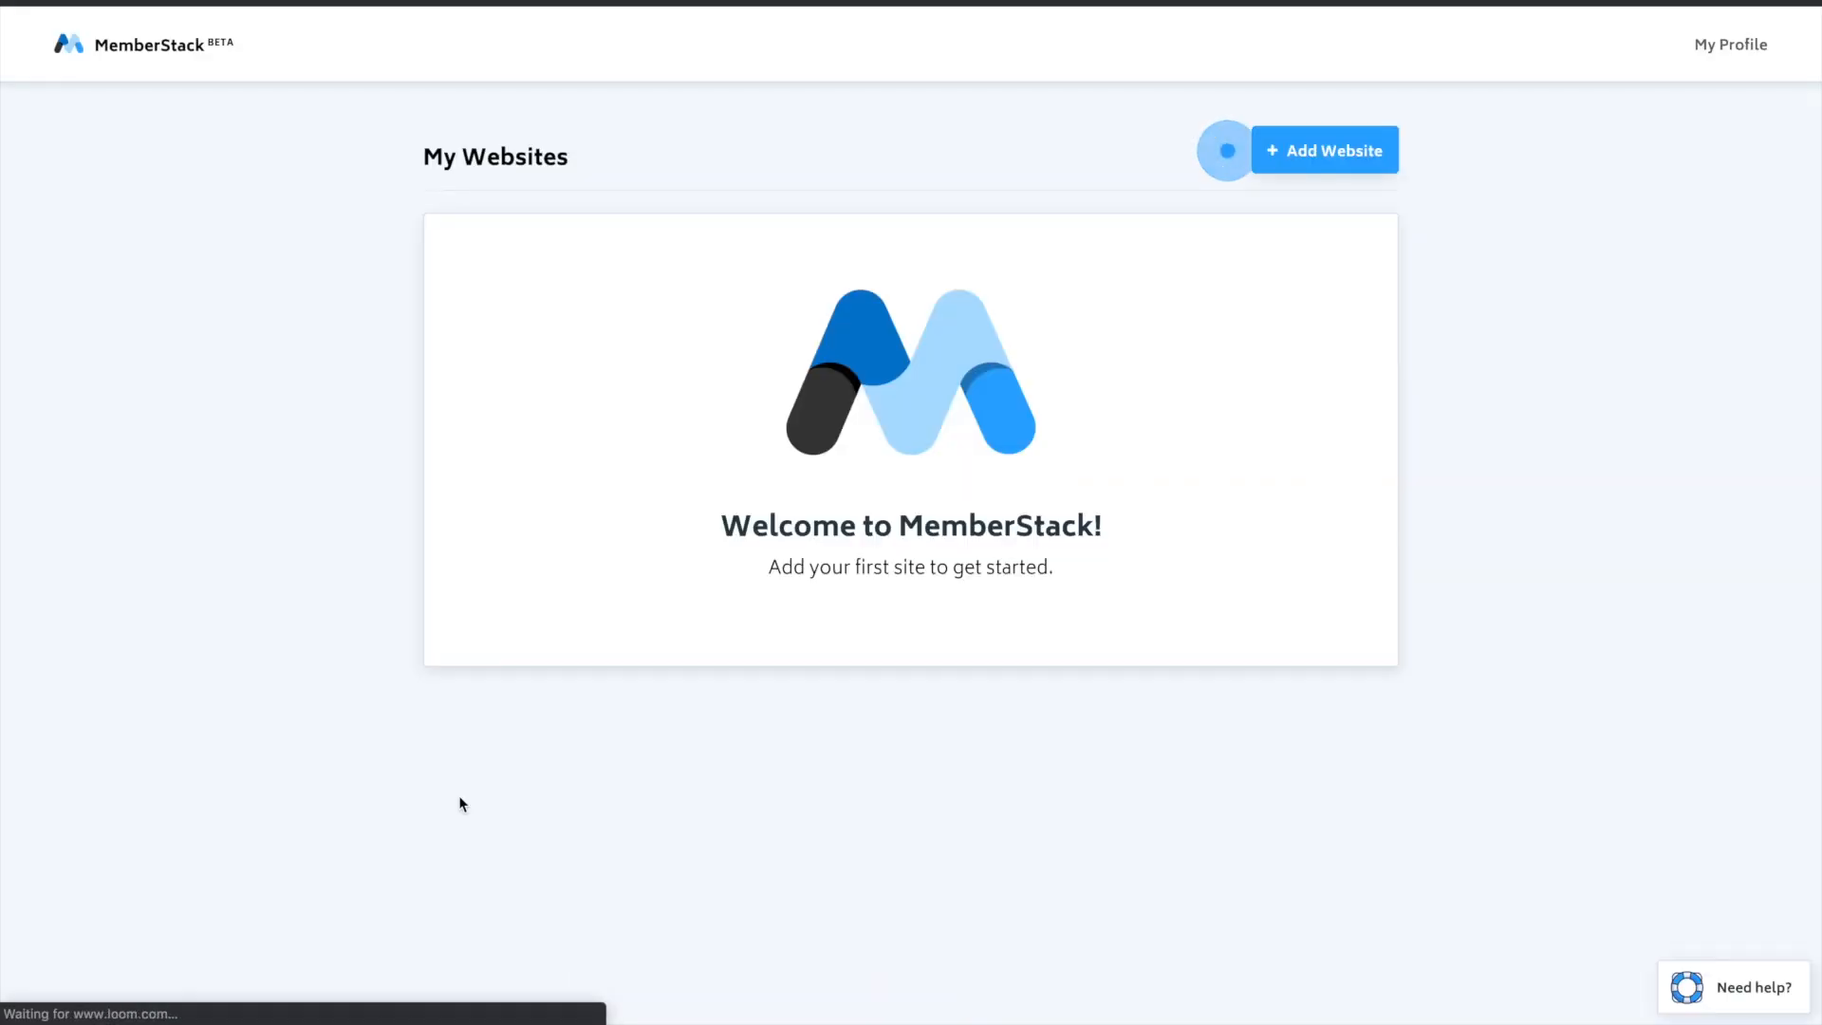
{"action": "left_click", "coordinate": [1319, 160]}
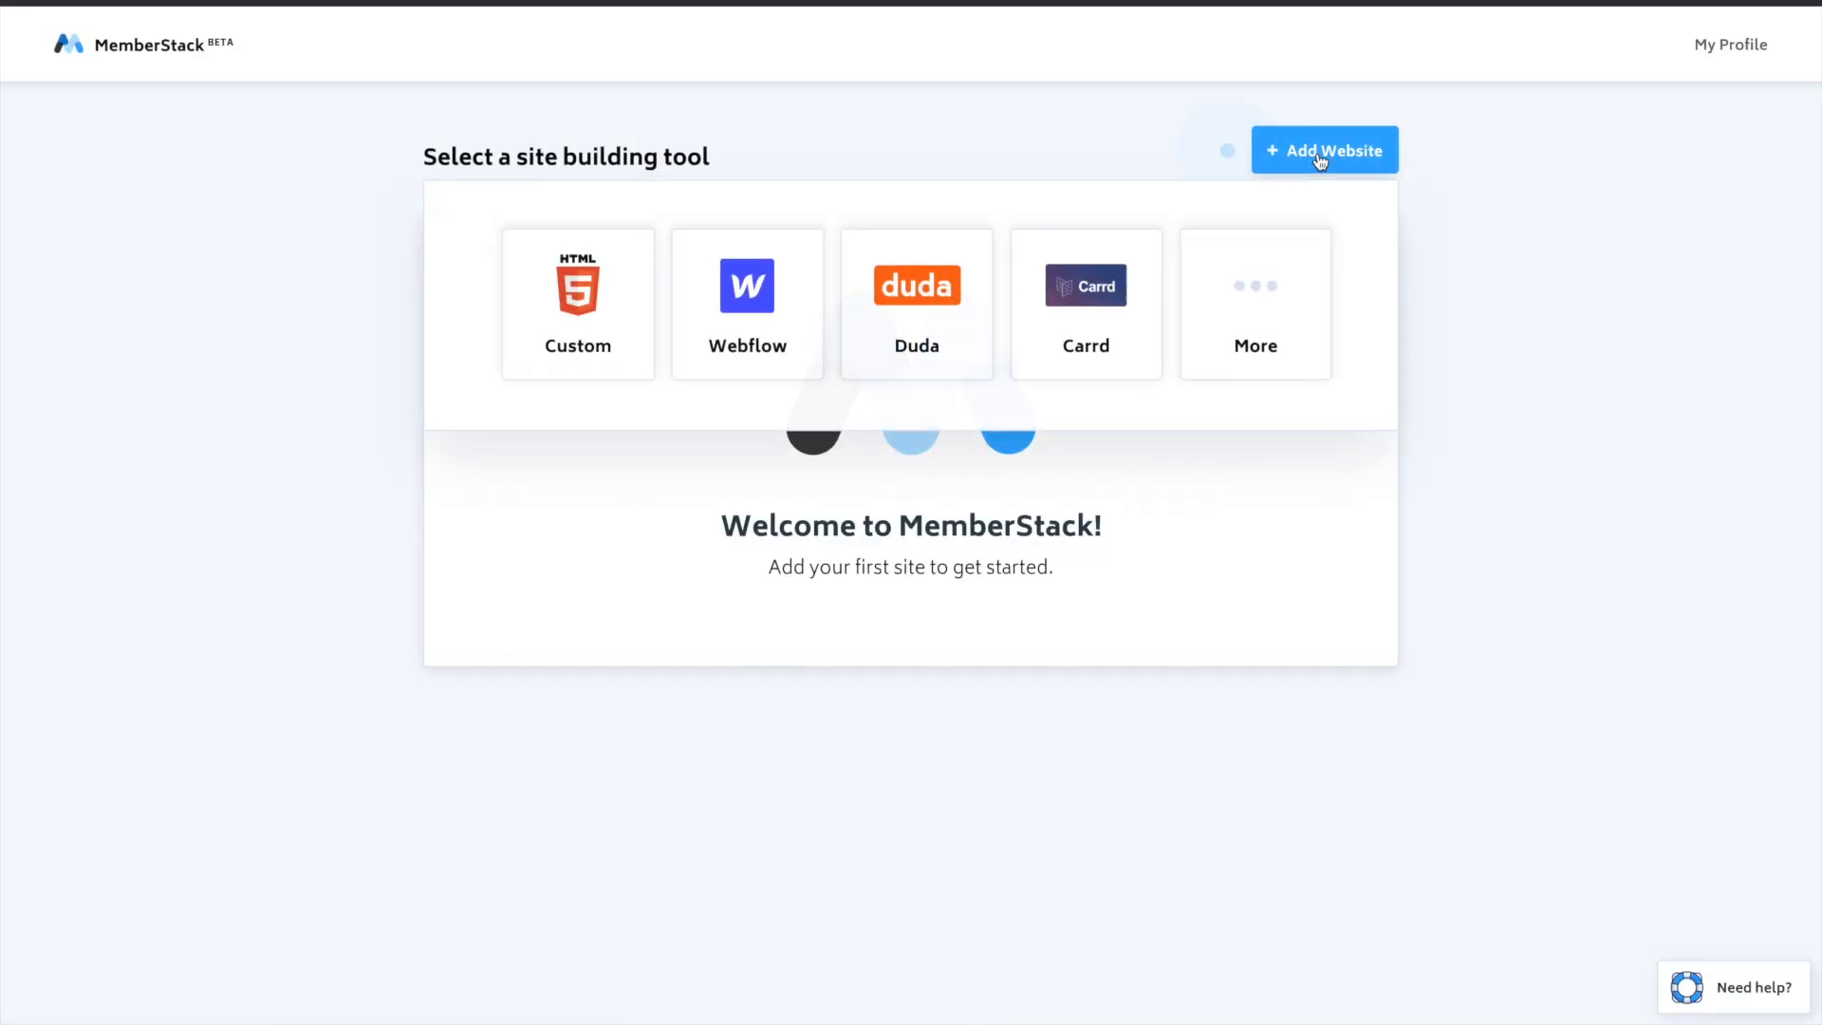
{"action": "left_click", "coordinate": [910, 321]}
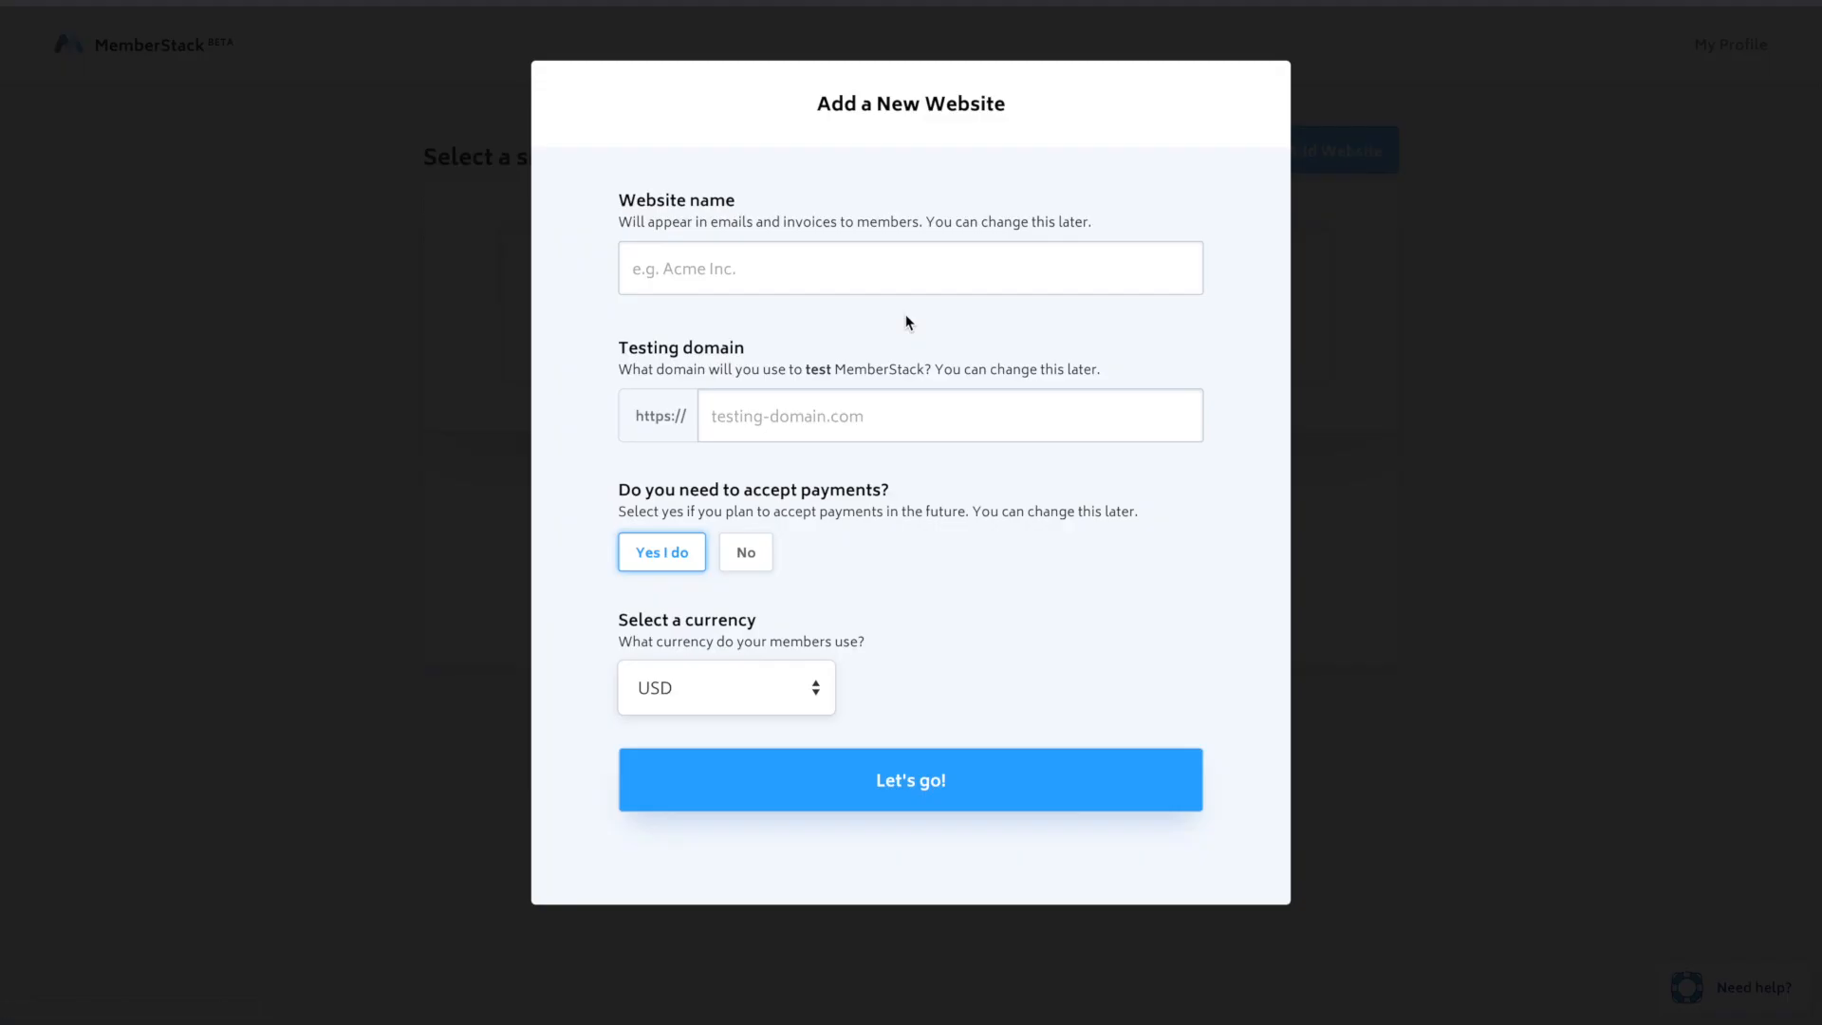
{"action": "left_click", "coordinate": [782, 268]}
{"action": "type", "text": "Duda"}
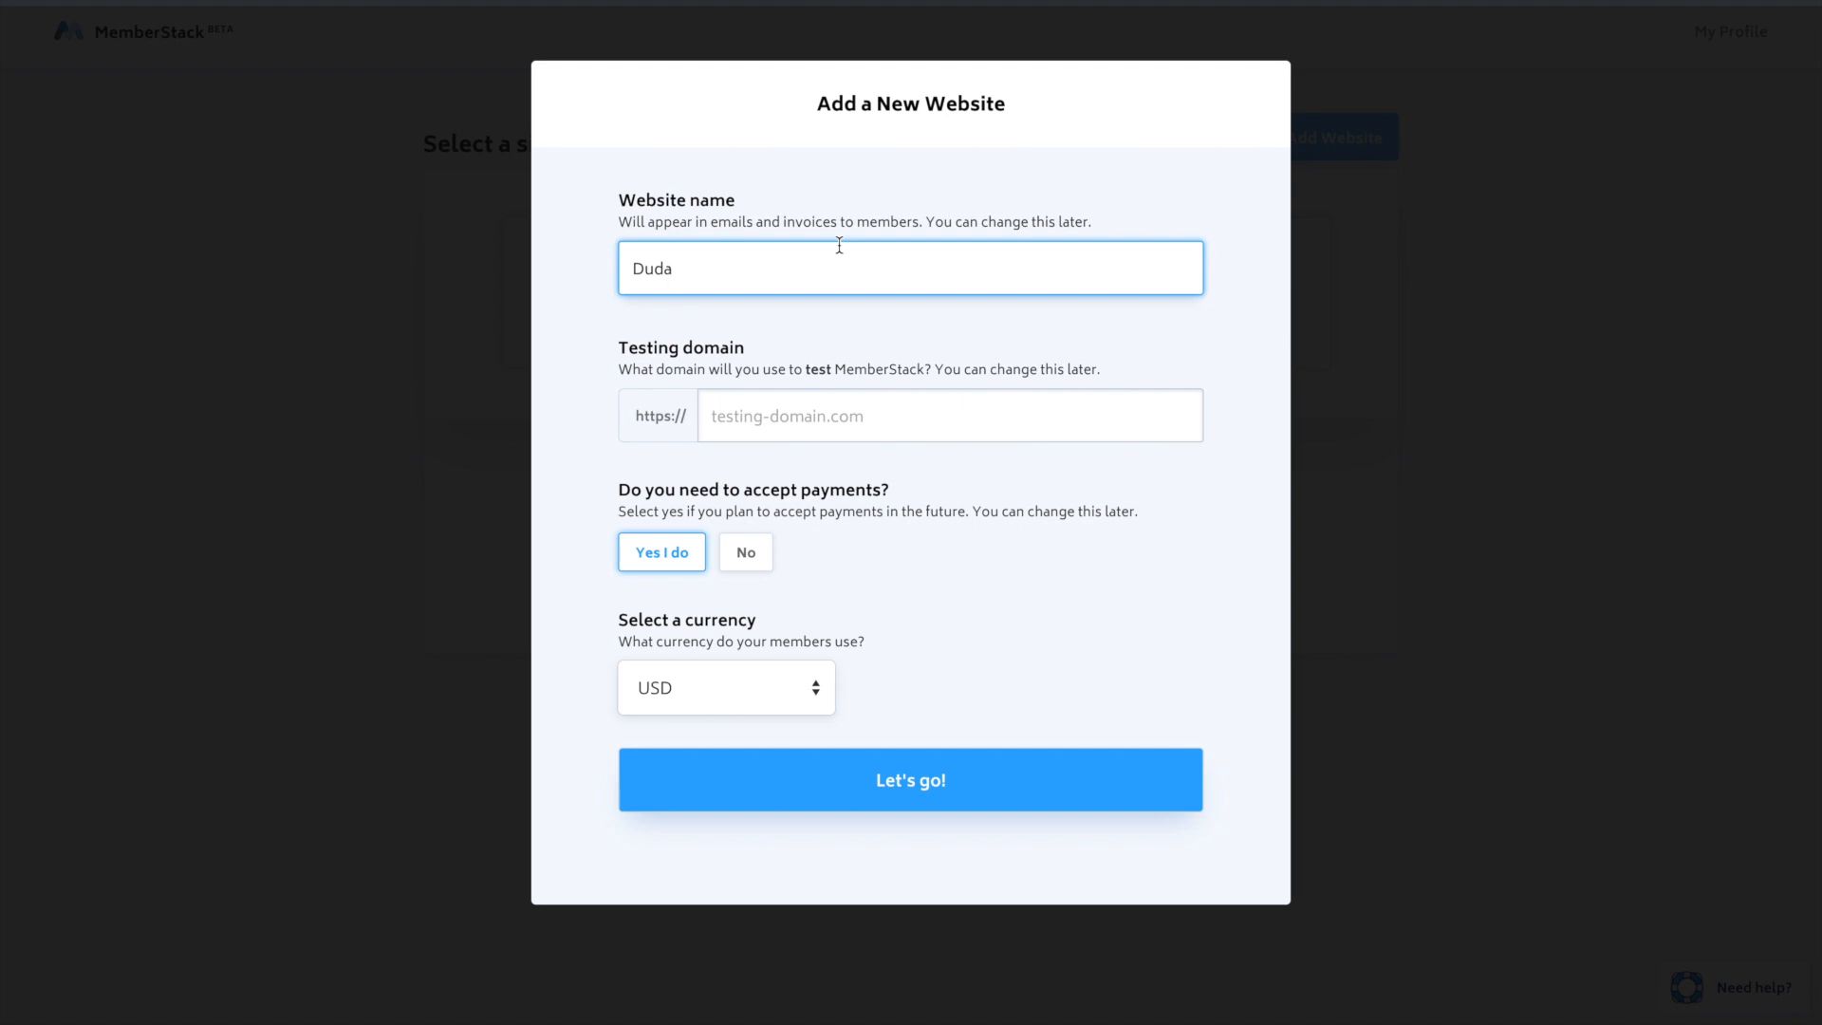
- Switch to the Duda editor, republish the site and open its published address
{"action": "left_click", "coordinate": [859, 402]}
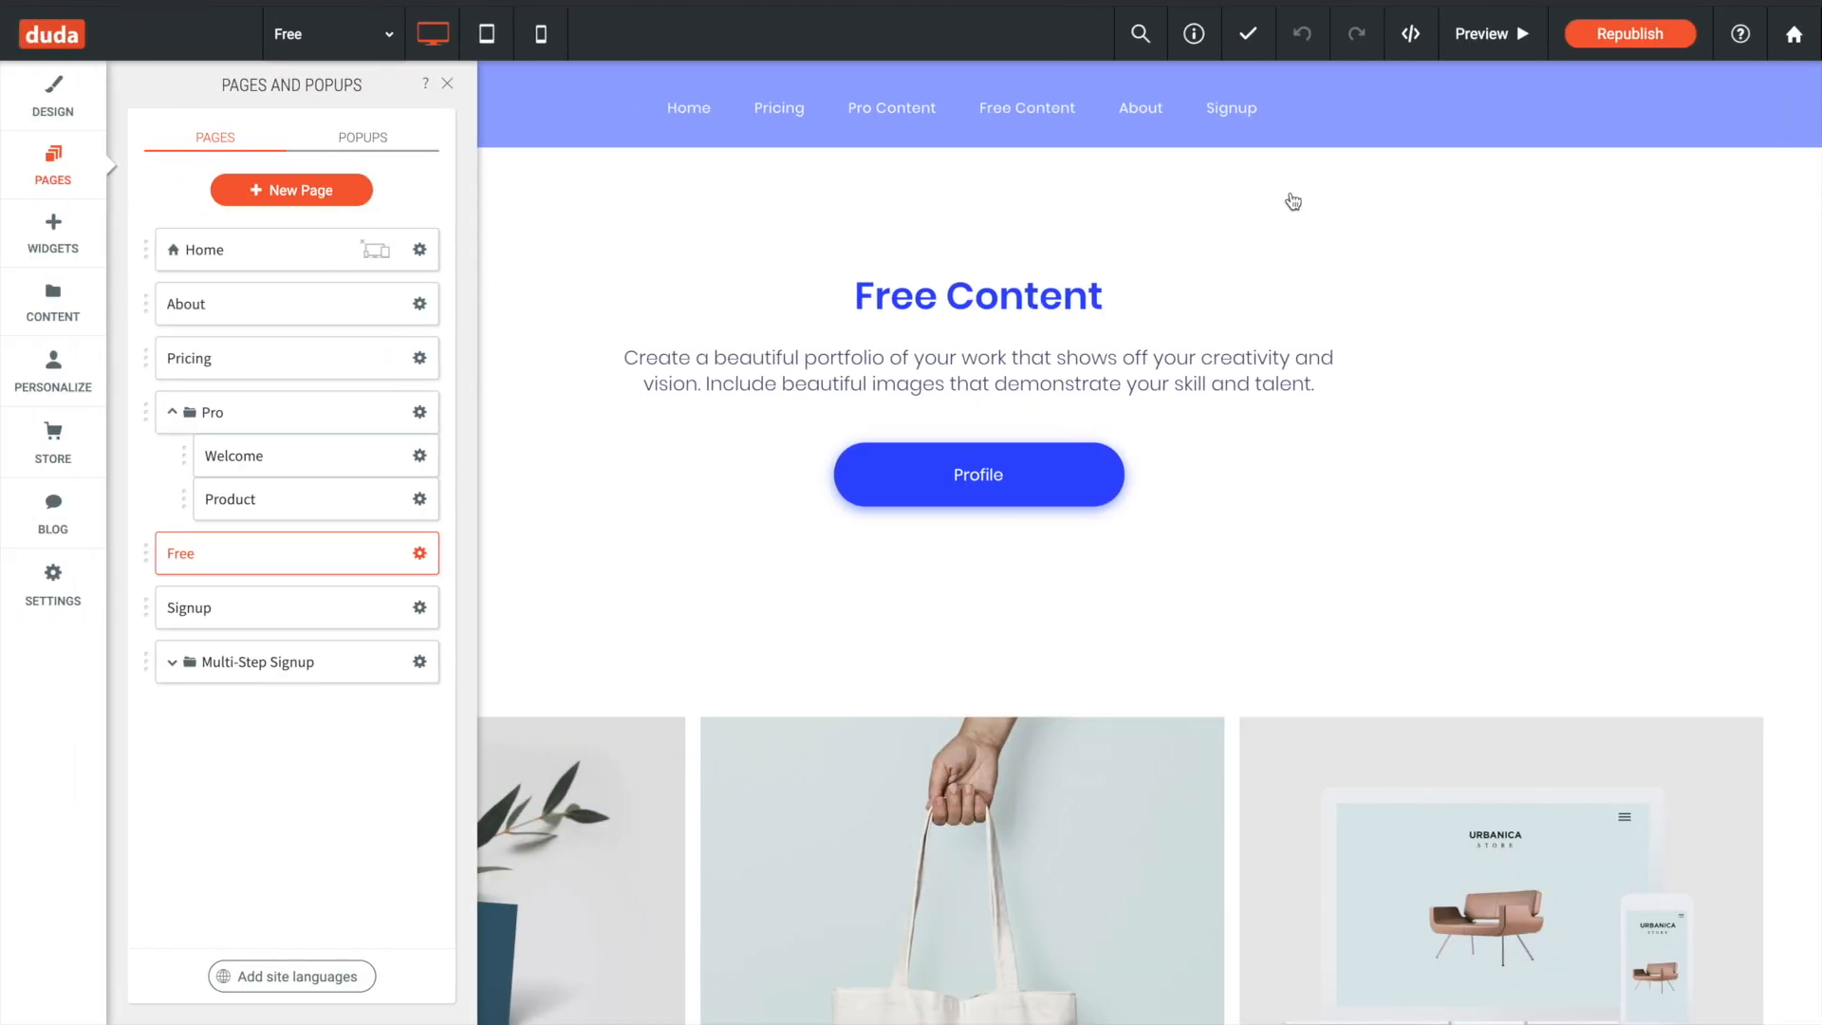
{"action": "left_click", "coordinate": [1656, 35]}
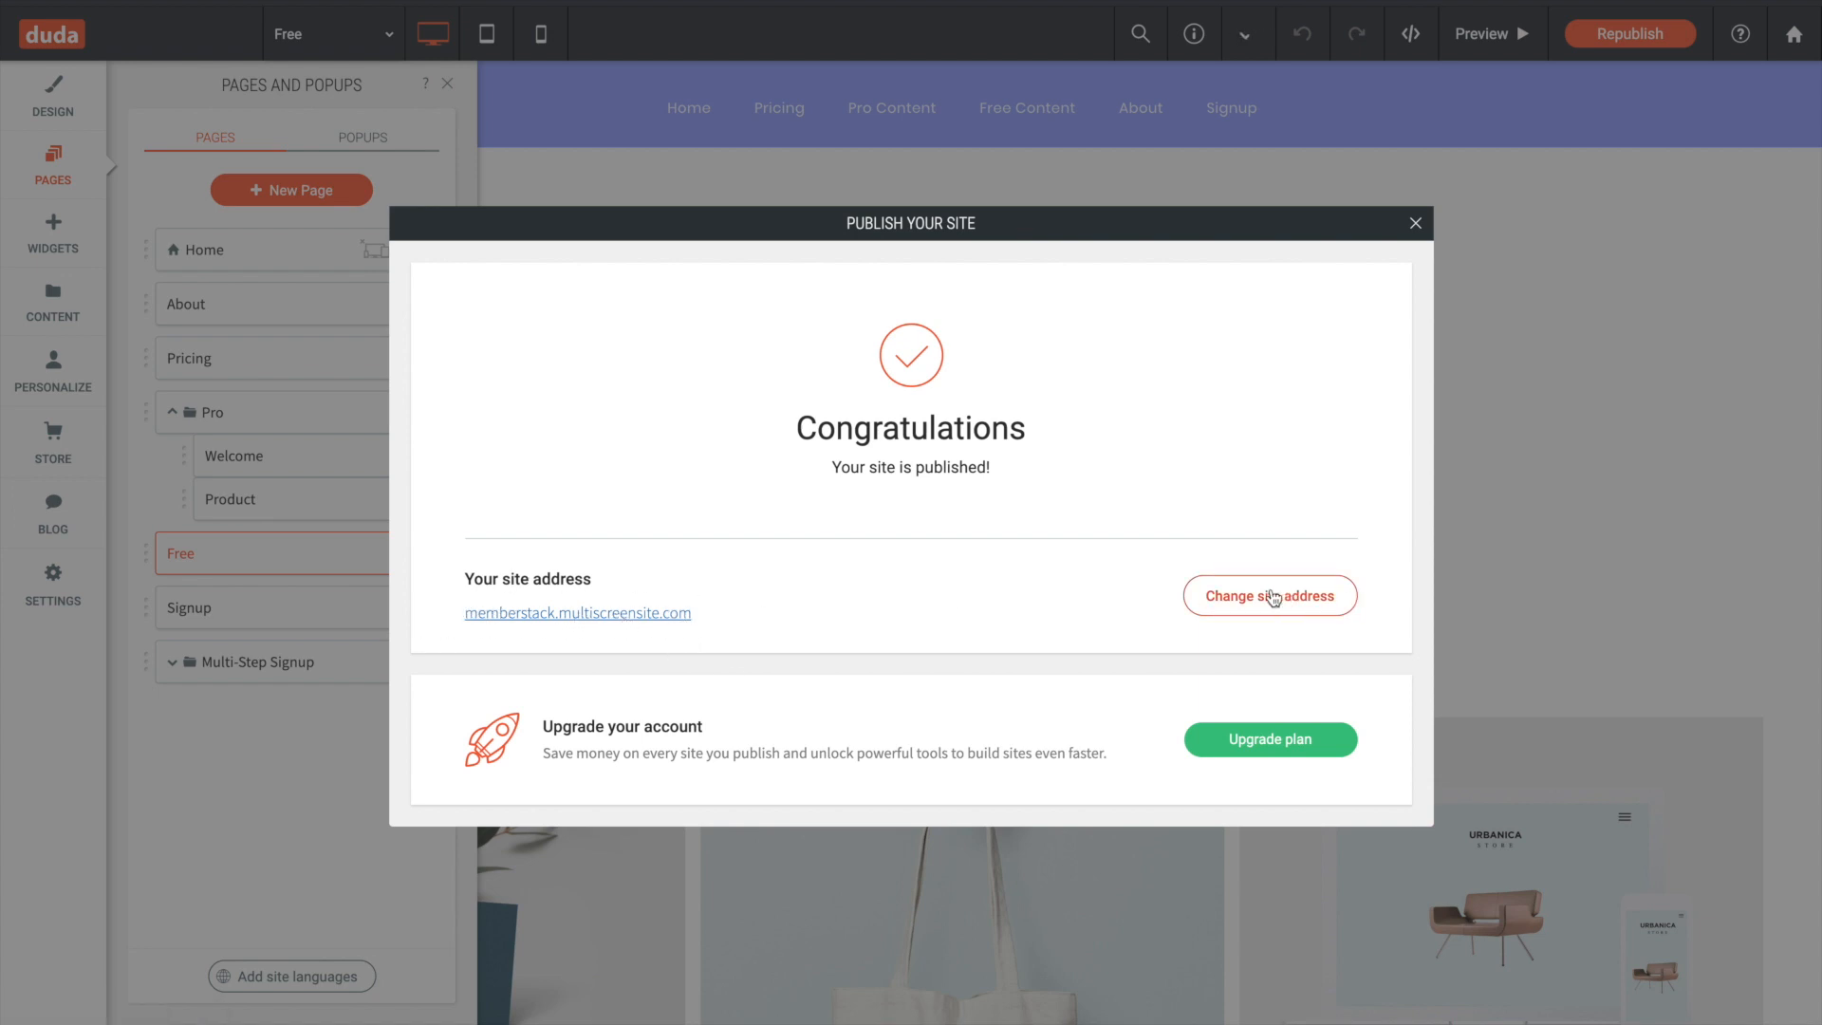
{"action": "left_click", "coordinate": [541, 615]}
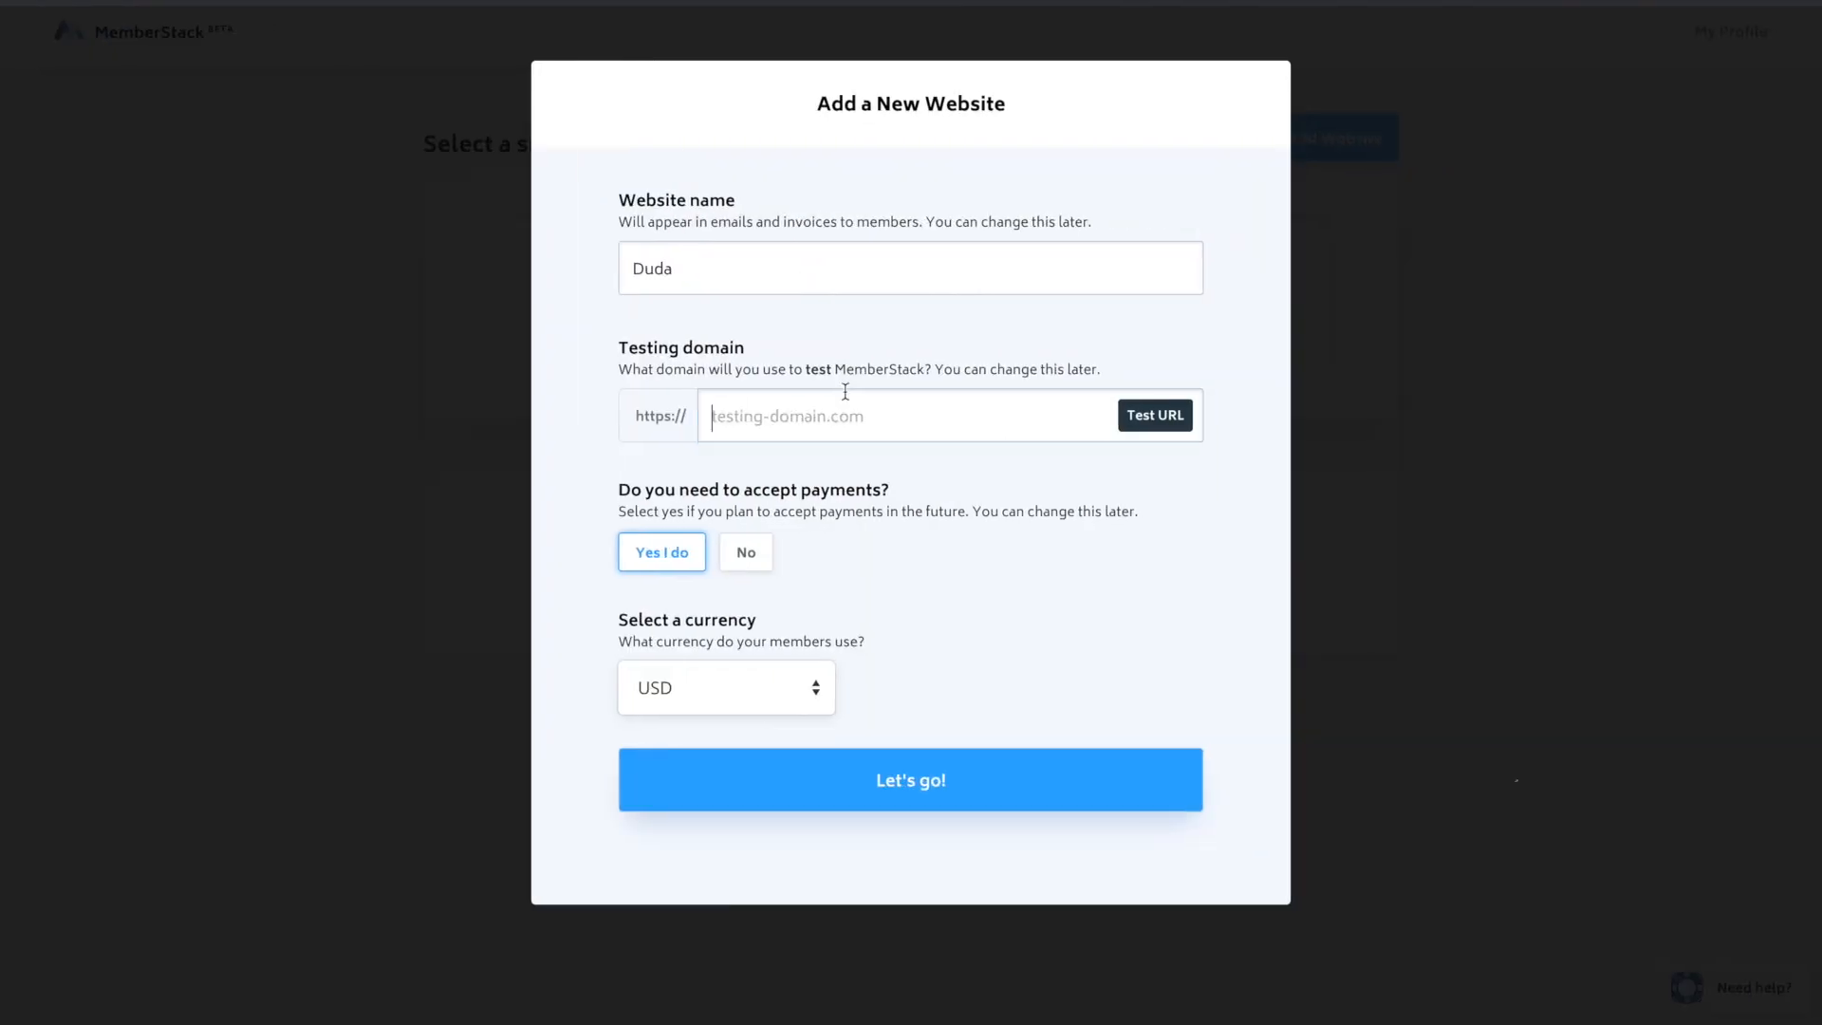
{"action": "left_click", "coordinate": [844, 391]}
{"action": "type", "text": "https://memberstack.multiscreensite.com/"}
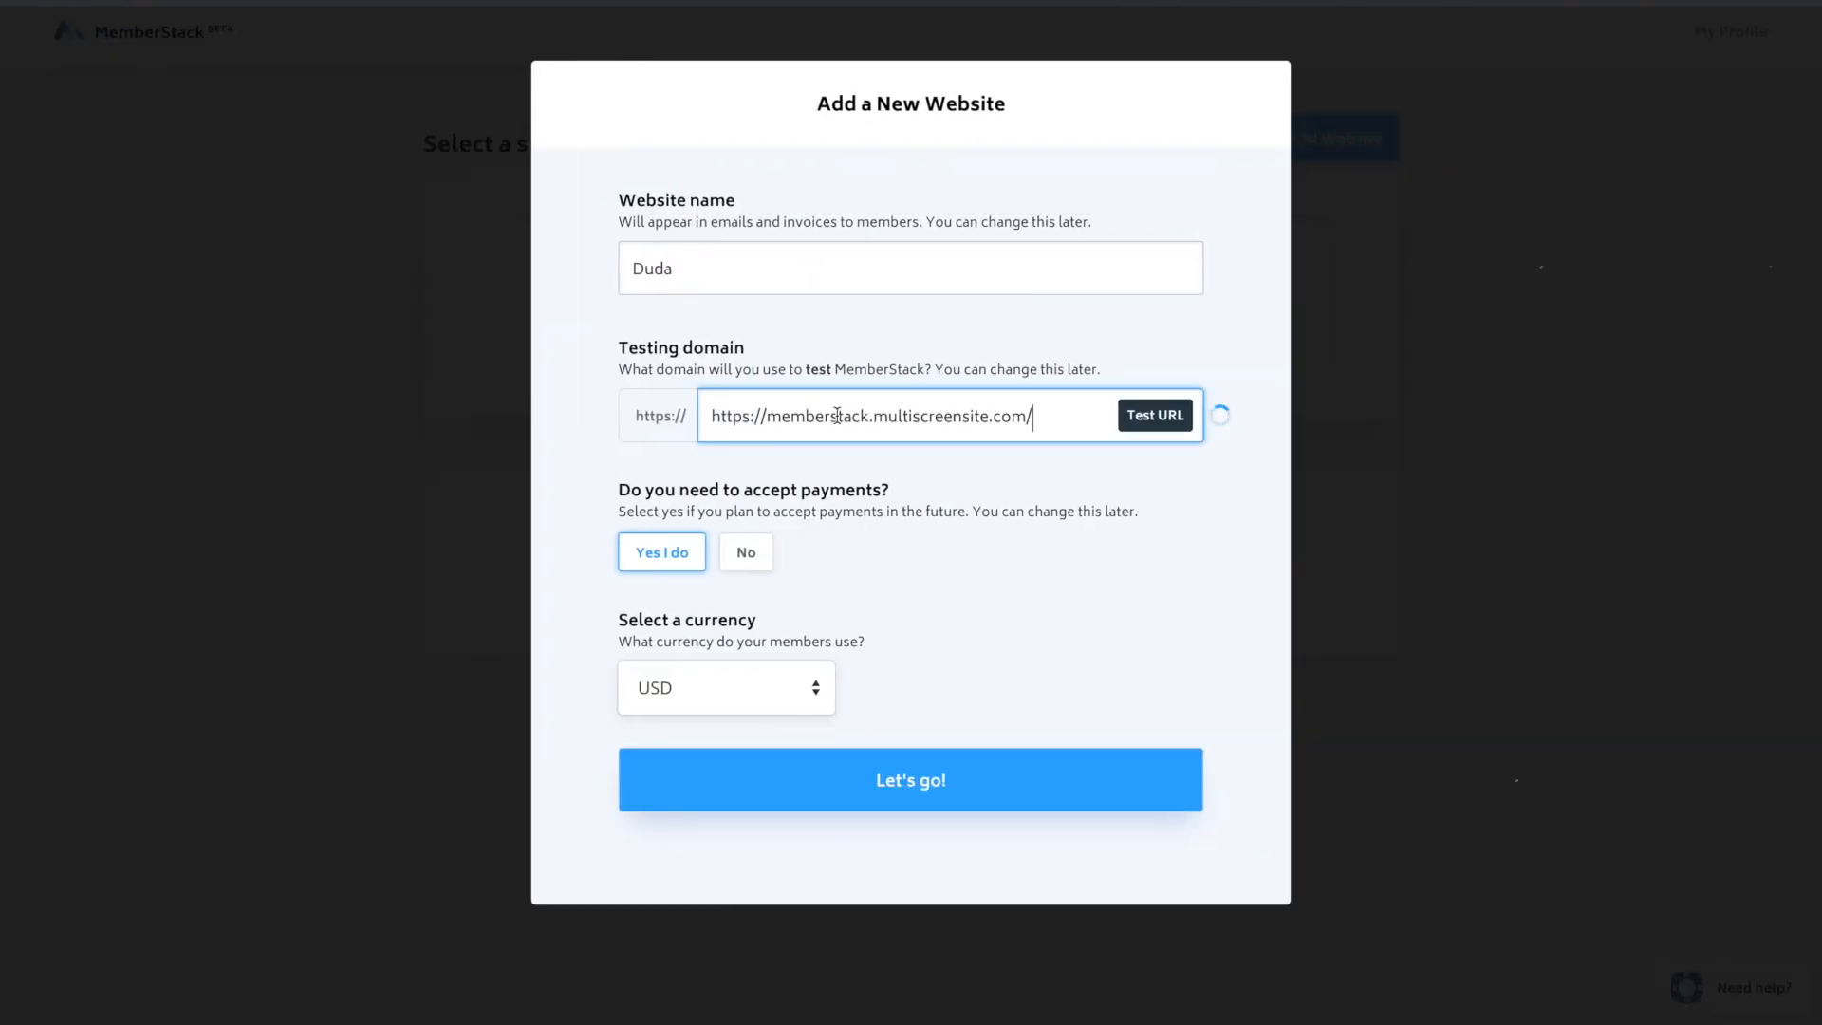
{"action": "left_click", "coordinate": [766, 414]}
{"action": "key", "text": "BackSpace"}
{"action": "key", "text": "BackSpace"}
{"action": "key", "text": "BackSpace"}
{"action": "key", "text": "BackSpace"}
{"action": "key", "text": "BackSpace"}
{"action": "key", "text": "BackSpace"}
{"action": "key", "text": "BackSpace"}
{"action": "key", "text": "BackSpace"}
{"action": "left_click", "coordinate": [1020, 426]}
{"action": "key", "text": "BackSpace"}
- Keep payments enabled and USD as the currency, and submit the new website
{"action": "left_click", "coordinate": [1050, 496]}
{"action": "left_click", "coordinate": [743, 554]}
{"action": "left_click", "coordinate": [676, 556]}
{"action": "left_click", "coordinate": [805, 685]}
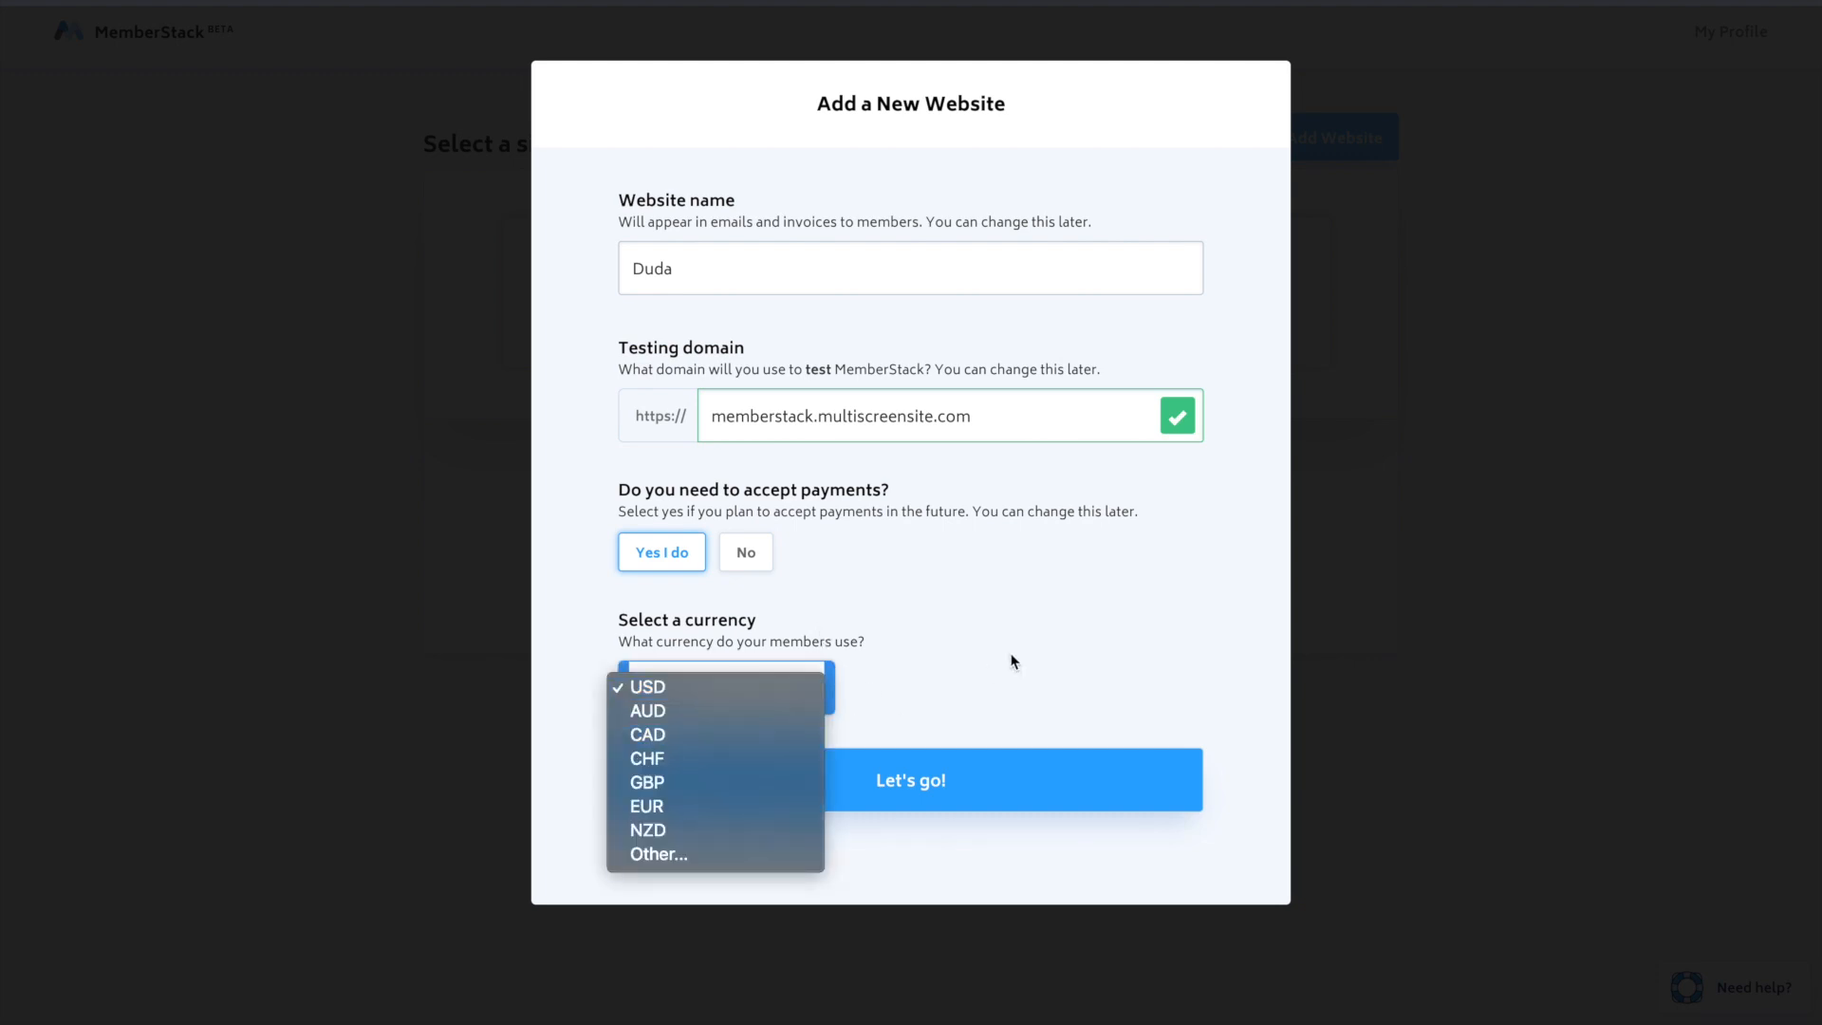
{"action": "left_click", "coordinate": [994, 665]}
{"action": "left_click", "coordinate": [802, 687]}
{"action": "left_click", "coordinate": [952, 663]}
{"action": "left_click", "coordinate": [916, 787]}
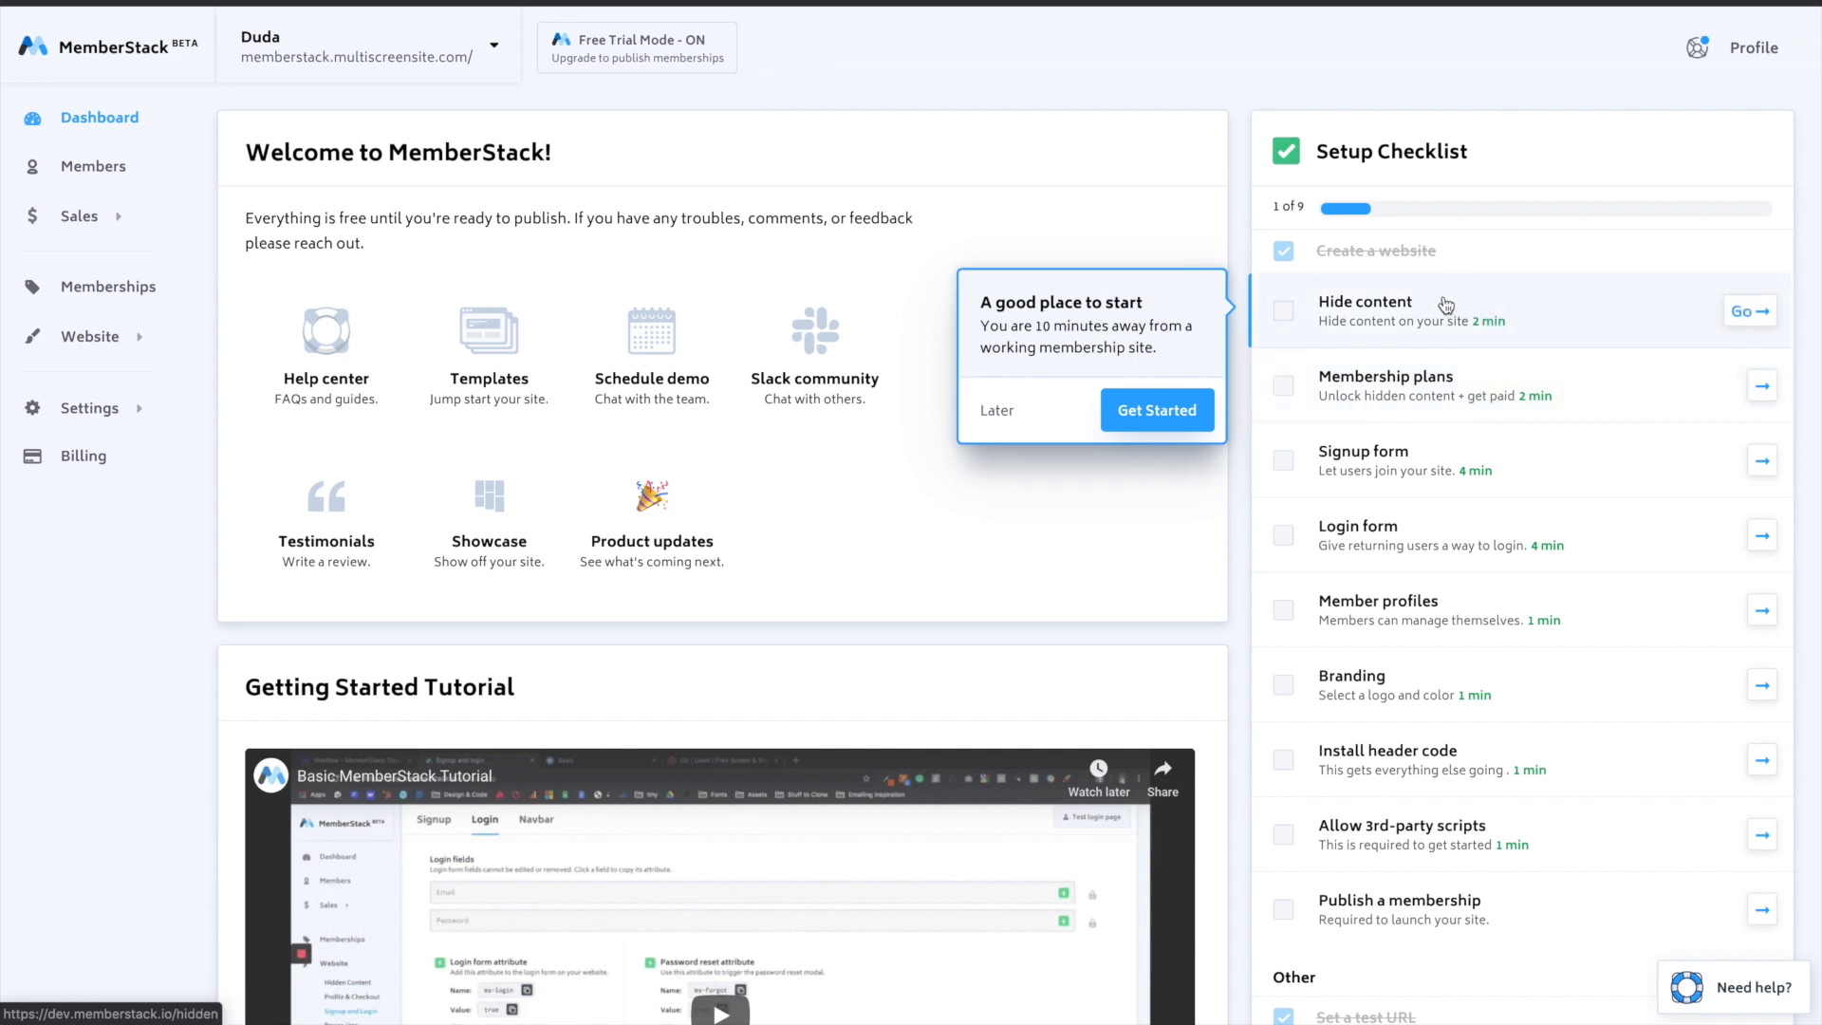
- Create a hidden content group named "Free" for URLs starting with "free", with "pricing" as the access denied URL
{"action": "left_click", "coordinate": [1186, 410]}
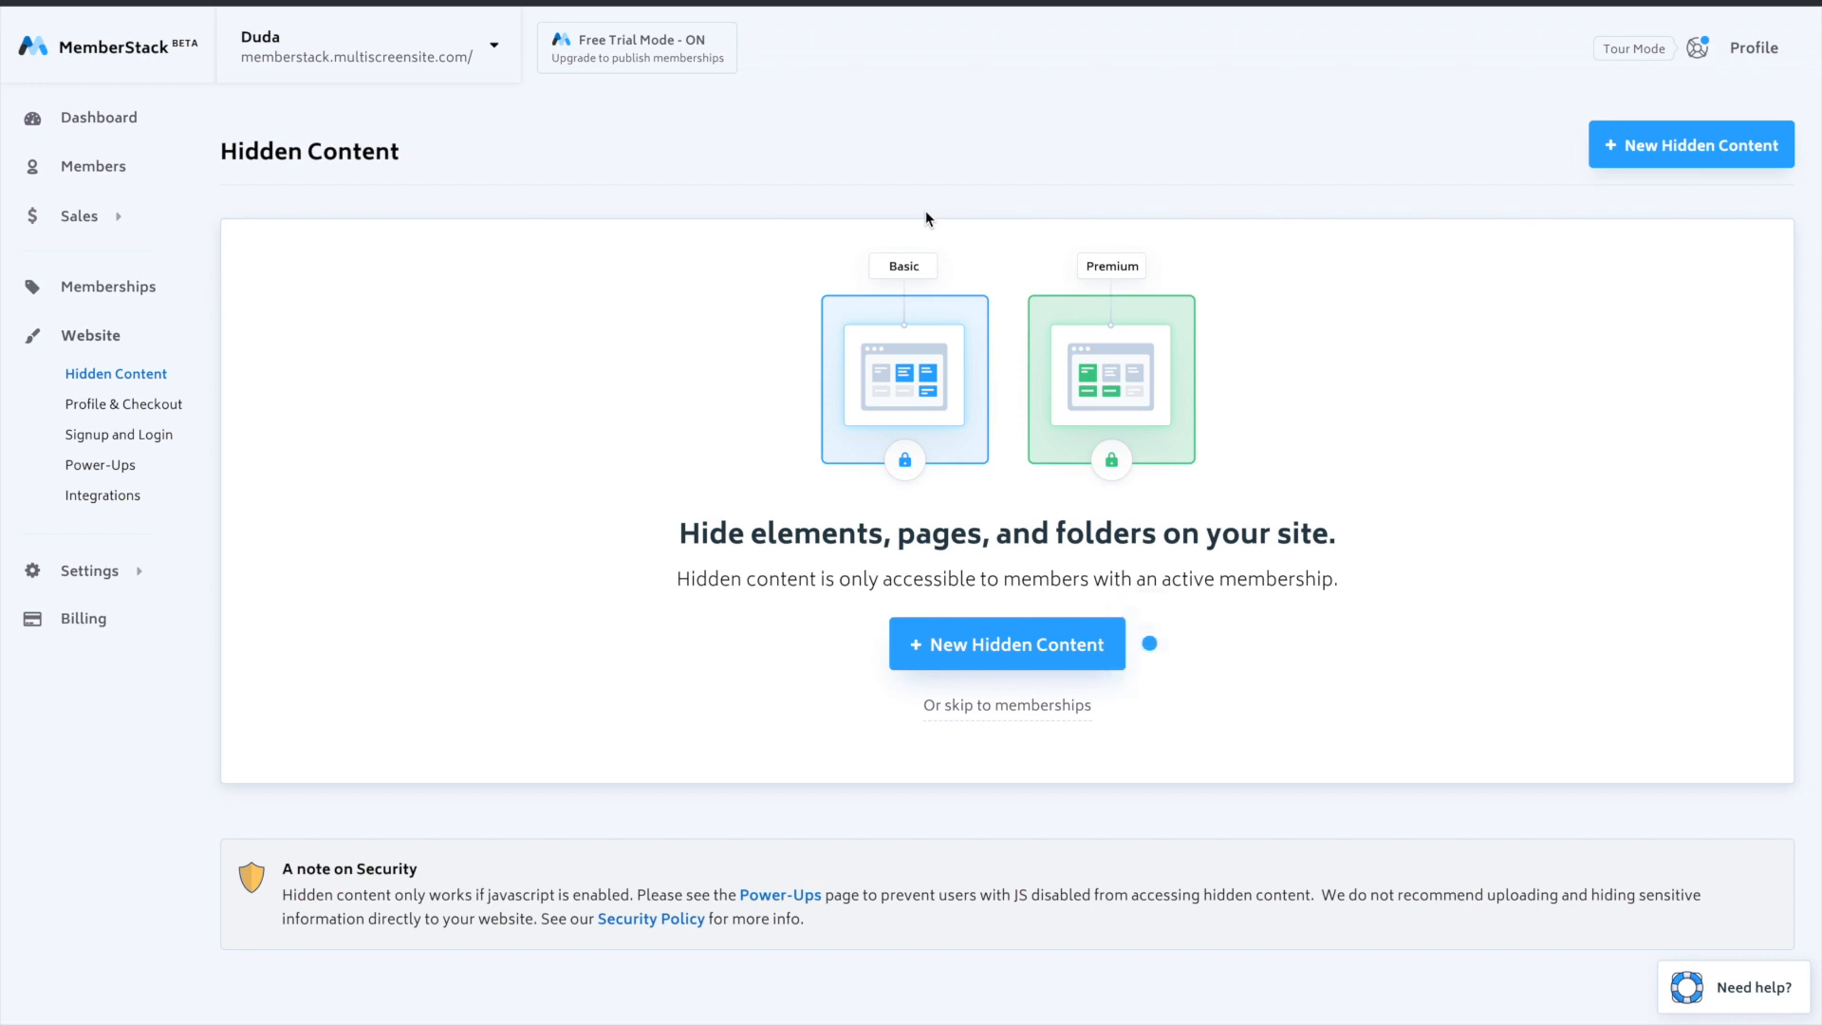
{"action": "left_click", "coordinate": [1036, 656]}
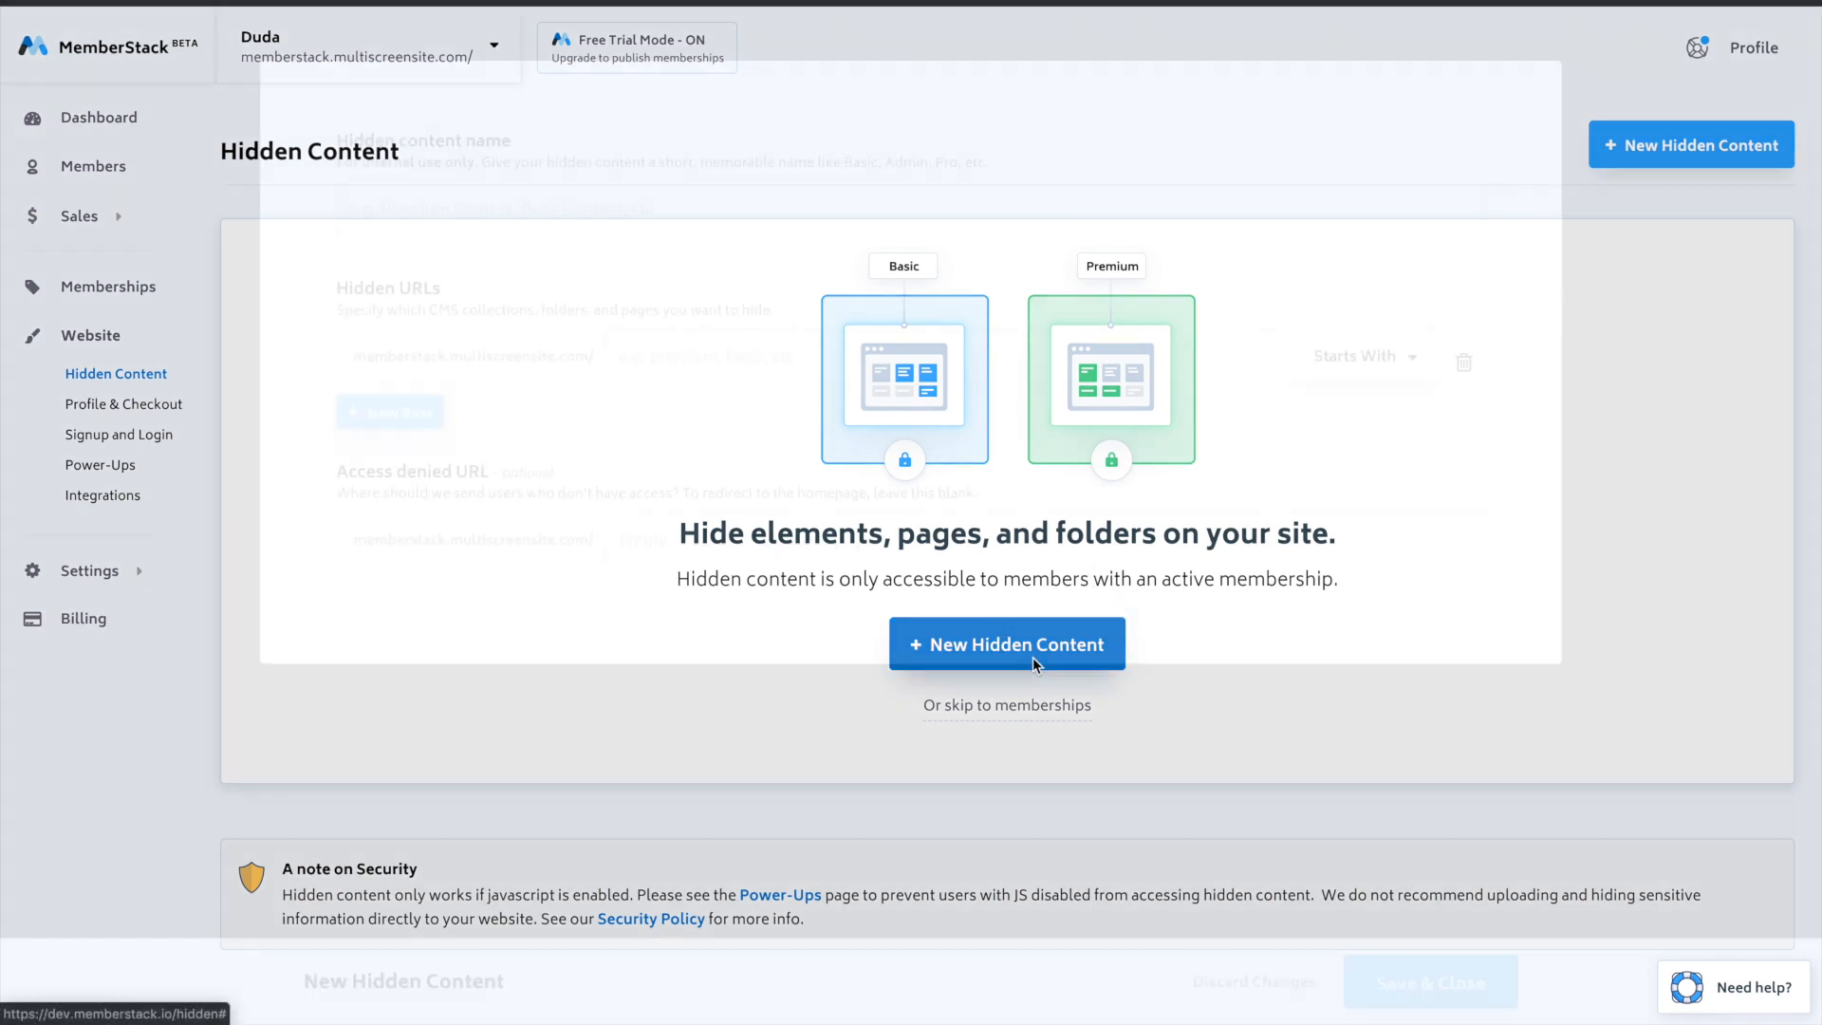
{"action": "type", "text": "Free"}
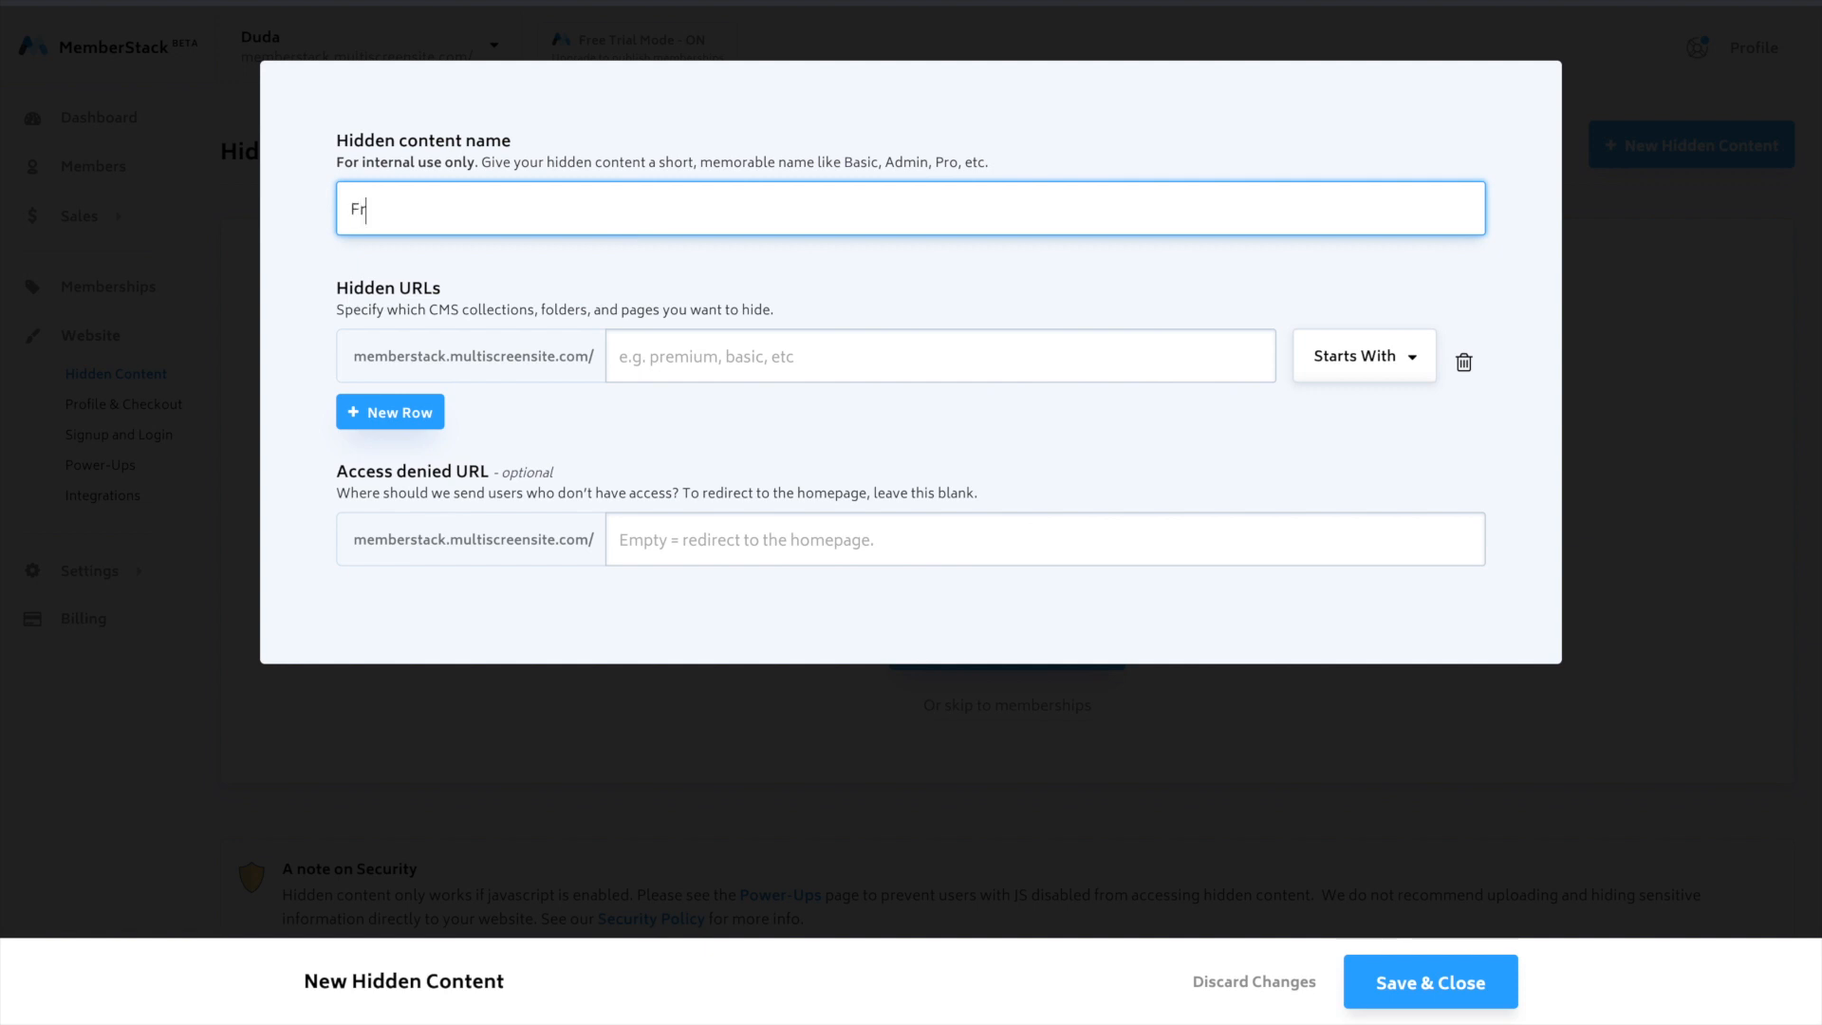
{"action": "left_click", "coordinate": [776, 364]}
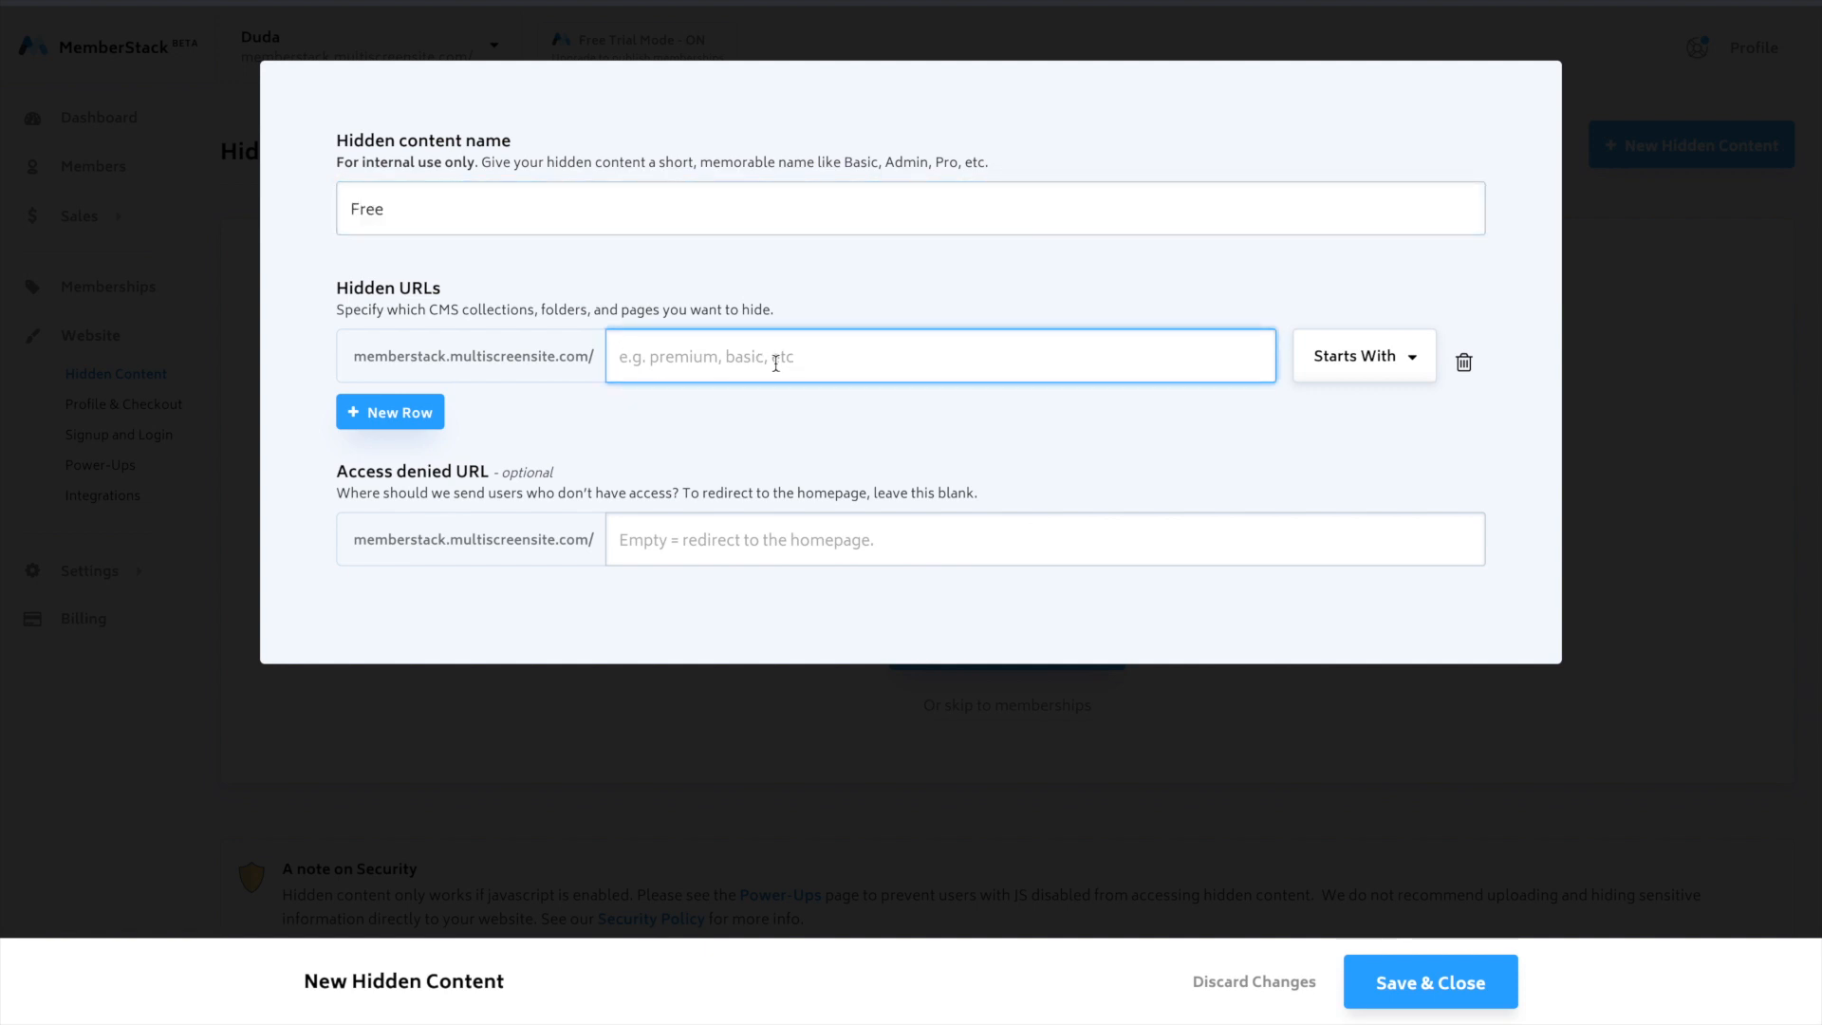
{"action": "type", "text": "free"}
{"action": "left_click", "coordinate": [772, 542]}
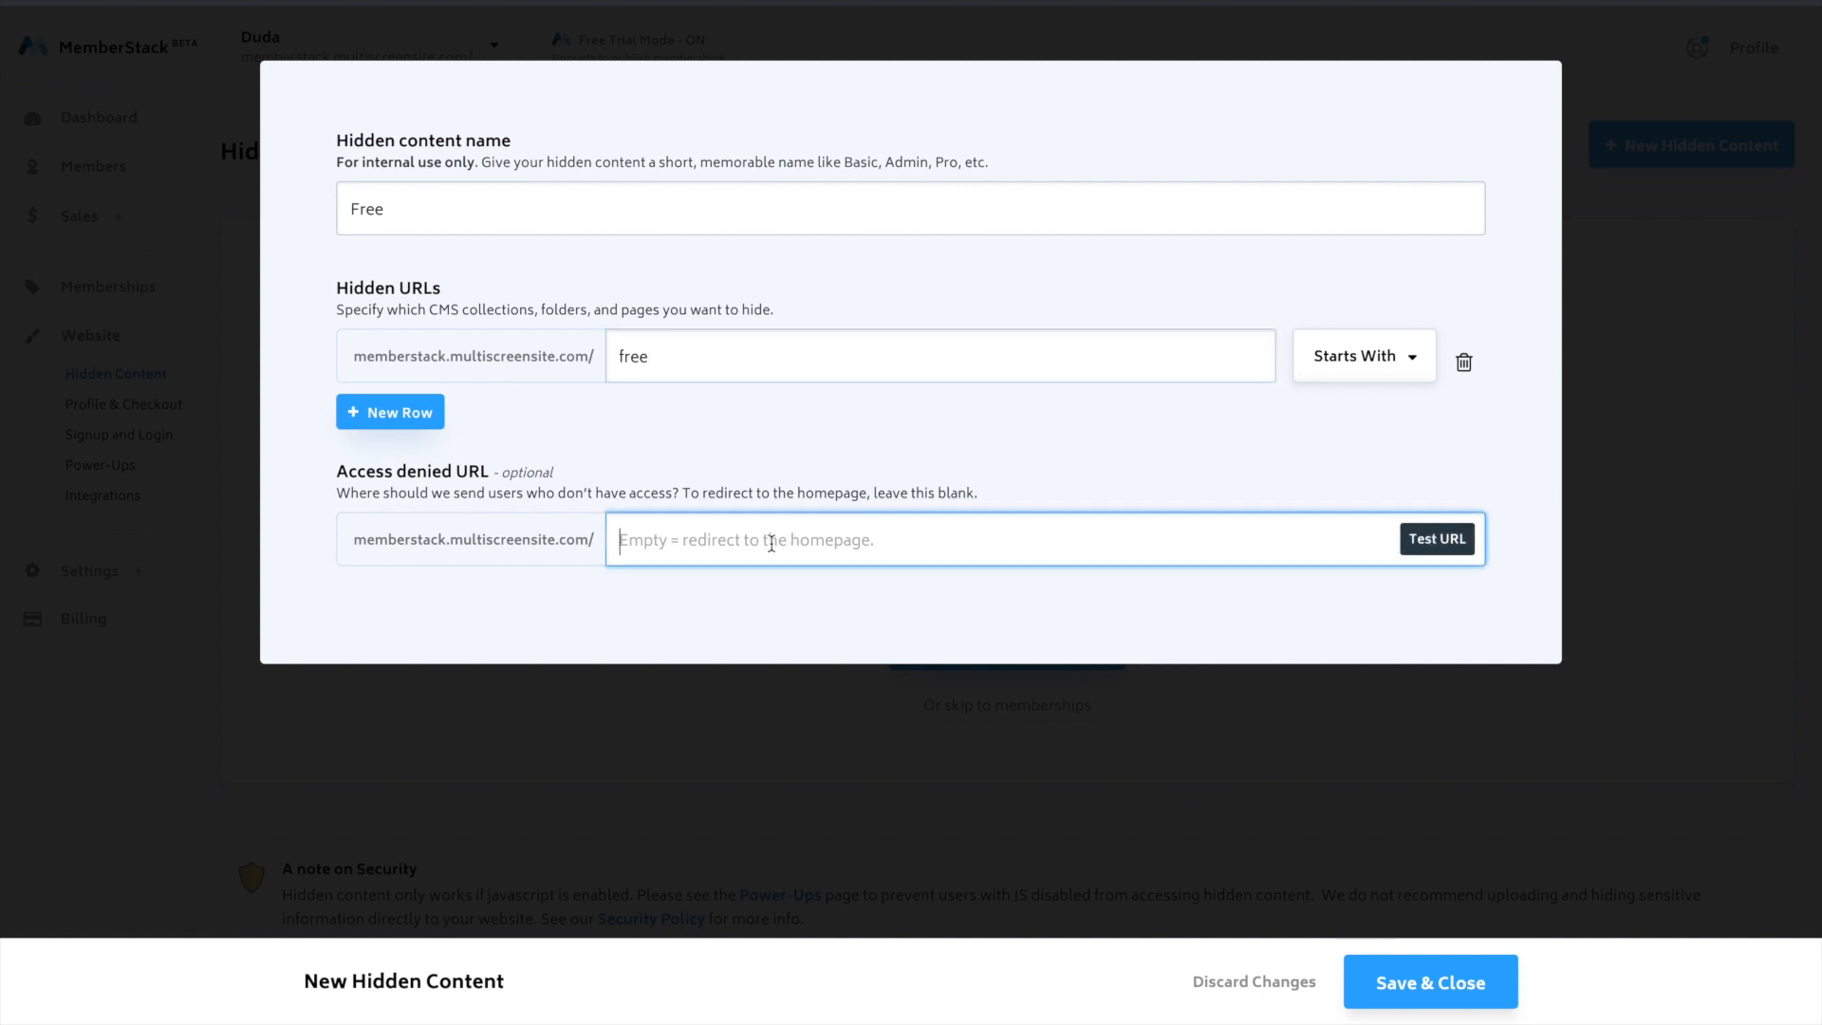
{"action": "type", "text": "pr"}
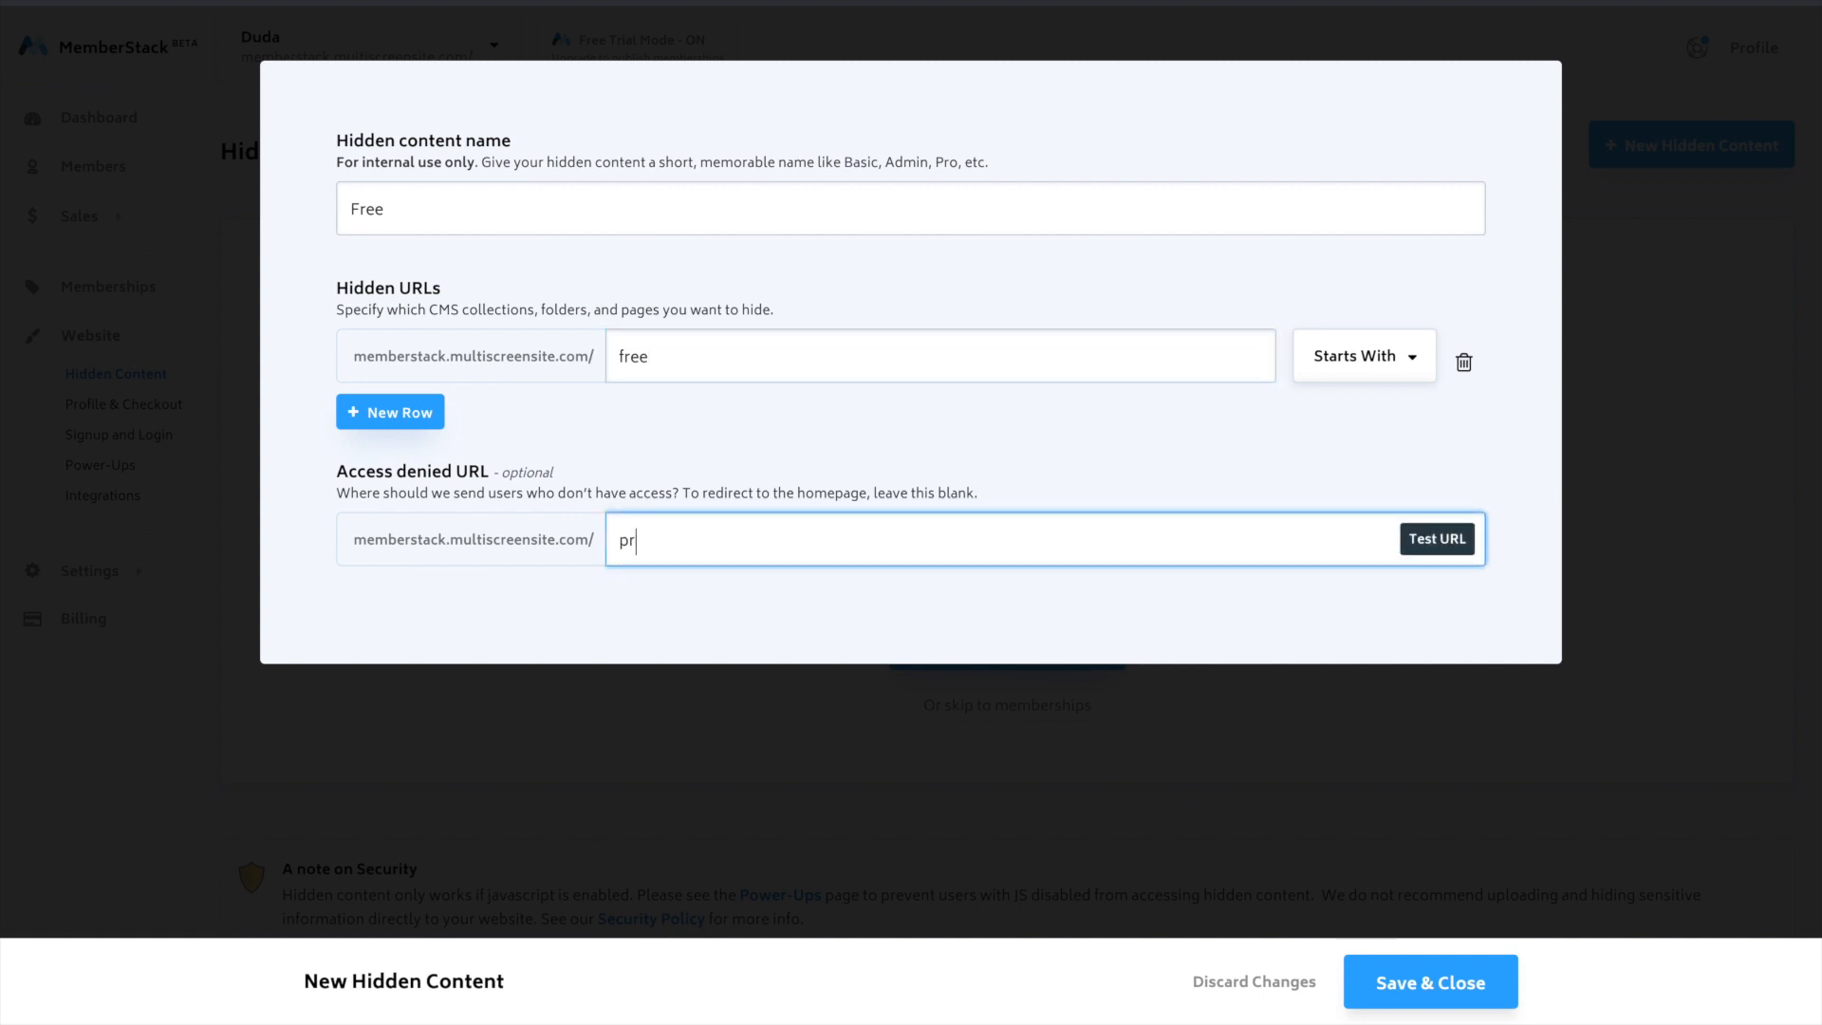
{"action": "type", "text": "icing"}
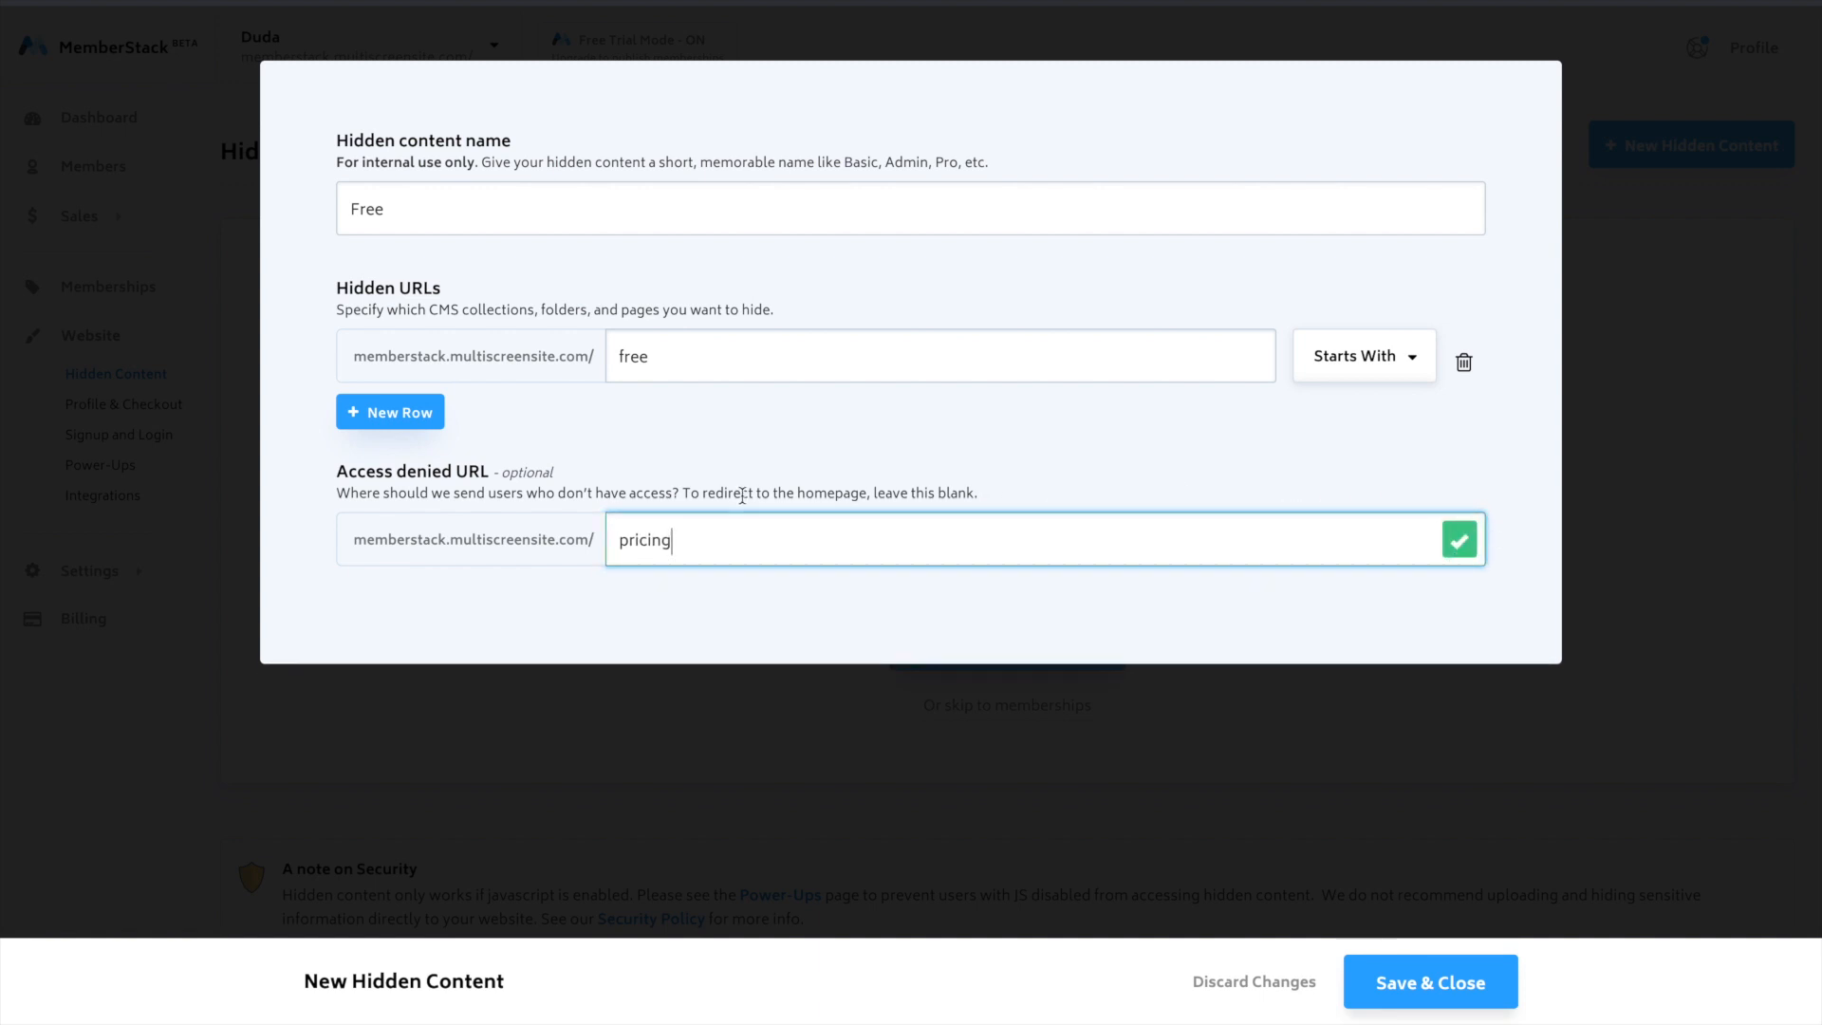
{"action": "left_click", "coordinate": [1474, 987]}
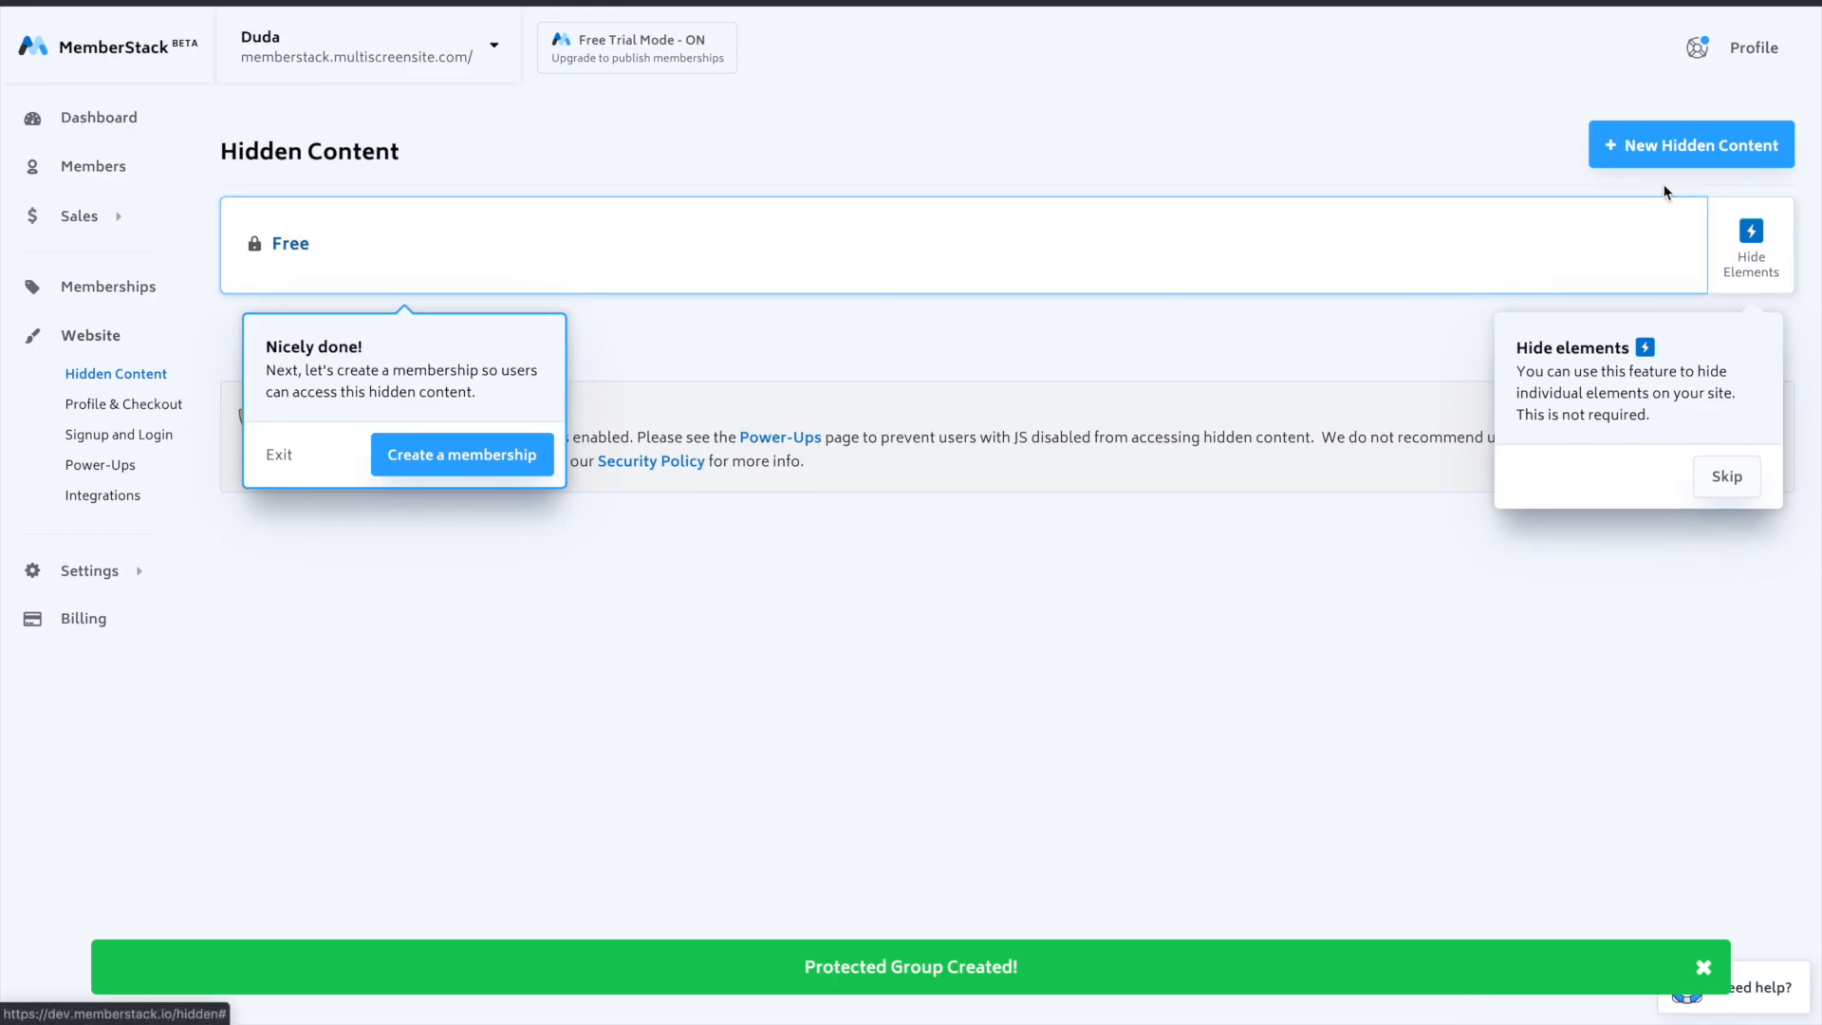
- Create a hidden content group named "Pro" for URLs starting with "pro", with "pricing" as the access denied URL
{"action": "left_click", "coordinate": [1675, 156]}
{"action": "type", "text": "Pro"}
{"action": "left_click", "coordinate": [668, 342]}
{"action": "type", "text": "pro"}
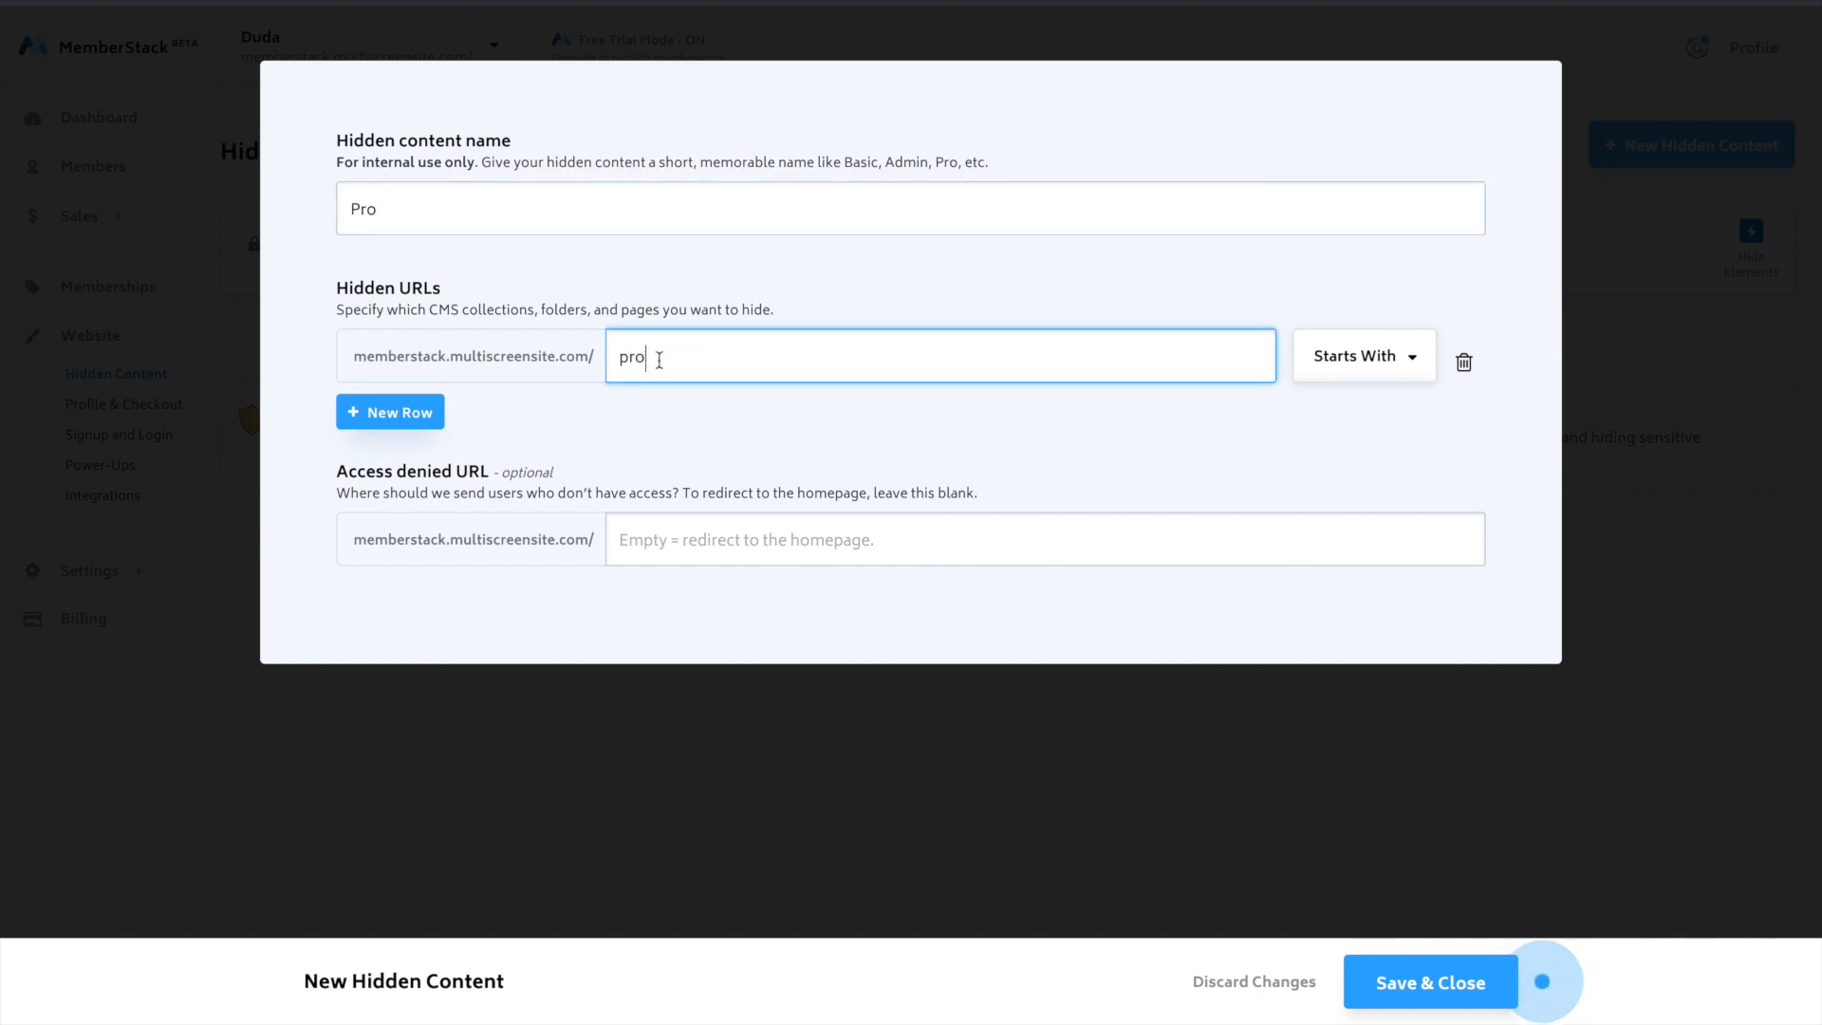
{"action": "left_click", "coordinate": [694, 528]}
{"action": "type", "text": "pricing"}
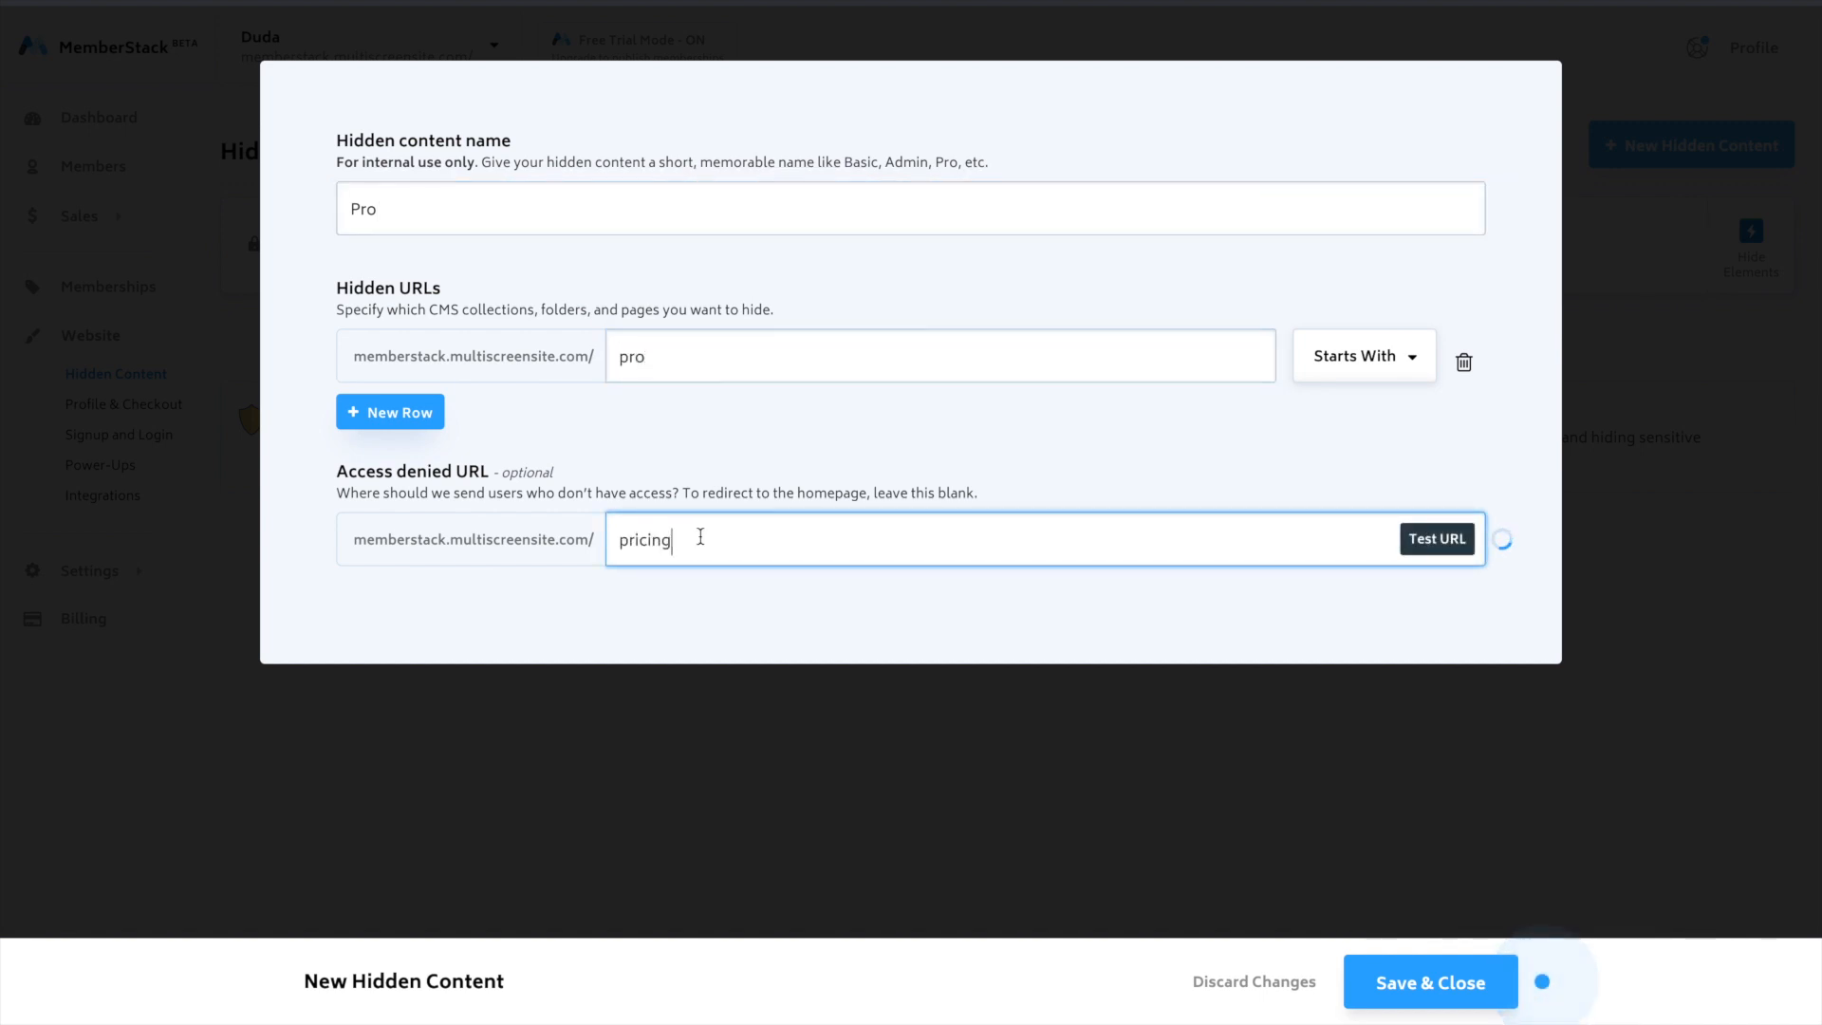
{"action": "left_click", "coordinate": [1424, 992]}
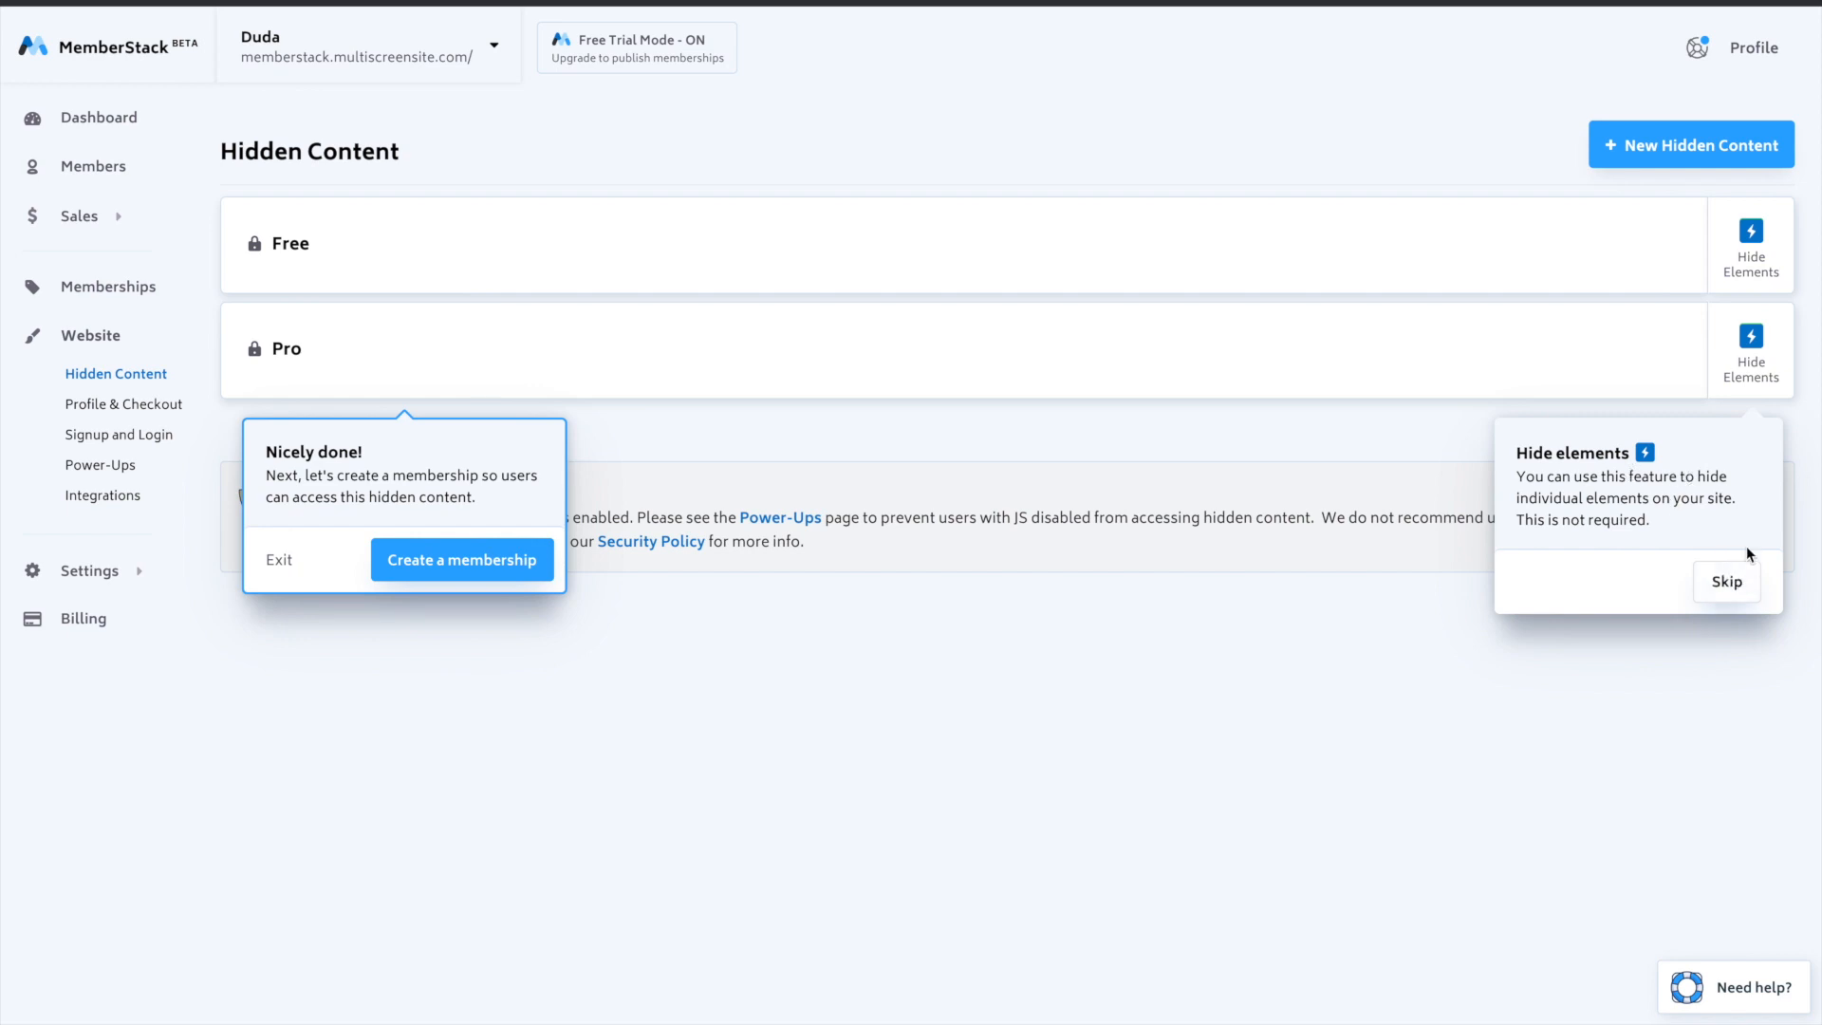
- Look over the Pro group's options for hiding individual elements and open the membership plans for creating a membership
{"action": "left_click", "coordinate": [1749, 391]}
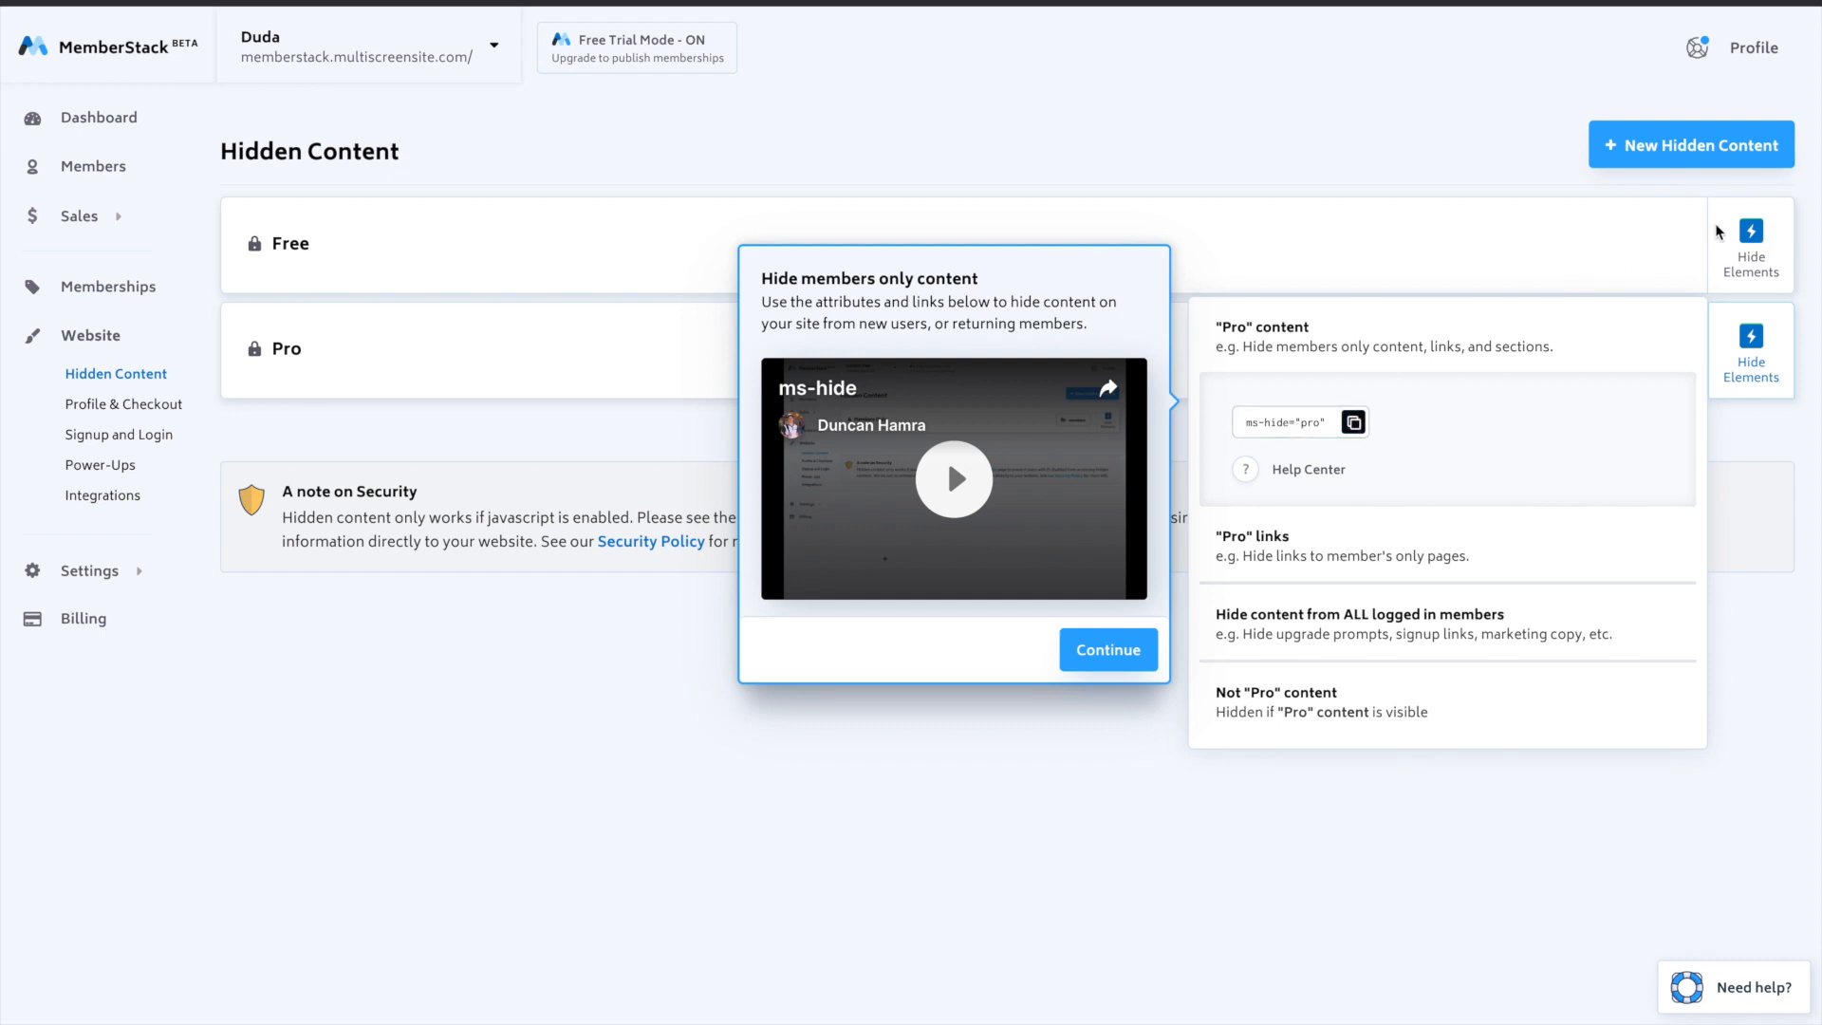
{"action": "left_click", "coordinate": [1369, 158]}
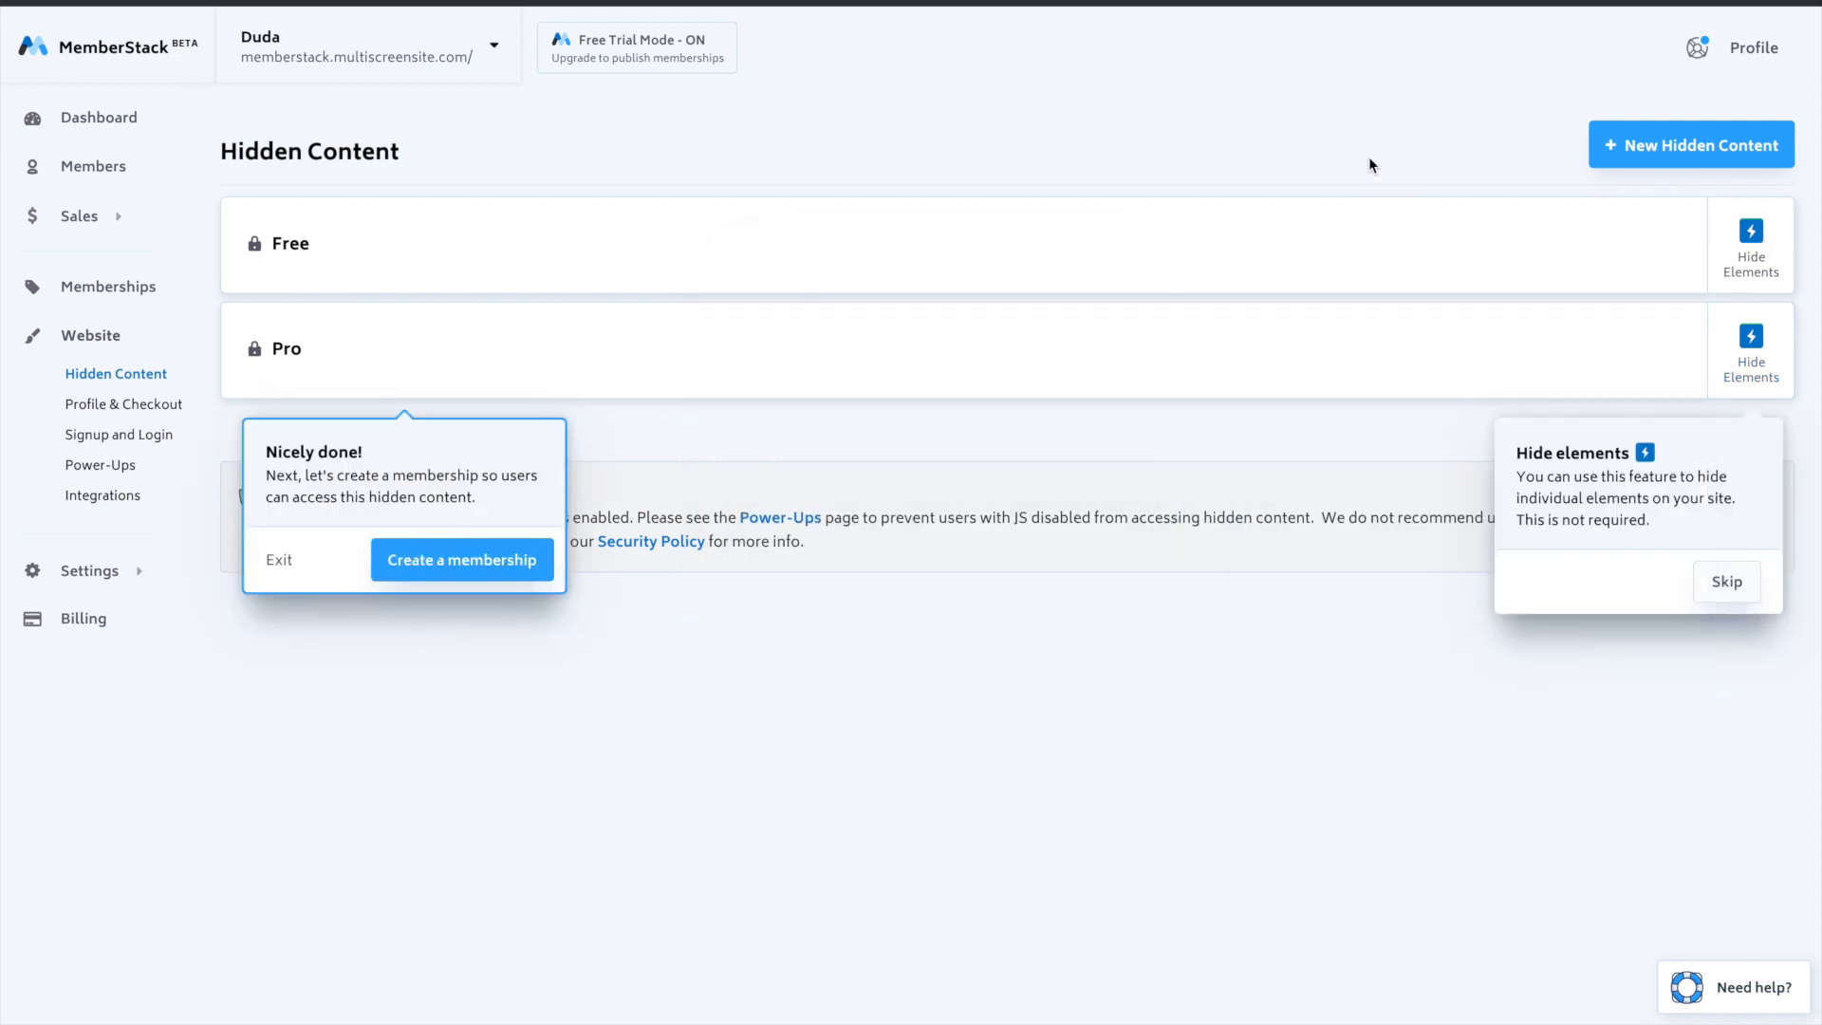
{"action": "left_click", "coordinate": [444, 581]}
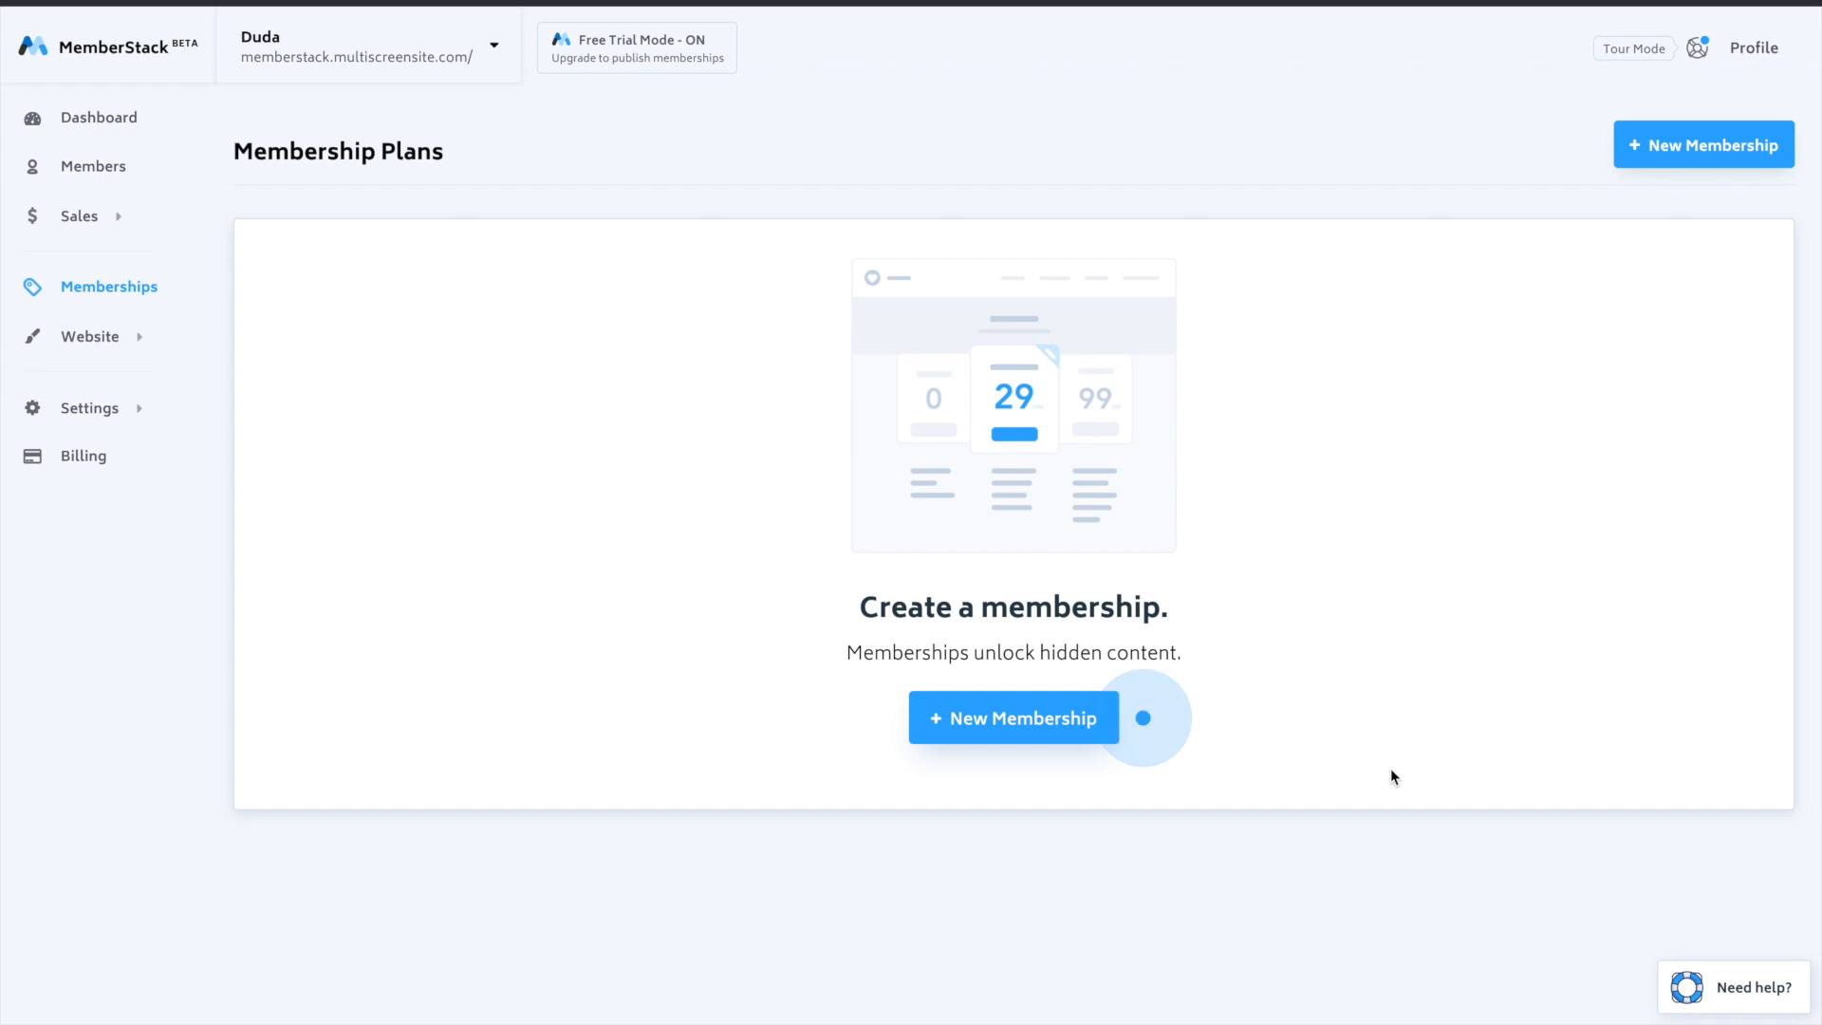
- Create a new free membership named "Free Plan" that unlocks only the Free hidden content
{"action": "left_click", "coordinate": [1042, 718]}
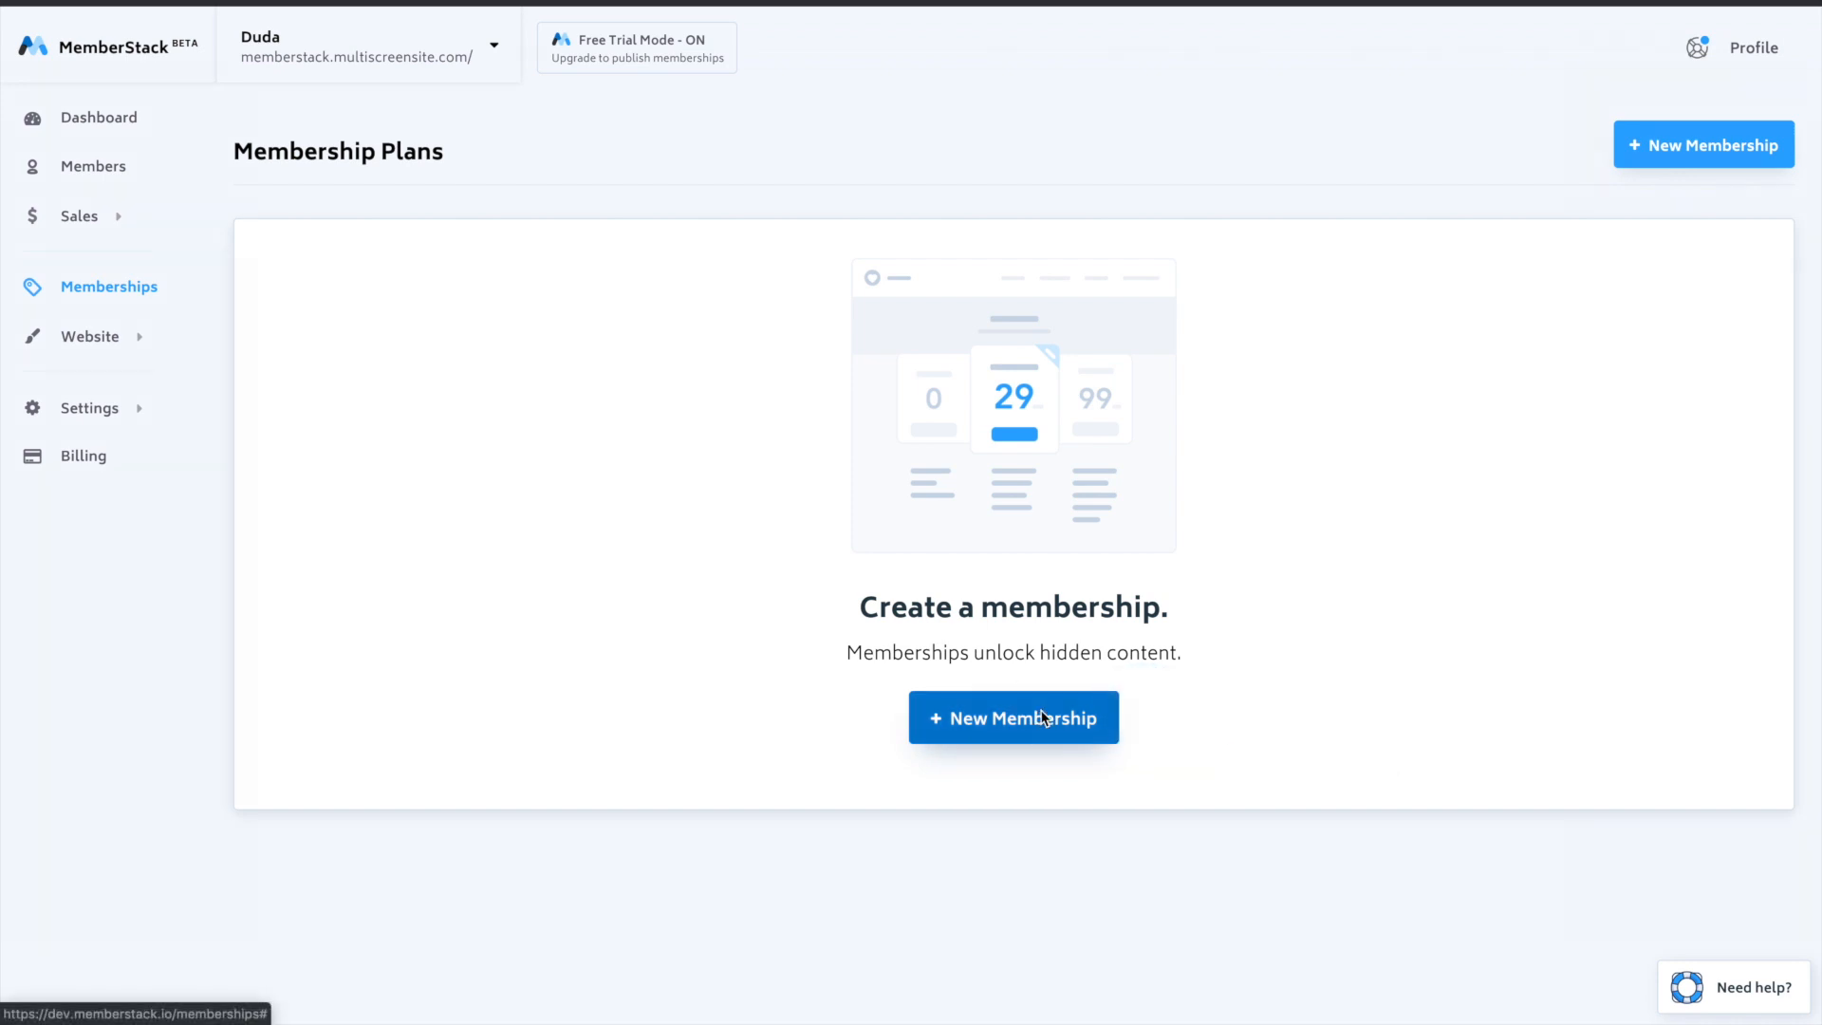
{"action": "type", "text": "Free Plan"}
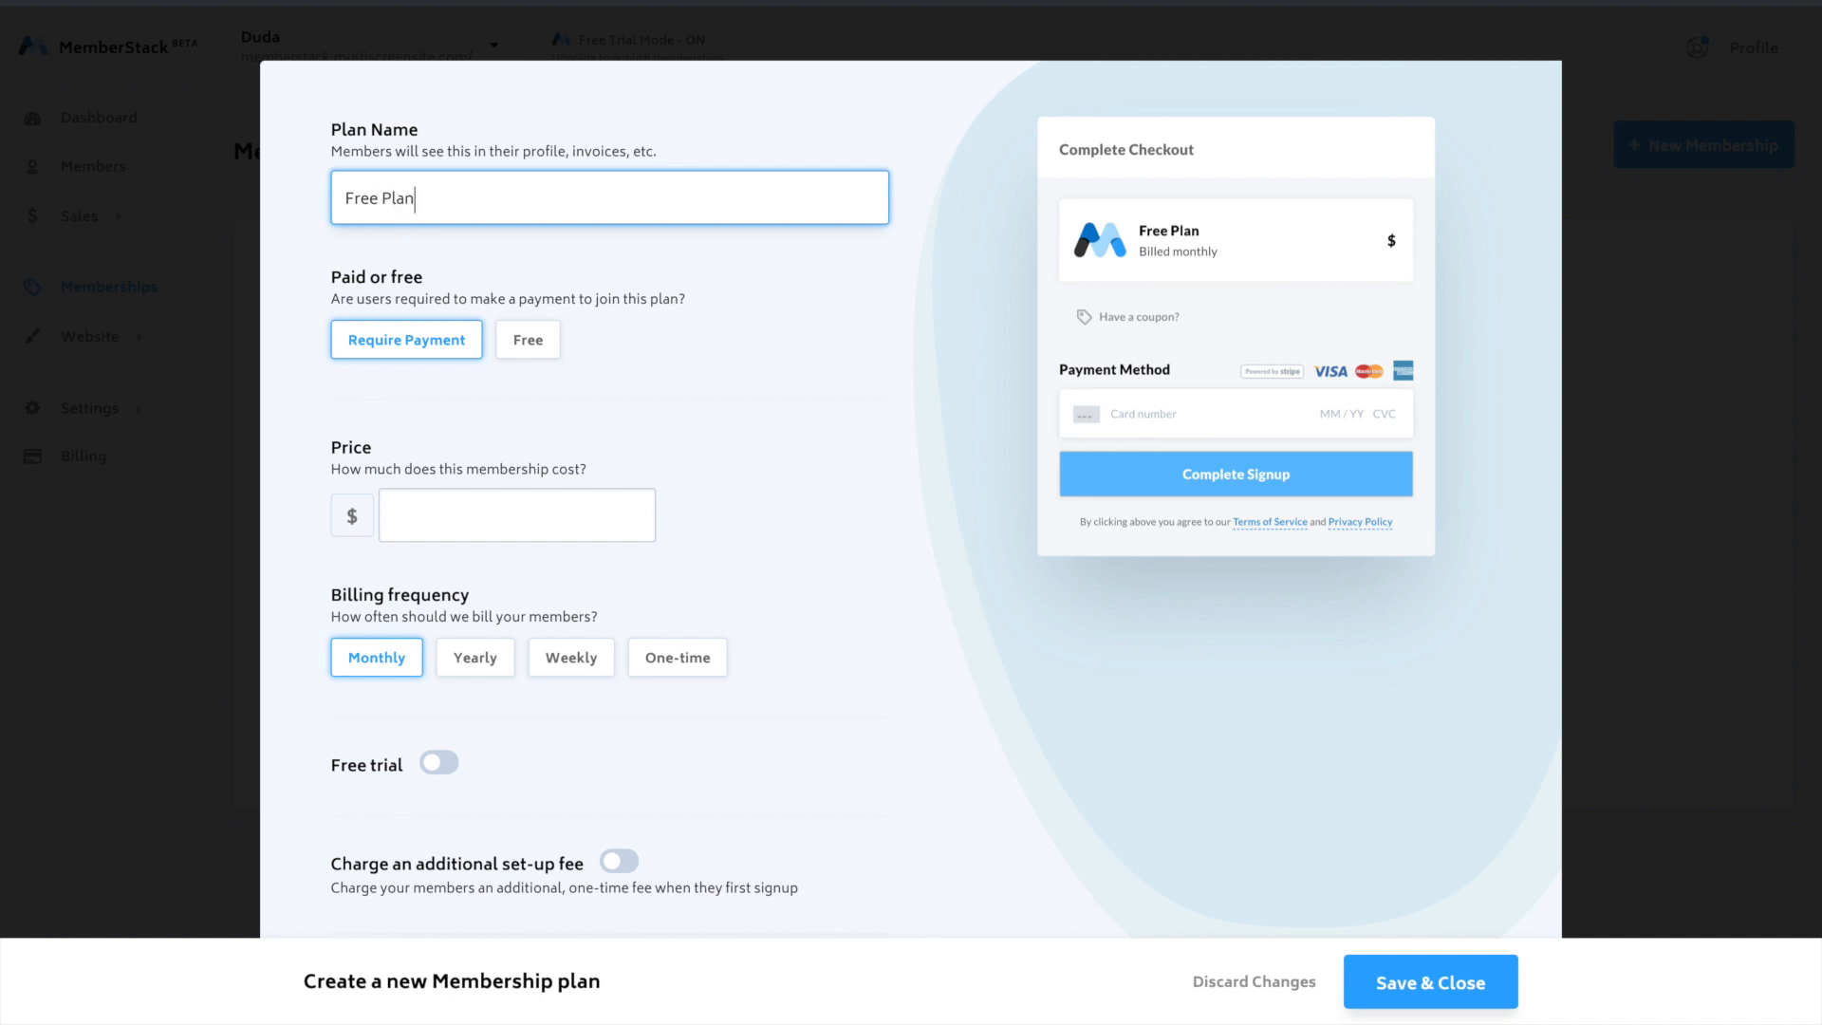
{"action": "scroll", "coordinate": [911, 493], "scroll_direction": "down", "scroll_amount": 1}
{"action": "left_click", "coordinate": [537, 300]}
{"action": "scroll", "coordinate": [874, 395], "scroll_direction": "down", "scroll_amount": 3}
{"action": "left_click", "coordinate": [658, 417]}
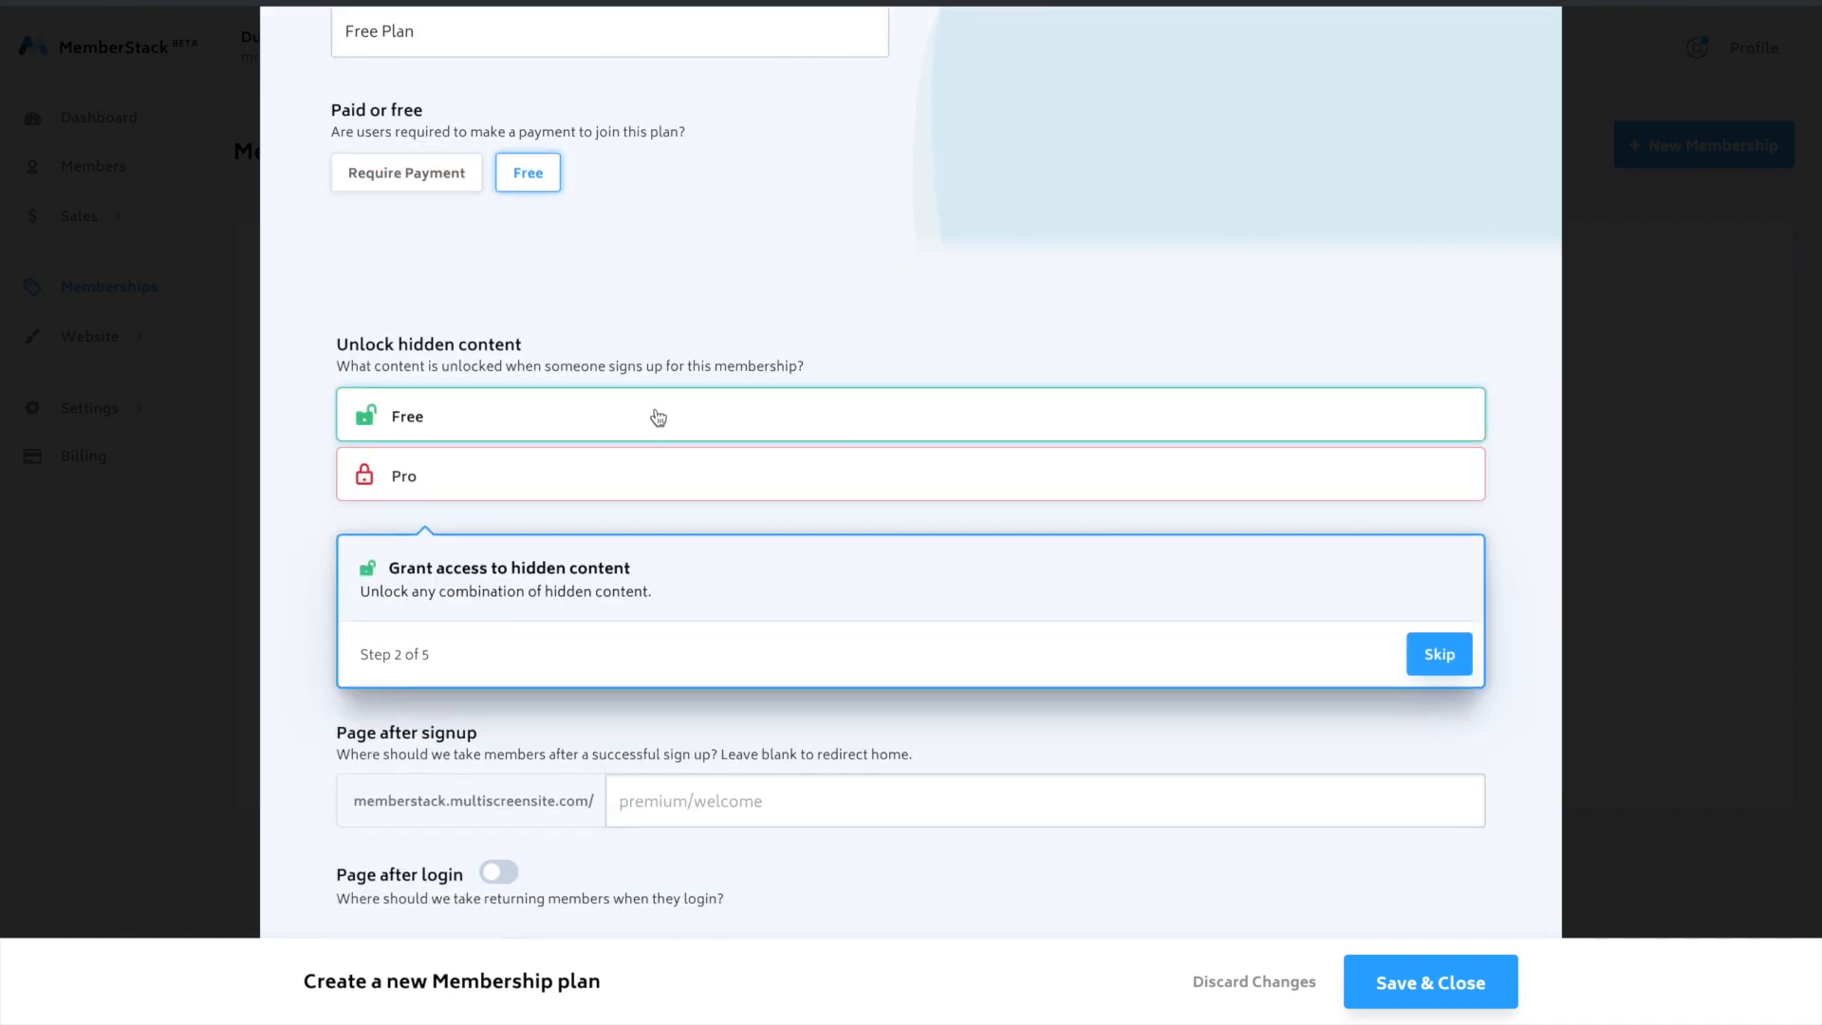
{"action": "left_click", "coordinate": [898, 402]}
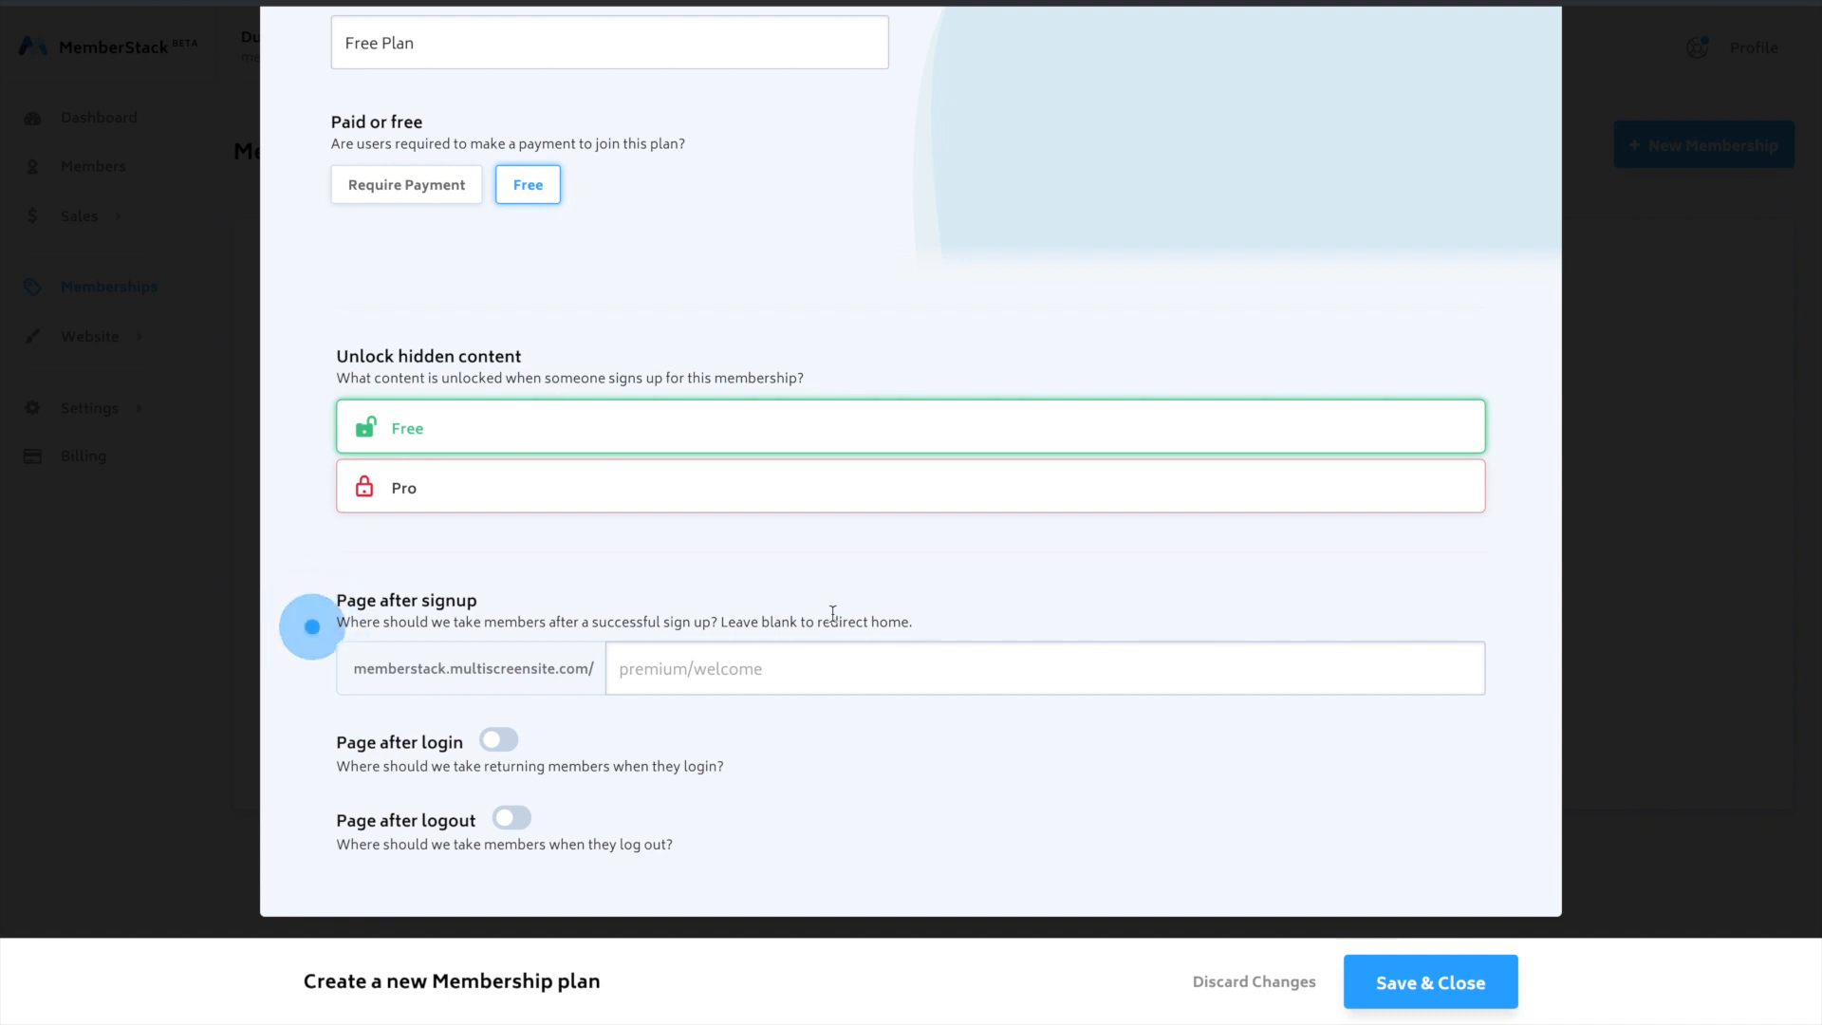
- Set the Free Plan's page after signup to "free" and save the plan
{"action": "left_click", "coordinate": [774, 681]}
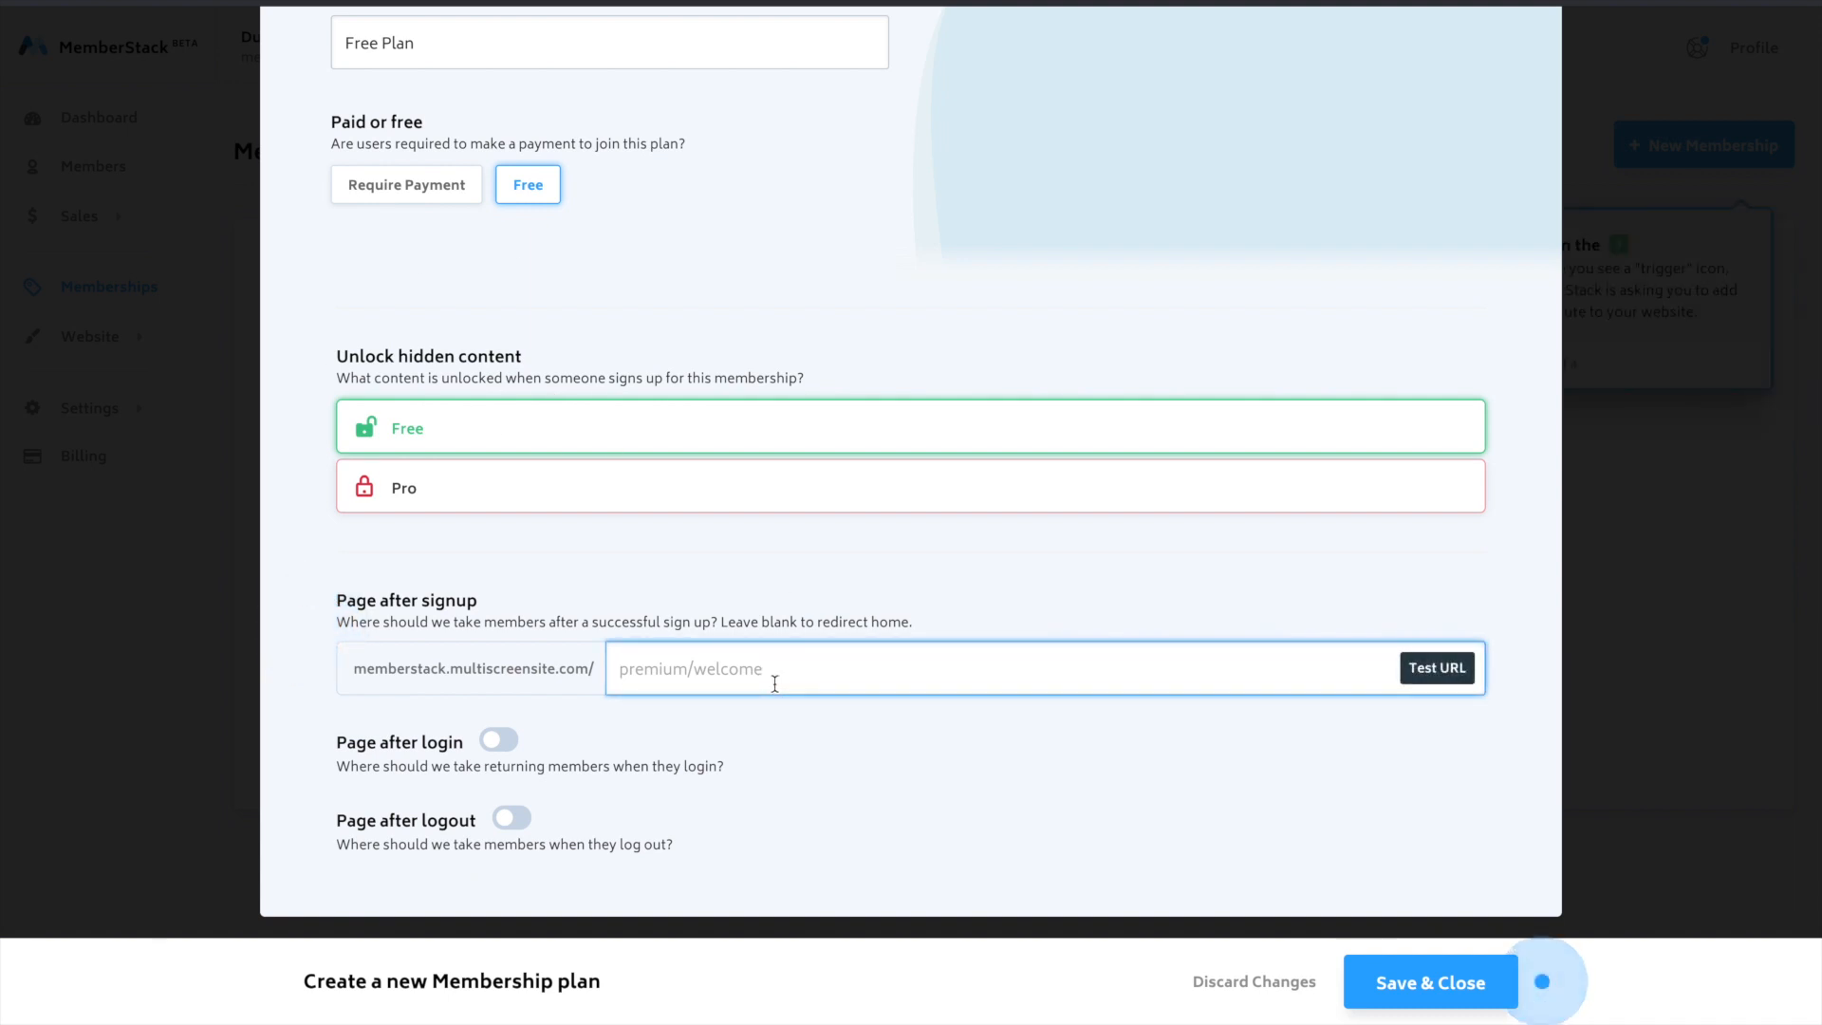
{"action": "type", "text": "free"}
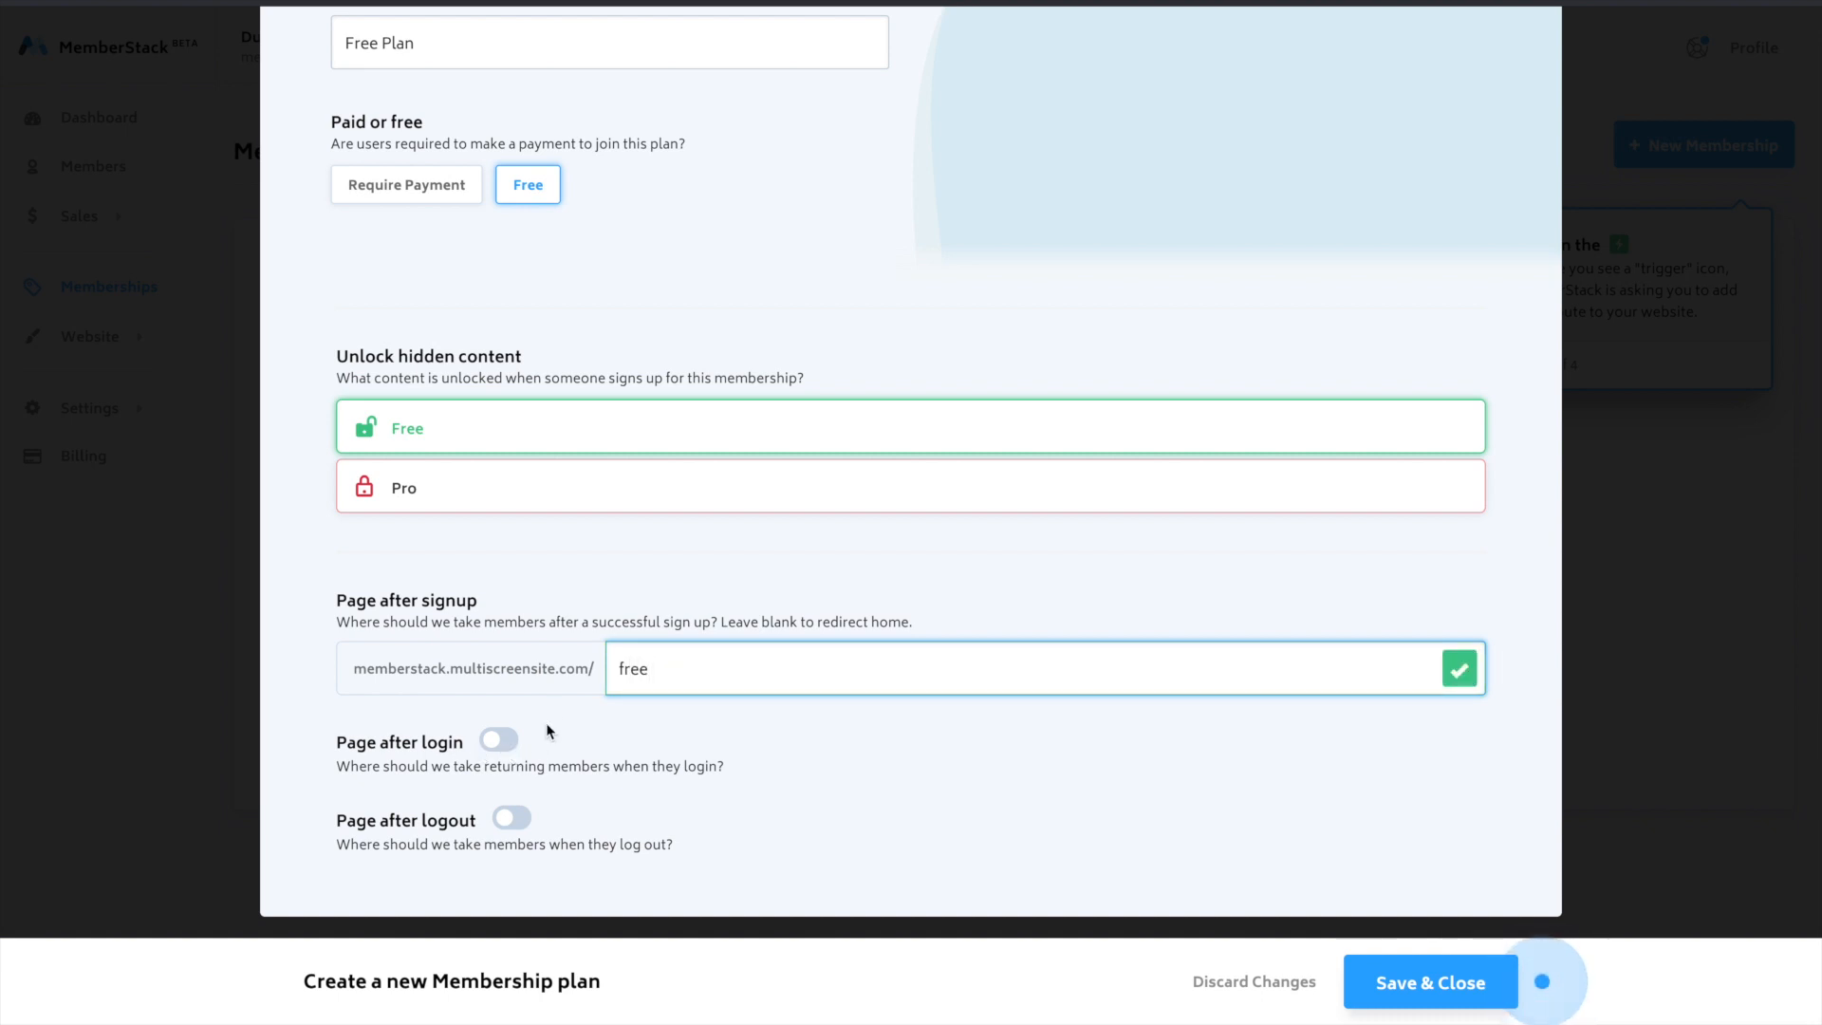
{"action": "left_click", "coordinate": [1458, 970]}
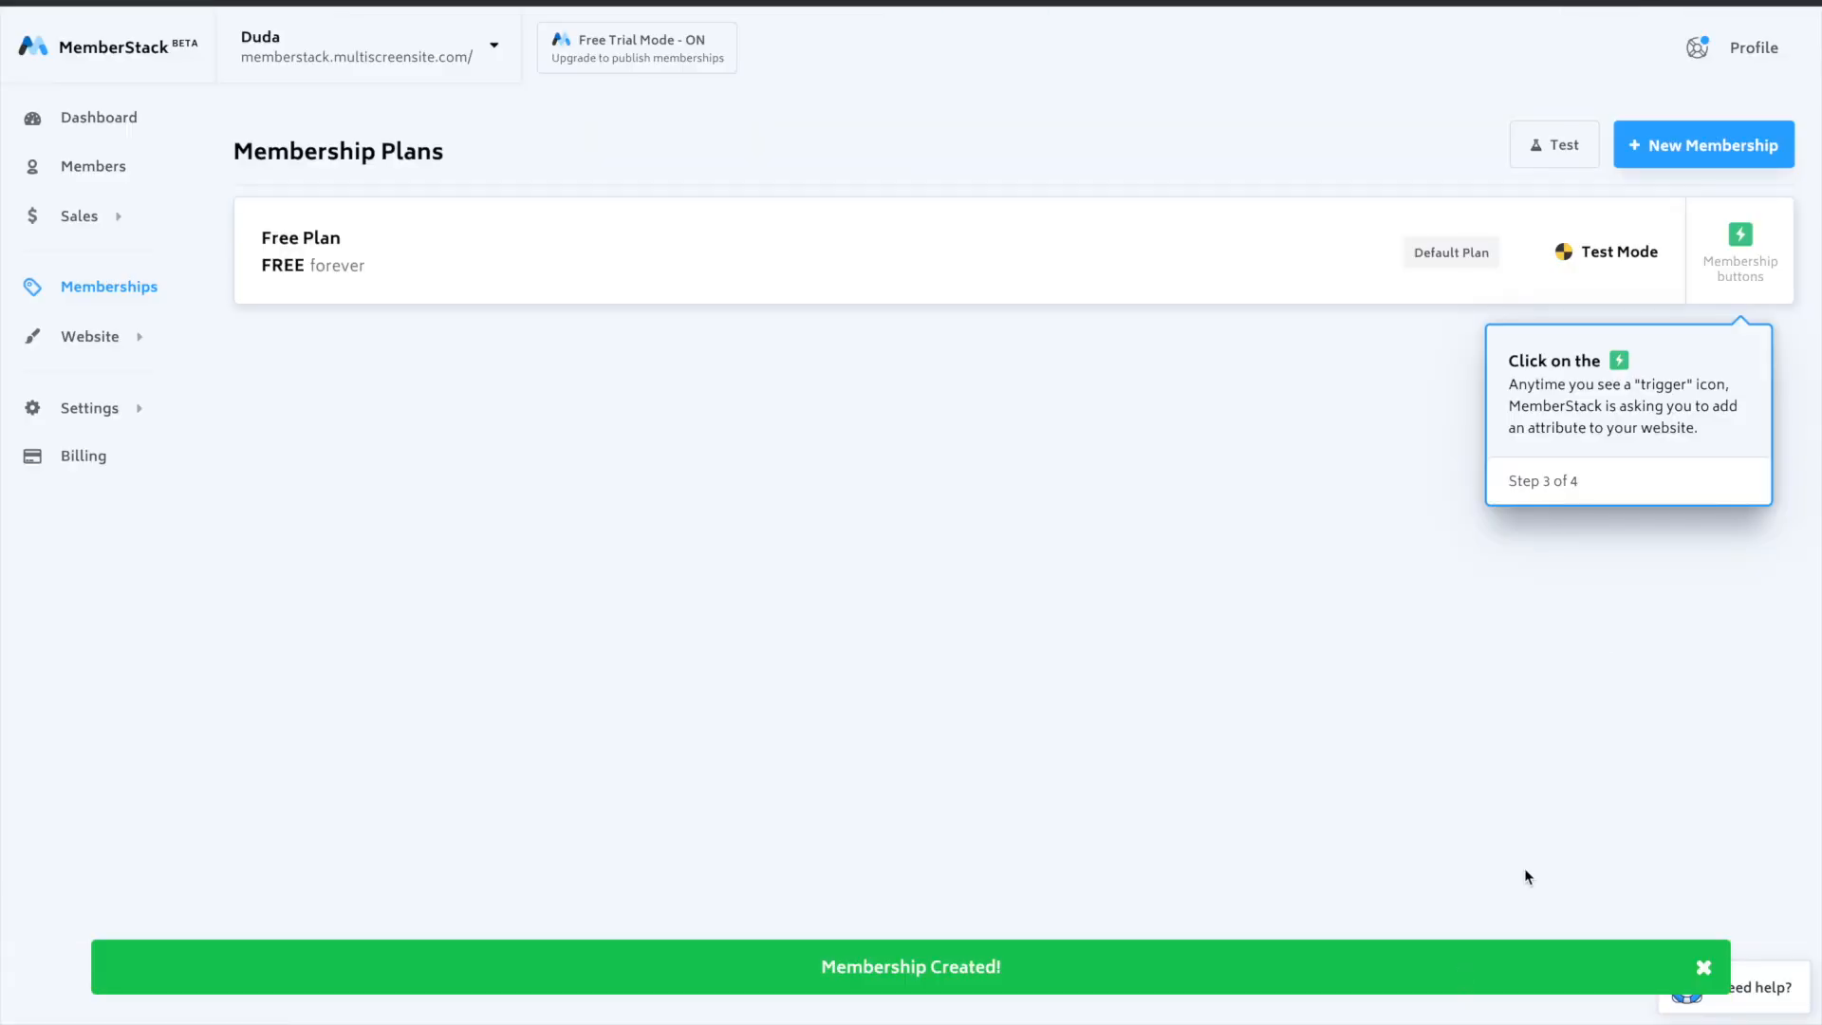
- Start a paid membership named "Pro Plan", check its price on the website's pricing page, and set the price to $229.99
{"action": "left_click", "coordinate": [1677, 149]}
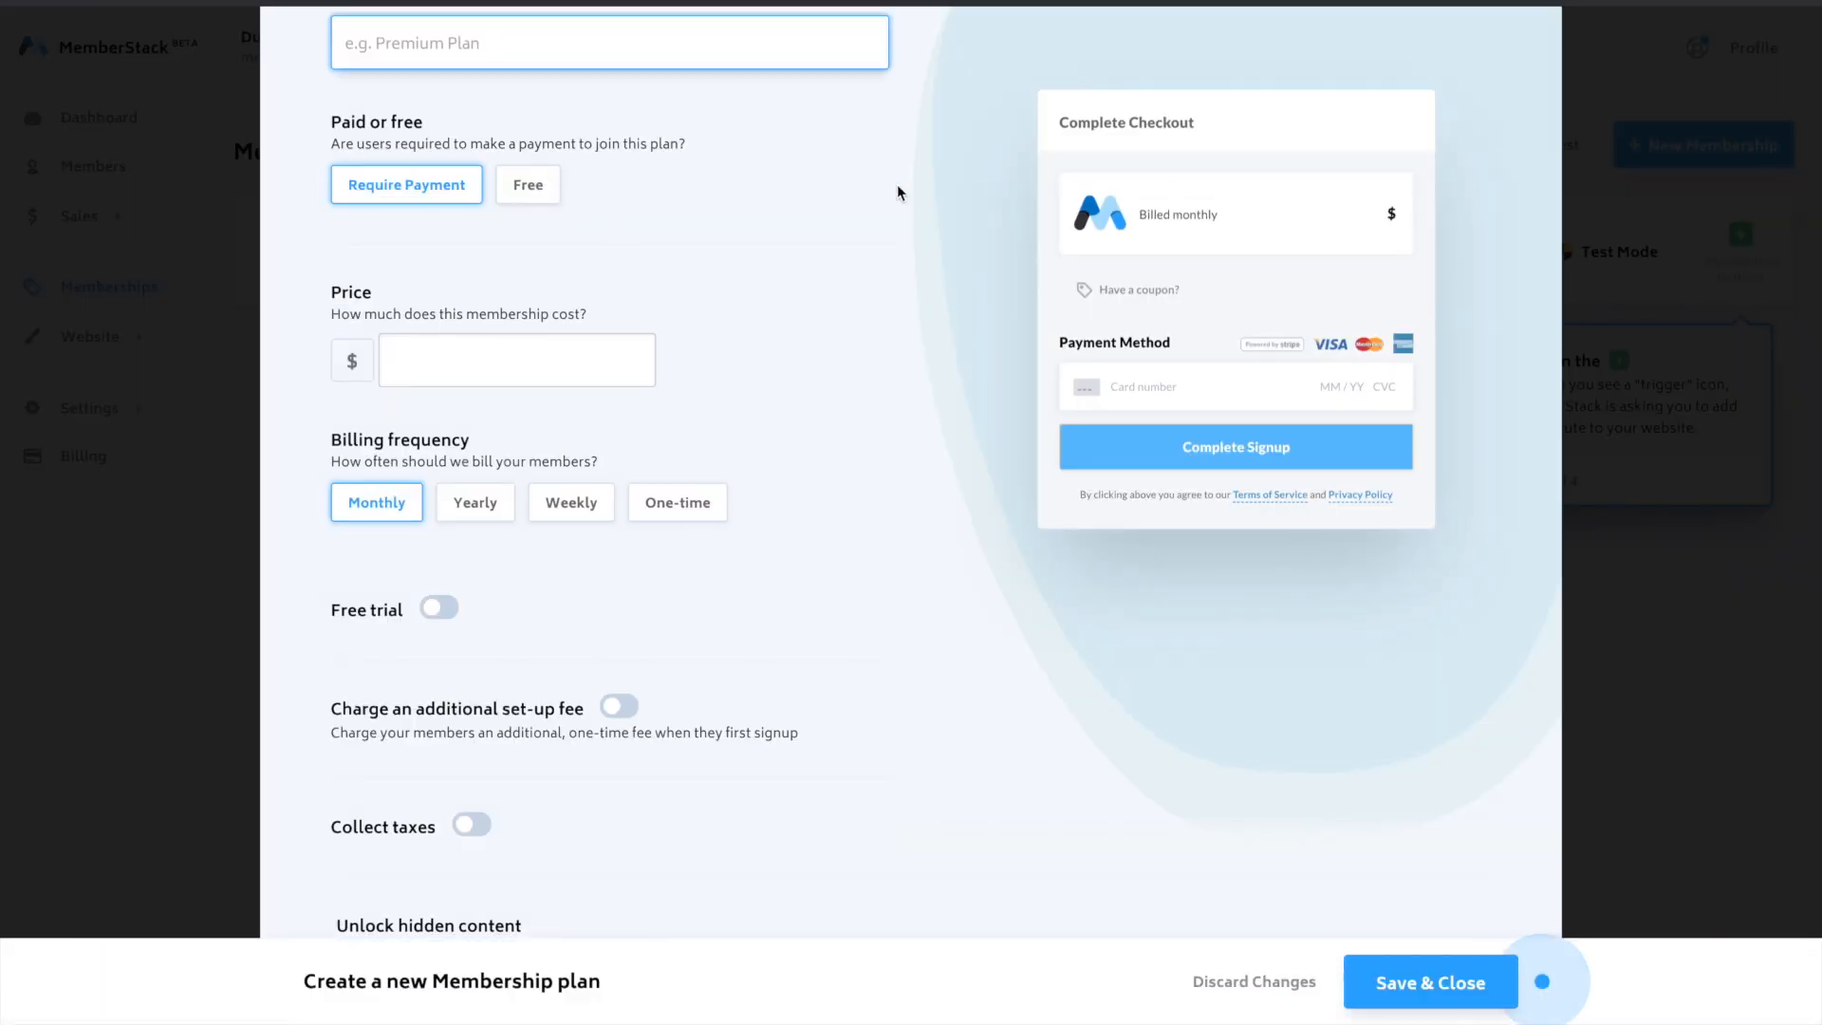
{"action": "type", "text": "Pro Plan"}
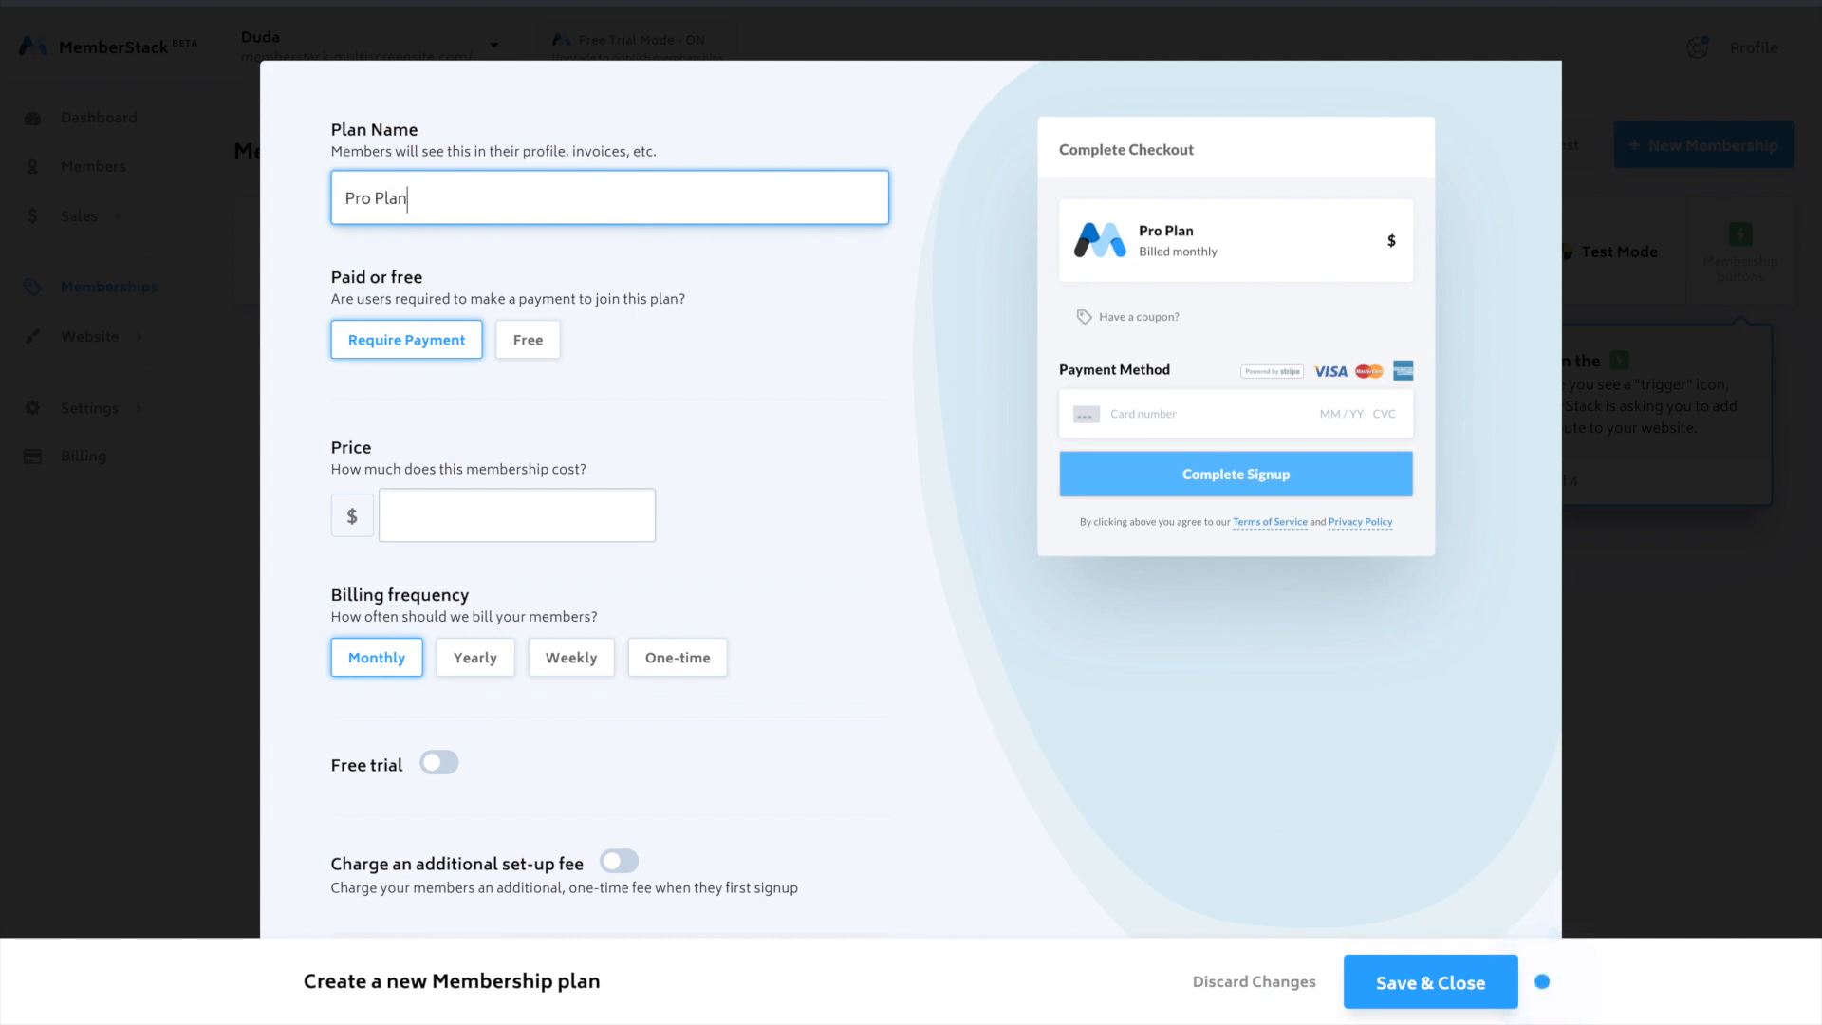
{"action": "scroll", "coordinate": [610, 237], "scroll_direction": "down", "scroll_amount": 2}
{"action": "left_click", "coordinate": [473, 314]}
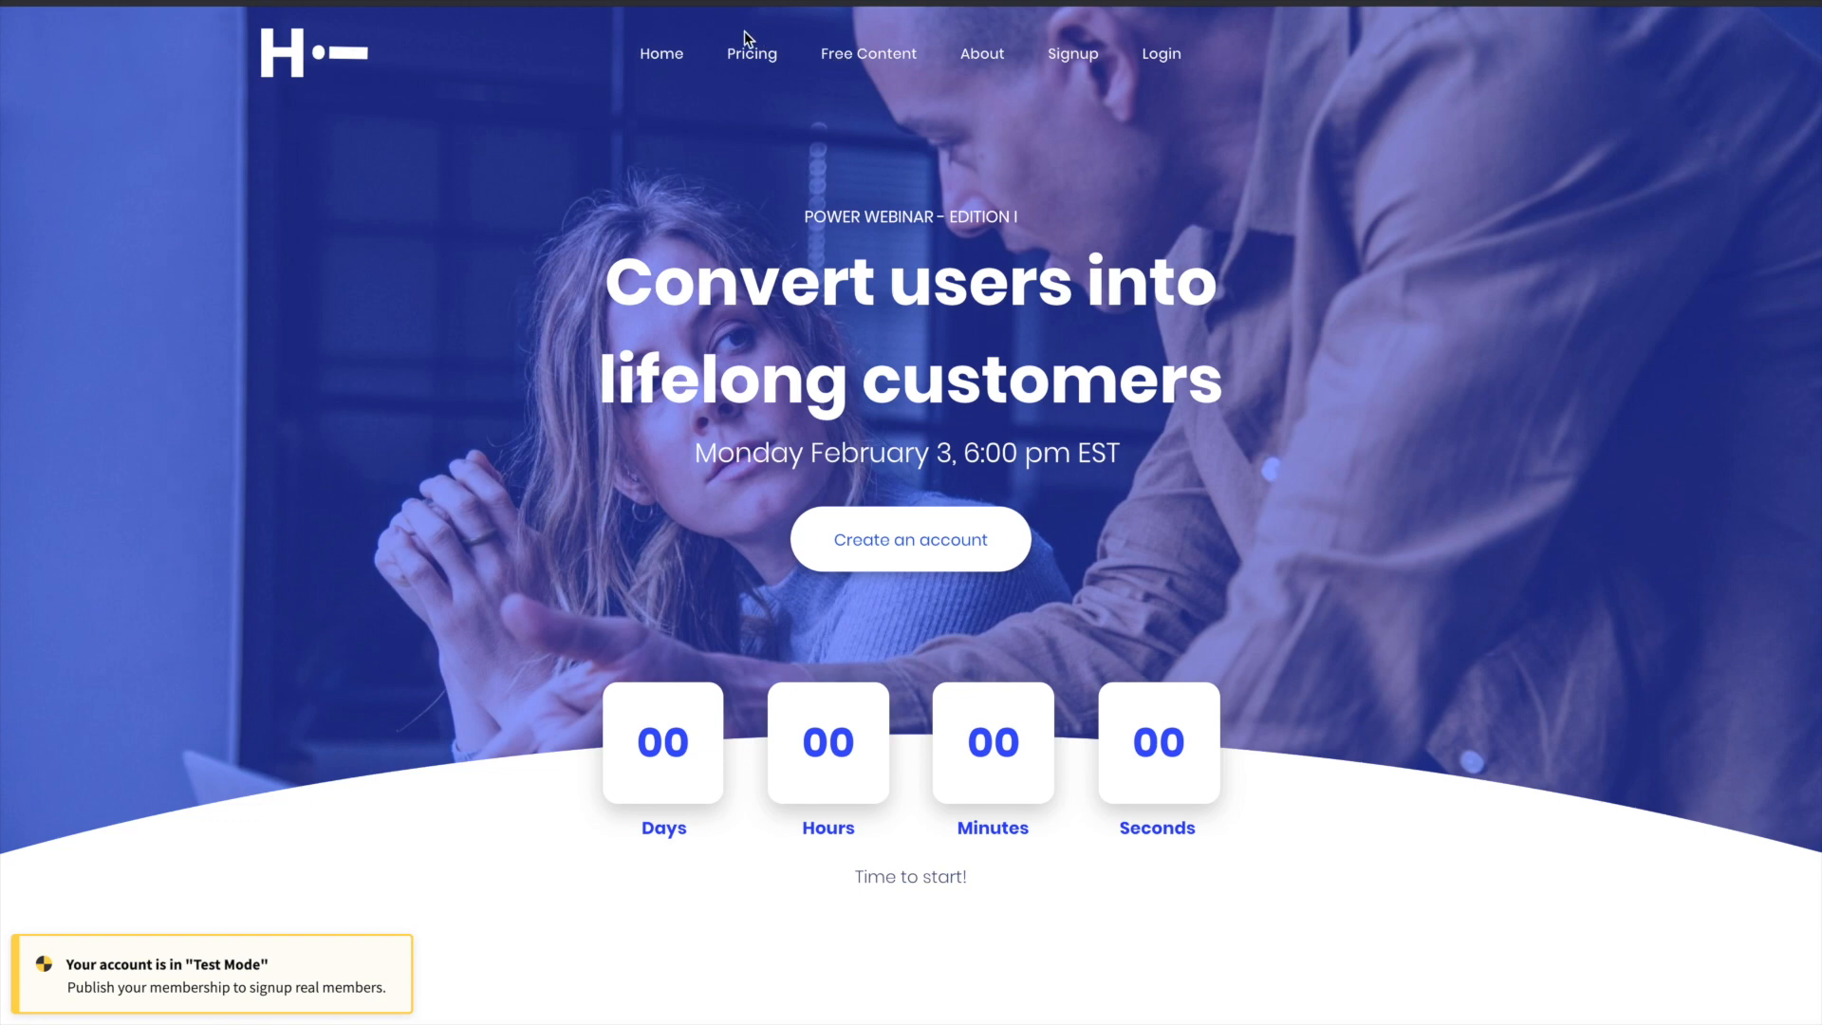
{"action": "left_click", "coordinate": [748, 49]}
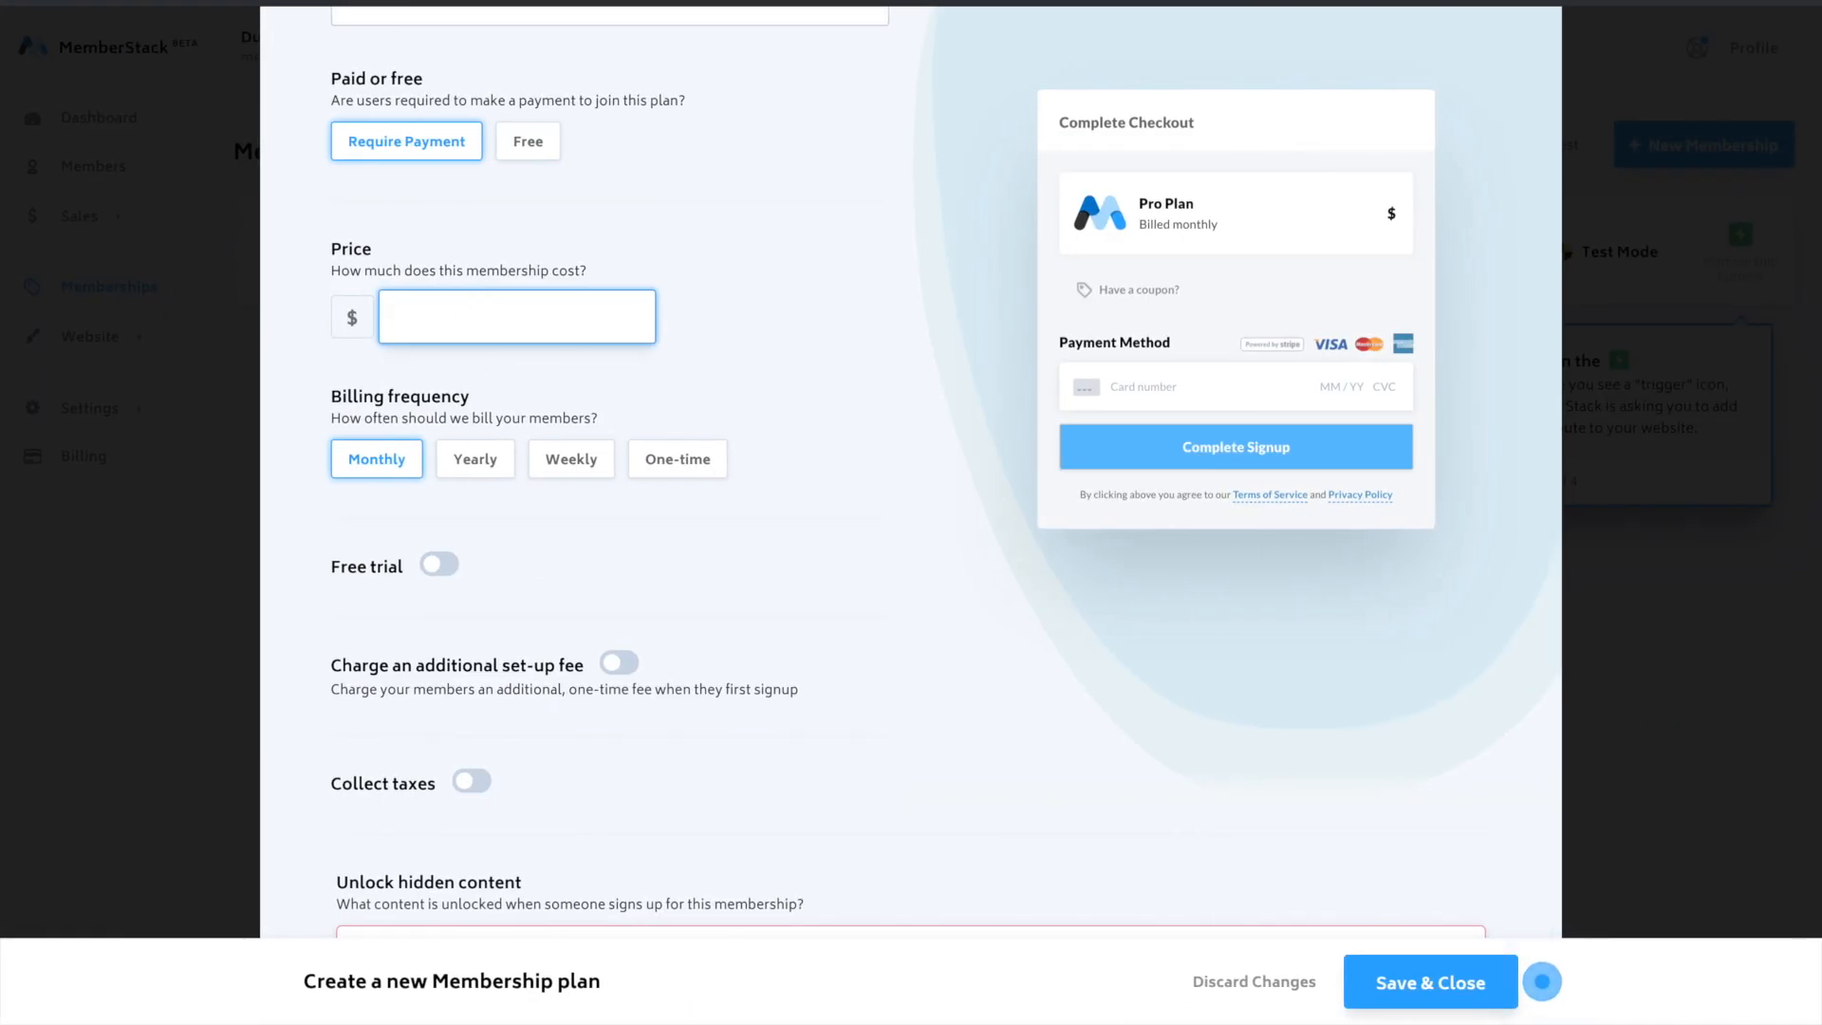
{"action": "type", "text": "229.99"}
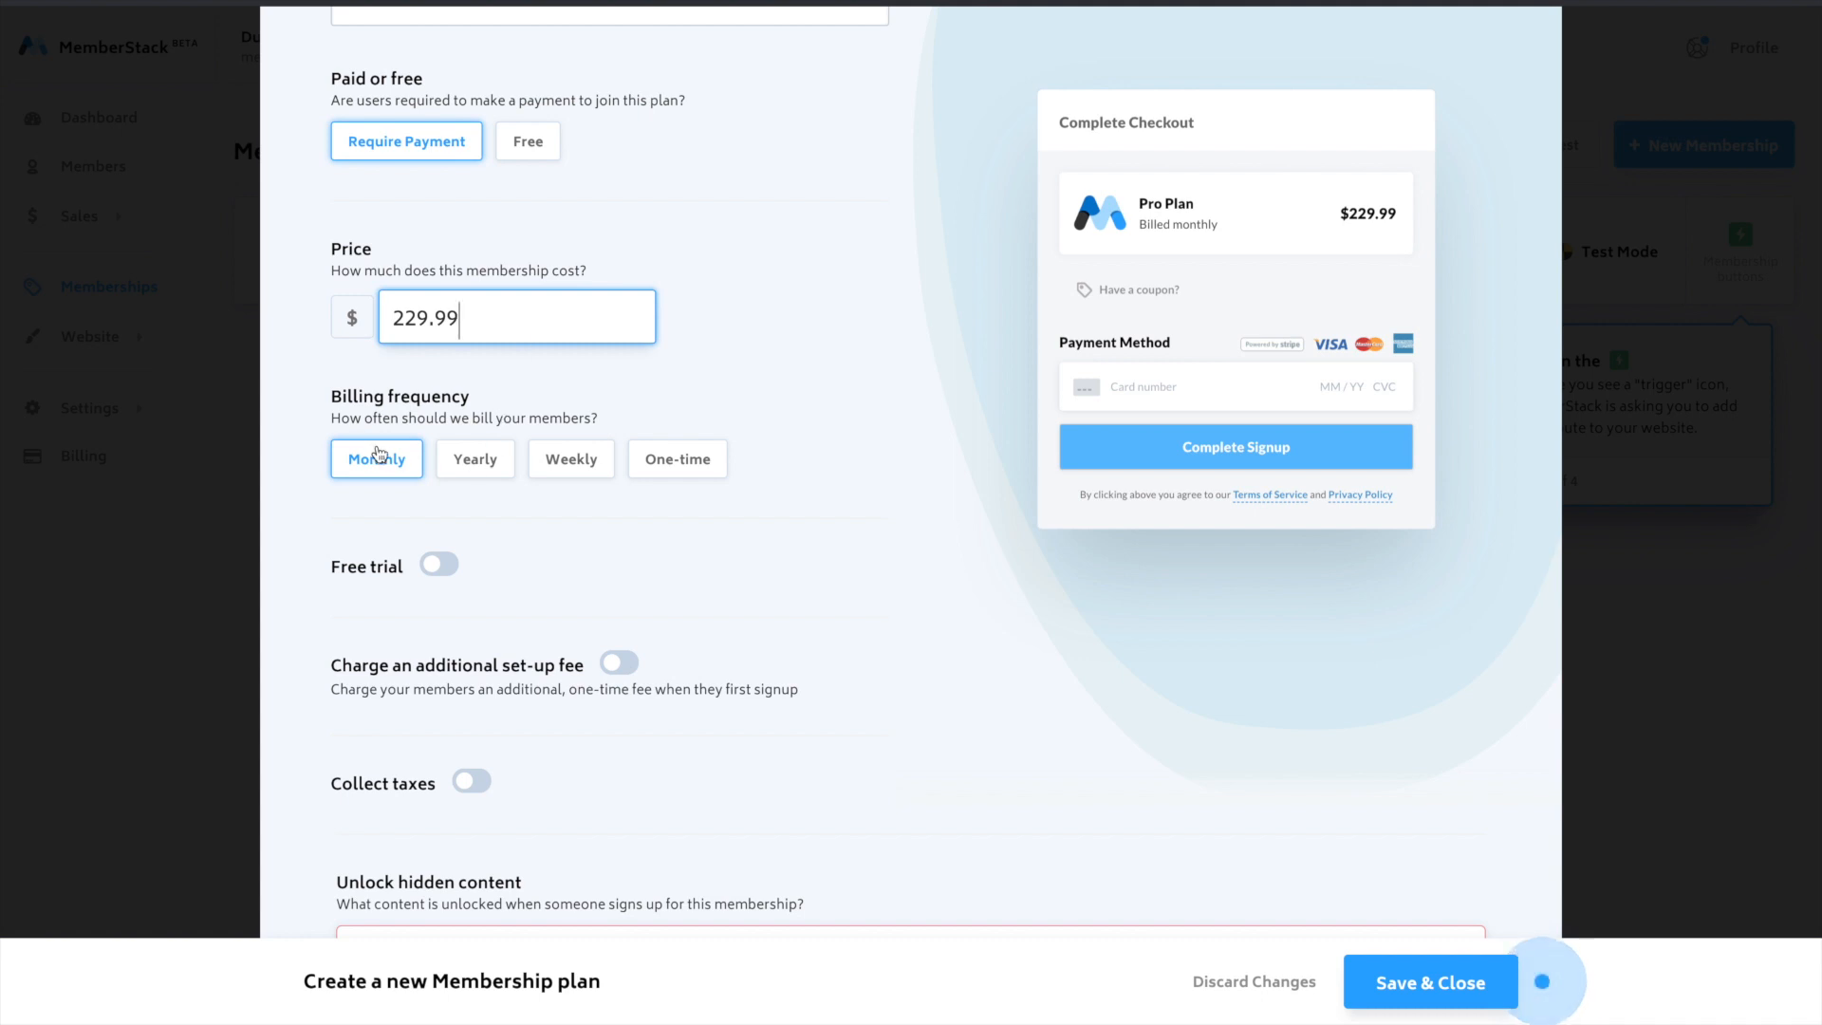
- Unlock both the Free and Pro hidden content for the Pro Plan
{"action": "scroll", "coordinate": [520, 479], "scroll_direction": "down", "scroll_amount": 2}
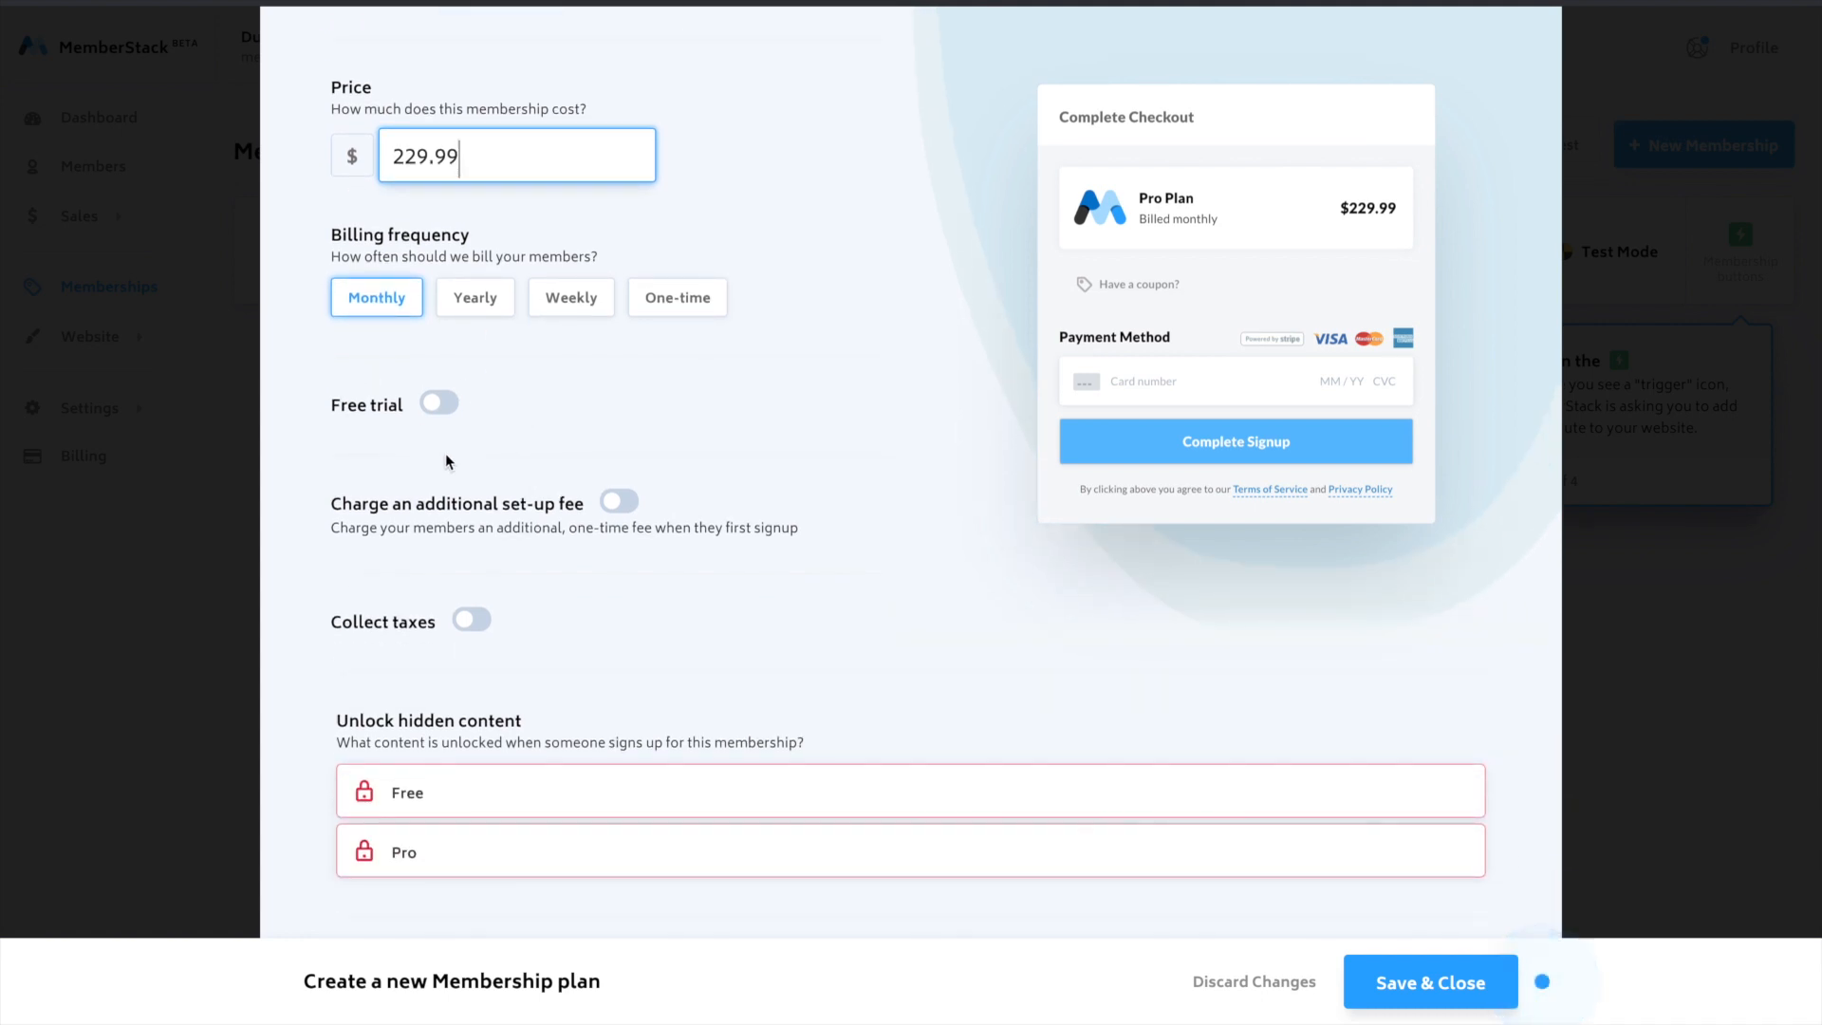
{"action": "scroll", "coordinate": [607, 455], "scroll_direction": "down", "scroll_amount": 3}
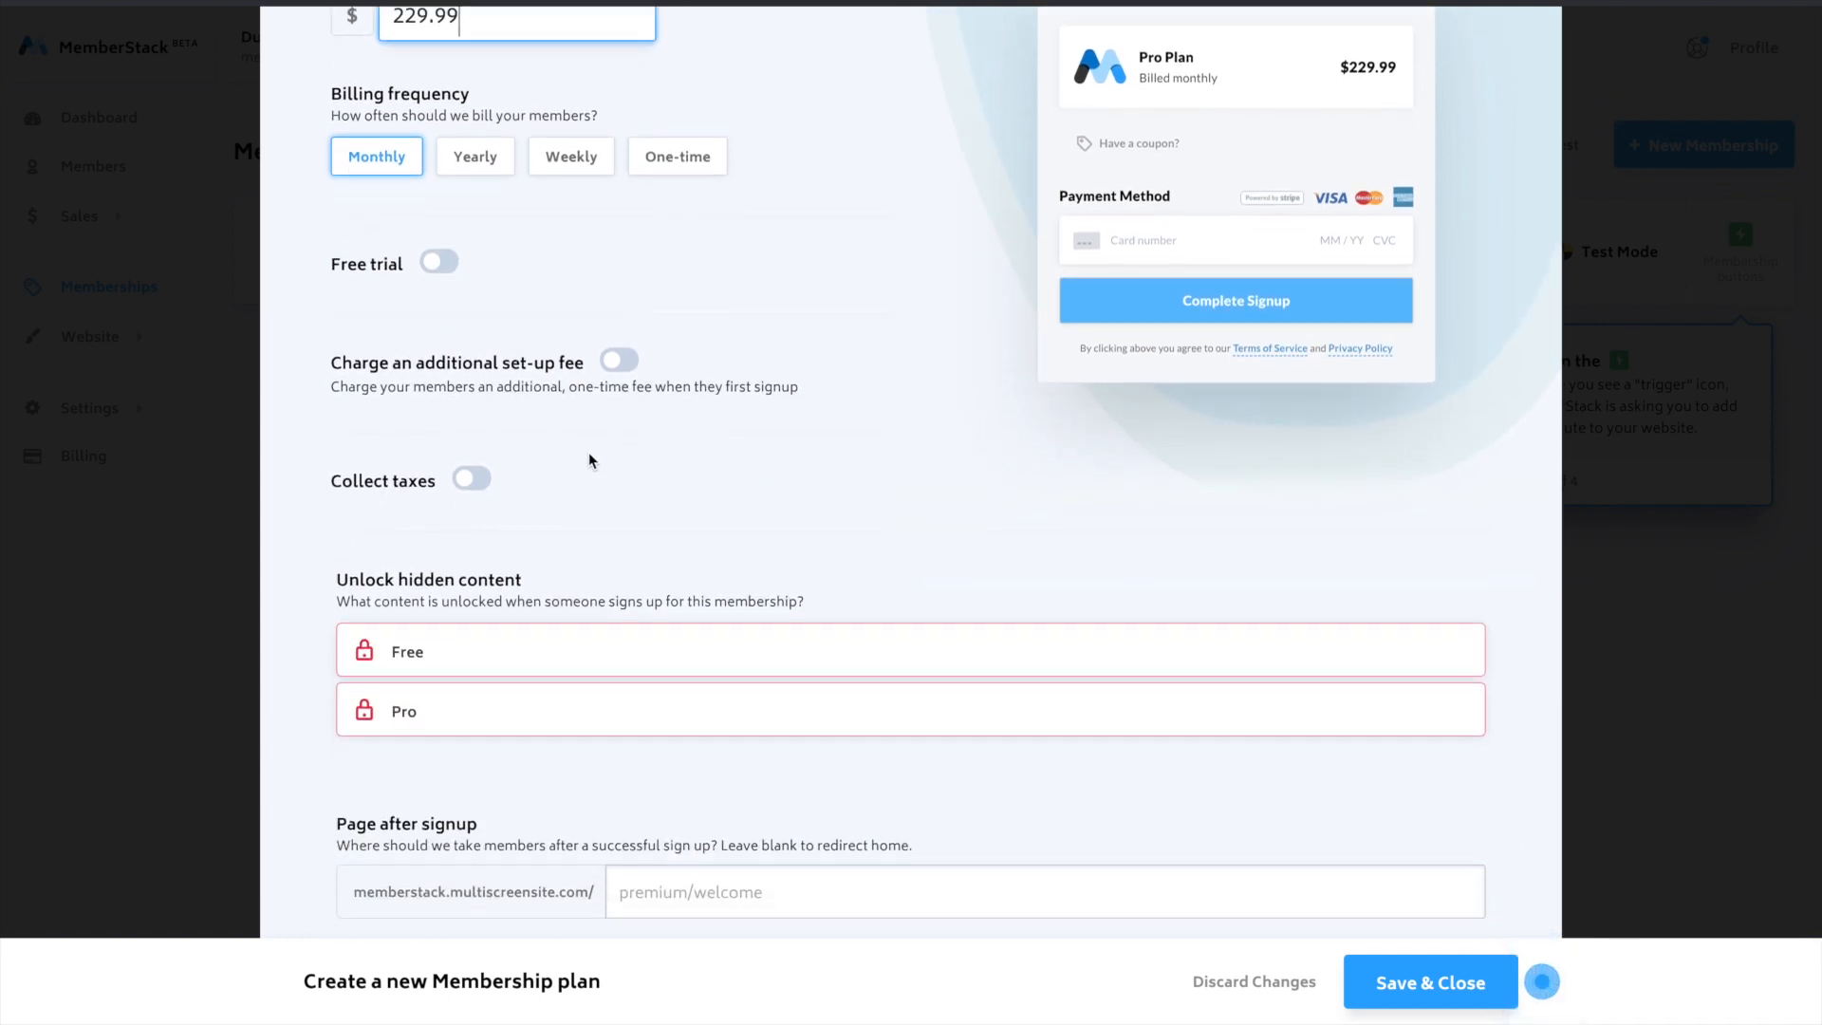
{"action": "scroll", "coordinate": [553, 406], "scroll_direction": "down", "scroll_amount": 2}
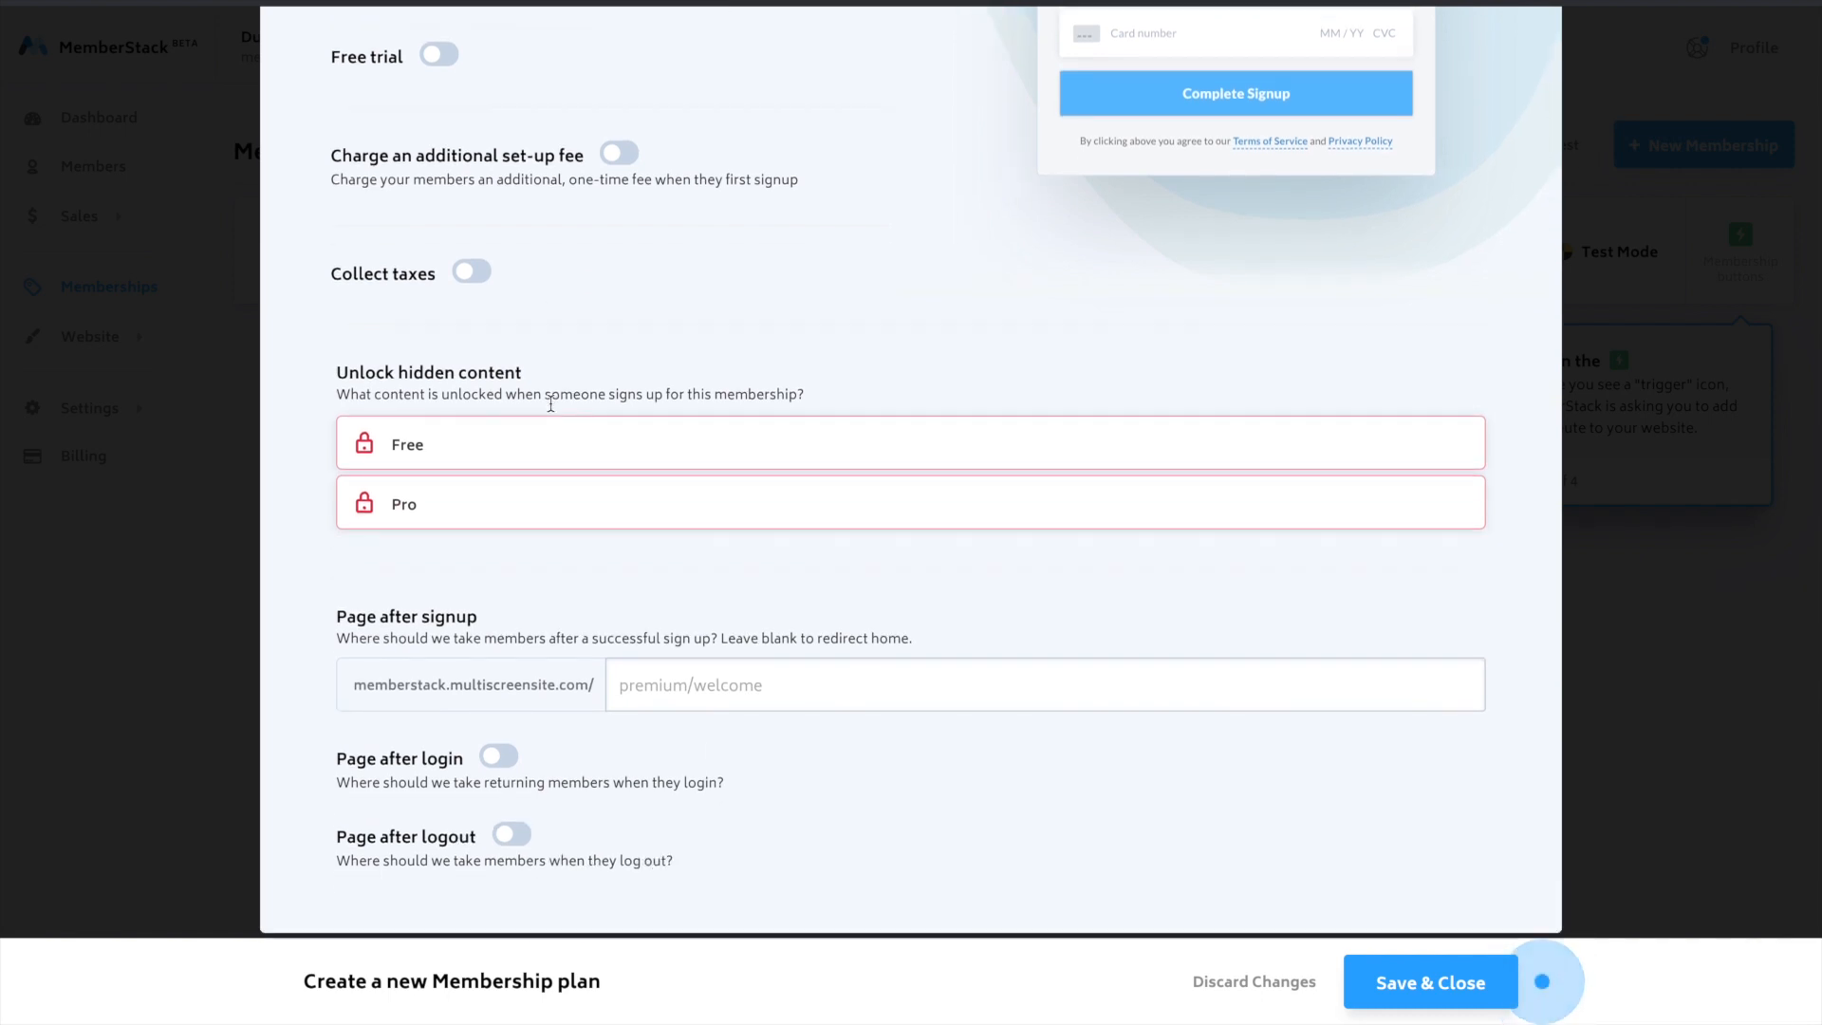
{"action": "left_click", "coordinate": [488, 423]}
{"action": "left_click", "coordinate": [492, 489]}
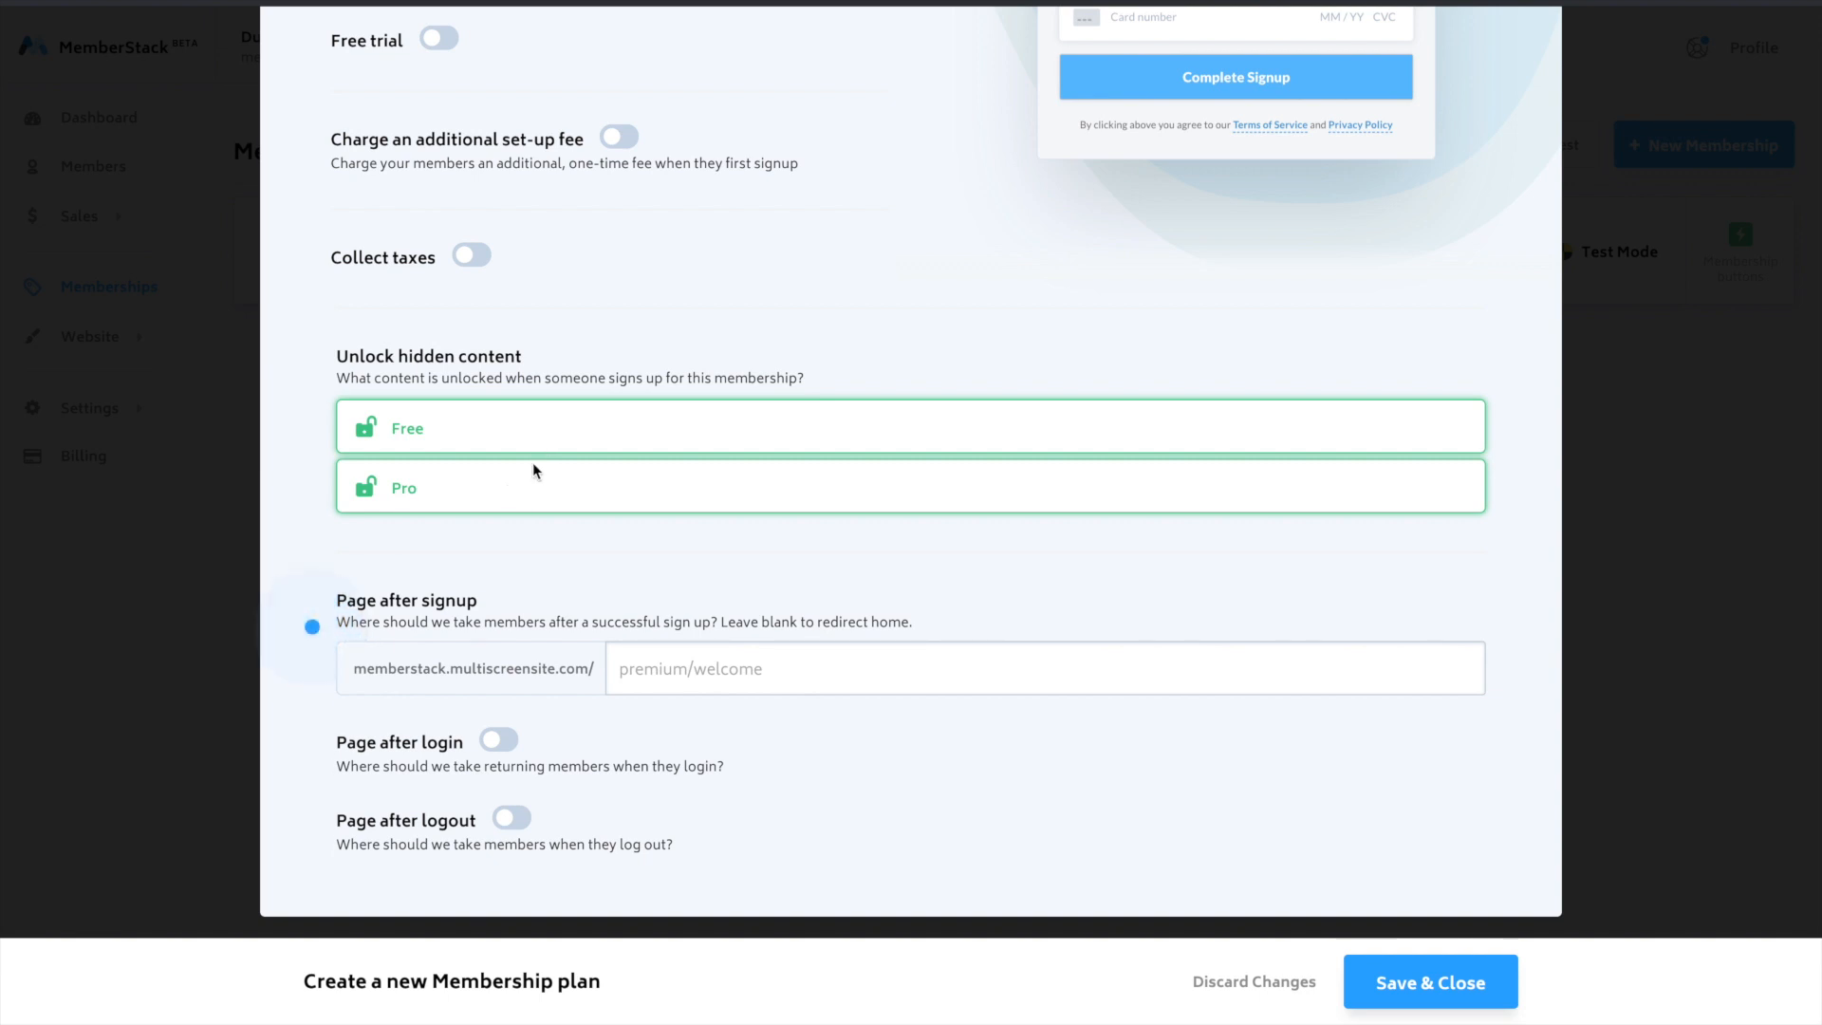
- Copy the Welcome page's URL from Duda, enter "pro/welcome" as the Pro Plan's page after signup in MemberStack, and test it
{"action": "left_click", "coordinate": [739, 666]}
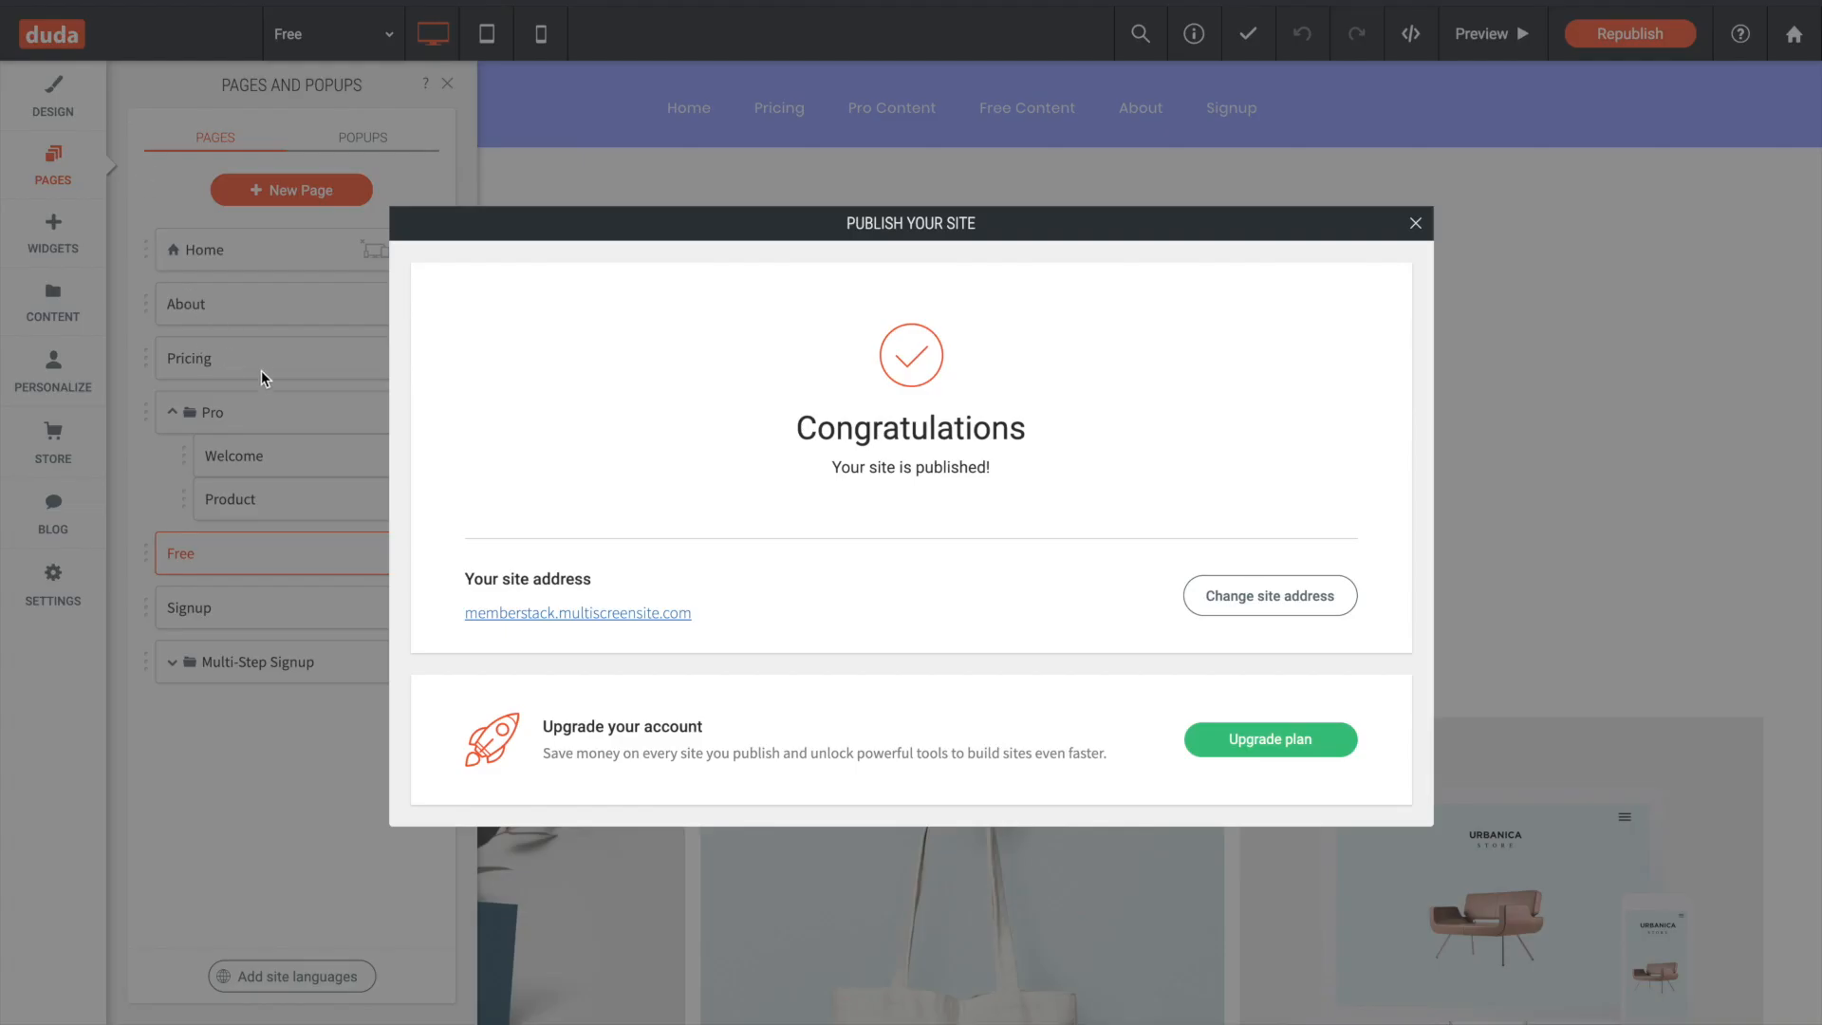
{"action": "left_click", "coordinate": [264, 374]}
{"action": "left_click", "coordinate": [419, 457]}
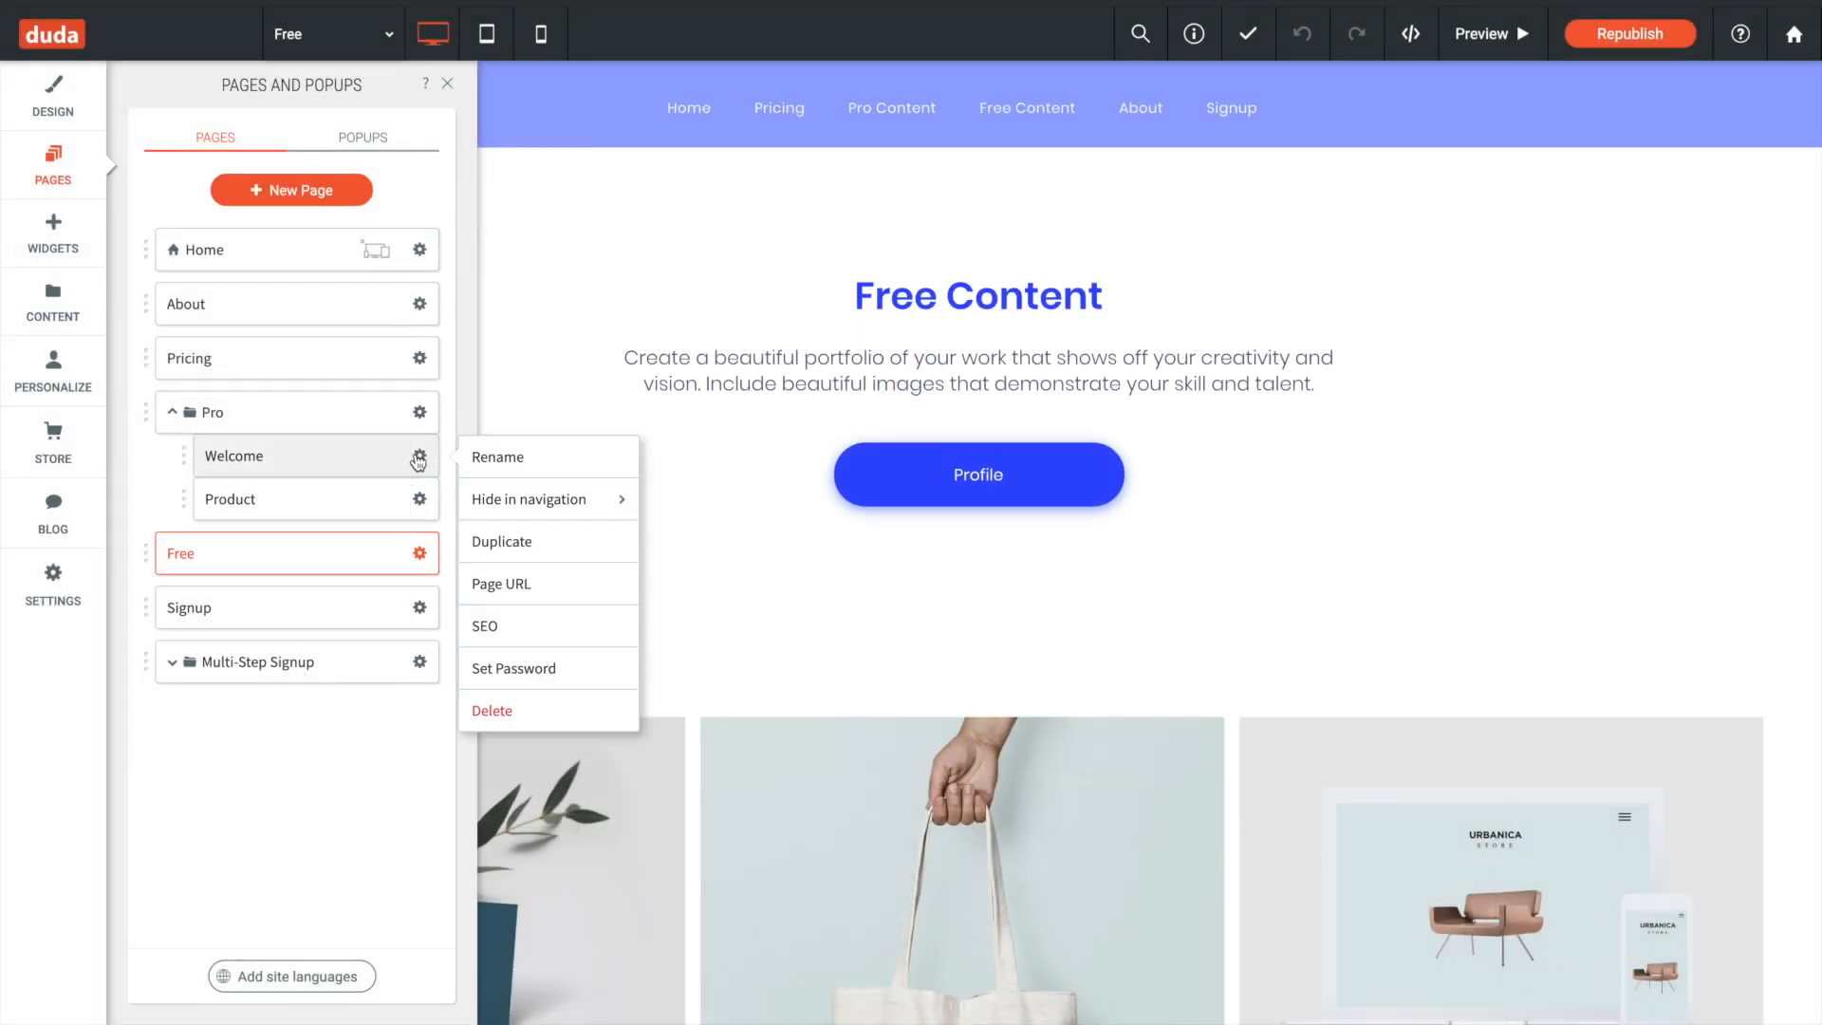
{"action": "left_click", "coordinate": [541, 584]}
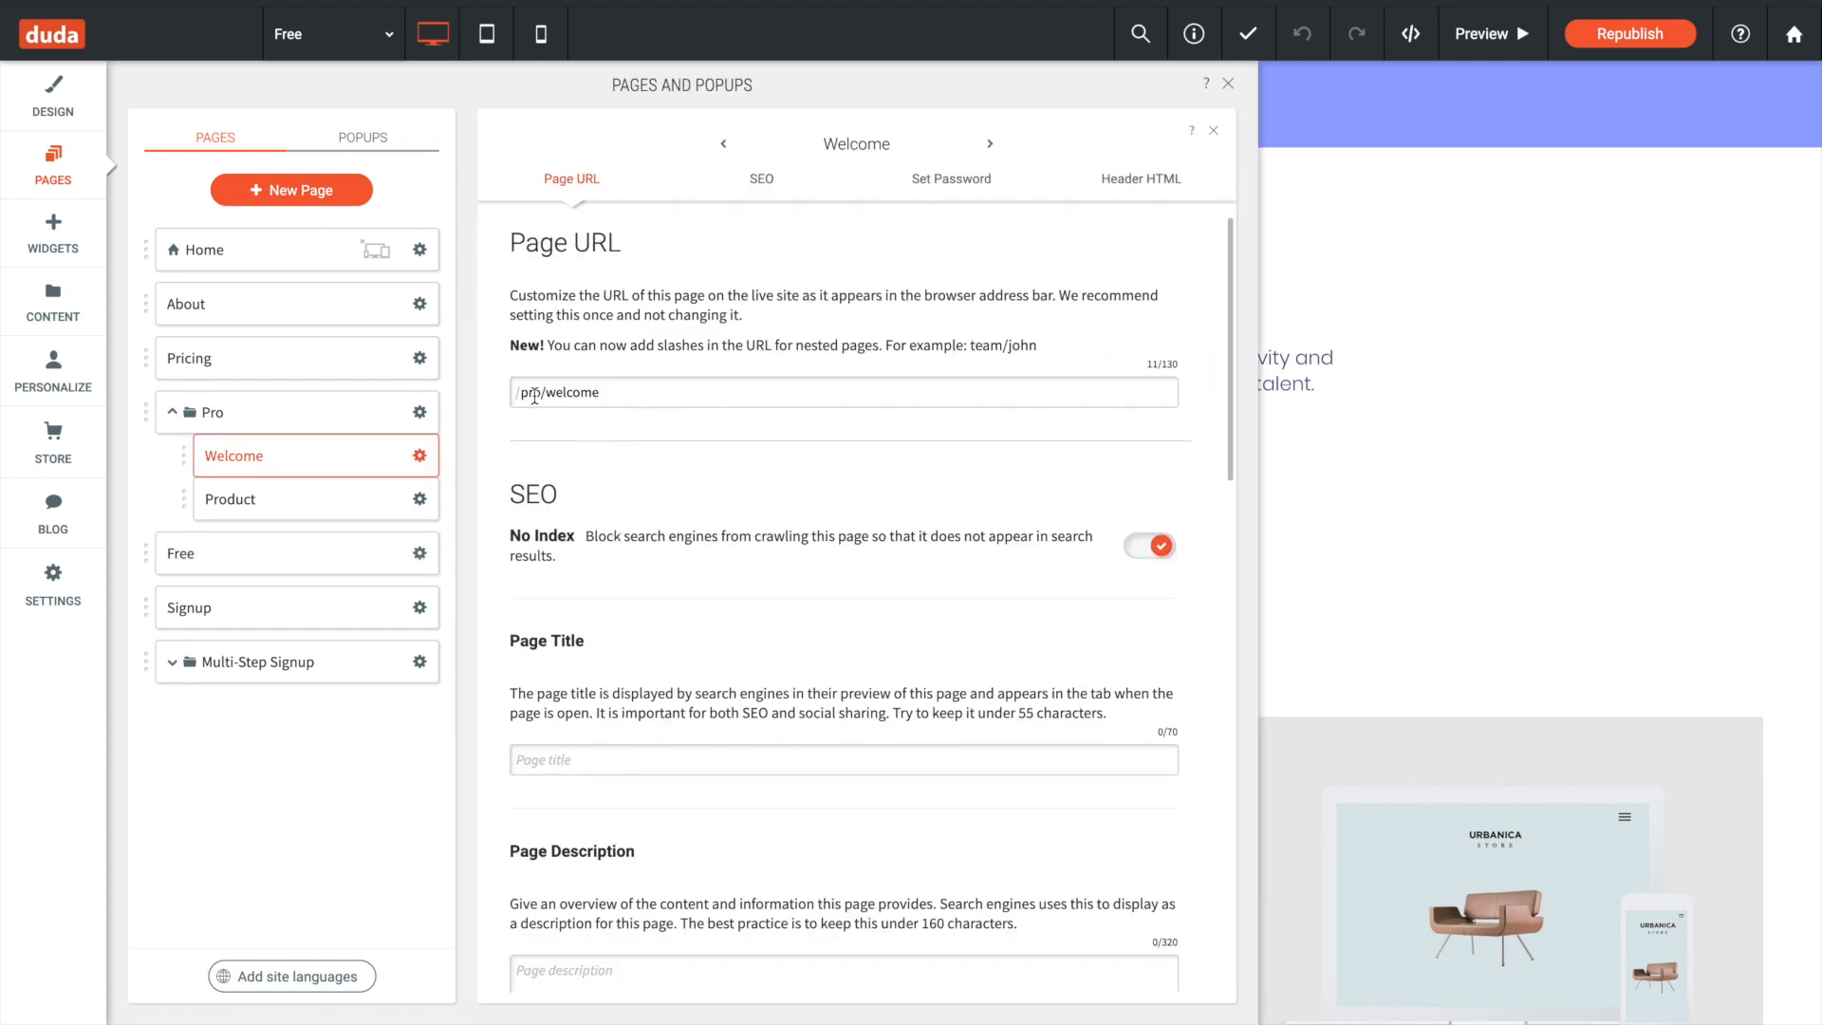
{"action": "left_click_drag", "start_coordinate": [621, 398], "coordinate": [496, 406]}
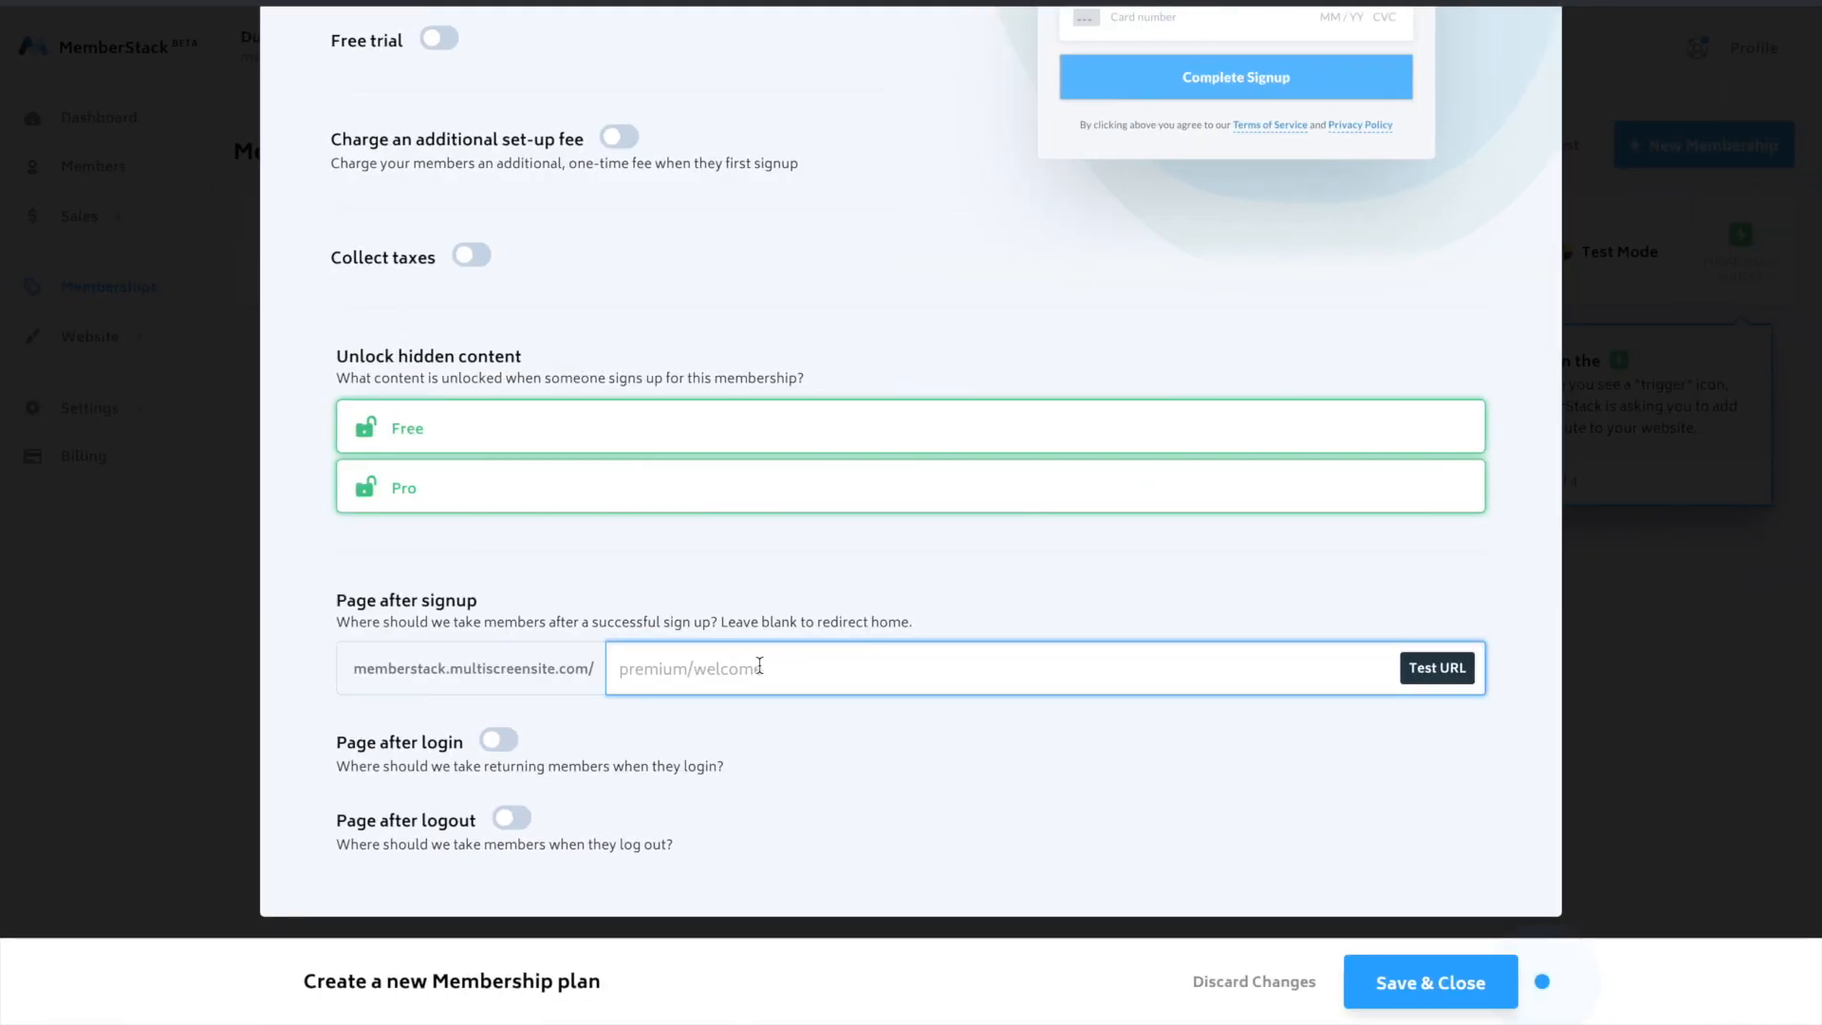
{"action": "type", "text": "pro/welcome"}
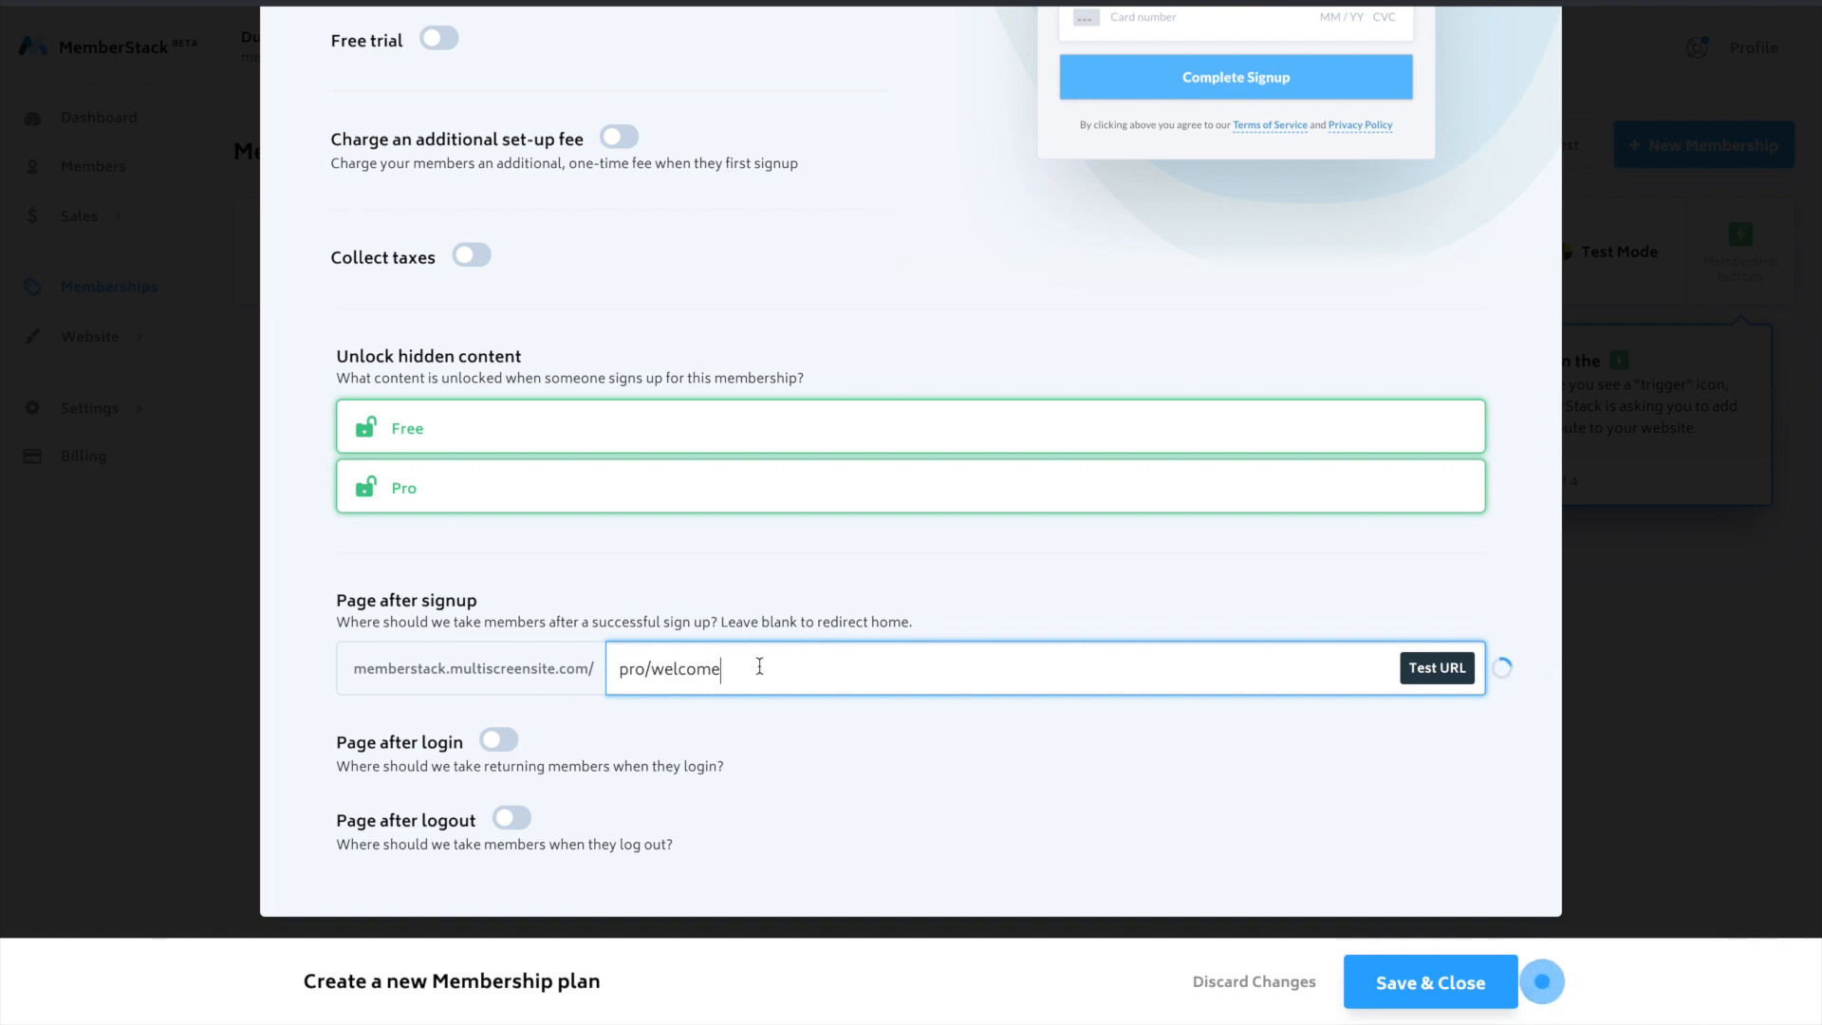
{"action": "left_click", "coordinate": [1414, 670]}
- Enable a page after login for the Pro Plan, set it to "pro/product", and save the plan
{"action": "left_click", "coordinate": [498, 742]}
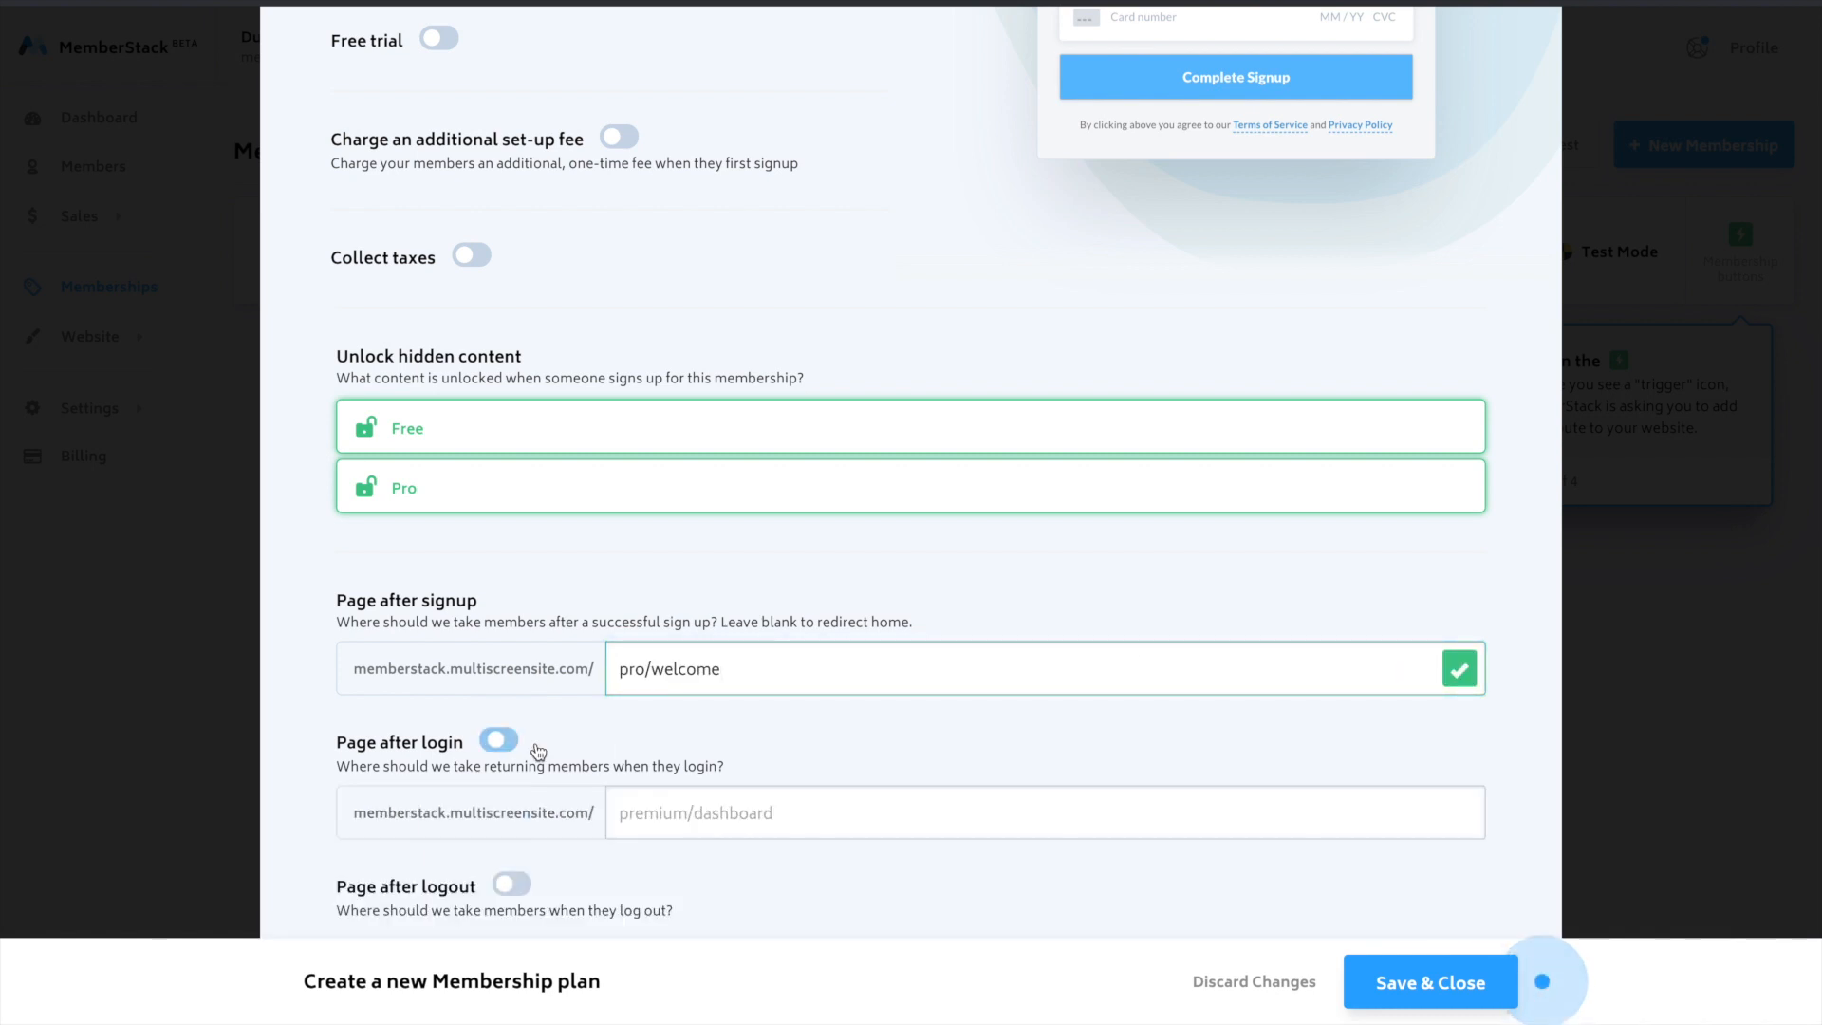
{"action": "left_click", "coordinate": [721, 810]}
{"action": "type", "text": "pro/welcome"}
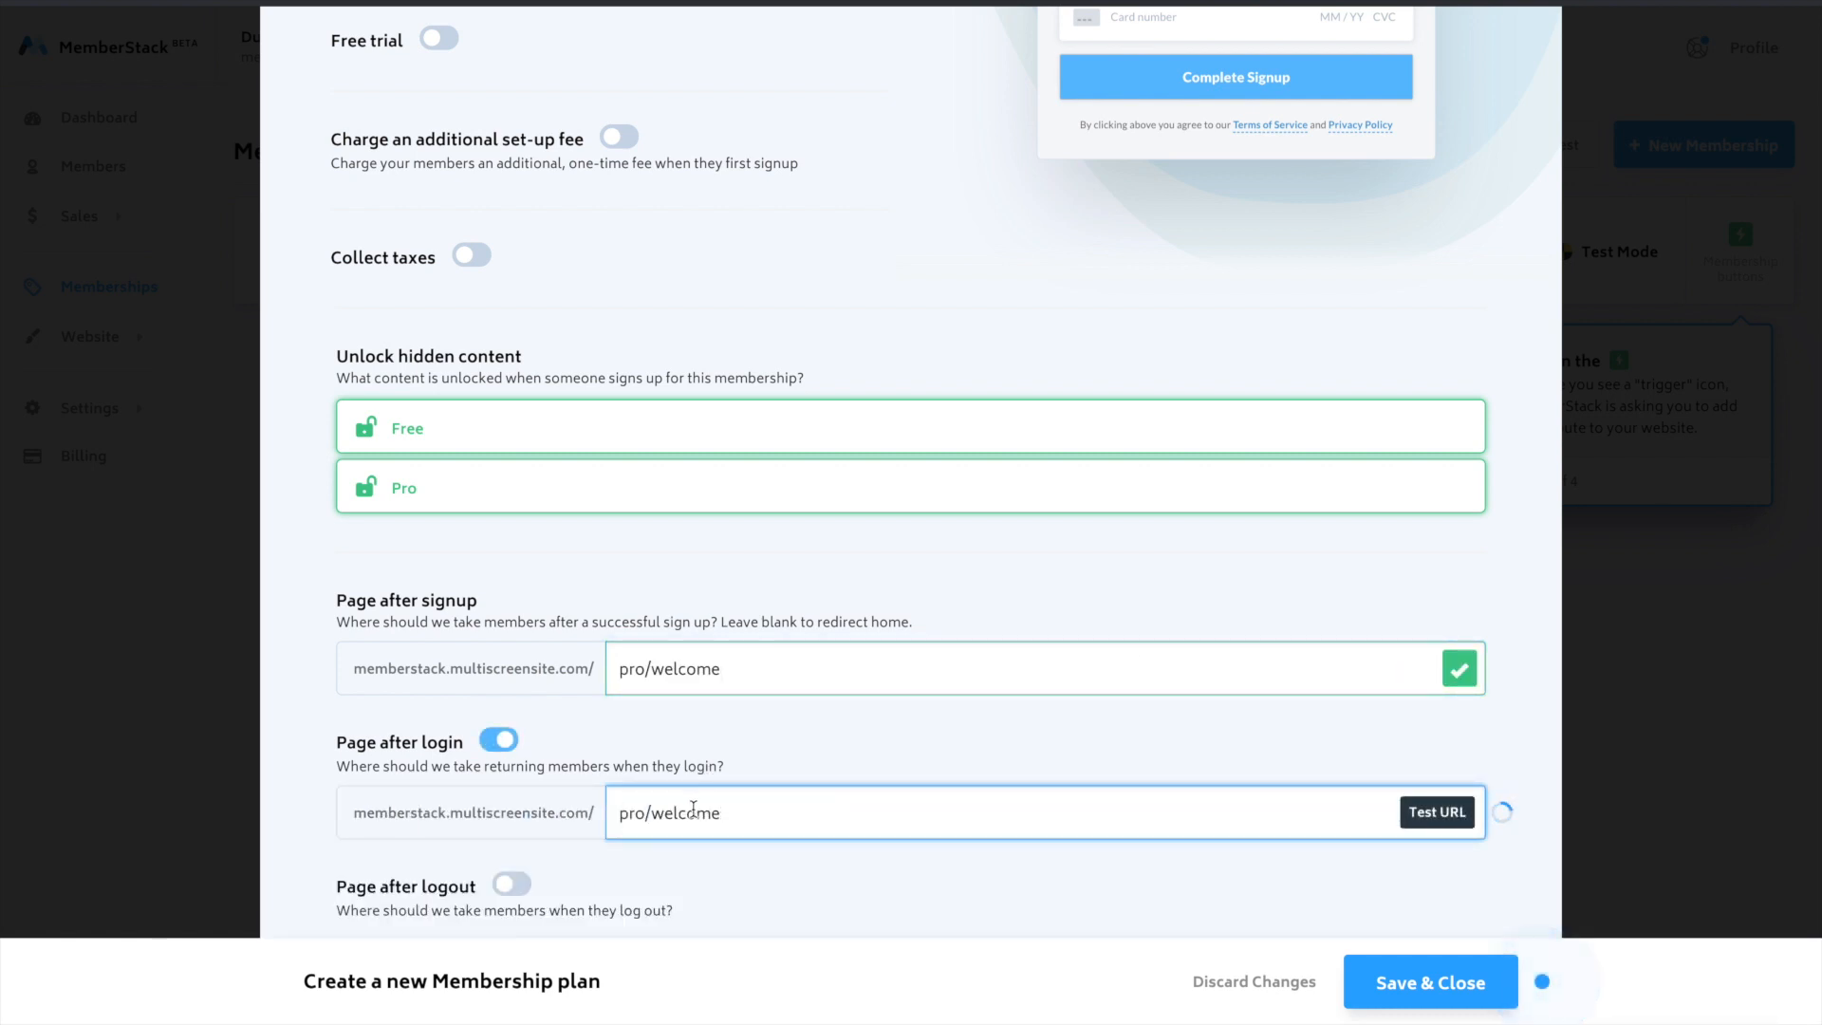
{"action": "double_click", "coordinate": [694, 808]}
{"action": "type", "text": "product"}
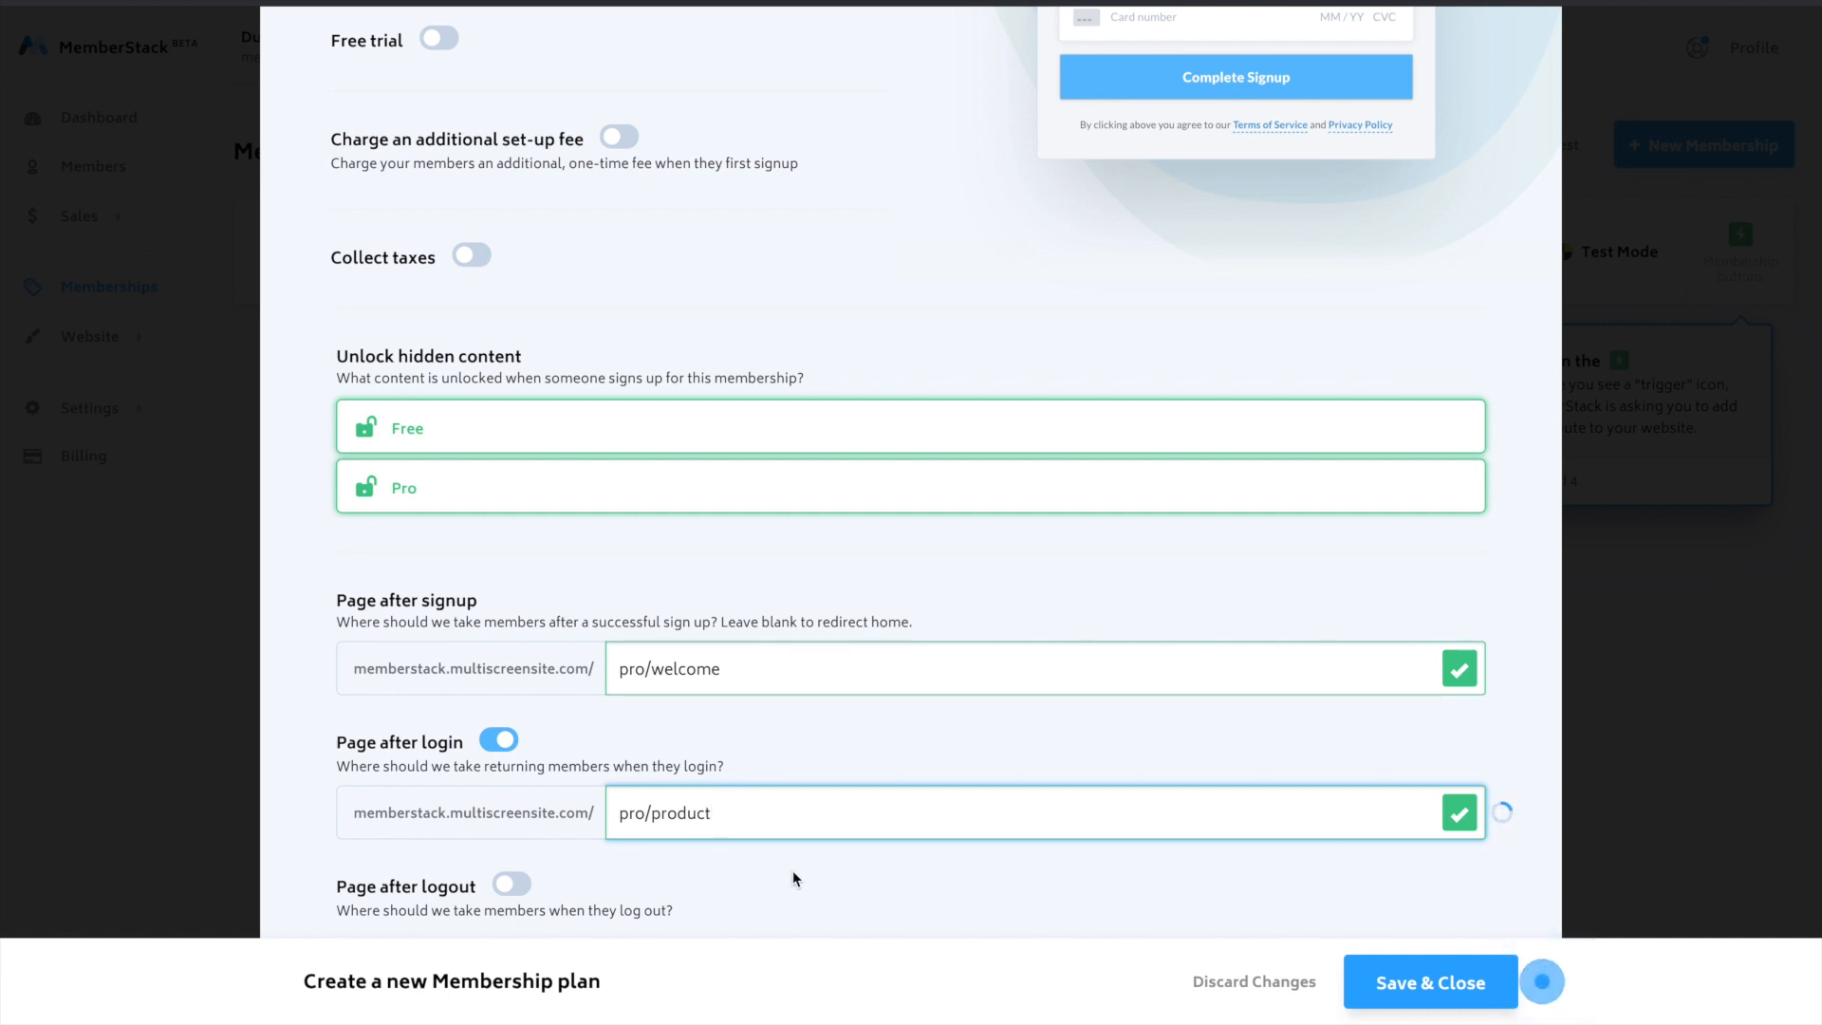
{"action": "scroll", "coordinate": [794, 869], "scroll_direction": "down", "scroll_amount": 1}
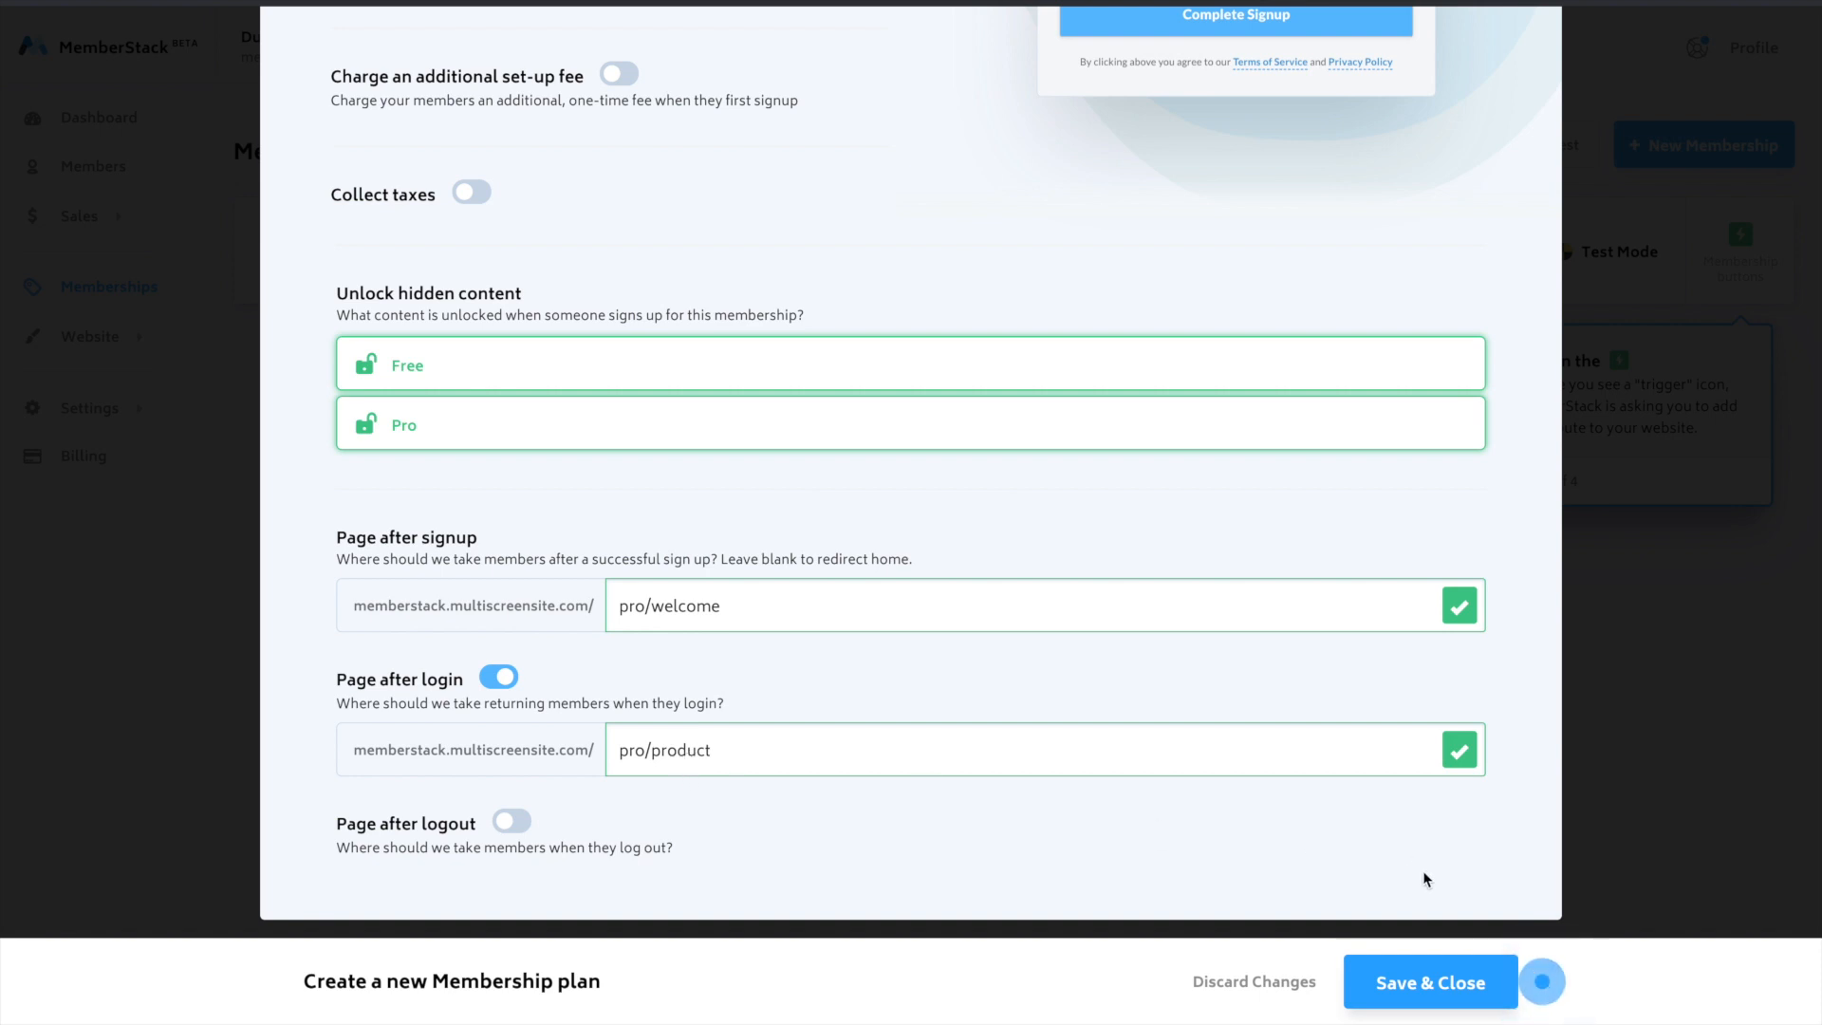
{"action": "left_click", "coordinate": [1461, 980]}
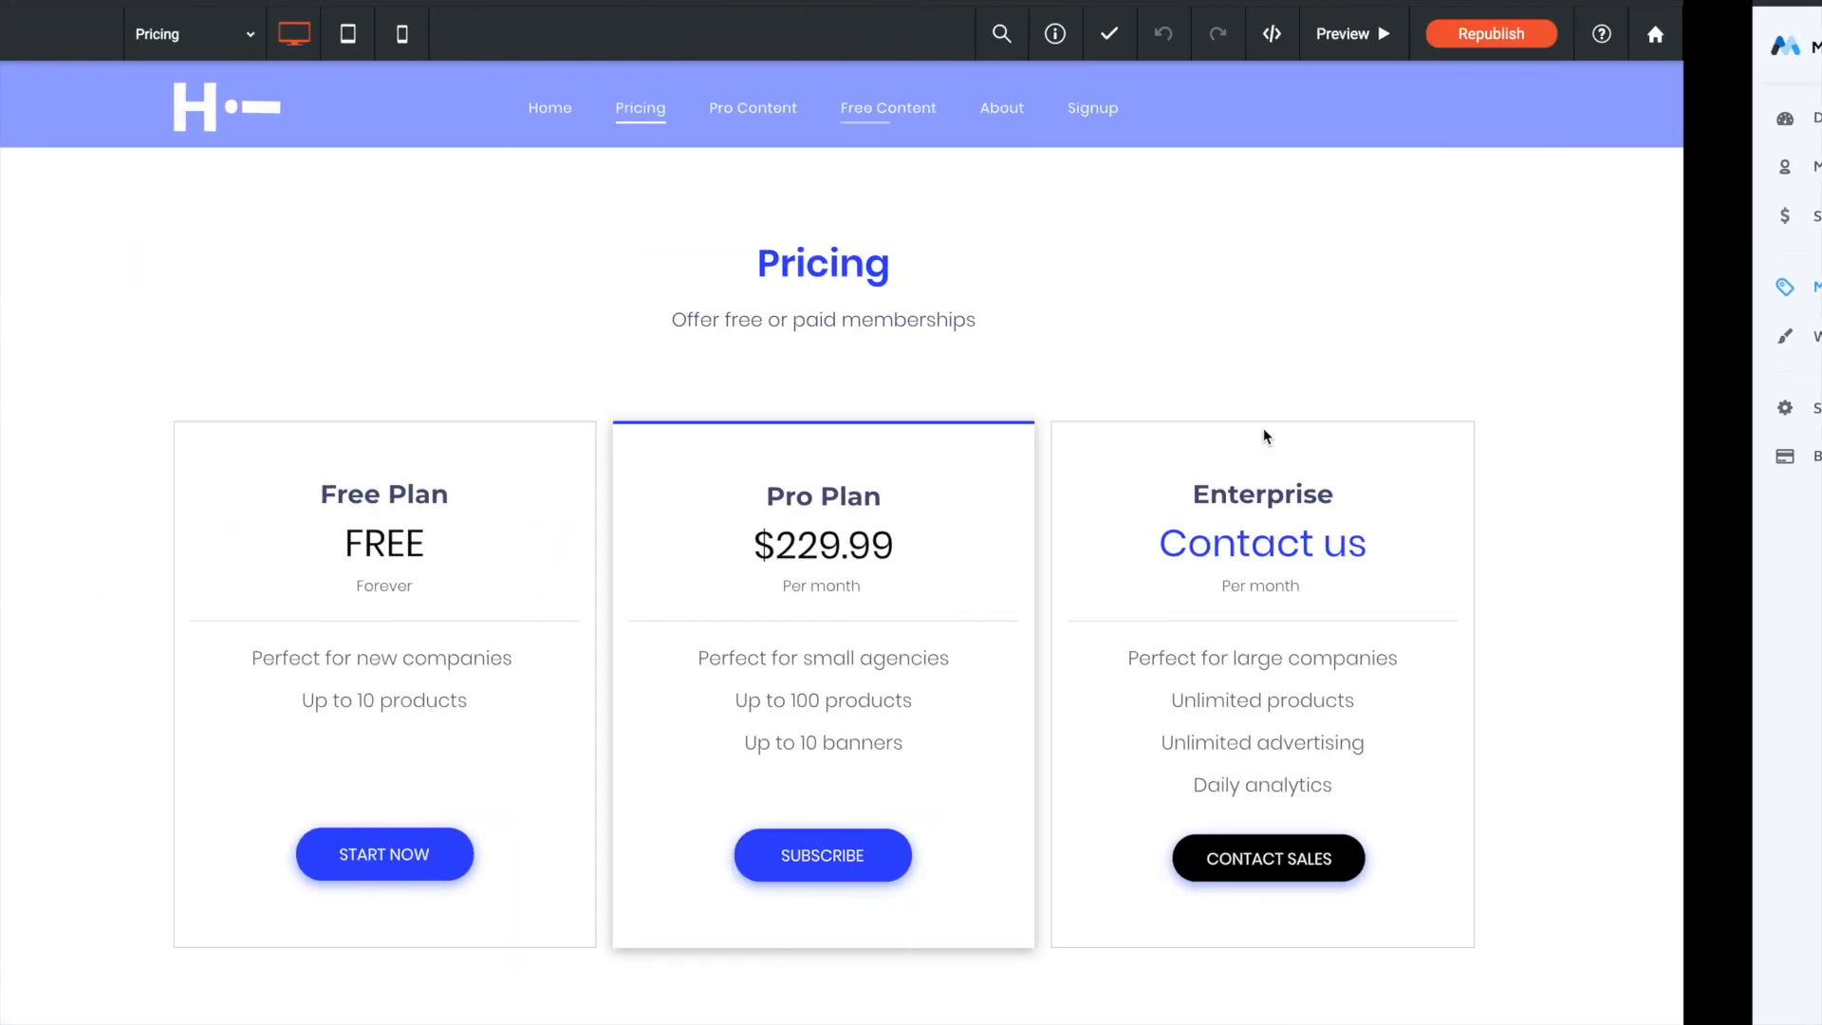
- Open the Pro Plan's membership button settings and copy its data-membership-id attribute
{"action": "scroll", "coordinate": [1037, 365], "scroll_direction": "down", "scroll_amount": 1}
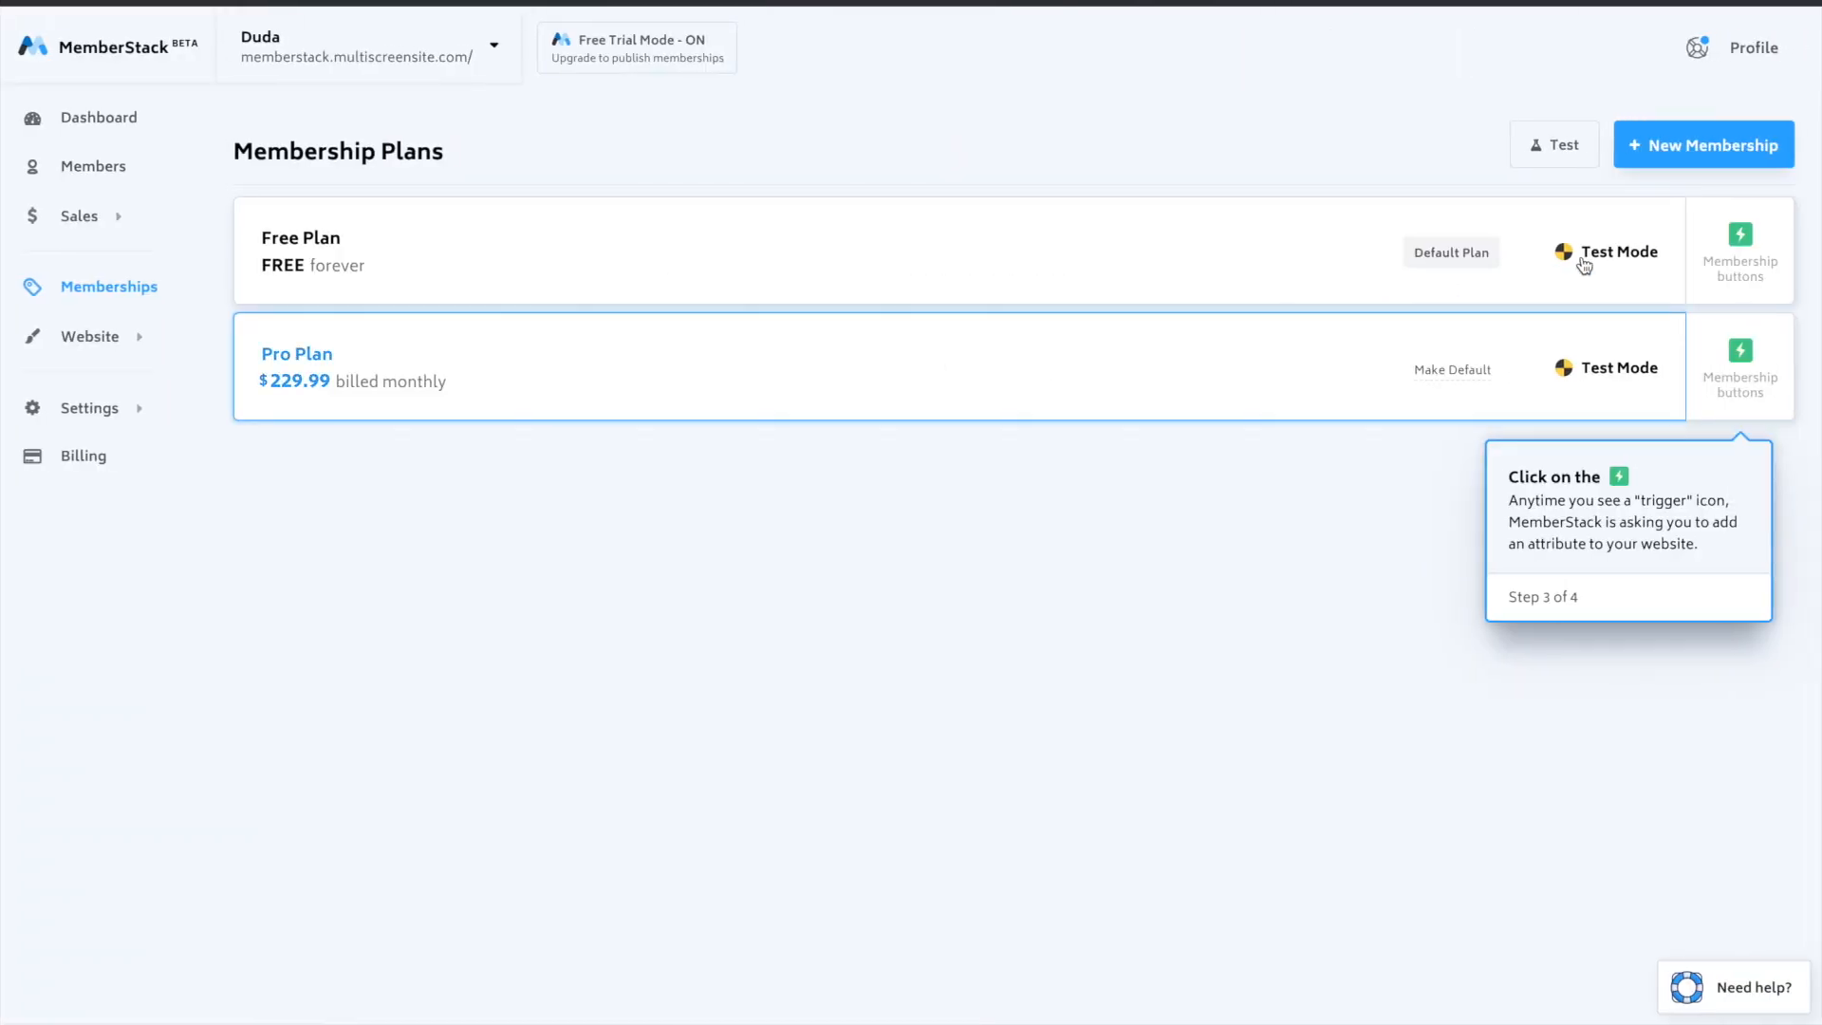
{"action": "left_click", "coordinate": [1761, 390]}
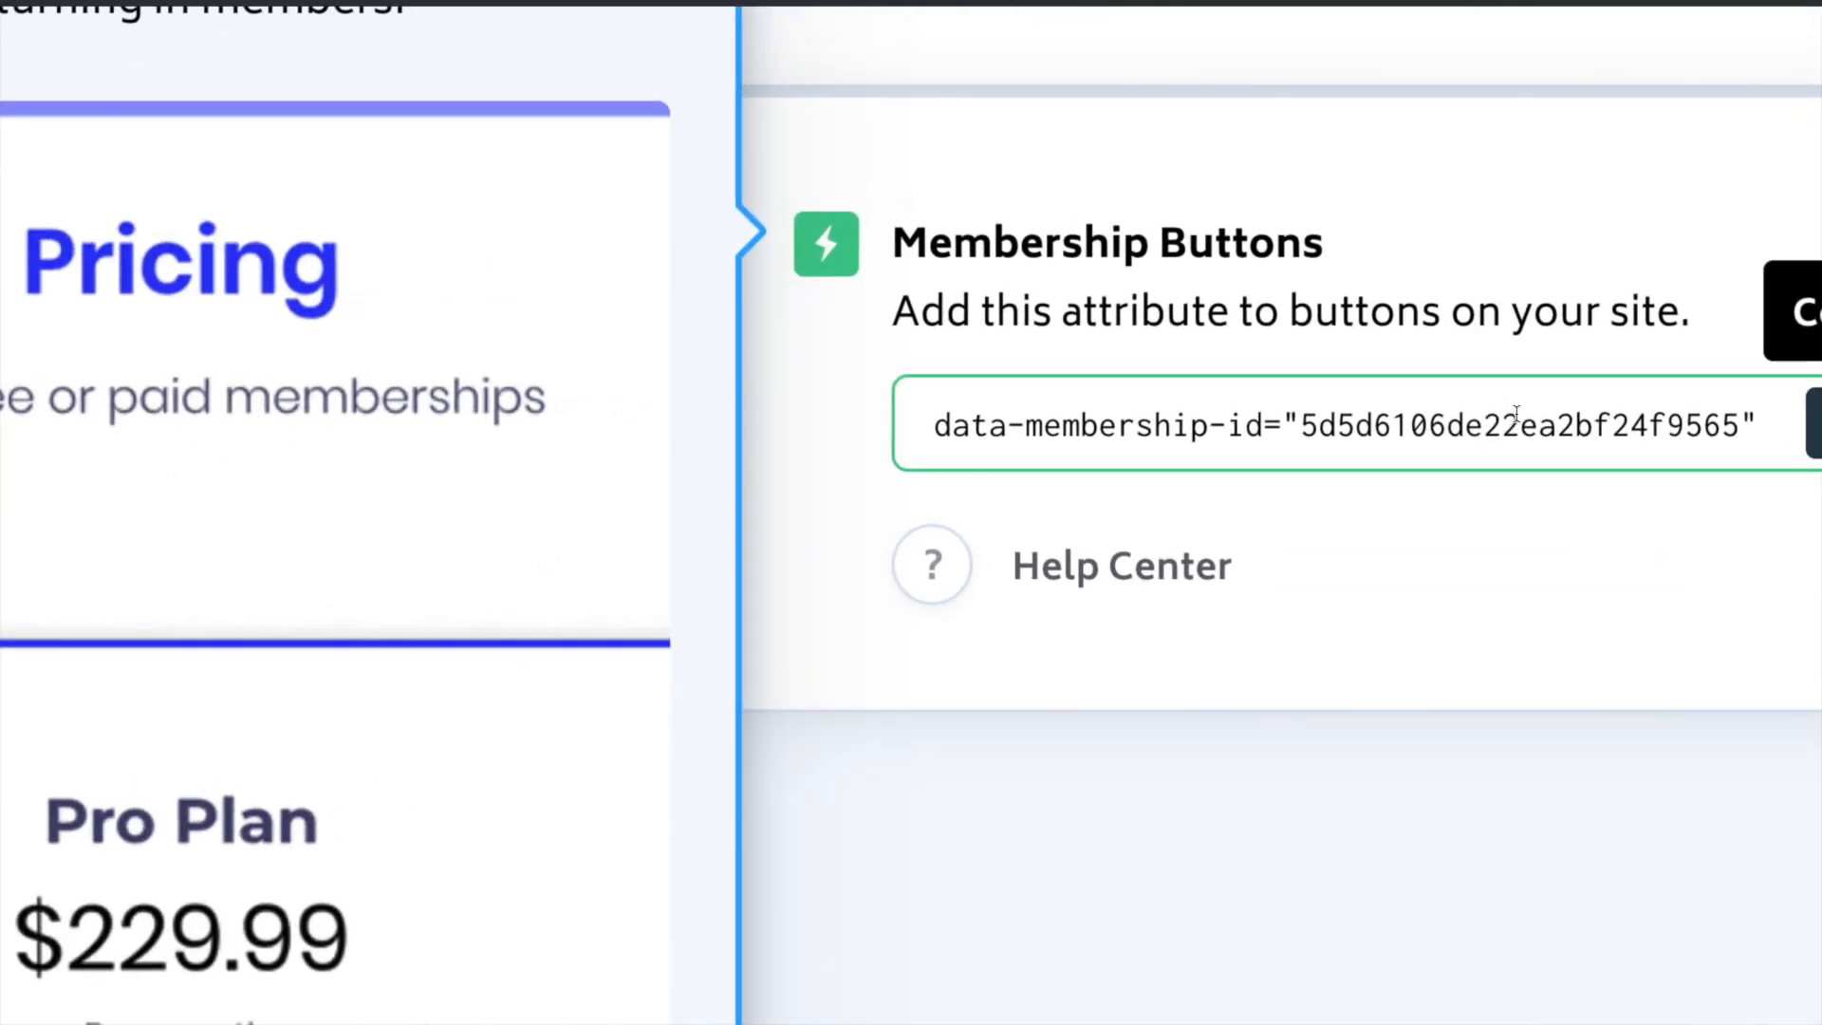
{"action": "left_click", "coordinate": [1044, 413]}
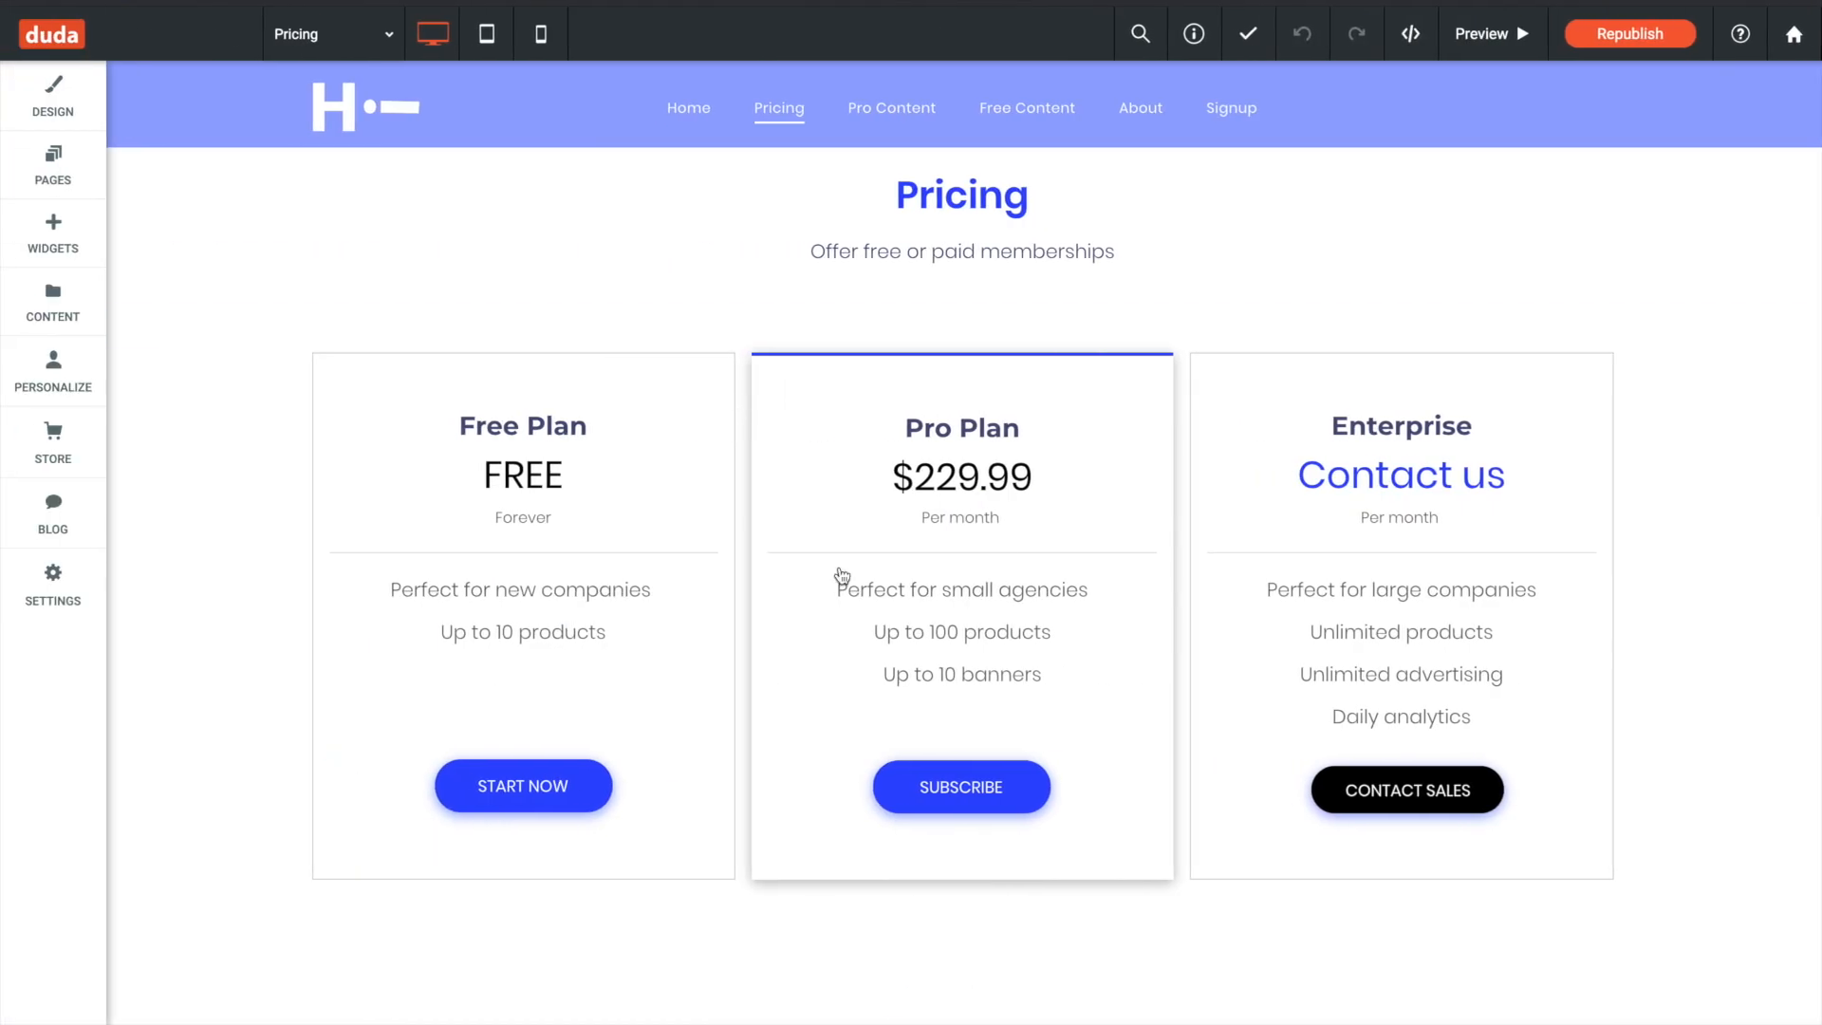
- In Duda, replace the data-membership-id attribute in the Pro Plan Subscribe button's HTML with the copied one, and return to MemberStack's membership plans
{"action": "left_click", "coordinate": [883, 786]}
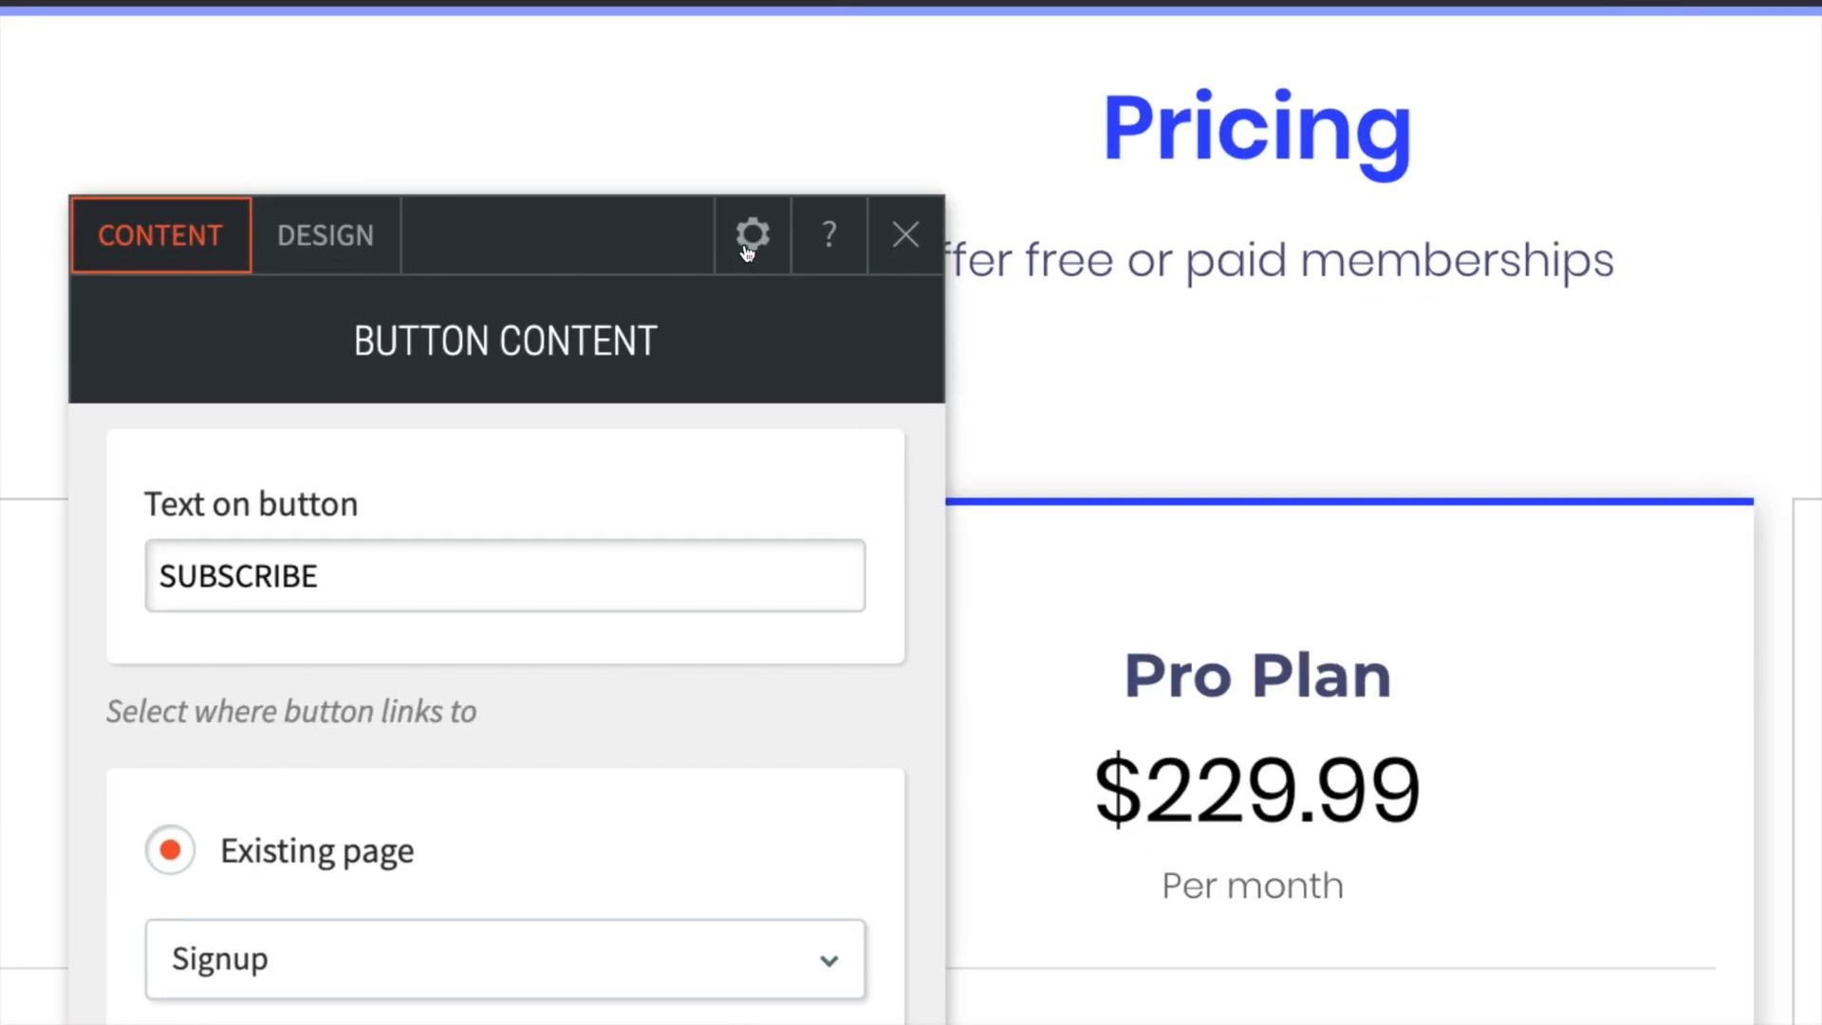
{"action": "left_click", "coordinate": [753, 237]}
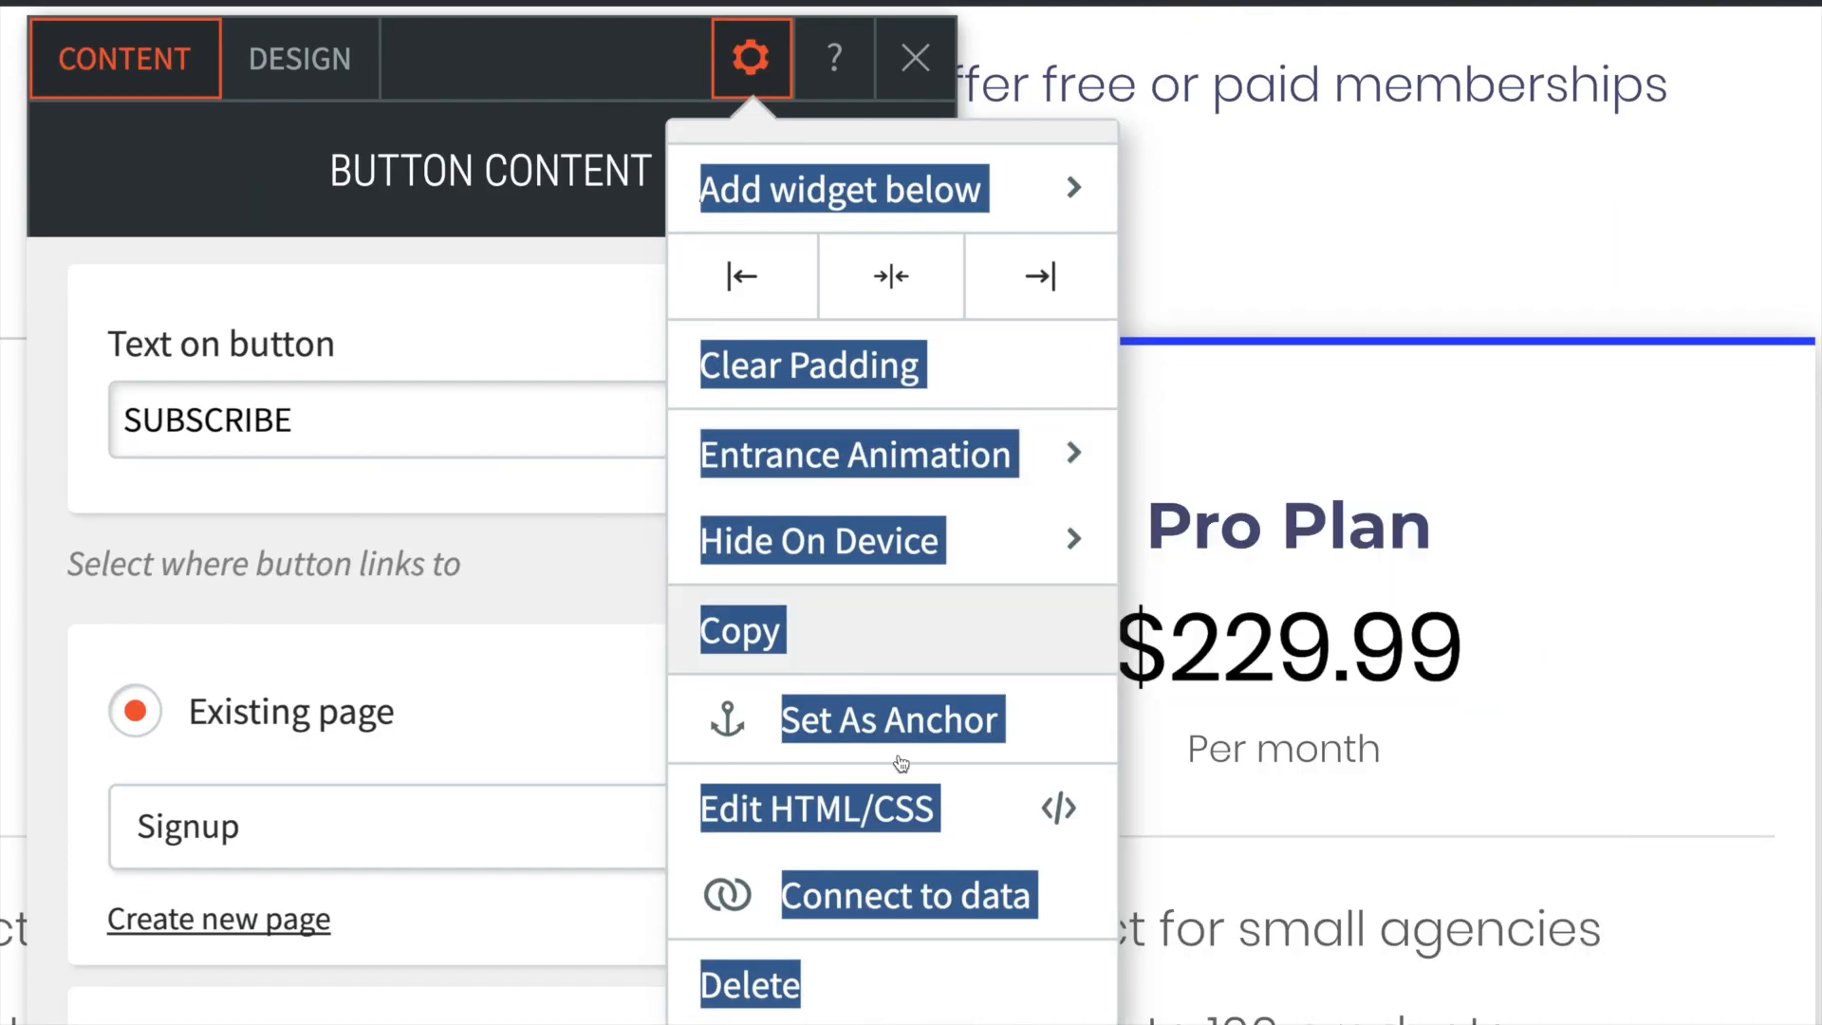
{"action": "left_click", "coordinate": [862, 803]}
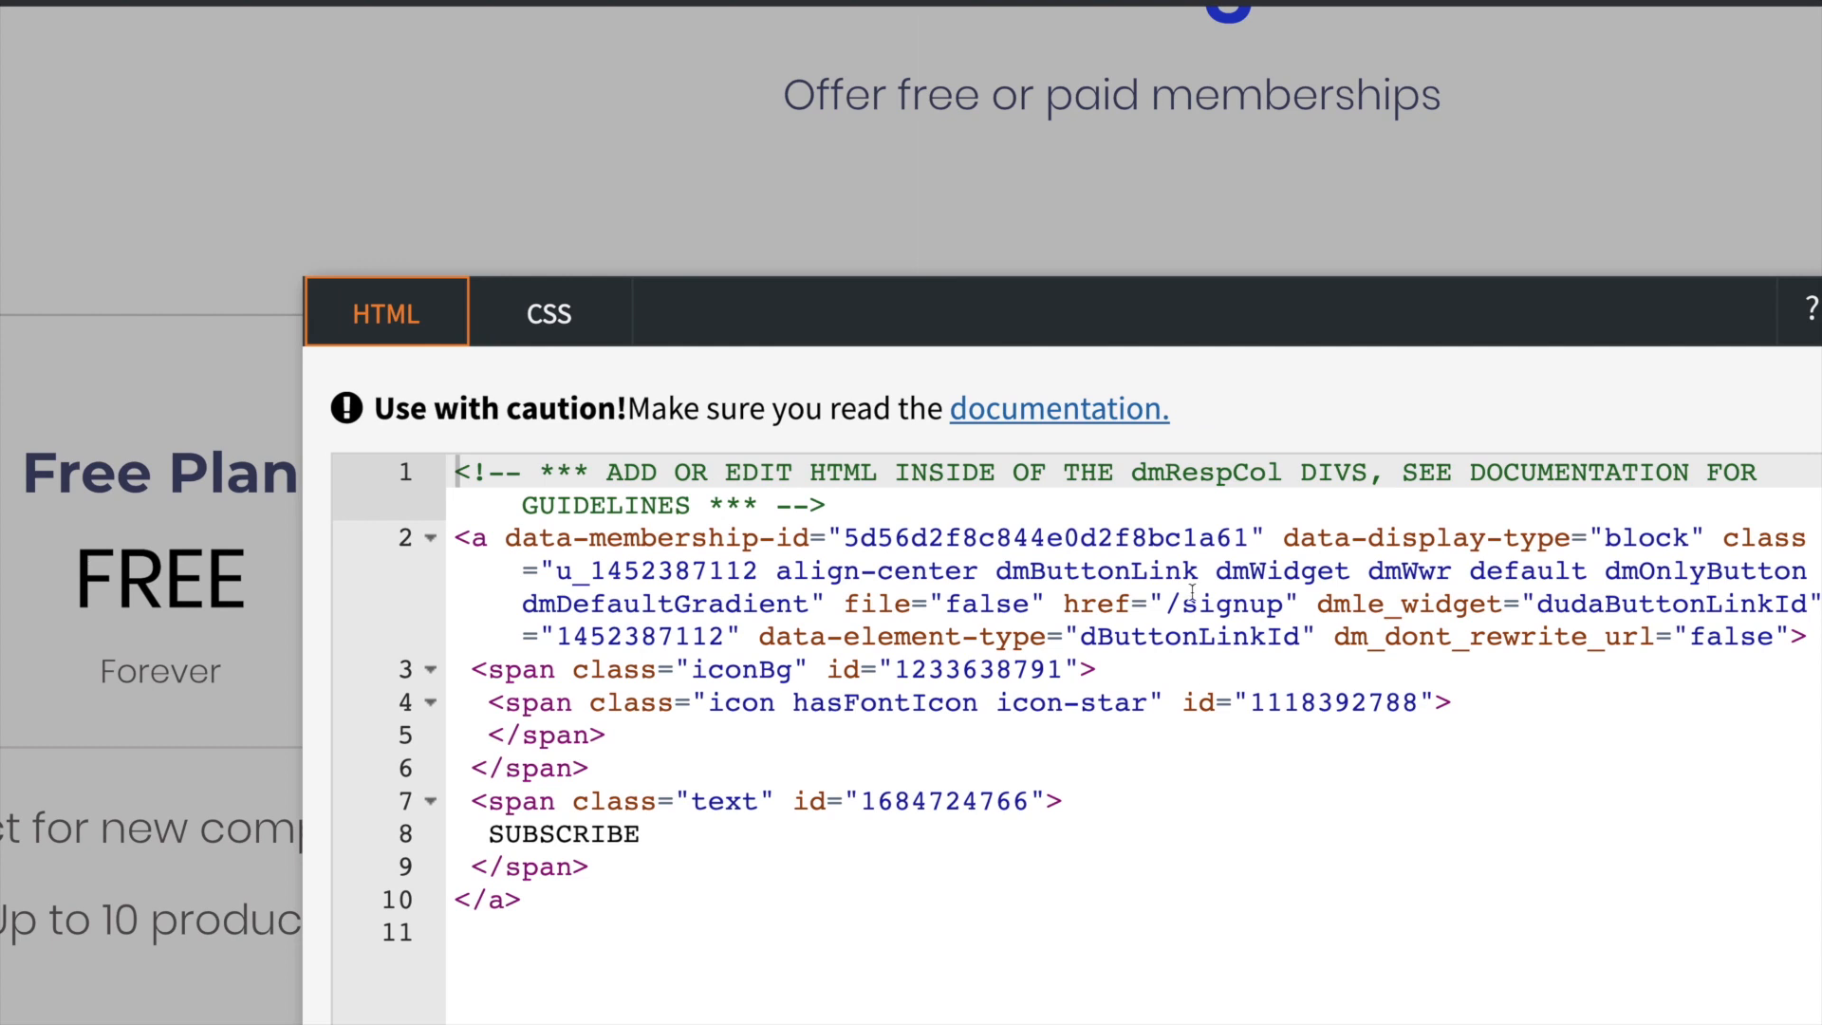
{"action": "left_click", "coordinate": [1411, 594]}
{"action": "left_click_drag", "start_coordinate": [1429, 609], "coordinate": [1320, 611]}
{"action": "left_click_drag", "start_coordinate": [1157, 534], "coordinate": [513, 543]}
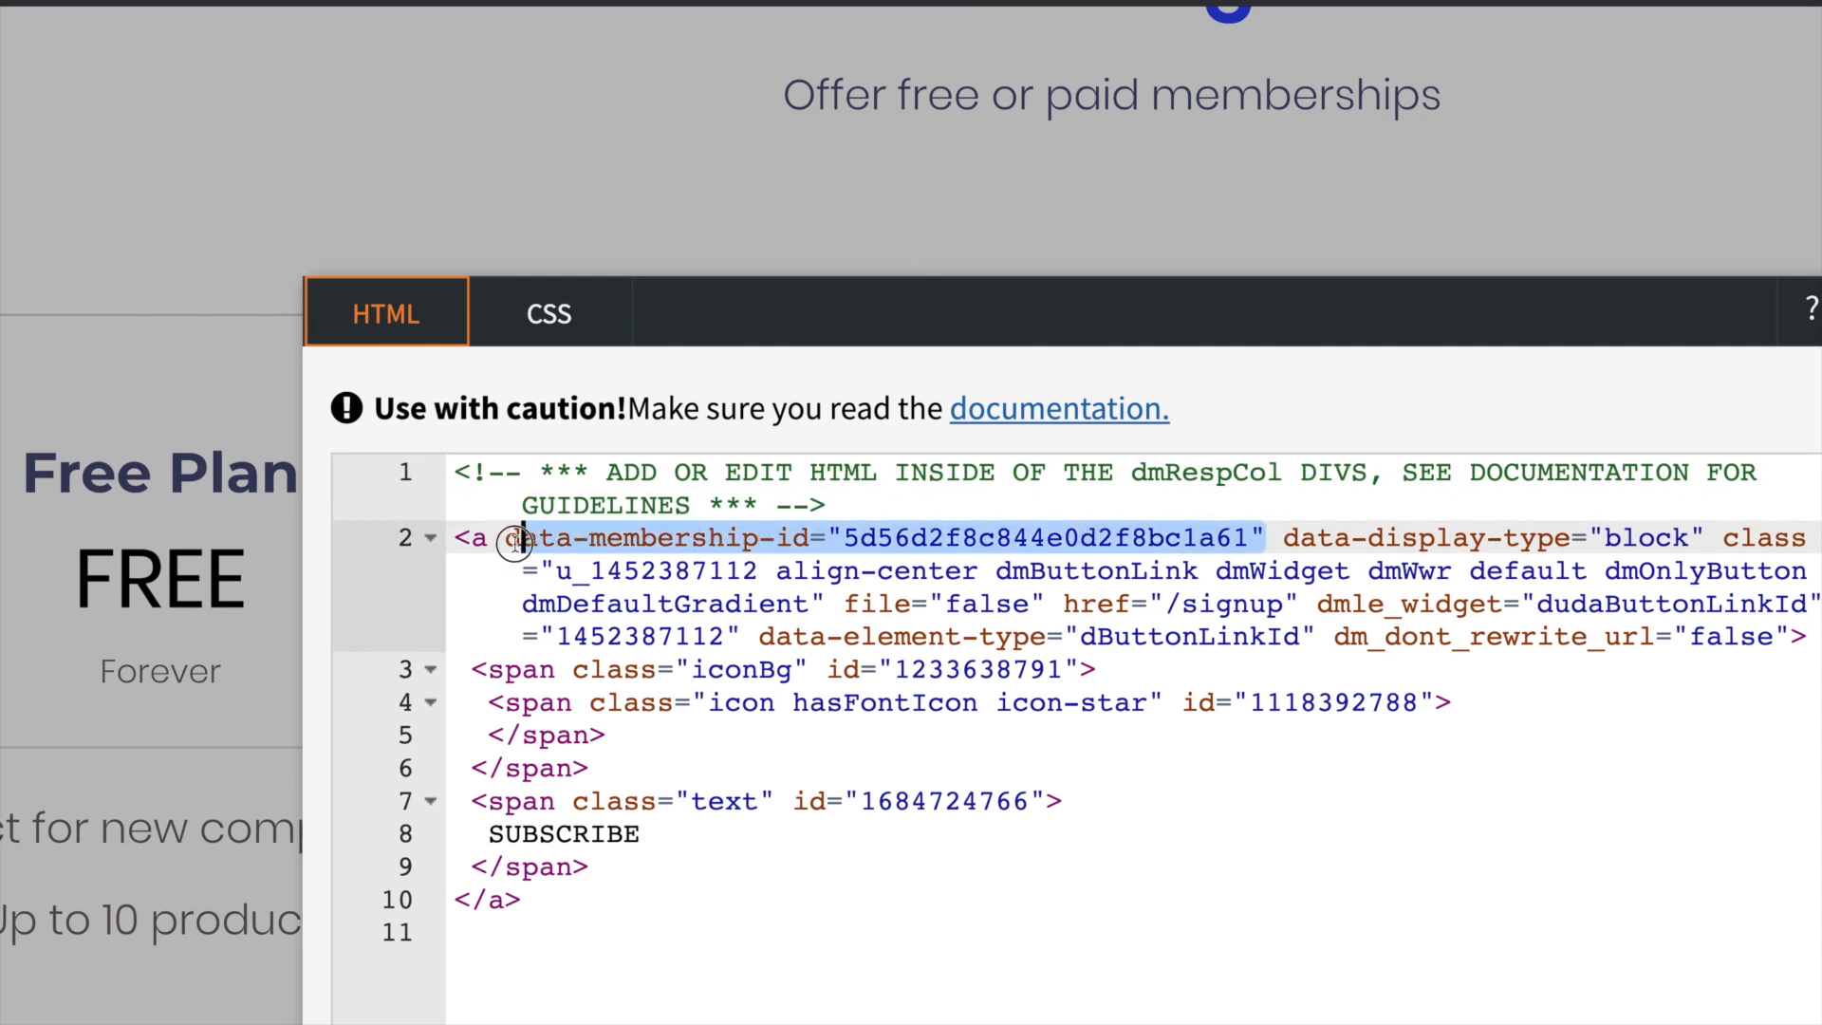
{"action": "key", "text": "ctrl+v"}
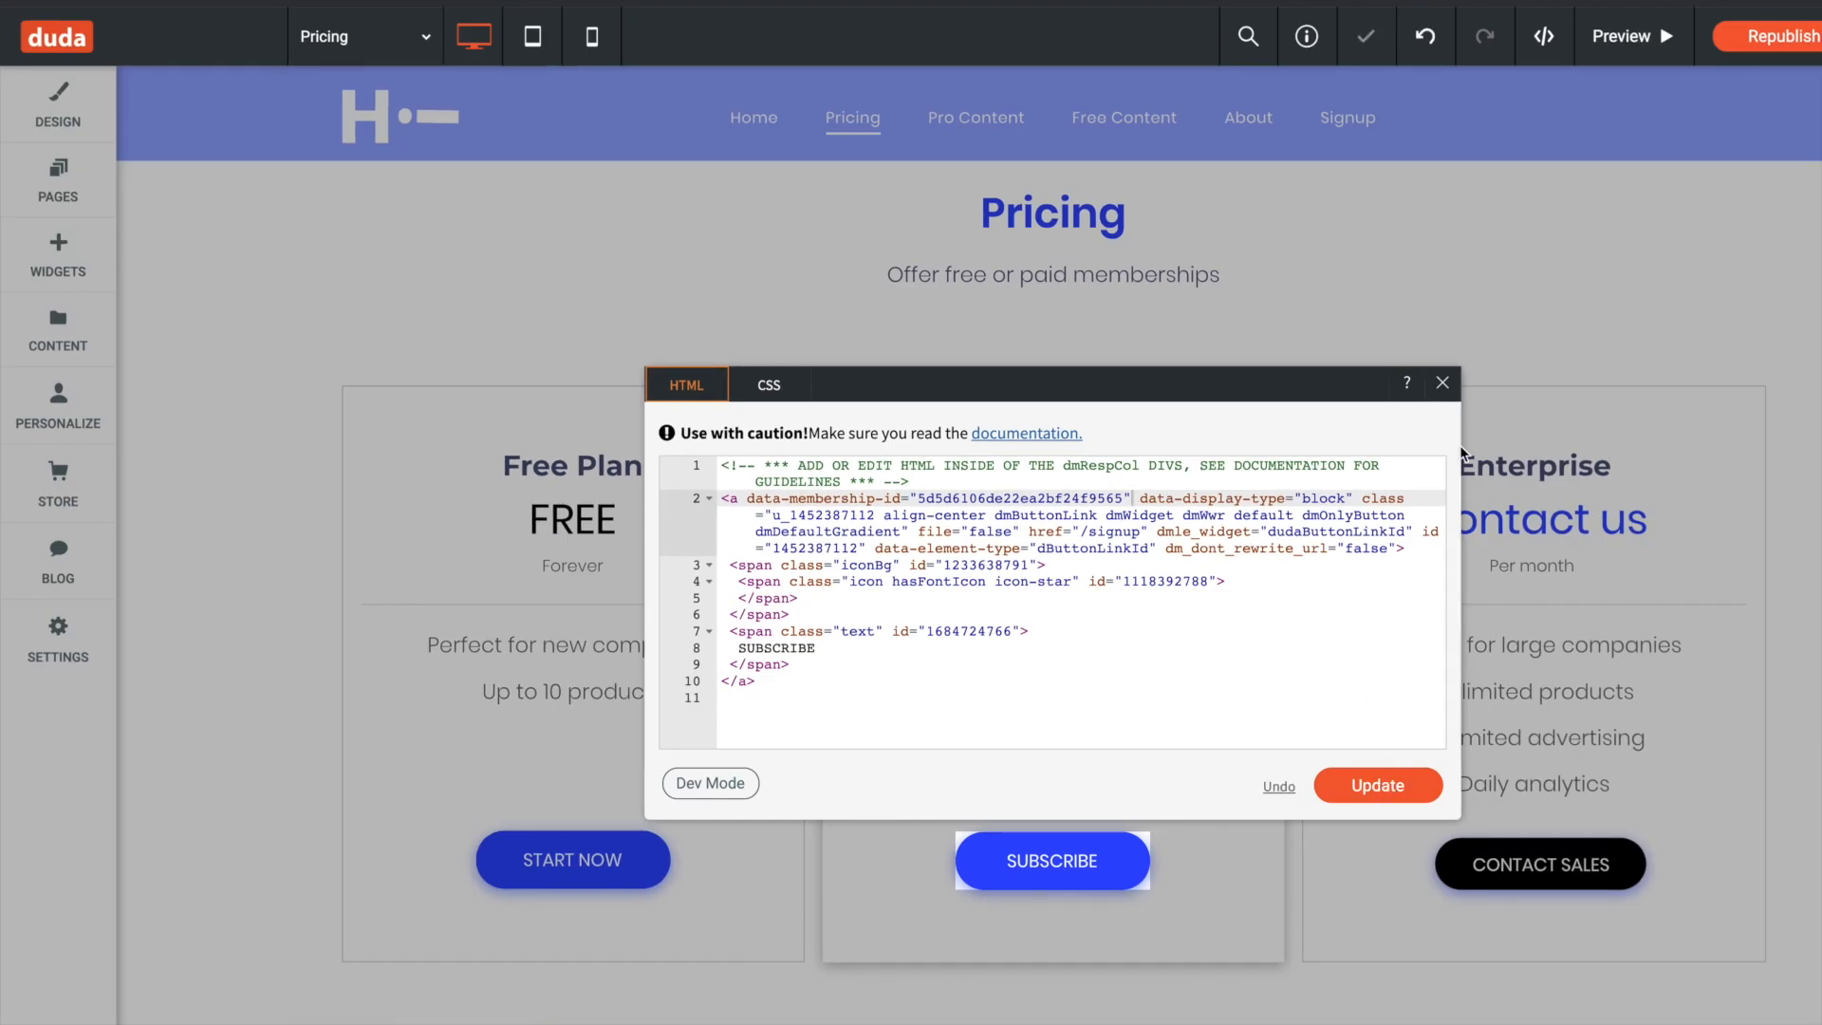
{"action": "left_click", "coordinate": [1439, 384]}
{"action": "key", "text": "ctrl+Right"}
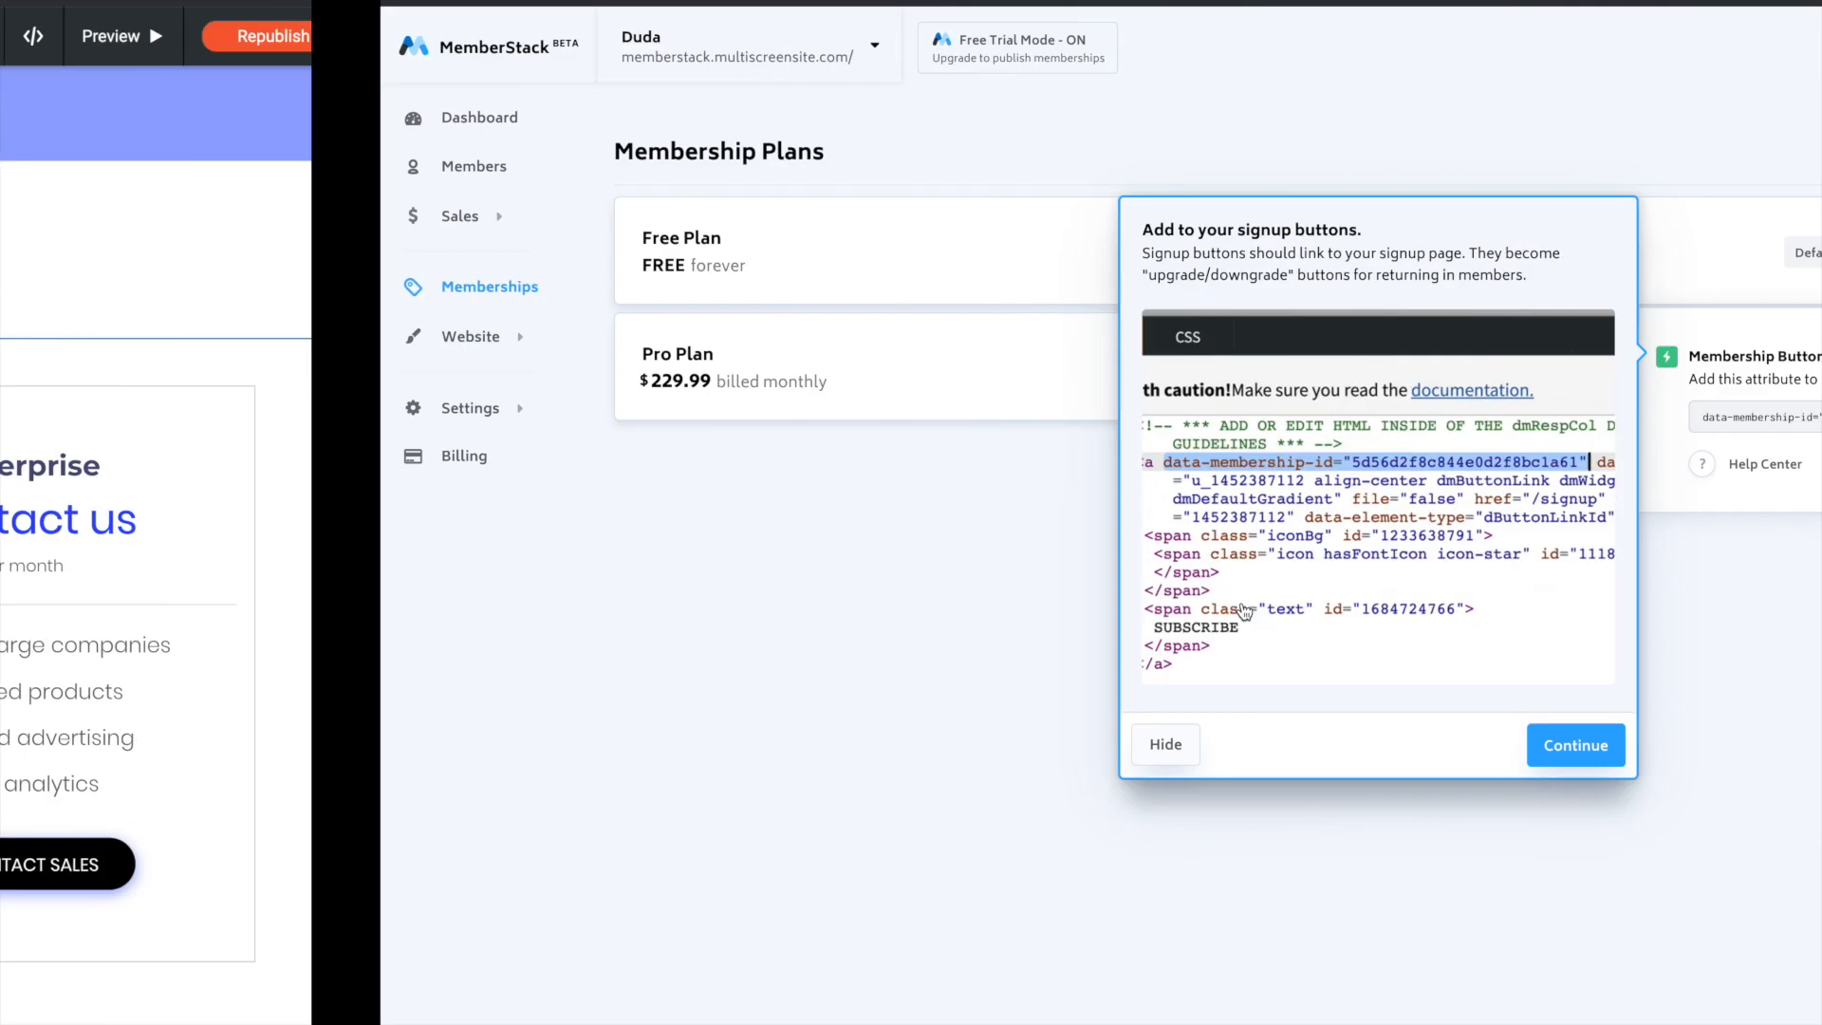
{"action": "left_click", "coordinate": [1603, 607]}
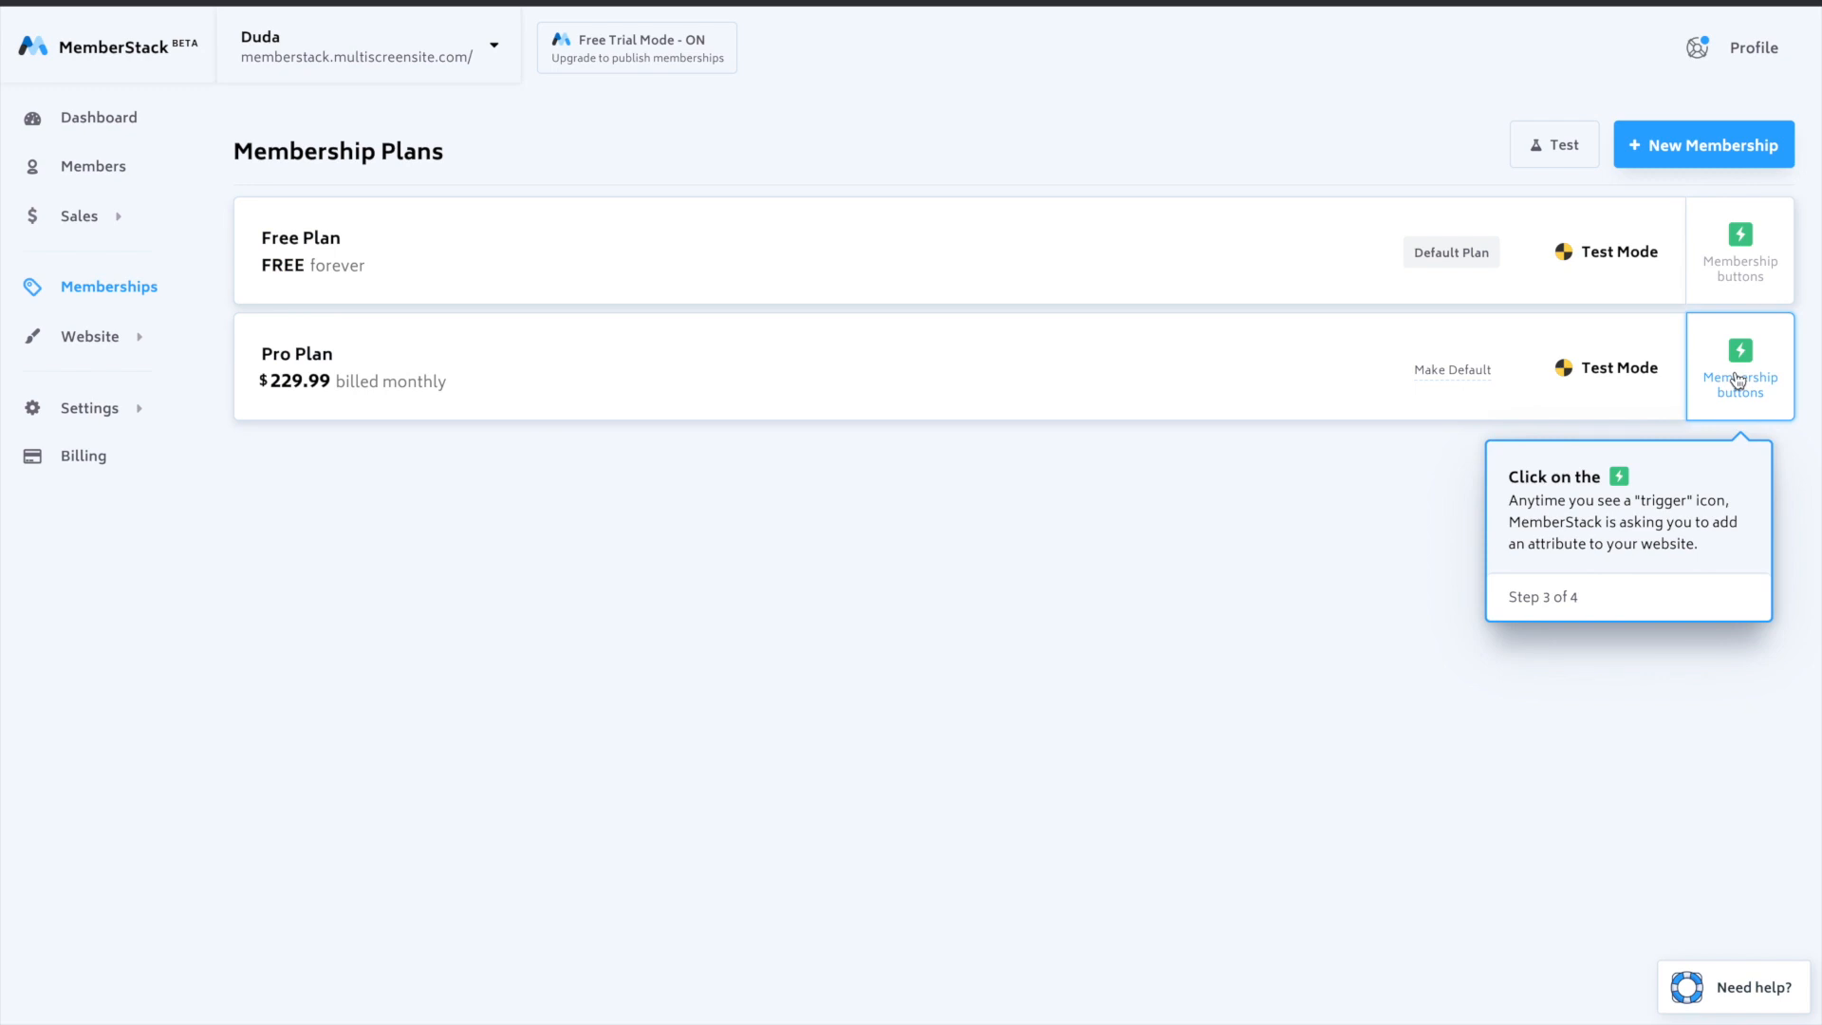
- Copy the Free Plan's data-membership-id attribute in MemberStack and insert it into the anchor tag of the Start Now button's HTML in Duda
{"action": "left_click", "coordinate": [1740, 251]}
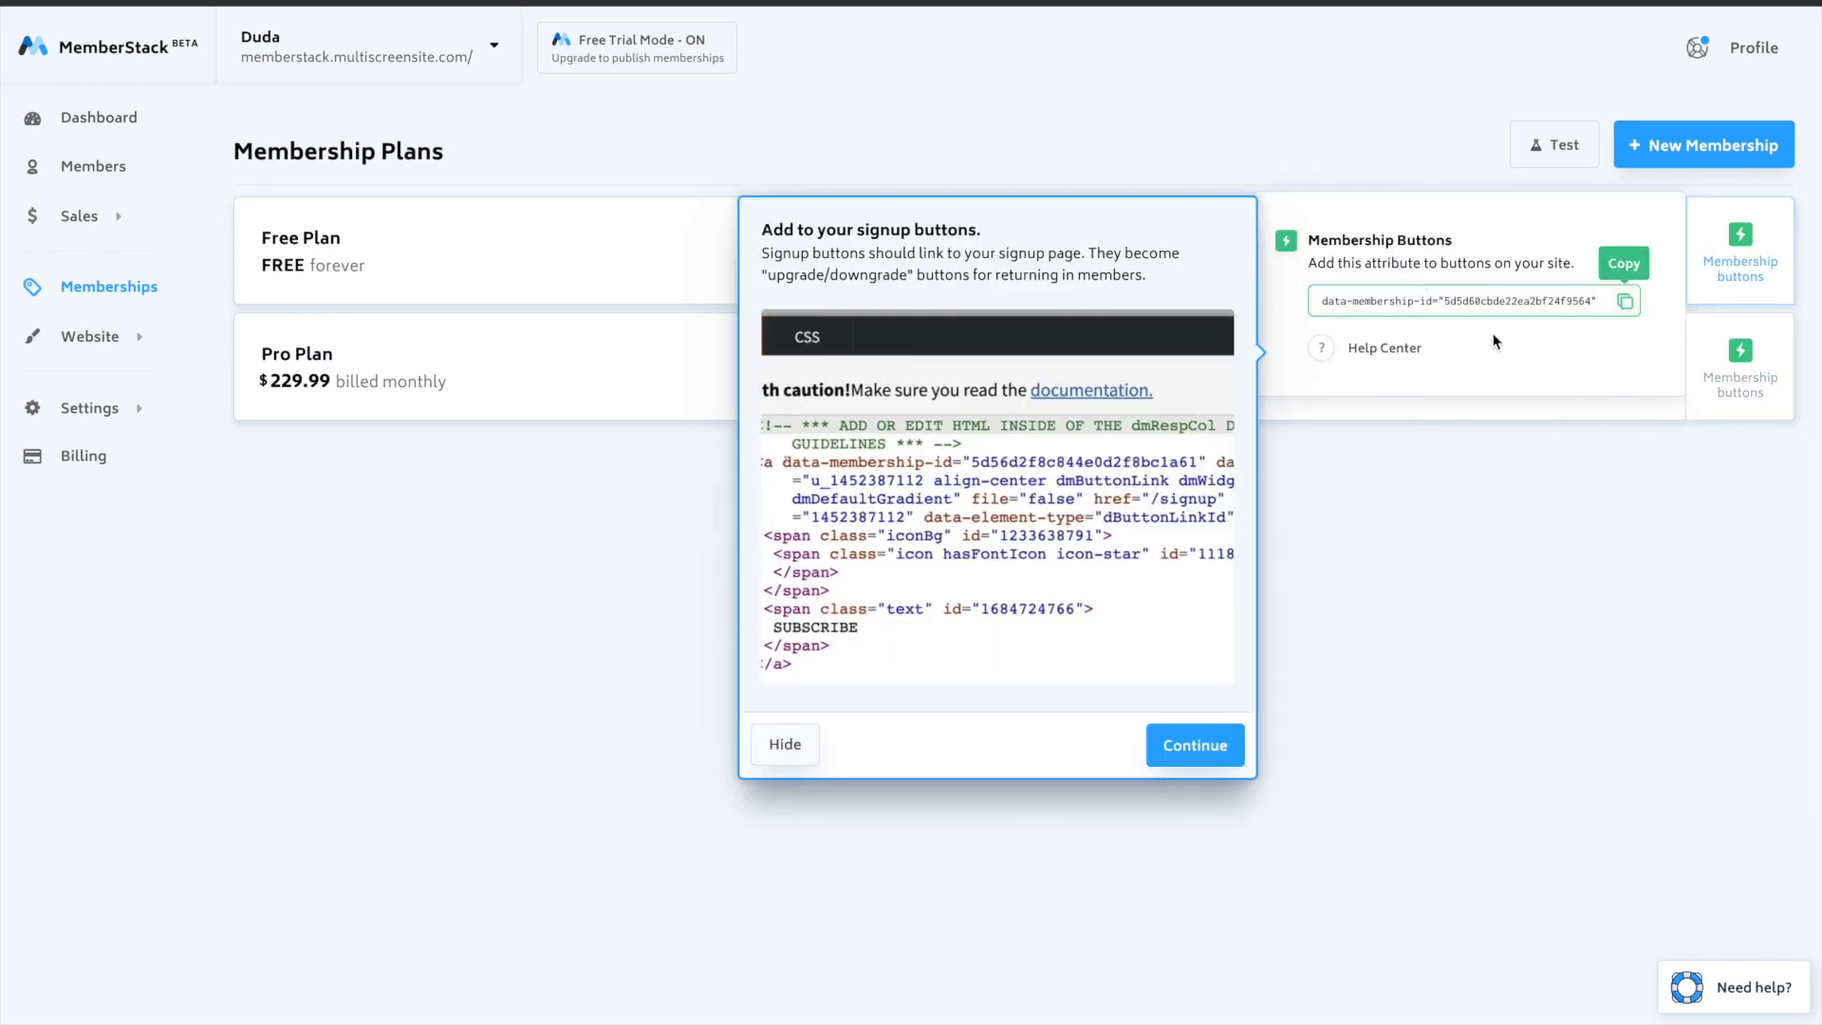
{"action": "key", "text": "ctrl+Left"}
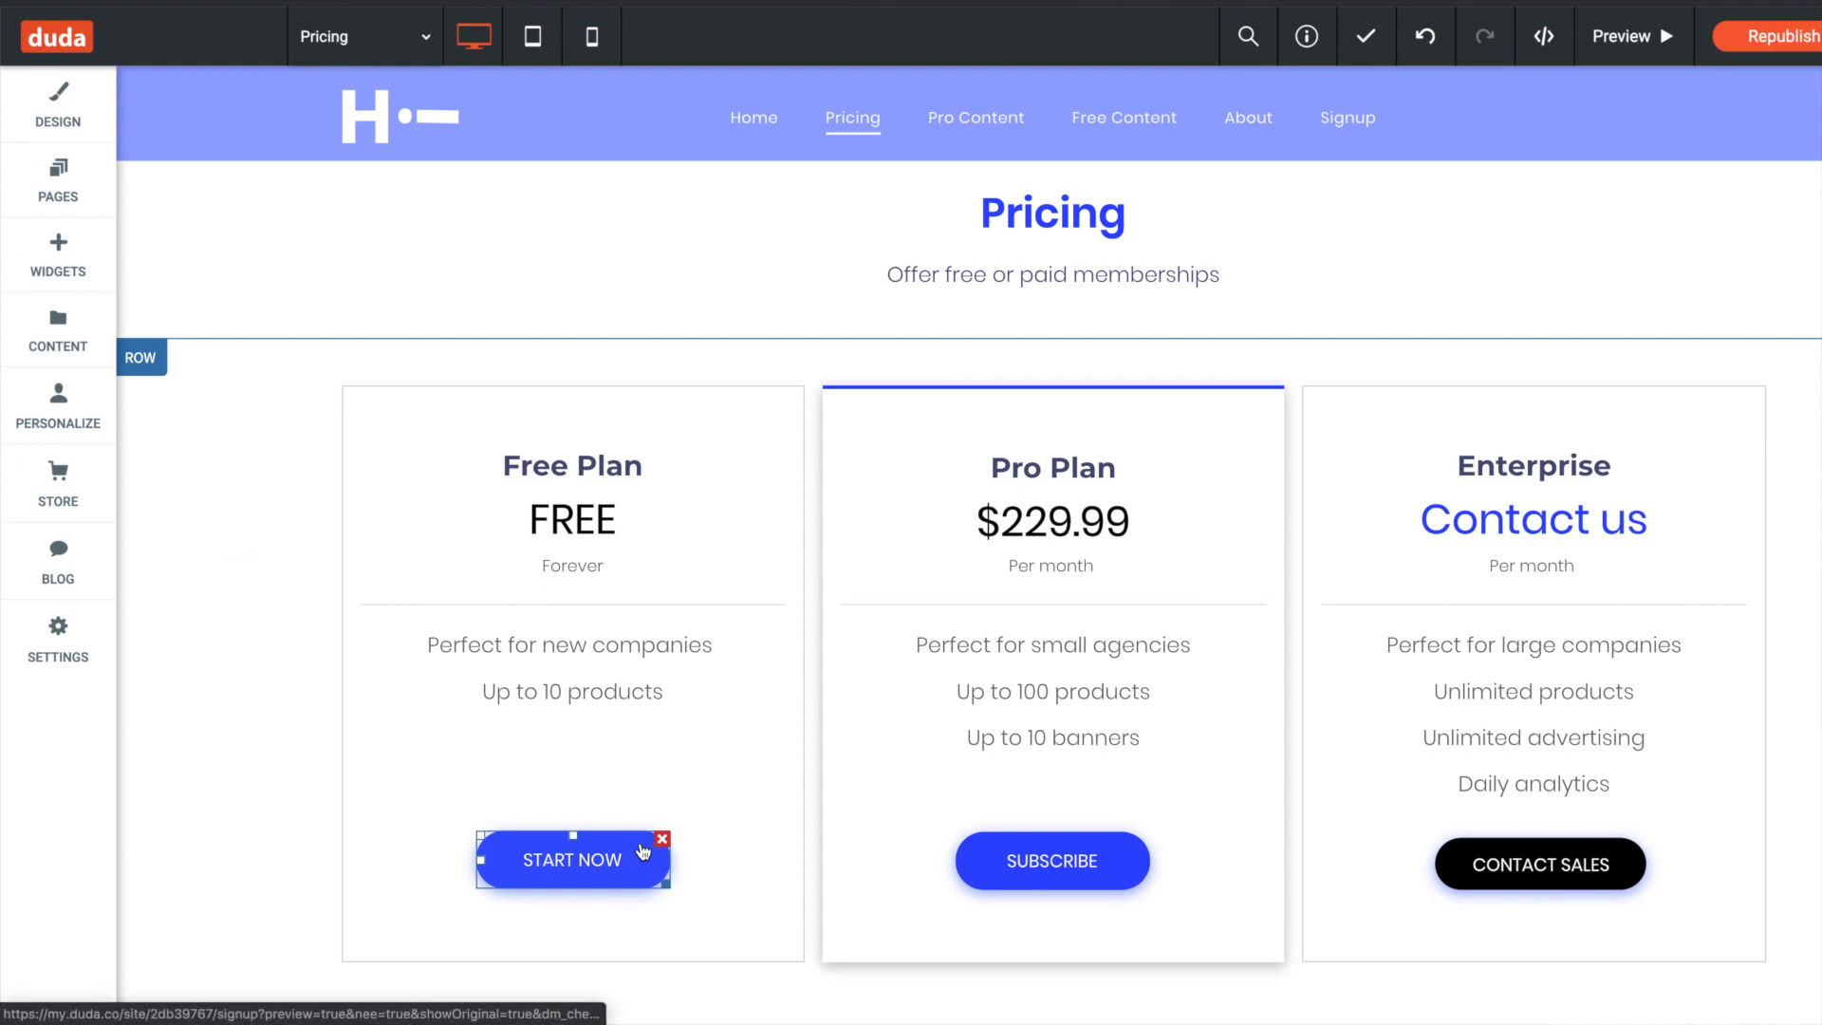
{"action": "left_click", "coordinate": [643, 851]}
{"action": "left_click", "coordinate": [1034, 265]}
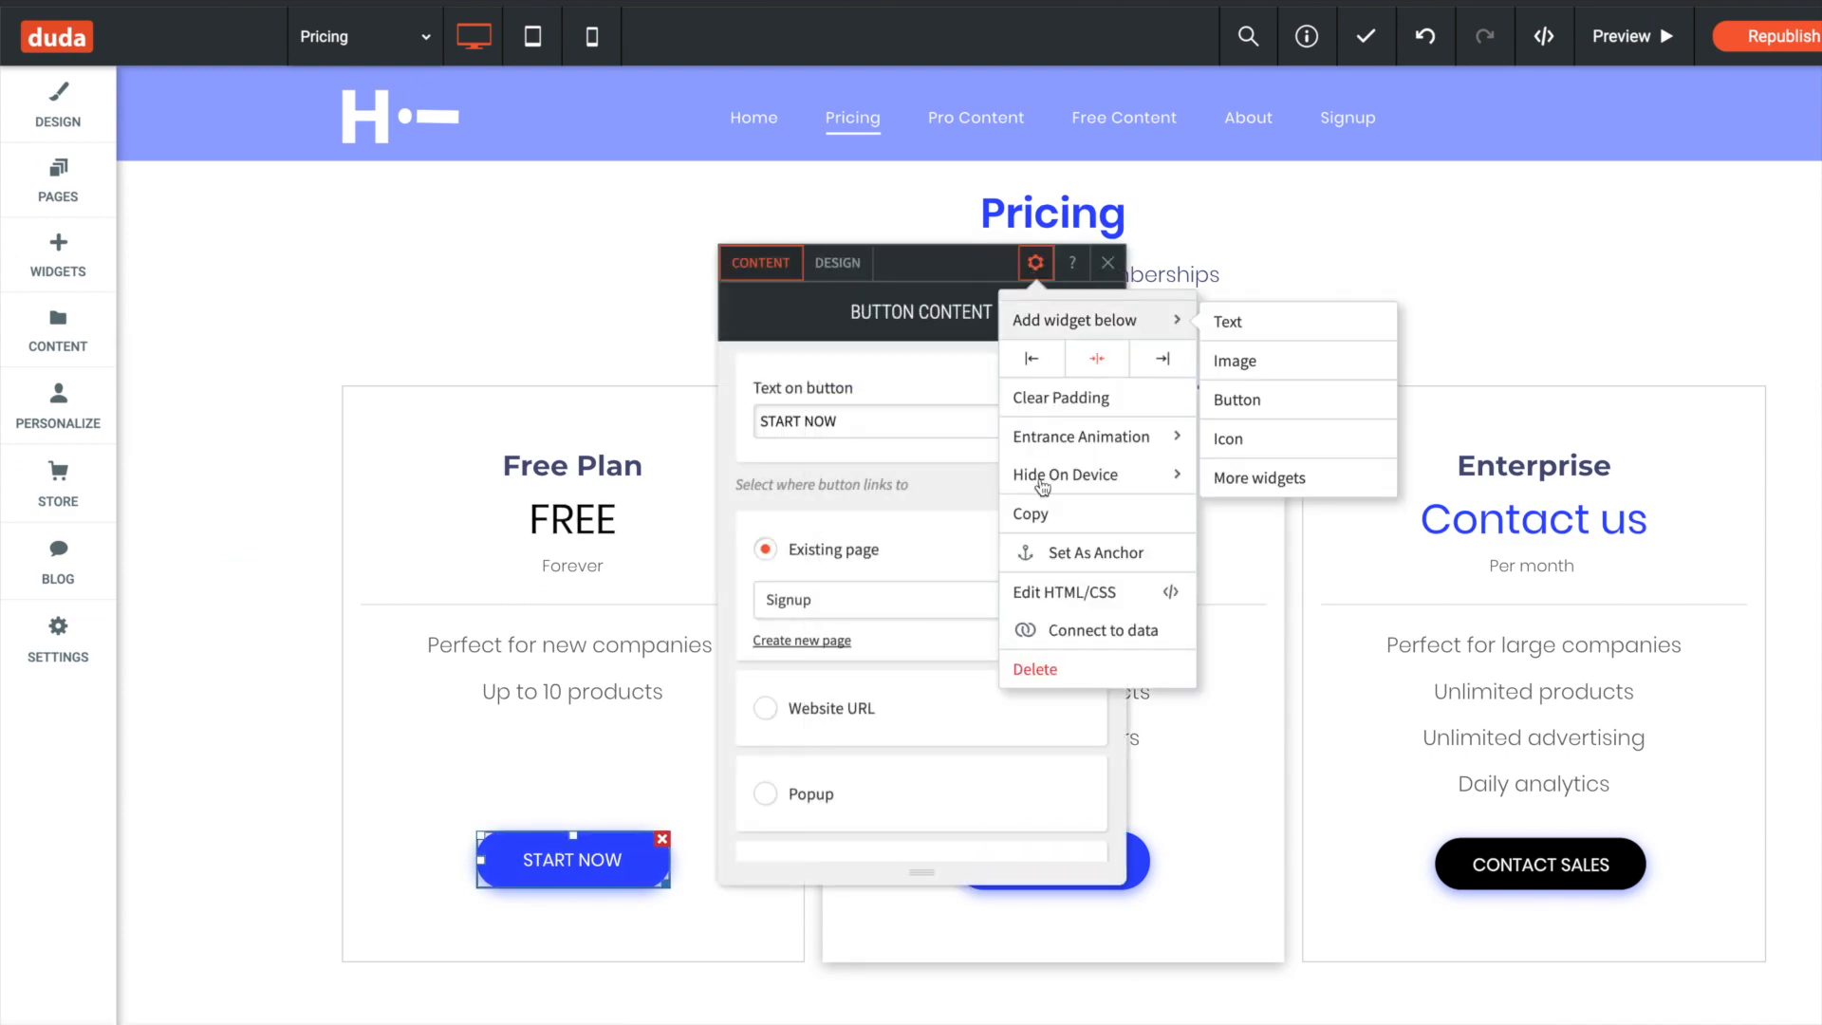
{"action": "left_click", "coordinate": [1078, 595]}
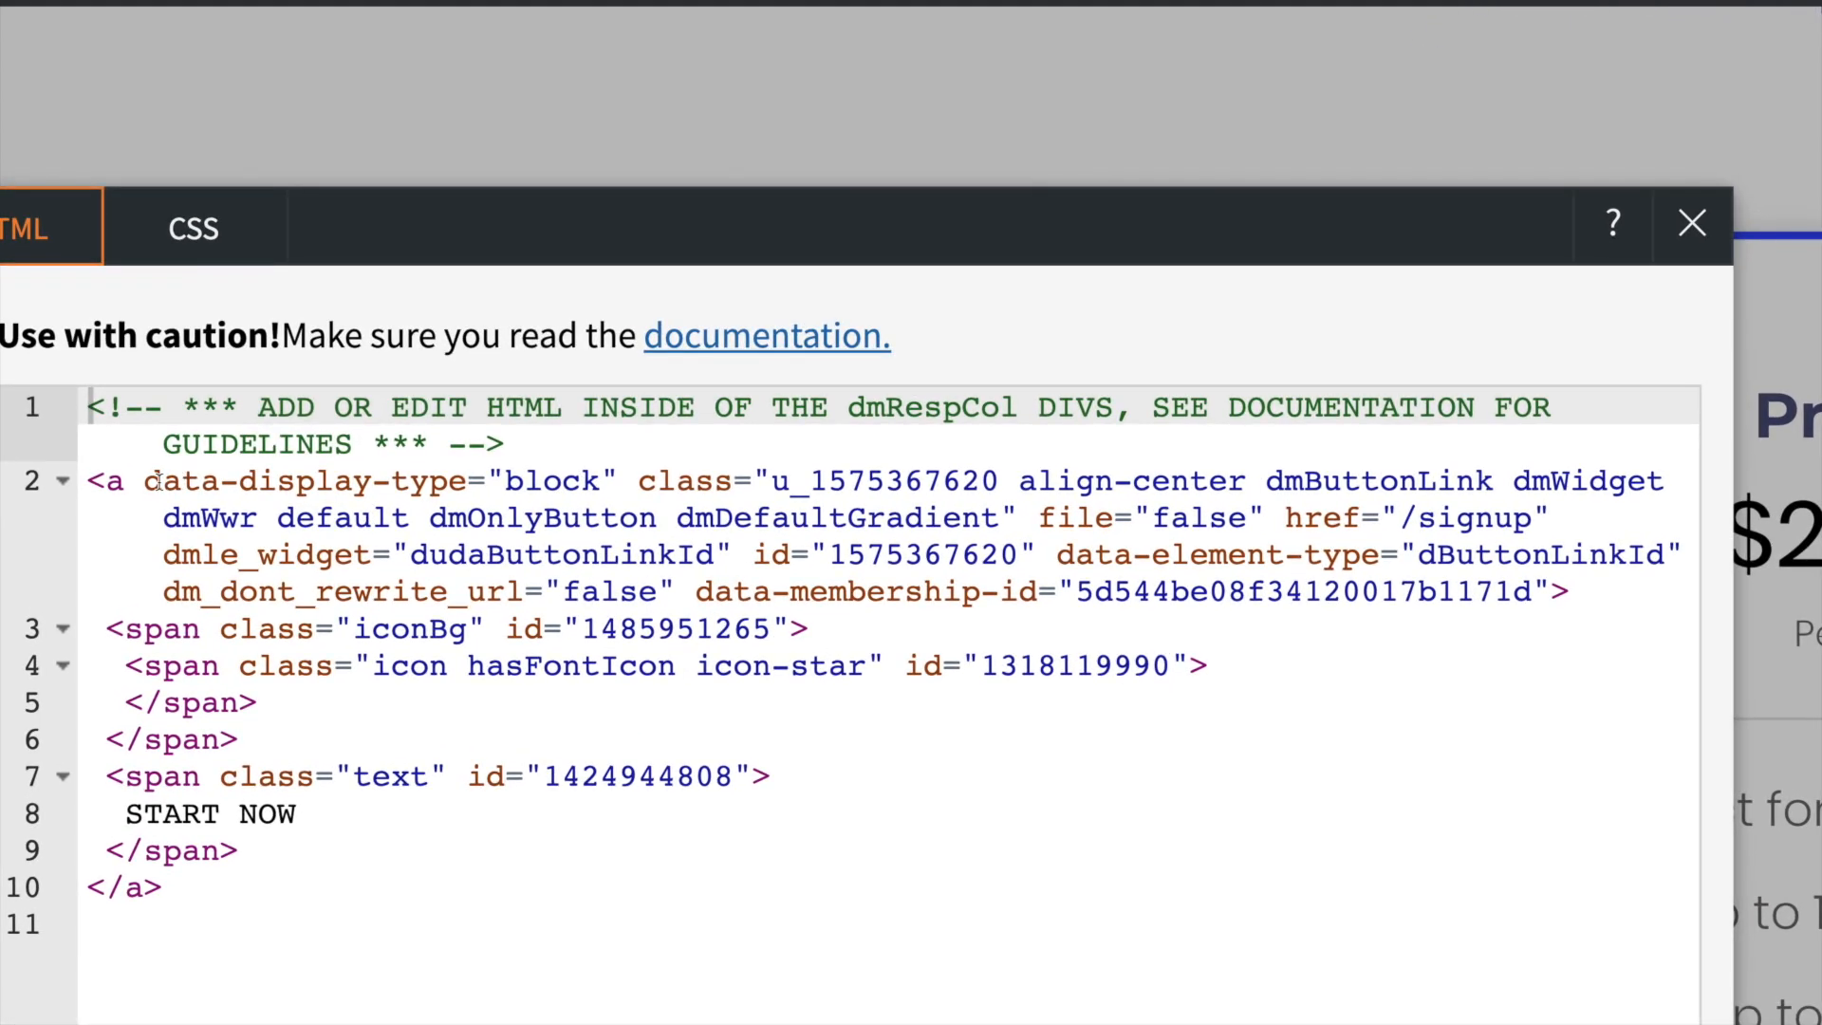
{"action": "left_click", "coordinate": [274, 497]}
{"action": "double_click", "coordinate": [239, 517]}
{"action": "left_click", "coordinate": [146, 481]}
{"action": "key", "text": "ctrl+v"}
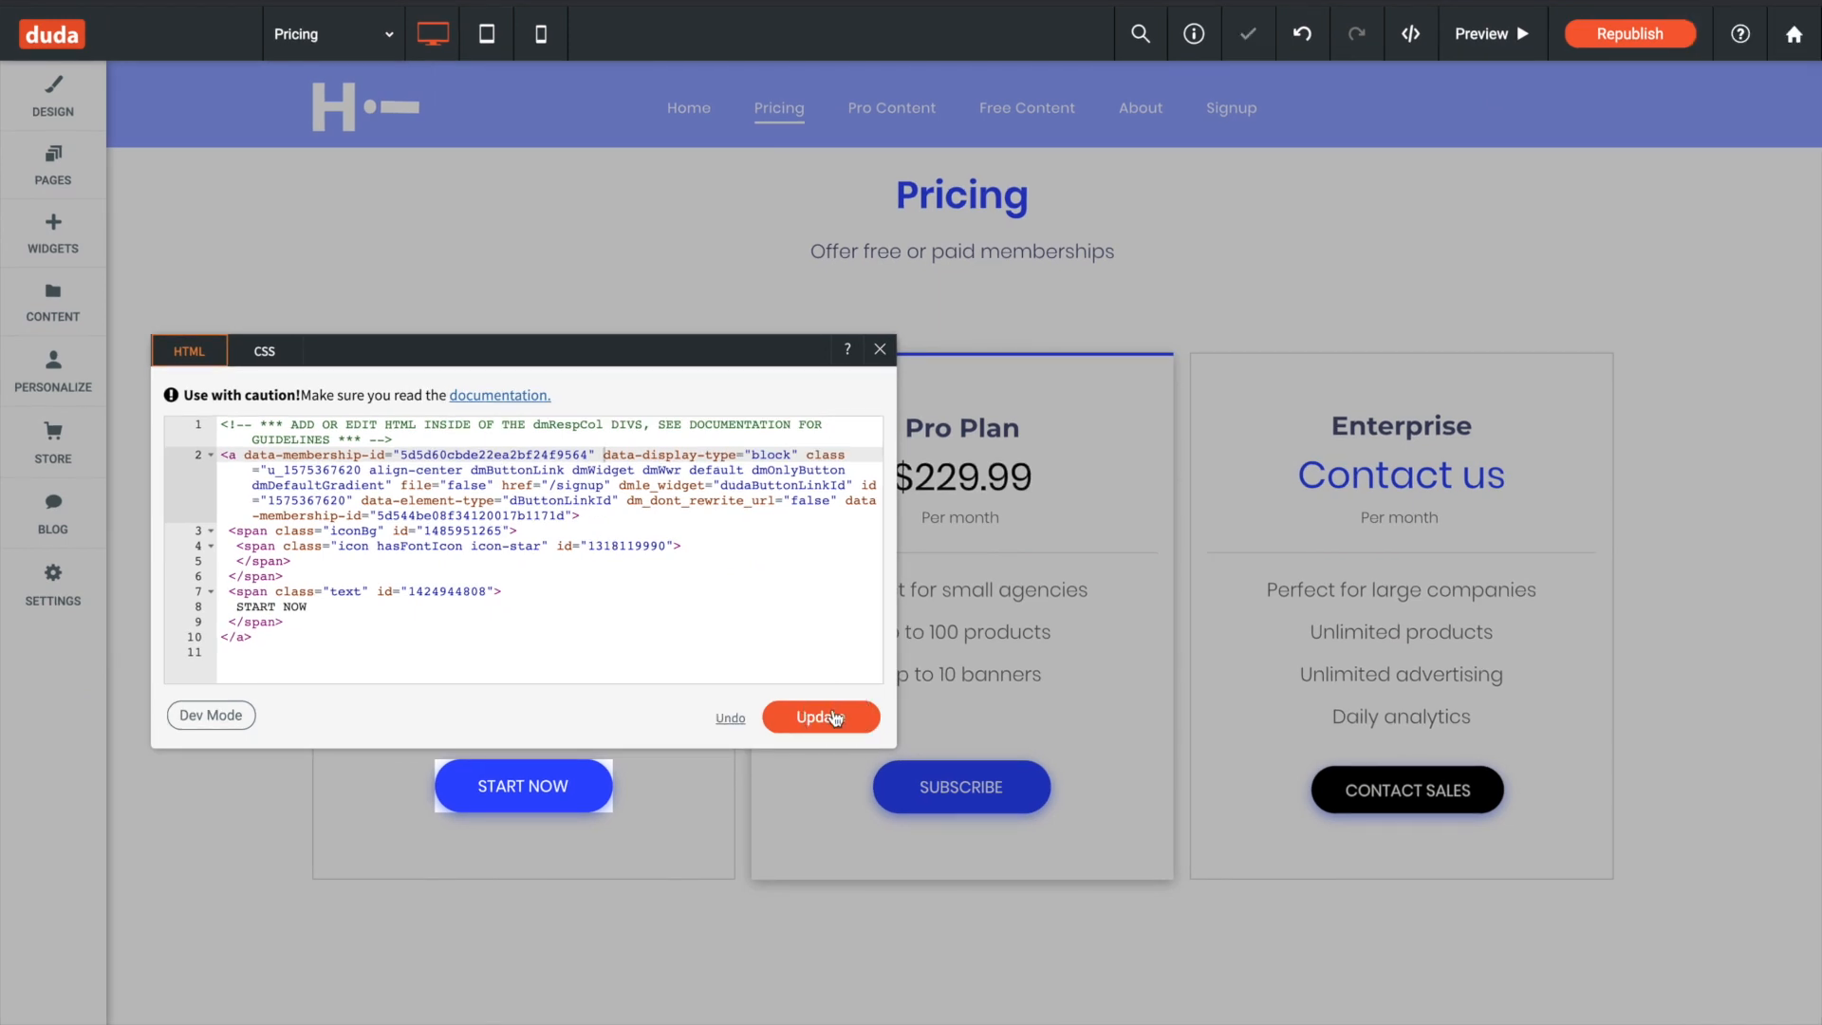
{"action": "left_click", "coordinate": [880, 353]}
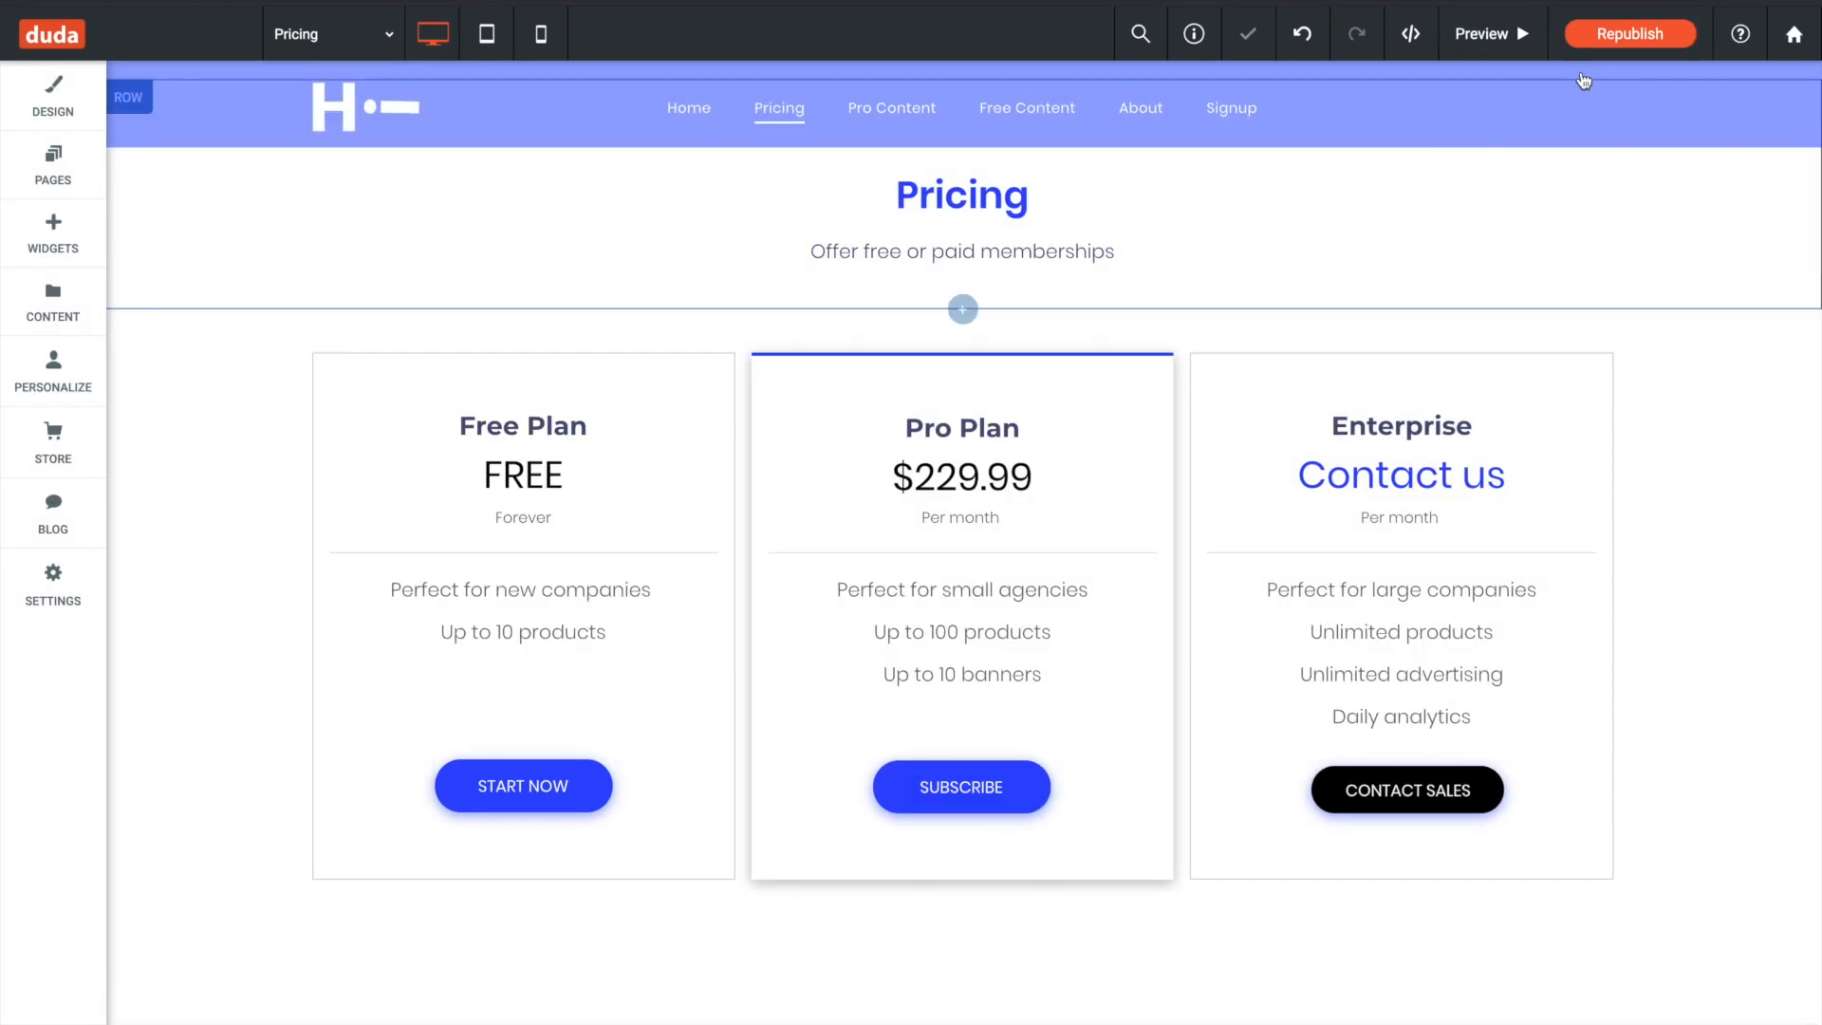
- Republish the Duda site, close the publish dialog, and return to MemberStack
{"action": "left_click", "coordinate": [1629, 33]}
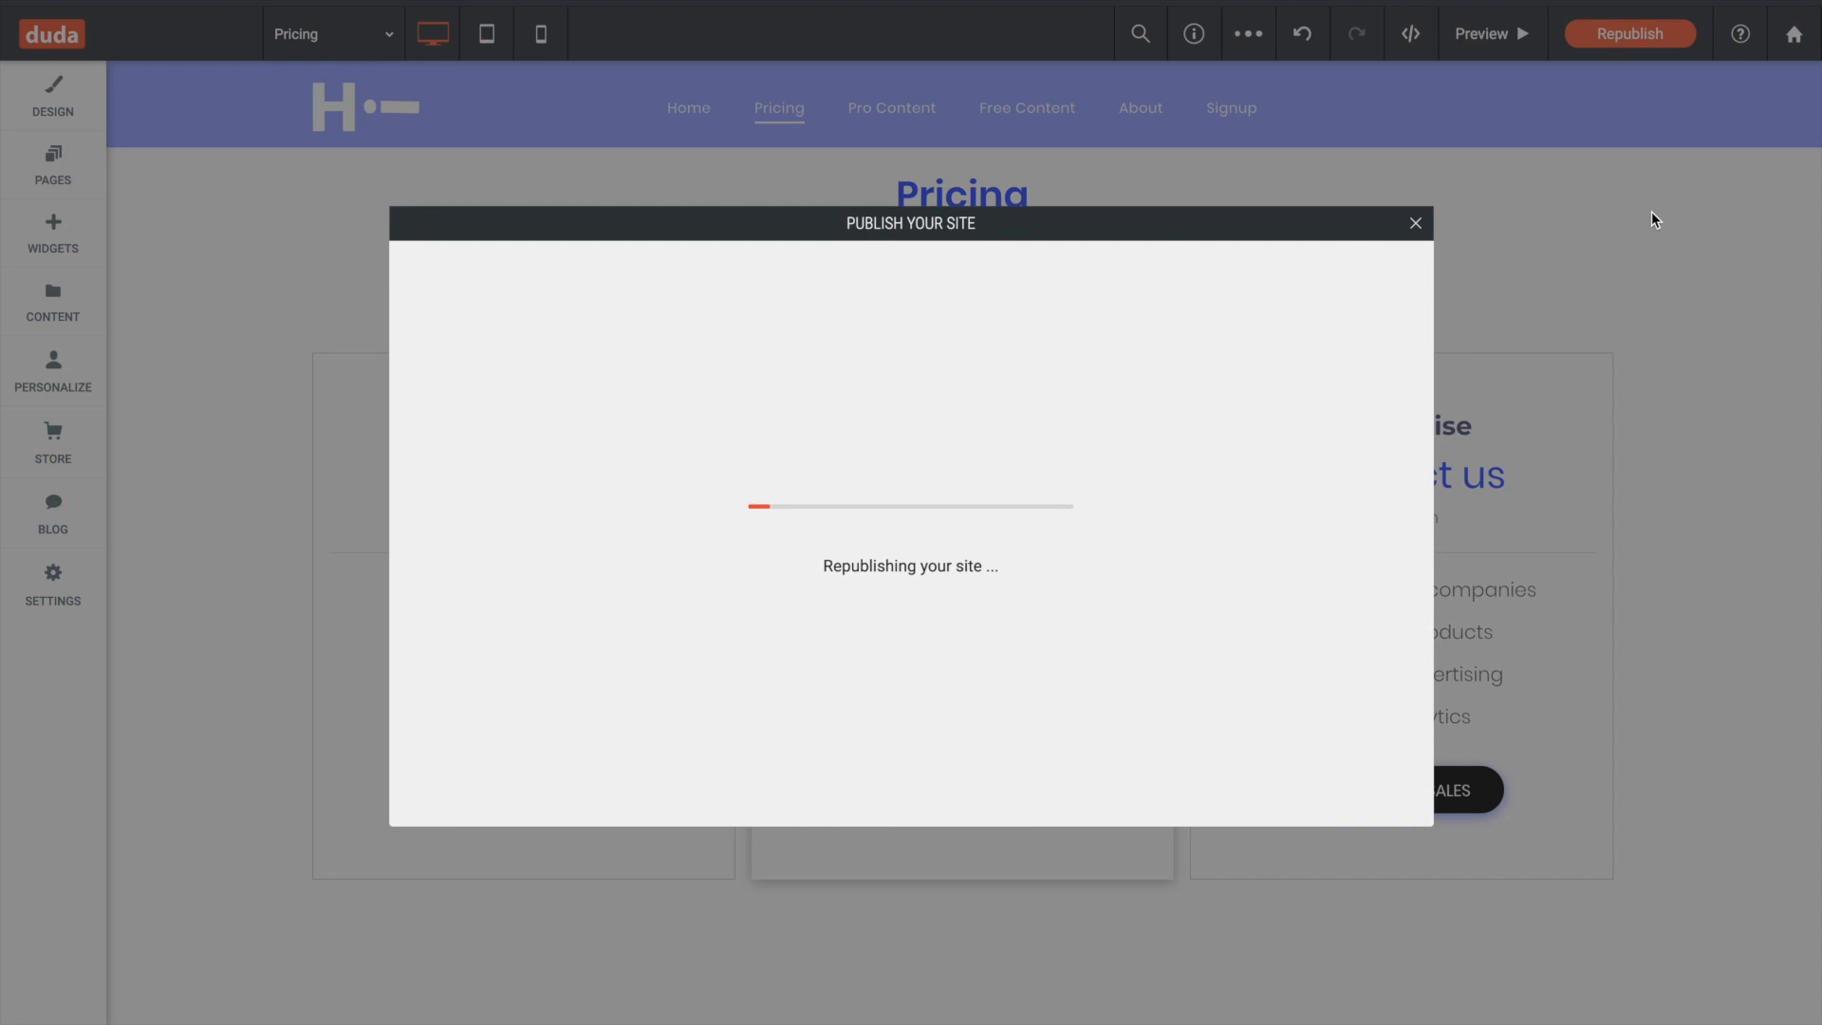
{"action": "left_click", "coordinate": [1419, 230]}
{"action": "key", "text": "ctrl+Right"}
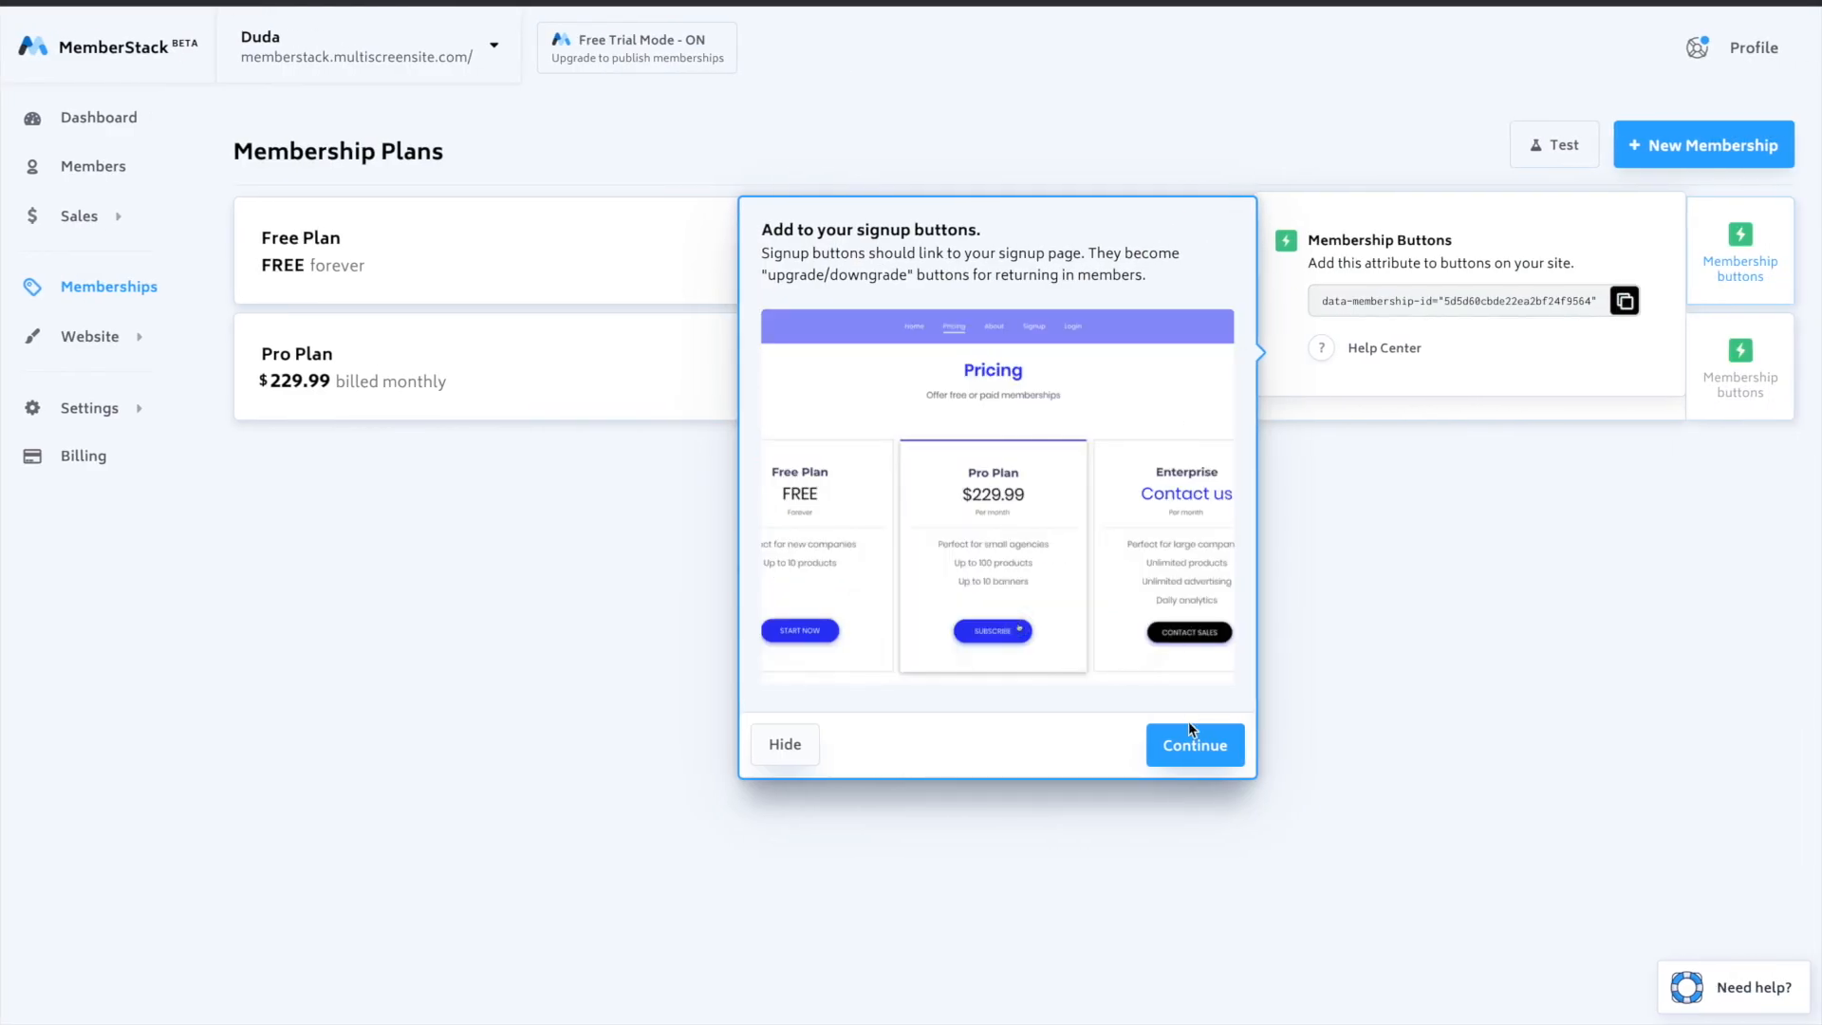
- Continue the membership button guide and test the "pricing" page for the Free and Pro Plan buttons
{"action": "left_click", "coordinate": [1191, 726]}
{"action": "left_click", "coordinate": [1557, 148]}
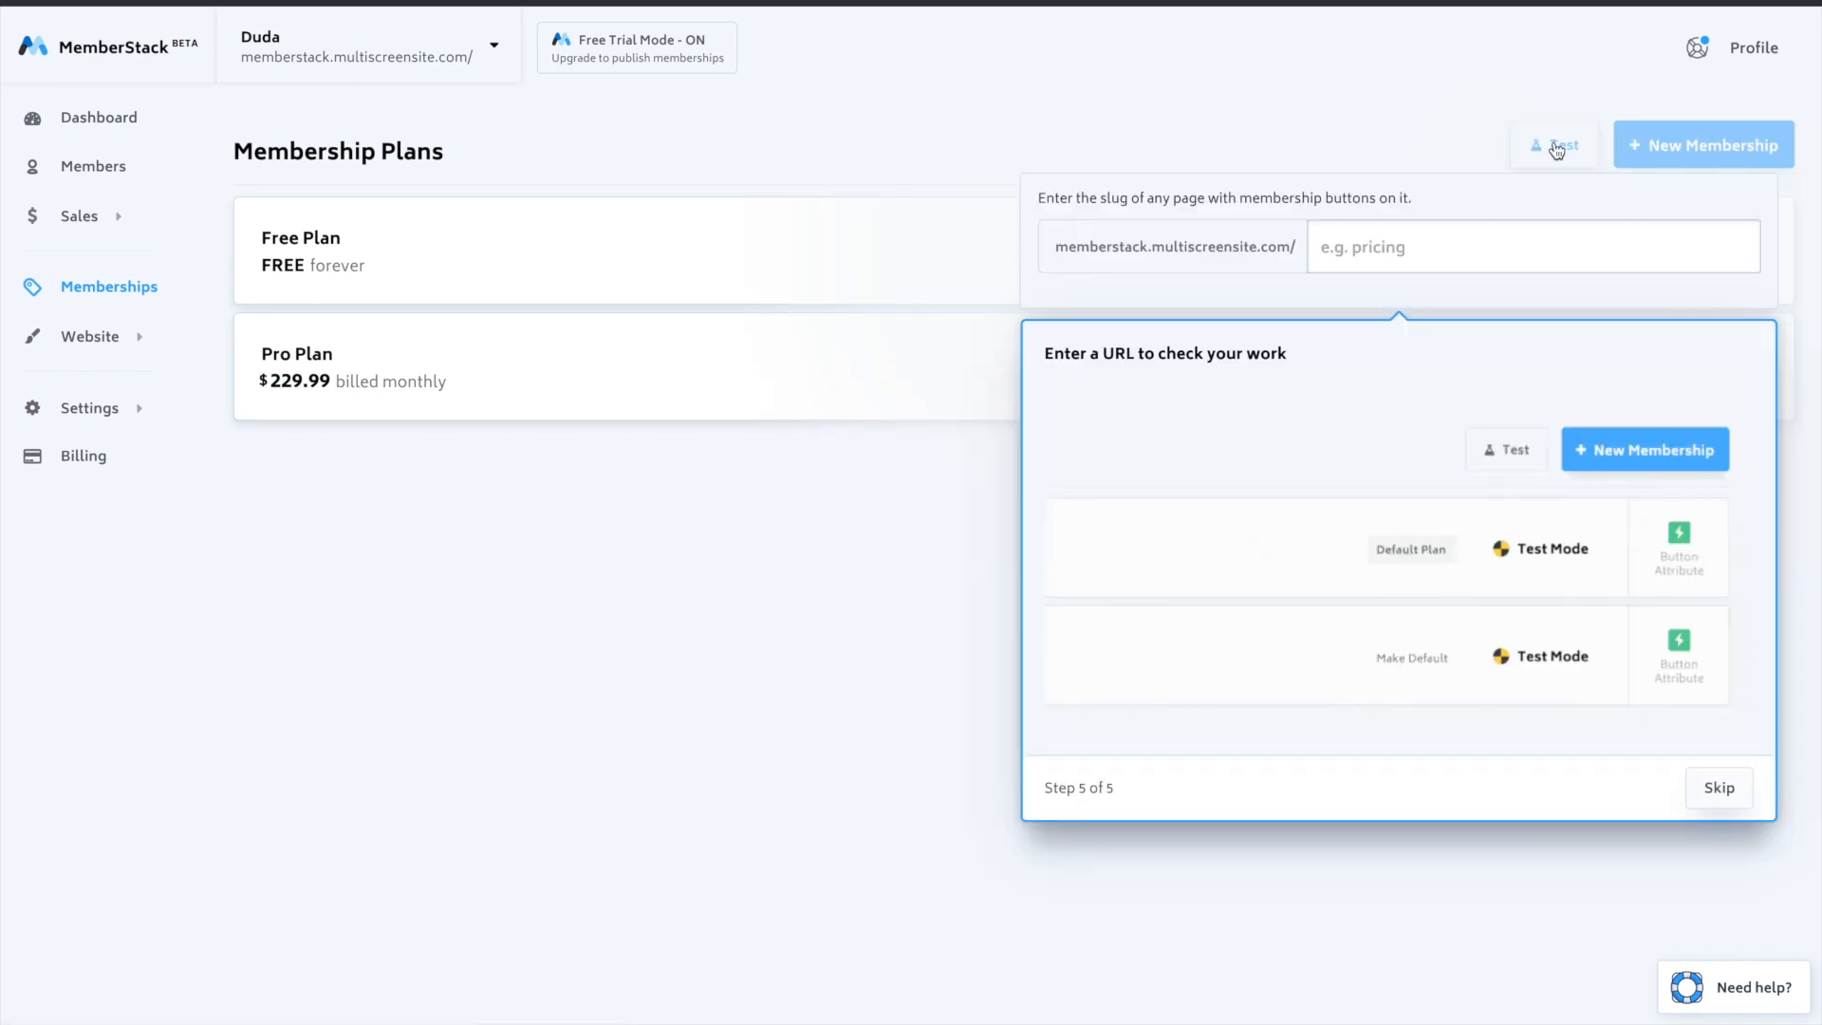
{"action": "left_click", "coordinate": [1444, 258]}
{"action": "type", "text": "pricing"}
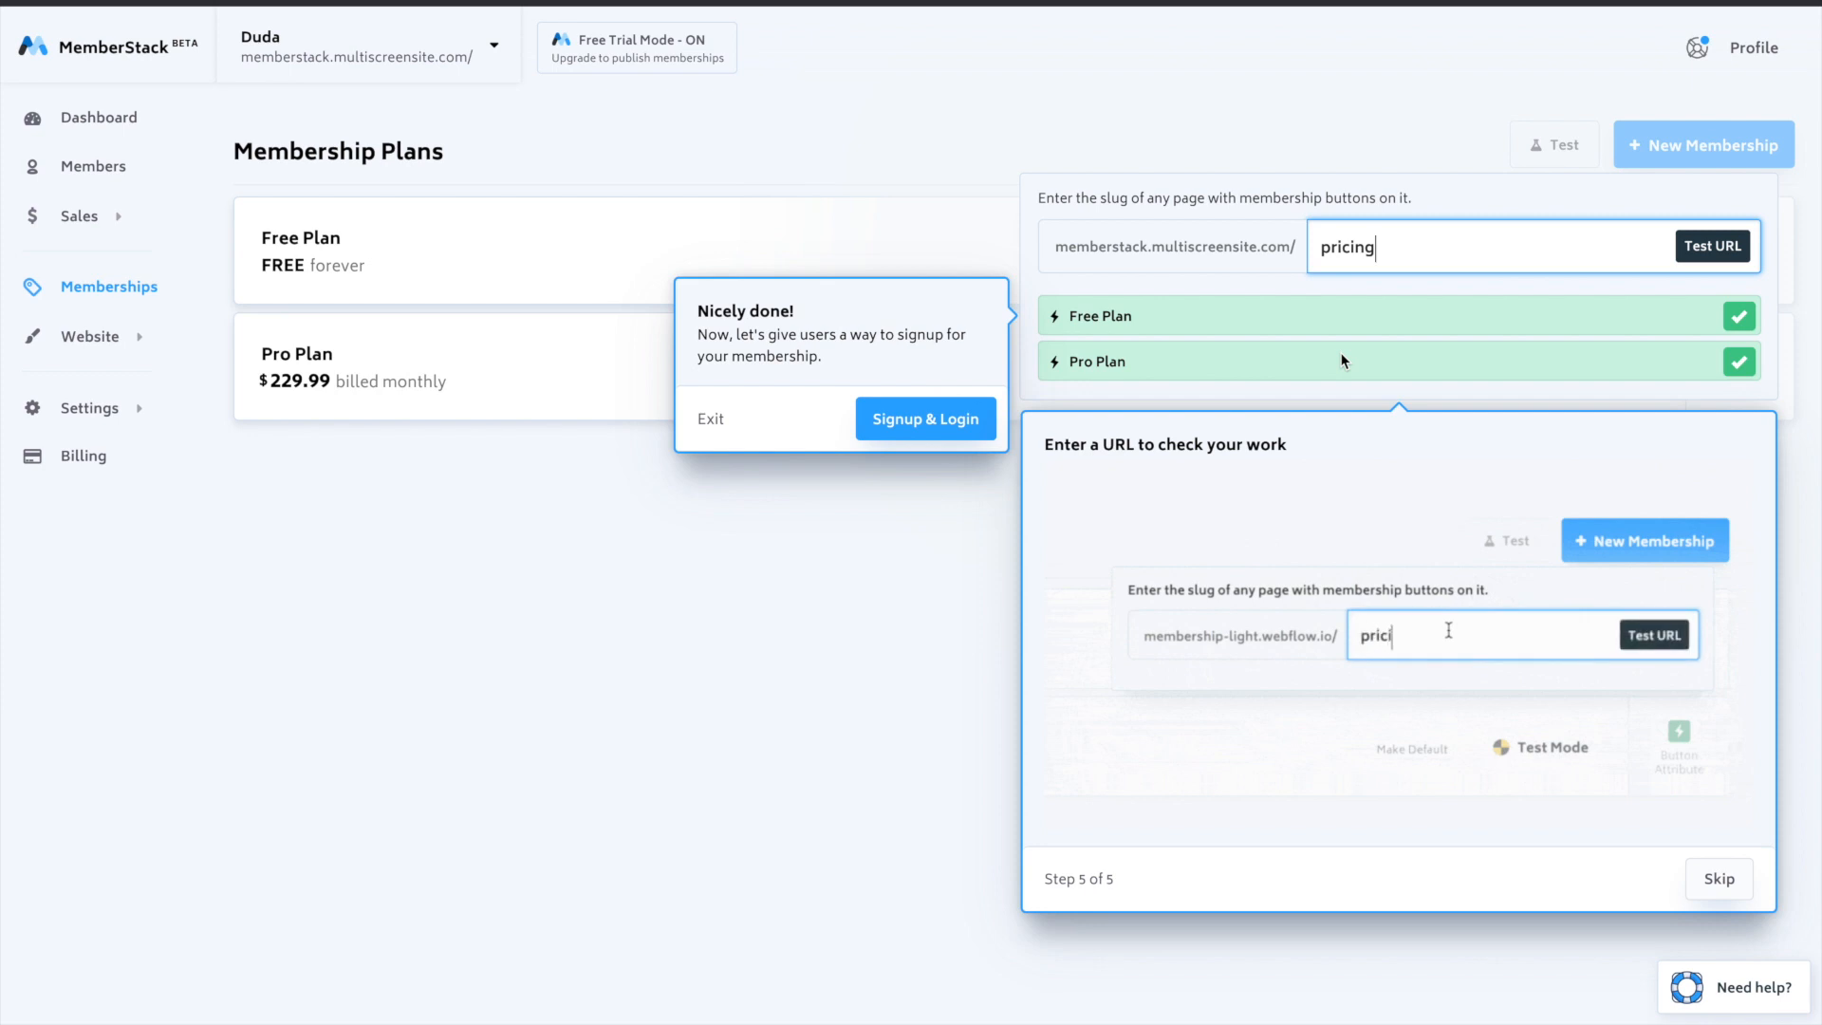
- Continue to the Signup & Login setup and set the signup page URL to "signup"
{"action": "left_click", "coordinate": [947, 417]}
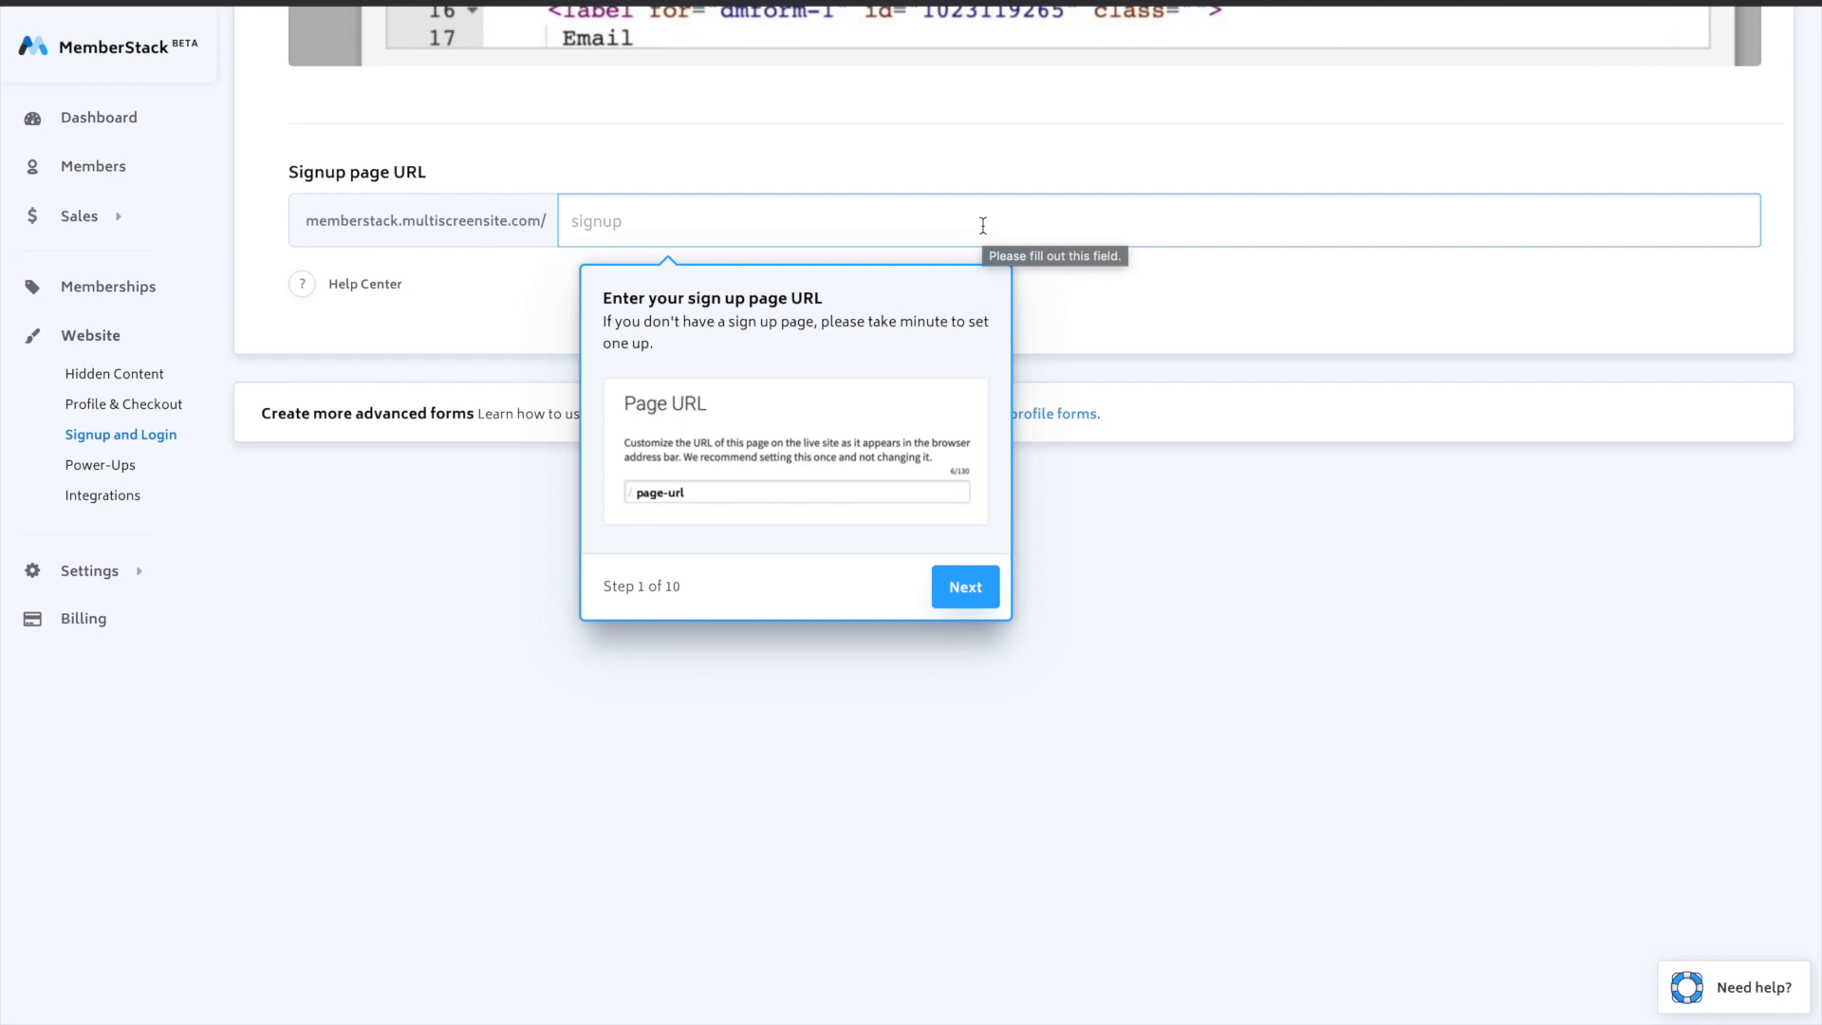
{"action": "left_click", "coordinate": [983, 225]}
{"action": "type", "text": "signup"}
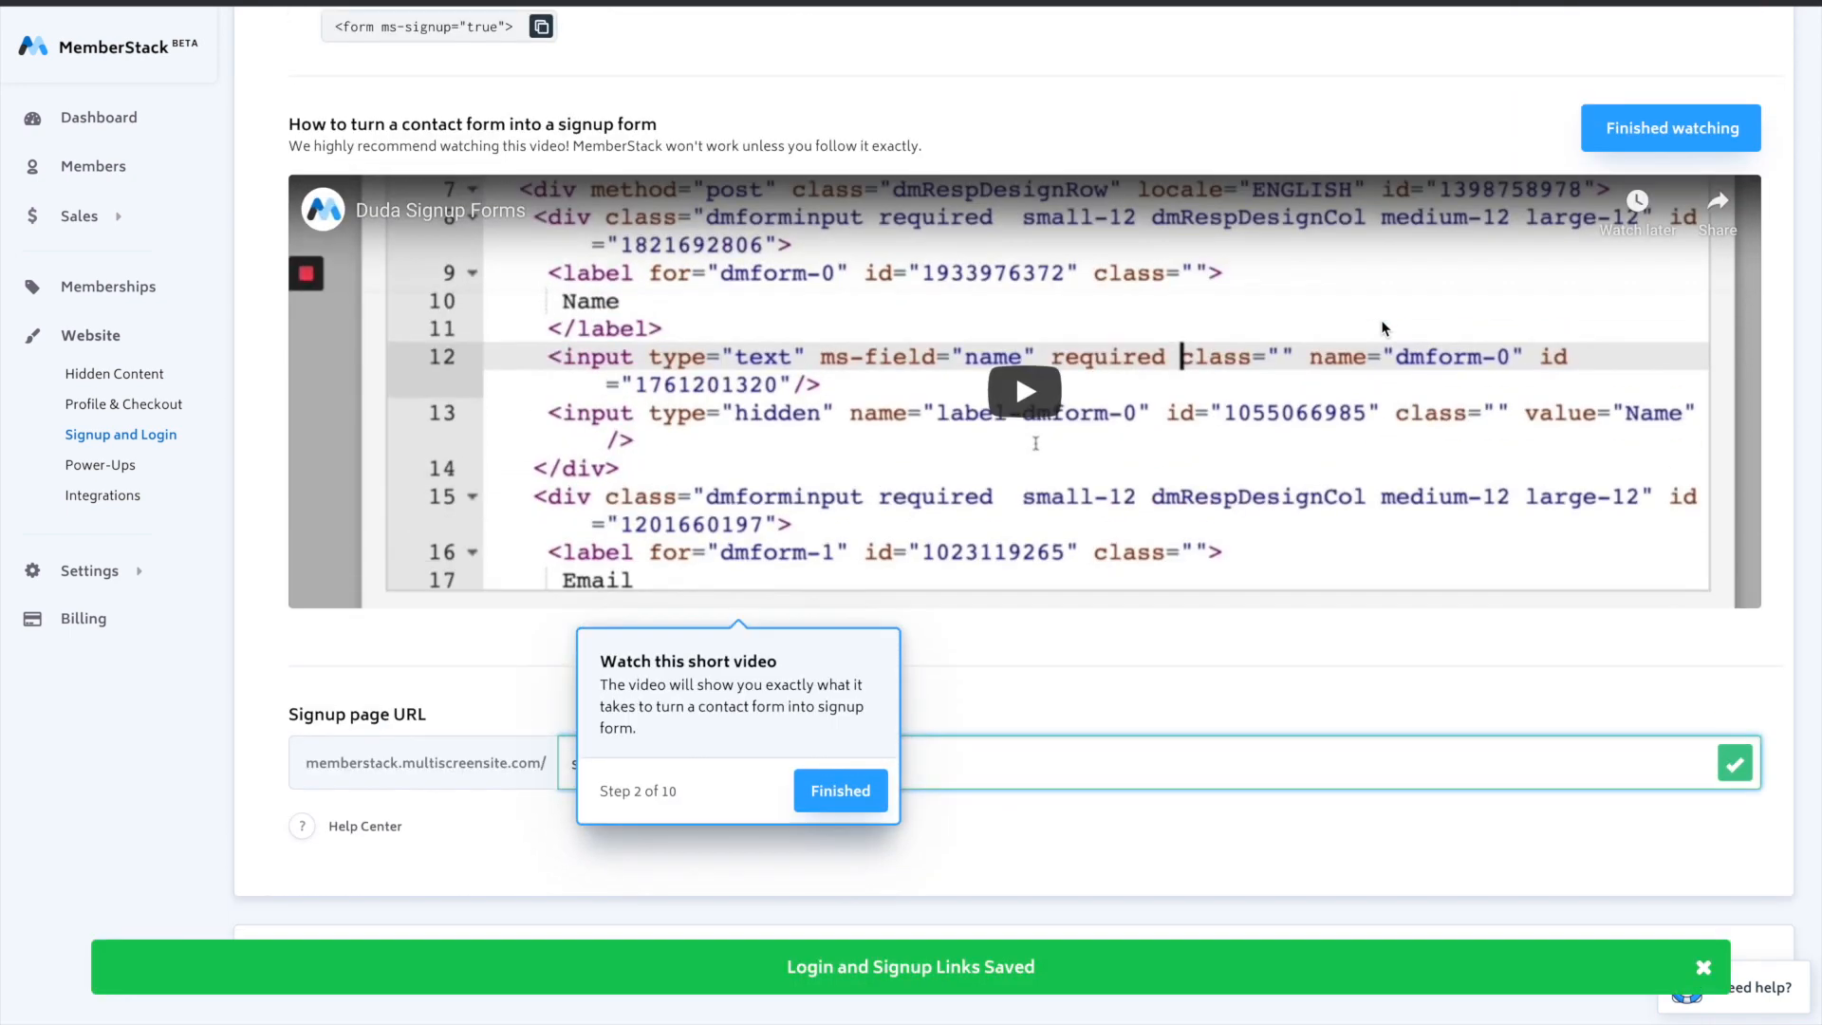
- Mark the Duda Signup Forms video as finished and copy the signup form attribute <form ms-signup="true">
{"action": "scroll", "coordinate": [1386, 330], "scroll_direction": "up", "scroll_amount": 1}
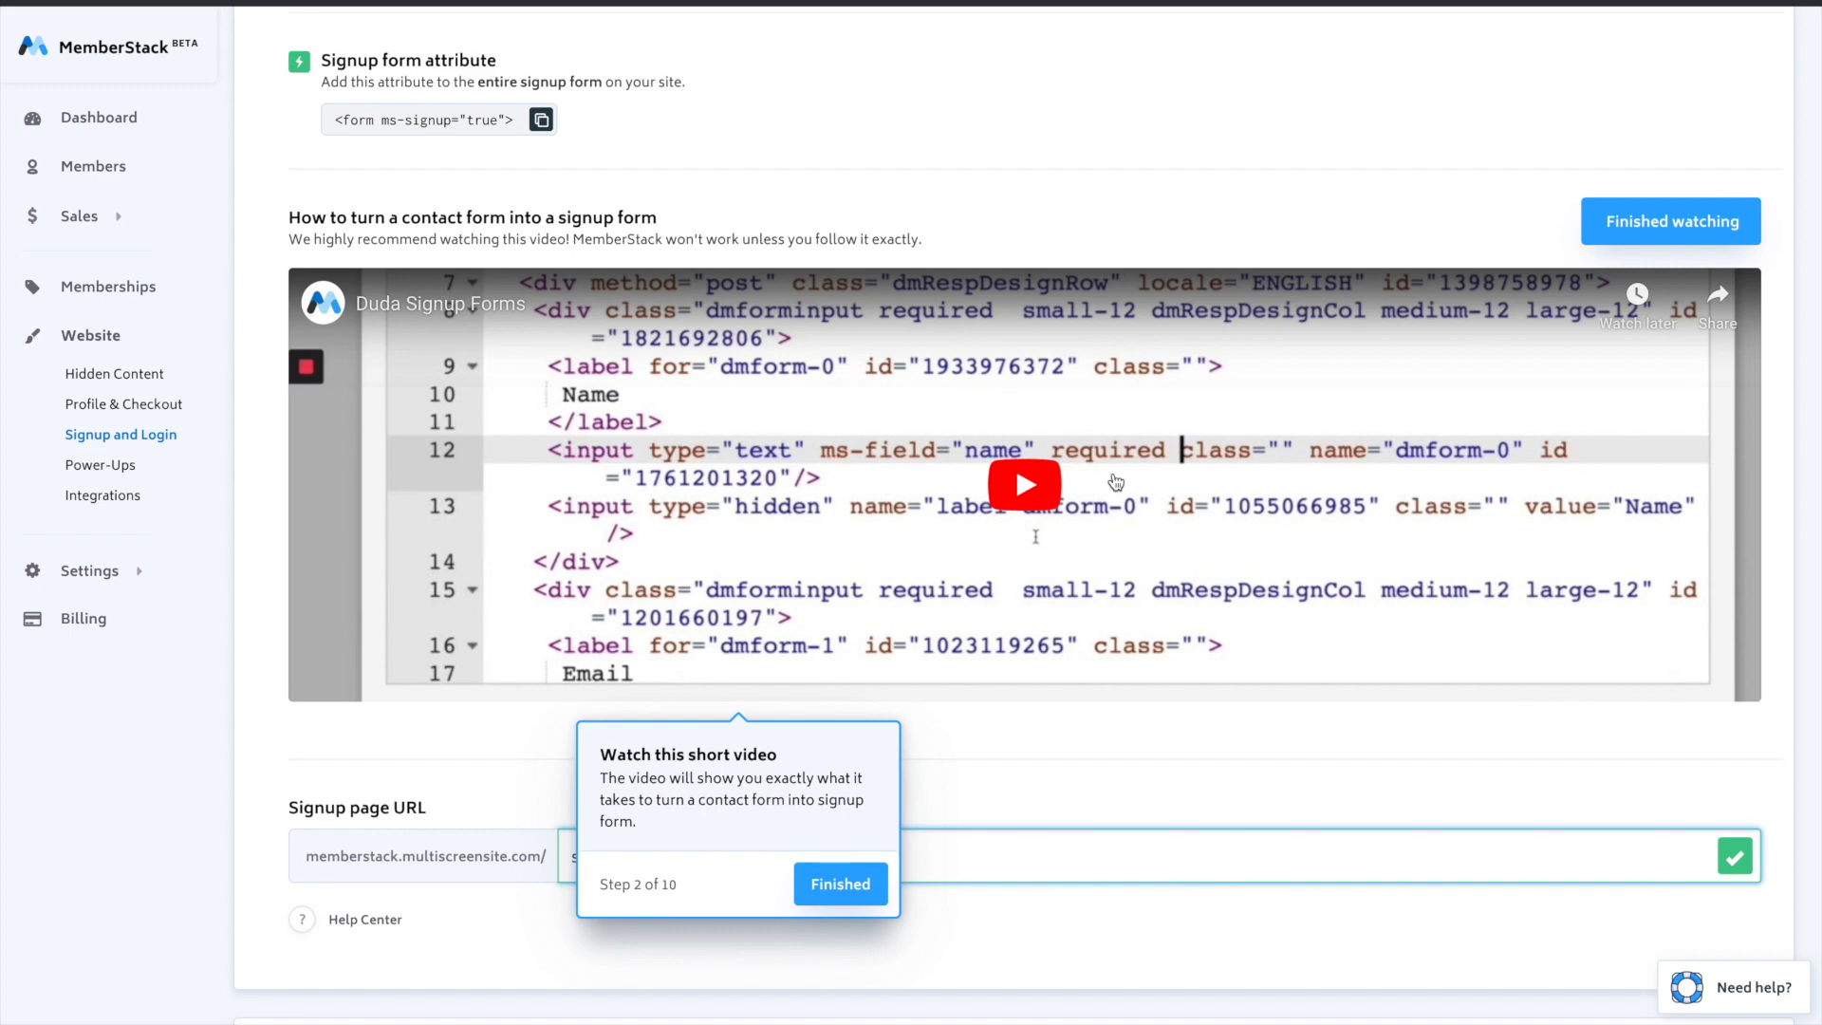
{"action": "left_click", "coordinate": [838, 885]}
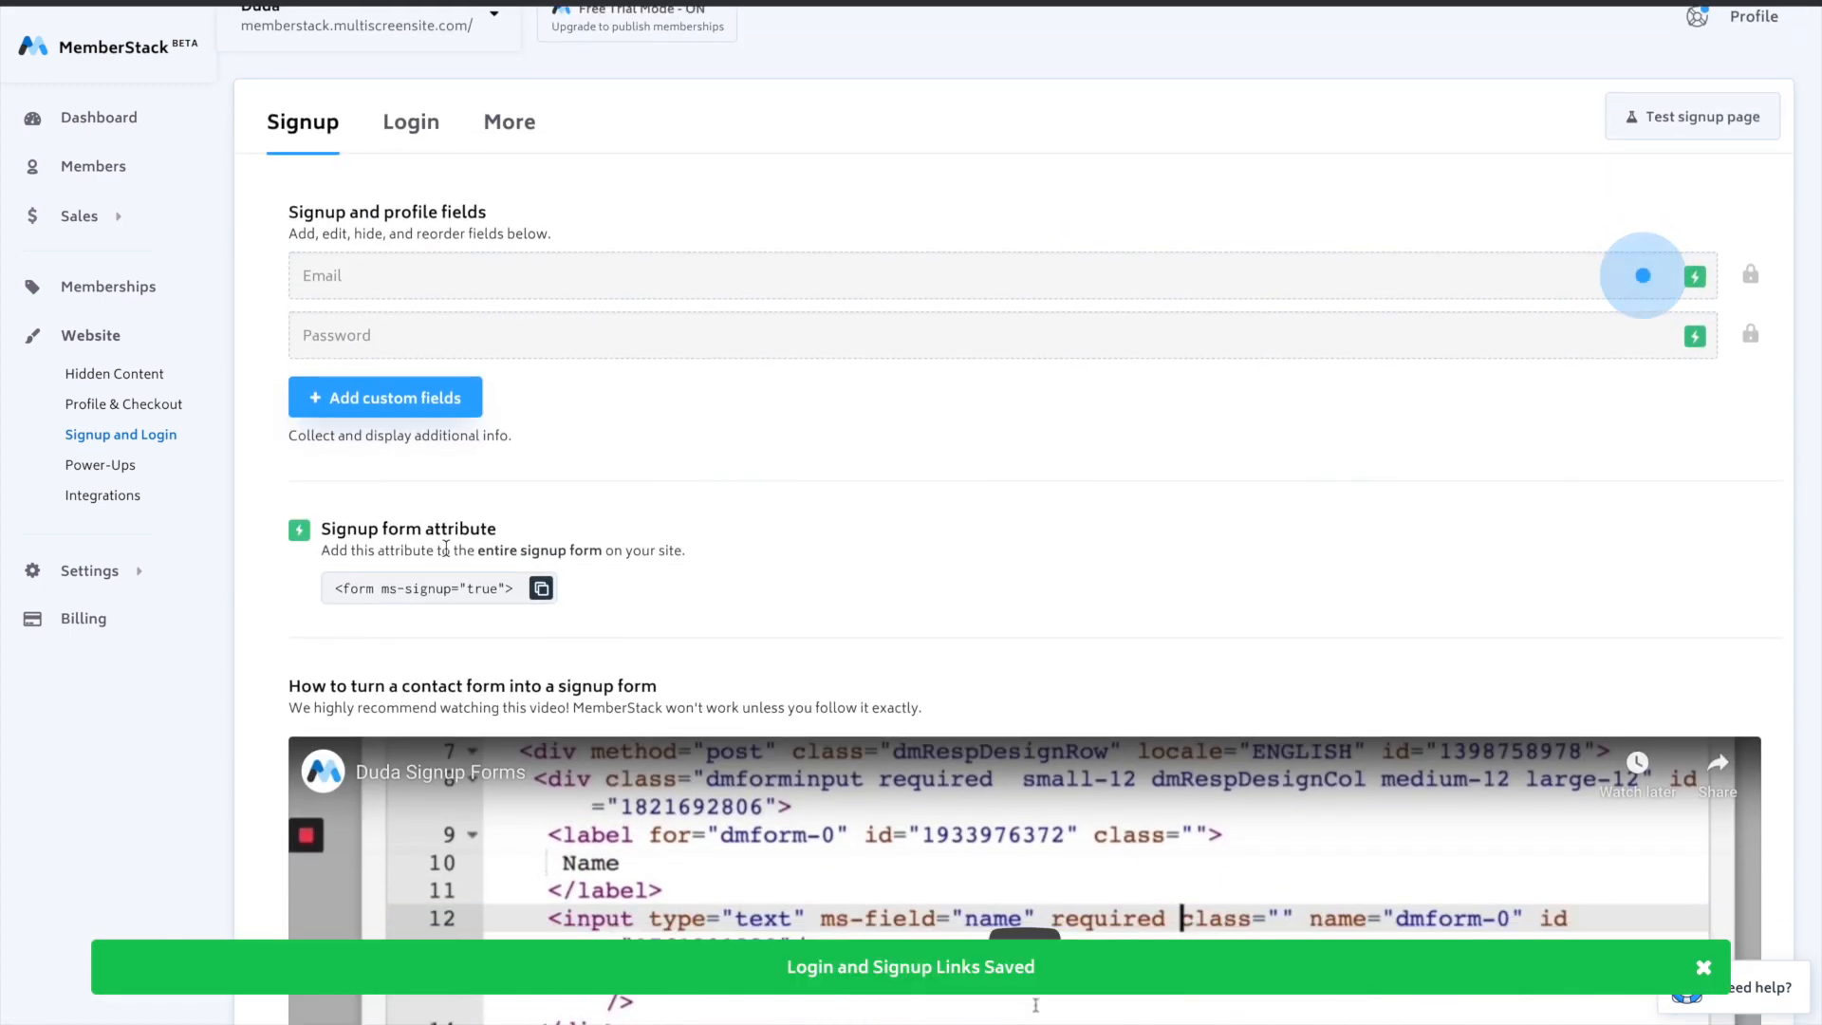
{"action": "scroll", "coordinate": [463, 597], "scroll_direction": "down", "scroll_amount": 1}
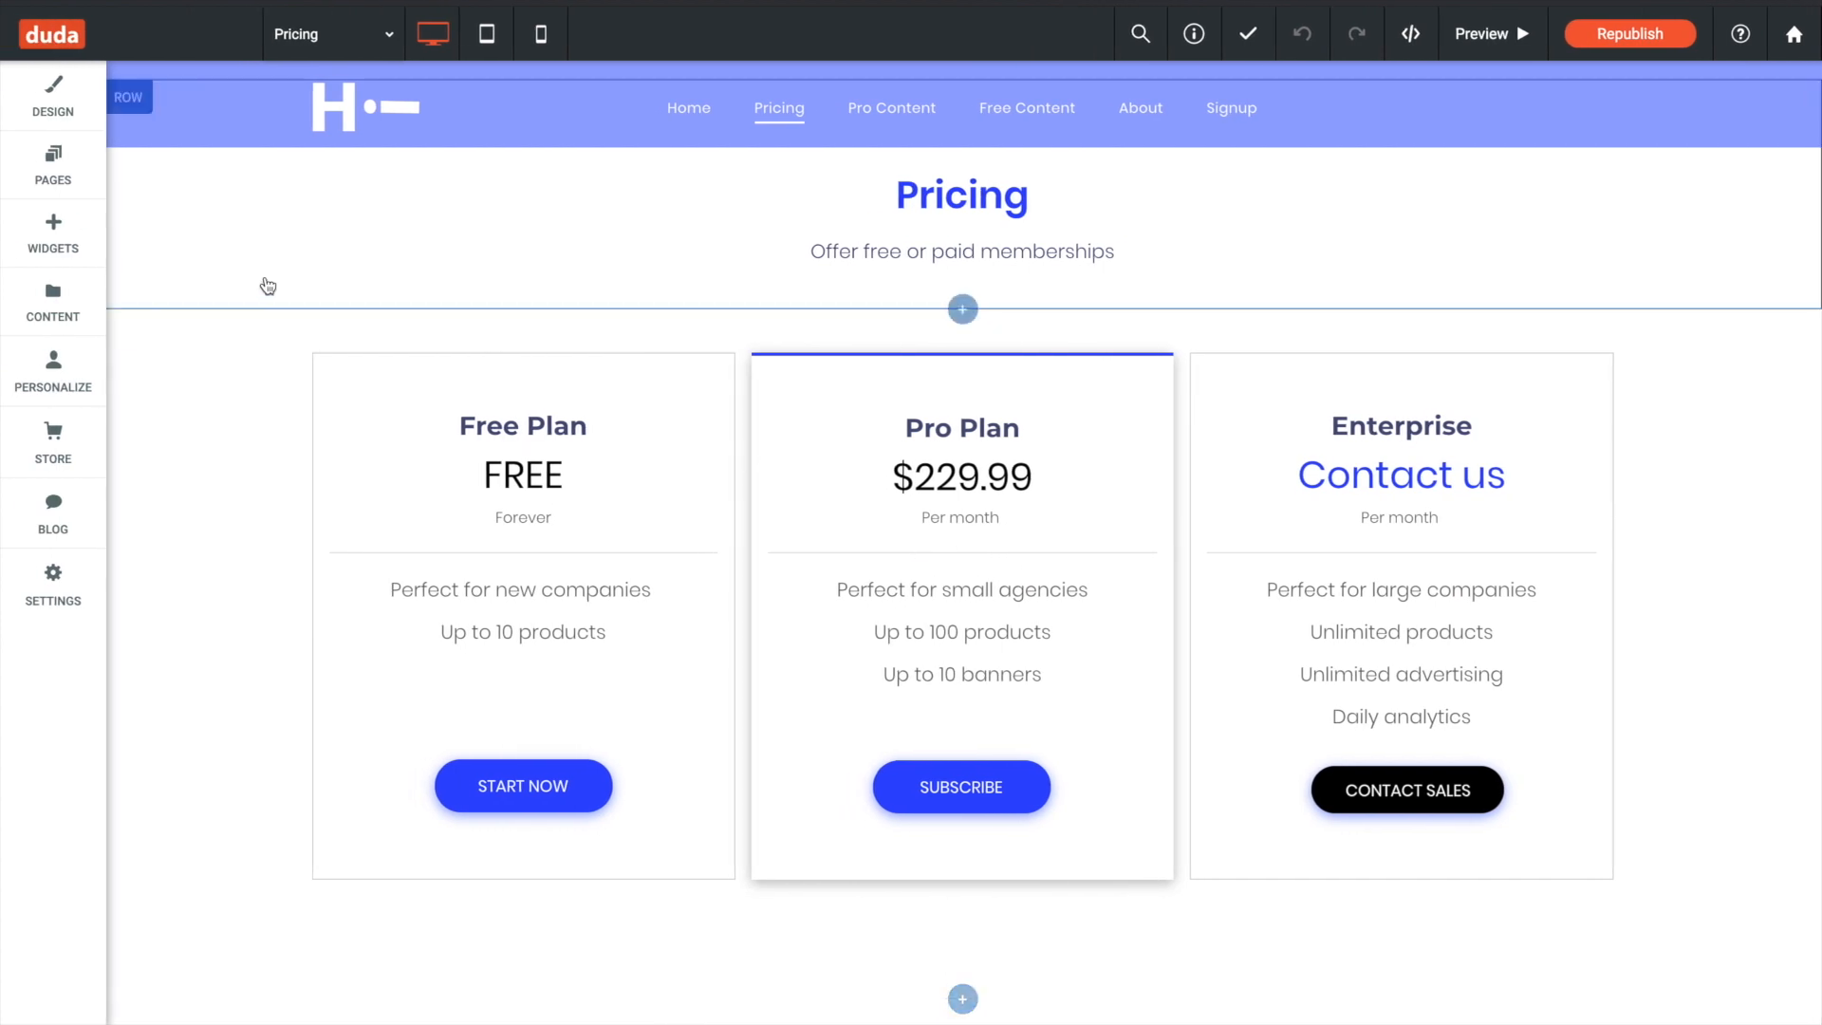
- Switch to Duda, open the Signup page's contact form settings, and review the Password field's options
{"action": "left_click", "coordinate": [33, 180]}
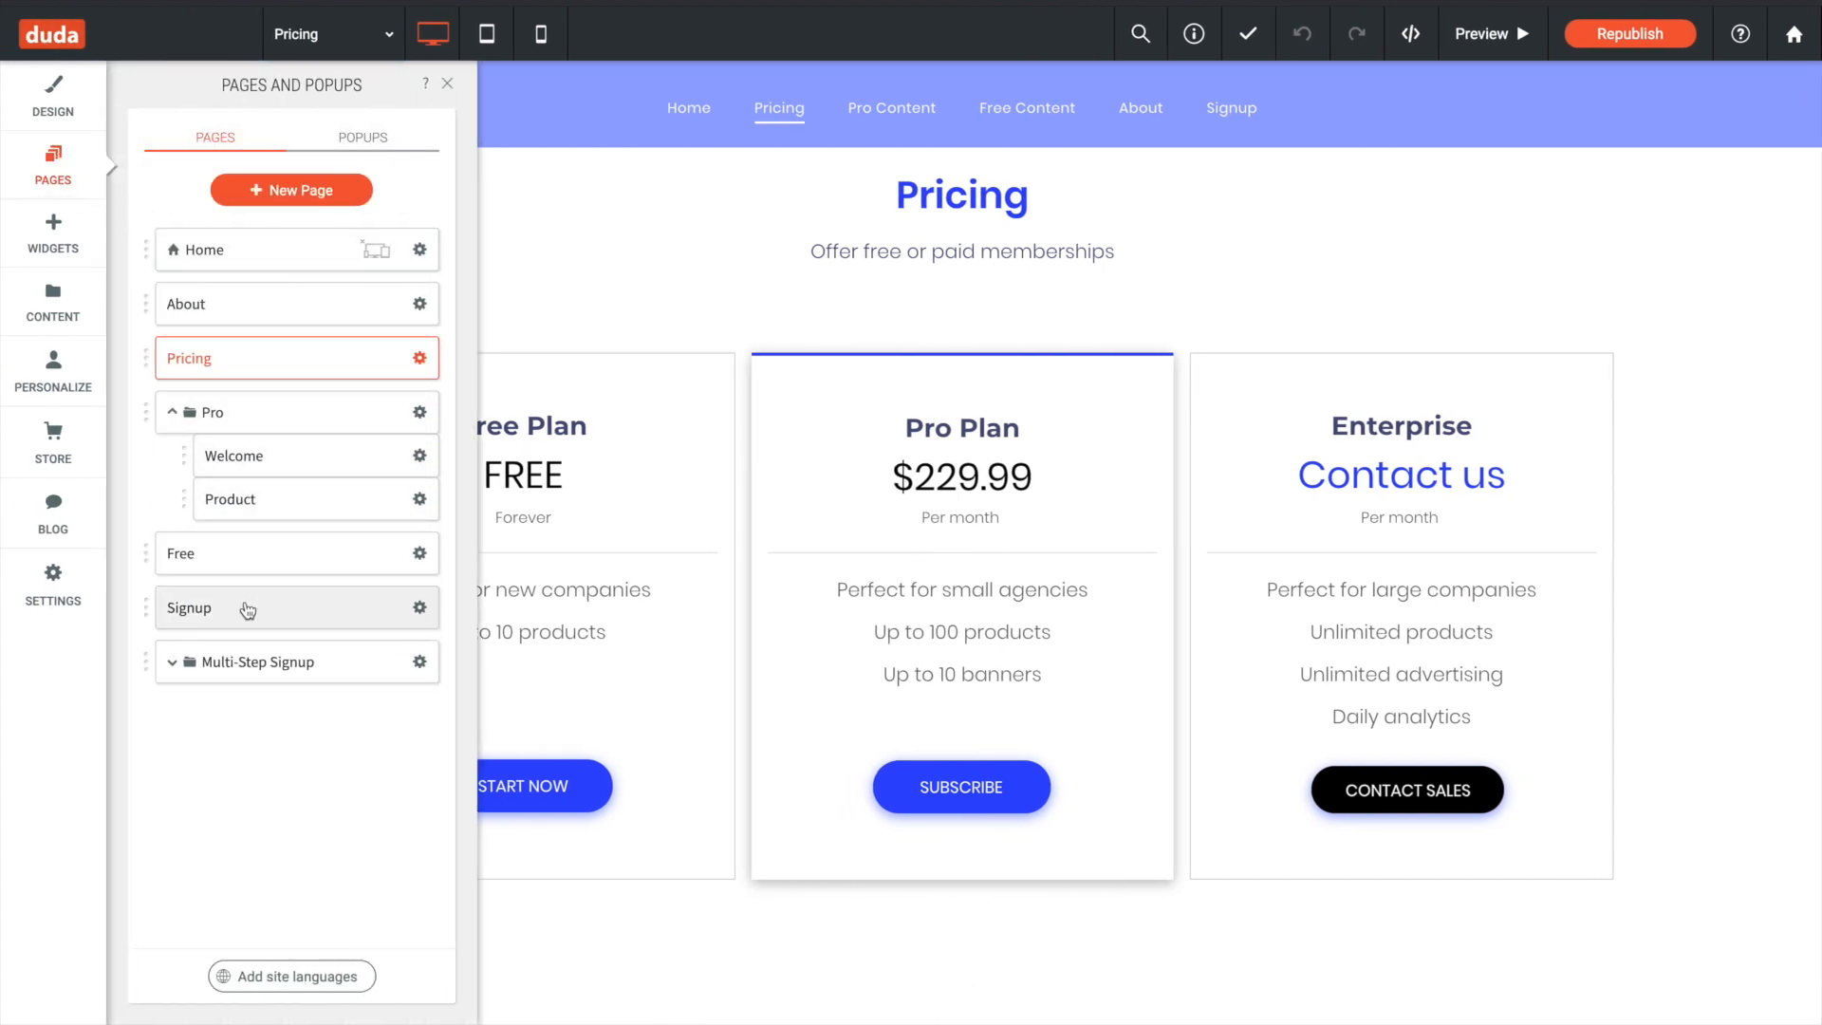
{"action": "left_click", "coordinate": [247, 608]}
{"action": "left_click", "coordinate": [1187, 382]}
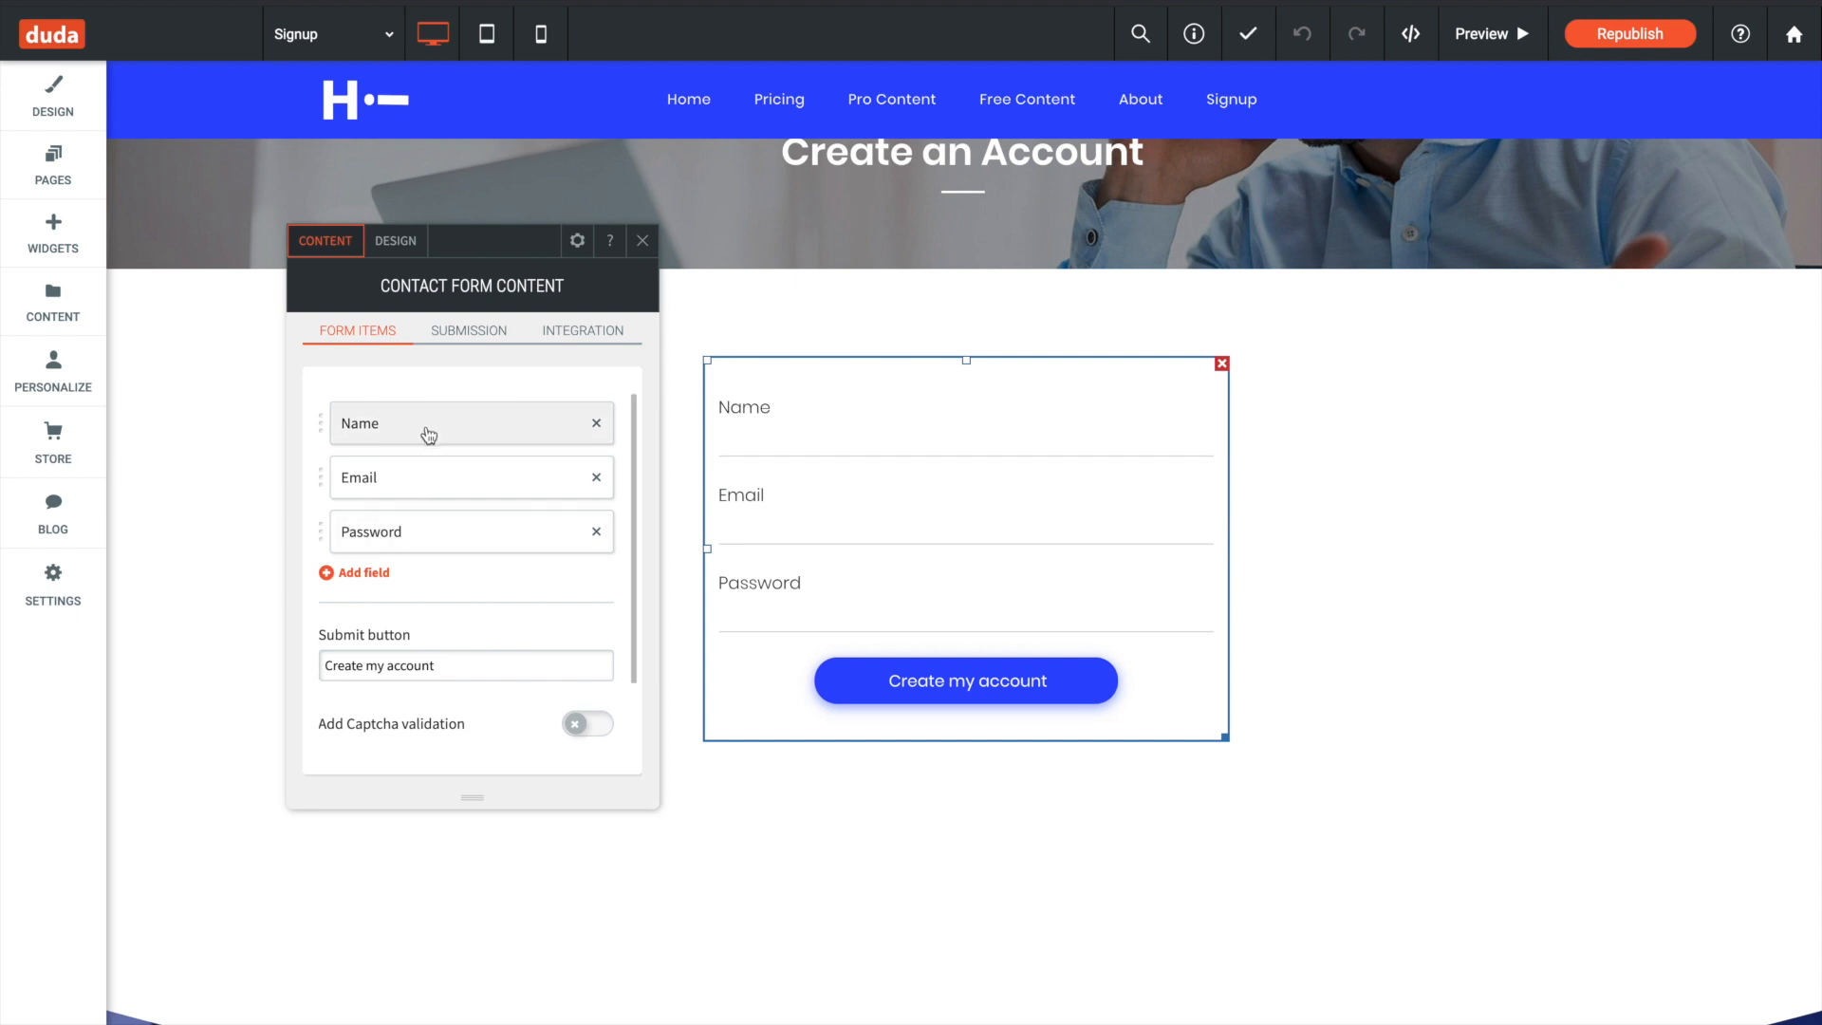
{"action": "left_click", "coordinate": [464, 538]}
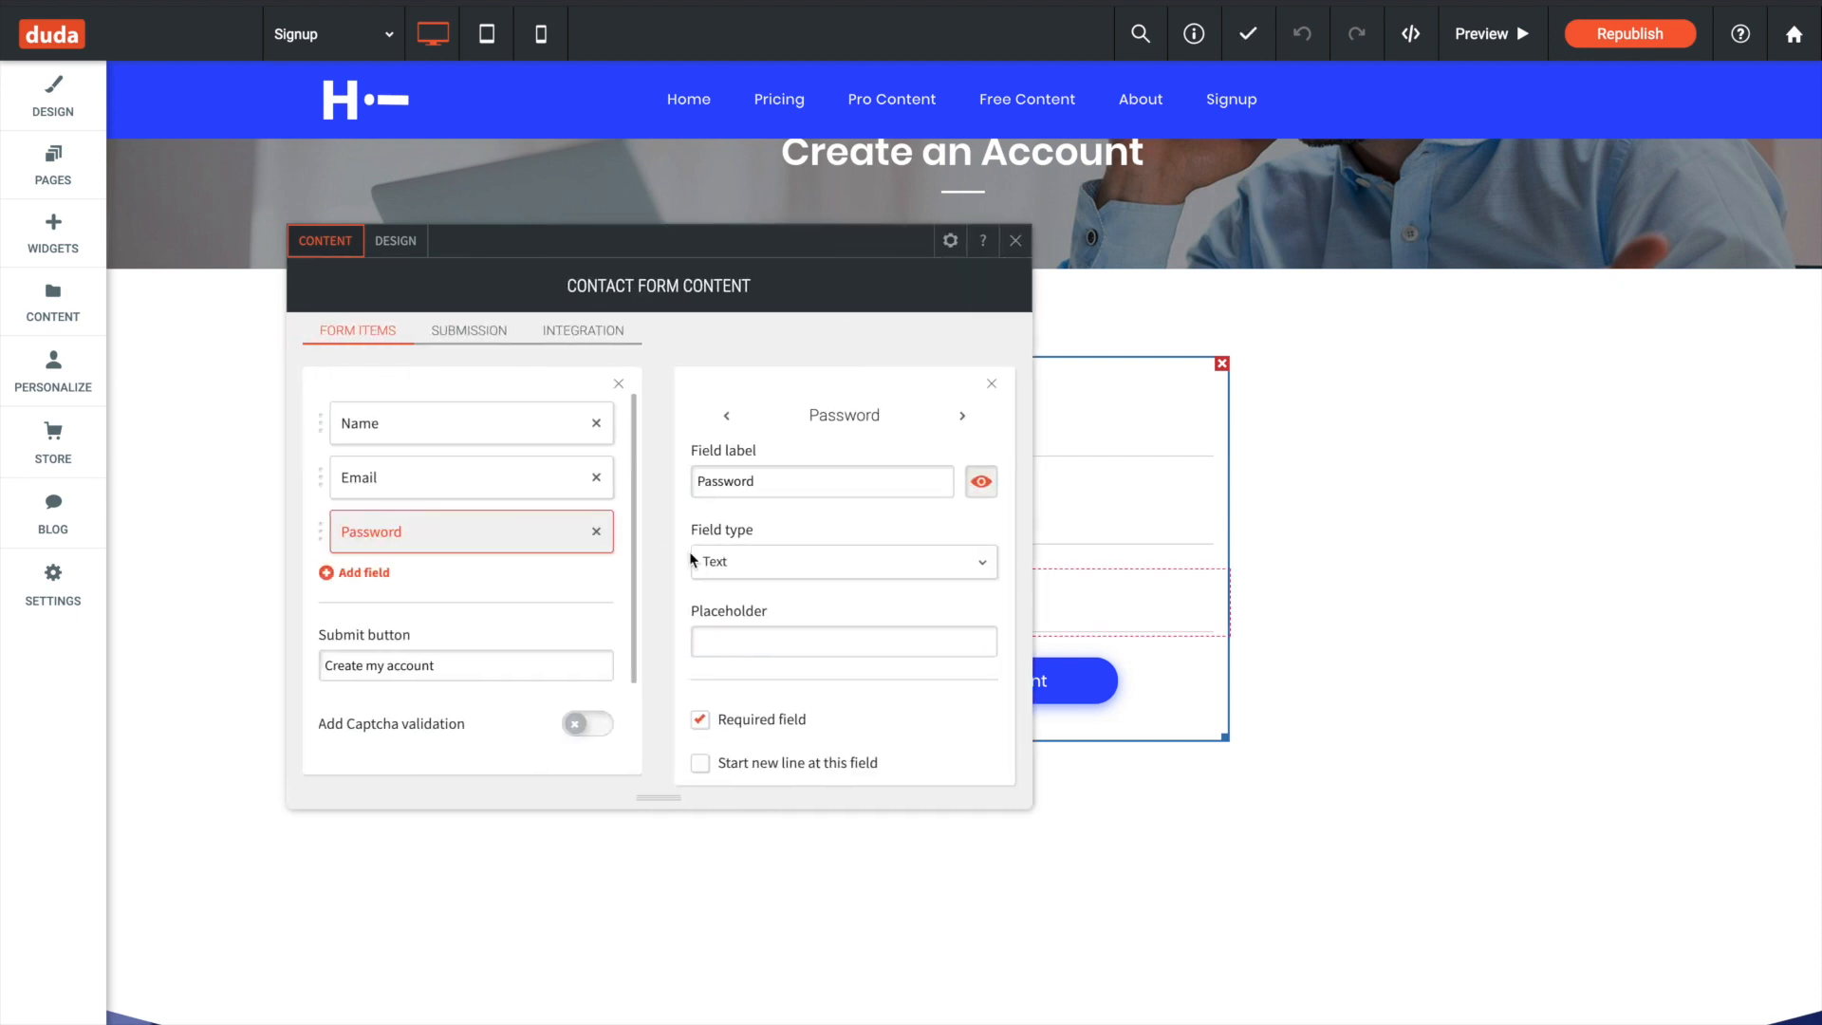
{"action": "scroll", "coordinate": [756, 550], "scroll_direction": "down", "scroll_amount": 1}
{"action": "scroll", "coordinate": [757, 541], "scroll_direction": "up", "scroll_amount": 1}
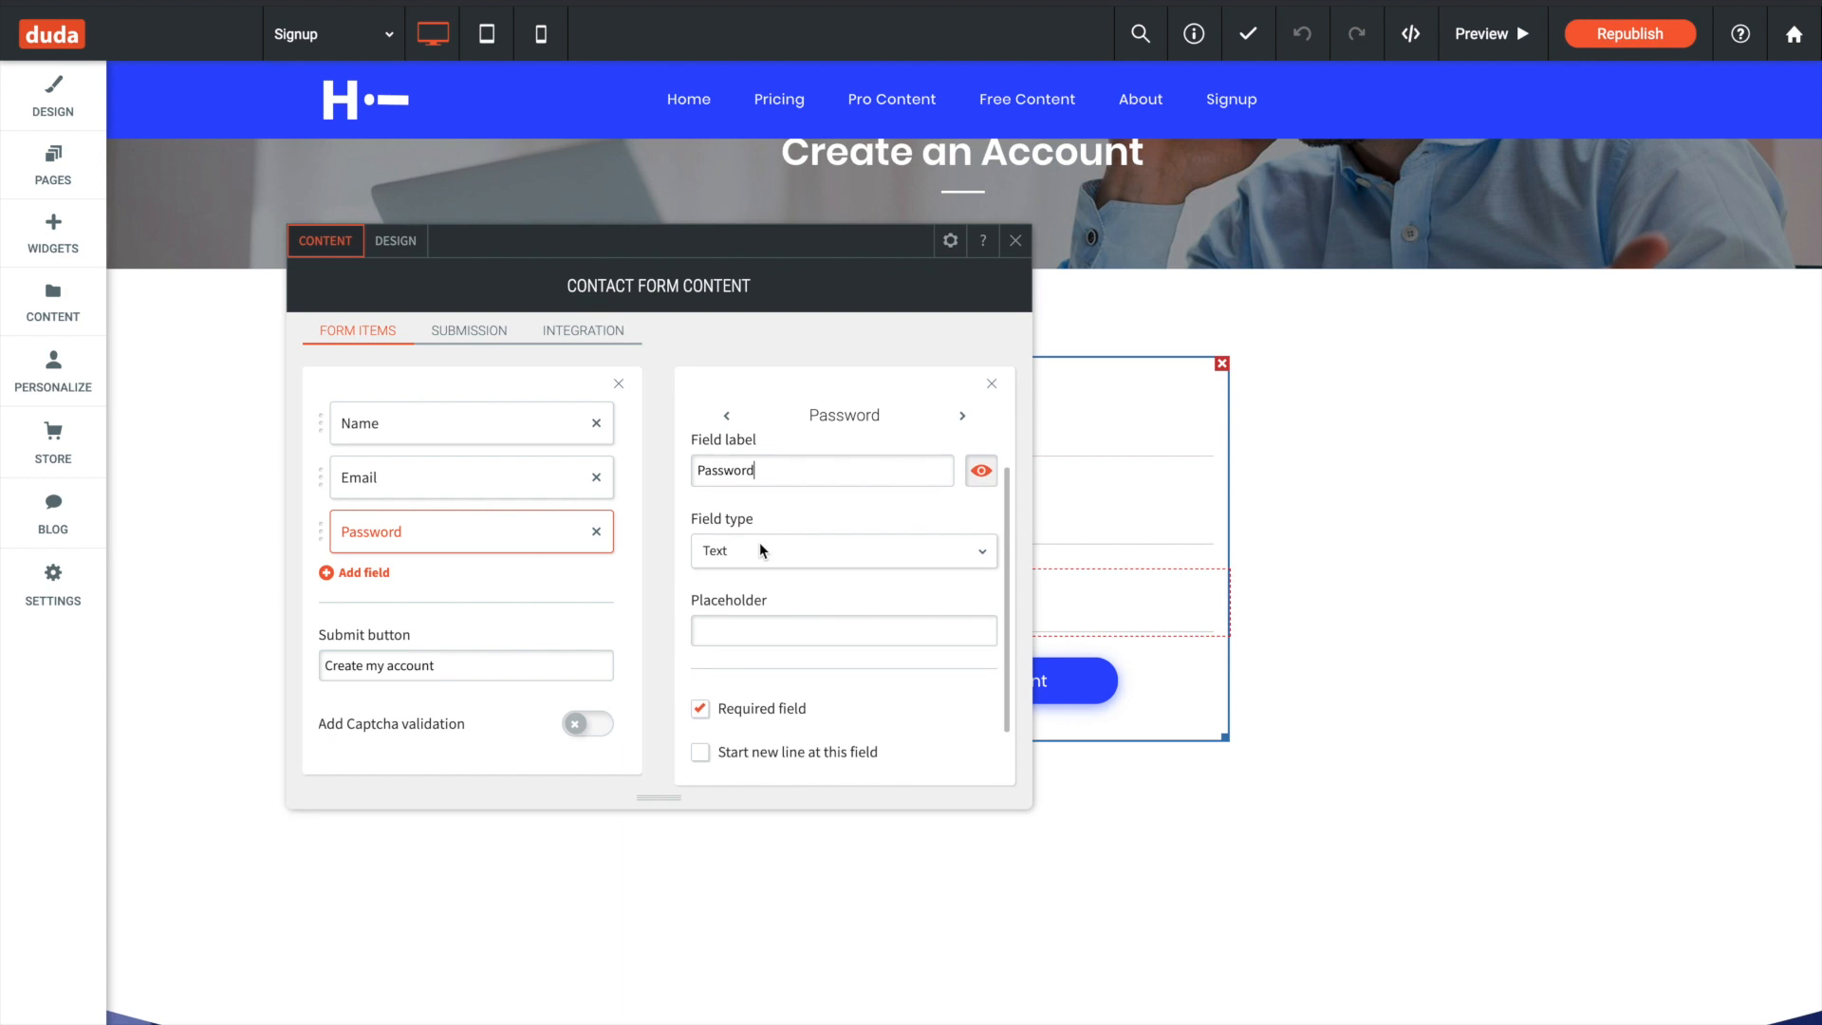
- Open the contact form's HTML and change its opening and closing form tags to div tags
{"action": "left_click", "coordinate": [950, 240]}
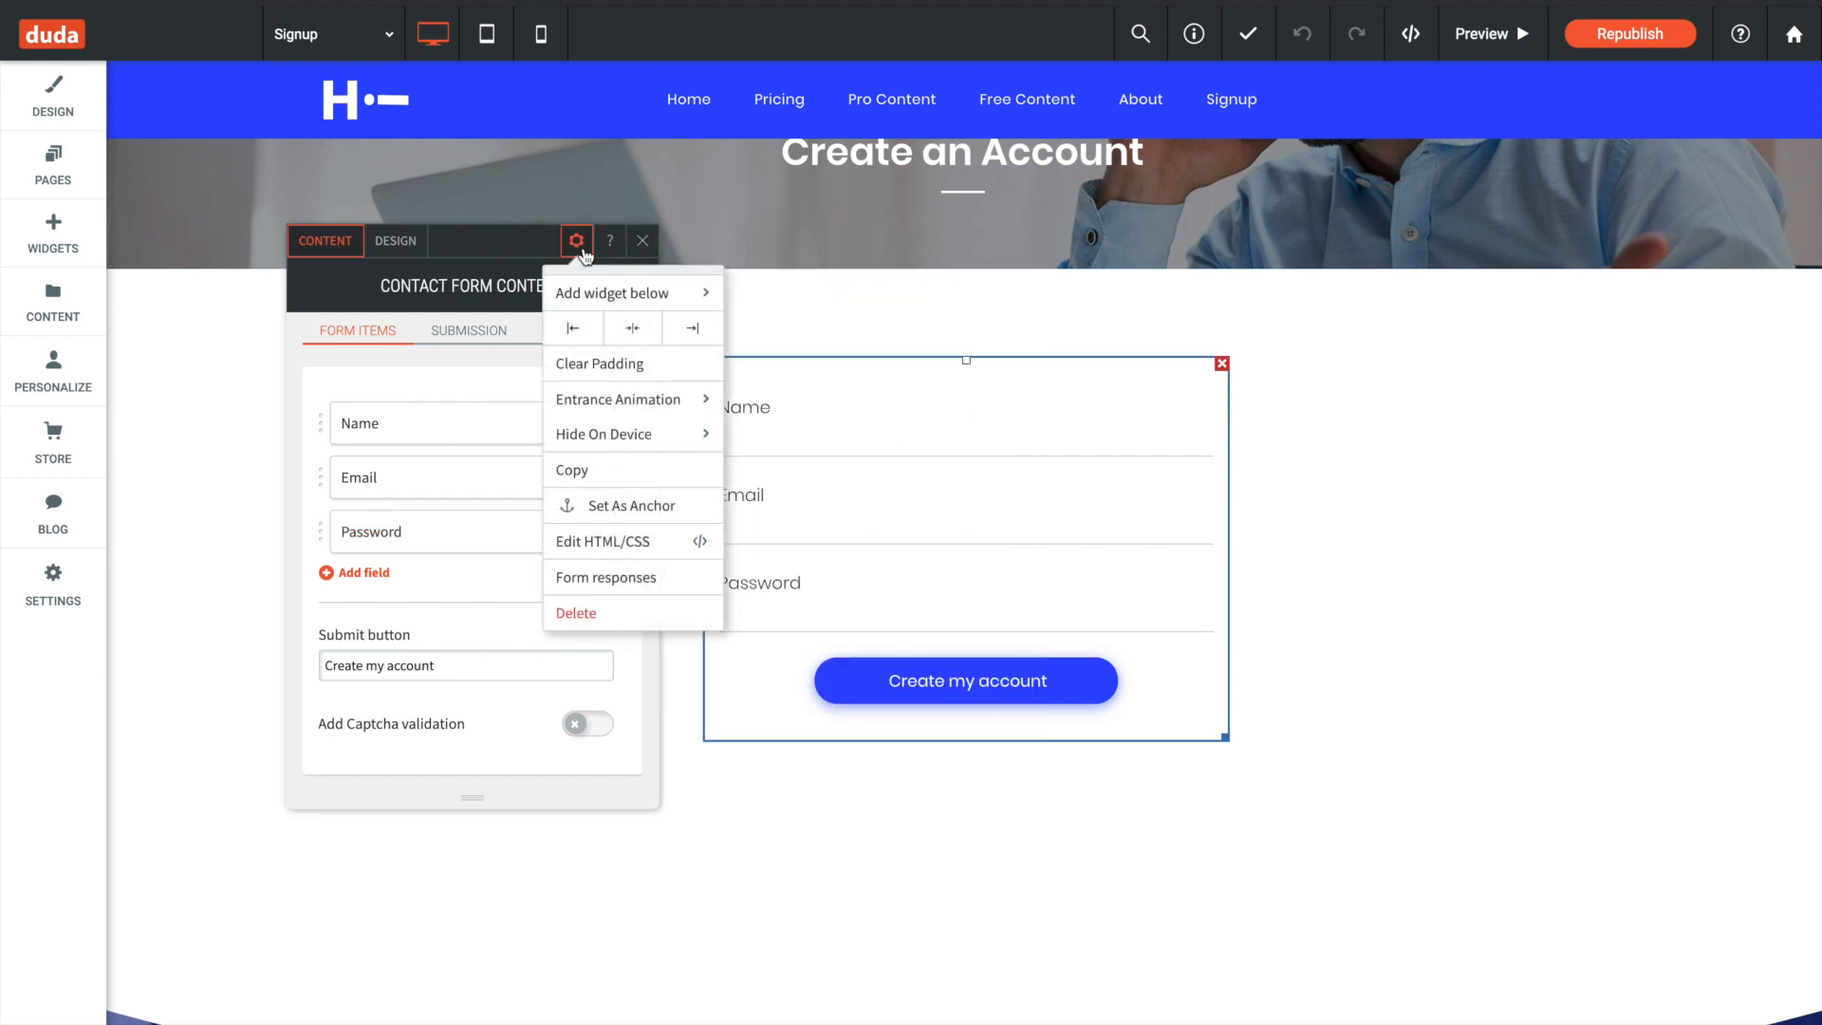
{"action": "left_click", "coordinate": [630, 541]}
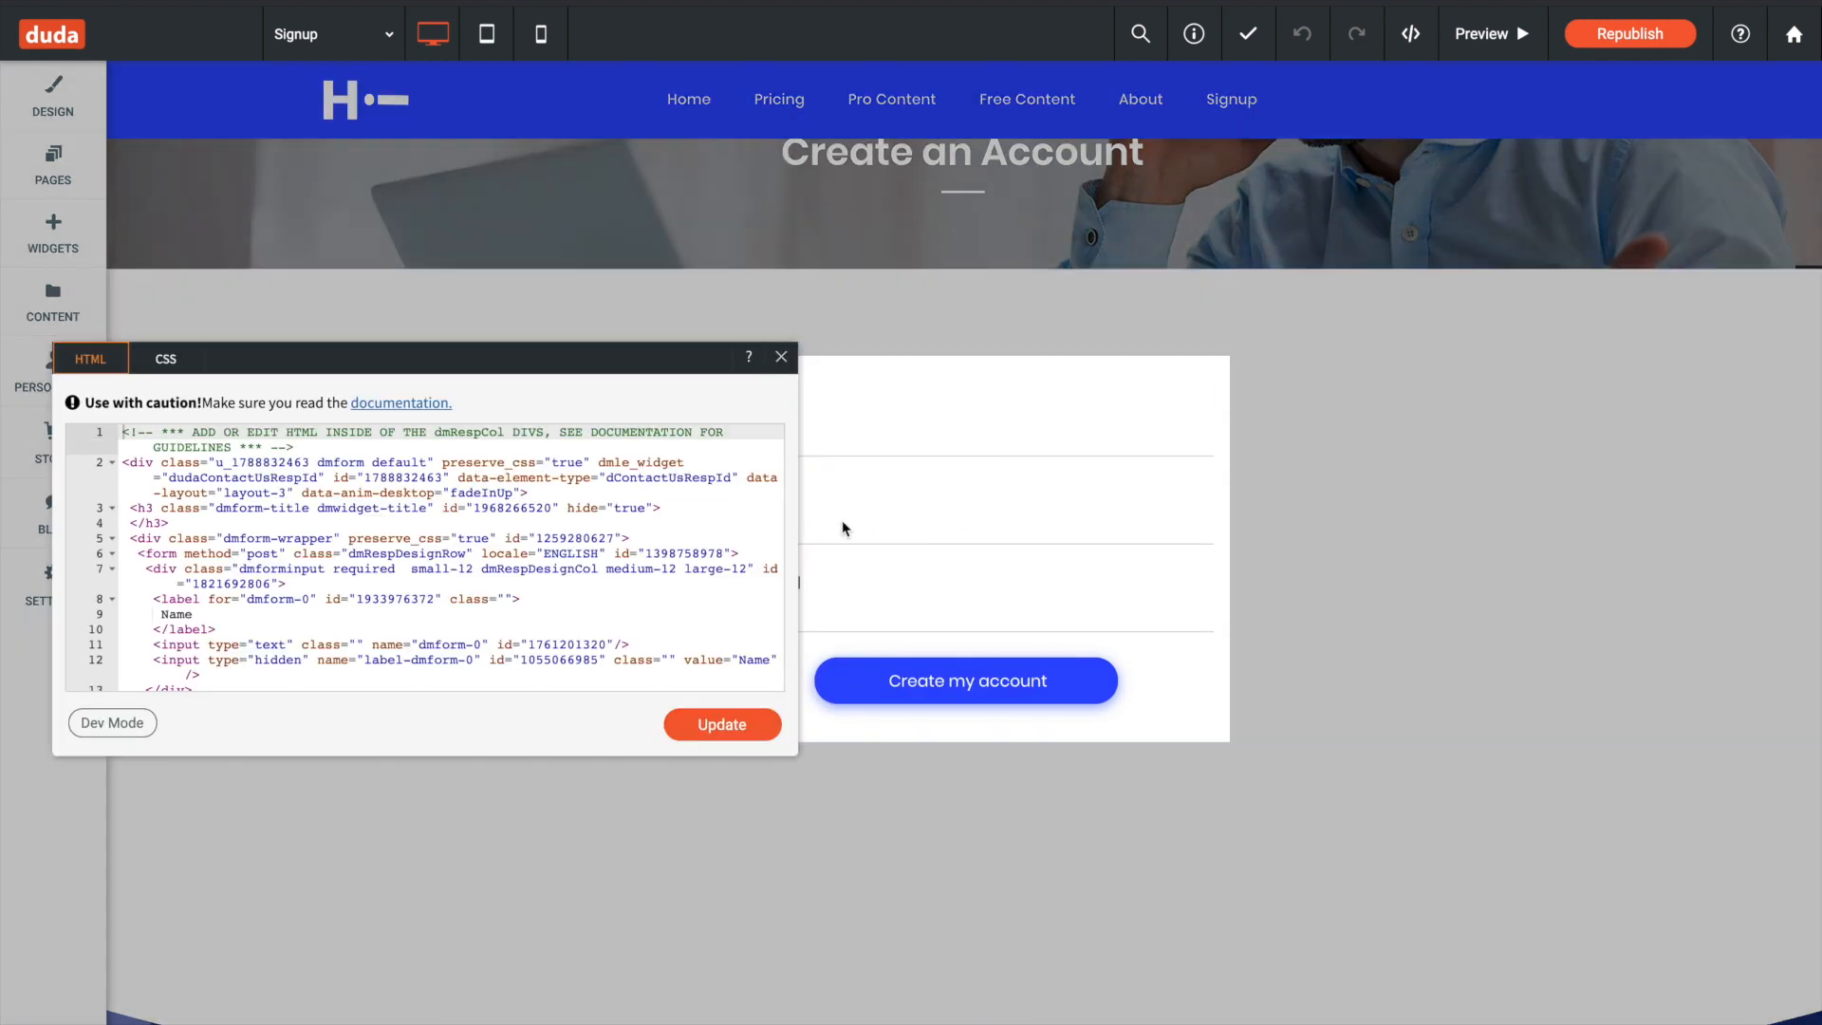
{"action": "left_click_drag", "start_coordinate": [736, 357], "coordinate": [1175, 358]}
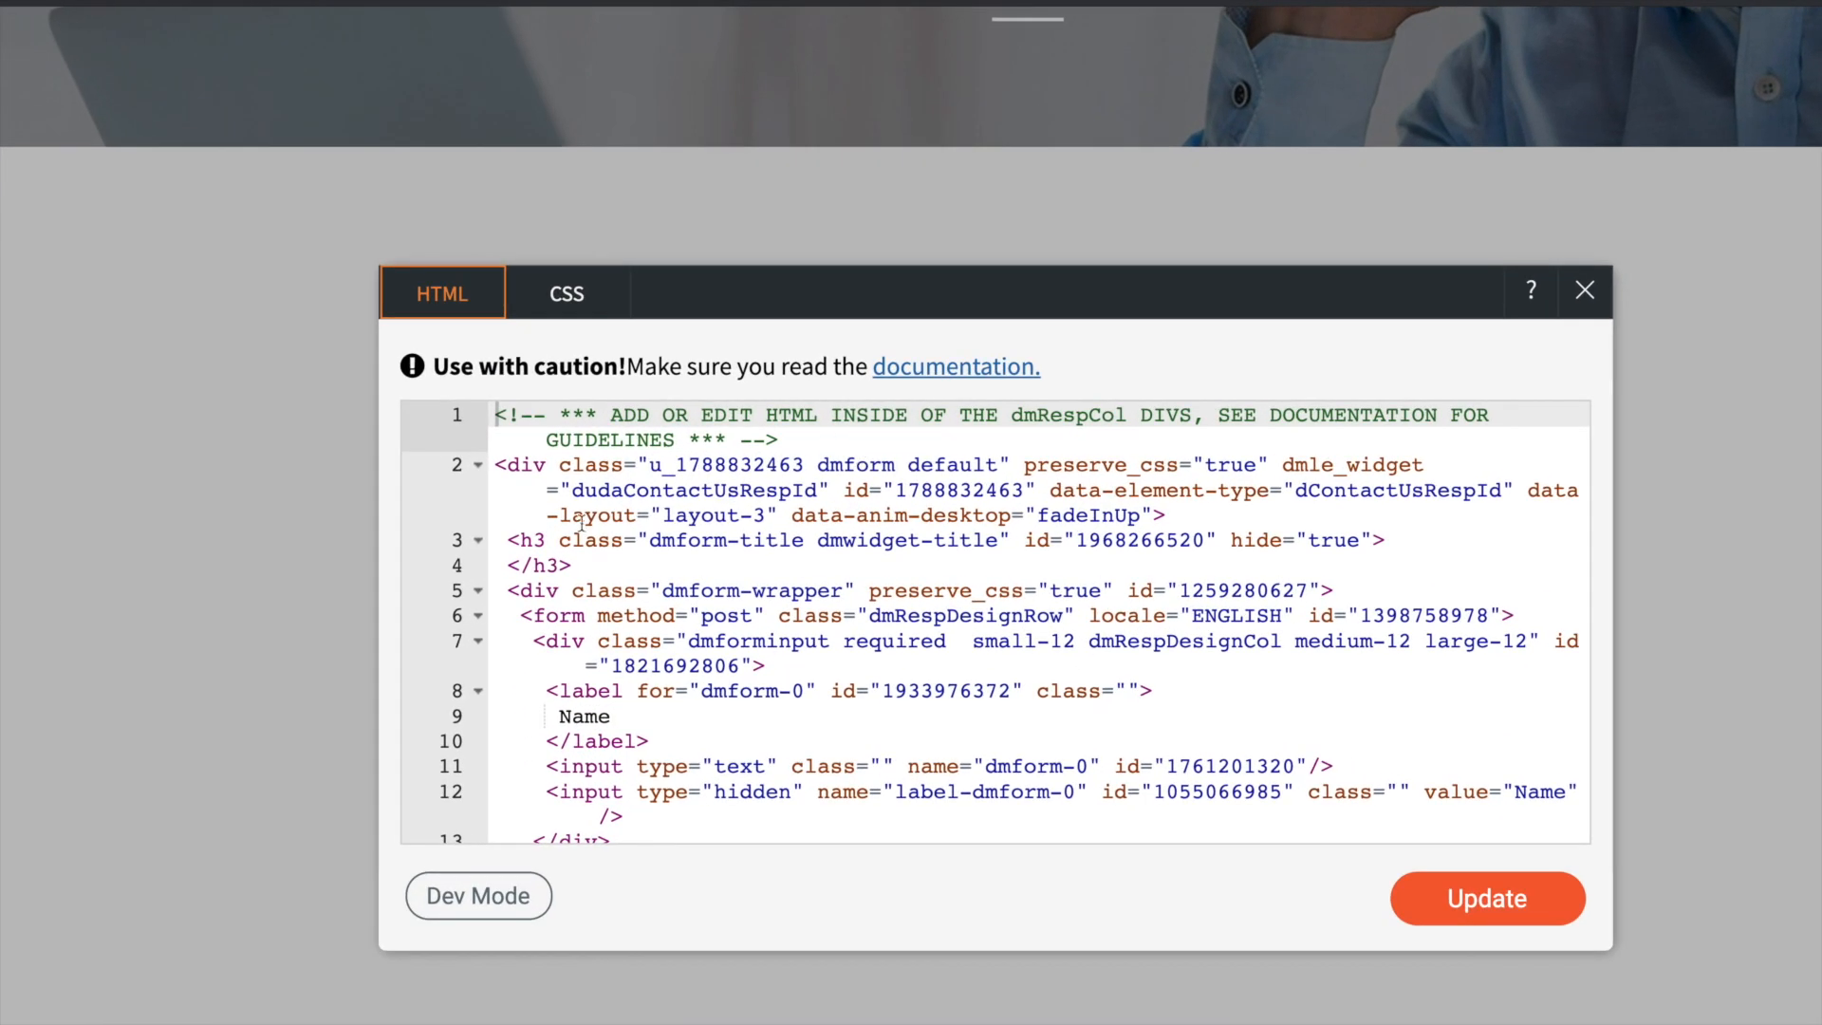
{"action": "double_click", "coordinate": [558, 615]}
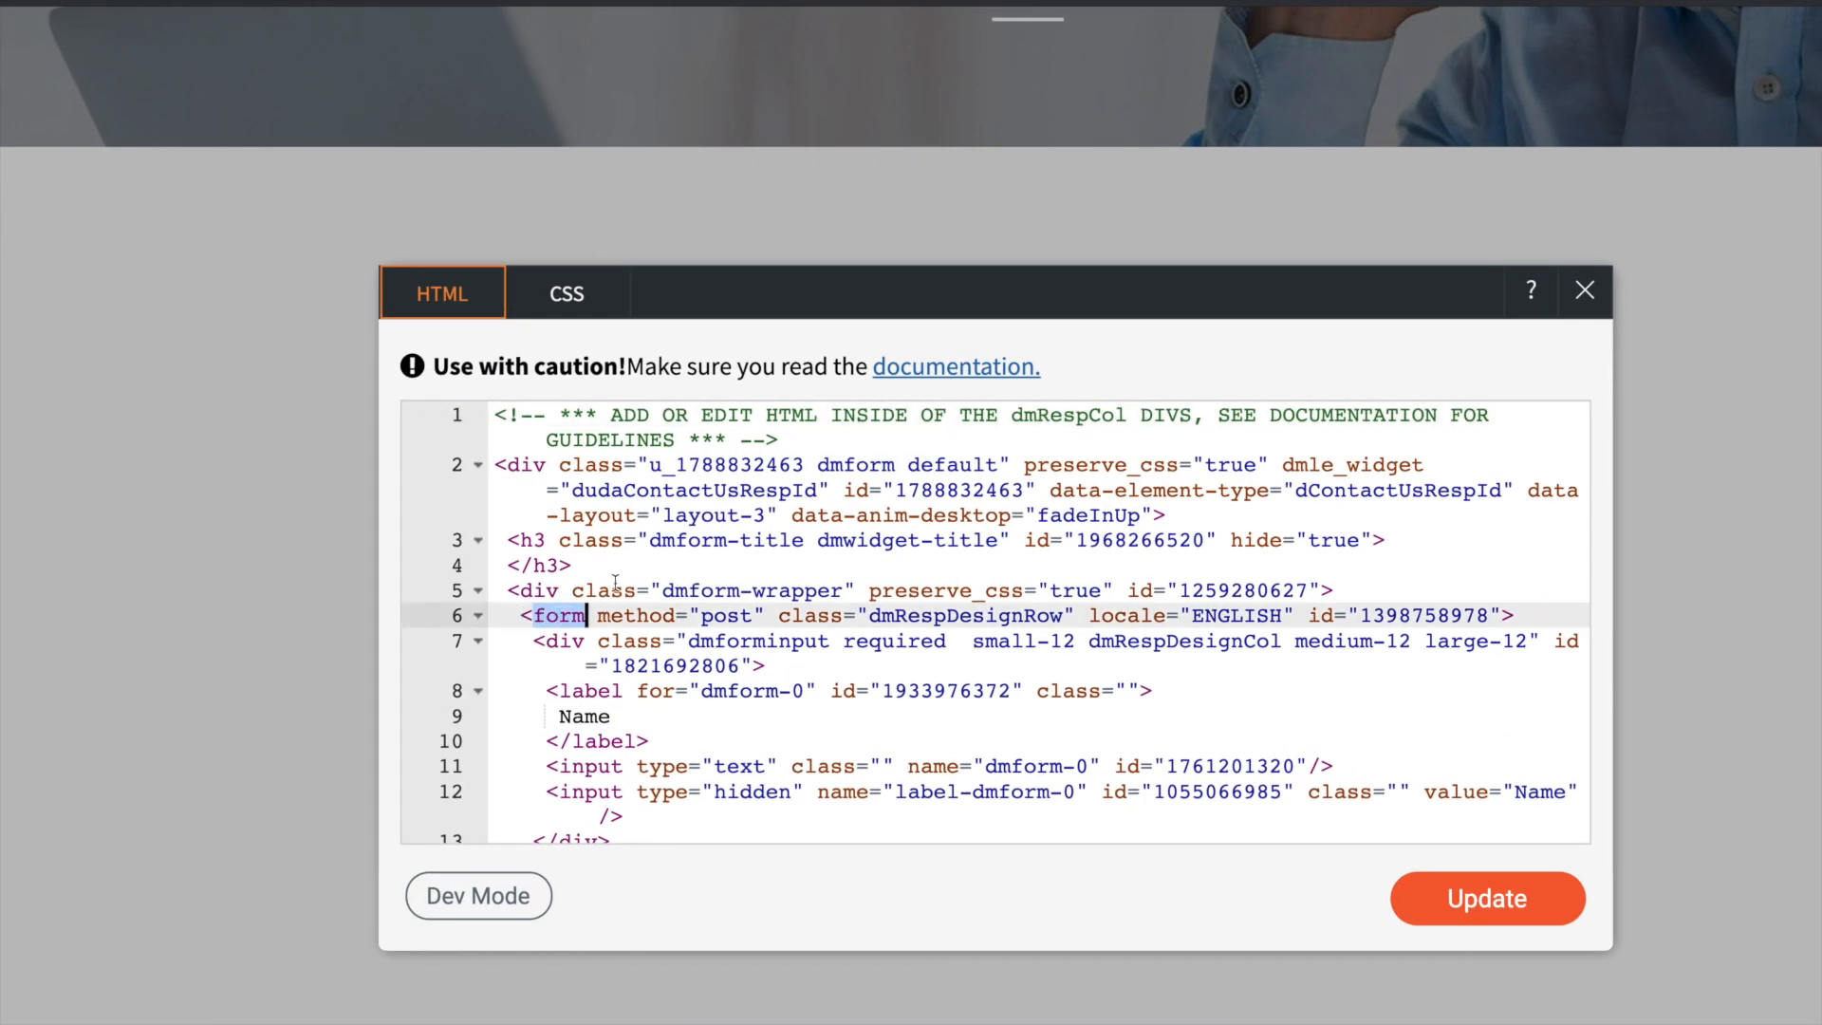
{"action": "type", "text": "div"}
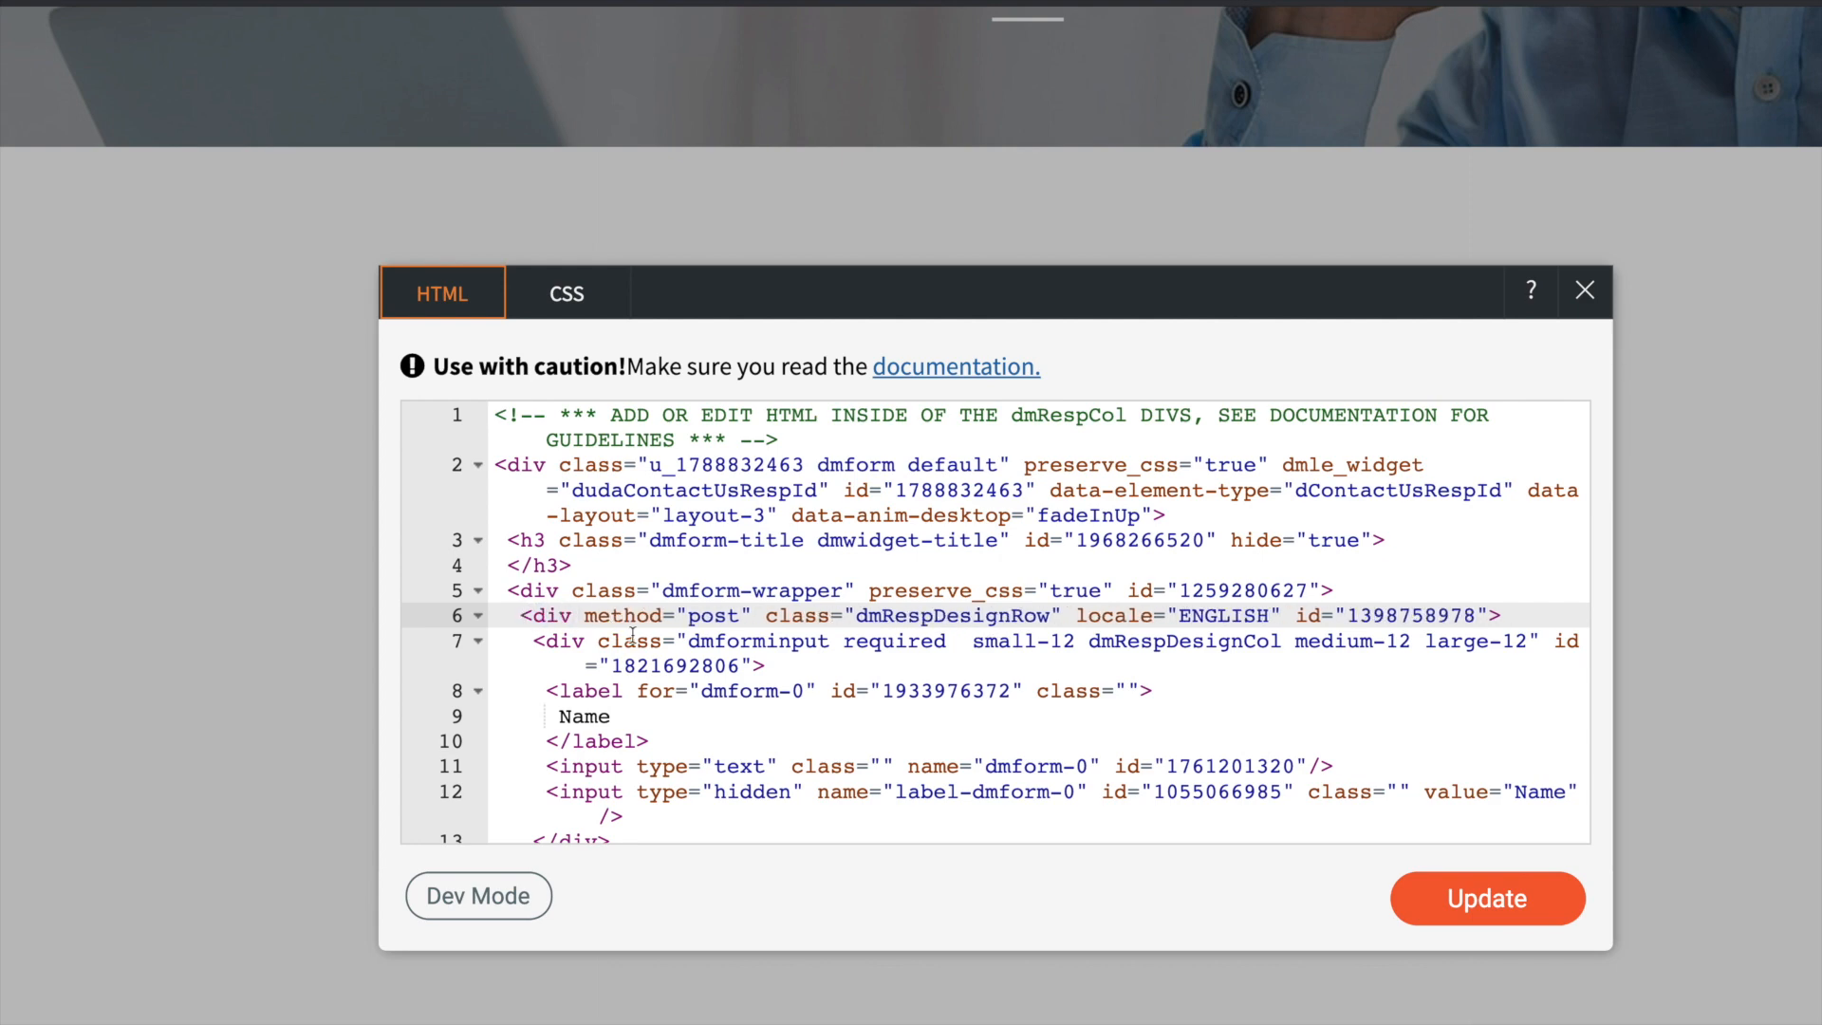
{"action": "scroll", "coordinate": [569, 617], "scroll_direction": "down", "scroll_amount": 10}
{"action": "scroll", "coordinate": [574, 622], "scroll_direction": "up", "scroll_amount": 1}
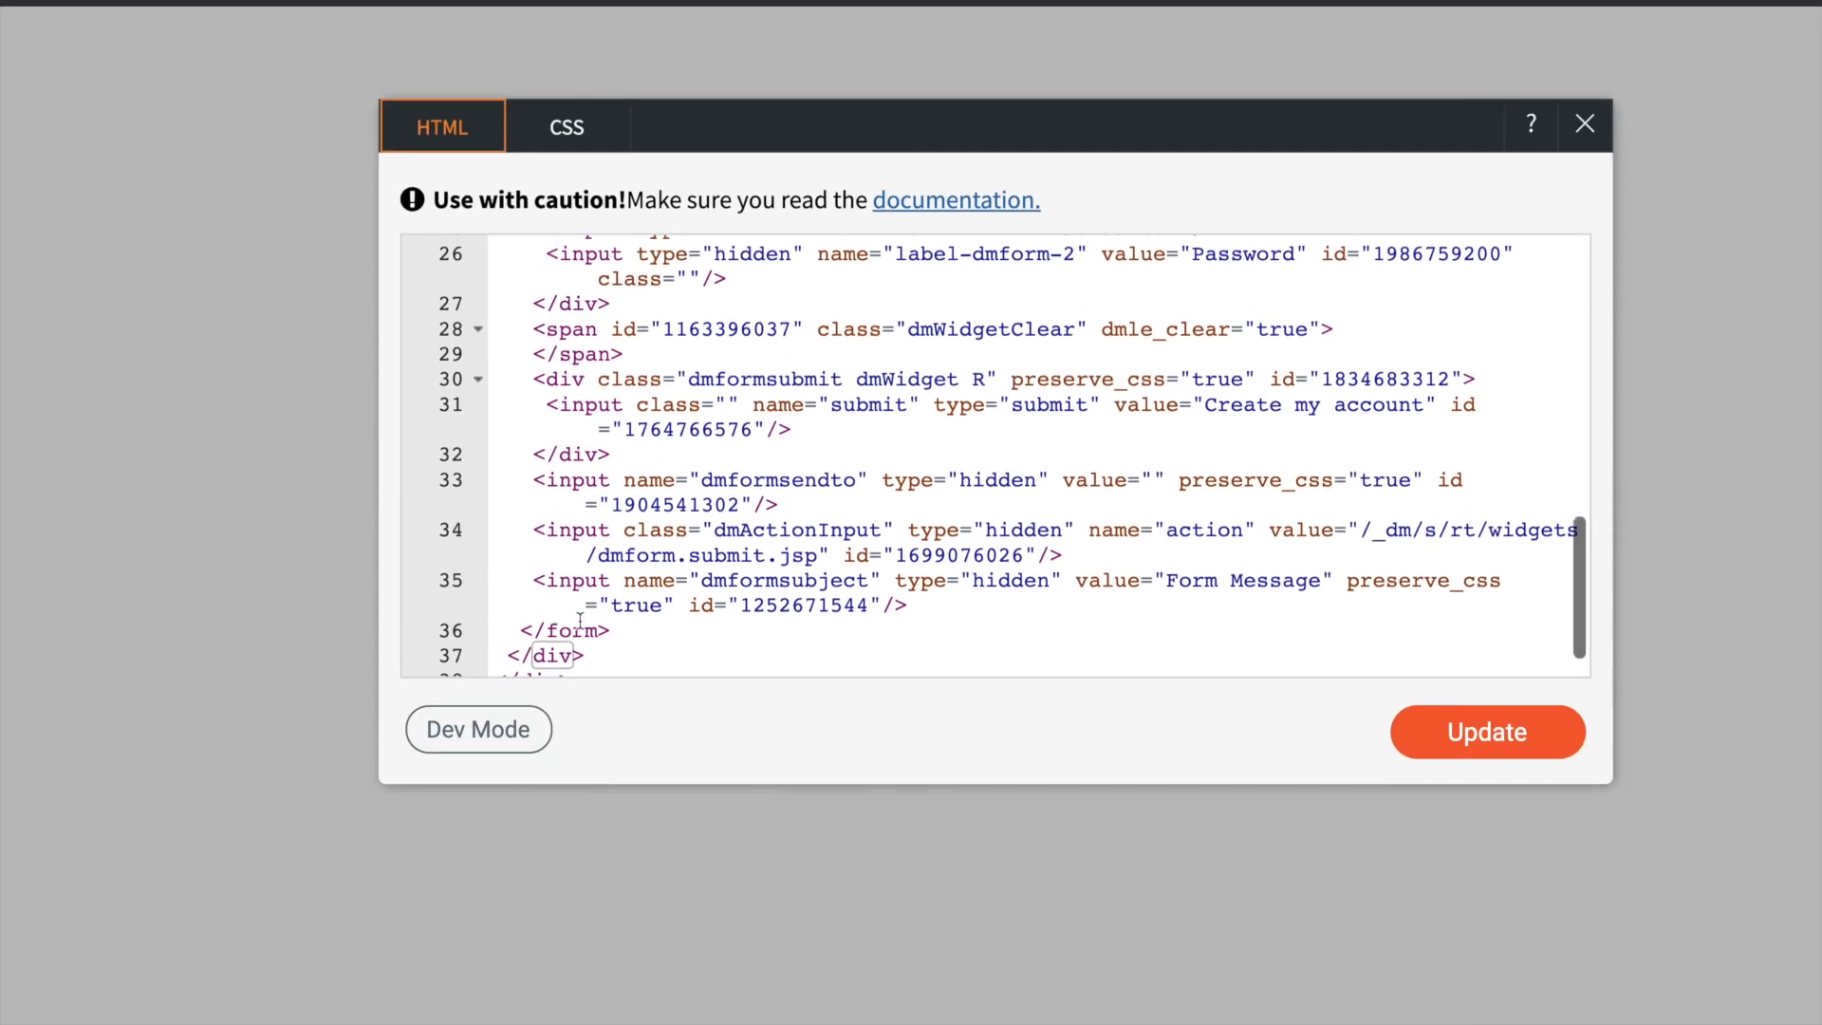
{"action": "double_click", "coordinate": [577, 626]}
{"action": "type", "text": "div"}
{"action": "left_click", "coordinate": [755, 650]}
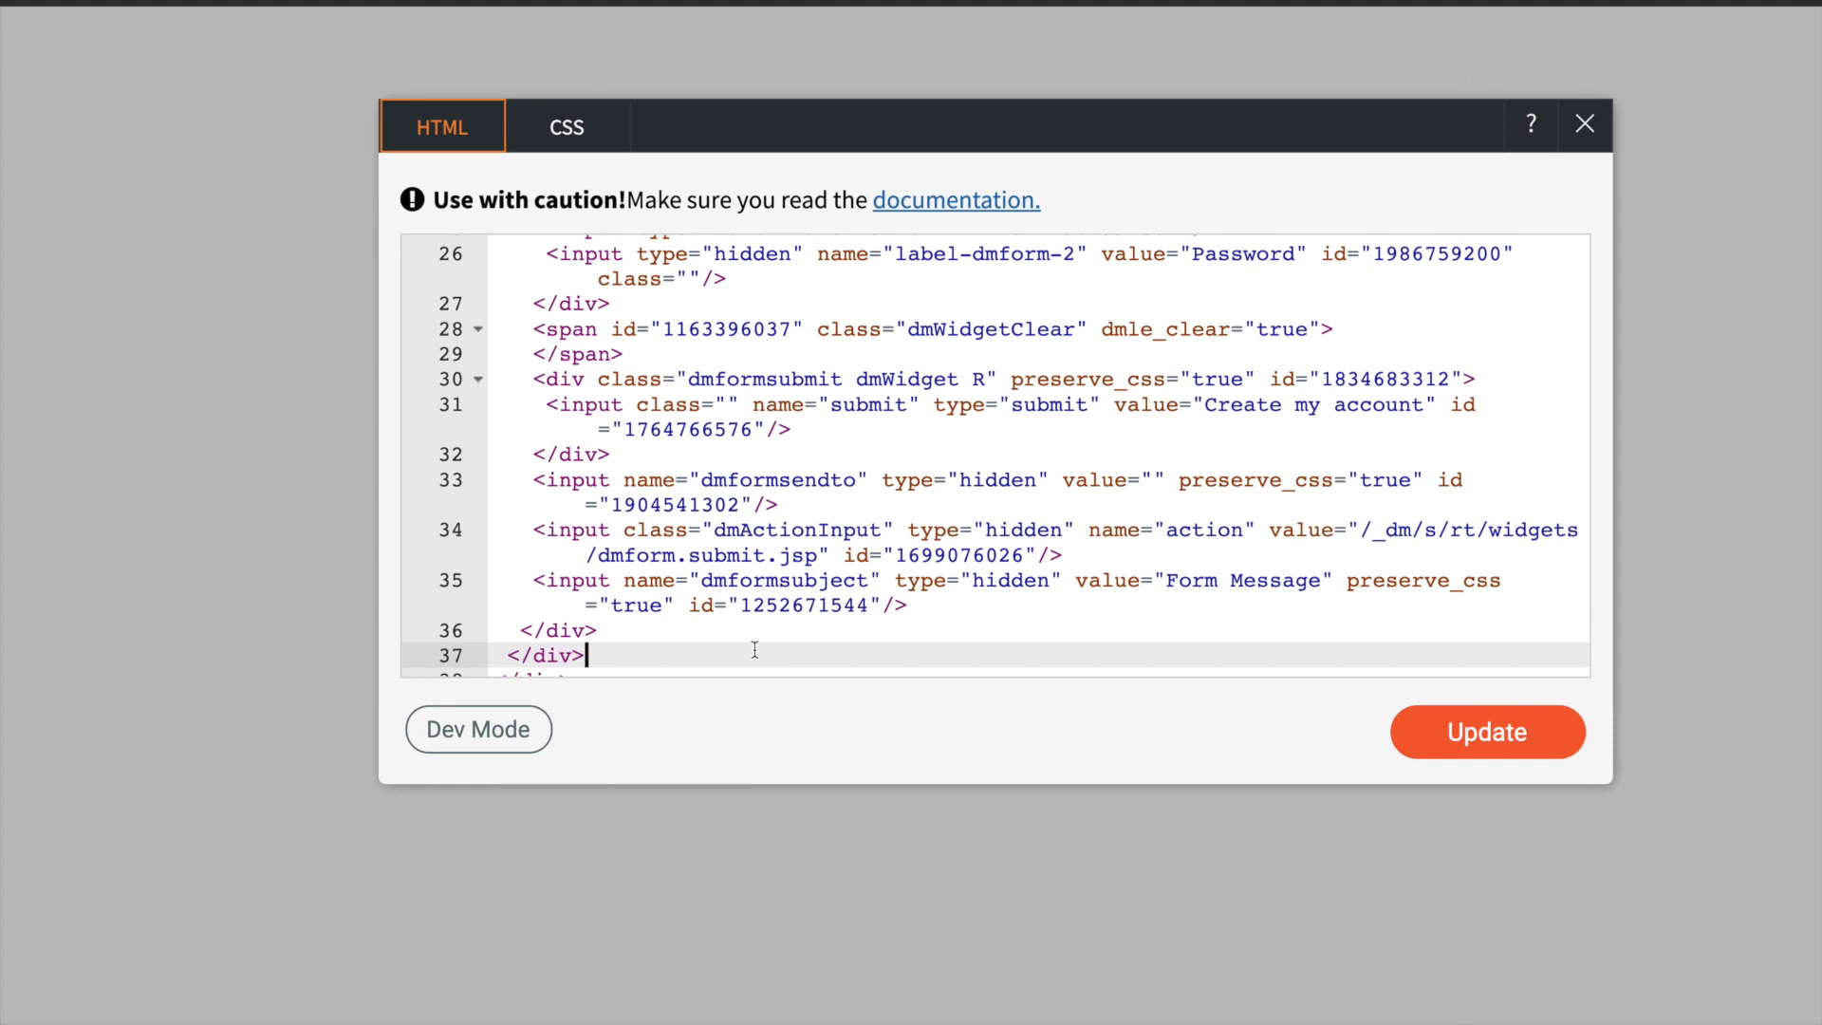
- Wrap the contact form's code by adding <form ms-signup="true"> below the opening comment and </form> on the last line
{"action": "scroll", "coordinate": [748, 648], "scroll_direction": "up", "scroll_amount": 10}
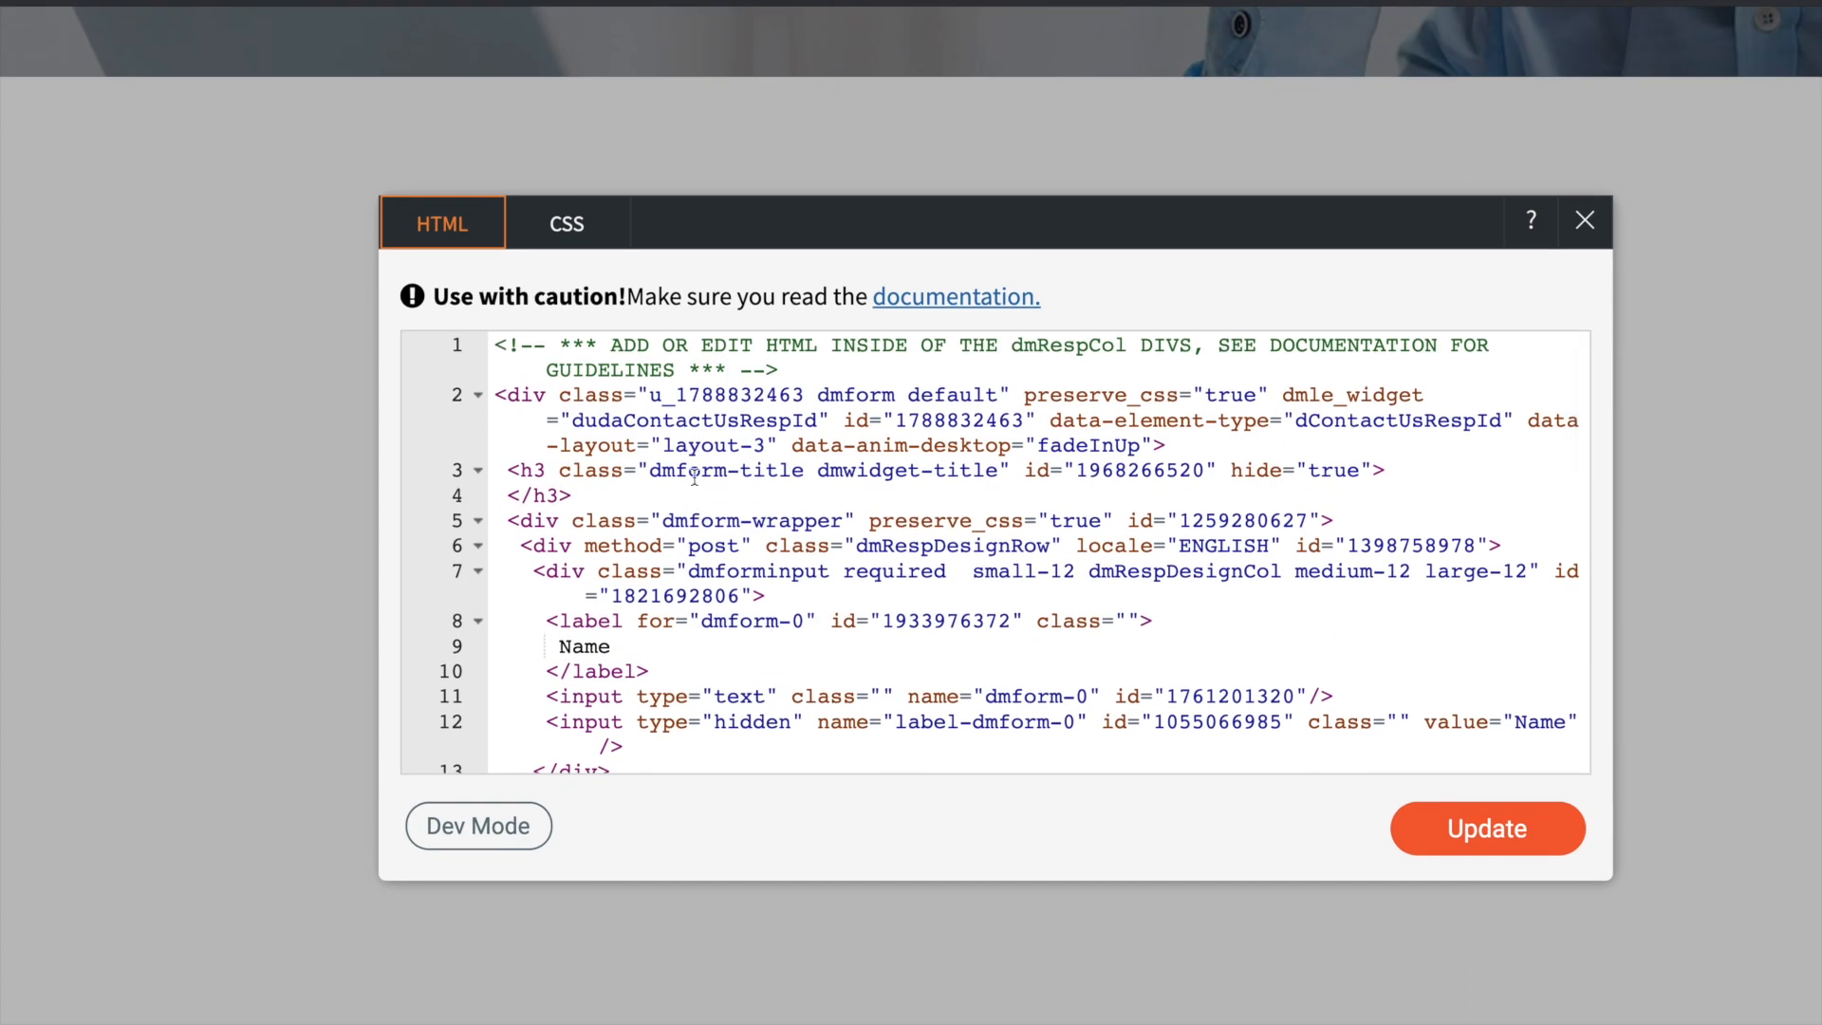
{"action": "left_click", "coordinate": [800, 376]}
{"action": "key", "text": "Return"}
{"action": "key", "text": "ctrl+v"}
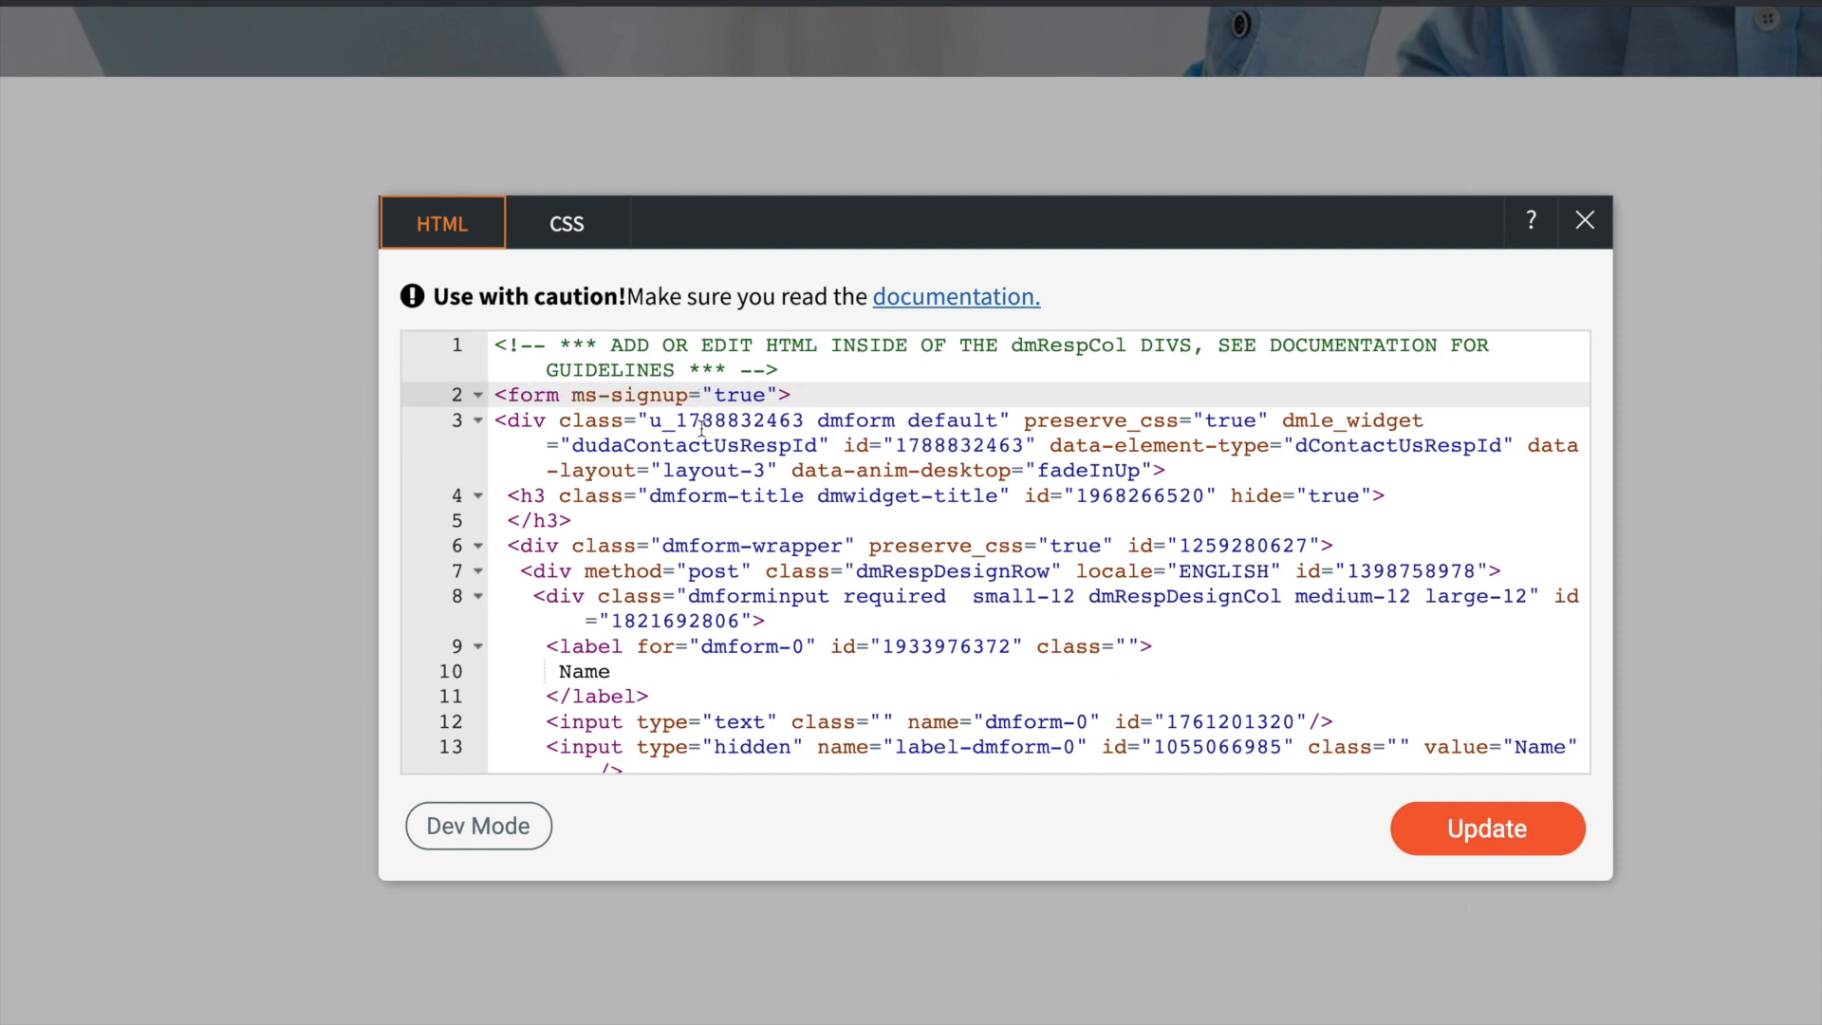
{"action": "scroll", "coordinate": [701, 430], "scroll_direction": "down", "scroll_amount": 10}
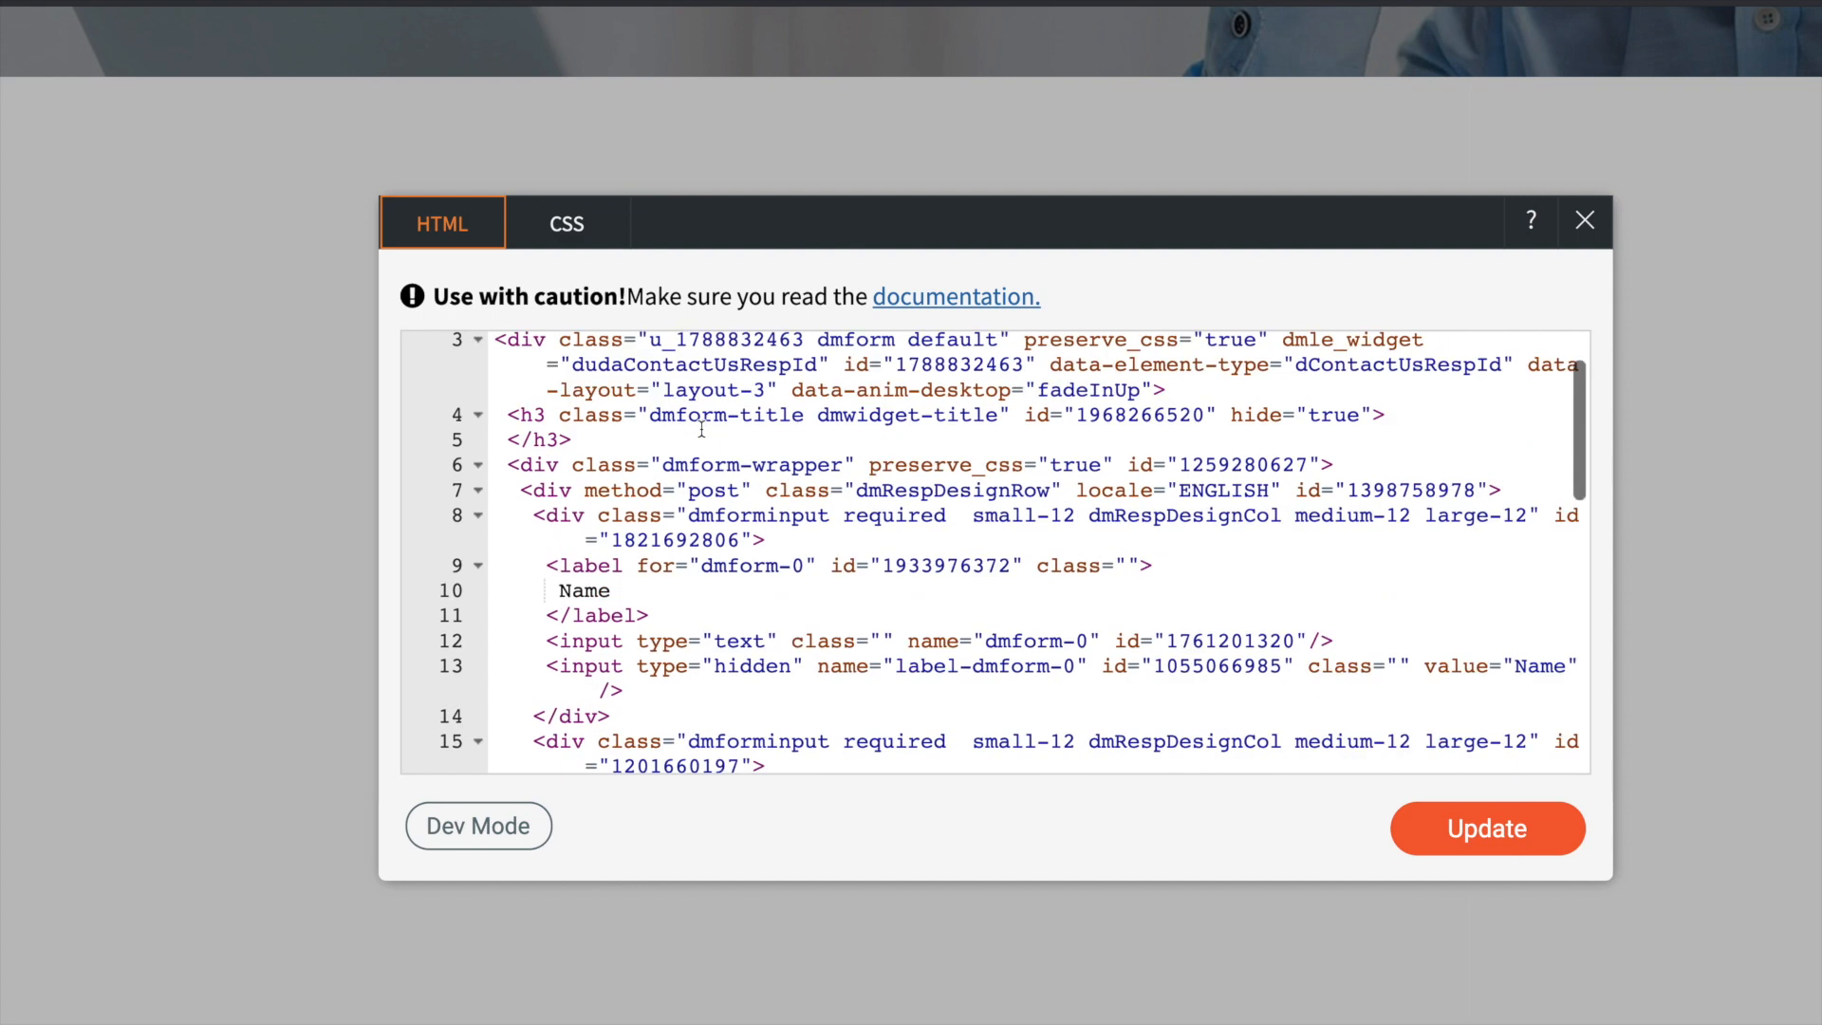
{"action": "left_click", "coordinate": [607, 713]}
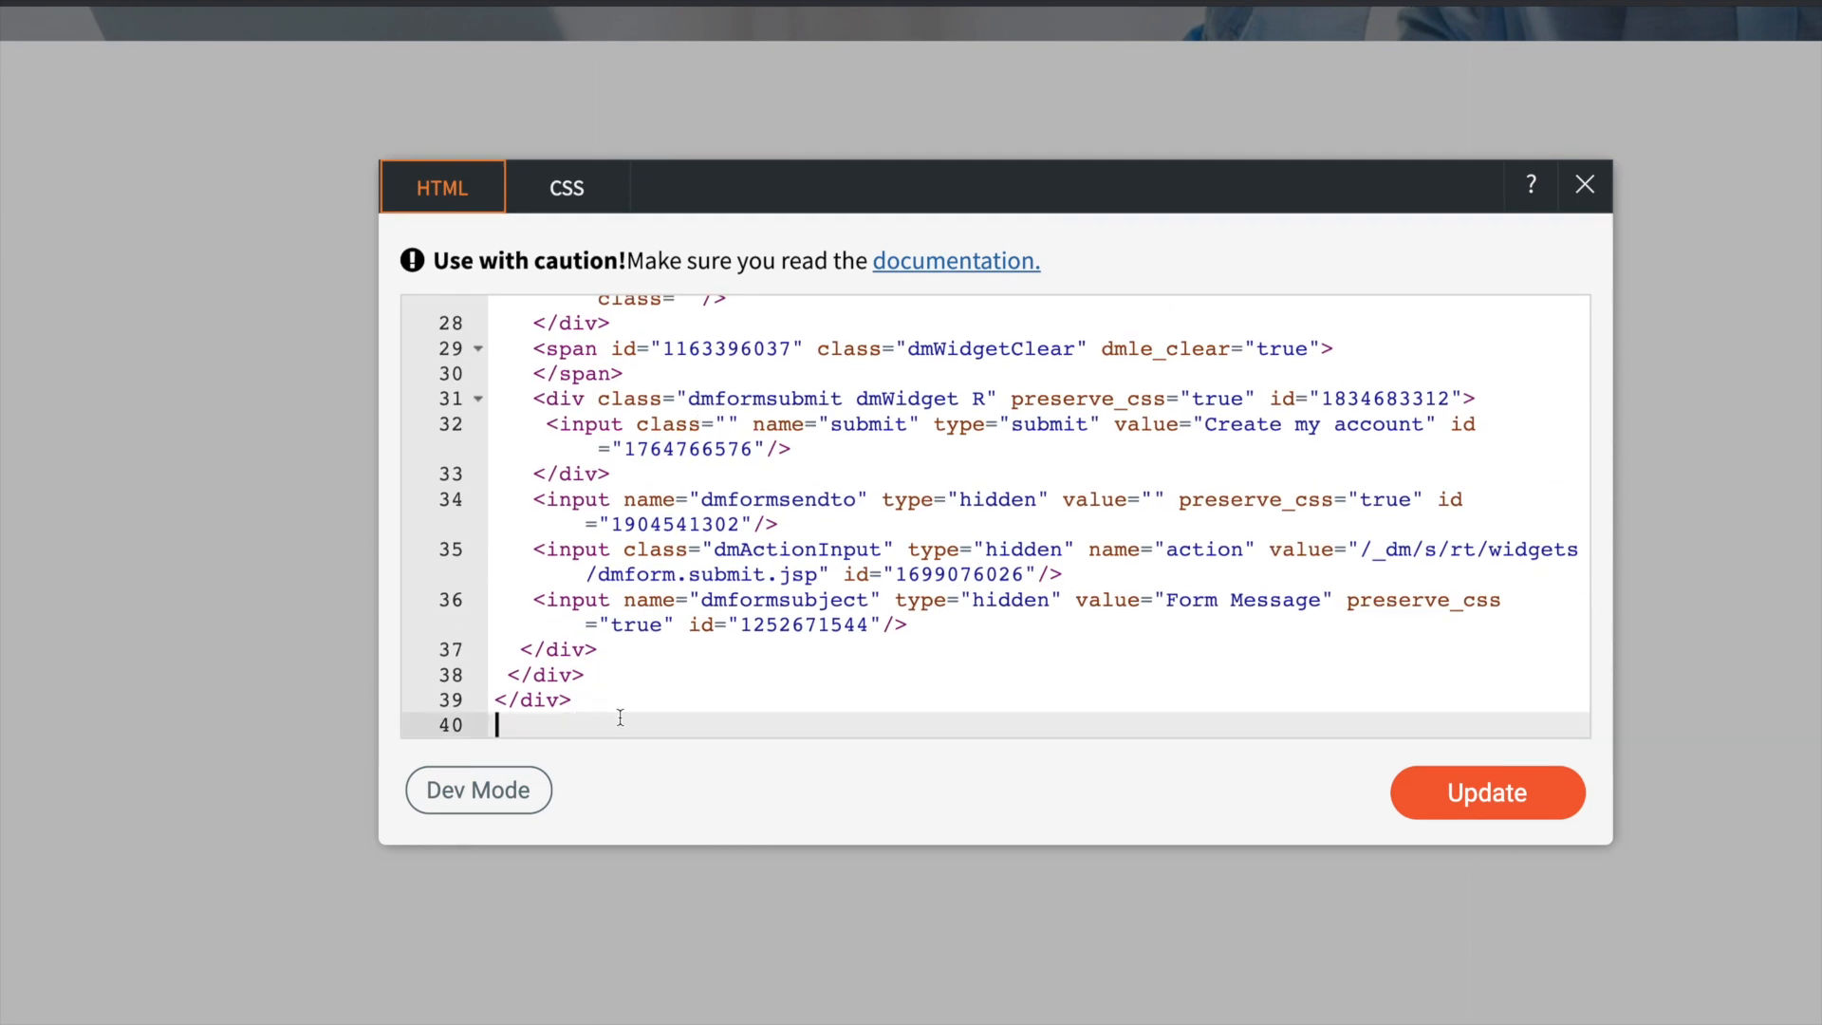
{"action": "type", "text": "</form>"}
{"action": "left_click", "coordinate": [779, 650]}
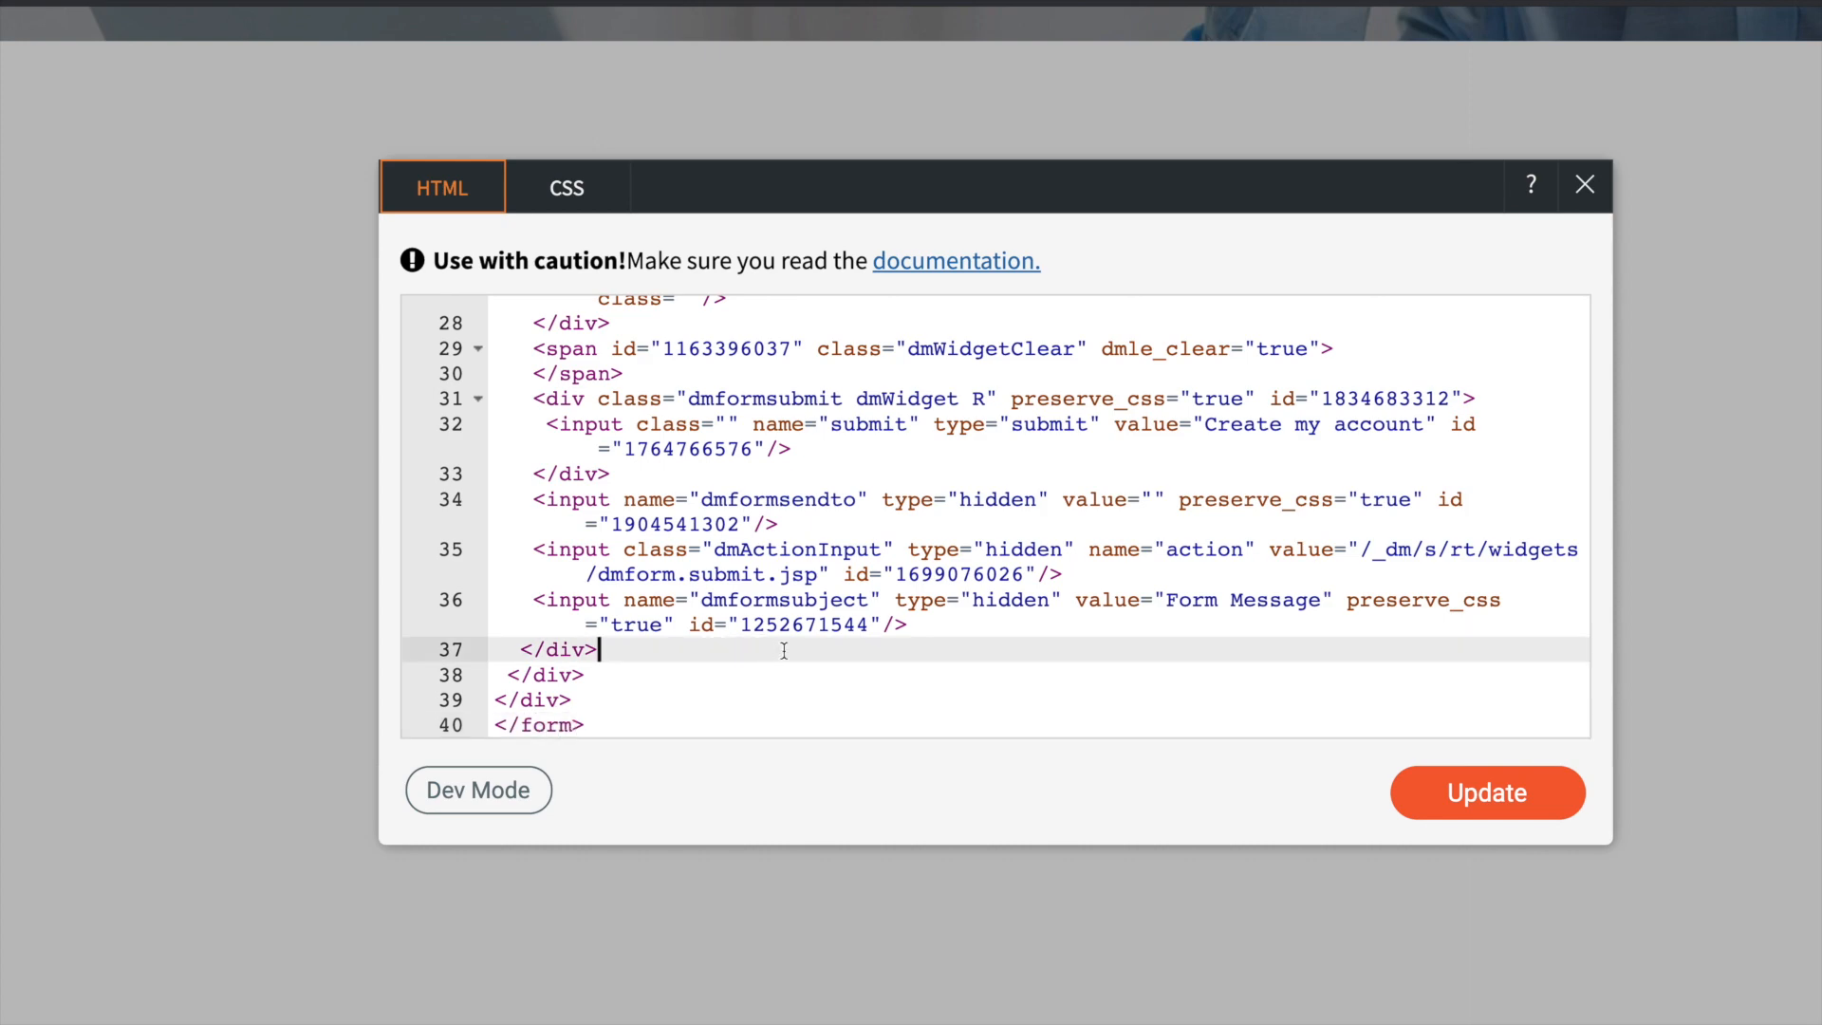
- In MemberStack, open the Email signup field, copy its attribute ms-field="email" required, and return to the form's HTML in Duda
{"action": "scroll", "coordinate": [800, 657], "scroll_direction": "up", "scroll_amount": 10}
{"action": "scroll", "coordinate": [800, 657], "scroll_direction": "down", "scroll_amount": 4}
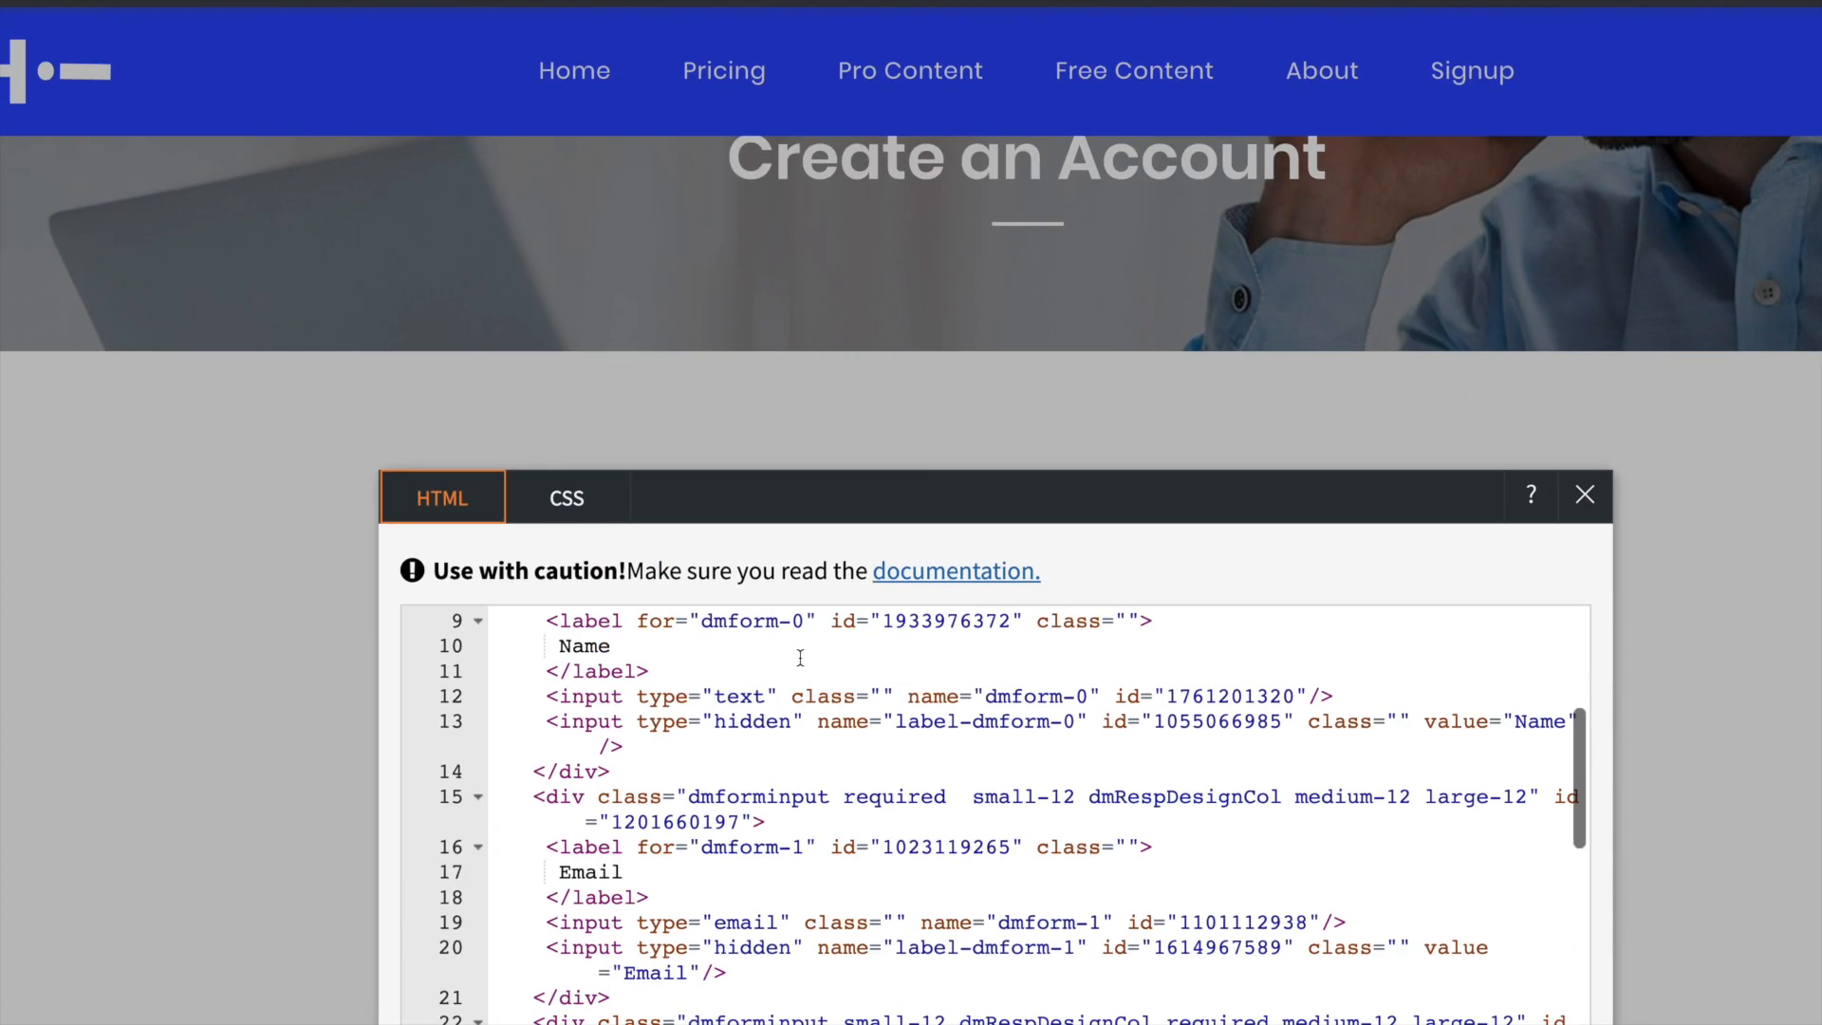
{"action": "scroll", "coordinate": [755, 498], "scroll_direction": "down", "scroll_amount": 3}
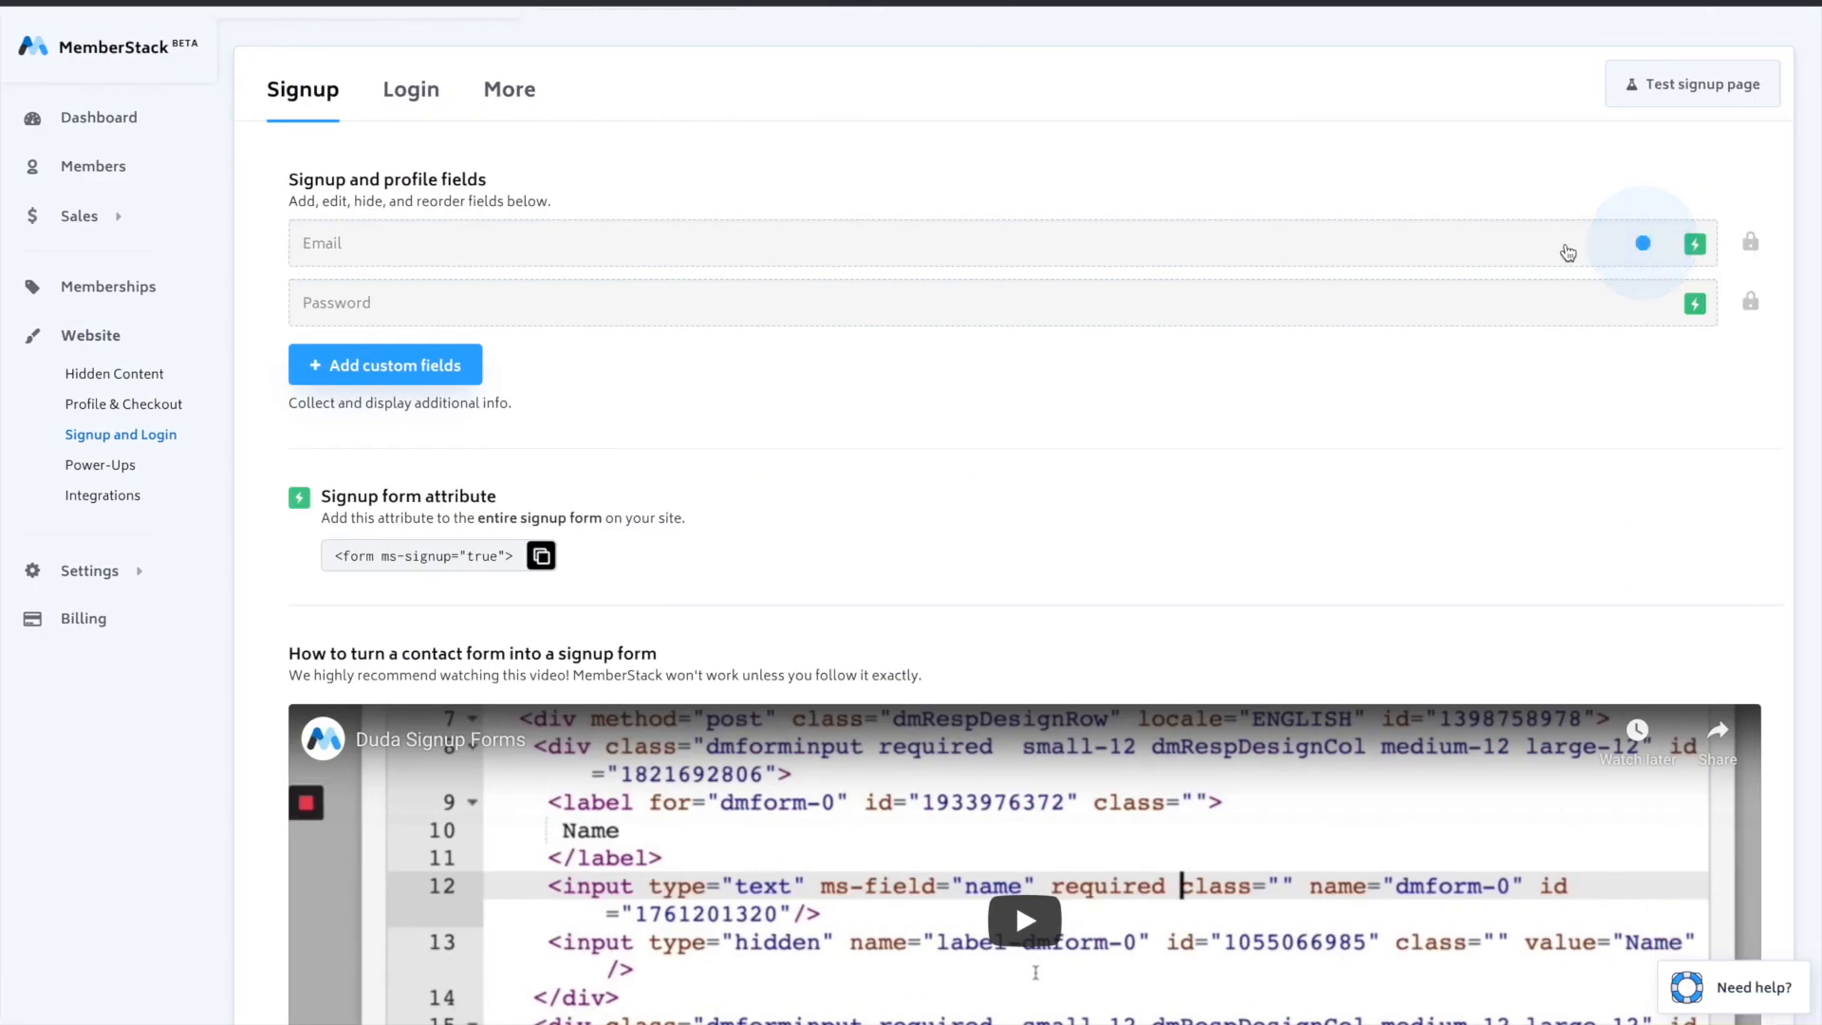
{"action": "left_click", "coordinate": [1571, 243]}
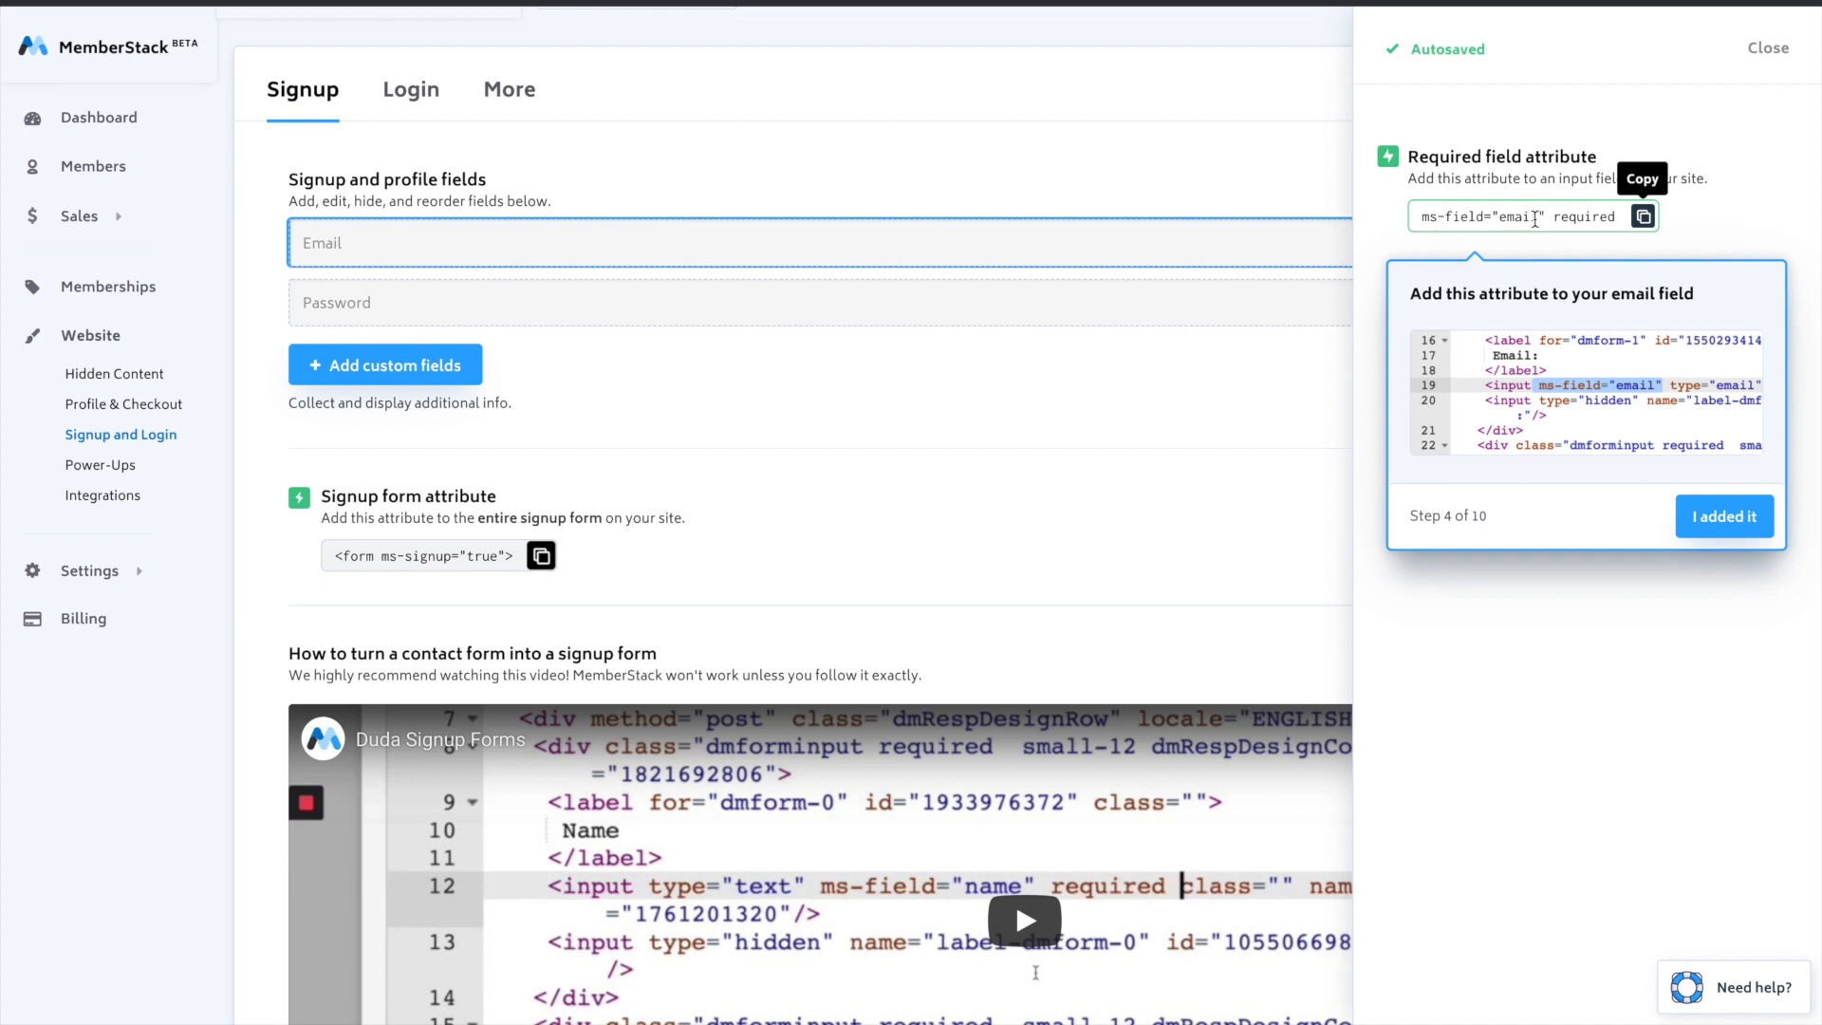
{"action": "left_click", "coordinate": [1535, 219]}
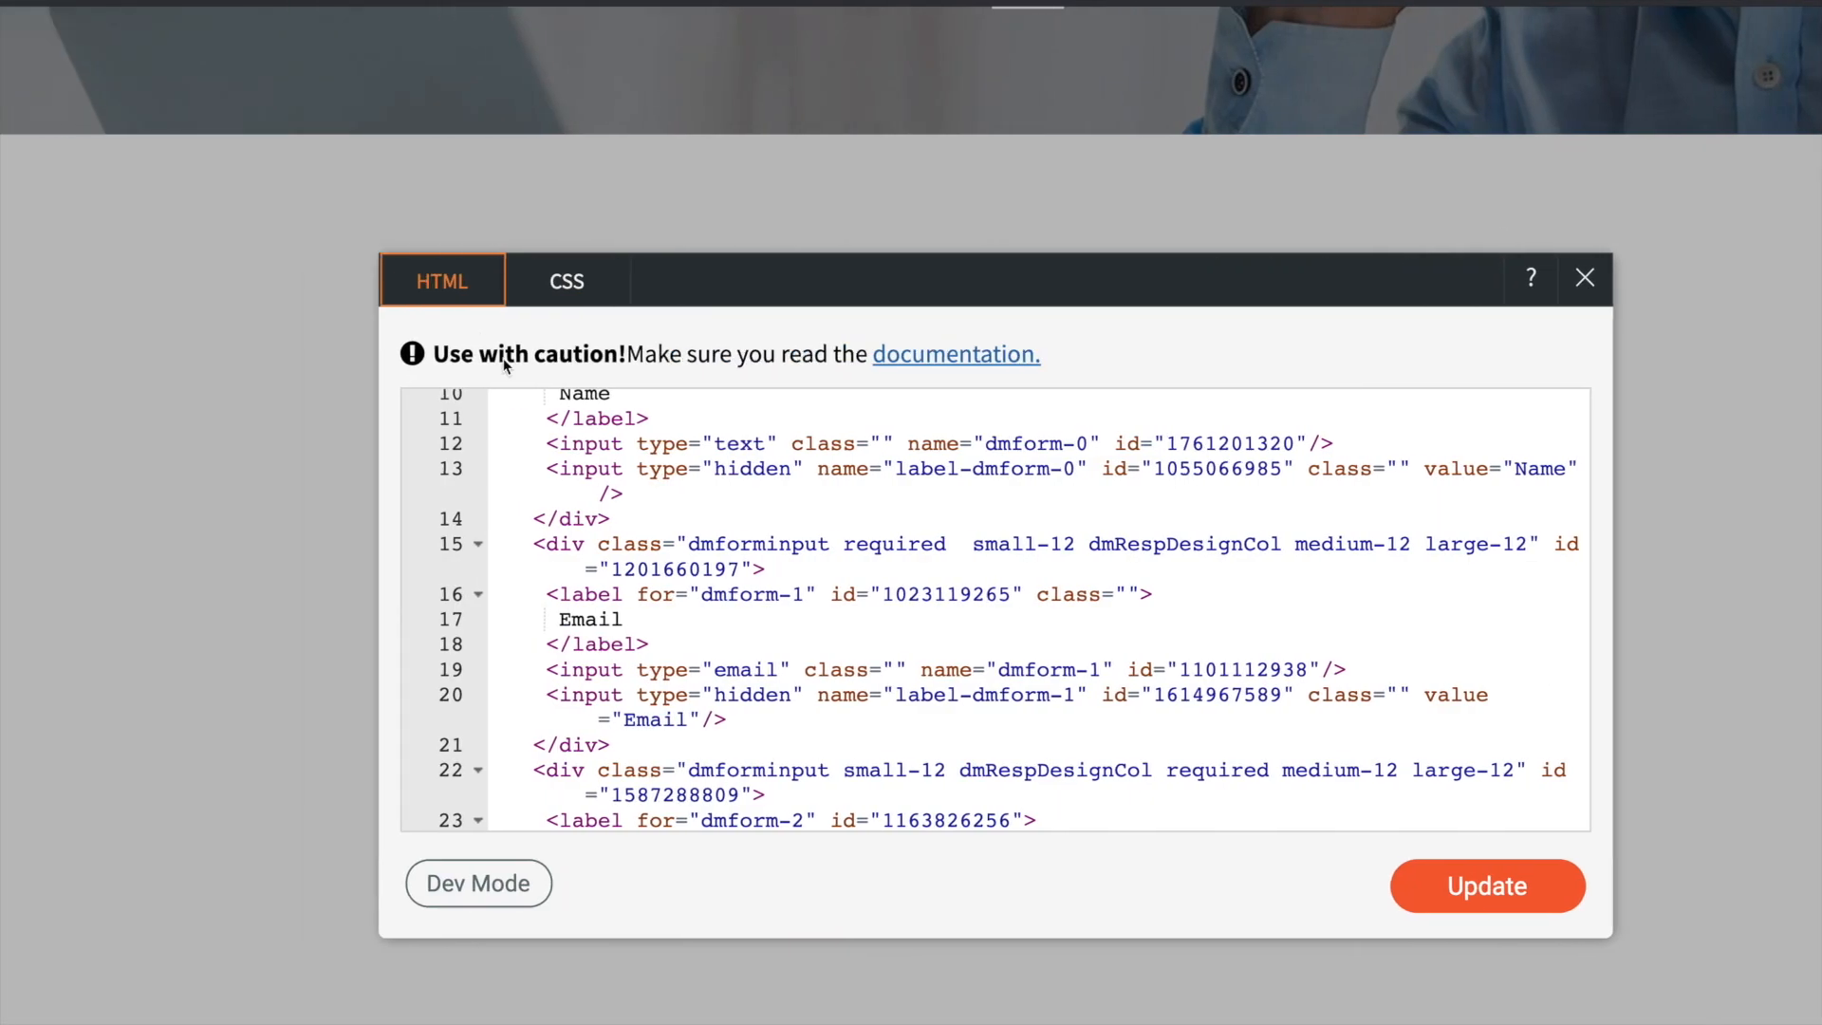
- Paste the attribute ms-field="email" required into the Email input tag, directly after type="email"
{"action": "scroll", "coordinate": [738, 504], "scroll_direction": "down", "scroll_amount": 2}
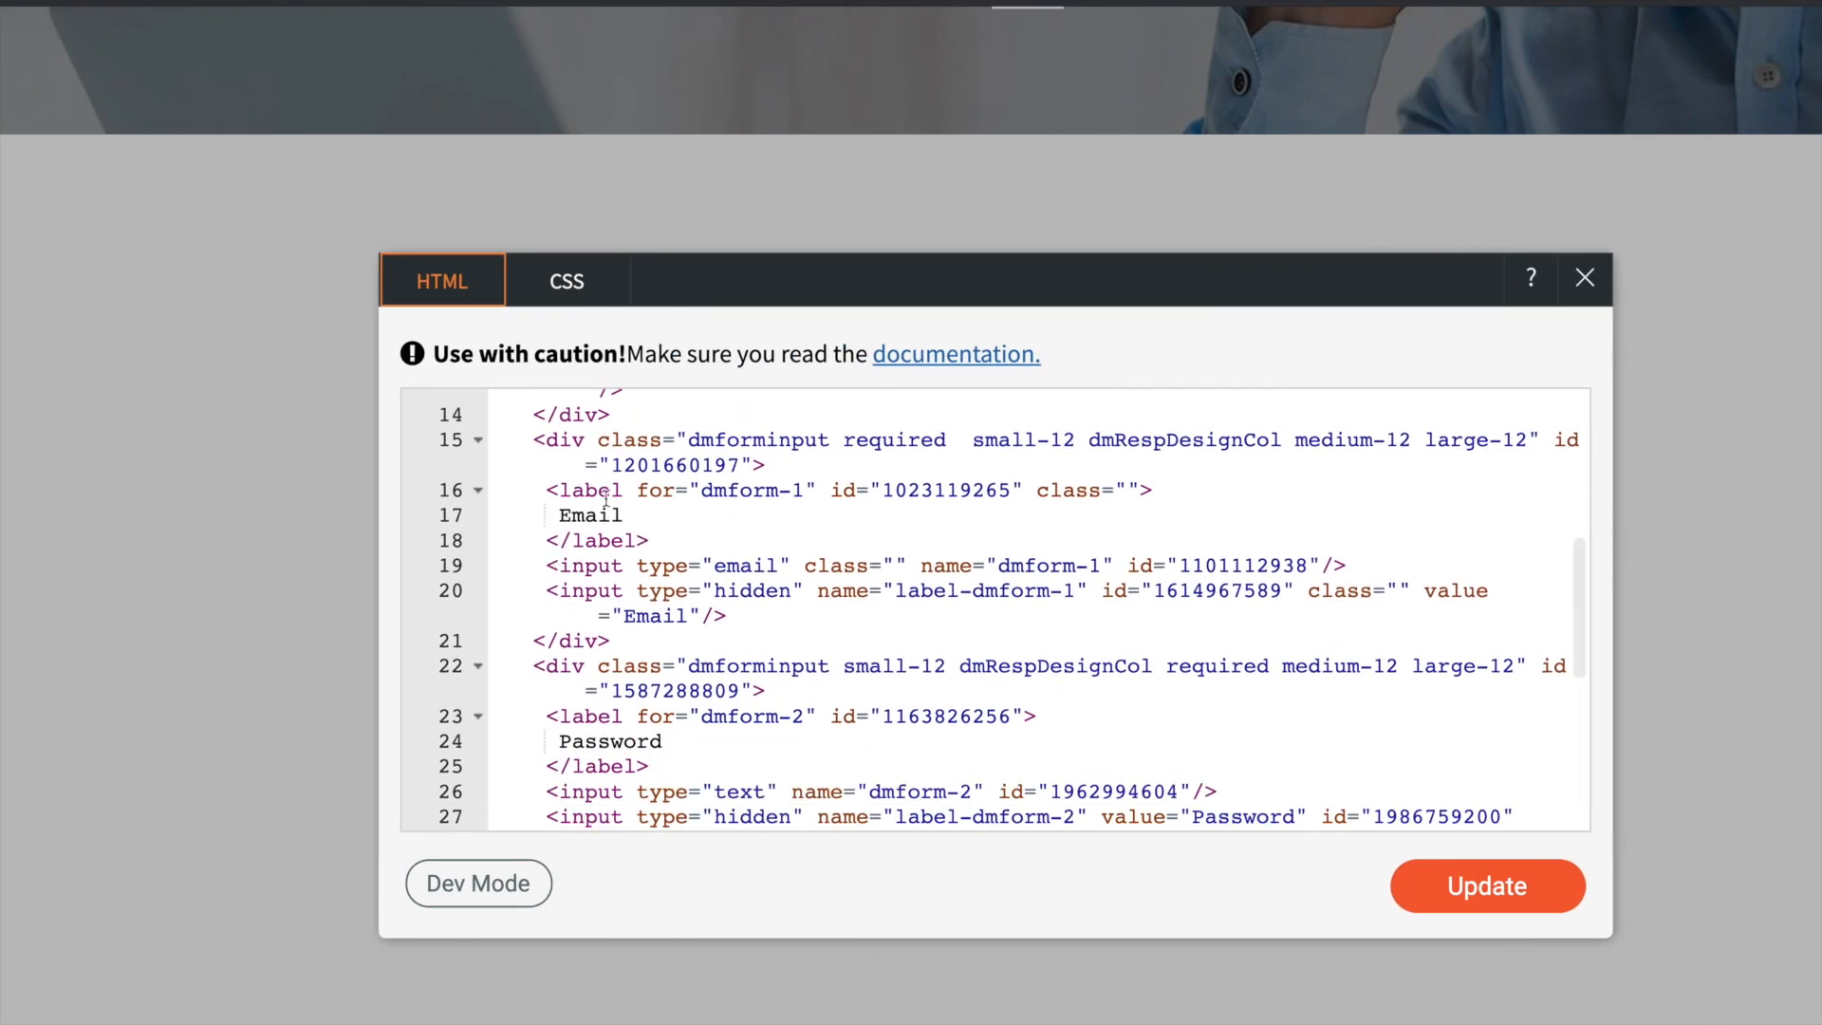
{"action": "scroll", "coordinate": [628, 523], "scroll_direction": "down", "scroll_amount": 1}
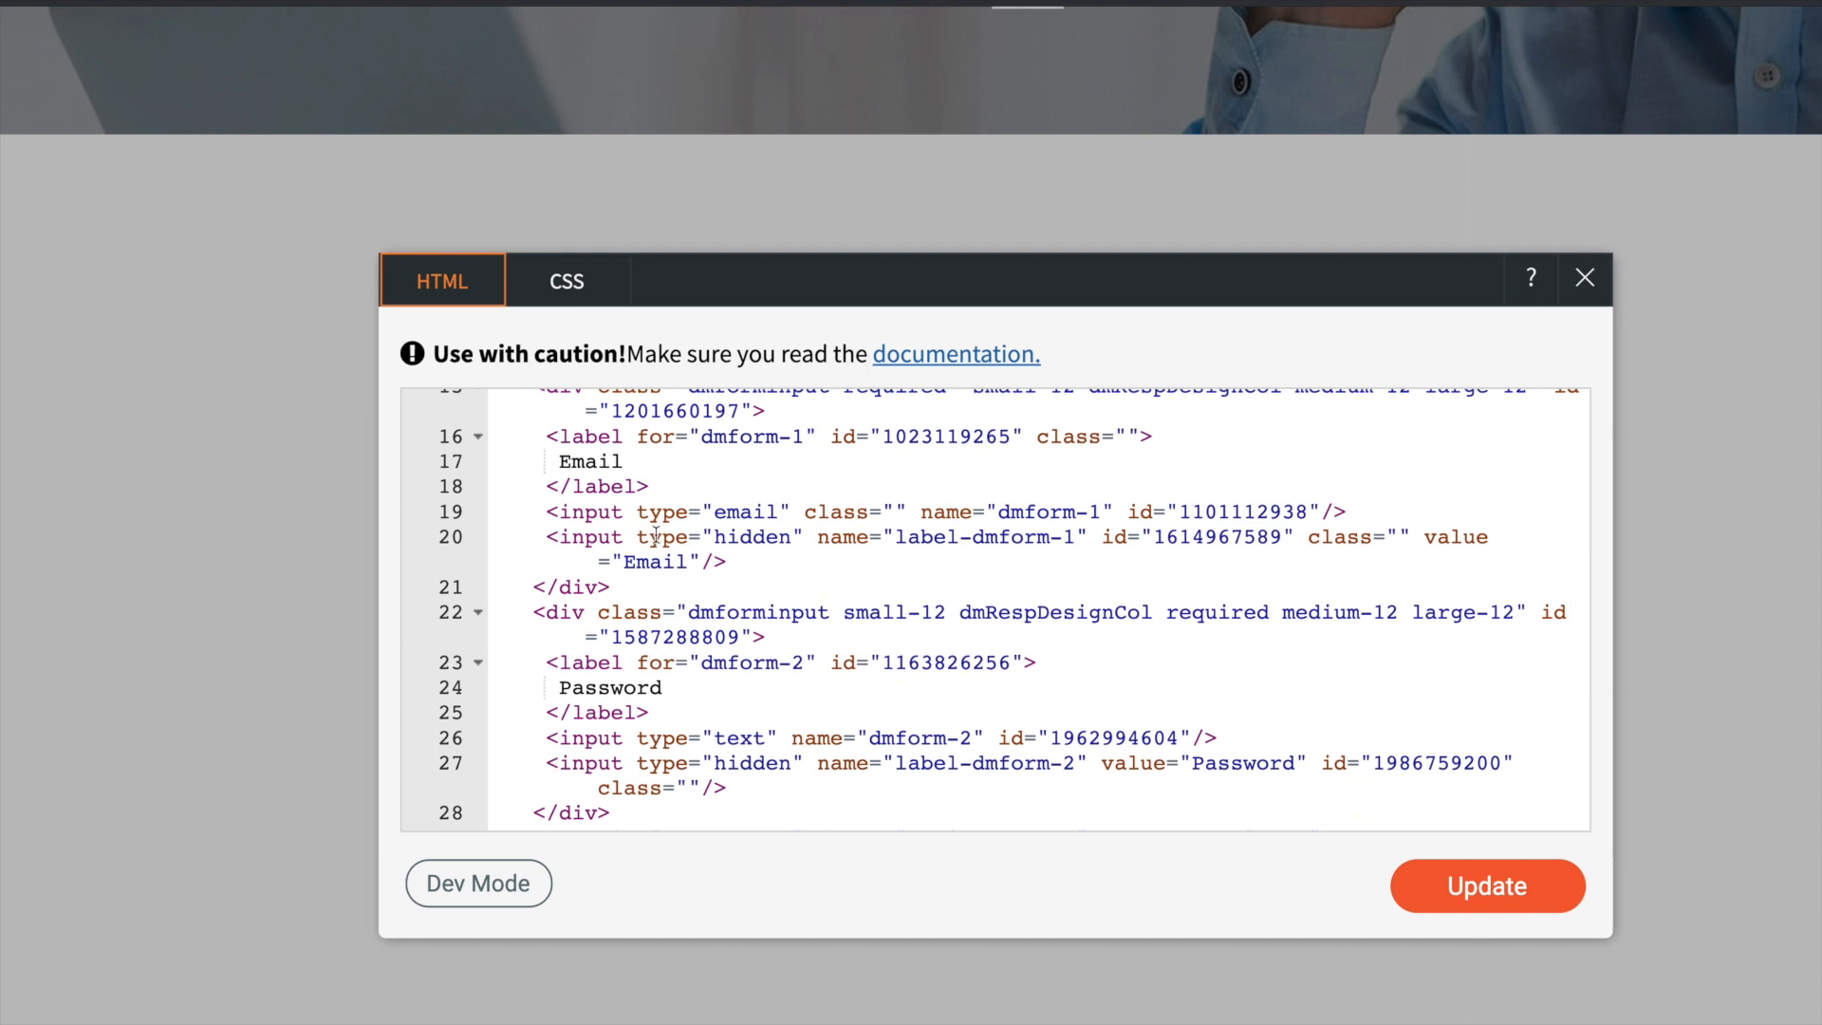
{"action": "left_click", "coordinate": [797, 511]}
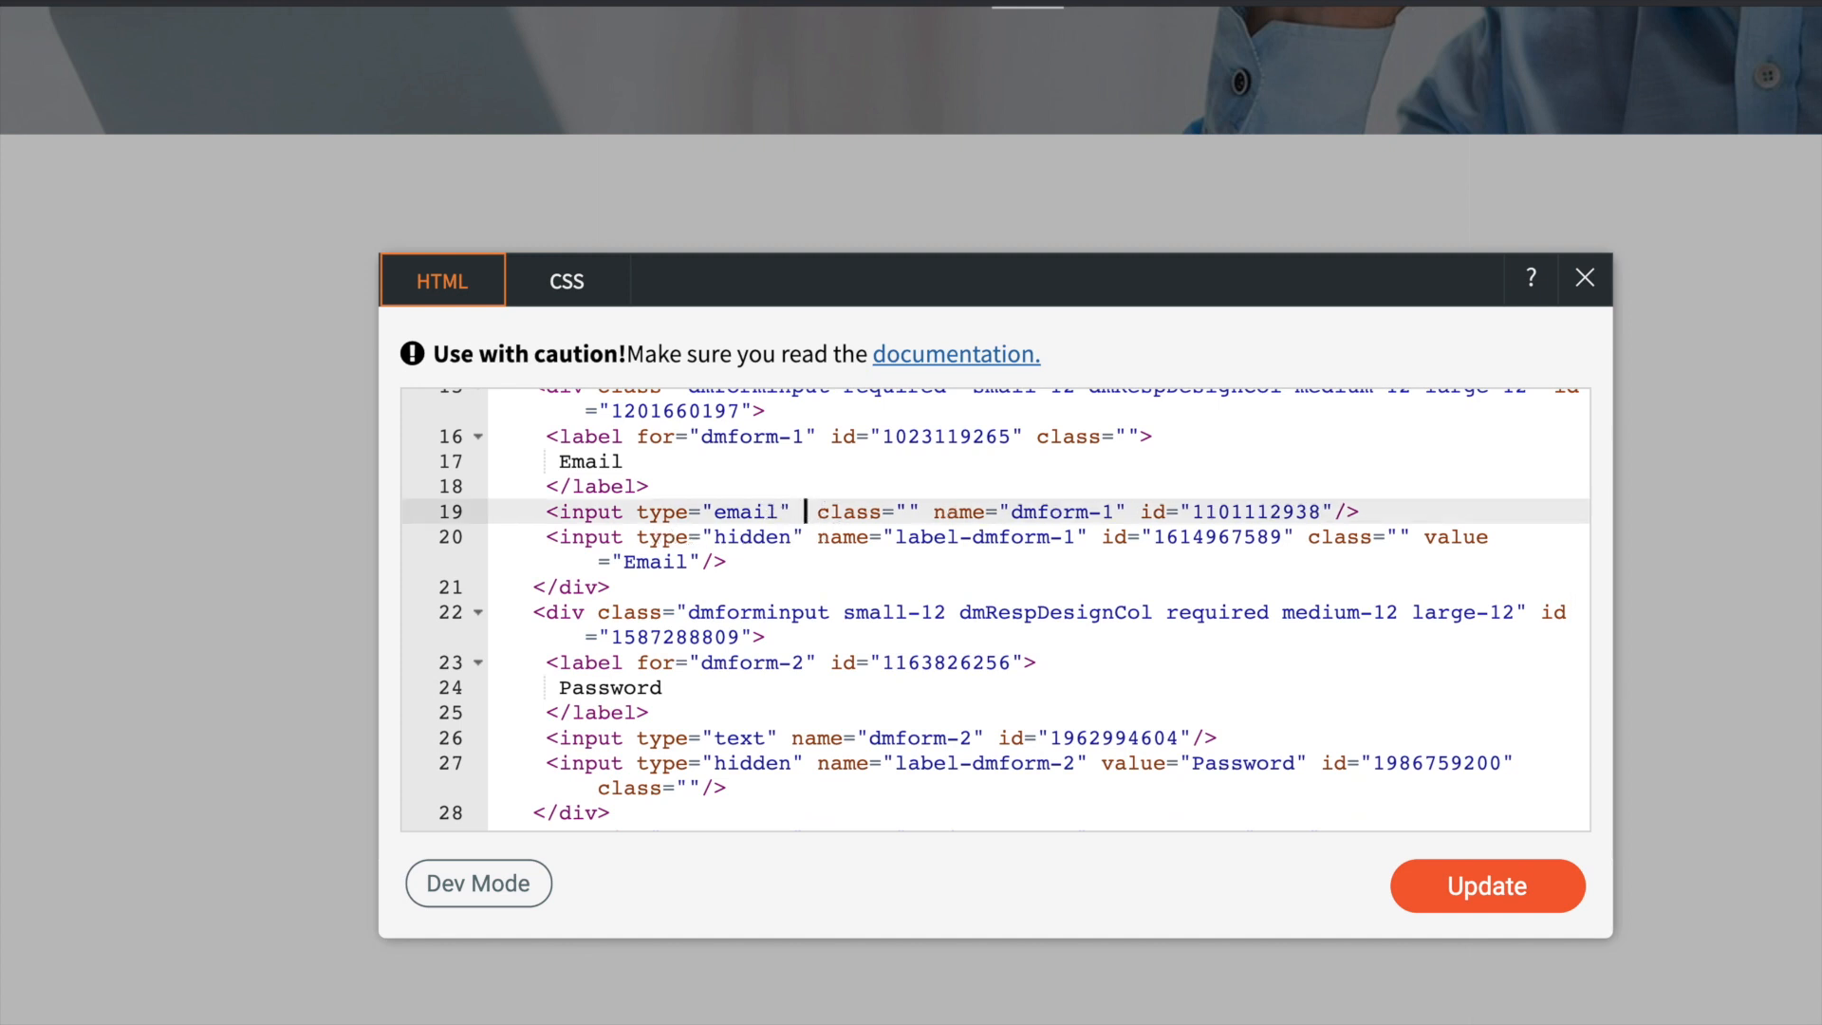
{"action": "key", "text": "ctrl+v"}
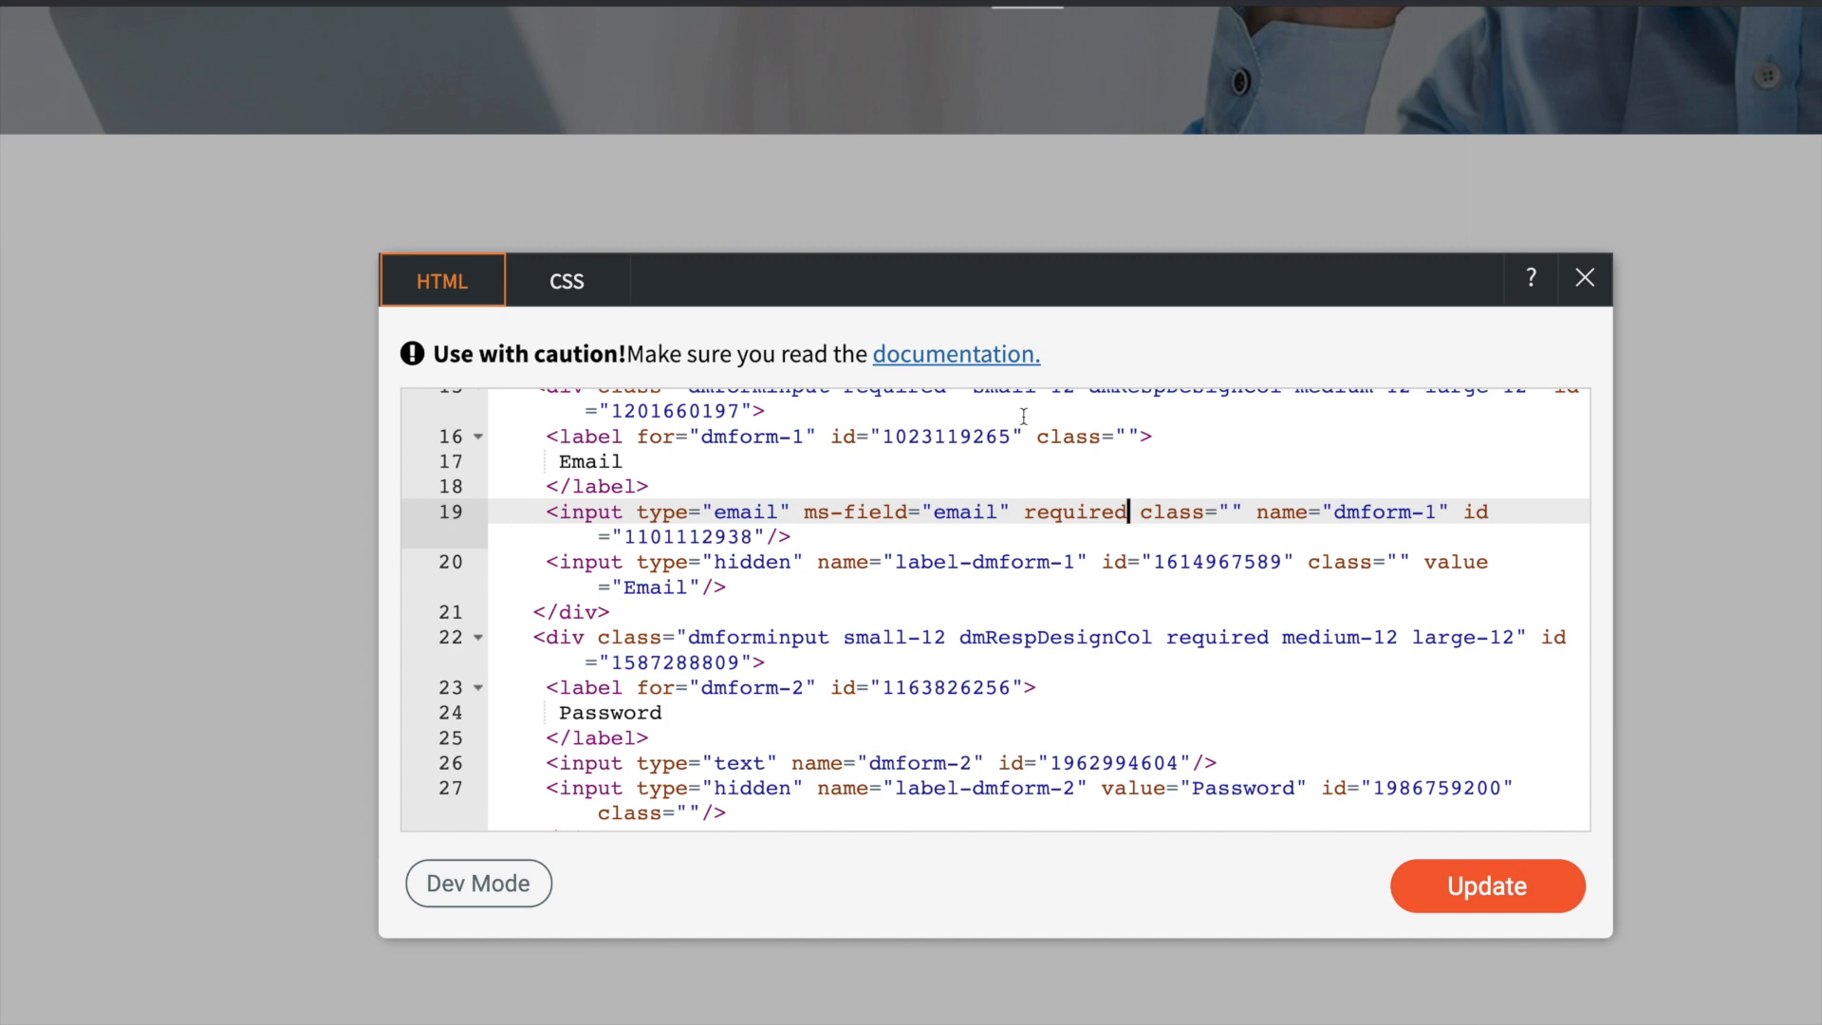
- In MemberStack, open the Password signup field, copy its attribute ms-field="password" required, and return to the form's HTML in Duda
{"action": "key", "text": "ctrl+Right"}
{"action": "left_click", "coordinate": [1296, 295]}
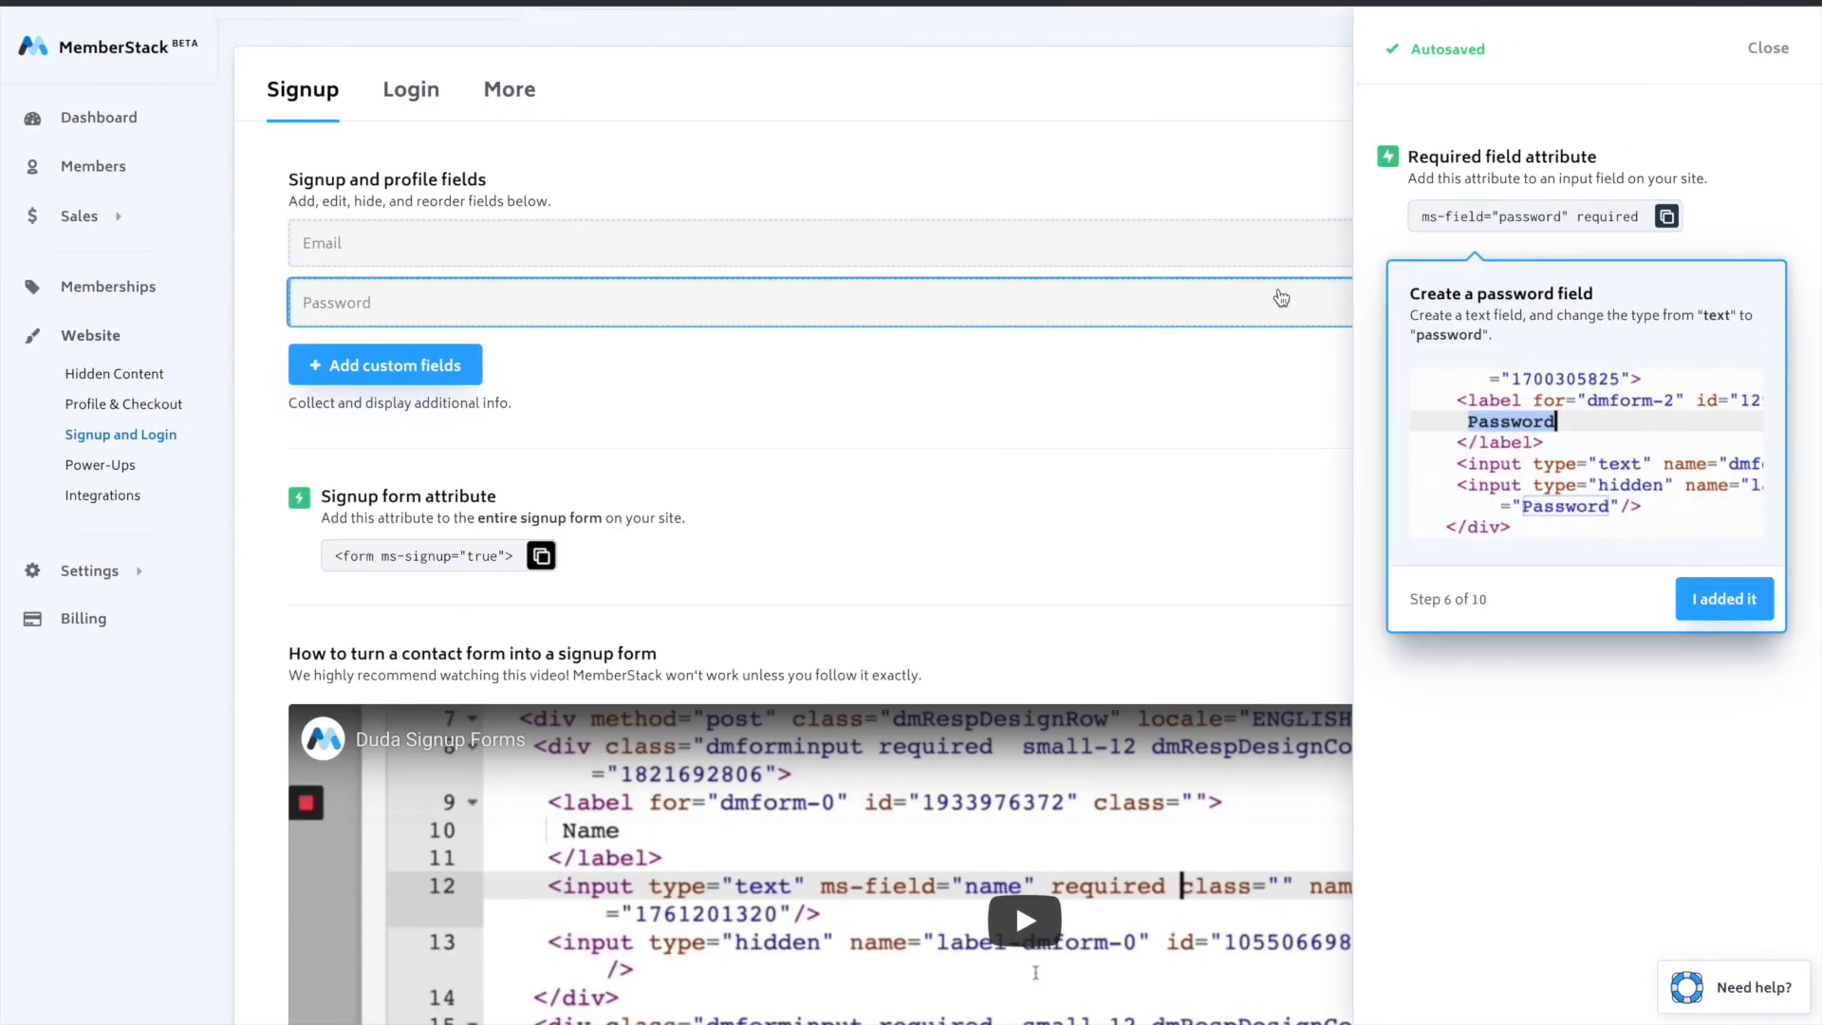
{"action": "left_click", "coordinate": [1666, 216]}
{"action": "key", "text": "ctrl+Left"}
- Paste the copied attribute into the Password field's text input tag and change that input's type to "password"
{"action": "scroll", "coordinate": [1013, 583], "scroll_direction": "down", "scroll_amount": 3}
{"action": "left_click", "coordinate": [788, 558]}
{"action": "key", "text": "ctrl+v"}
{"action": "double_click", "coordinate": [729, 558]}
{"action": "type", "text": "password"}
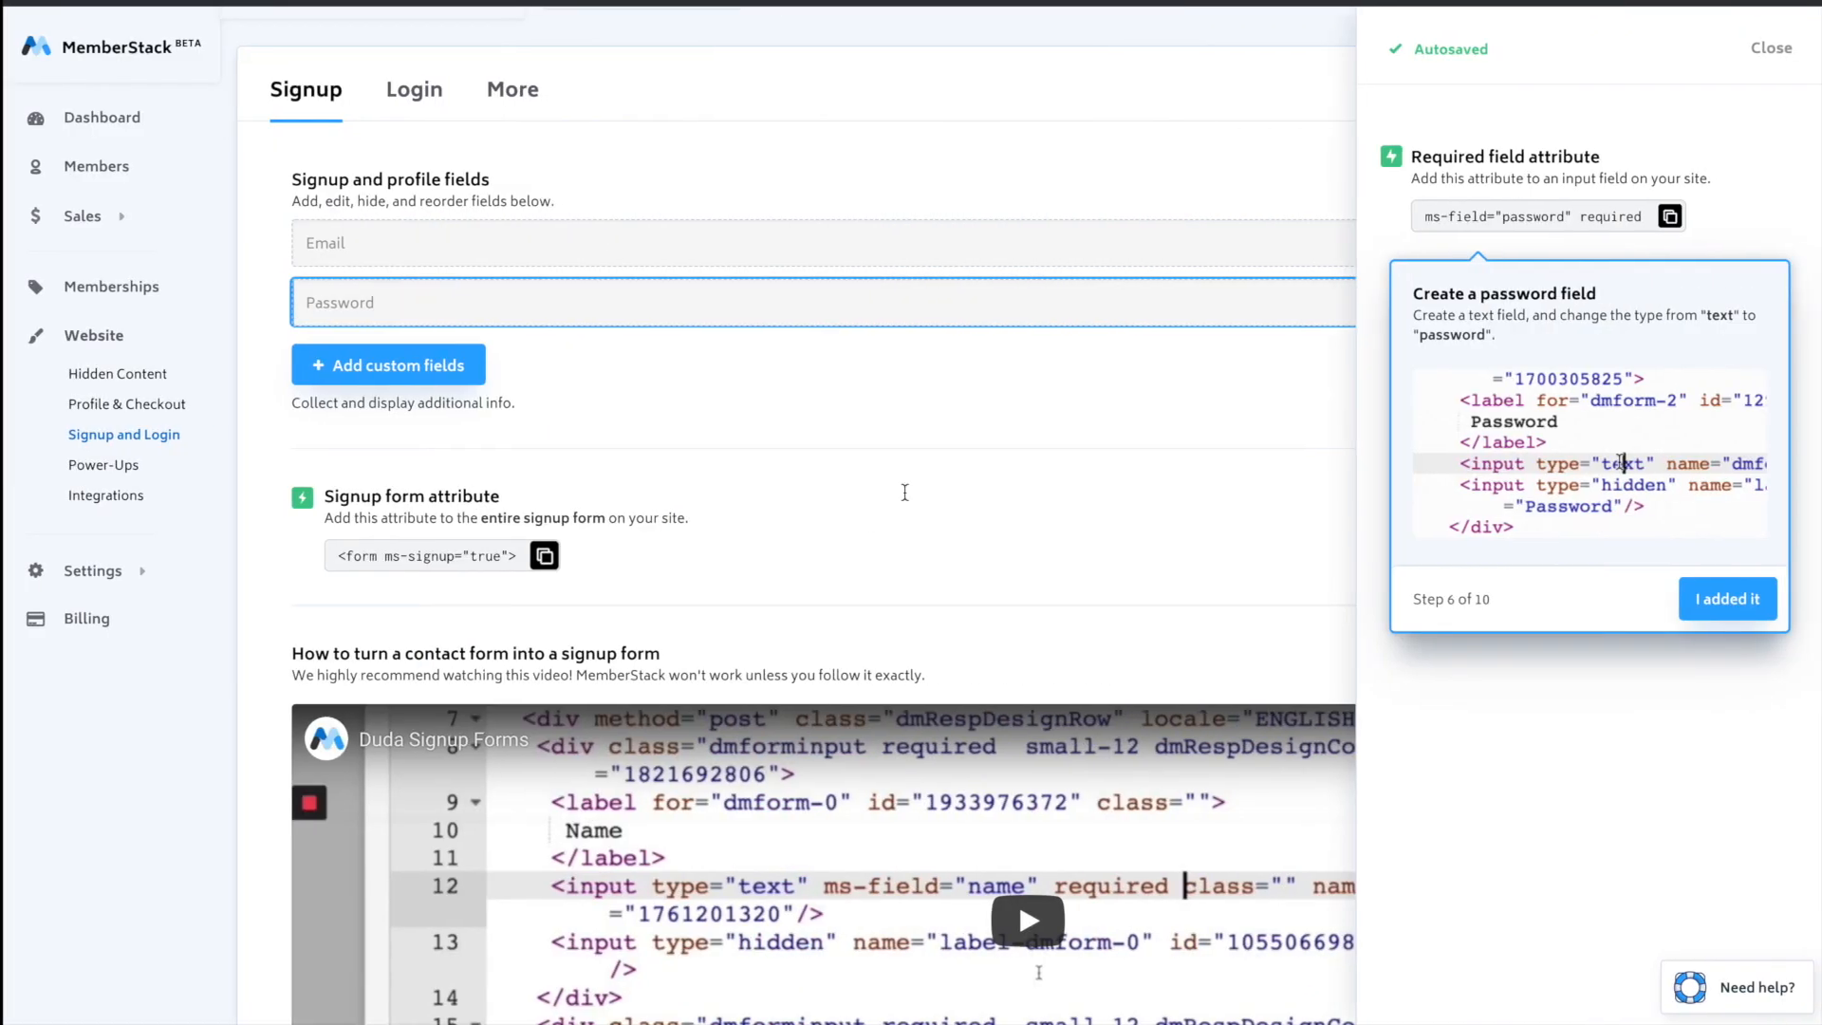
- In MemberStack, mark the password attribute as added, create a custom signup field called Name, and copy its attribute ms-field="name" required
{"action": "left_click", "coordinate": [1705, 595]}
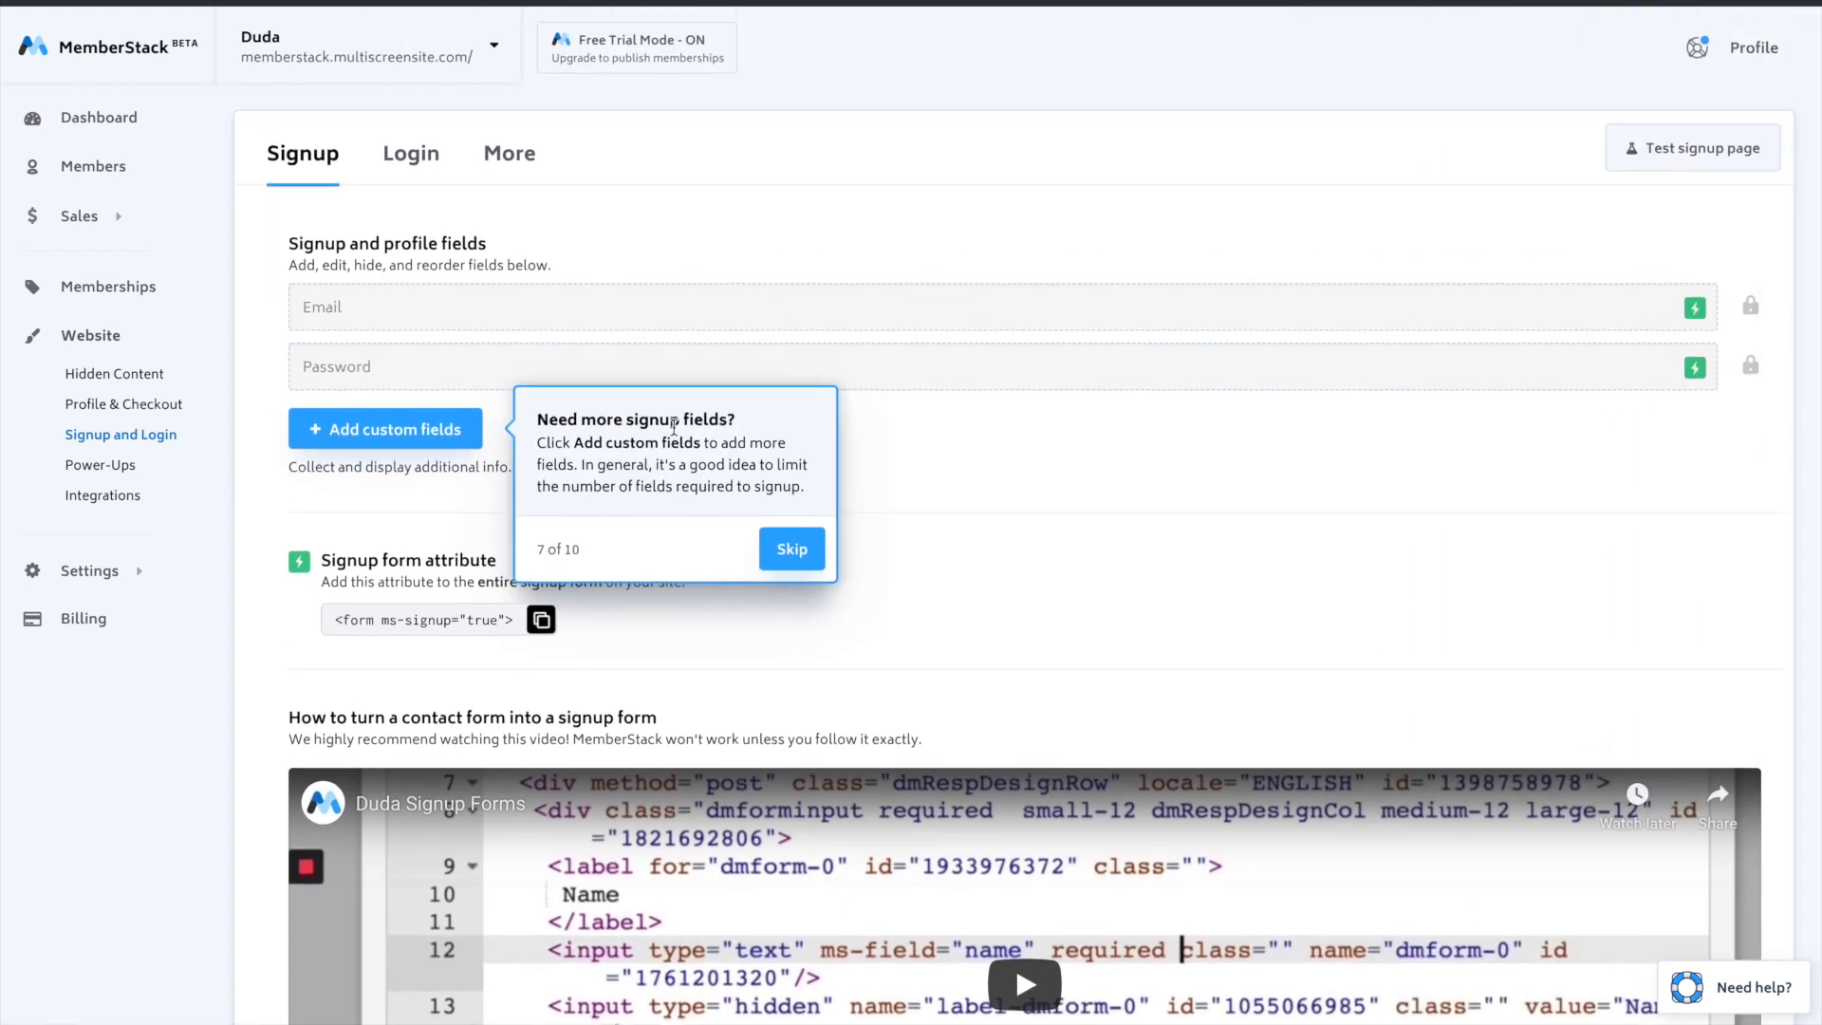
{"action": "left_click", "coordinate": [389, 429]}
{"action": "type", "text": "Name"}
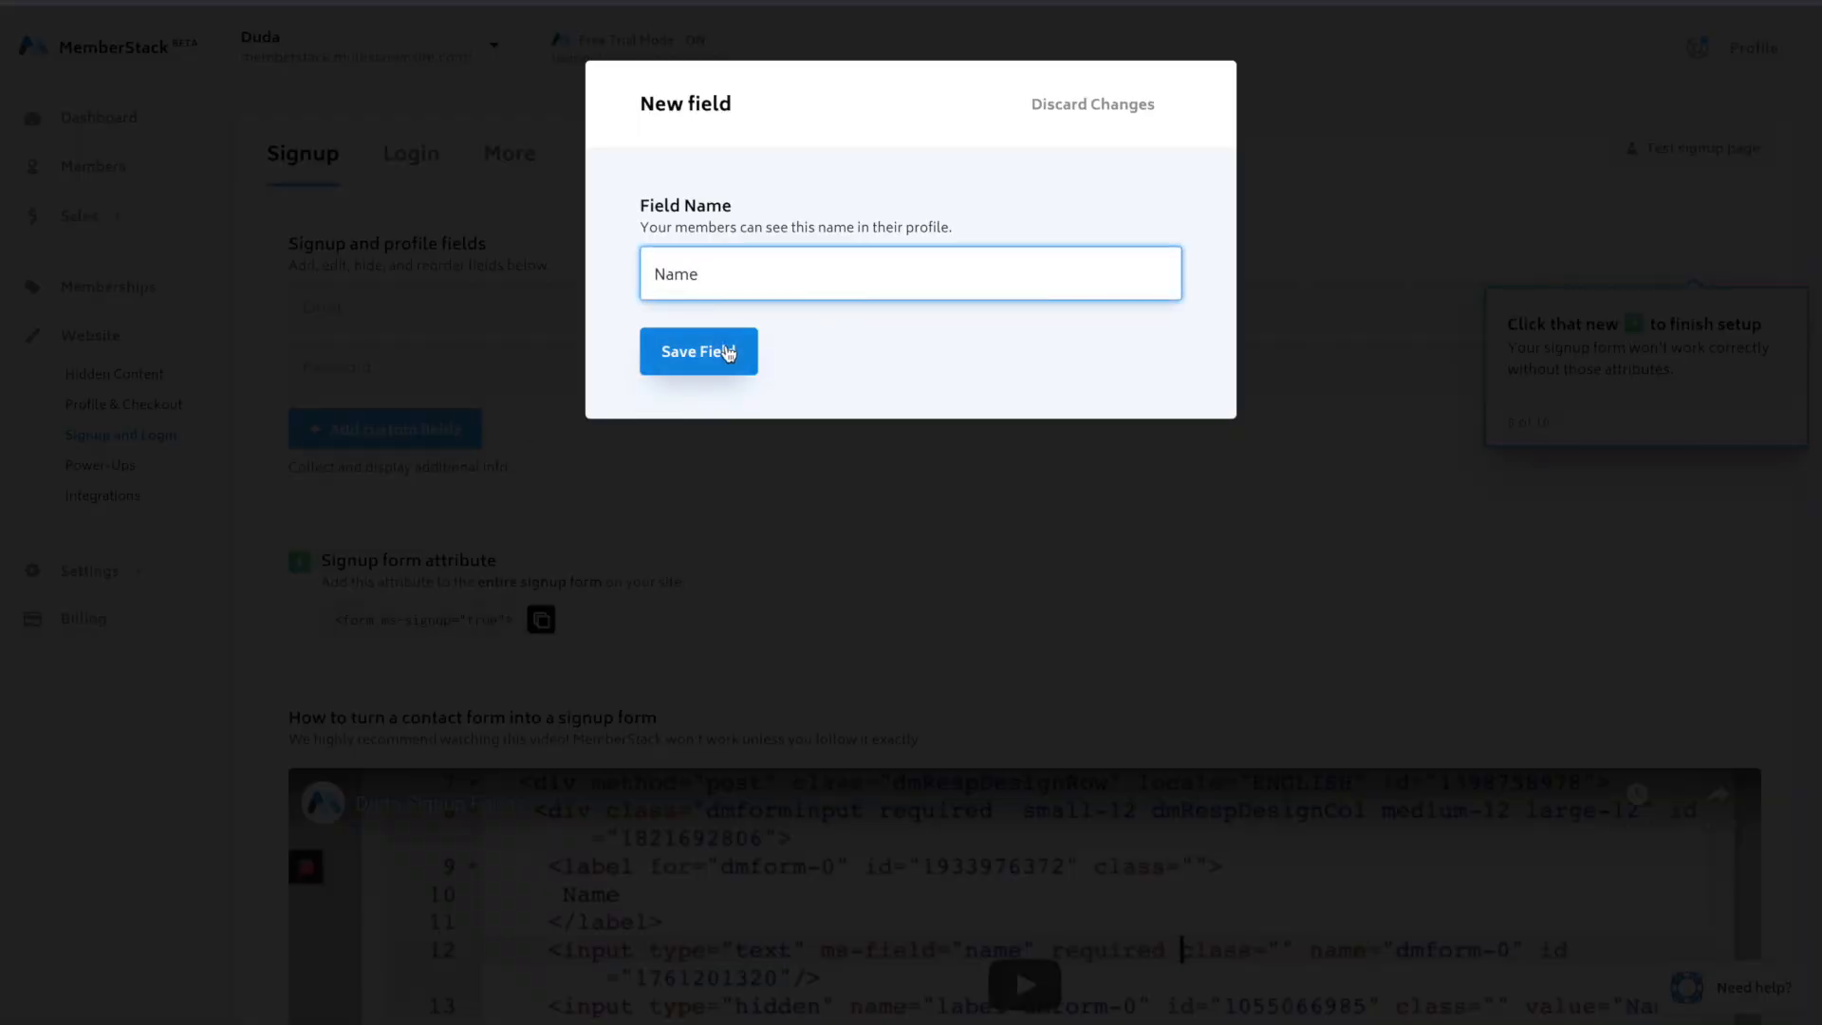
{"action": "left_click", "coordinate": [699, 351]}
{"action": "left_click", "coordinate": [1694, 306]}
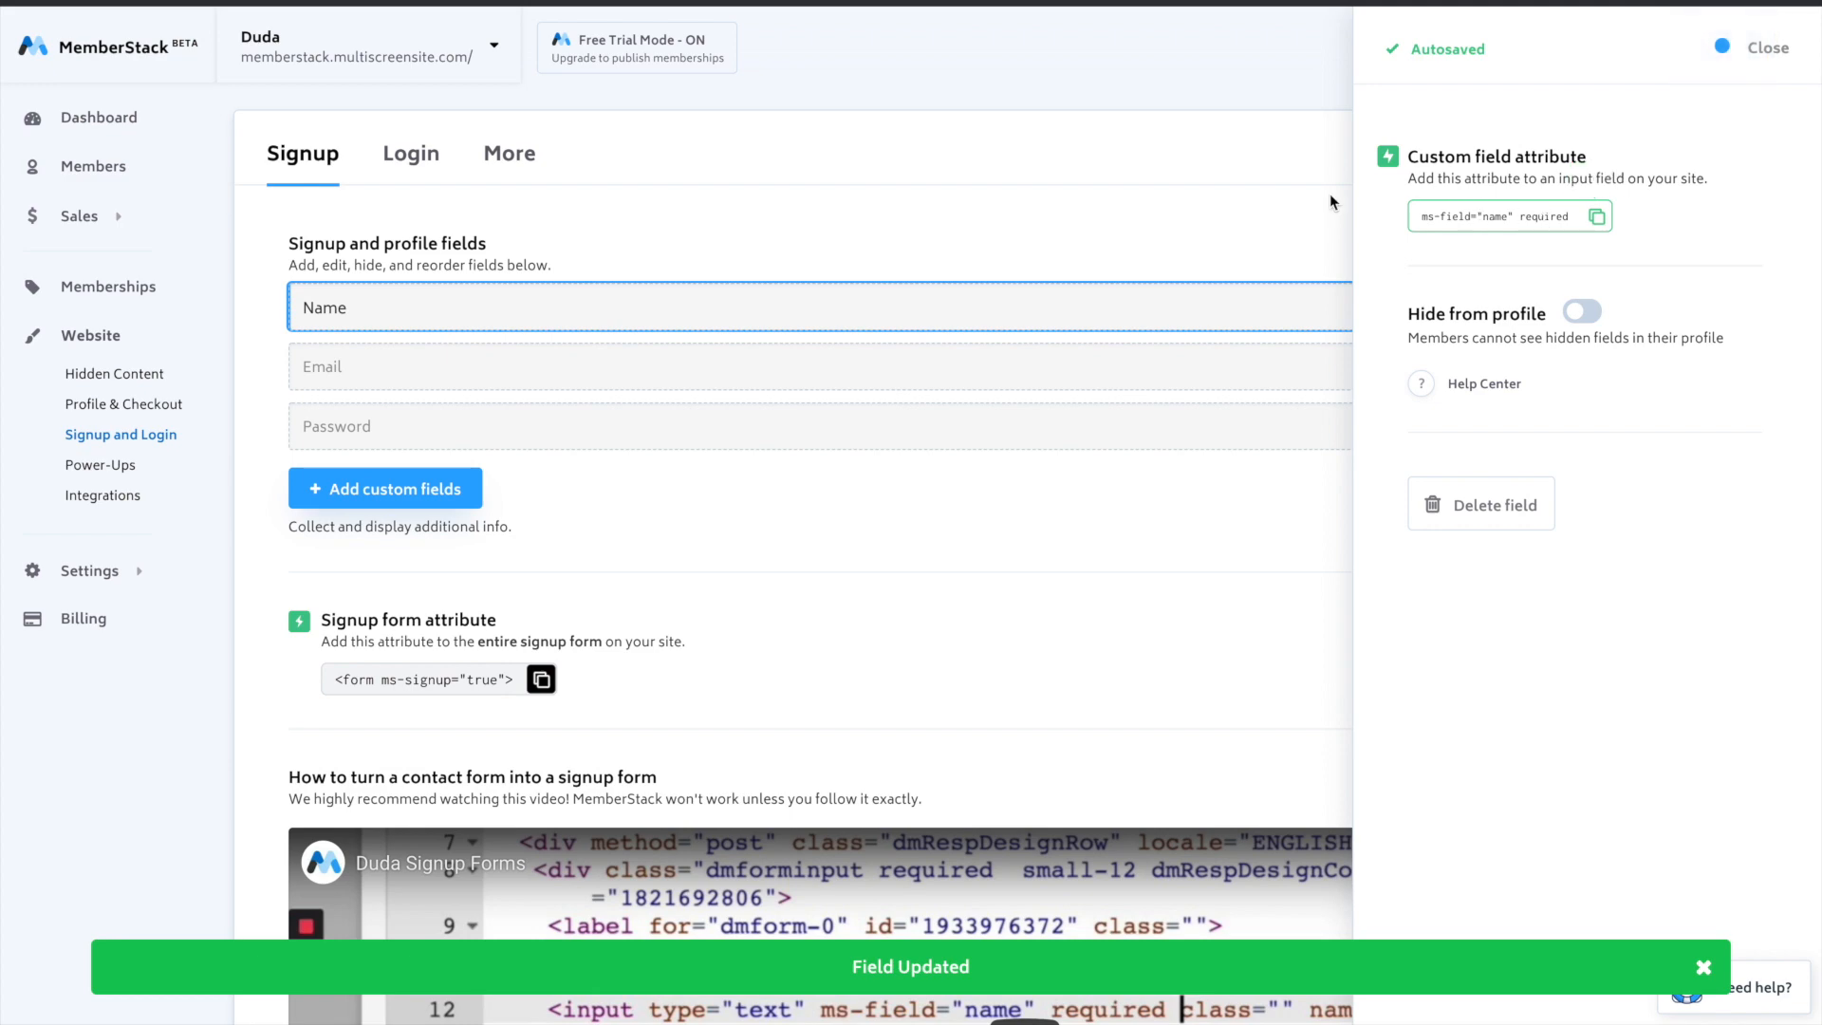
- In Duda, paste ms-field="name" required into the Name input tag after type="text", then update the form's HTML and close the editor
{"action": "key", "text": "ctrl+Left"}
{"action": "scroll", "coordinate": [742, 524], "scroll_direction": "up", "scroll_amount": 5}
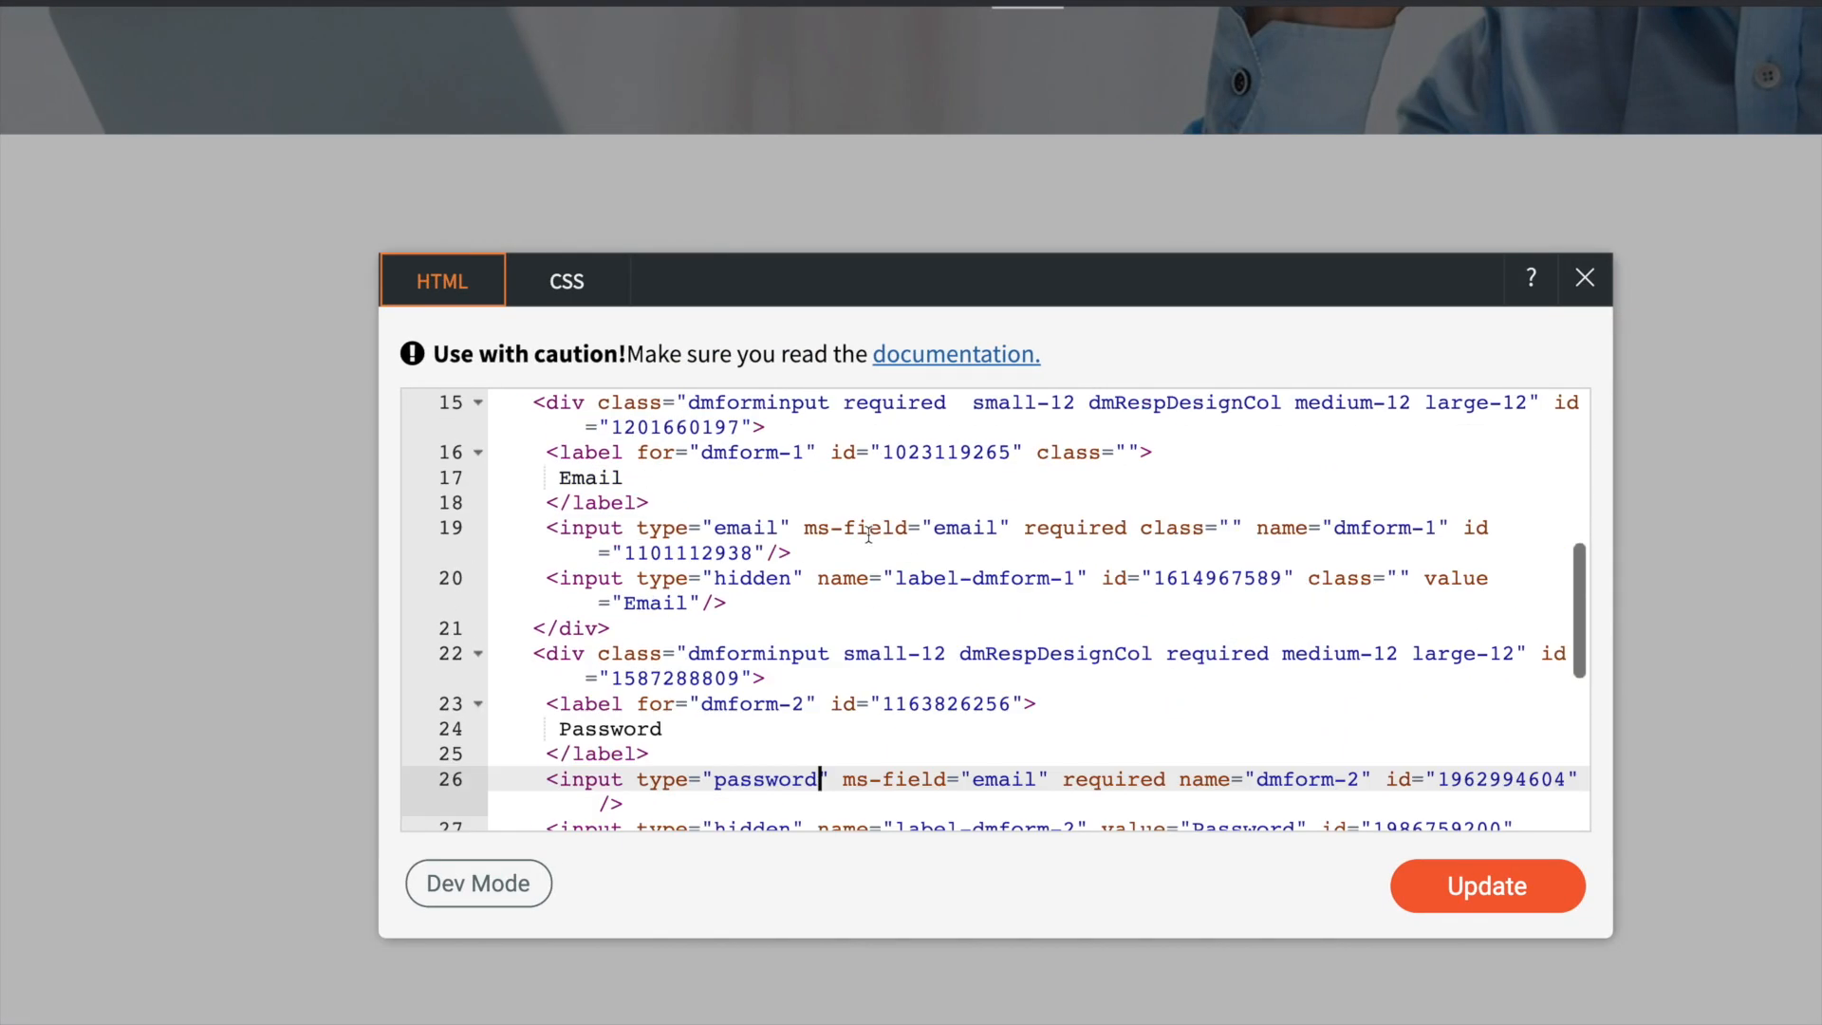
{"action": "left_click", "coordinate": [778, 562]}
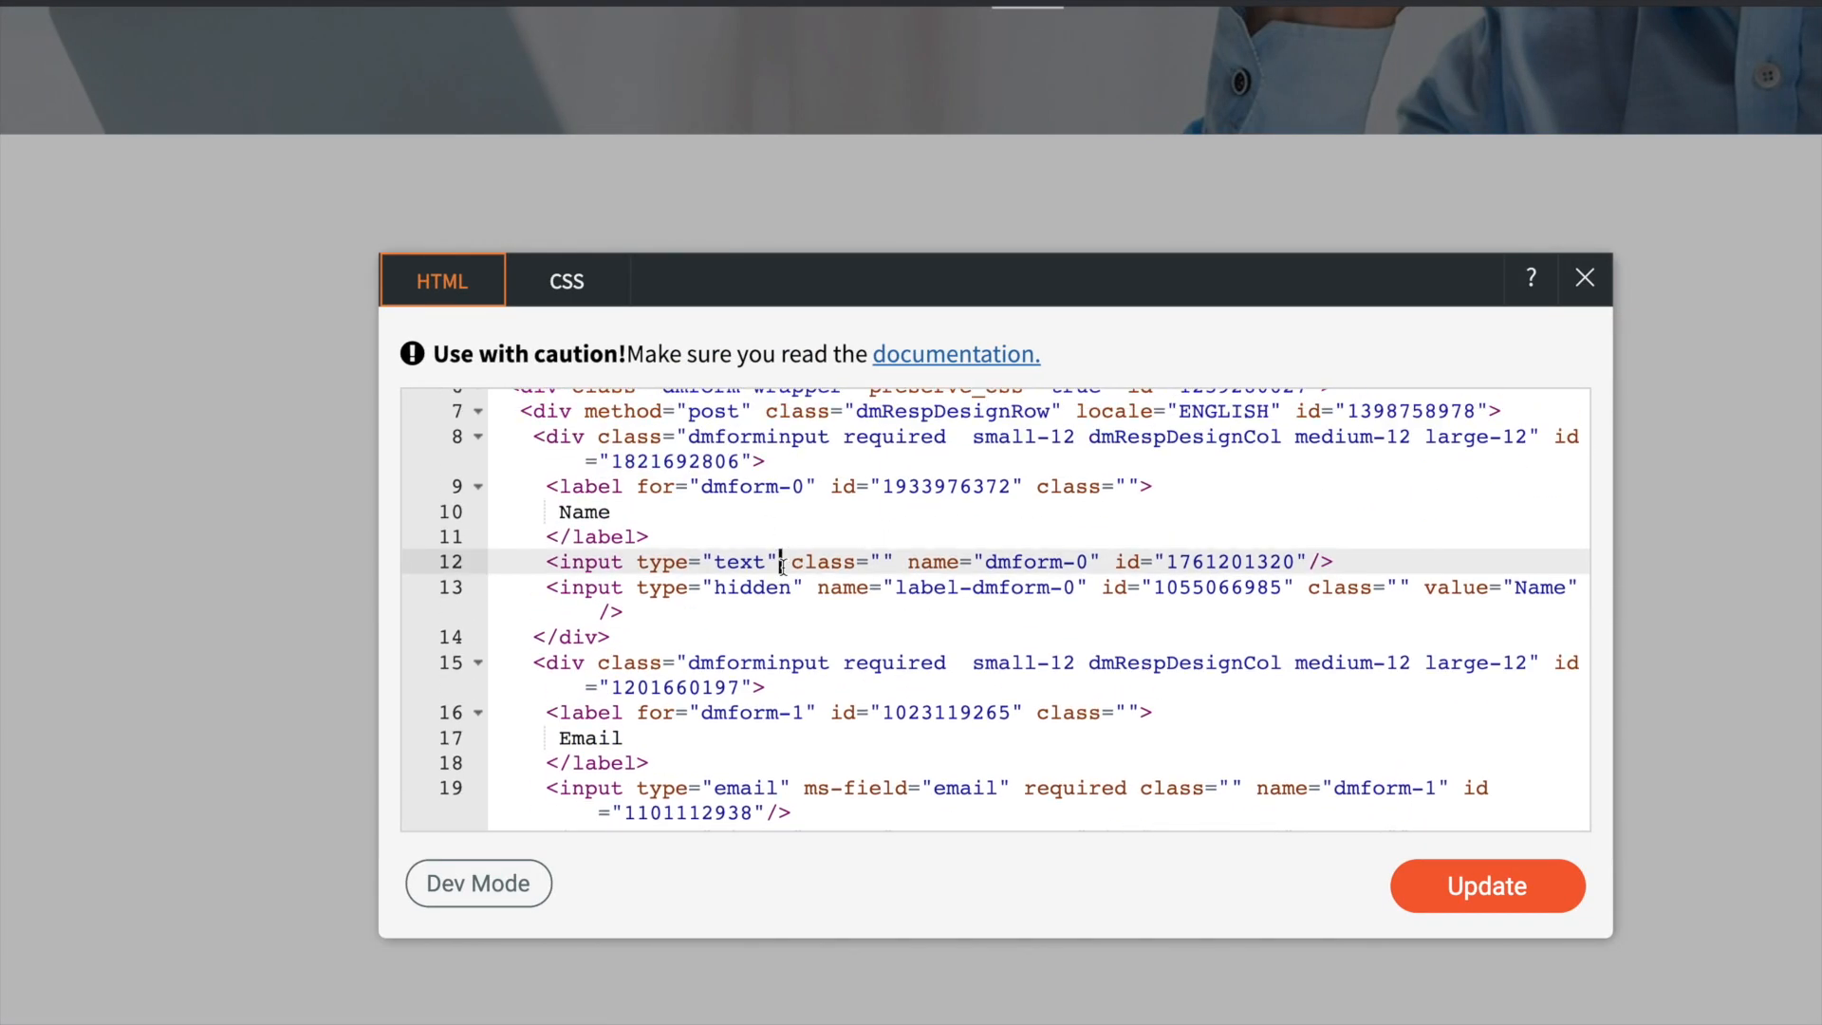
{"action": "key", "text": "ctrl+v"}
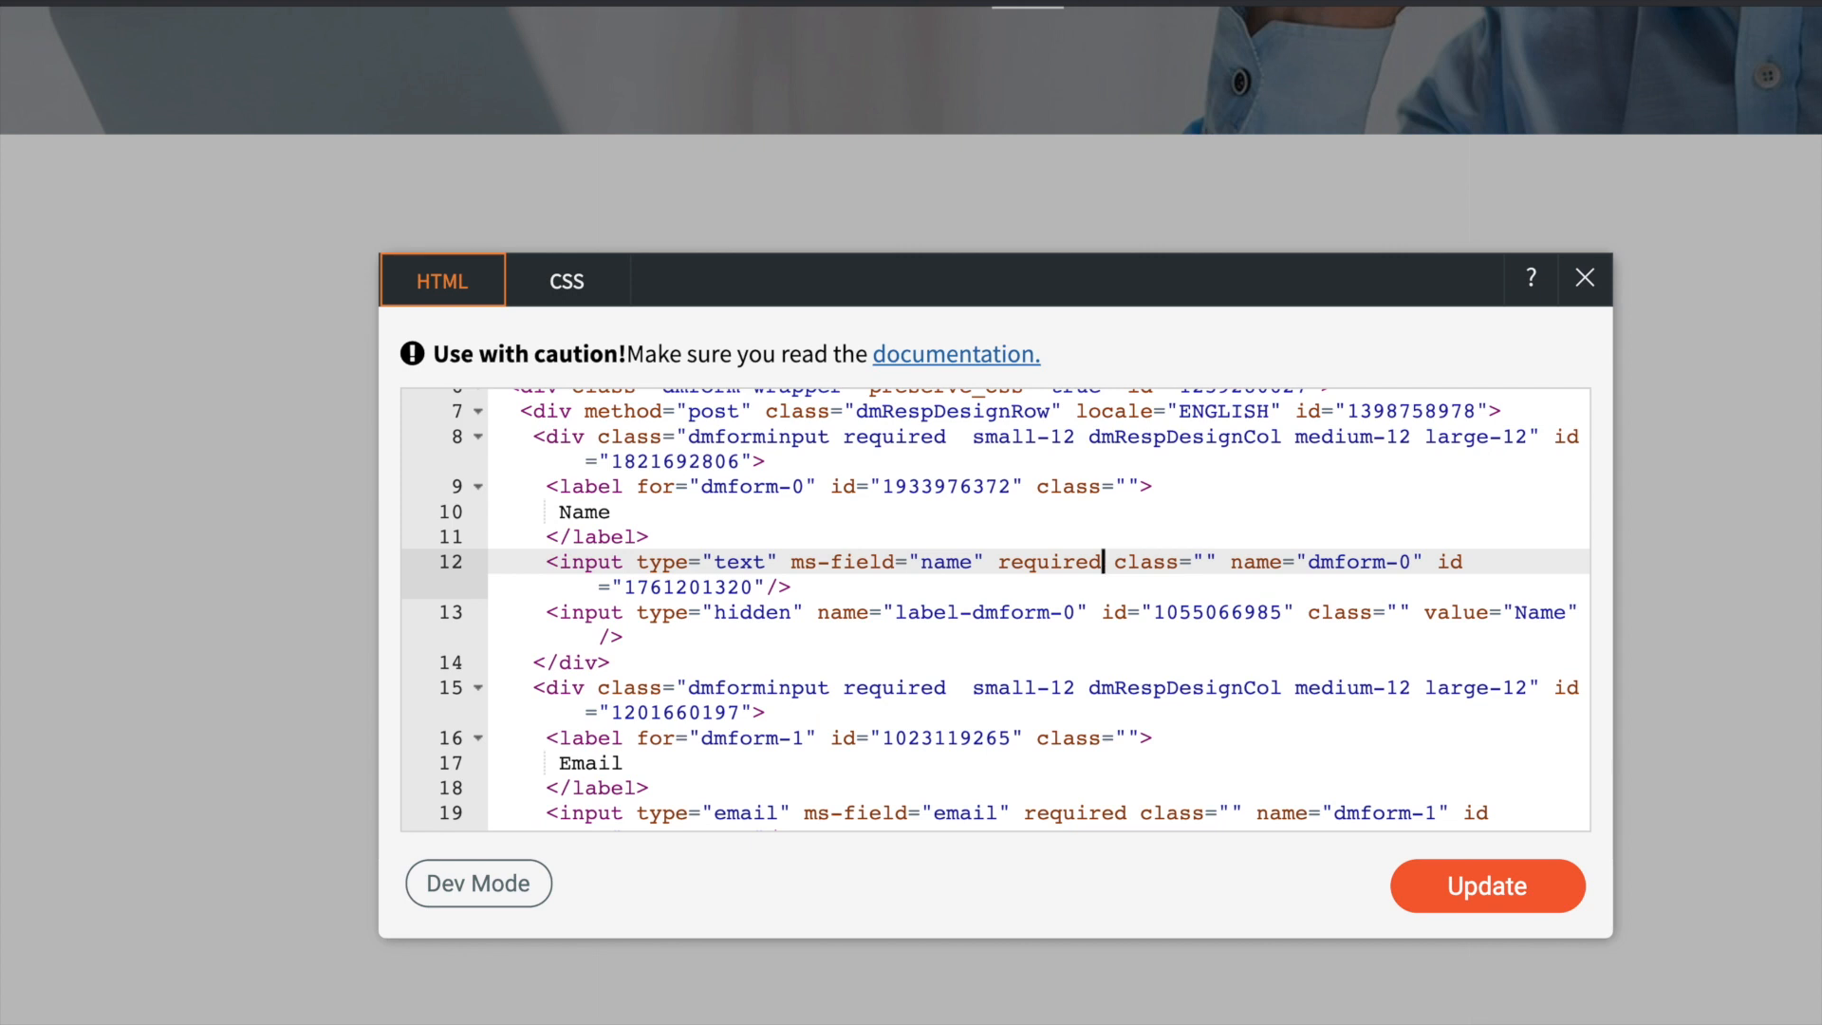
{"action": "left_click", "coordinate": [1494, 894]}
{"action": "left_click", "coordinate": [1585, 280]}
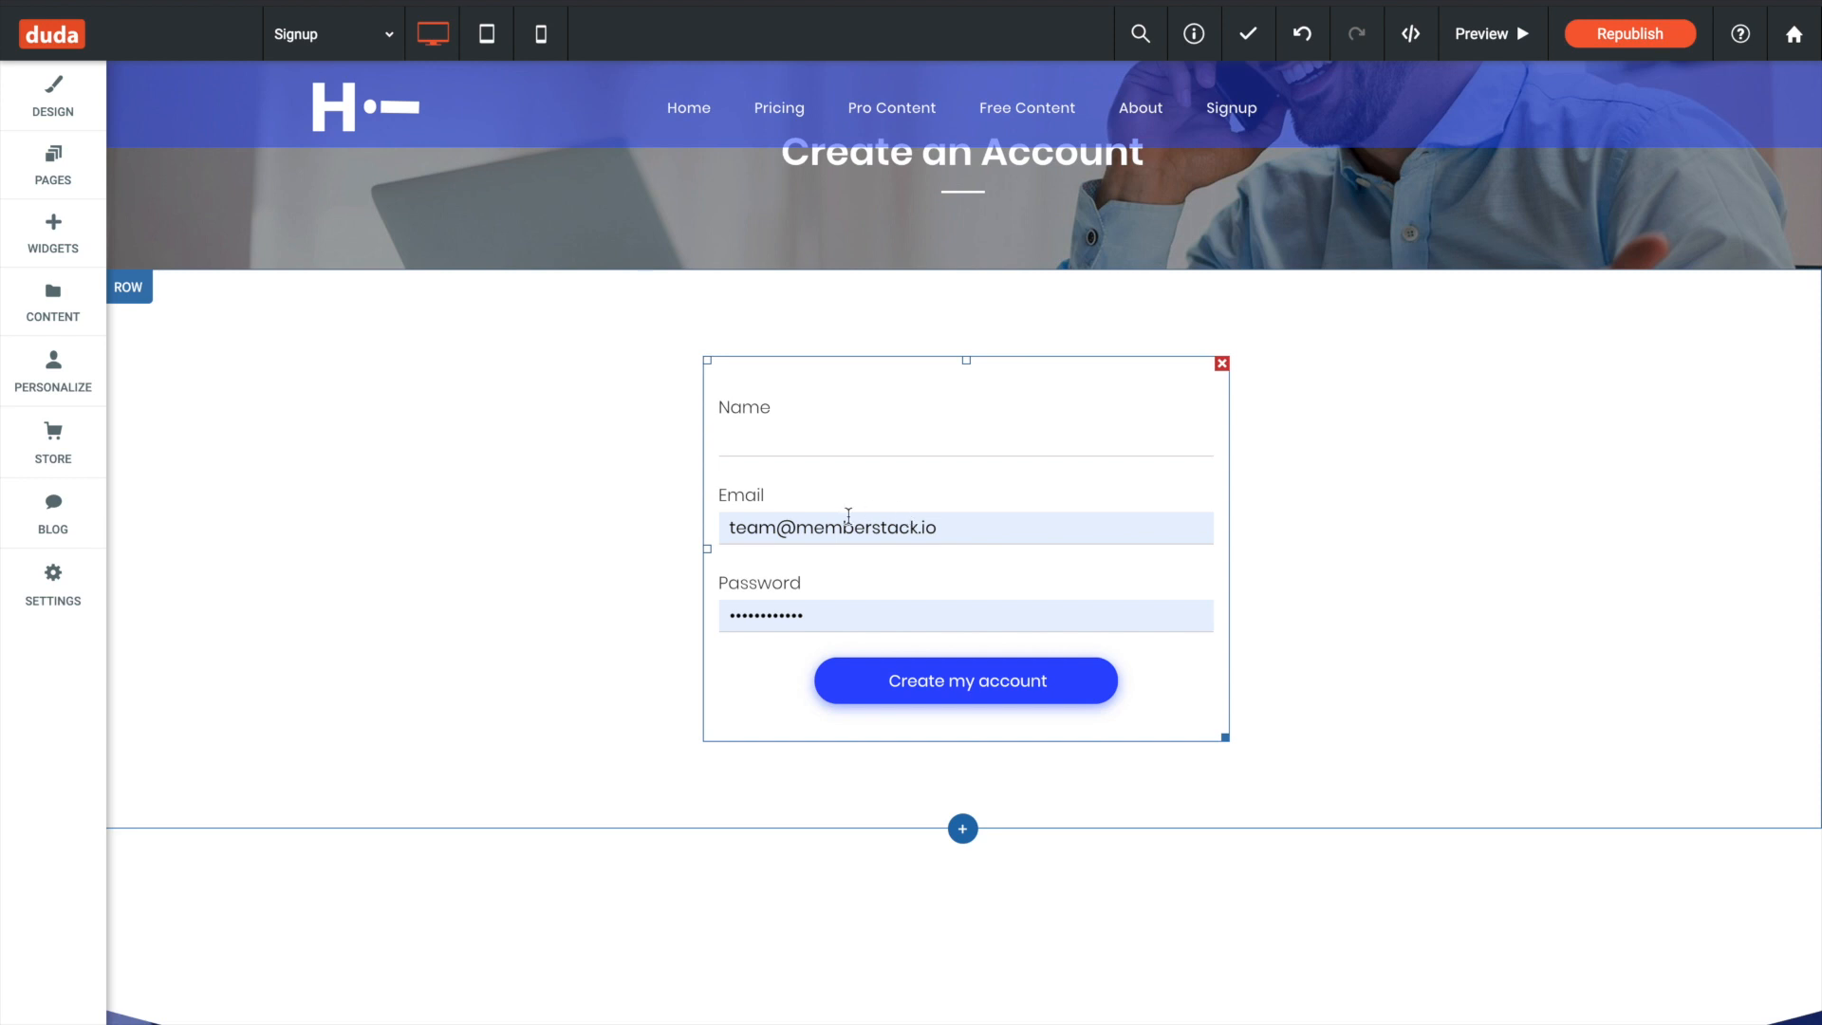
- Republish the Duda site and run the signup page test in MemberStack
{"action": "left_click", "coordinate": [1624, 38]}
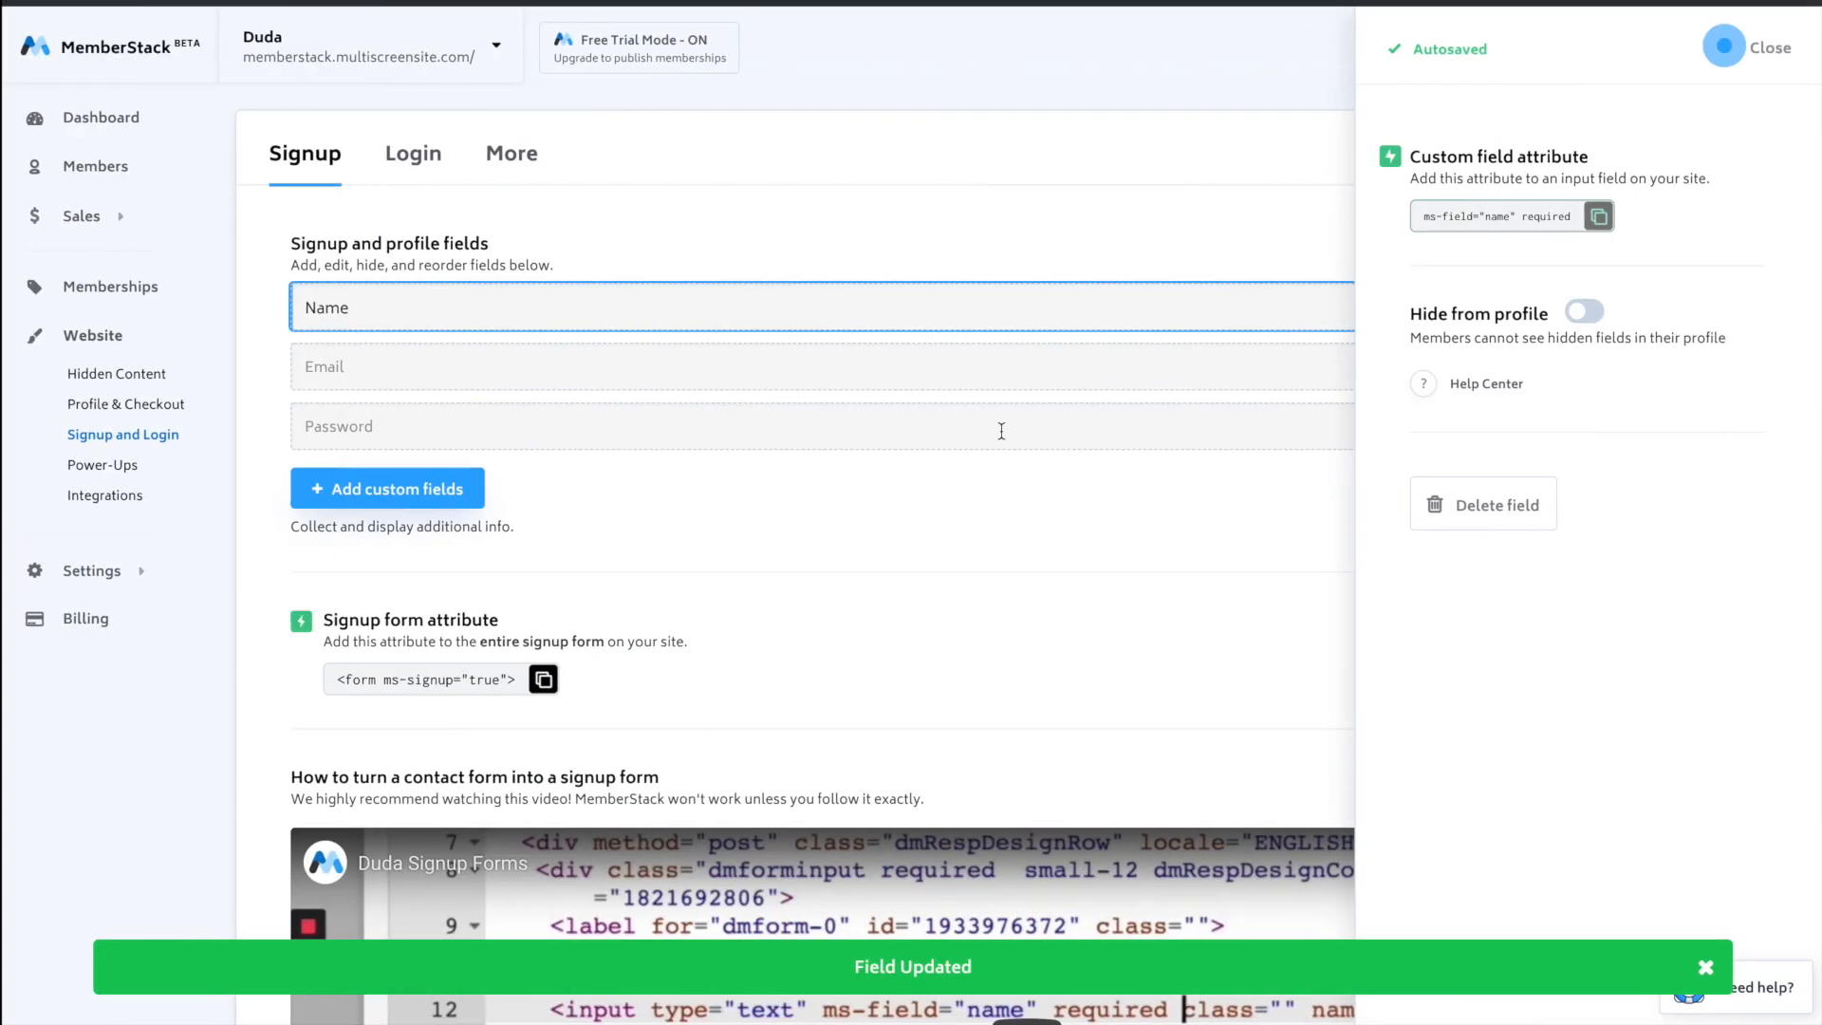
{"action": "left_click", "coordinate": [1727, 47]}
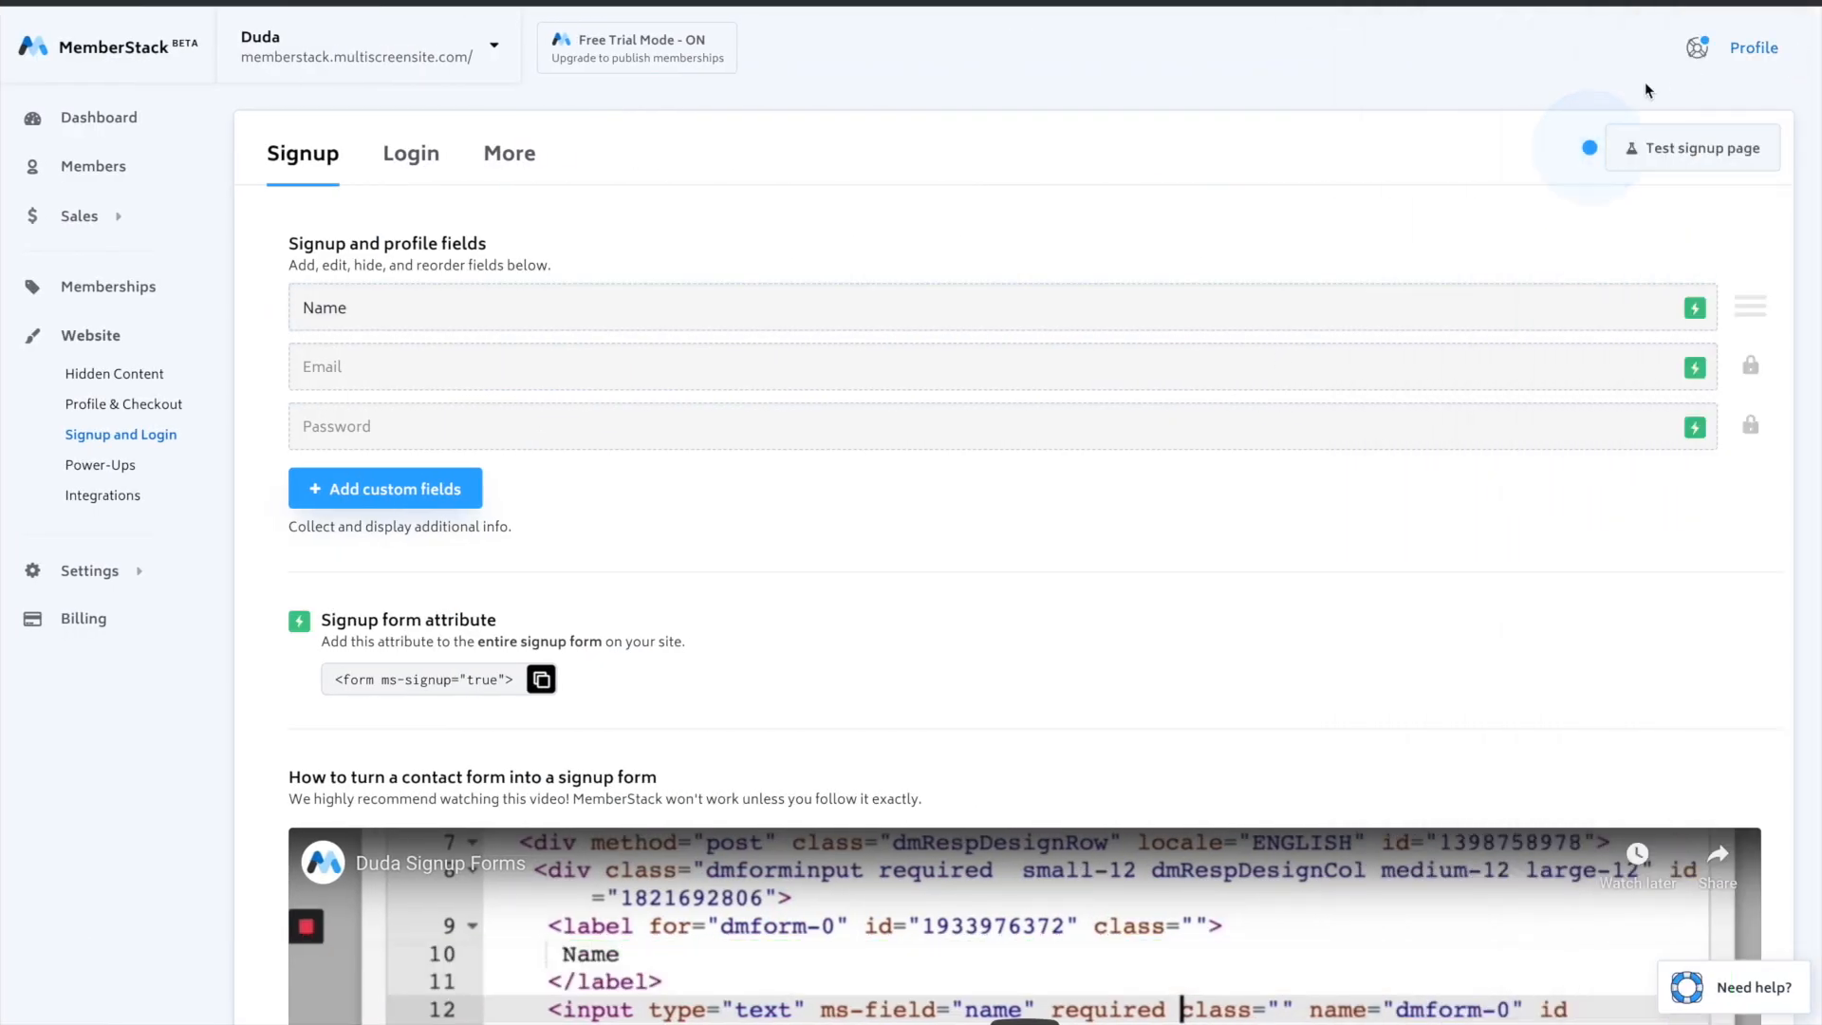
{"action": "left_click", "coordinate": [1653, 164]}
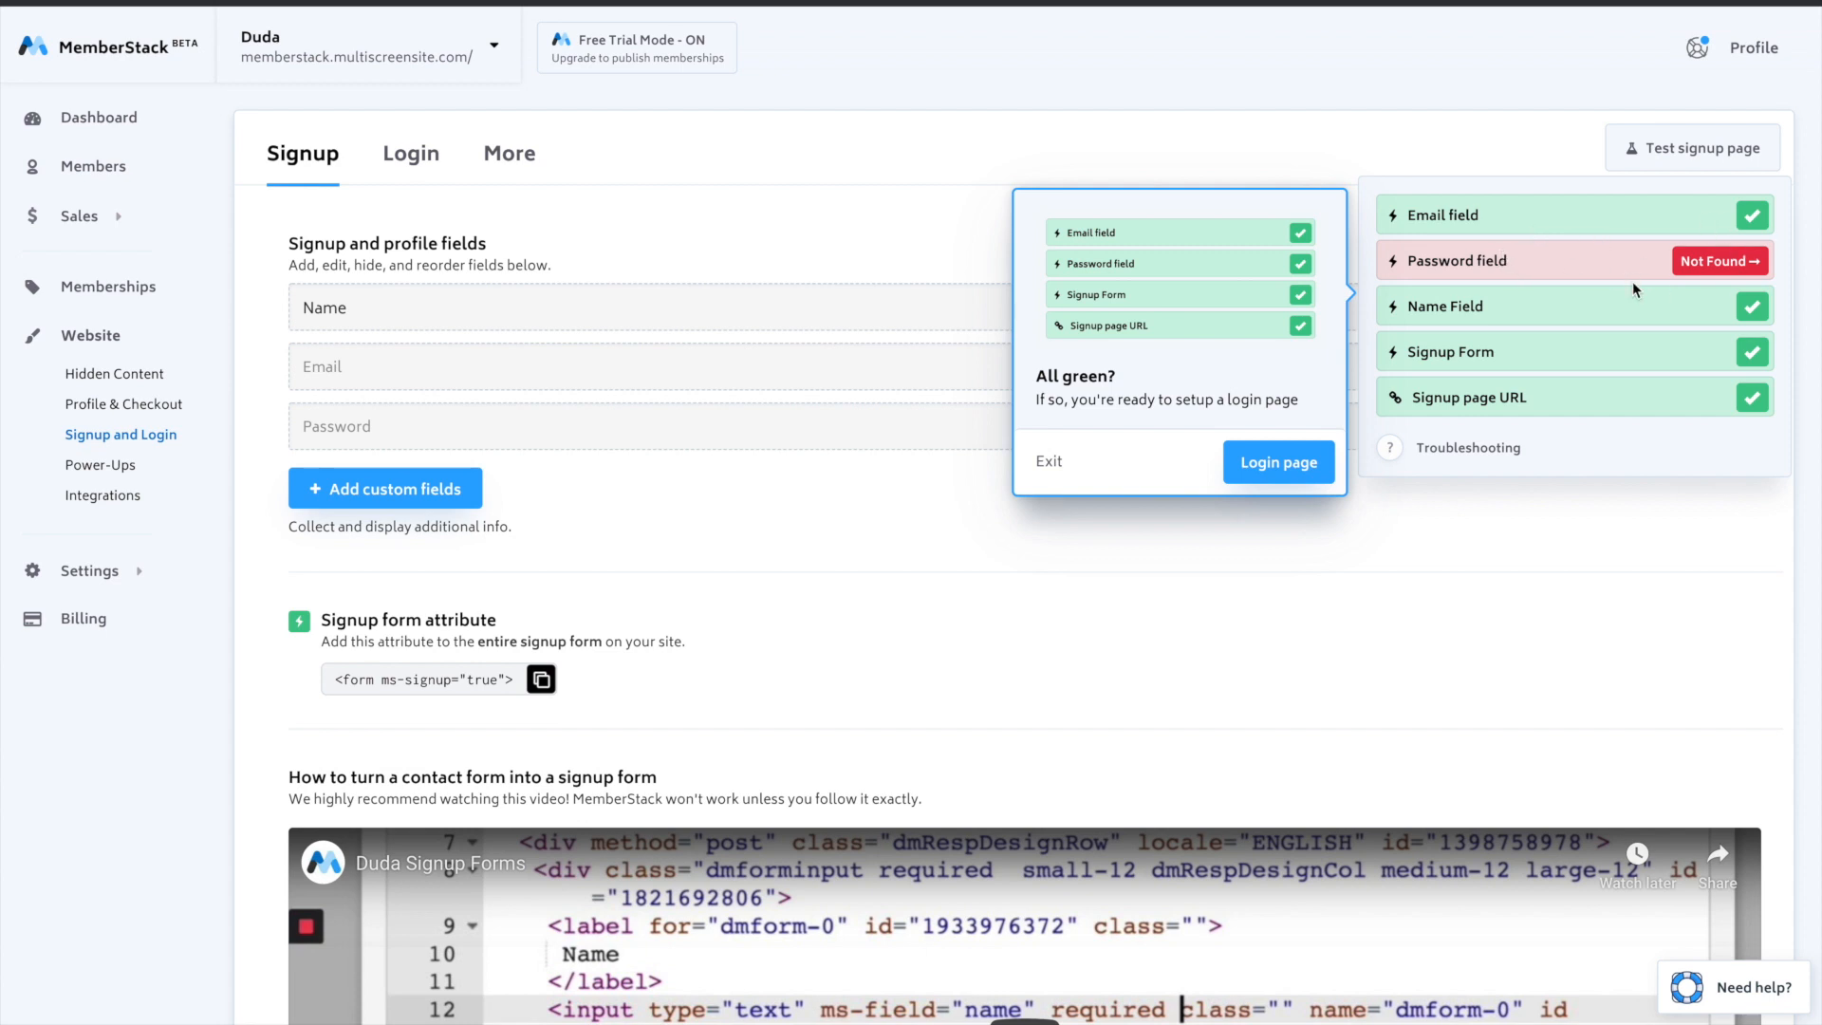
- Return to Duda, dismiss the publish dialog, and reopen the Signup page contact form's HTML for editing
{"action": "key", "text": "ctrl+Left"}
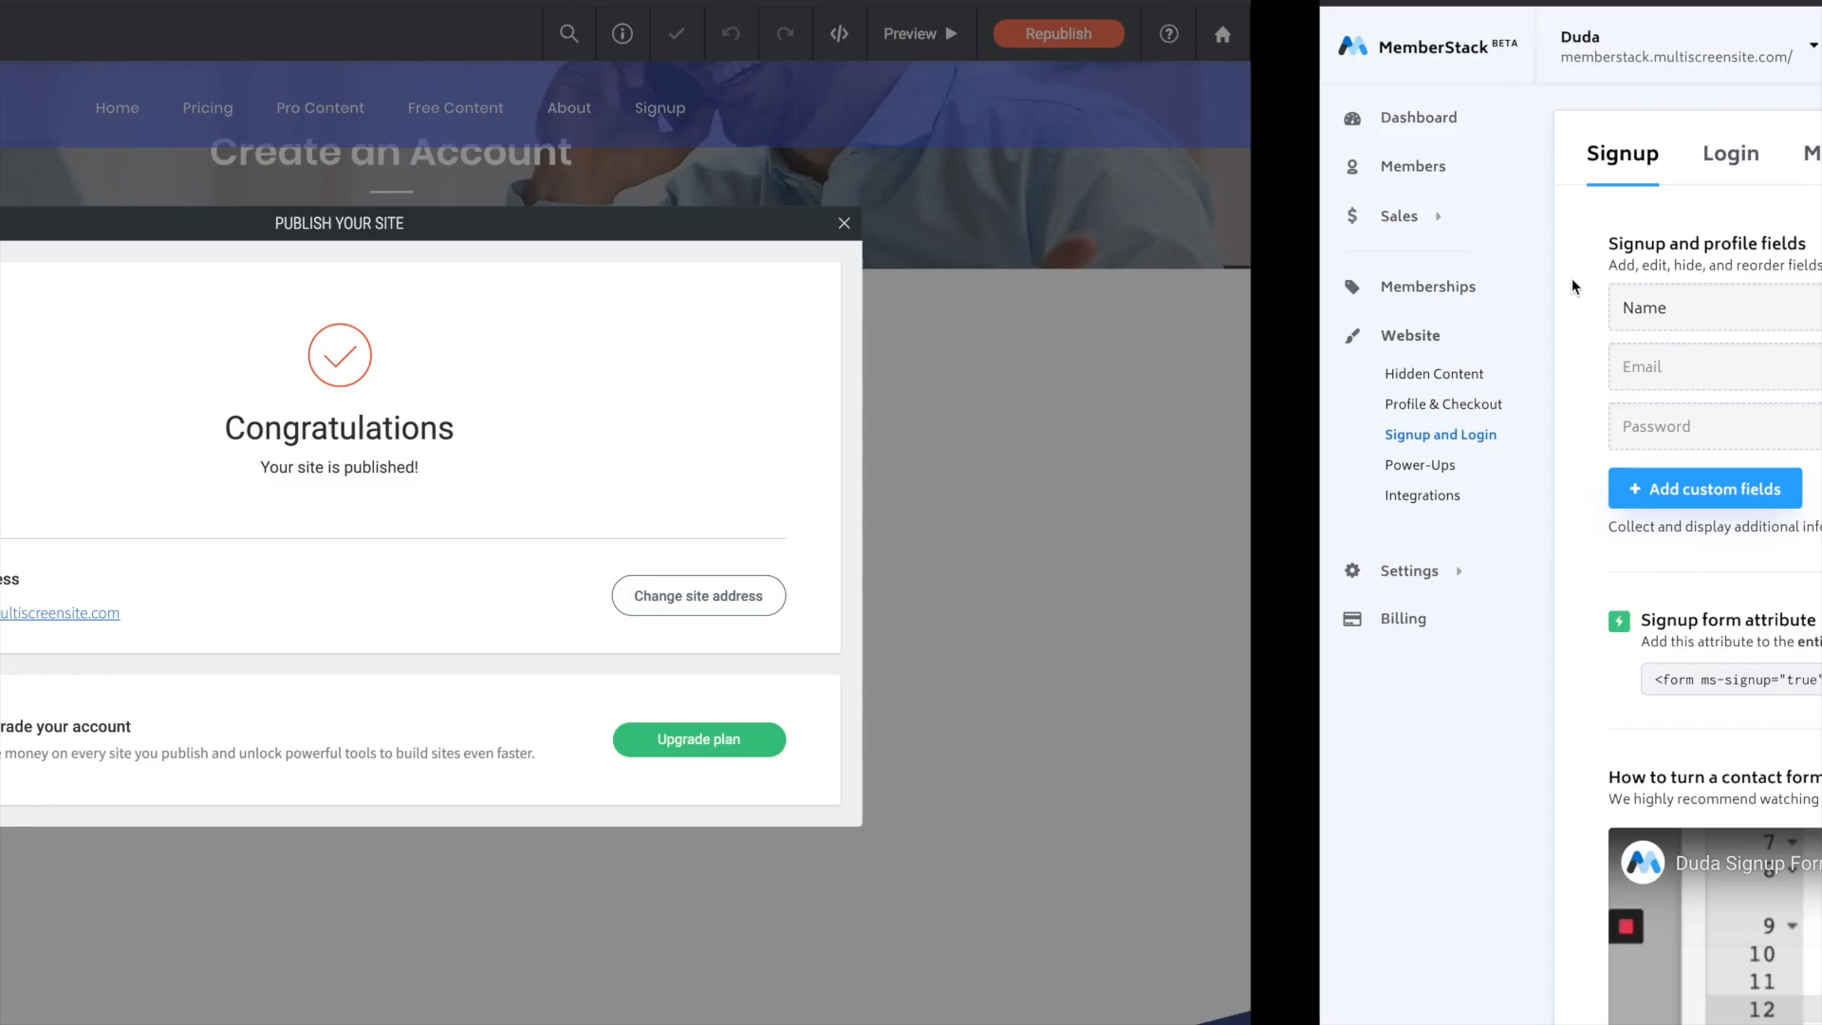
{"action": "left_click", "coordinate": [1413, 226]}
{"action": "left_click", "coordinate": [944, 413]}
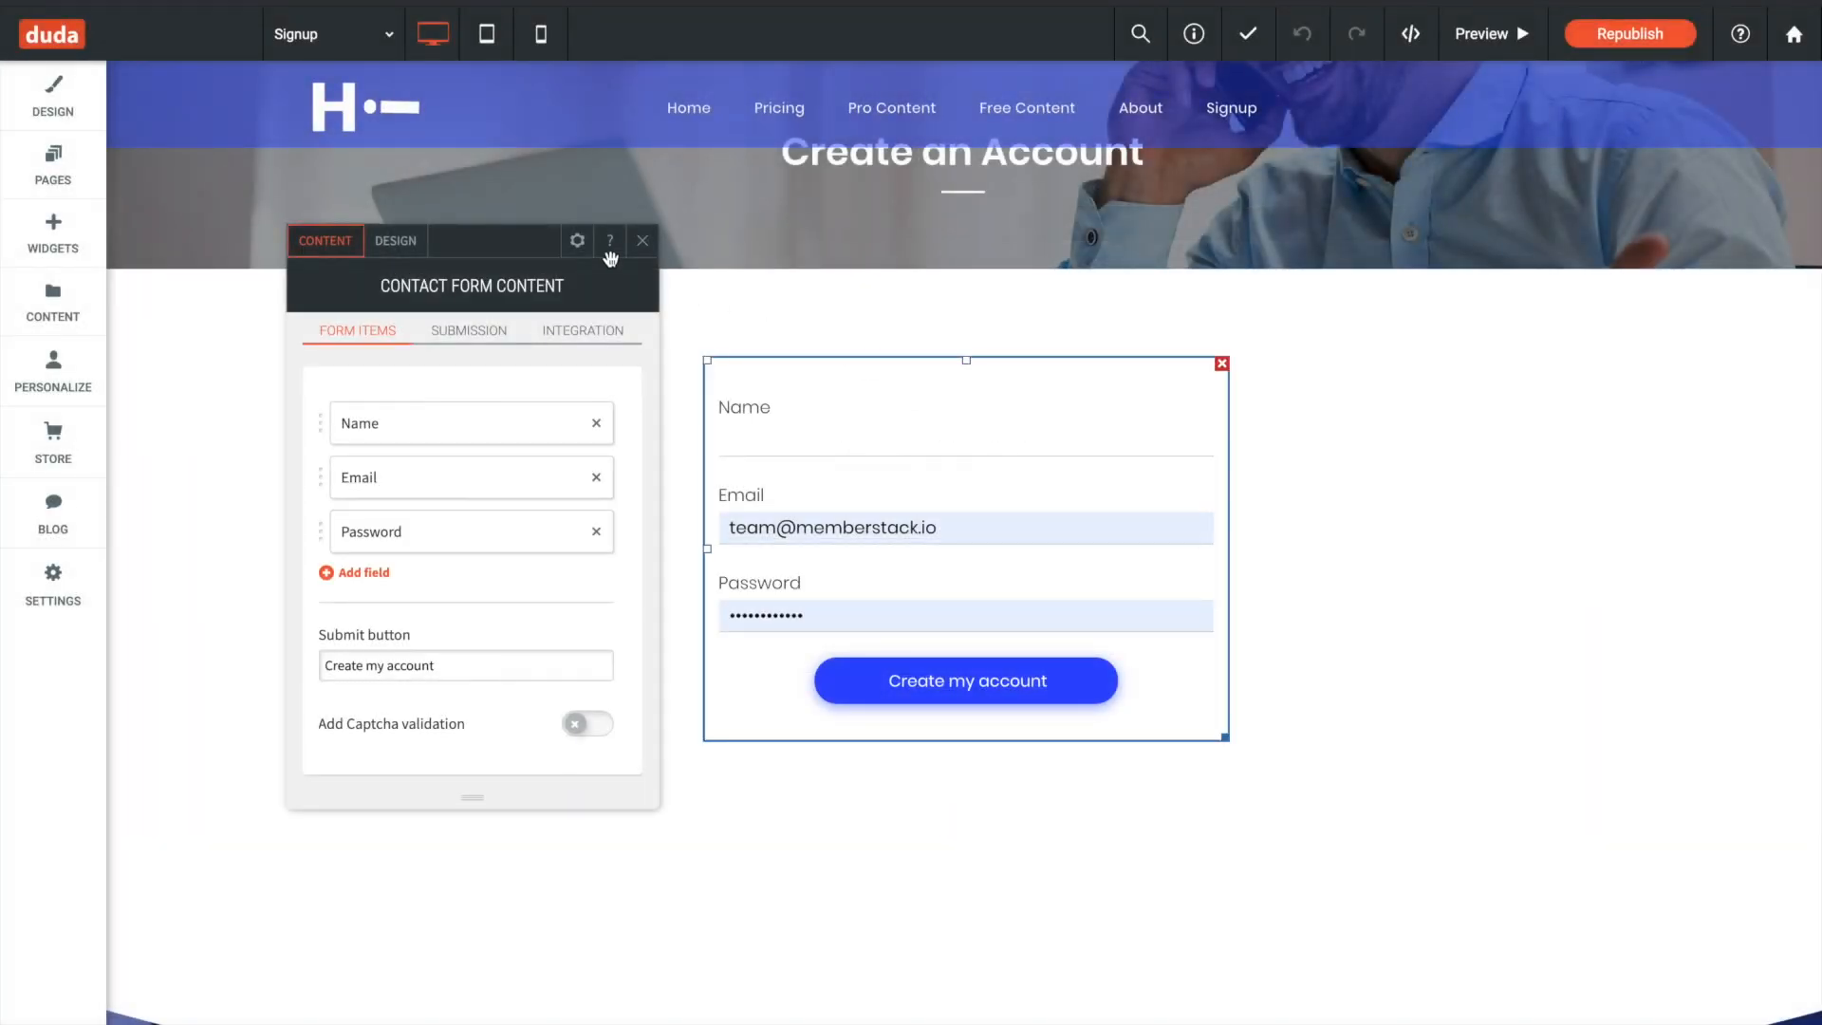
{"action": "left_click", "coordinate": [580, 244]}
{"action": "left_click", "coordinate": [619, 533]}
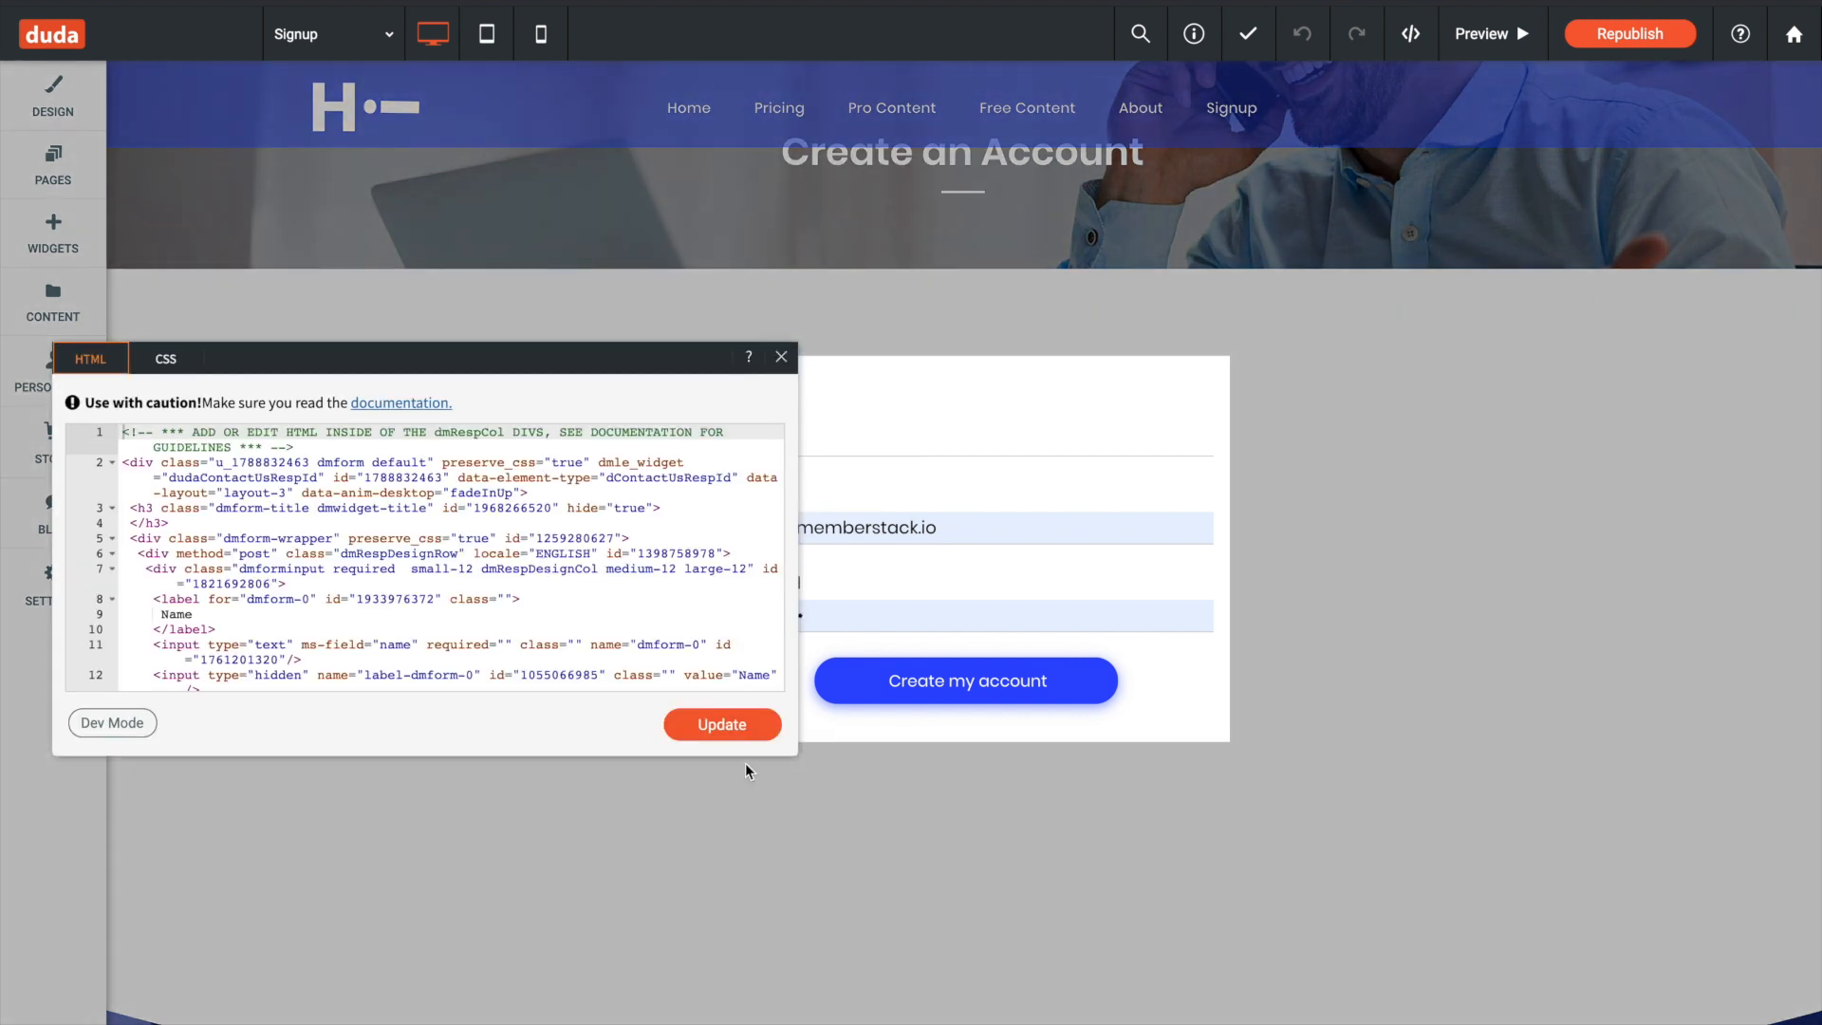
{"action": "left_click_drag", "start_coordinate": [644, 358], "coordinate": [1191, 380]}
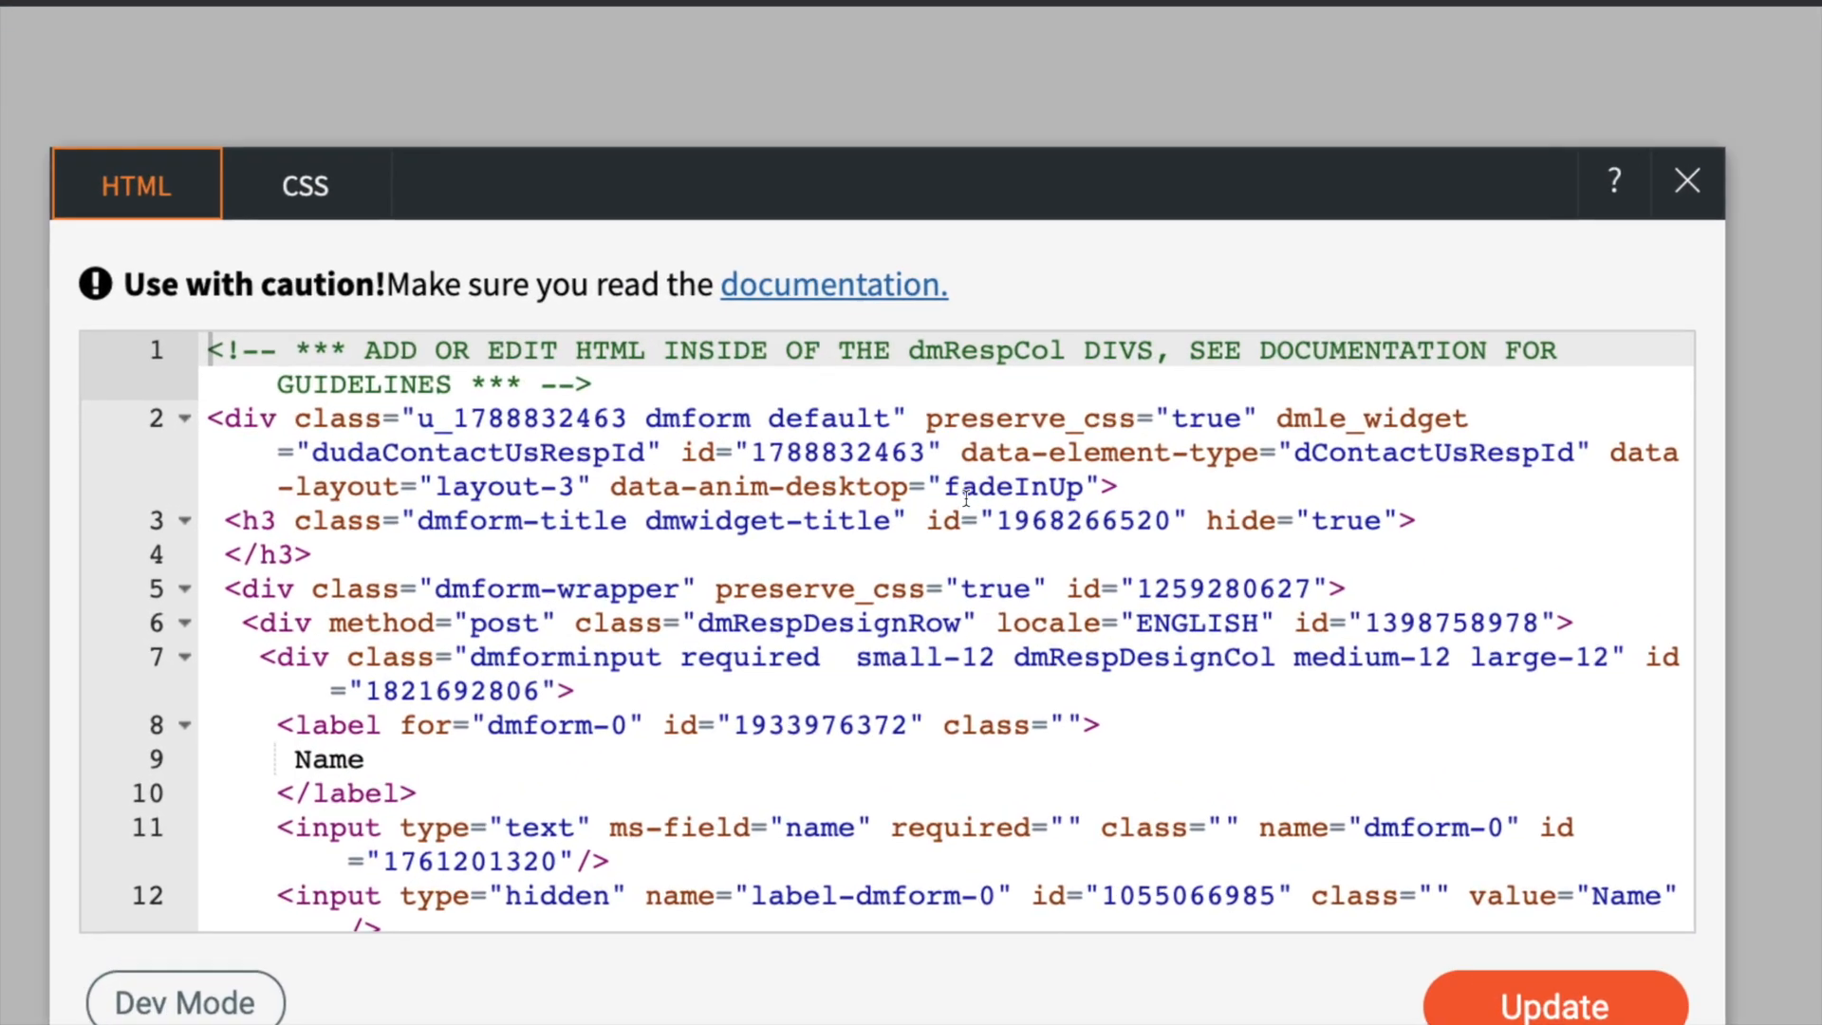
- Change the Password input's ms-field value to "password", then update the form's HTML and close the editor
{"action": "scroll", "coordinate": [966, 498], "scroll_direction": "down", "scroll_amount": 3}
{"action": "scroll", "coordinate": [966, 498], "scroll_direction": "down", "scroll_amount": 5}
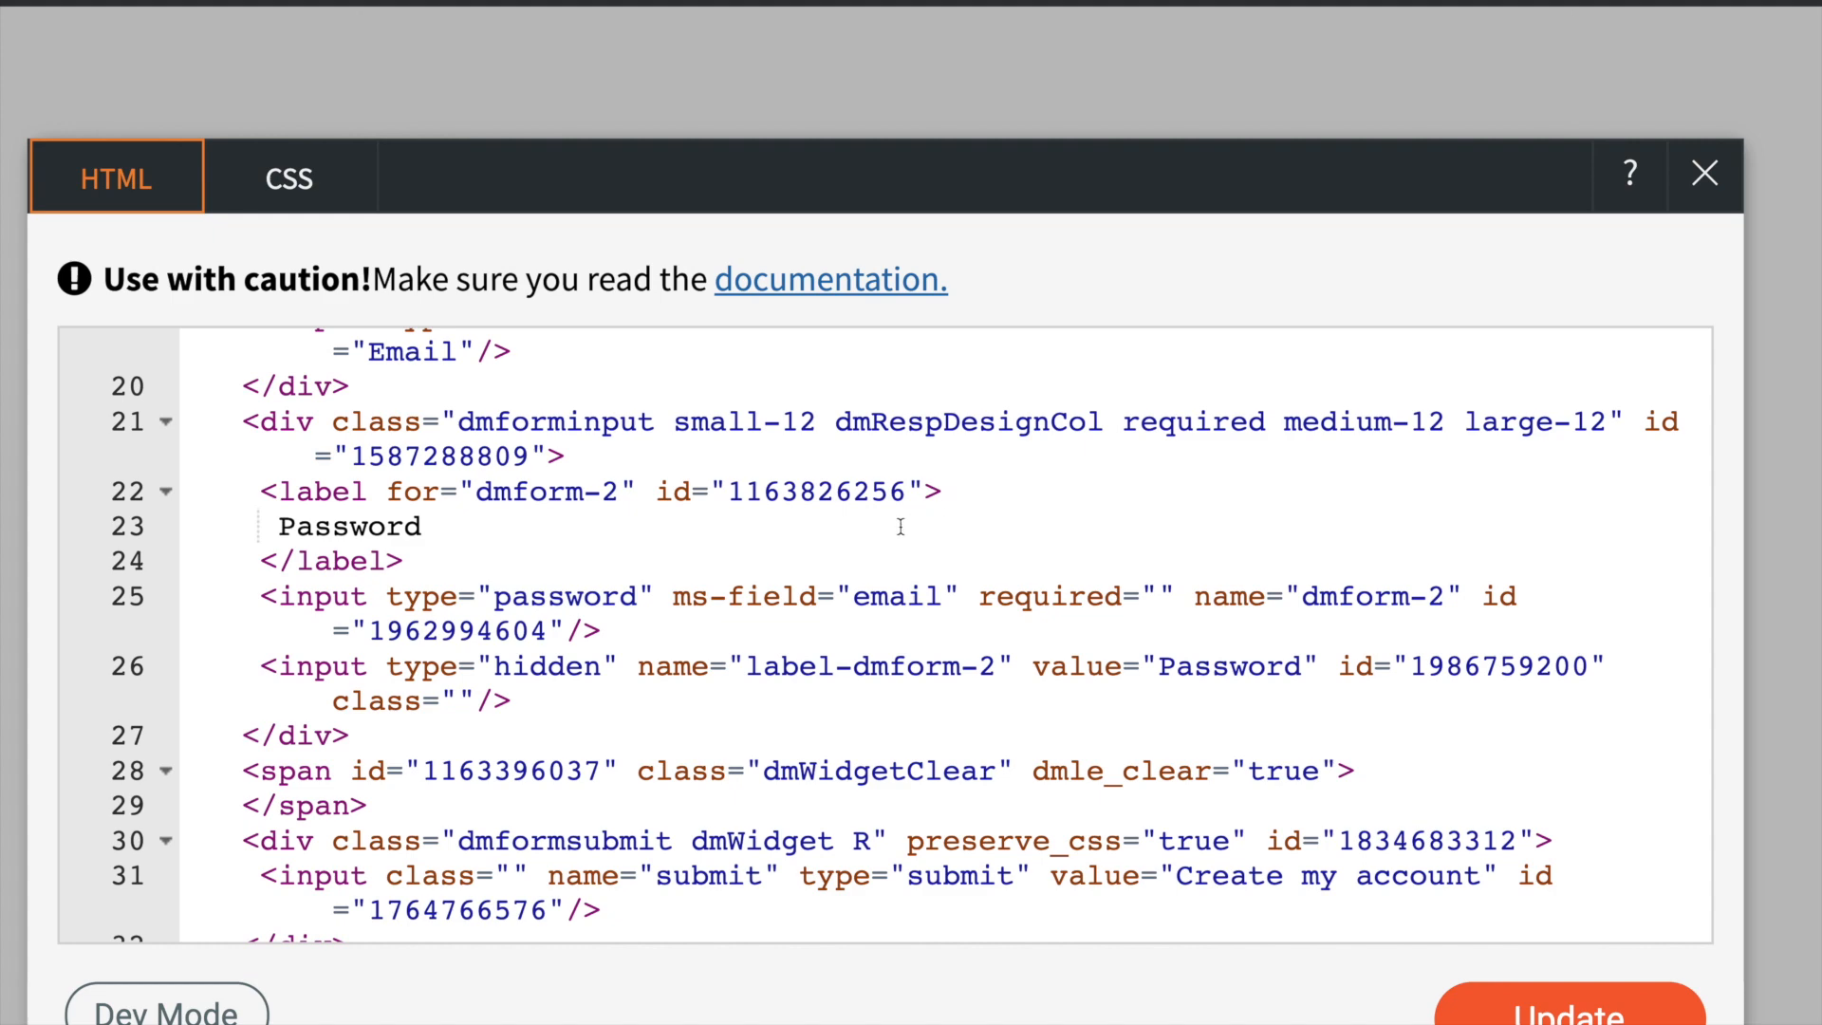
{"action": "scroll", "coordinate": [905, 586], "scroll_direction": "up", "scroll_amount": 2}
{"action": "scroll", "coordinate": [904, 585], "scroll_direction": "down", "scroll_amount": 2}
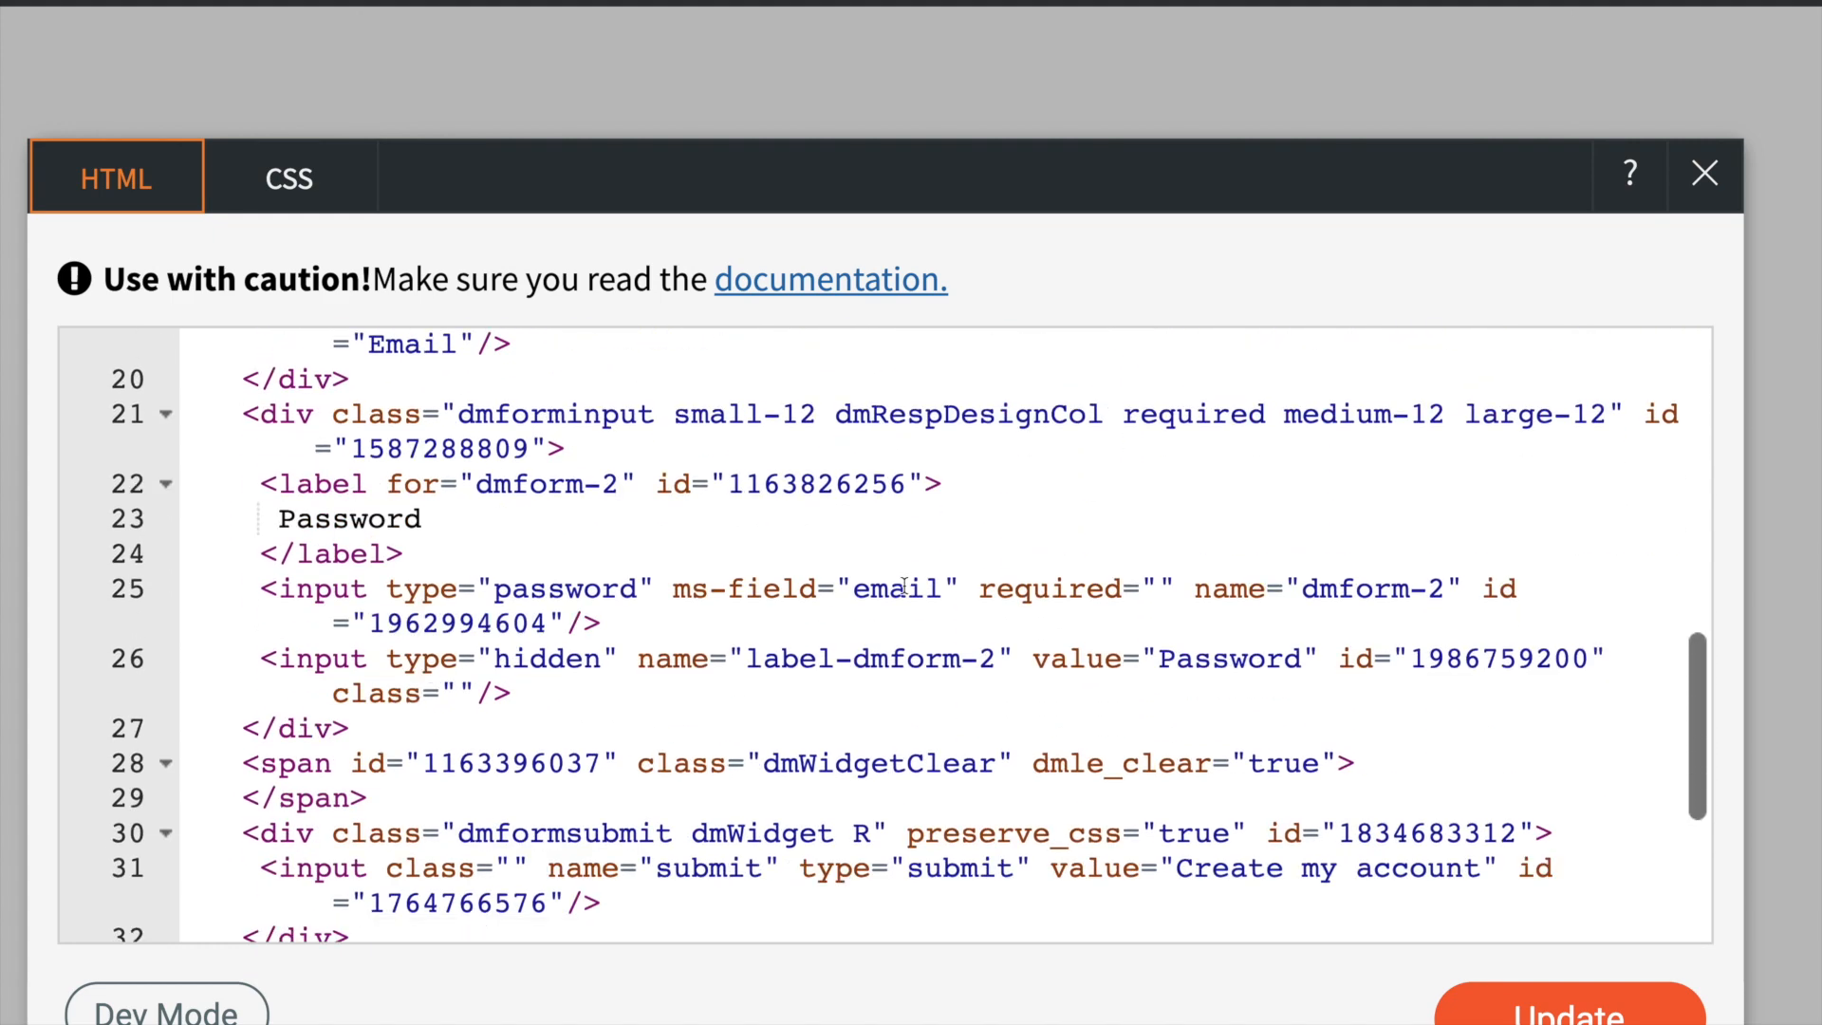
{"action": "double_click", "coordinate": [897, 588]}
{"action": "type", "text": "password"}
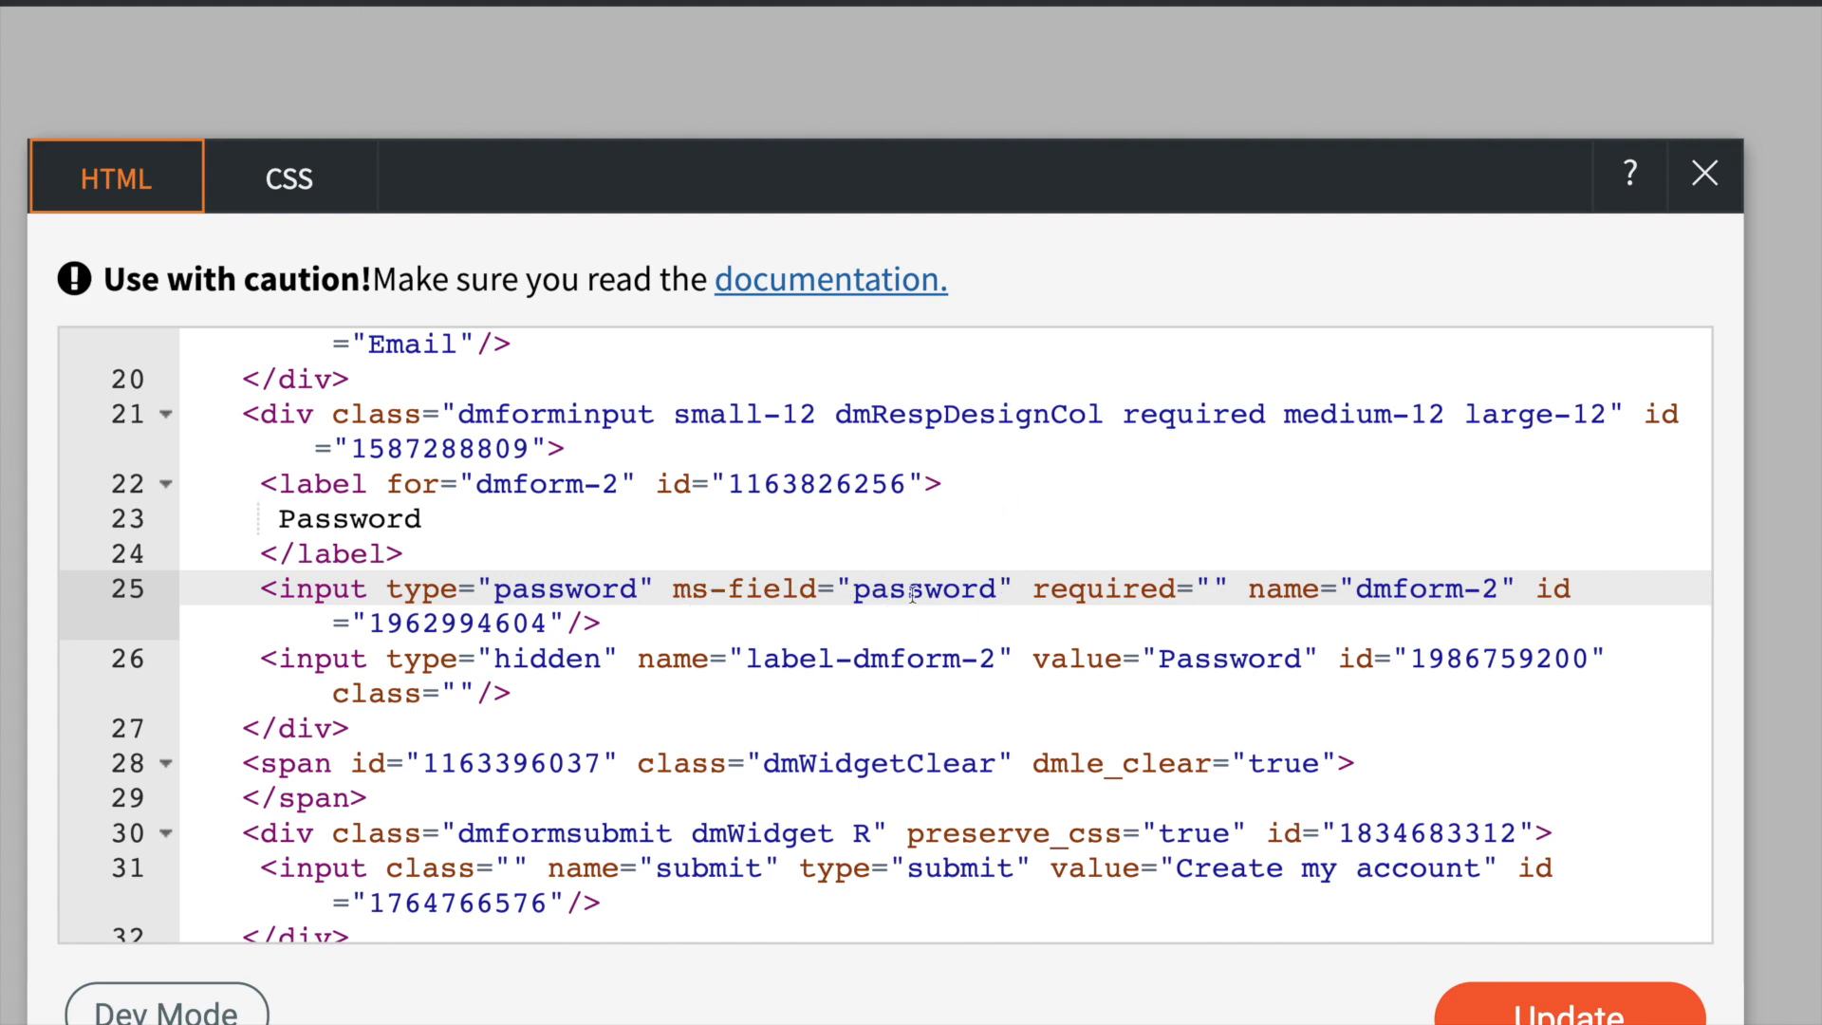
{"action": "scroll", "coordinate": [1028, 630], "scroll_direction": "up", "scroll_amount": 2}
{"action": "scroll", "coordinate": [1522, 856], "scroll_direction": "down", "scroll_amount": 4}
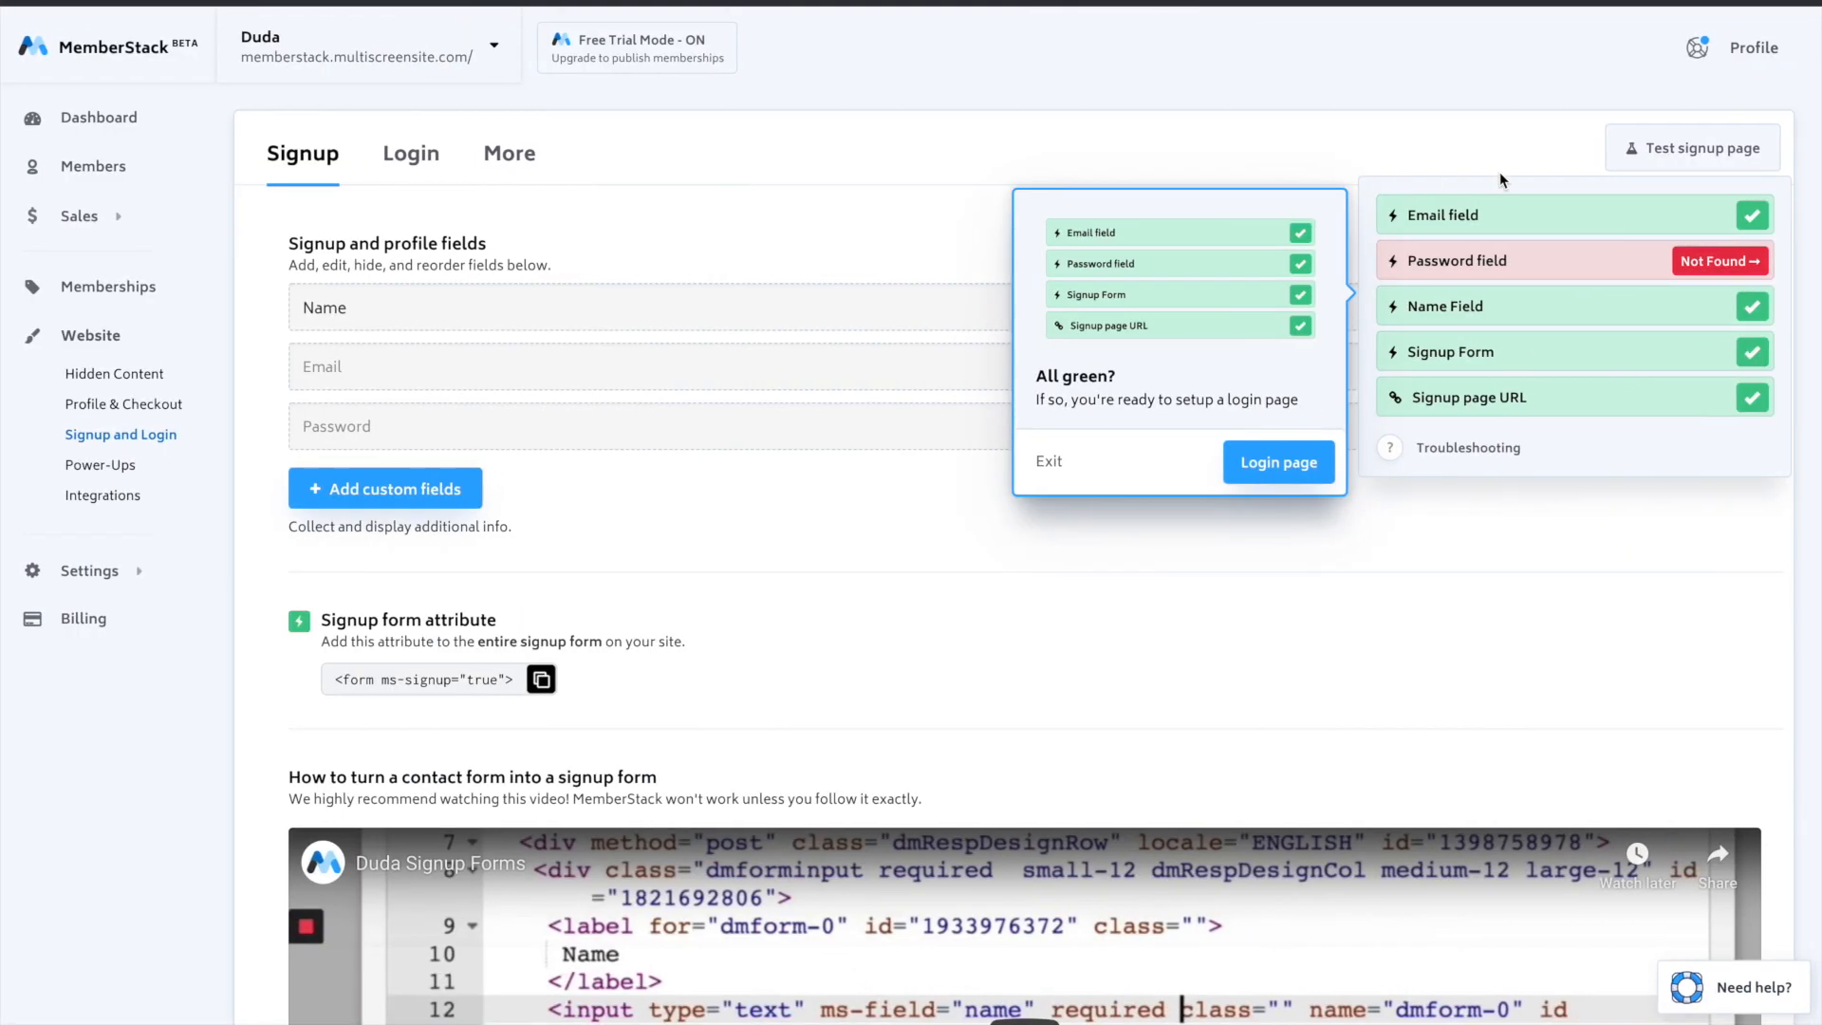
{"action": "left_click", "coordinate": [1656, 148]}
- Republish the site with the corrected Password field and rerun MemberStack's signup page test
{"action": "left_click", "coordinate": [1660, 162]}
{"action": "left_click", "coordinate": [1628, 40]}
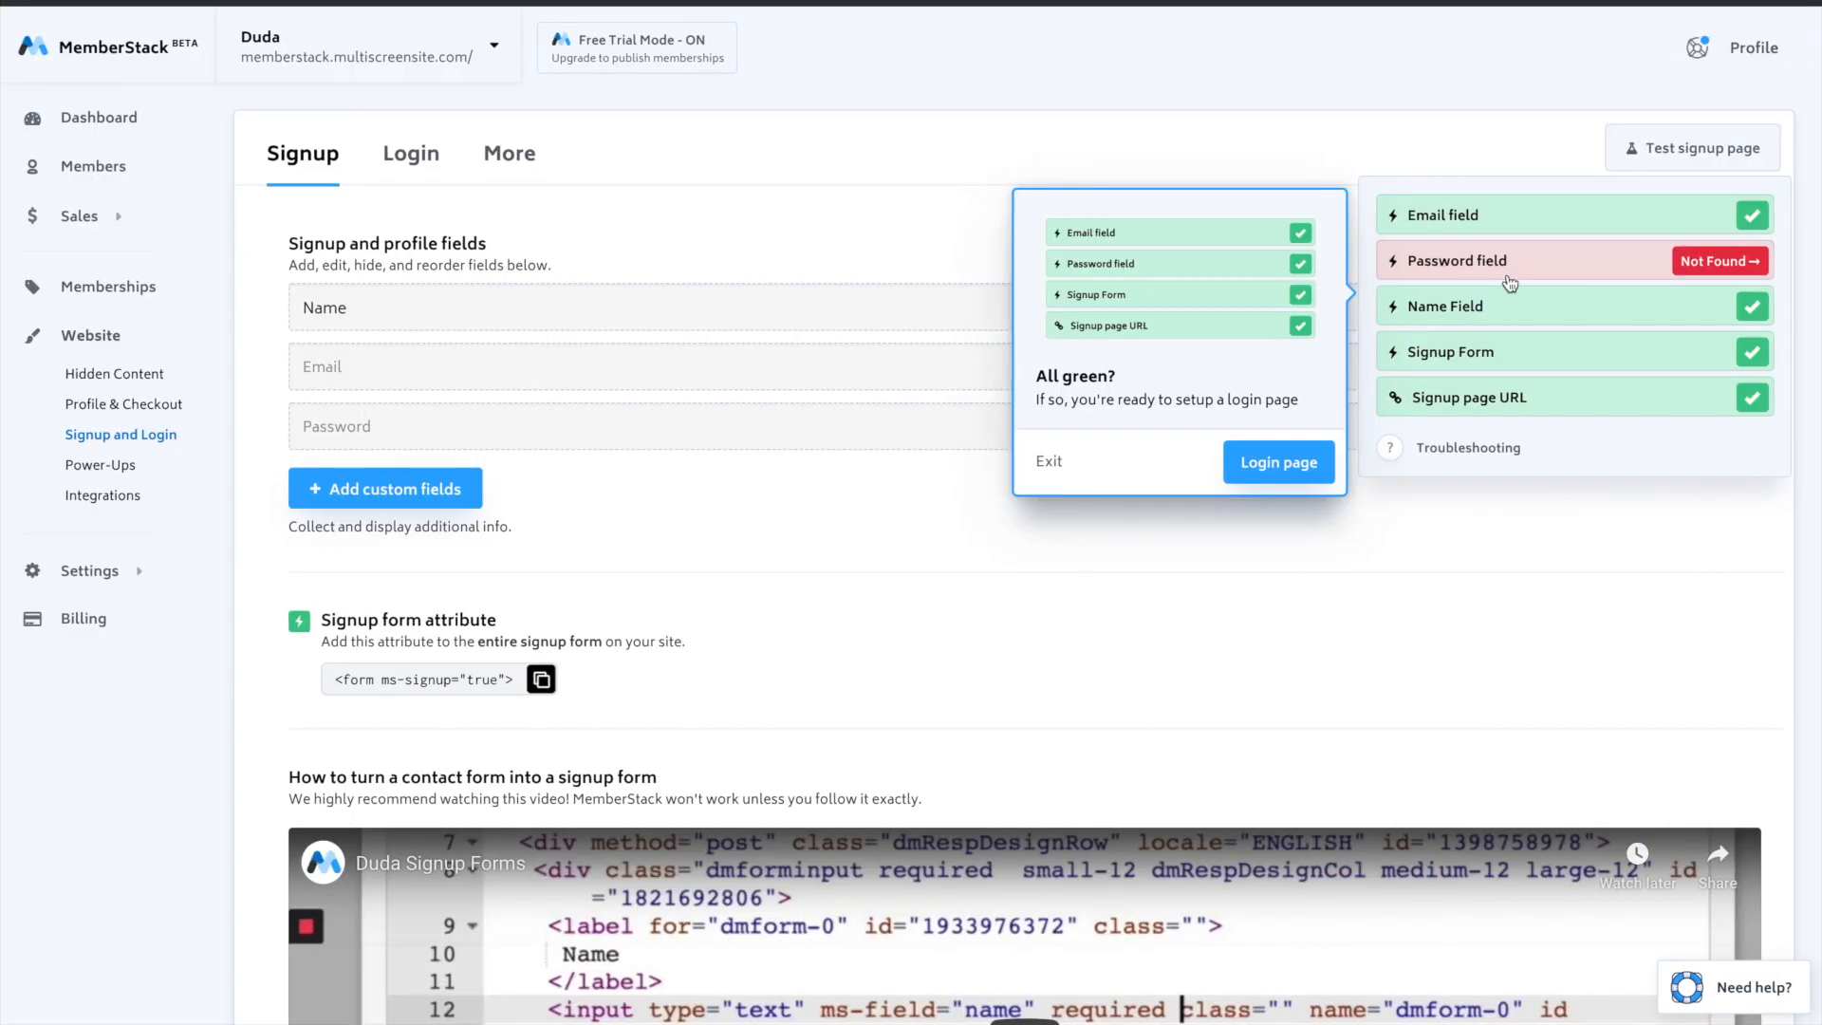
{"action": "left_click", "coordinate": [1657, 165]}
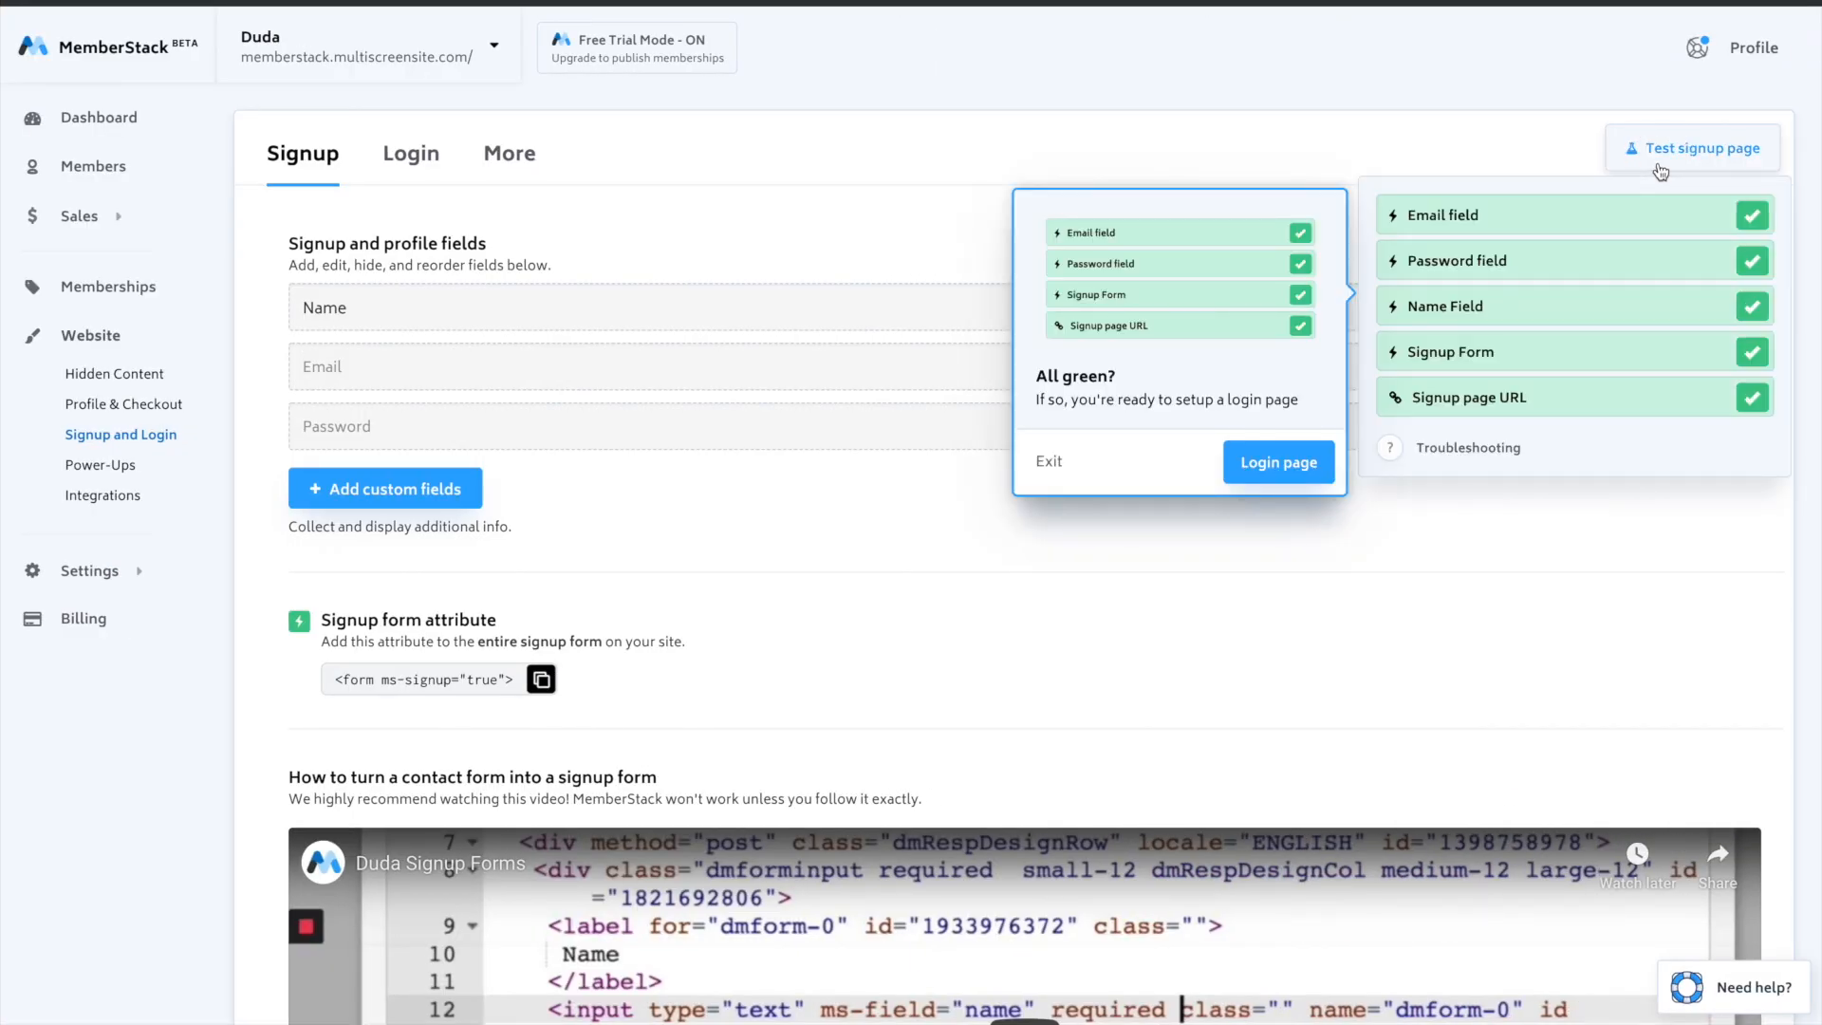
- Start the login page setup in MemberStack and set the Login page URL to "login"
{"action": "left_click", "coordinate": [1312, 469]}
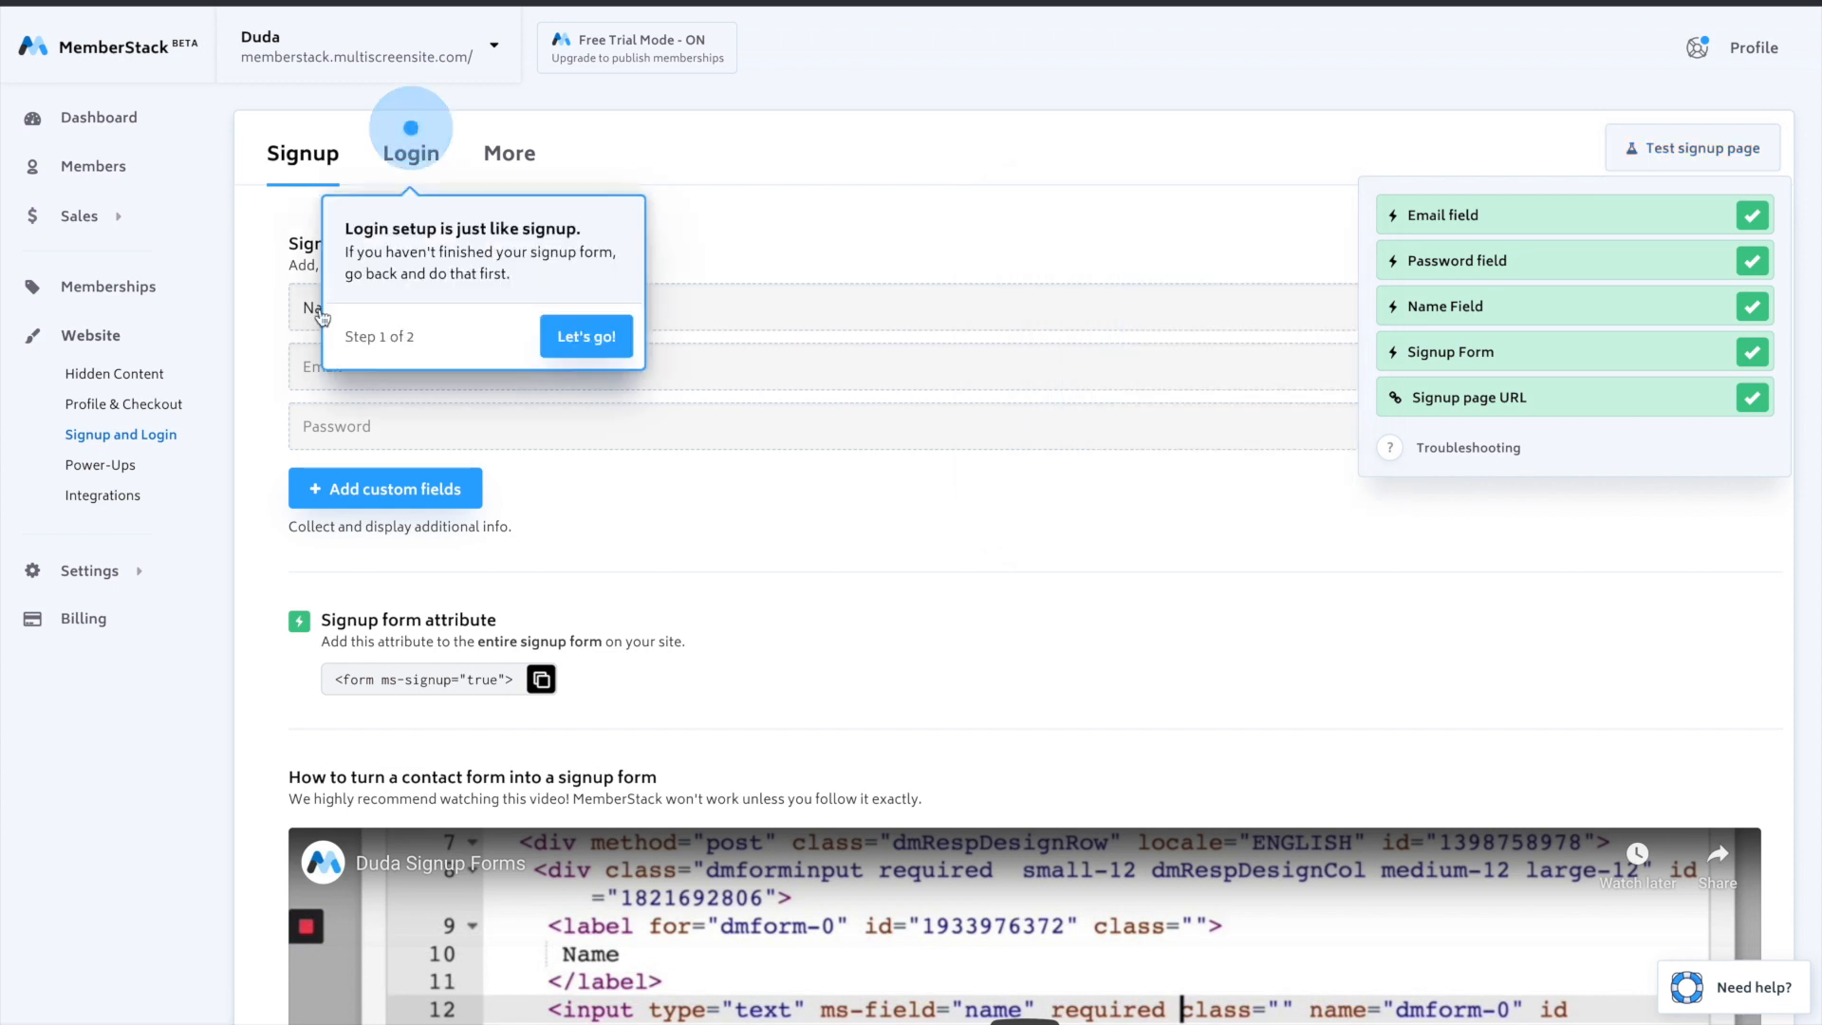
{"action": "left_click", "coordinate": [585, 336]}
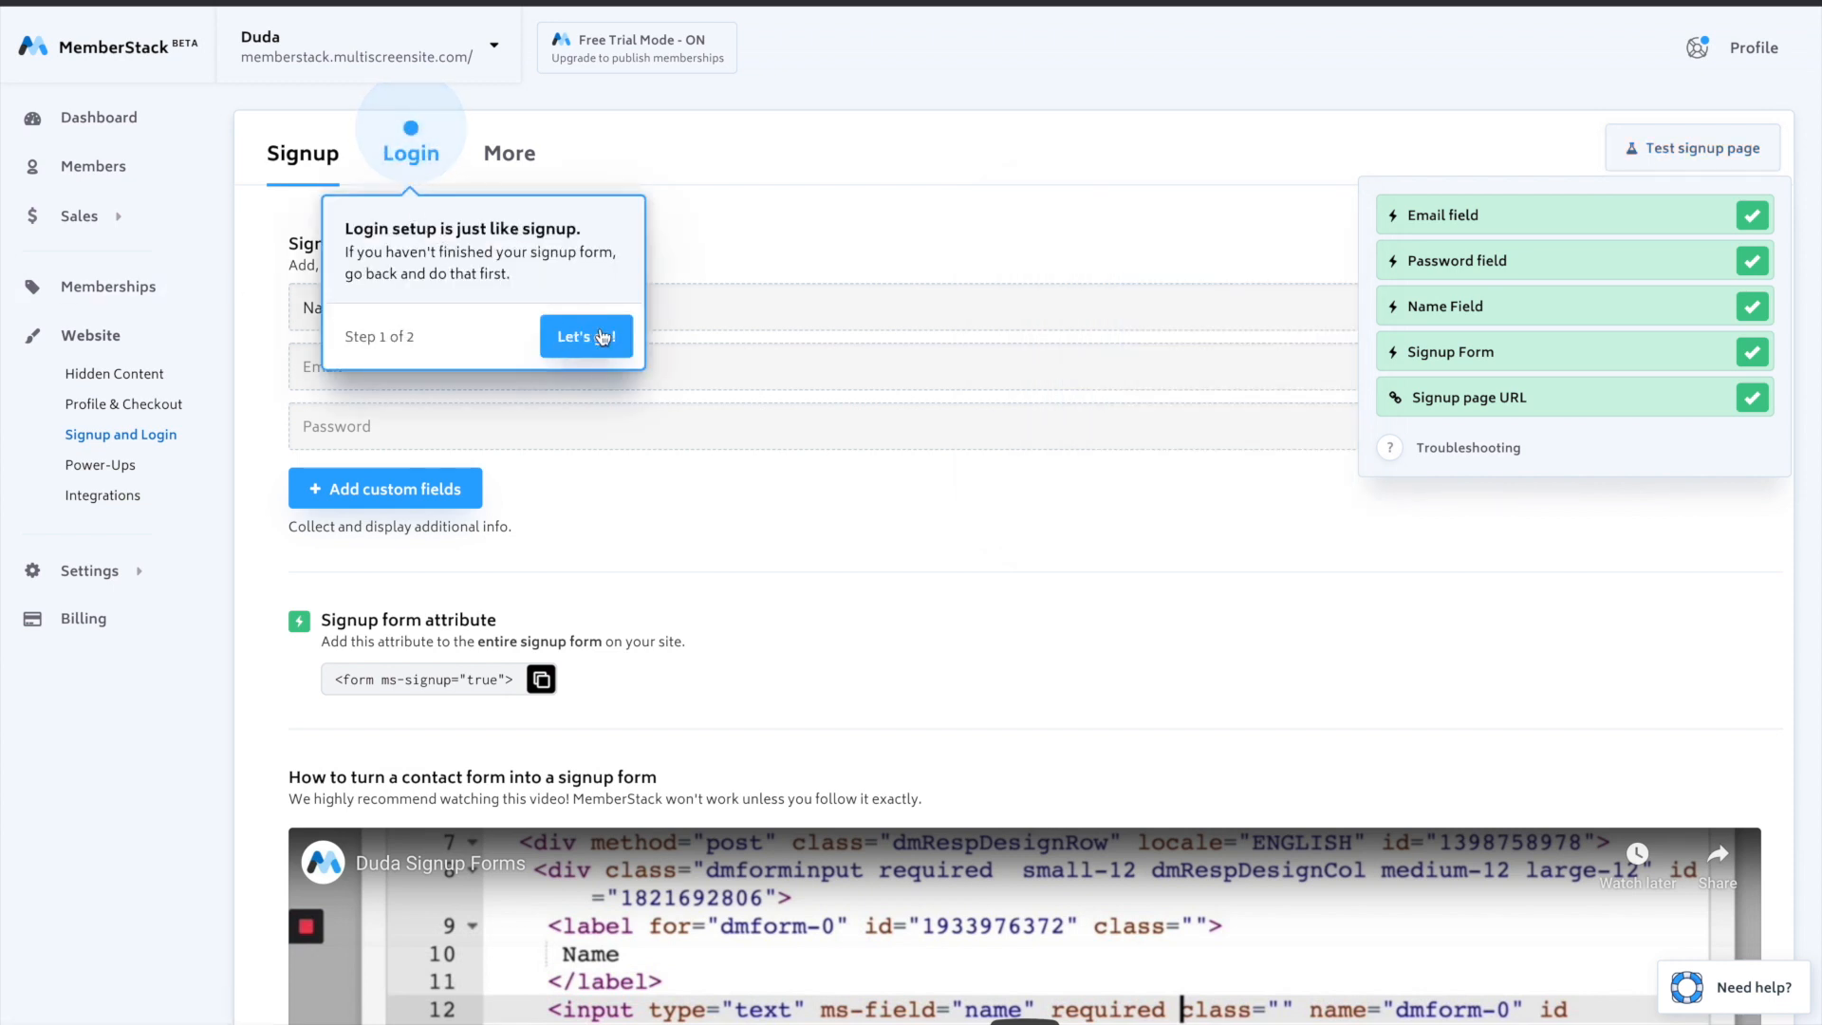
{"action": "type", "text": "login"}
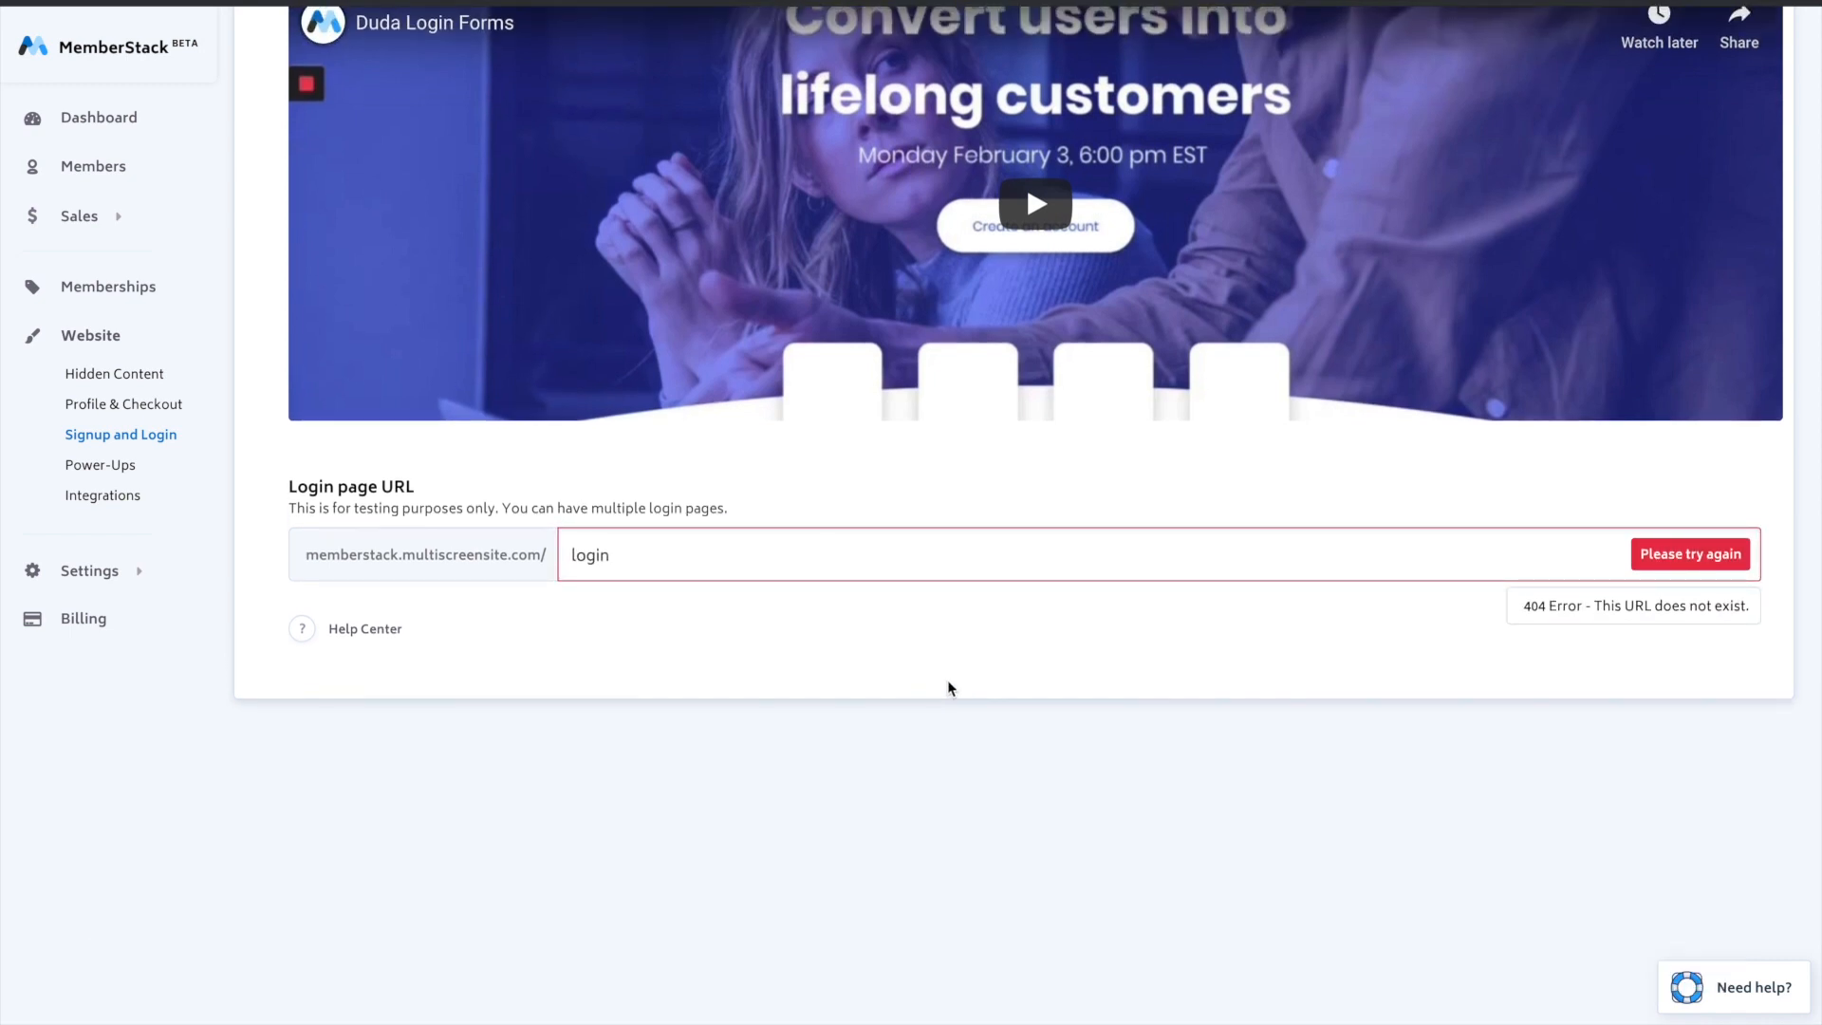
- In Duda, duplicate the Signup page with the name Login and open the new page's contact form settings
{"action": "key", "text": "ctrl+Left"}
{"action": "left_click", "coordinate": [1416, 227]}
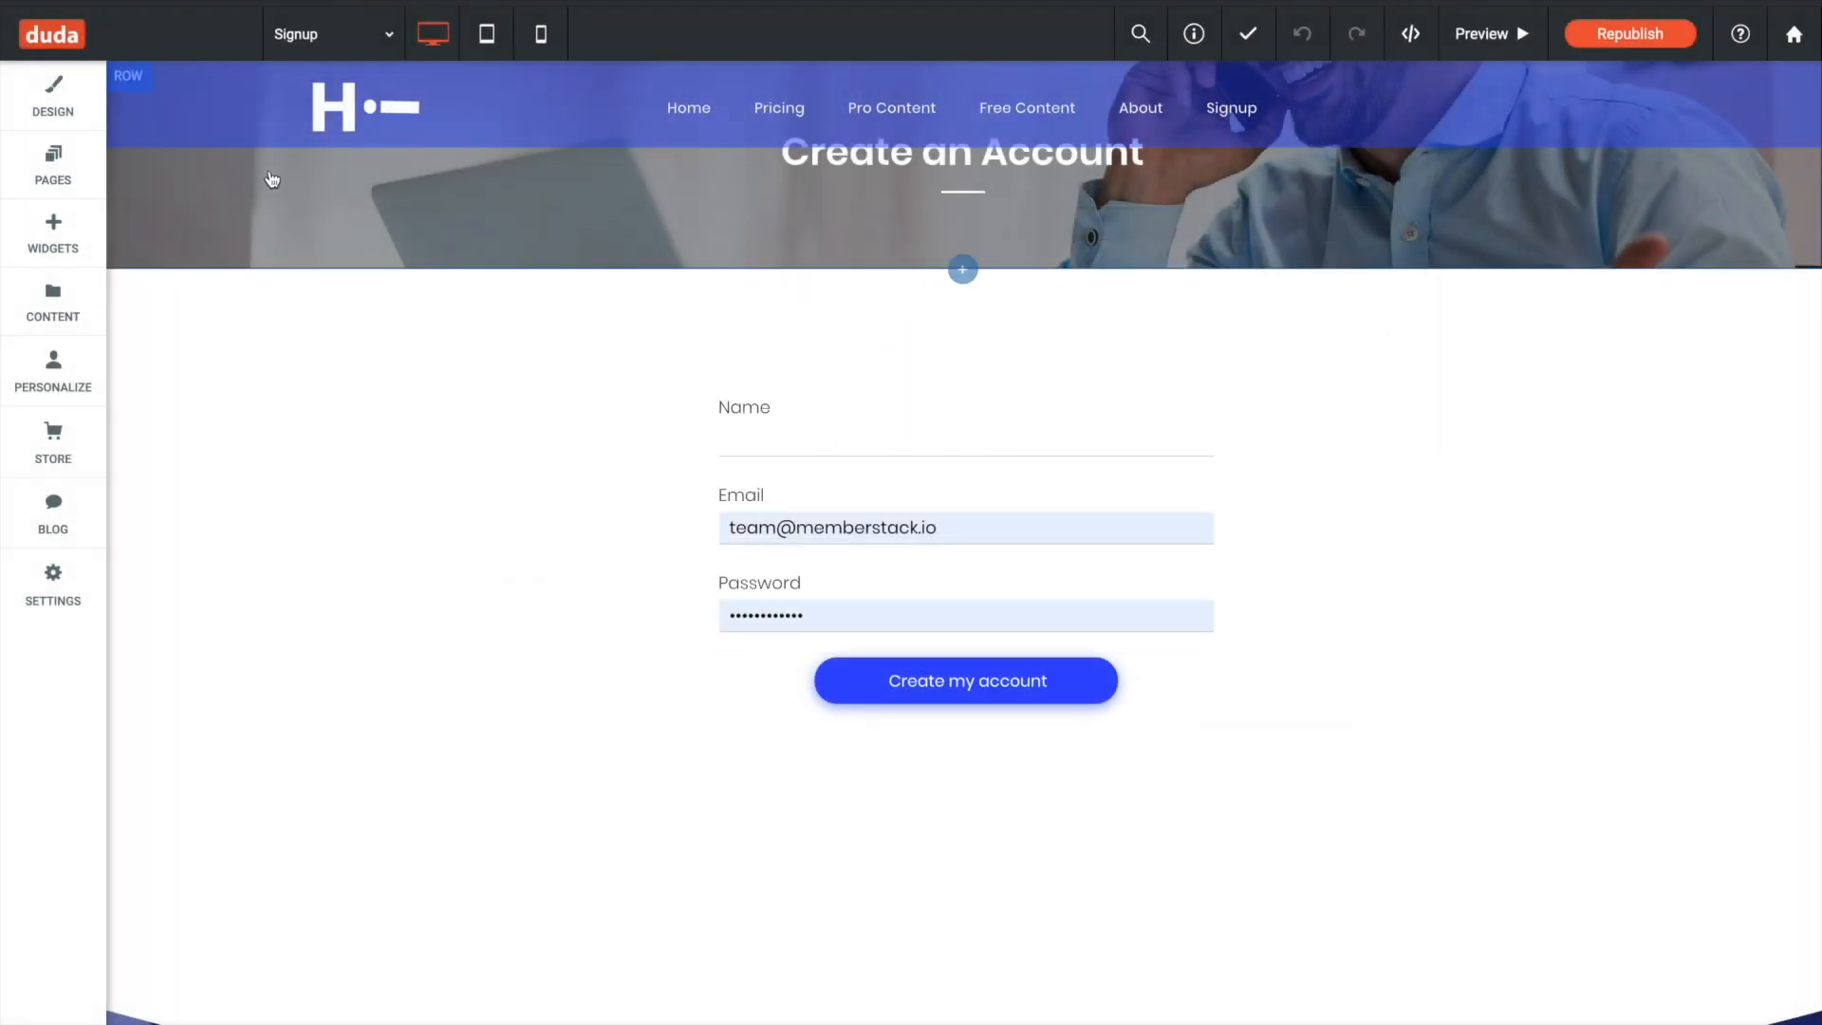
{"action": "left_click", "coordinate": [53, 169]}
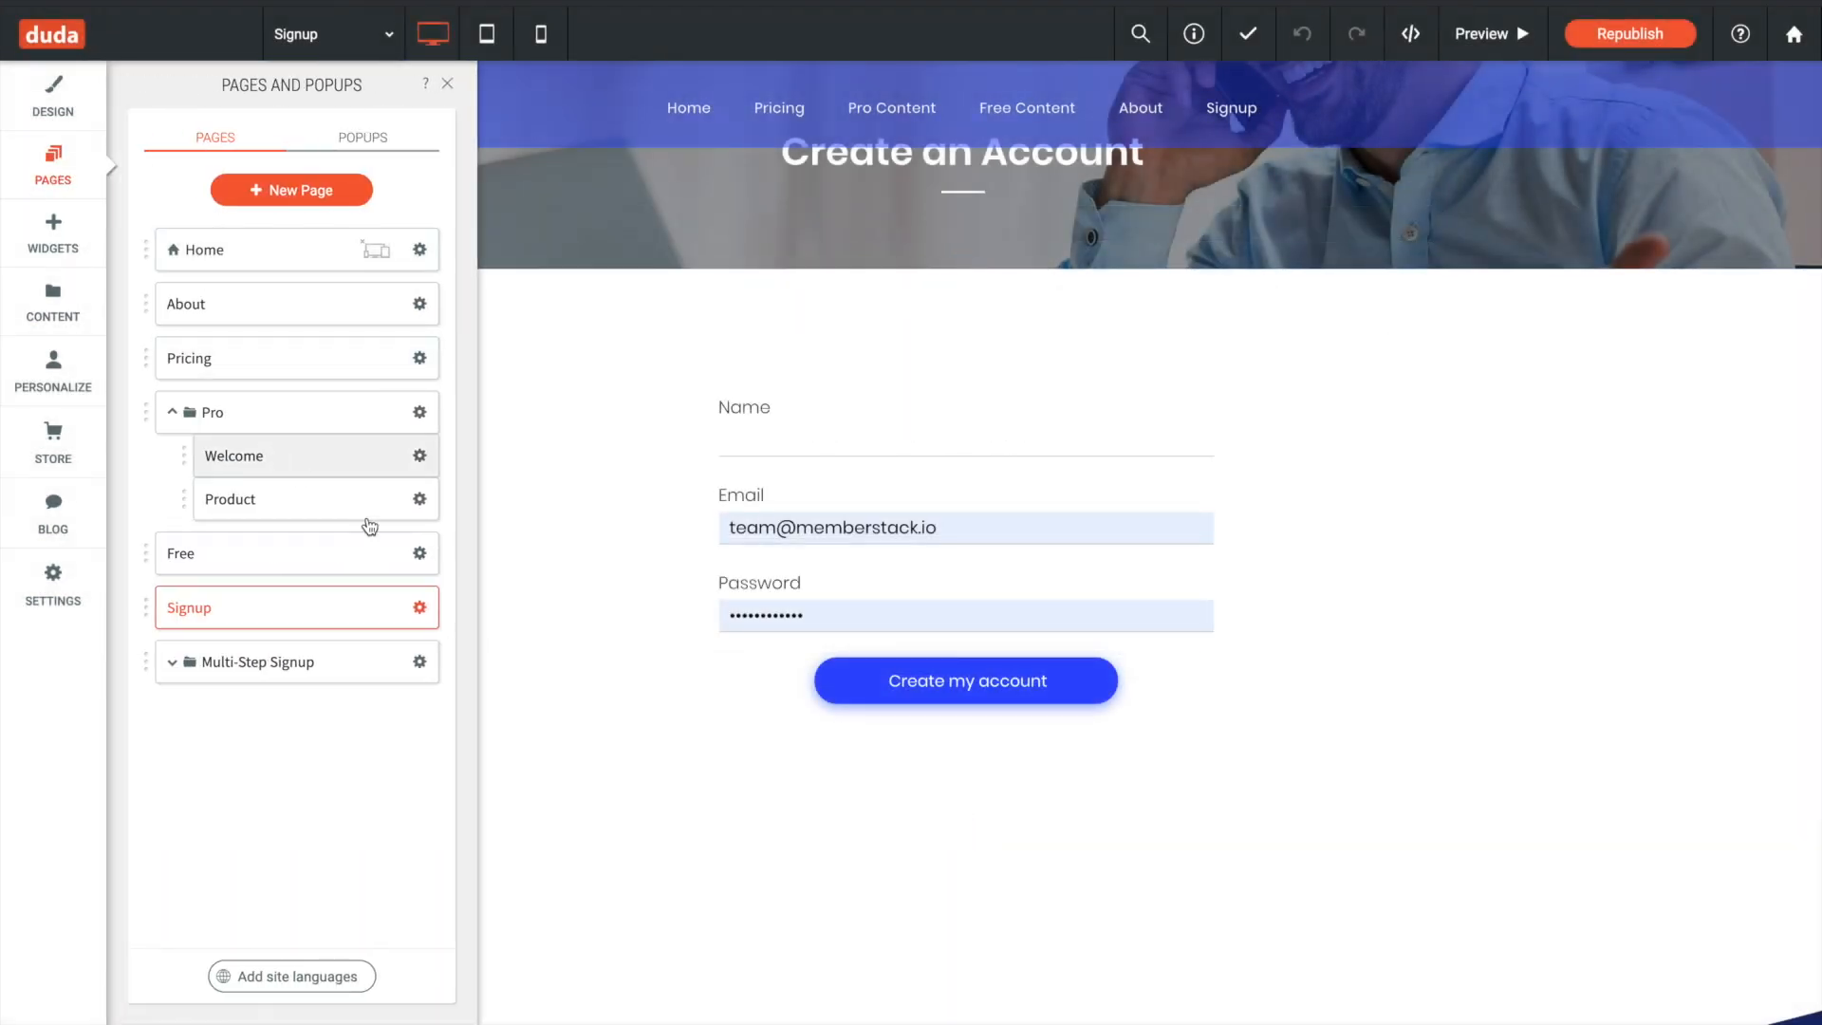
{"action": "left_click", "coordinate": [418, 608]}
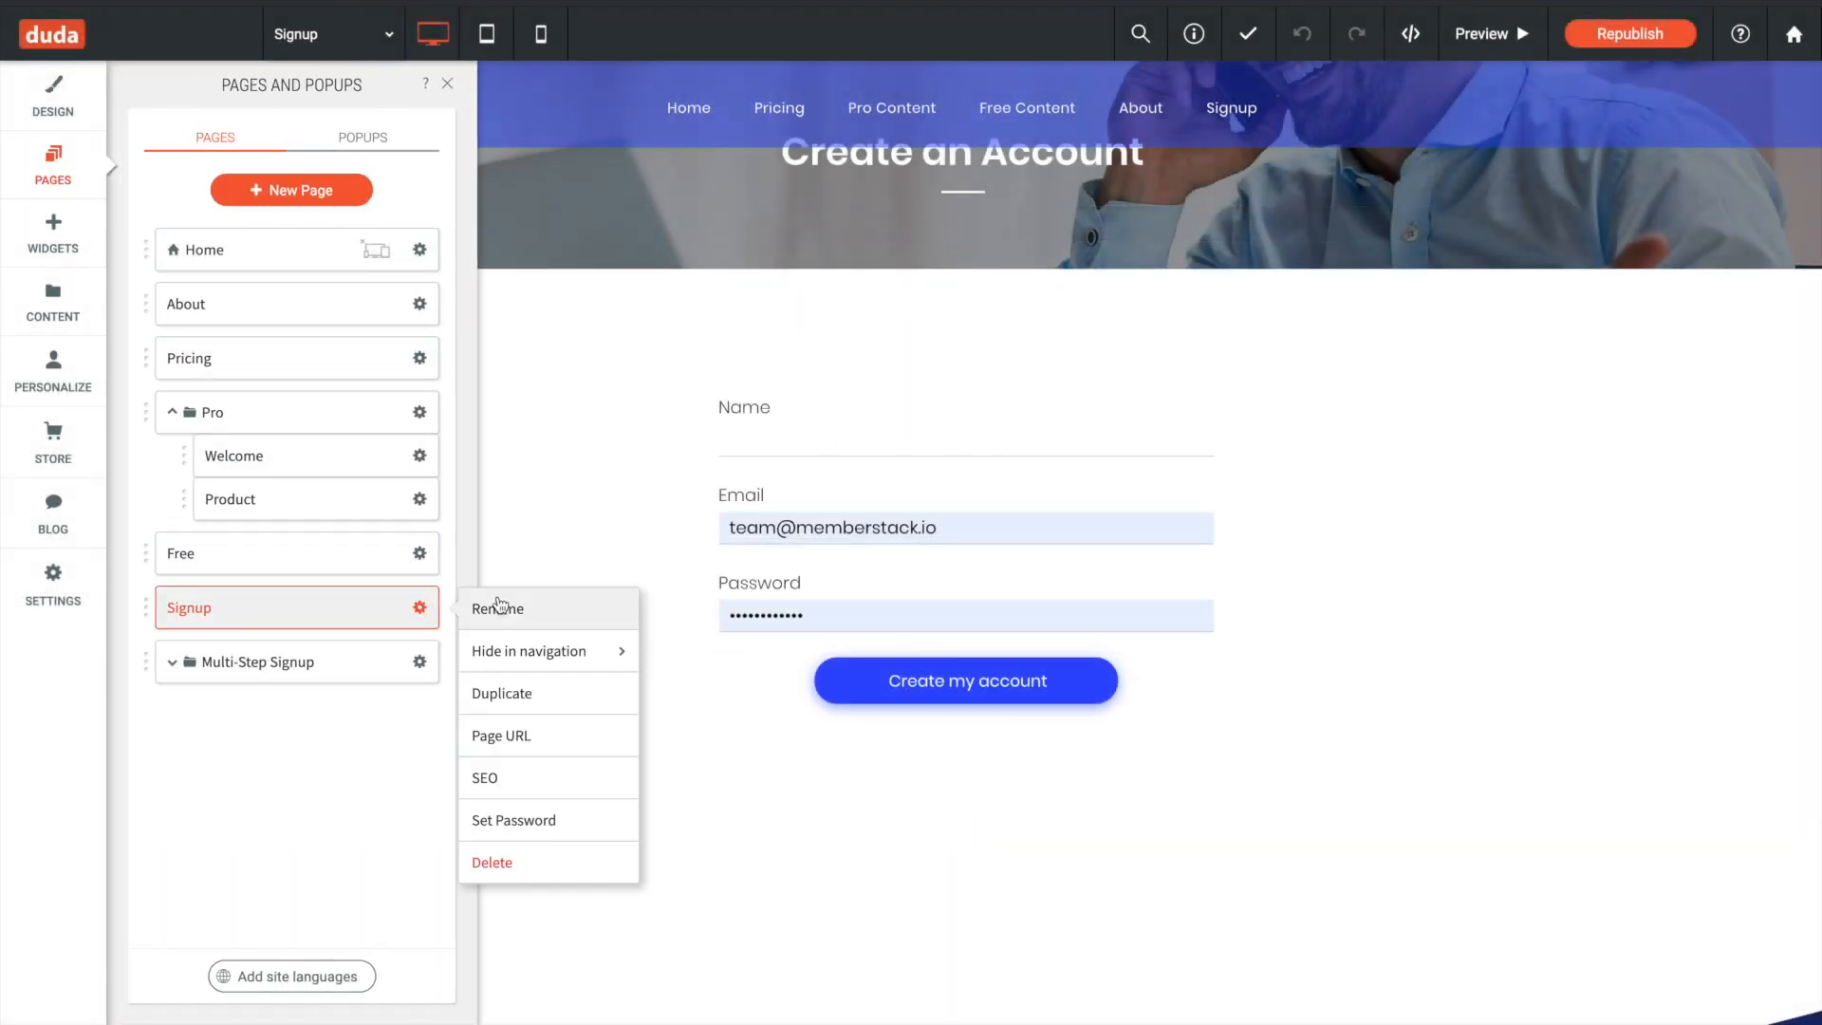
{"action": "left_click", "coordinate": [556, 693]}
{"action": "triple_click", "coordinate": [805, 513]}
{"action": "type", "text": "Login"}
{"action": "left_click", "coordinate": [882, 583]}
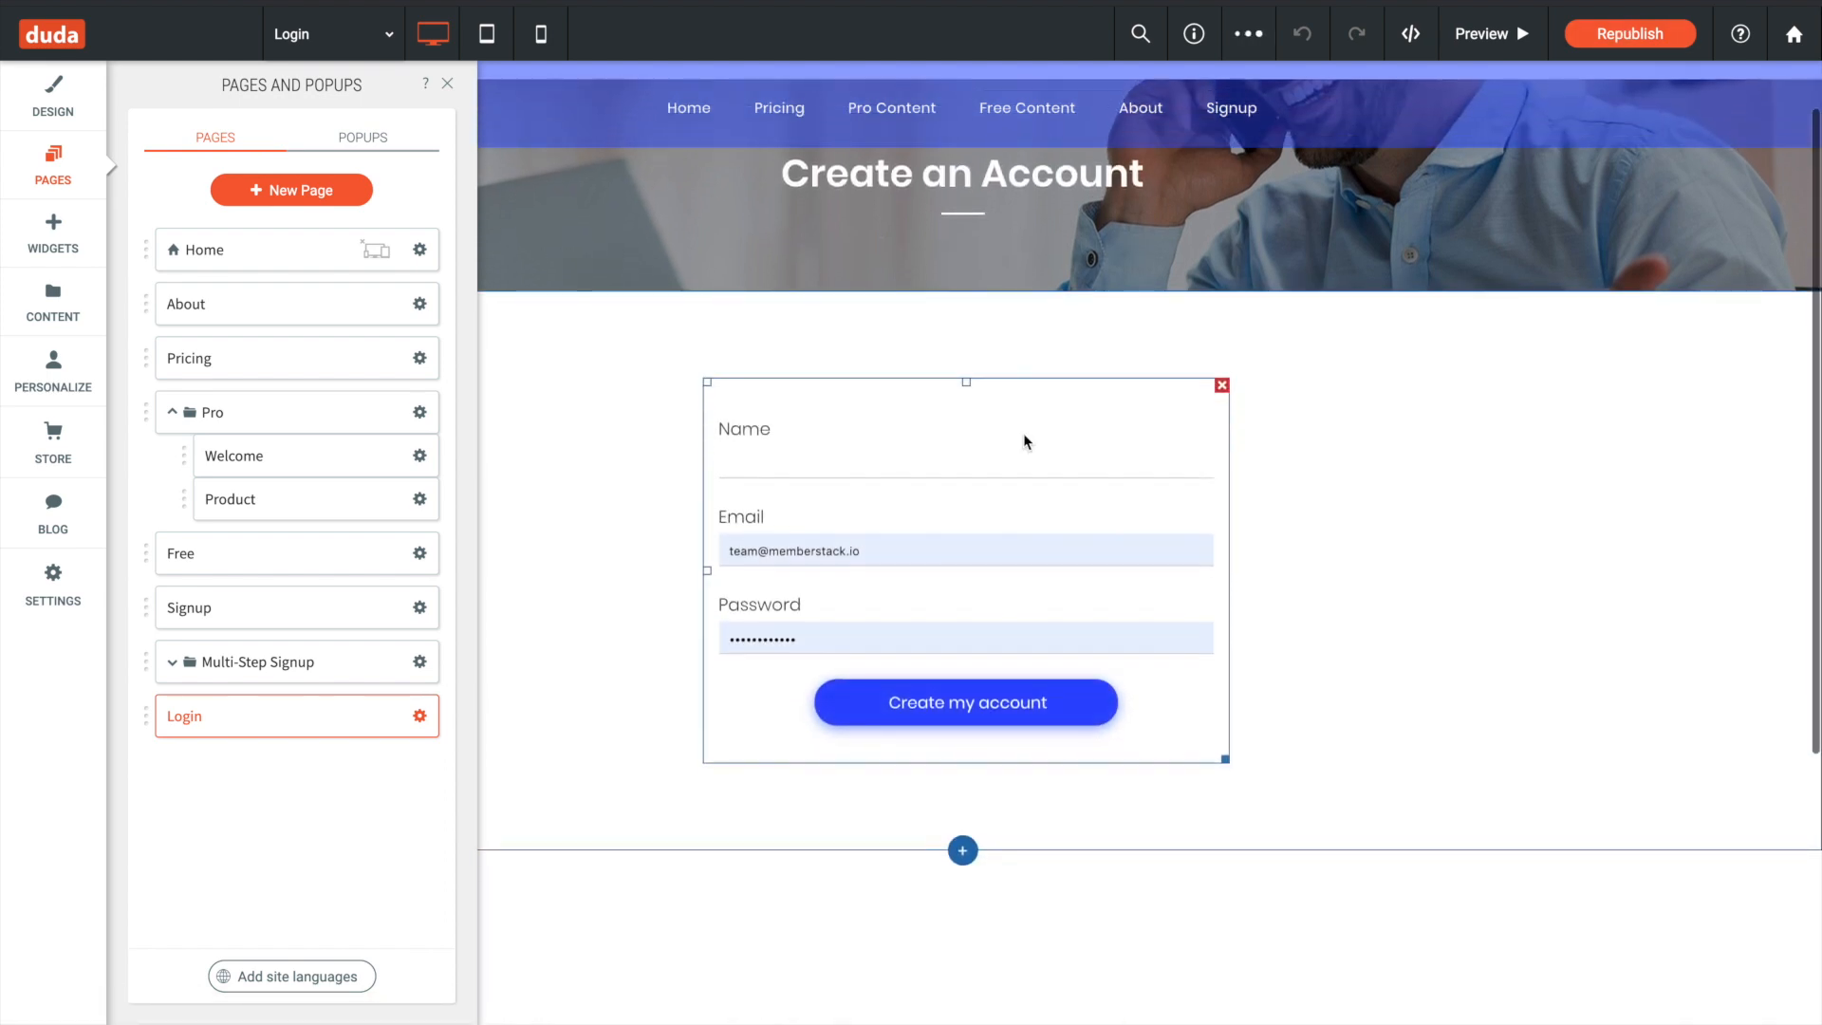
{"action": "left_click", "coordinate": [1023, 433]}
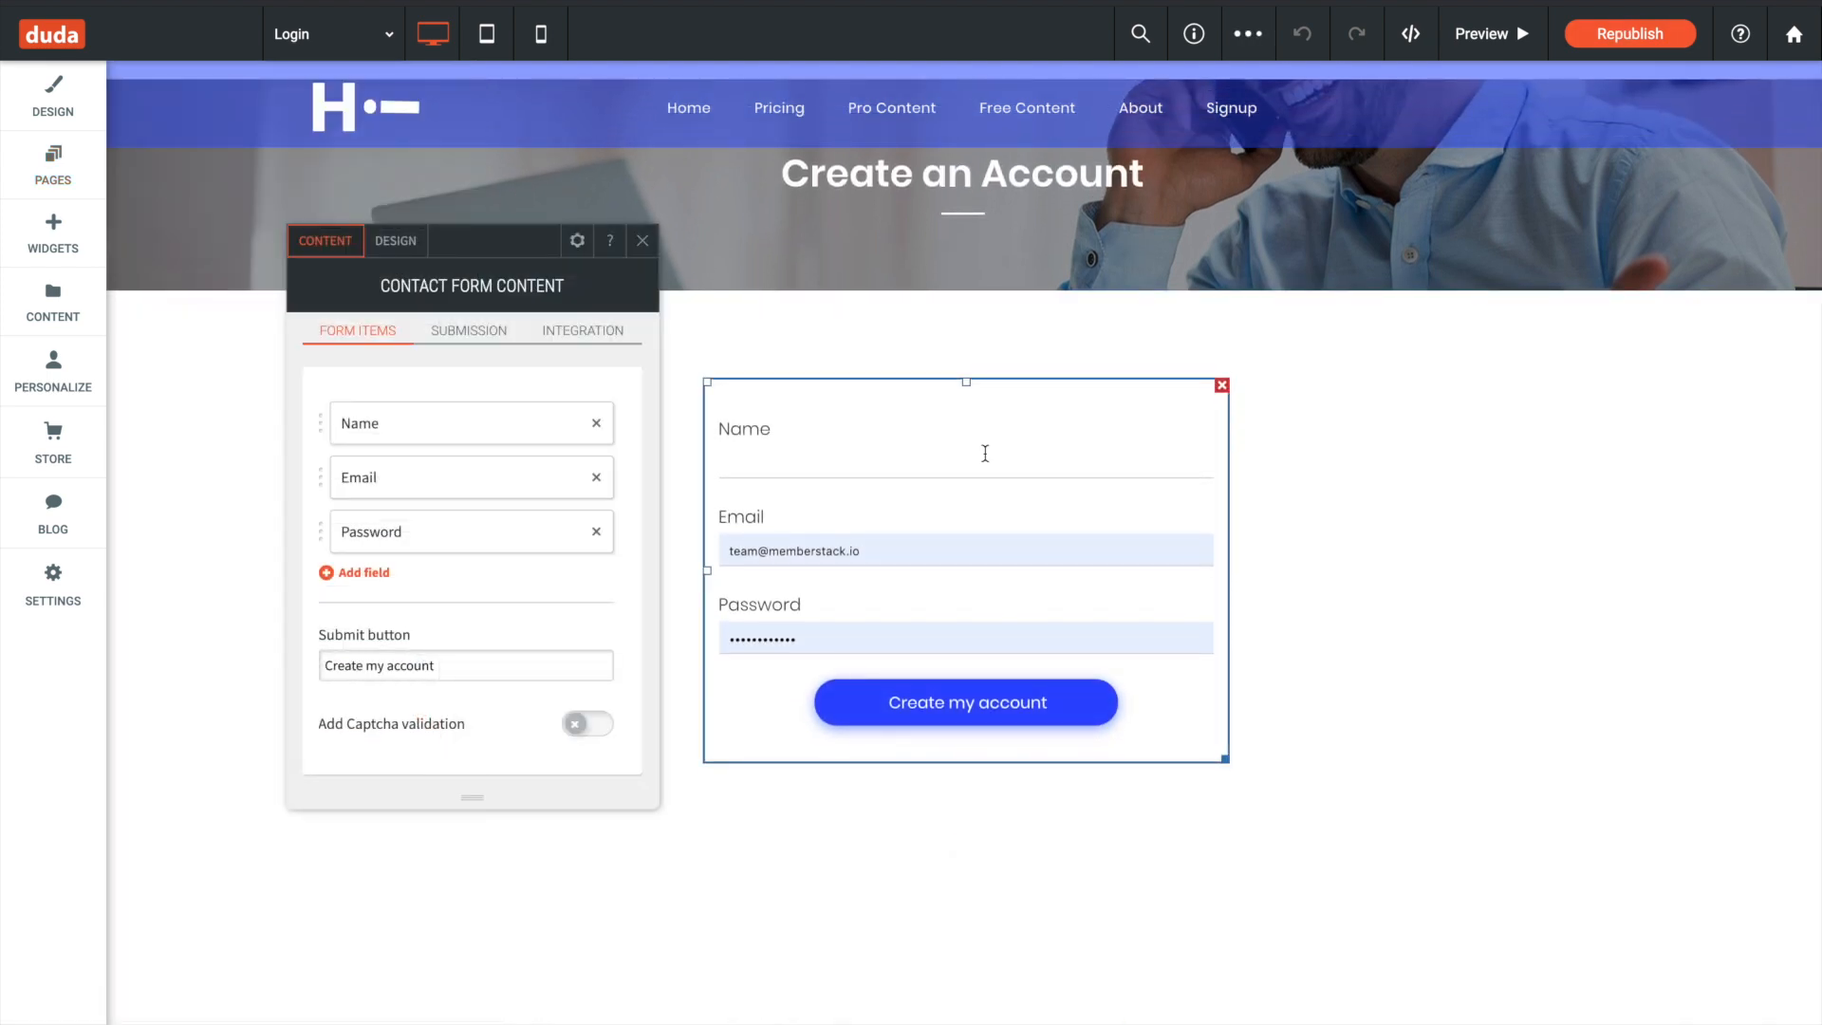
- Remove the Name field from the contact form and set its submit button text to "Login"
{"action": "left_click", "coordinate": [596, 425]}
{"action": "left_click", "coordinate": [472, 618]}
{"action": "key", "text": "ctrl+shift+Left"}
{"action": "key", "text": "ctrl+shift+Left"}
{"action": "key", "text": "ctrl+shift+Left"}
{"action": "type", "text": "Login"}
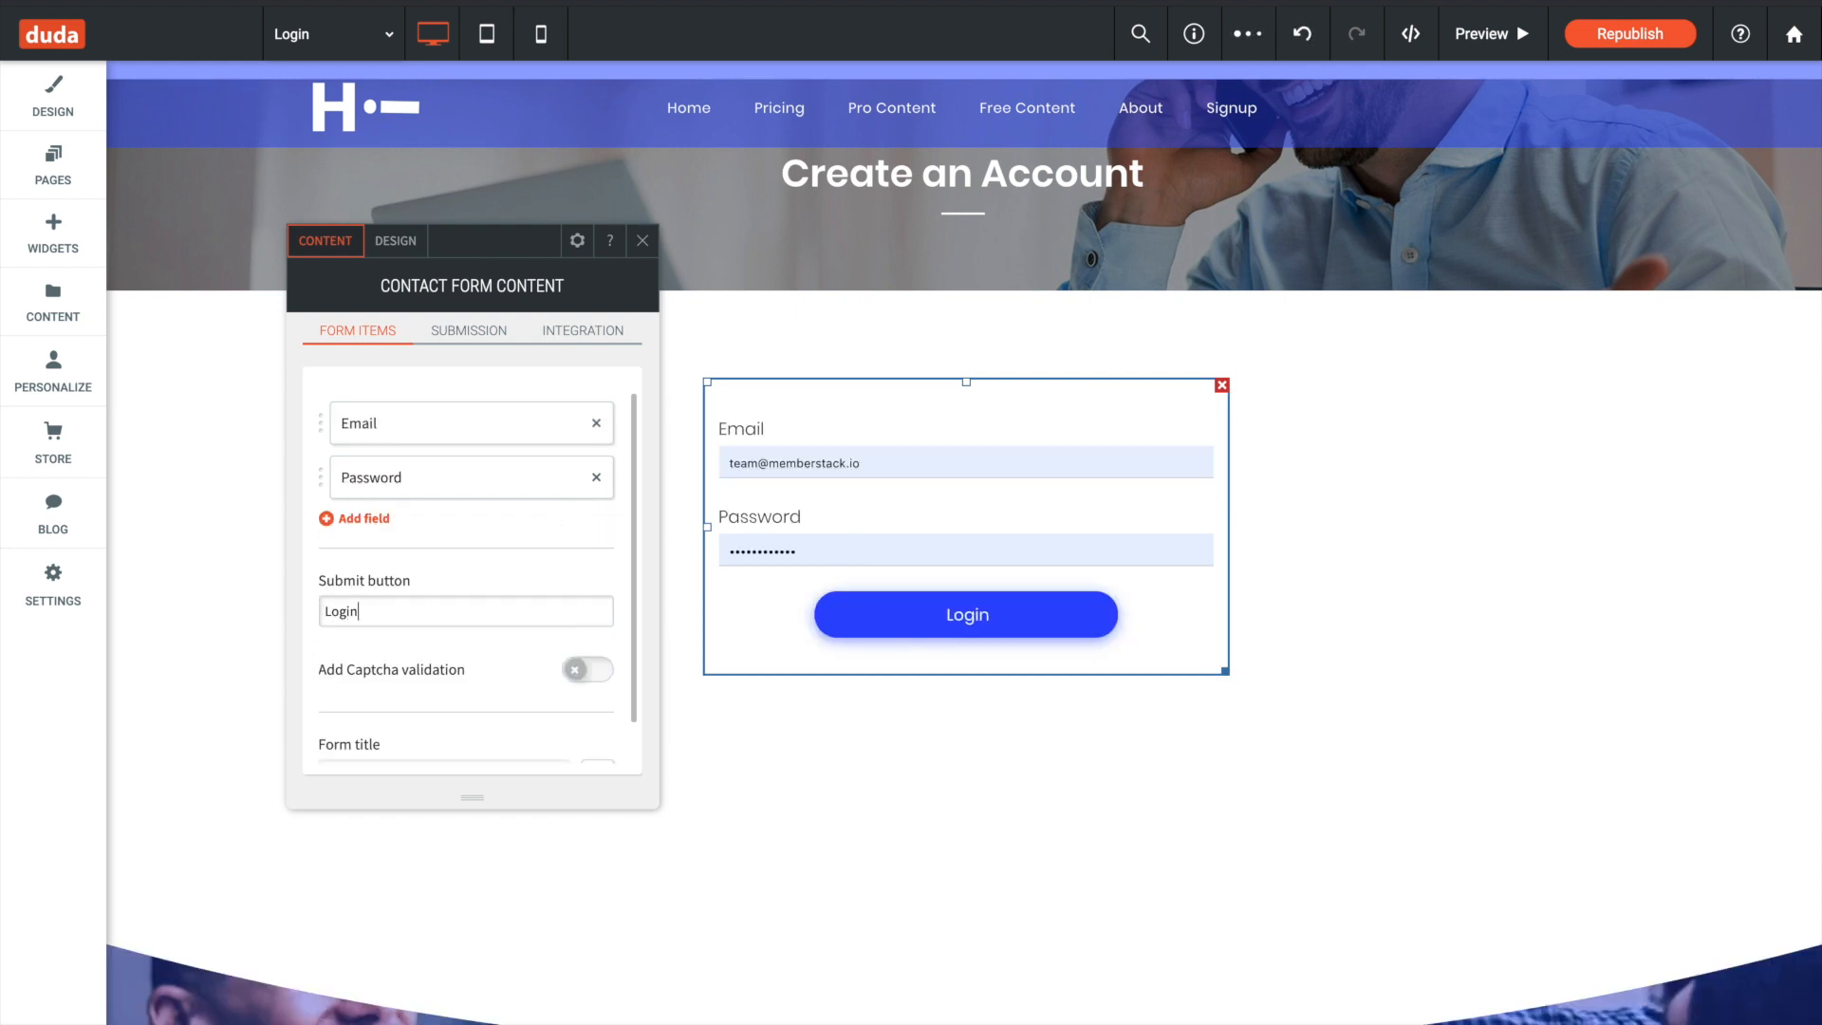
- Change the Login page's banner heading to "Welcome back!"
{"action": "left_click", "coordinate": [945, 179]}
{"action": "triple_click", "coordinate": [1004, 239]}
{"action": "type", "text": "Login"}
{"action": "key", "text": "BackSpace"}
{"action": "key", "text": "BackSpace"}
{"action": "key", "text": "BackSpace"}
{"action": "key", "text": "BackSpace"}
{"action": "key", "text": "BackSpace"}
{"action": "type", "text": "Wlo"}
{"action": "key", "text": "BackSpace"}
{"action": "key", "text": "BackSpace"}
{"action": "type", "text": "elcome back!"}
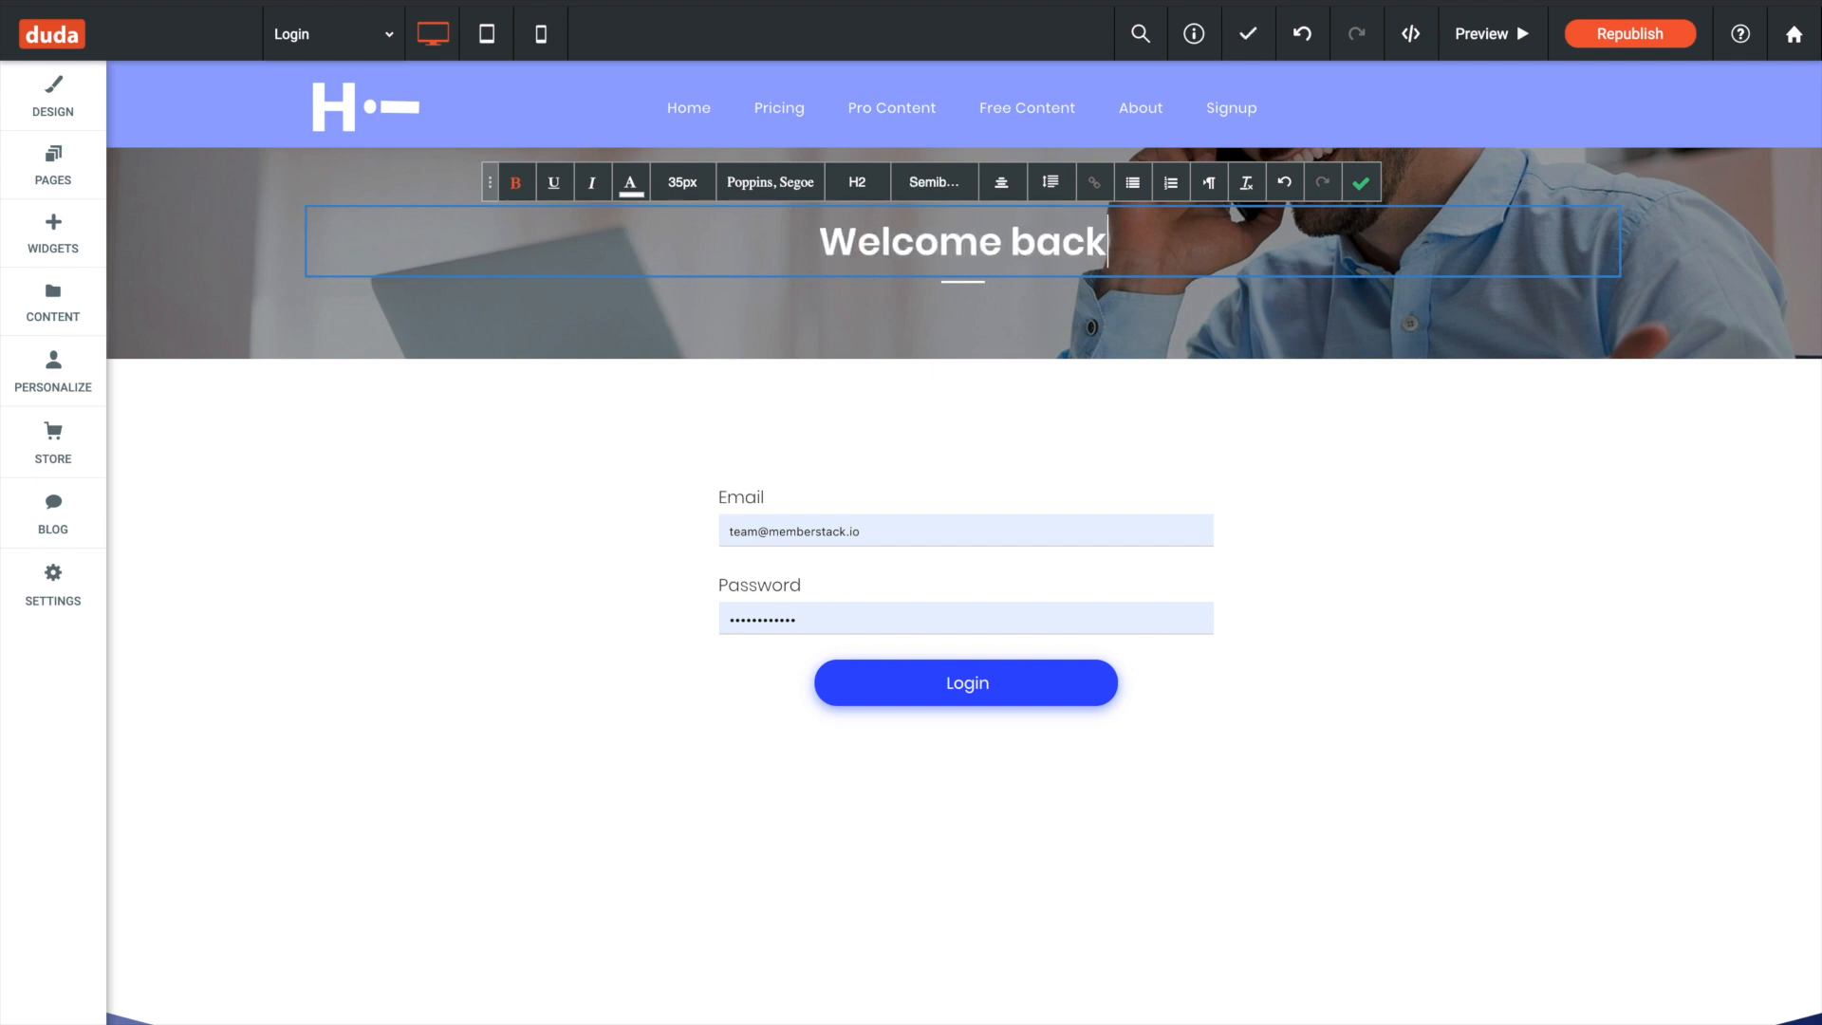
{"action": "left_click", "coordinate": [1191, 435]}
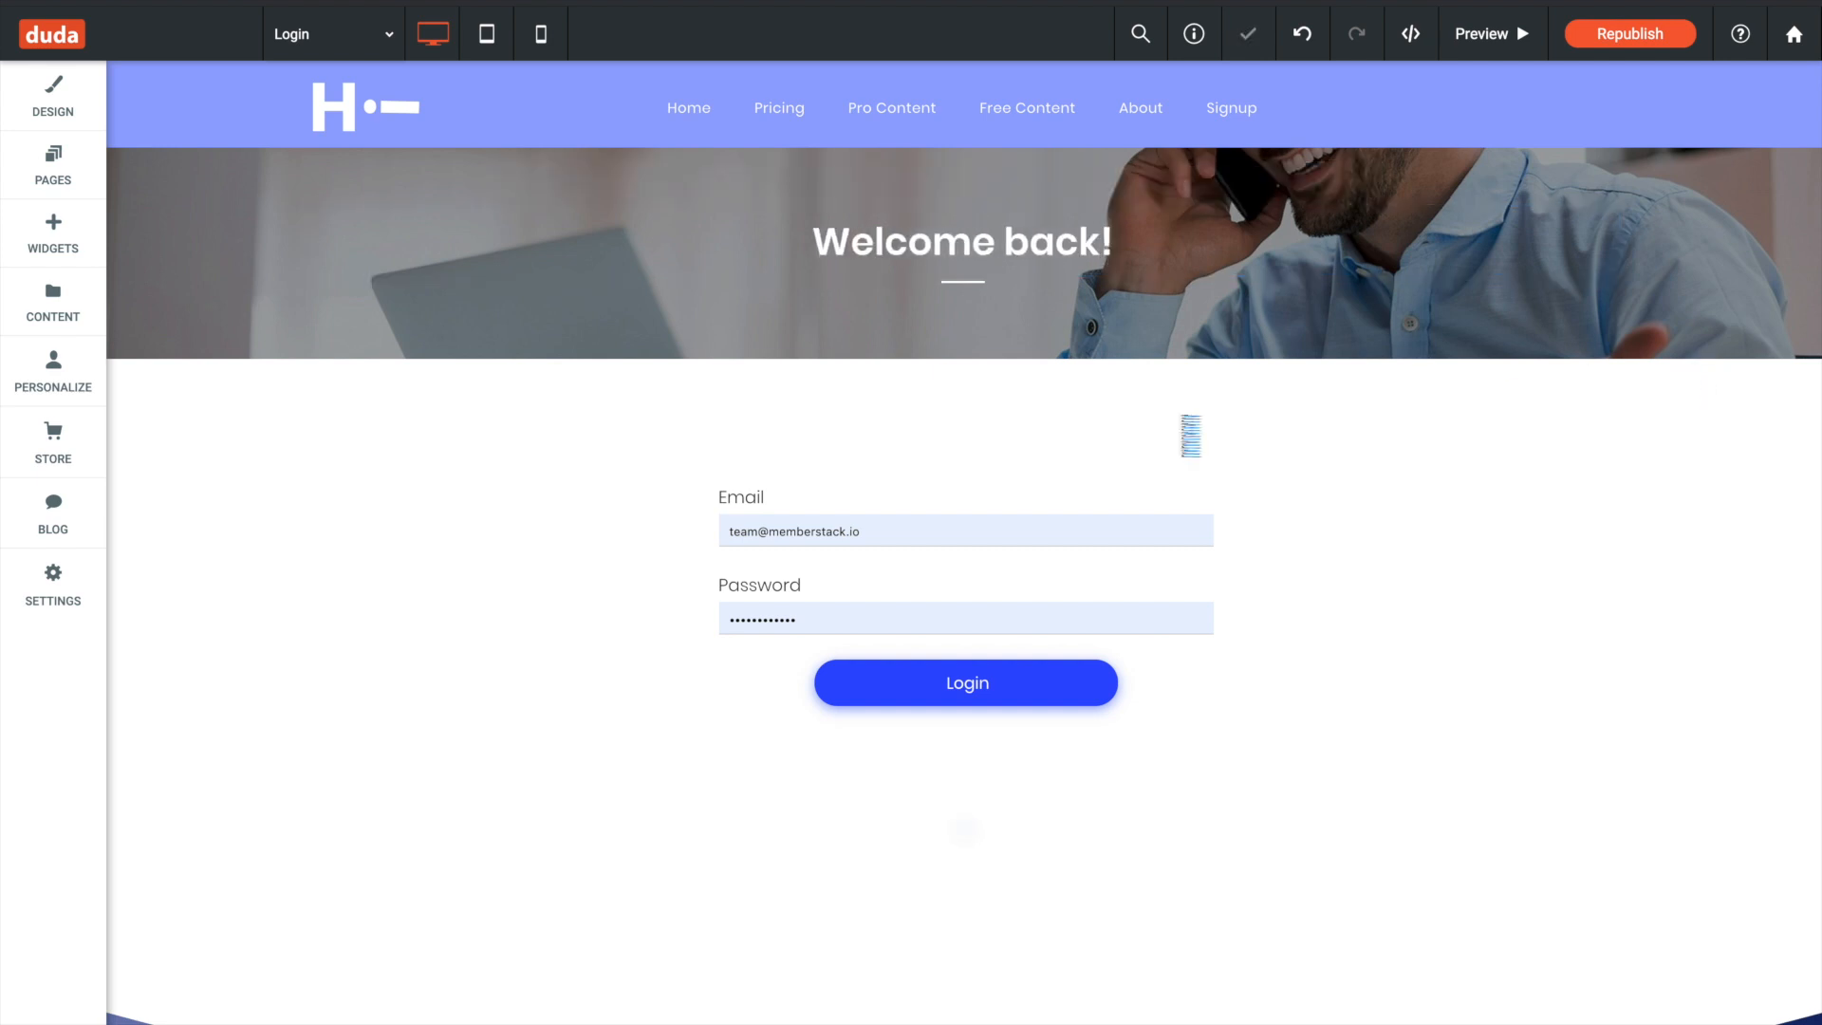
- Open the login form's code in Dev Mode, change the form tag's ms-signup attribute to ms-login, then save and close
{"action": "left_click", "coordinate": [1009, 464]}
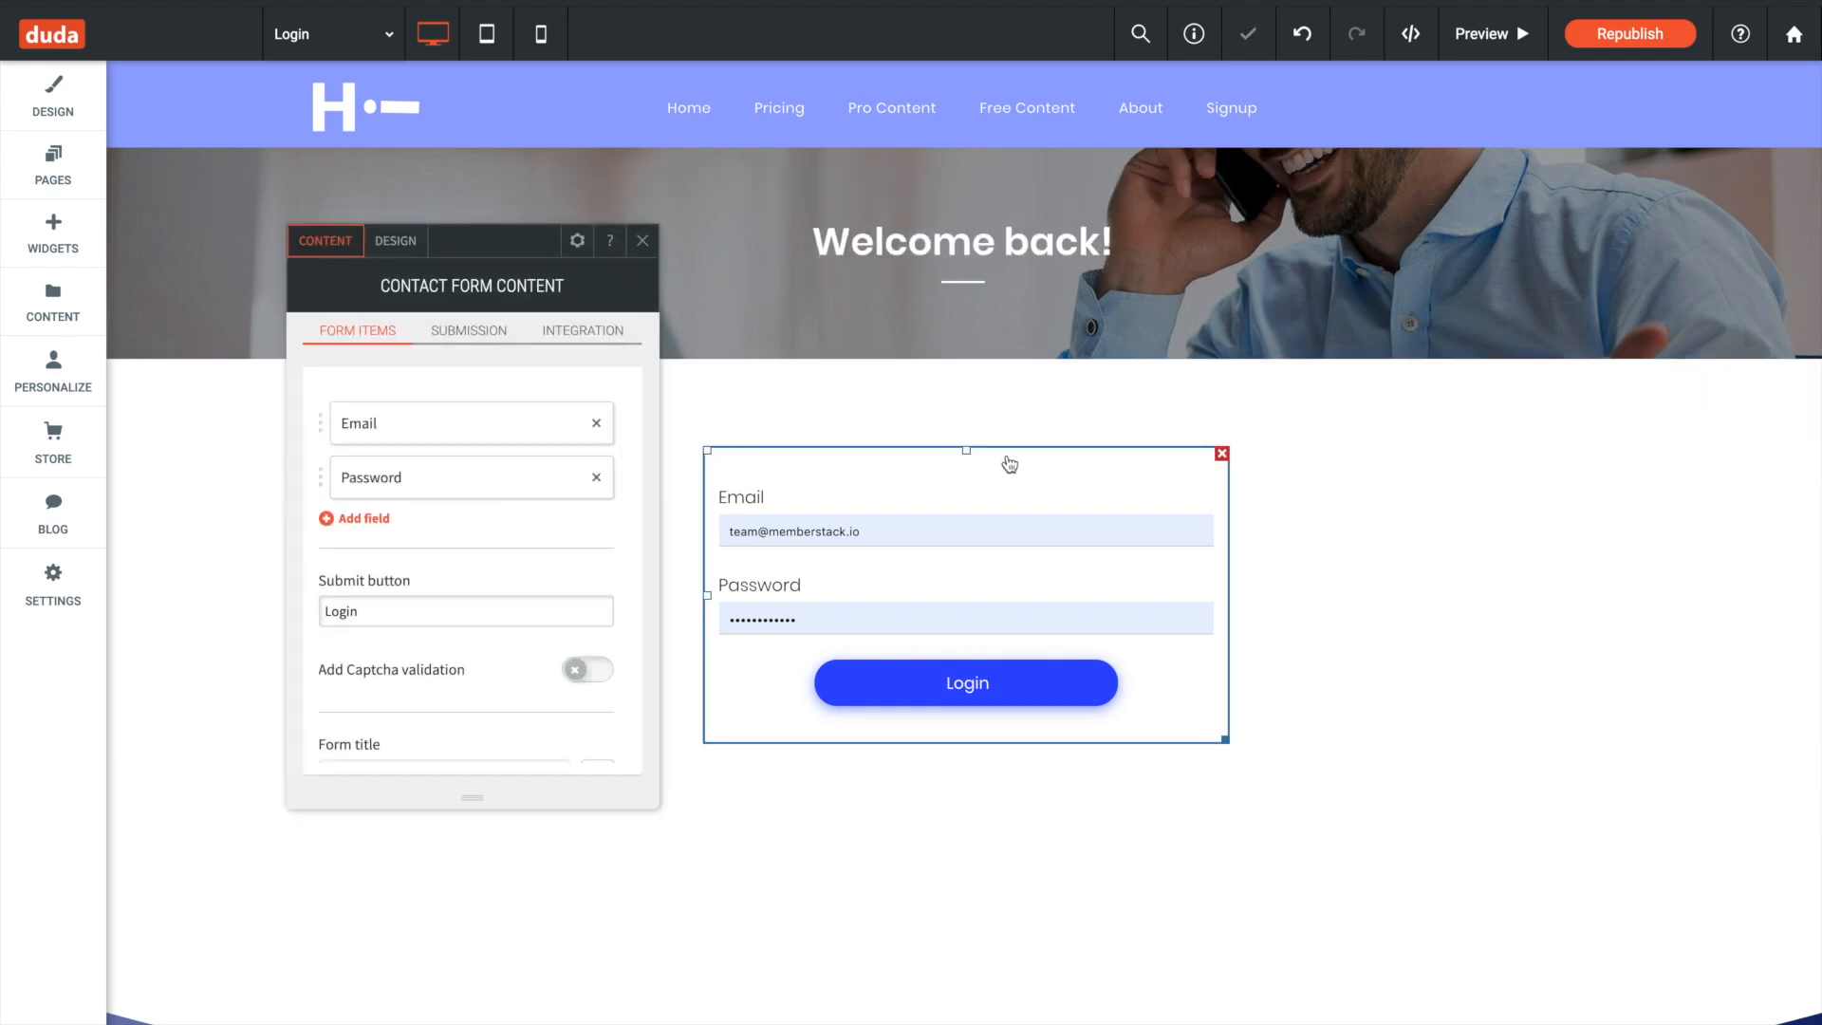
{"action": "left_click", "coordinate": [578, 247]}
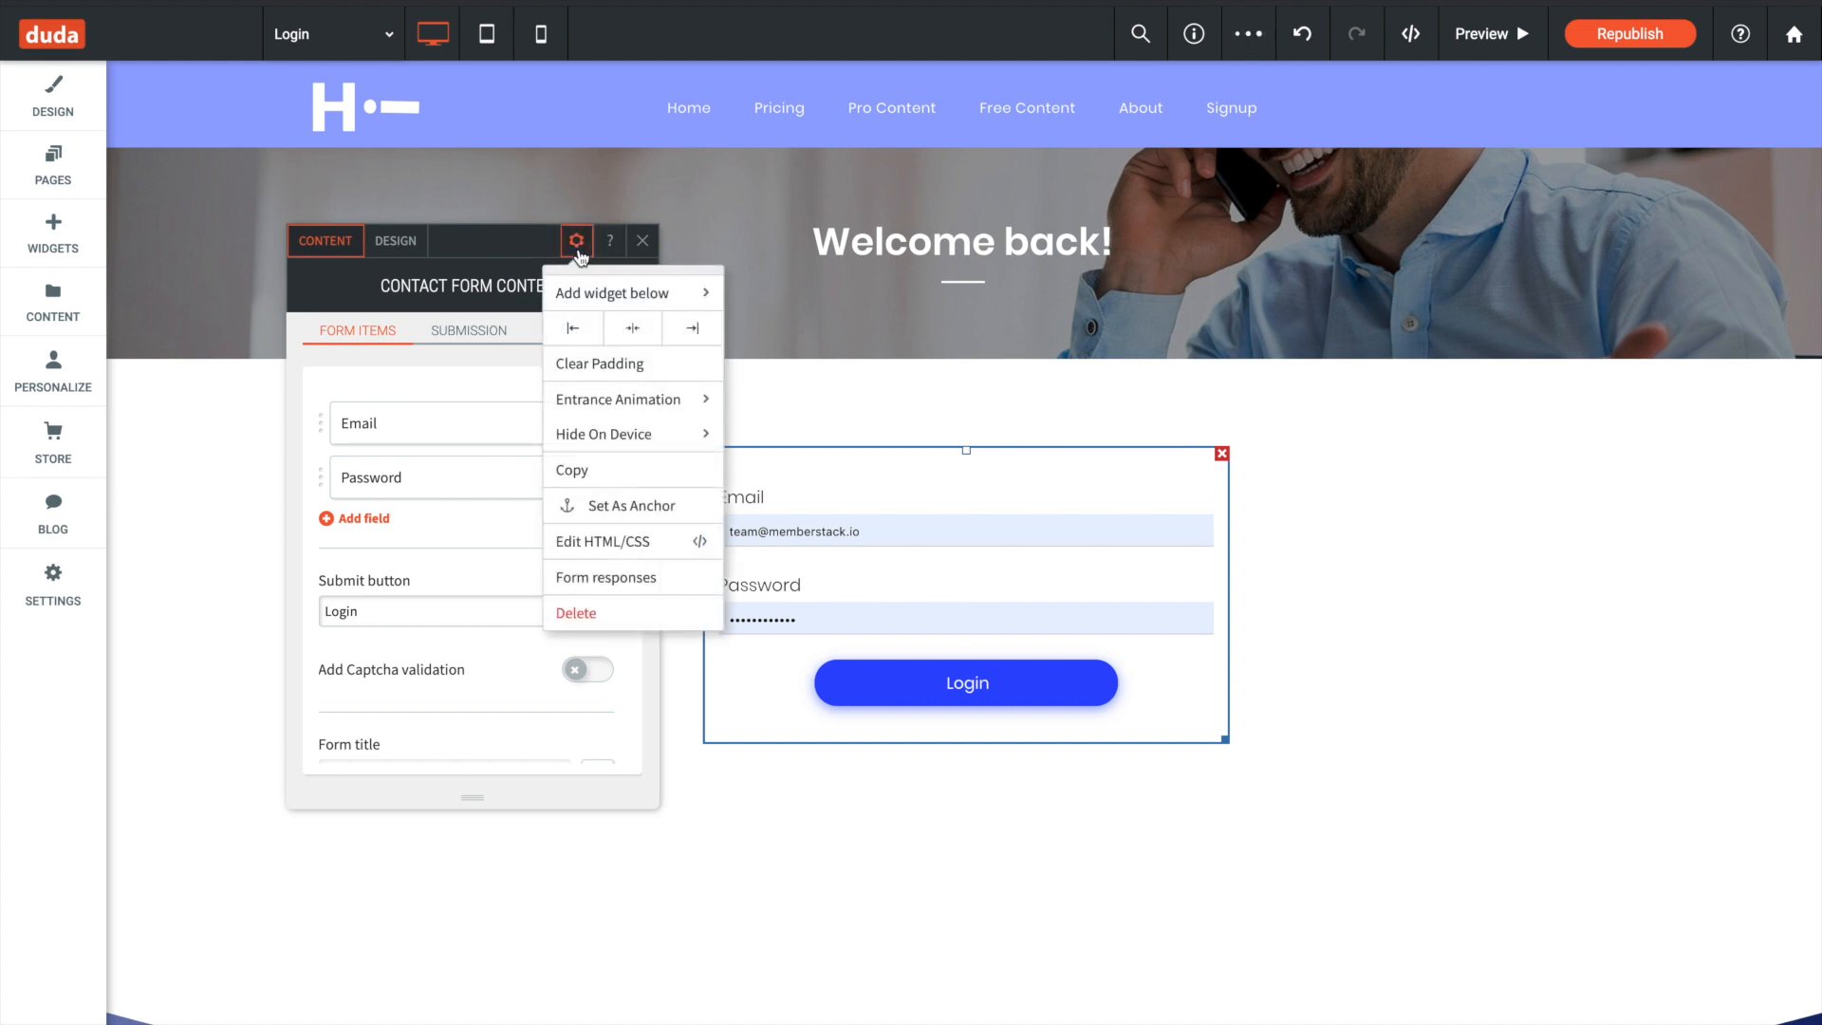
{"action": "left_click", "coordinate": [630, 548]}
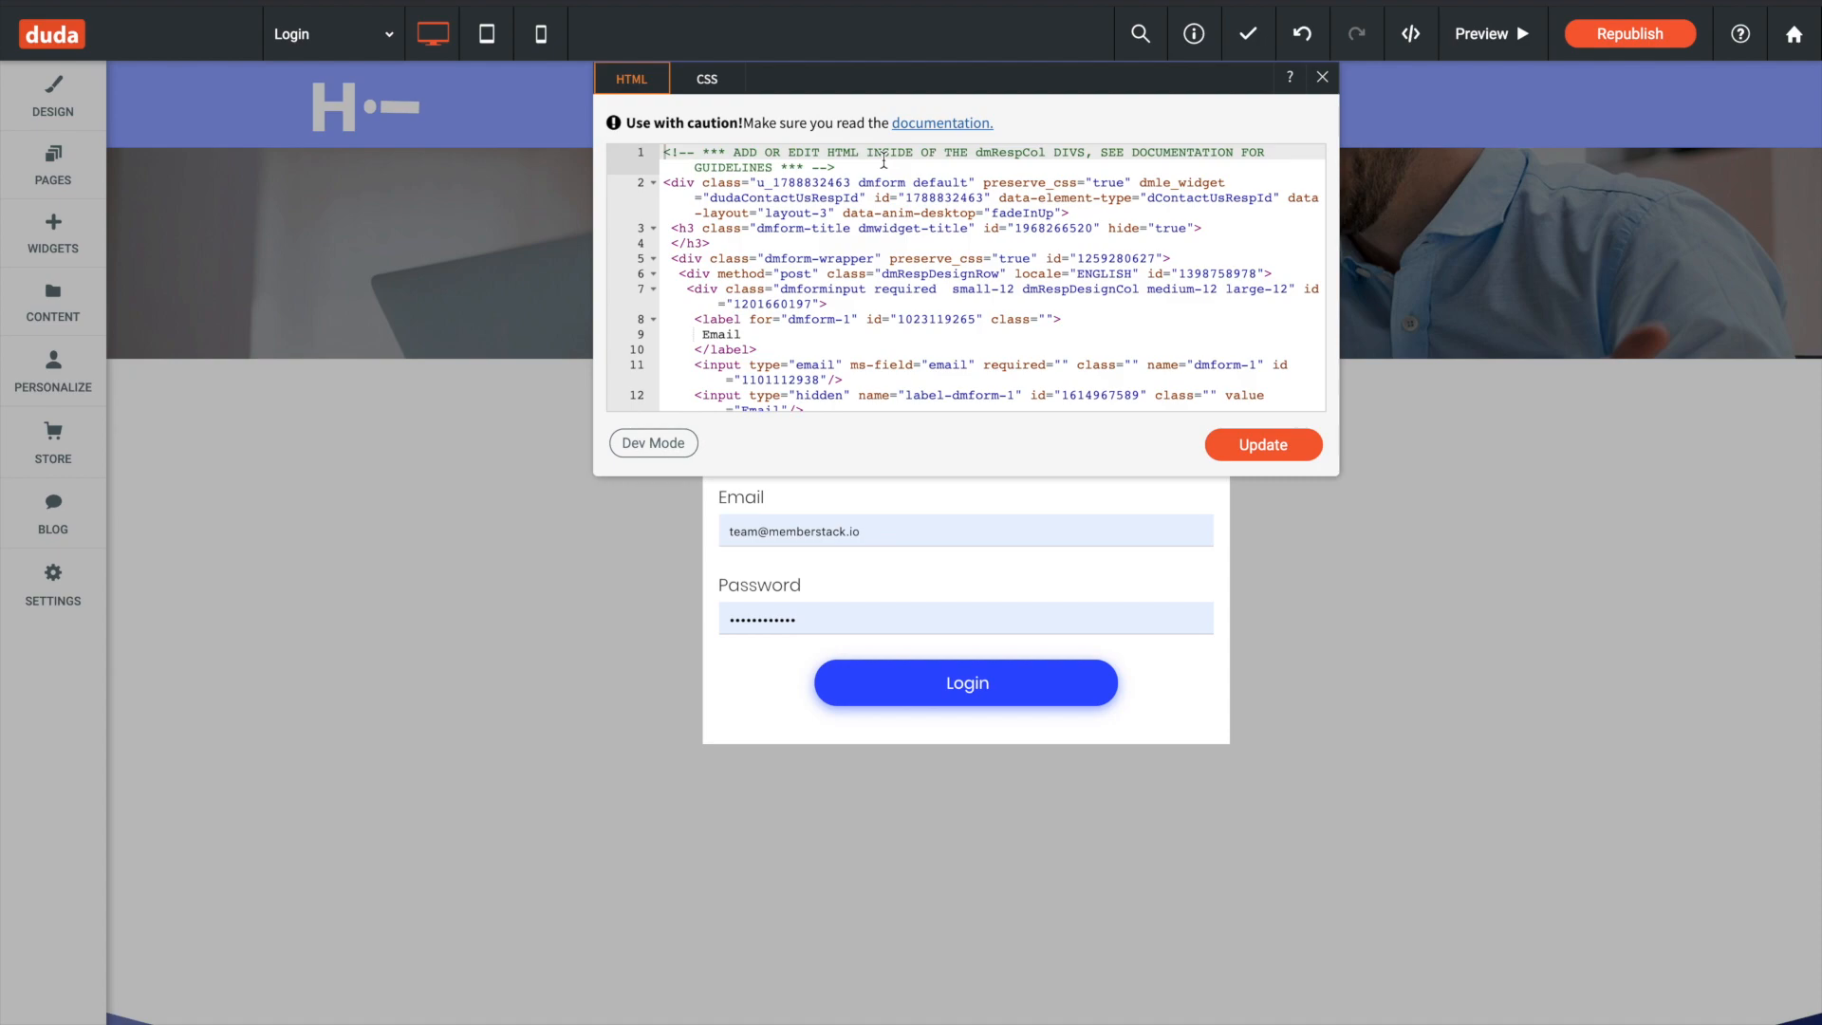
{"action": "left_click", "coordinate": [651, 443]}
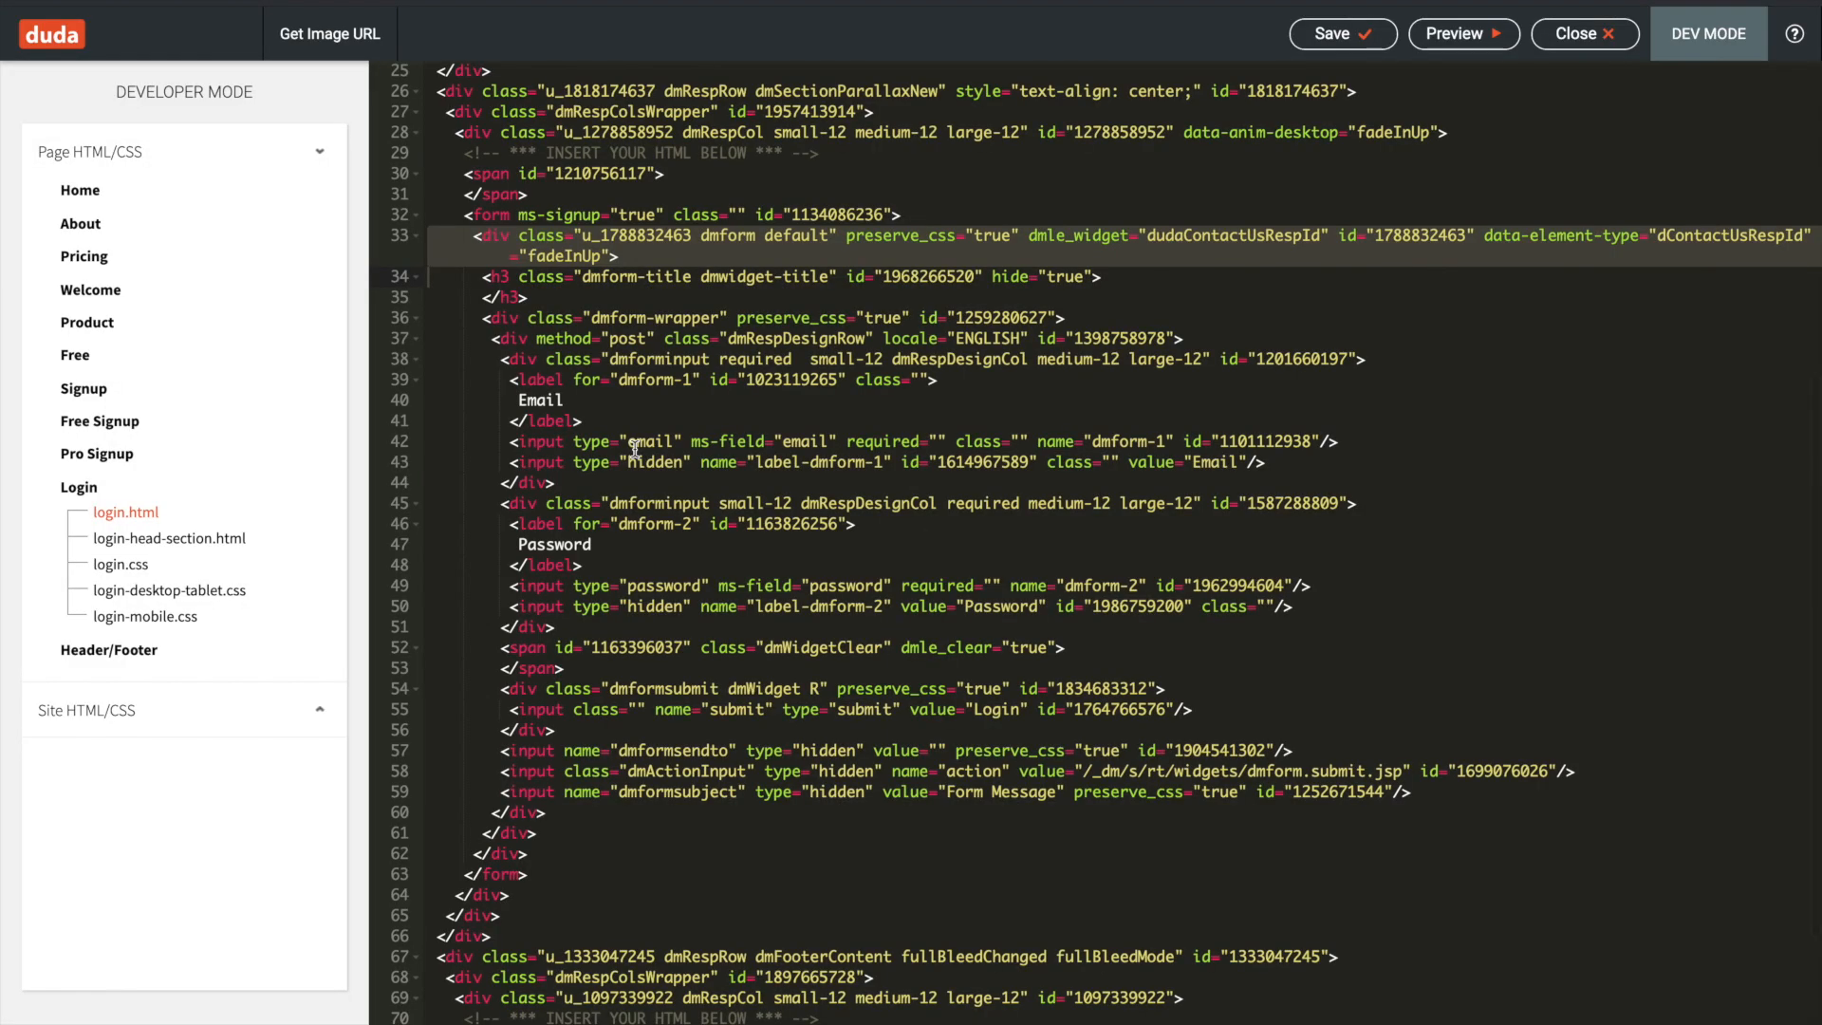
{"action": "left_click", "coordinate": [516, 215]}
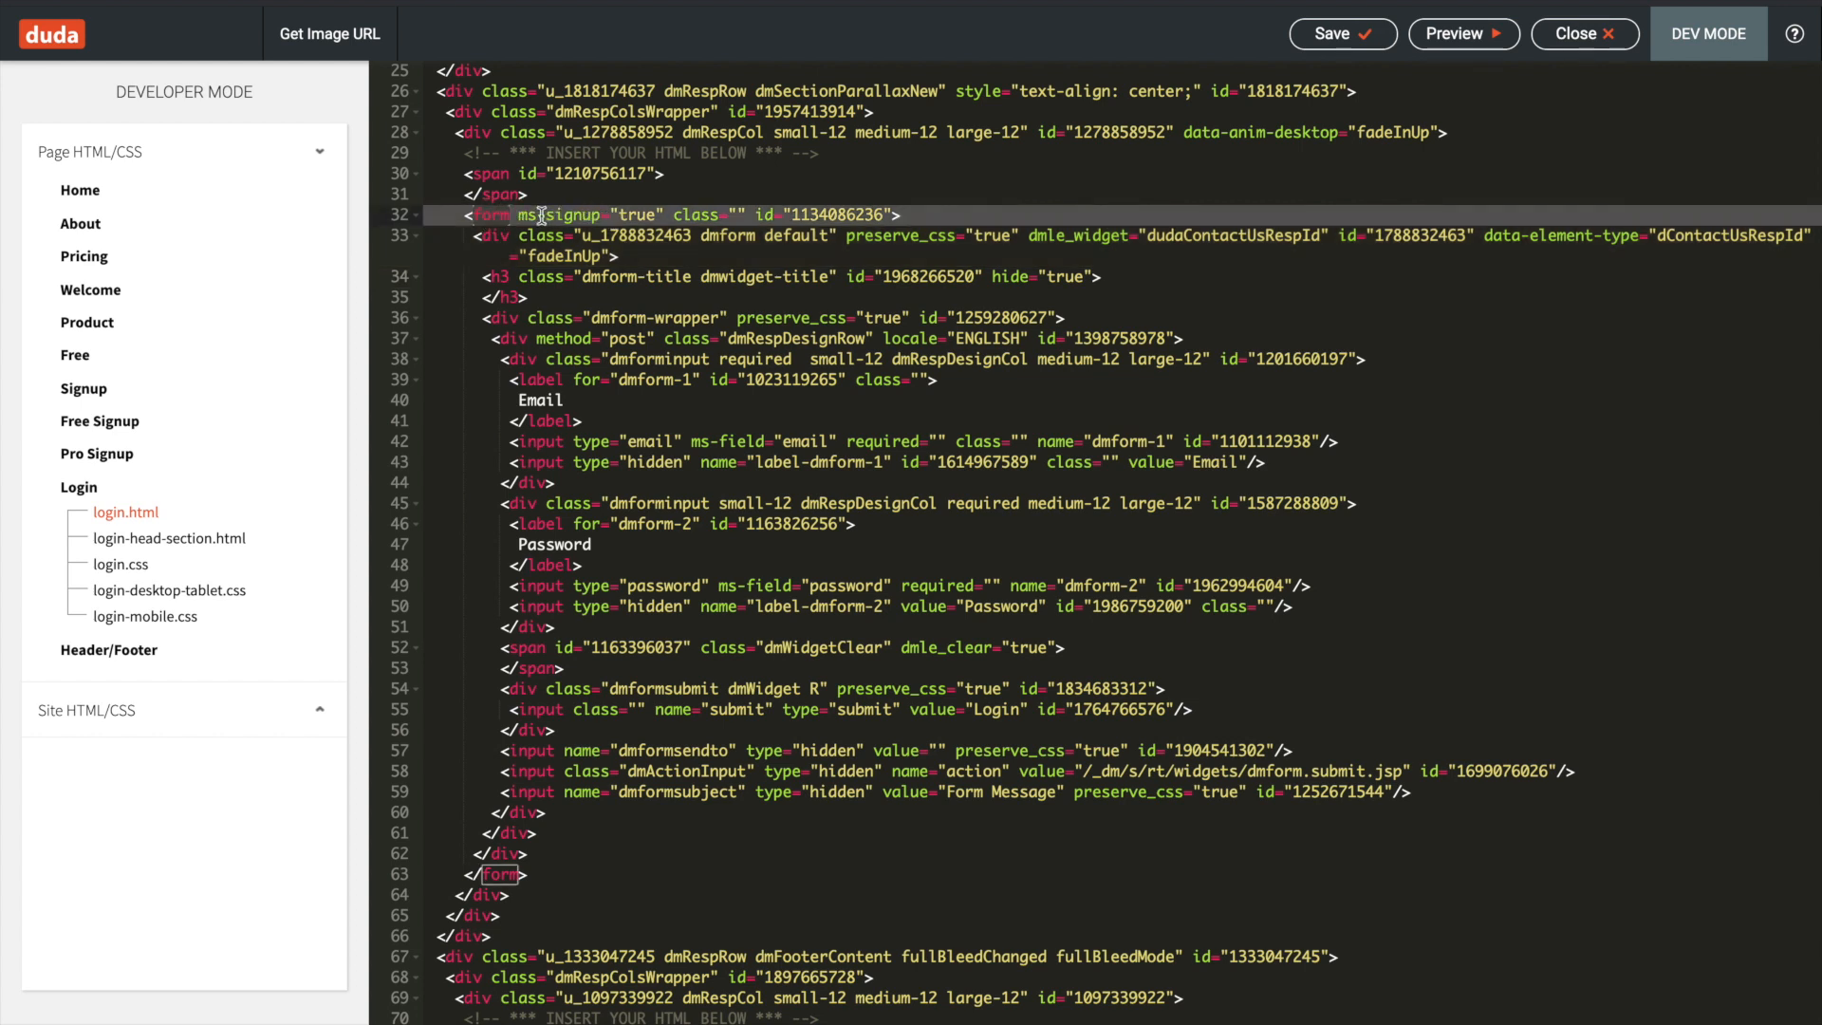
{"action": "double_click", "coordinate": [575, 216]}
{"action": "type", "text": "login"}
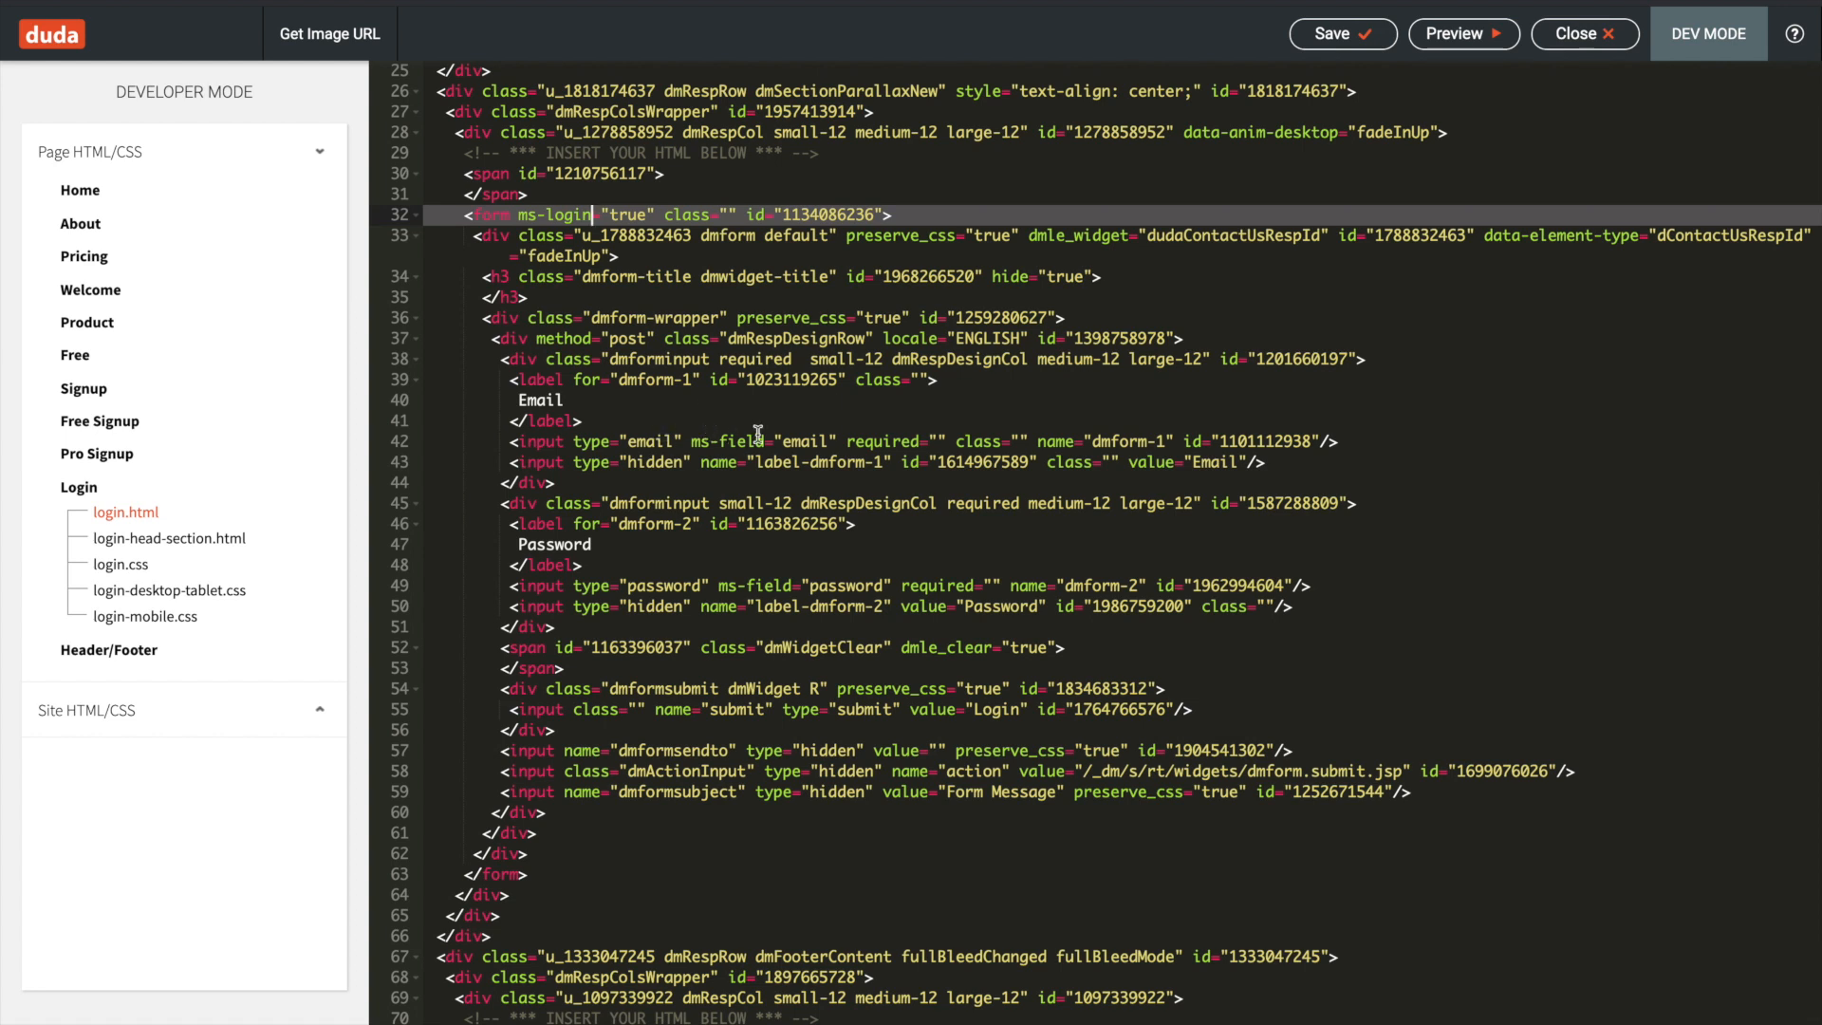
{"action": "left_click", "coordinate": [1374, 38]}
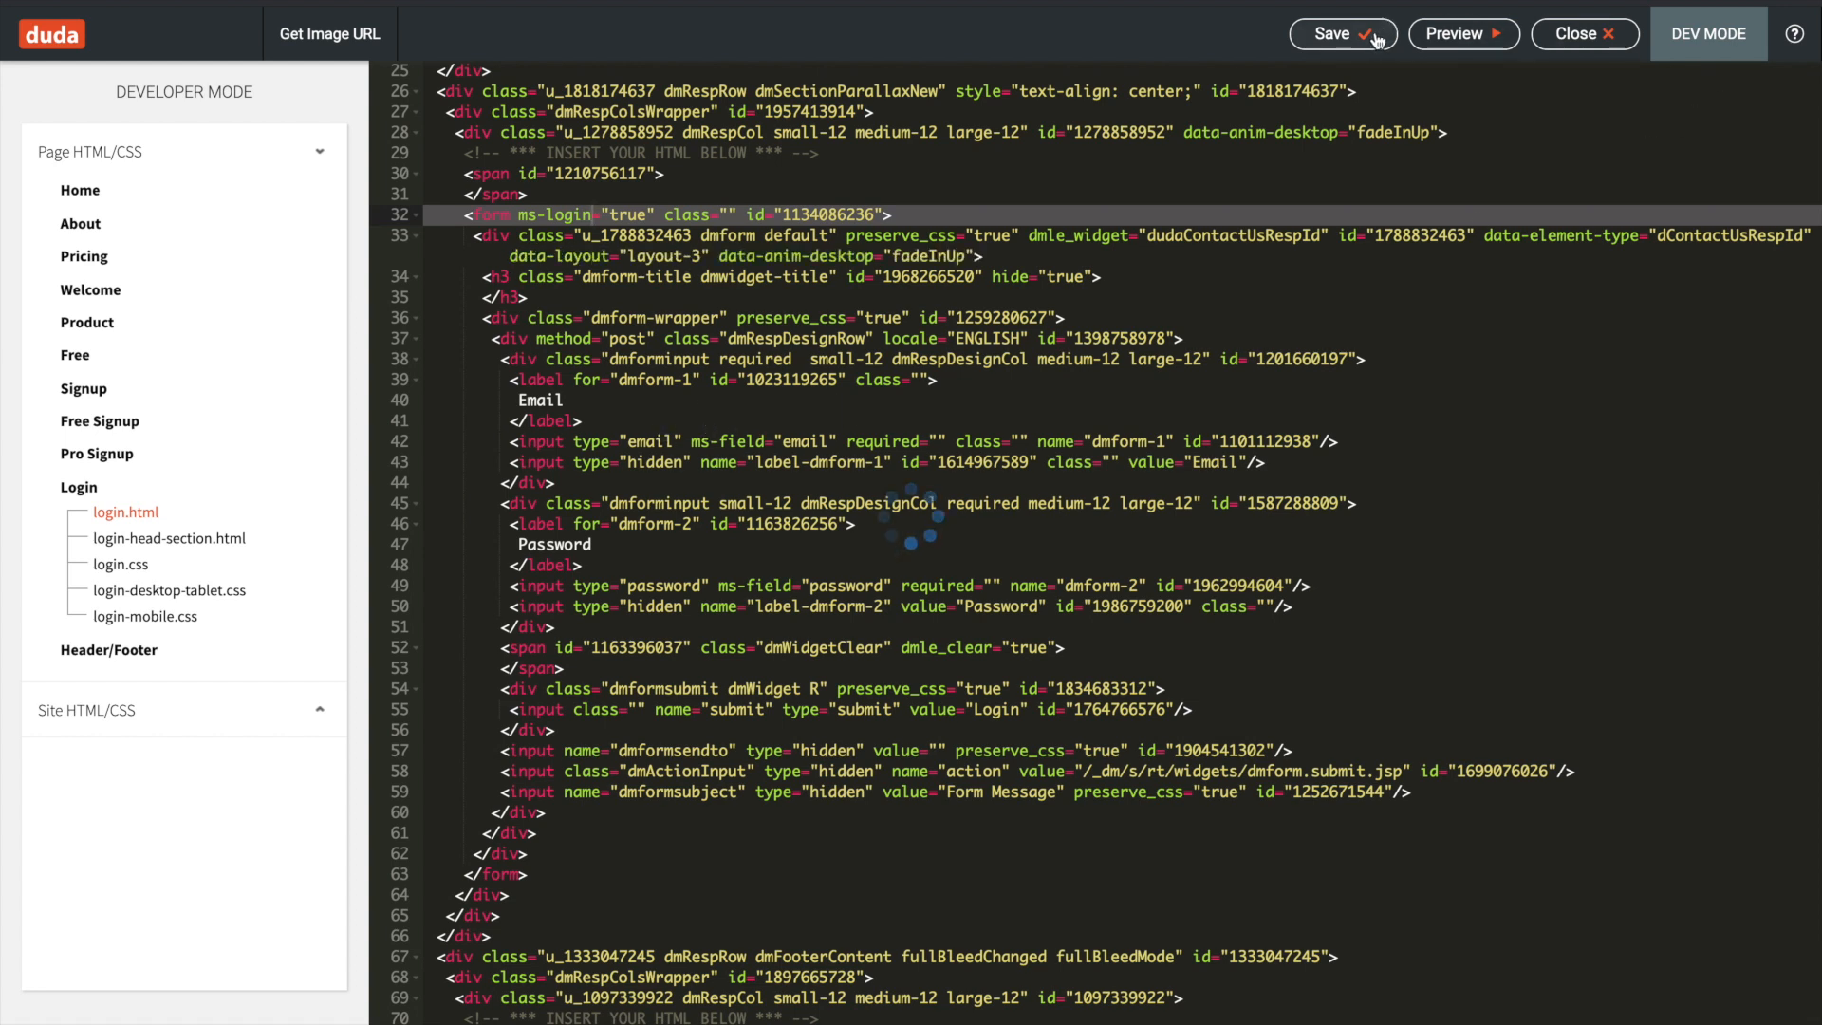
{"action": "left_click", "coordinate": [1604, 34]}
- Republish the Duda site and run MemberStack's login page test
{"action": "left_click", "coordinate": [1613, 33]}
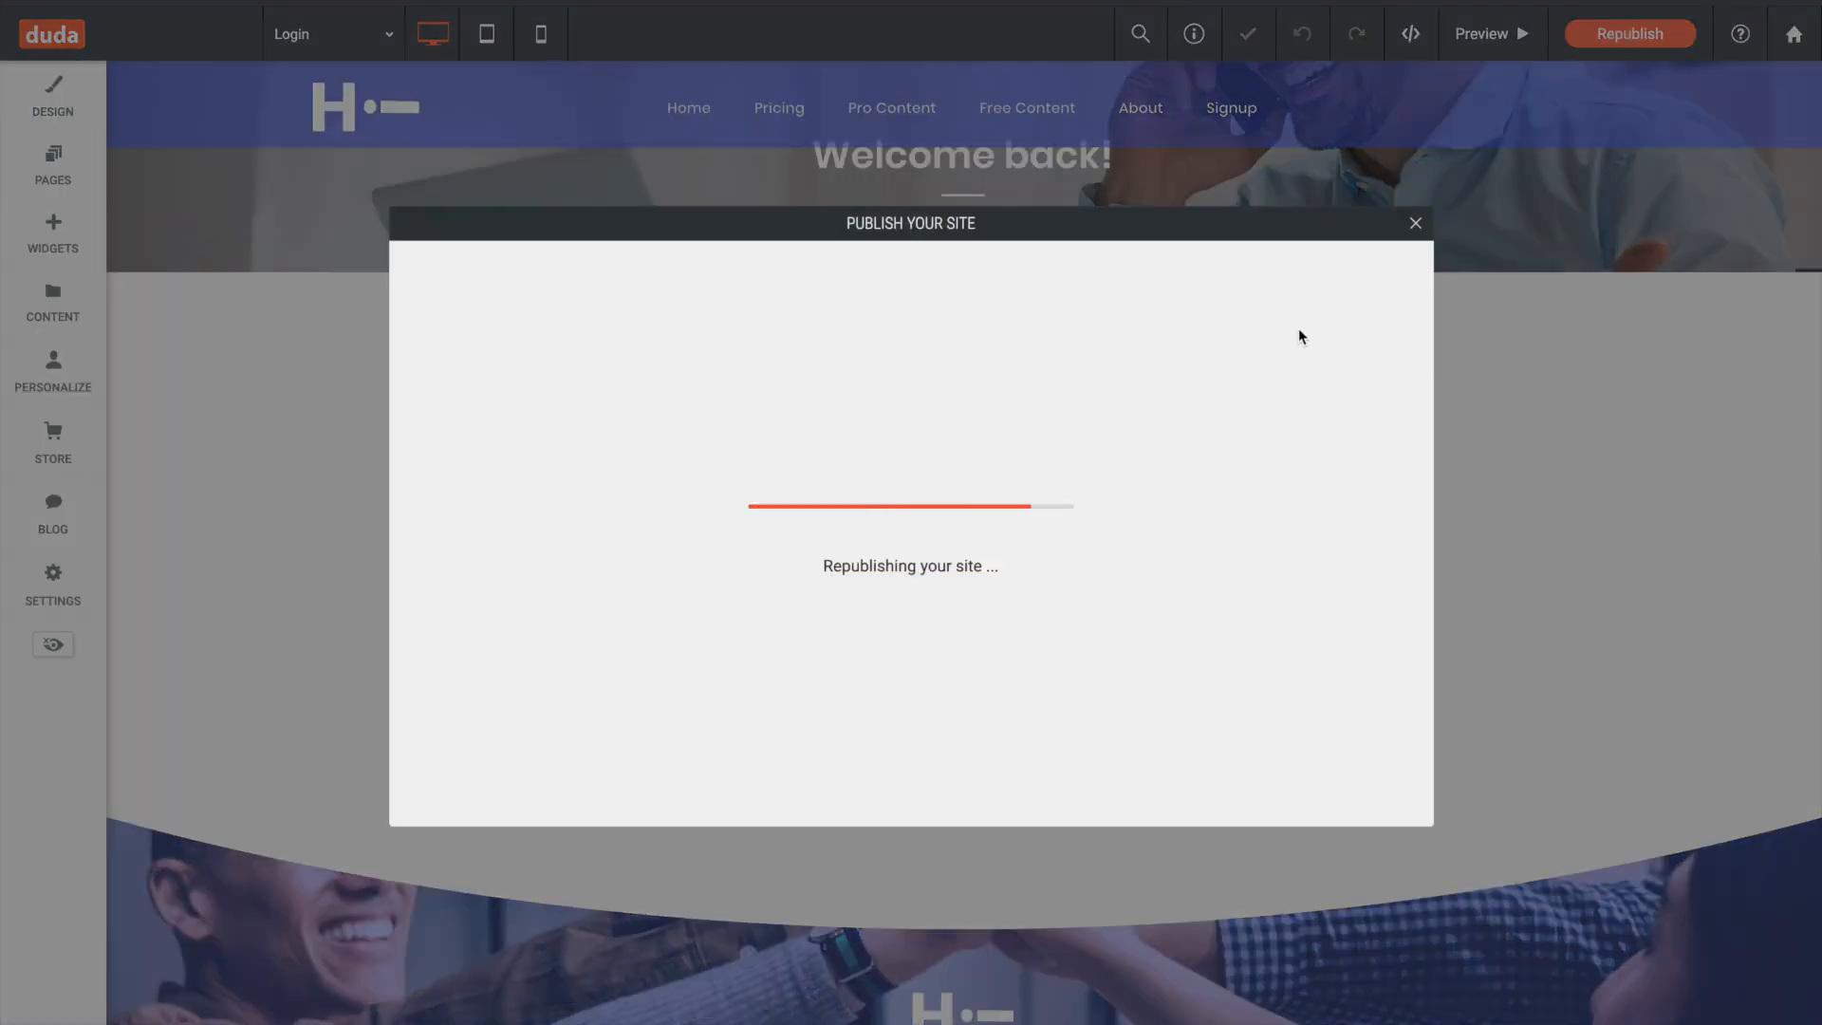
{"action": "key", "text": "ctrl+Right"}
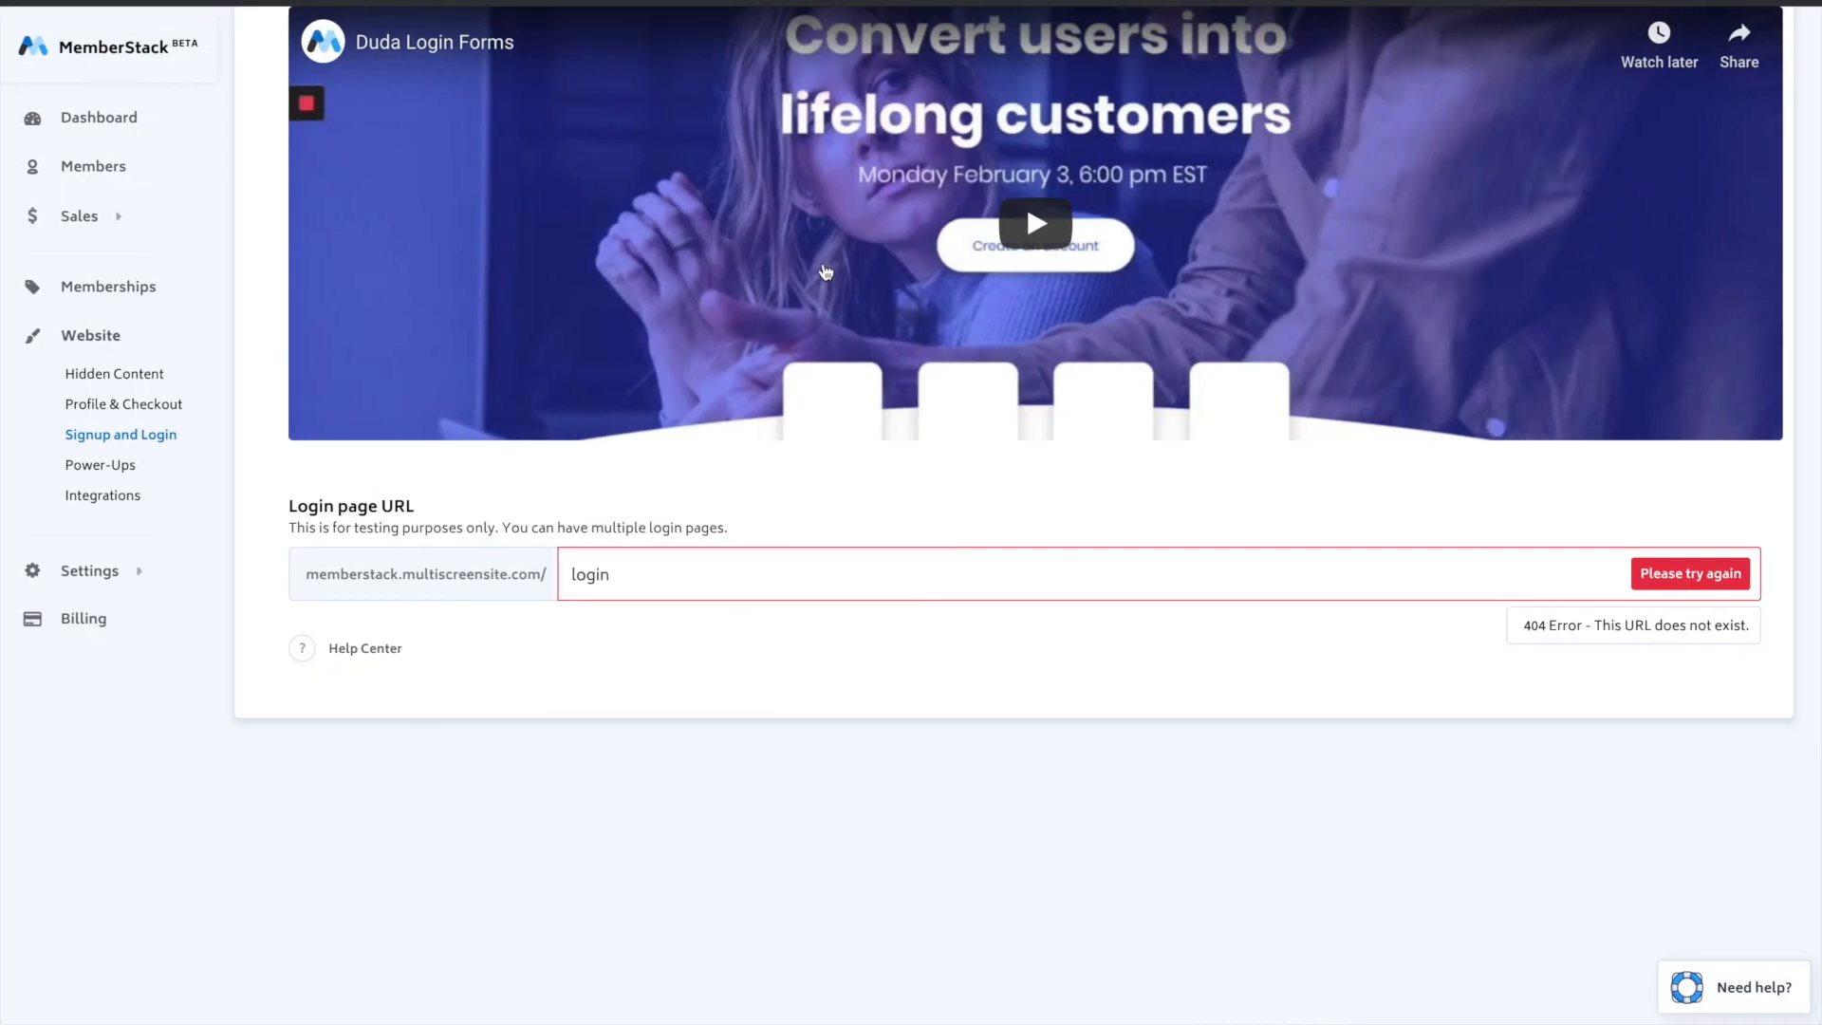
{"action": "scroll", "coordinate": [1064, 339], "scroll_direction": "up", "scroll_amount": 1}
{"action": "scroll", "coordinate": [1196, 396], "scroll_direction": "up", "scroll_amount": 2}
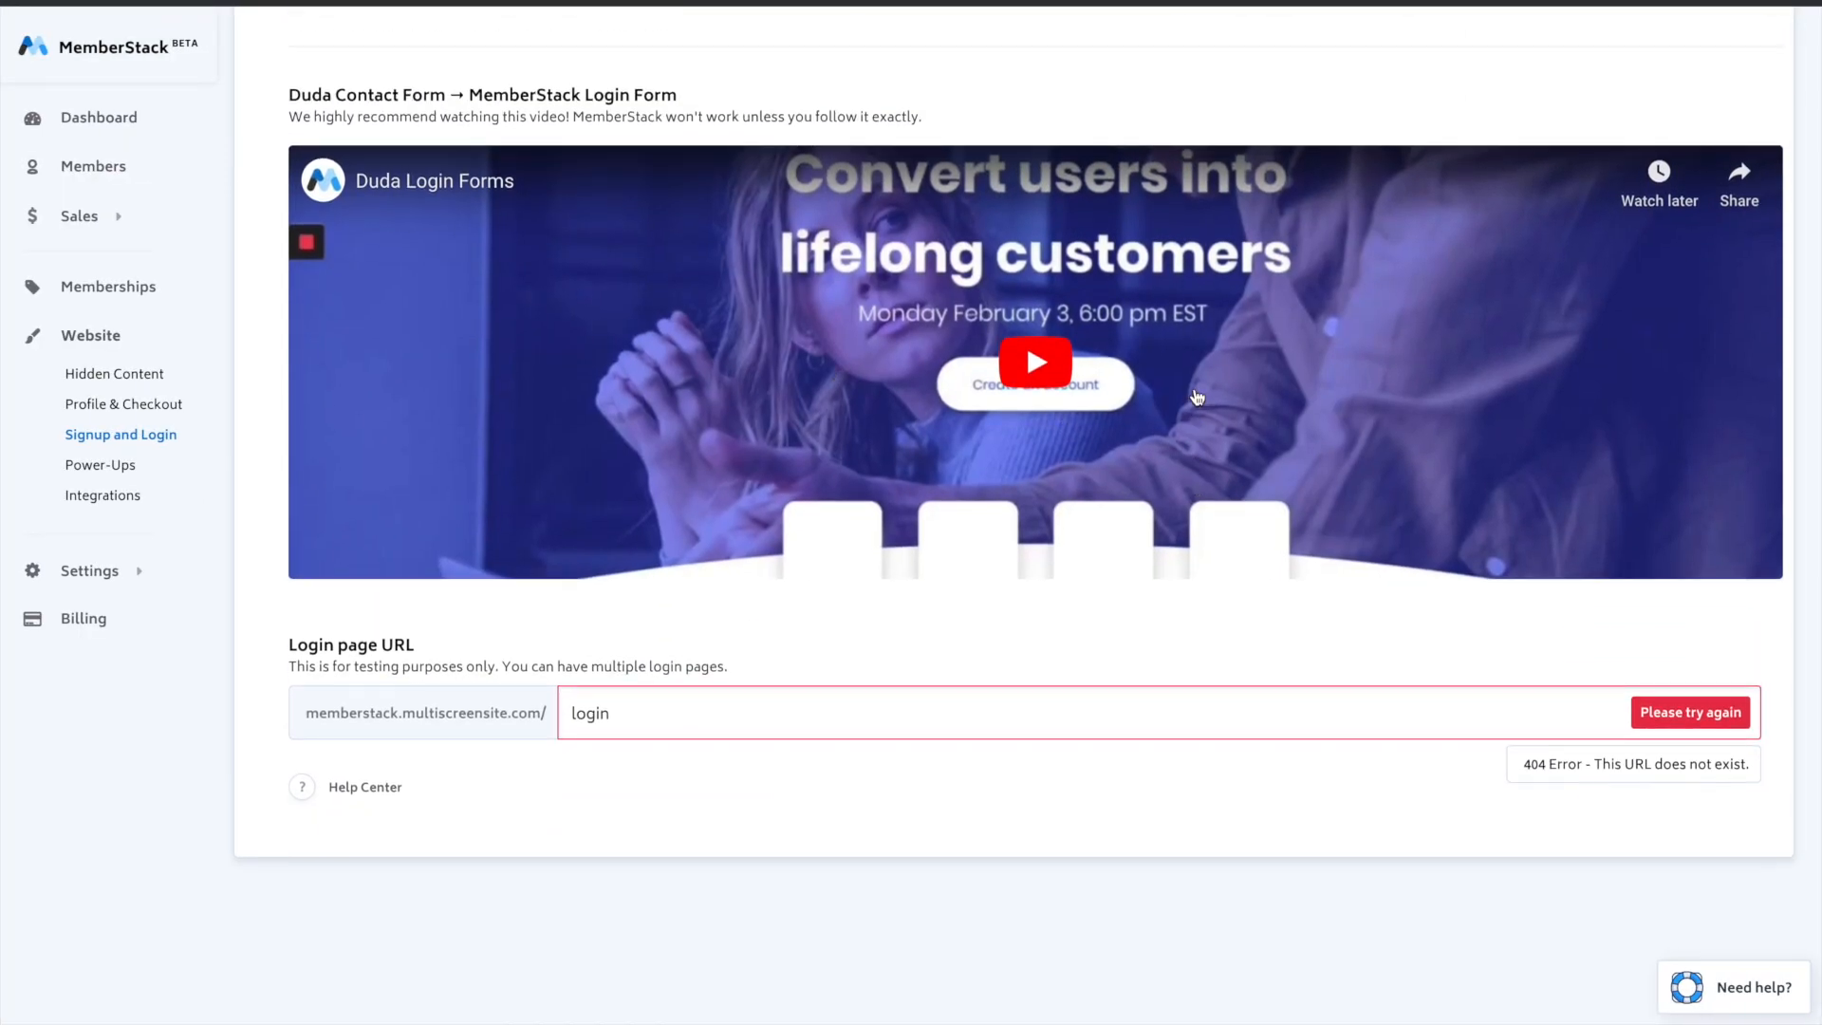
{"action": "scroll", "coordinate": [1037, 362], "scroll_direction": "up", "scroll_amount": 2}
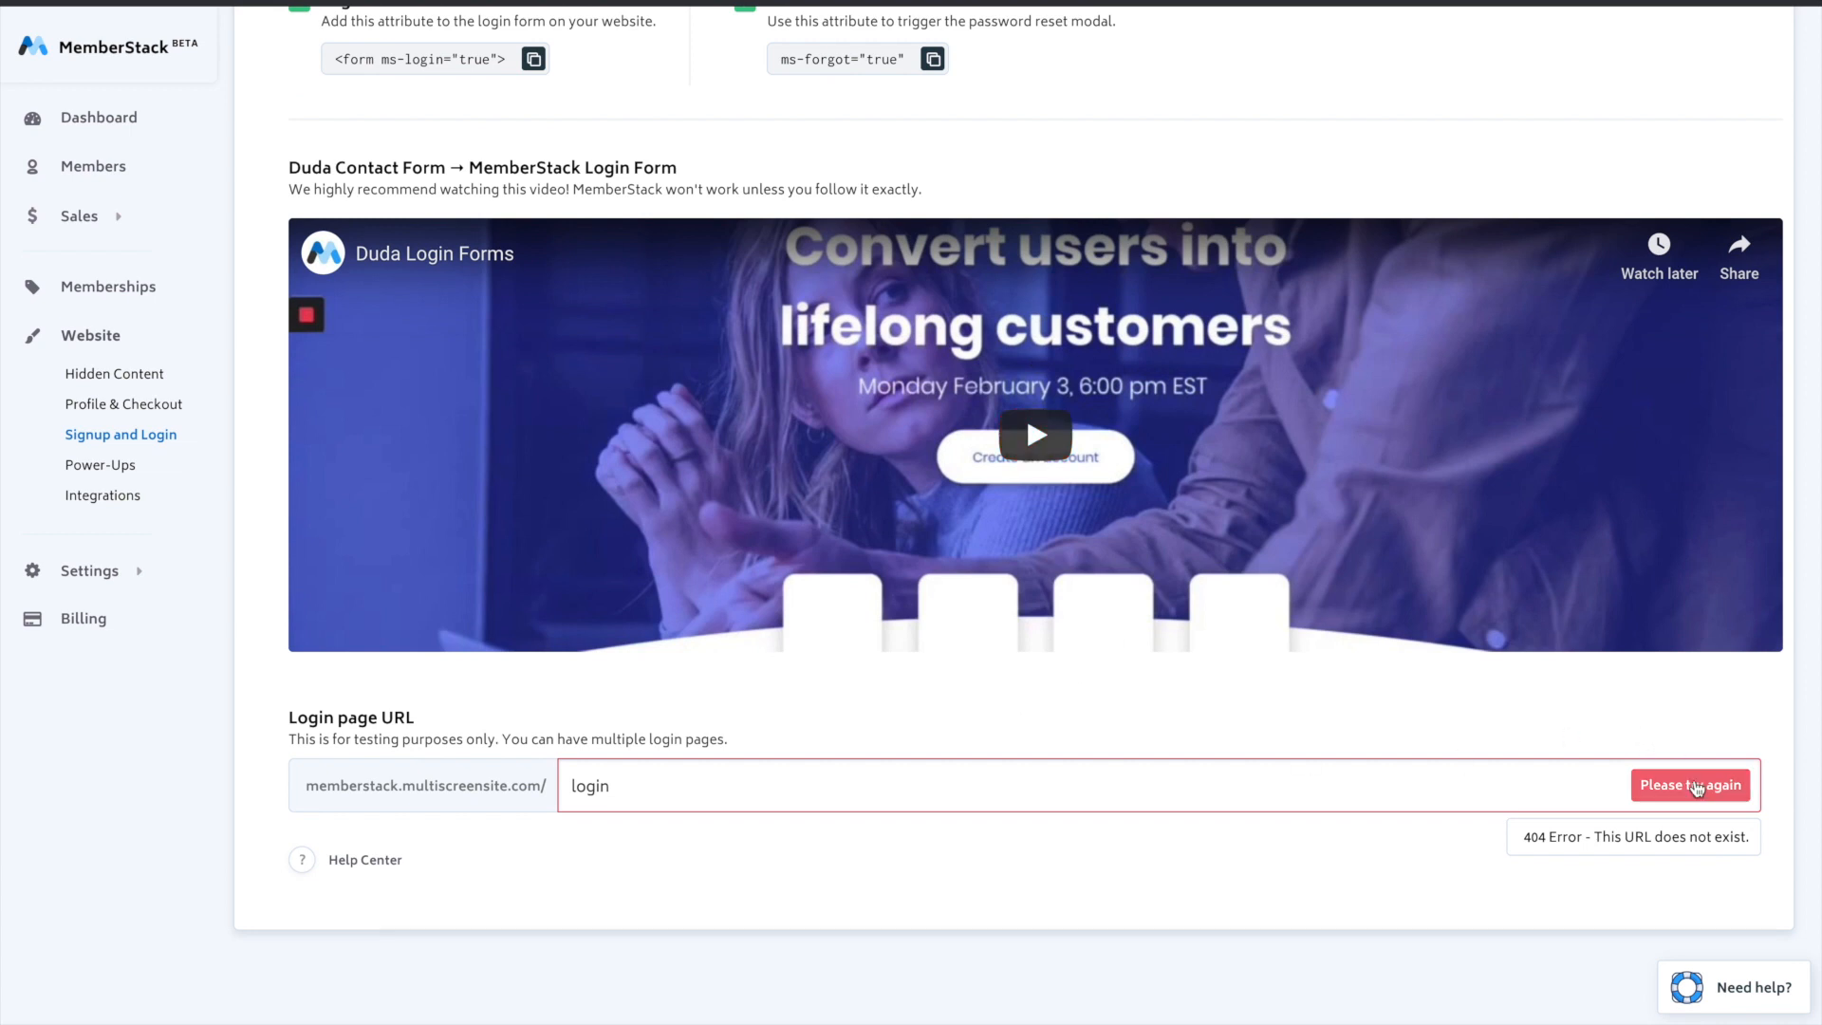
{"action": "scroll", "coordinate": [1535, 802], "scroll_direction": "up", "scroll_amount": 5}
{"action": "scroll", "coordinate": [1535, 802], "scroll_direction": "up", "scroll_amount": 1}
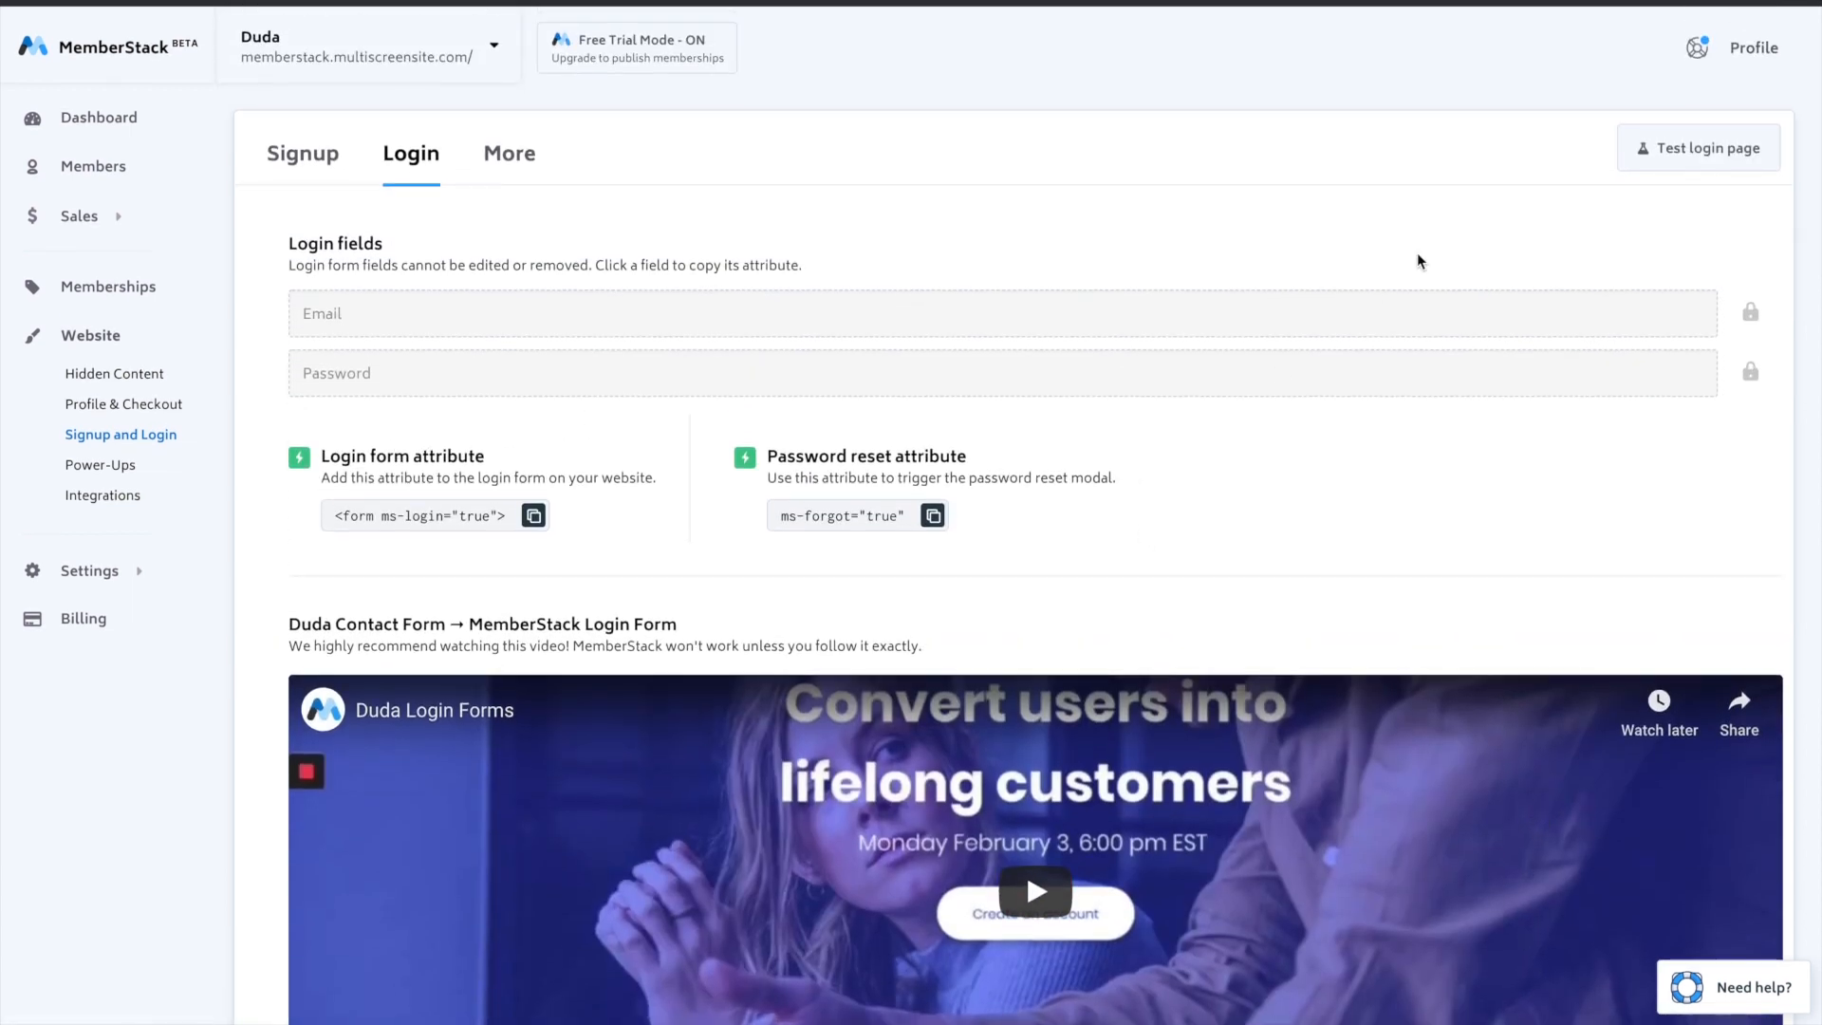
{"action": "left_click", "coordinate": [1660, 150]}
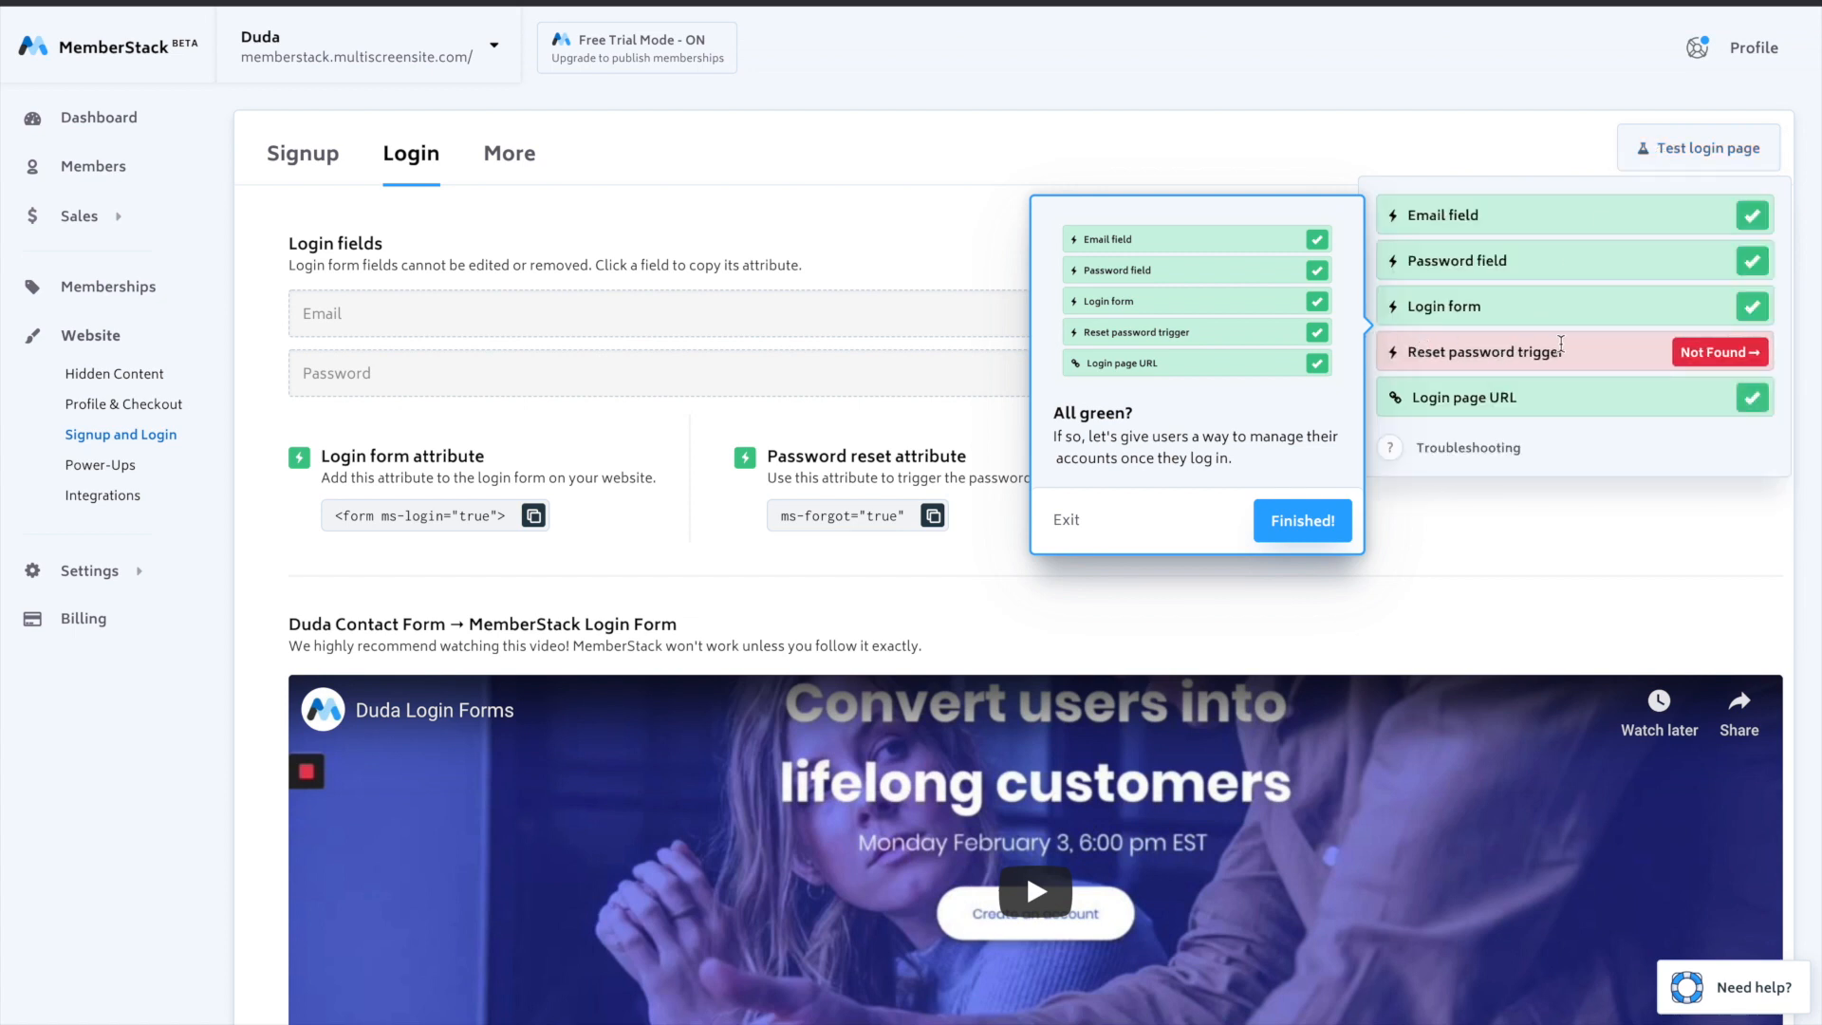
- Copy MemberStack's password reset attribute ms-forgot="true" and return to the Duda editor, closing the publish dialog
{"action": "left_click", "coordinate": [929, 460]}
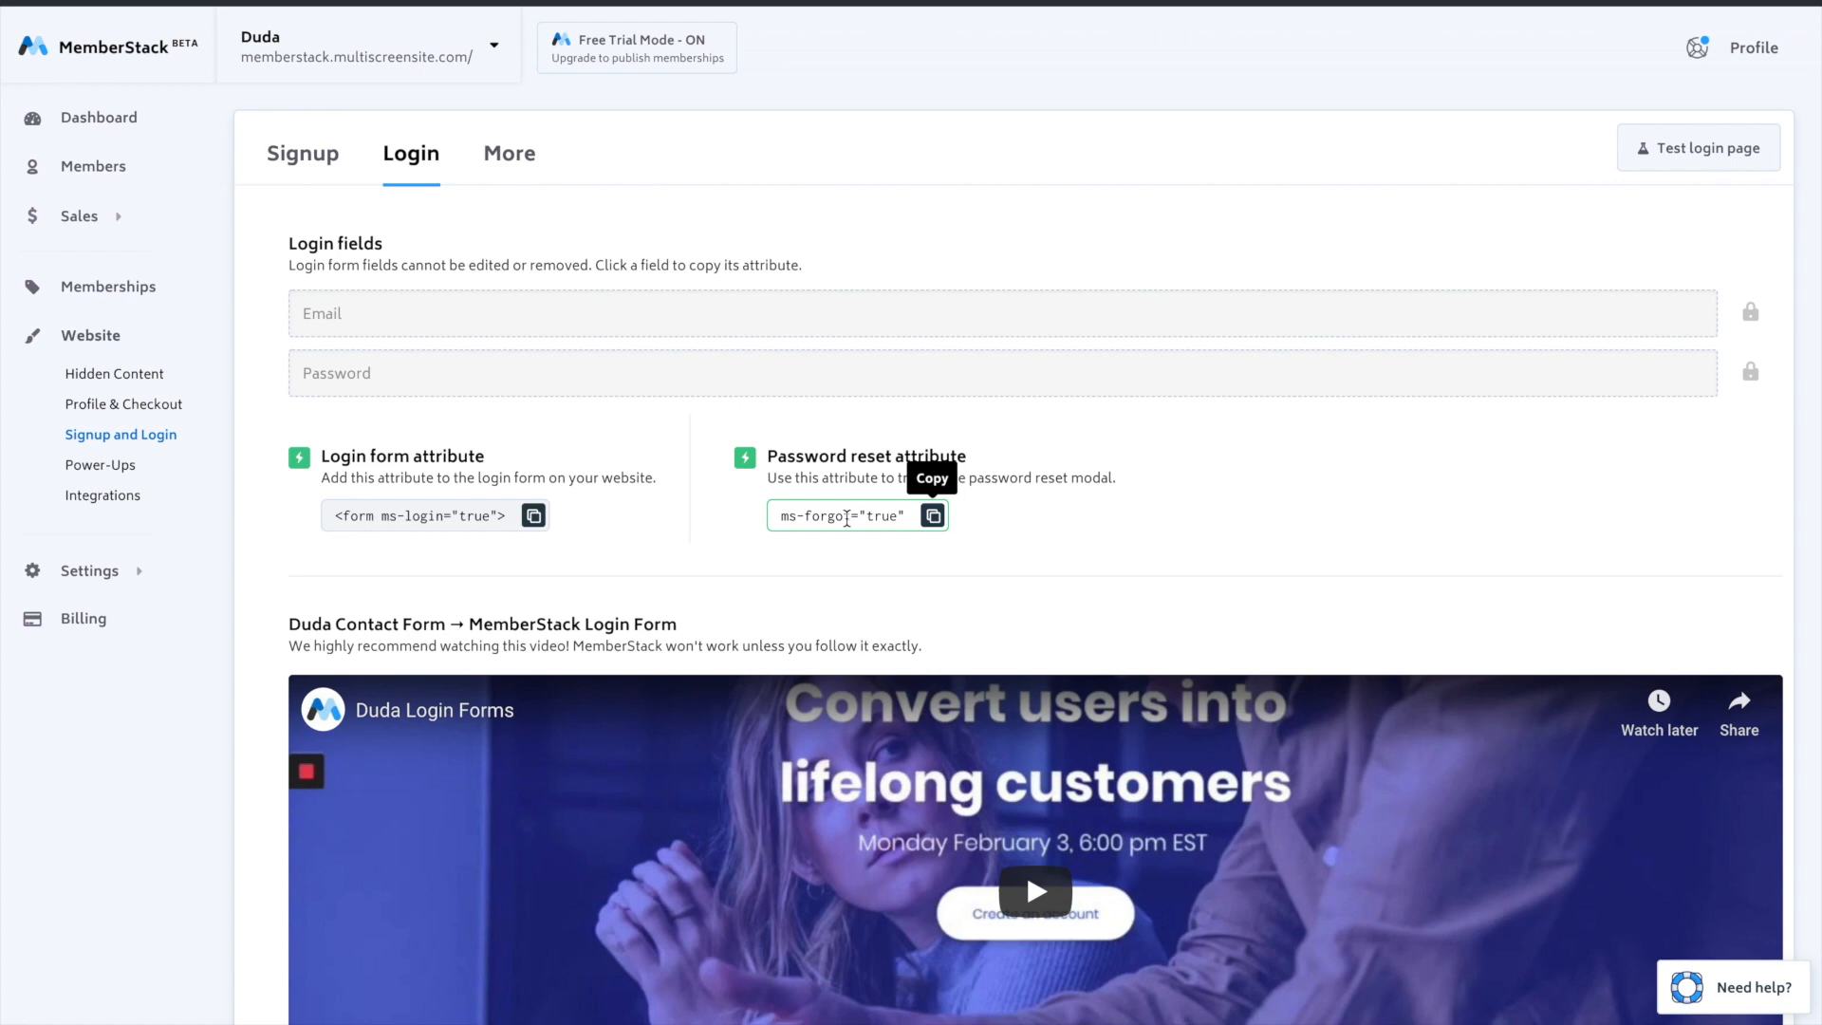
{"action": "left_click", "coordinate": [846, 517]}
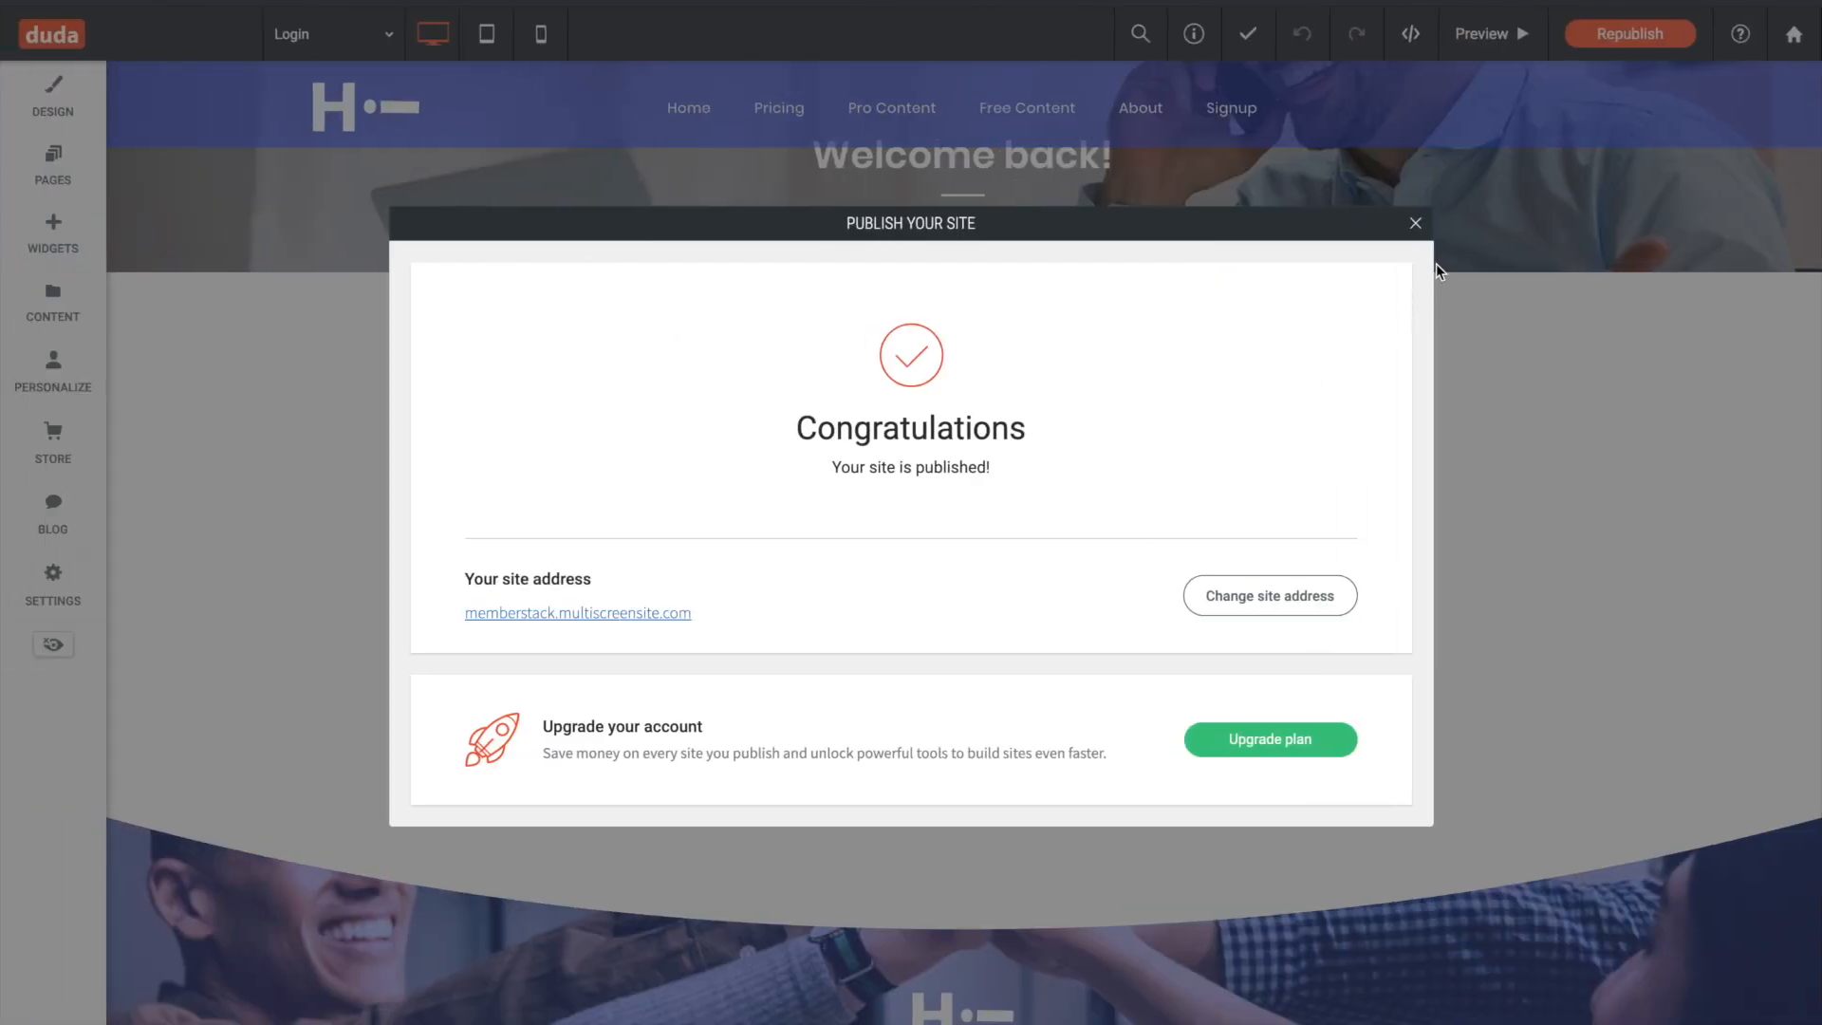
{"action": "left_click", "coordinate": [1420, 230]}
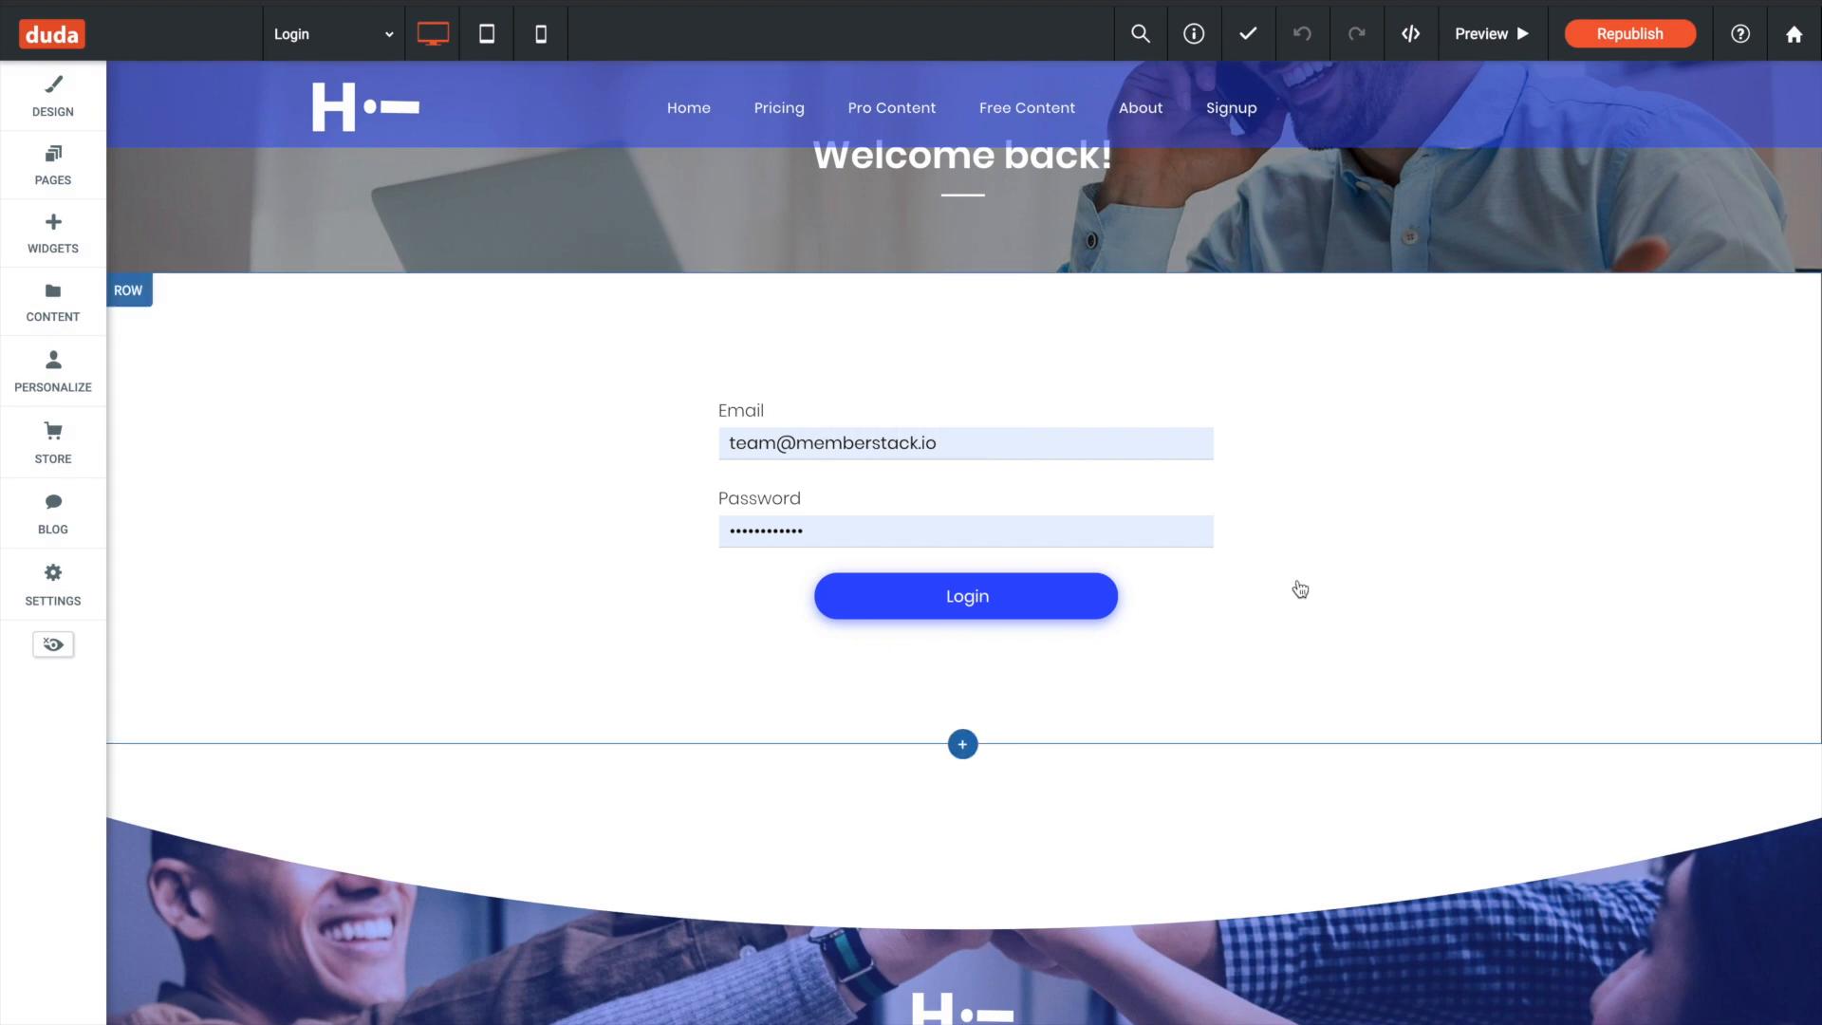
- Add a button below the login form labelled "Reset my password" with its link type set to Website URL
{"action": "left_click", "coordinate": [1297, 581]}
{"action": "left_click", "coordinate": [67, 237]}
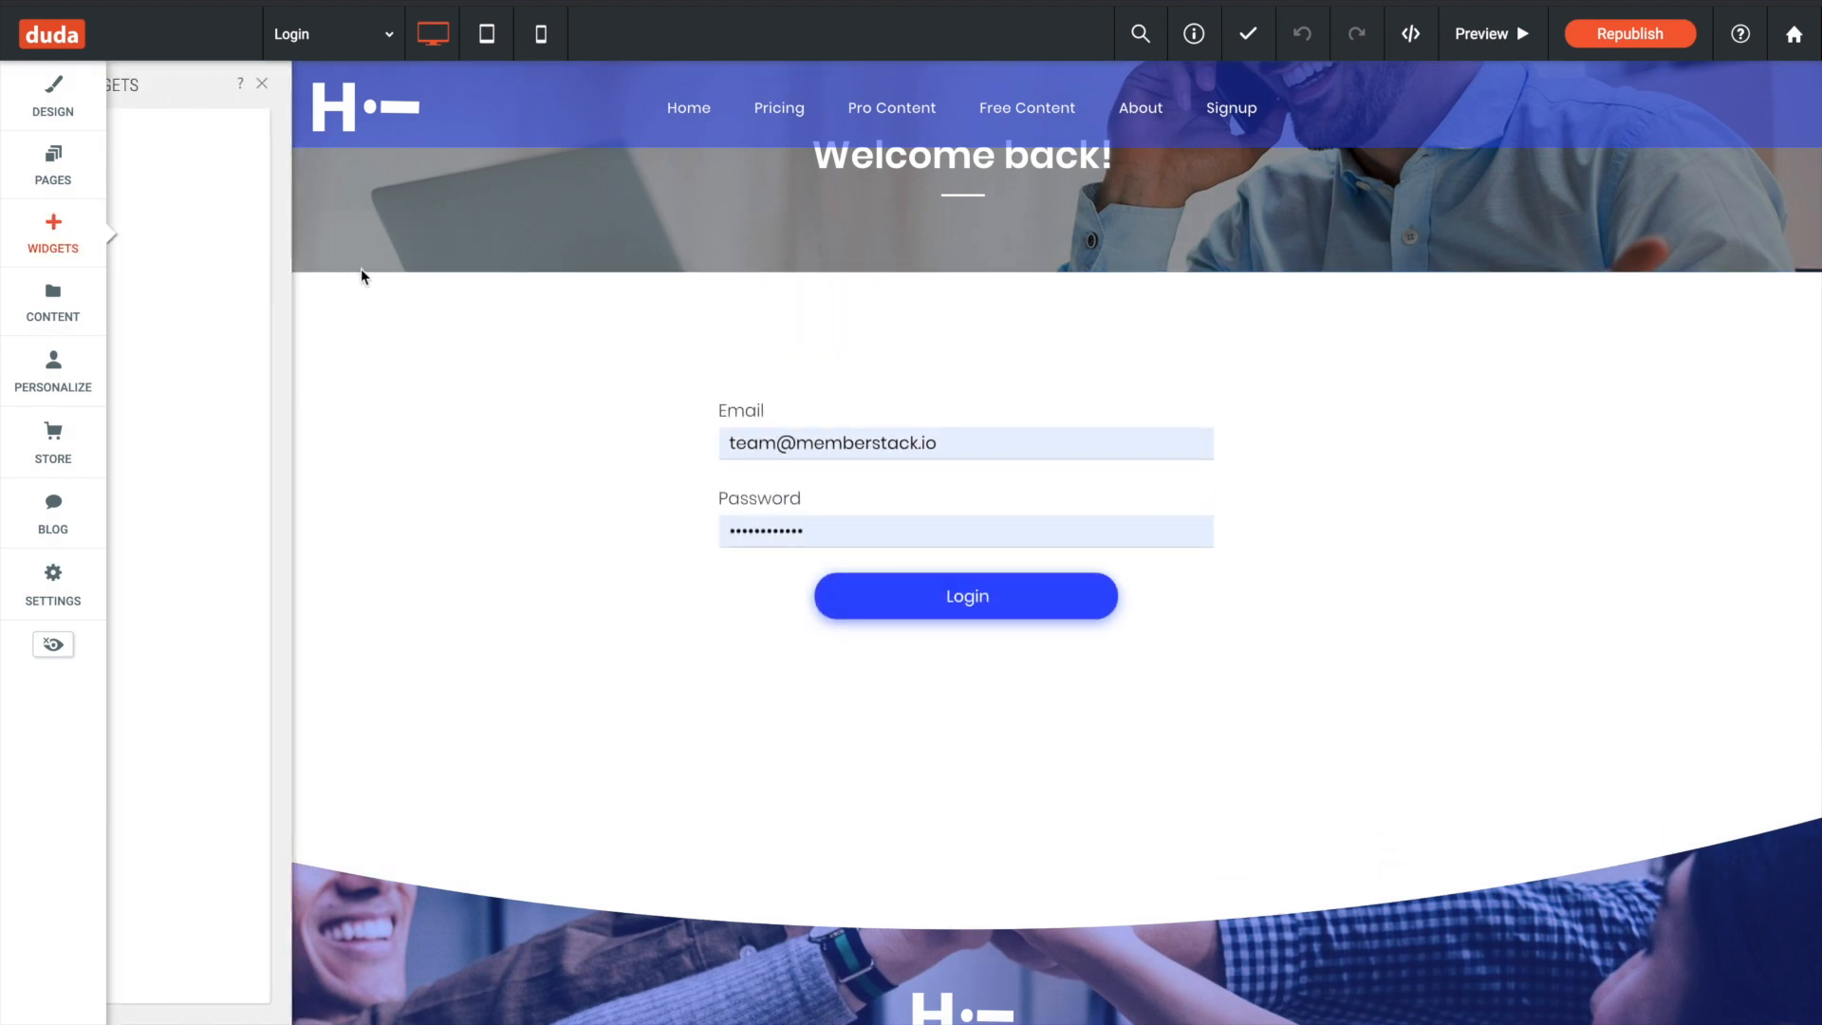
{"action": "left_click_drag", "start_coordinate": [275, 474], "coordinate": [930, 679]}
{"action": "double_click", "coordinate": [802, 387]}
{"action": "triple_click", "coordinate": [801, 386]}
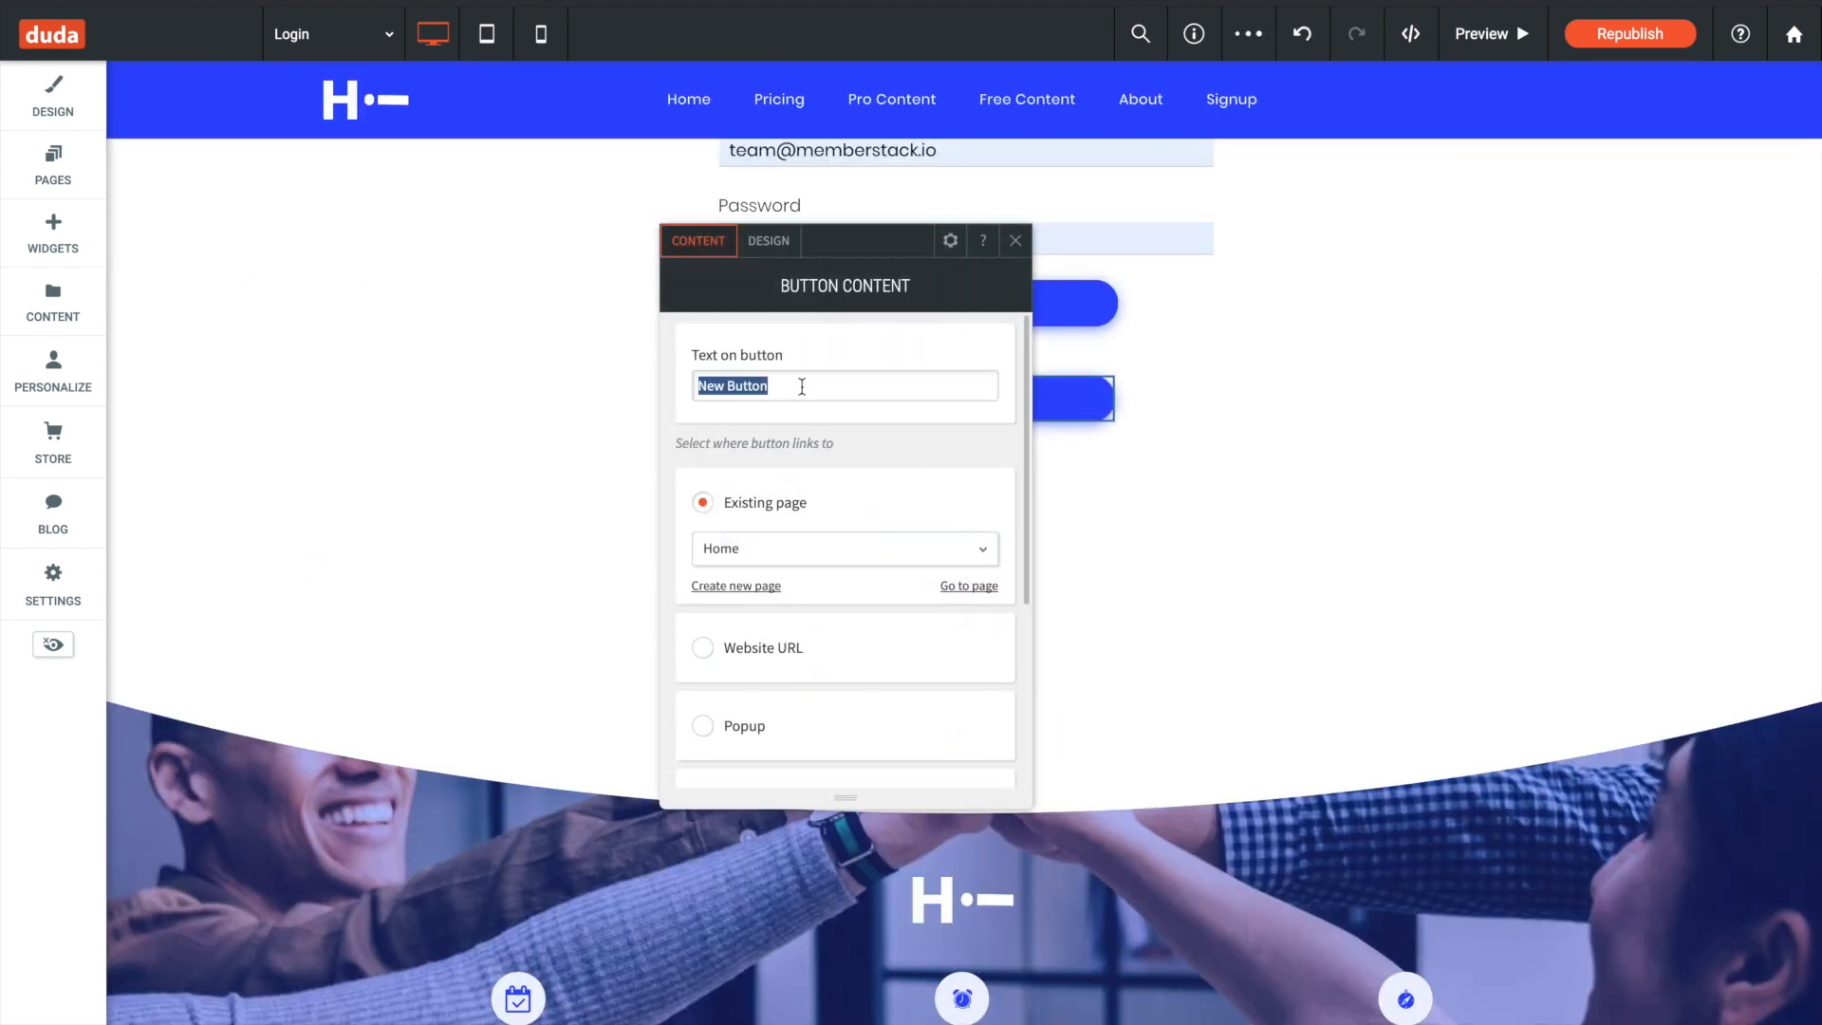
{"action": "type", "text": "Reset my password"}
{"action": "left_click", "coordinate": [750, 677]}
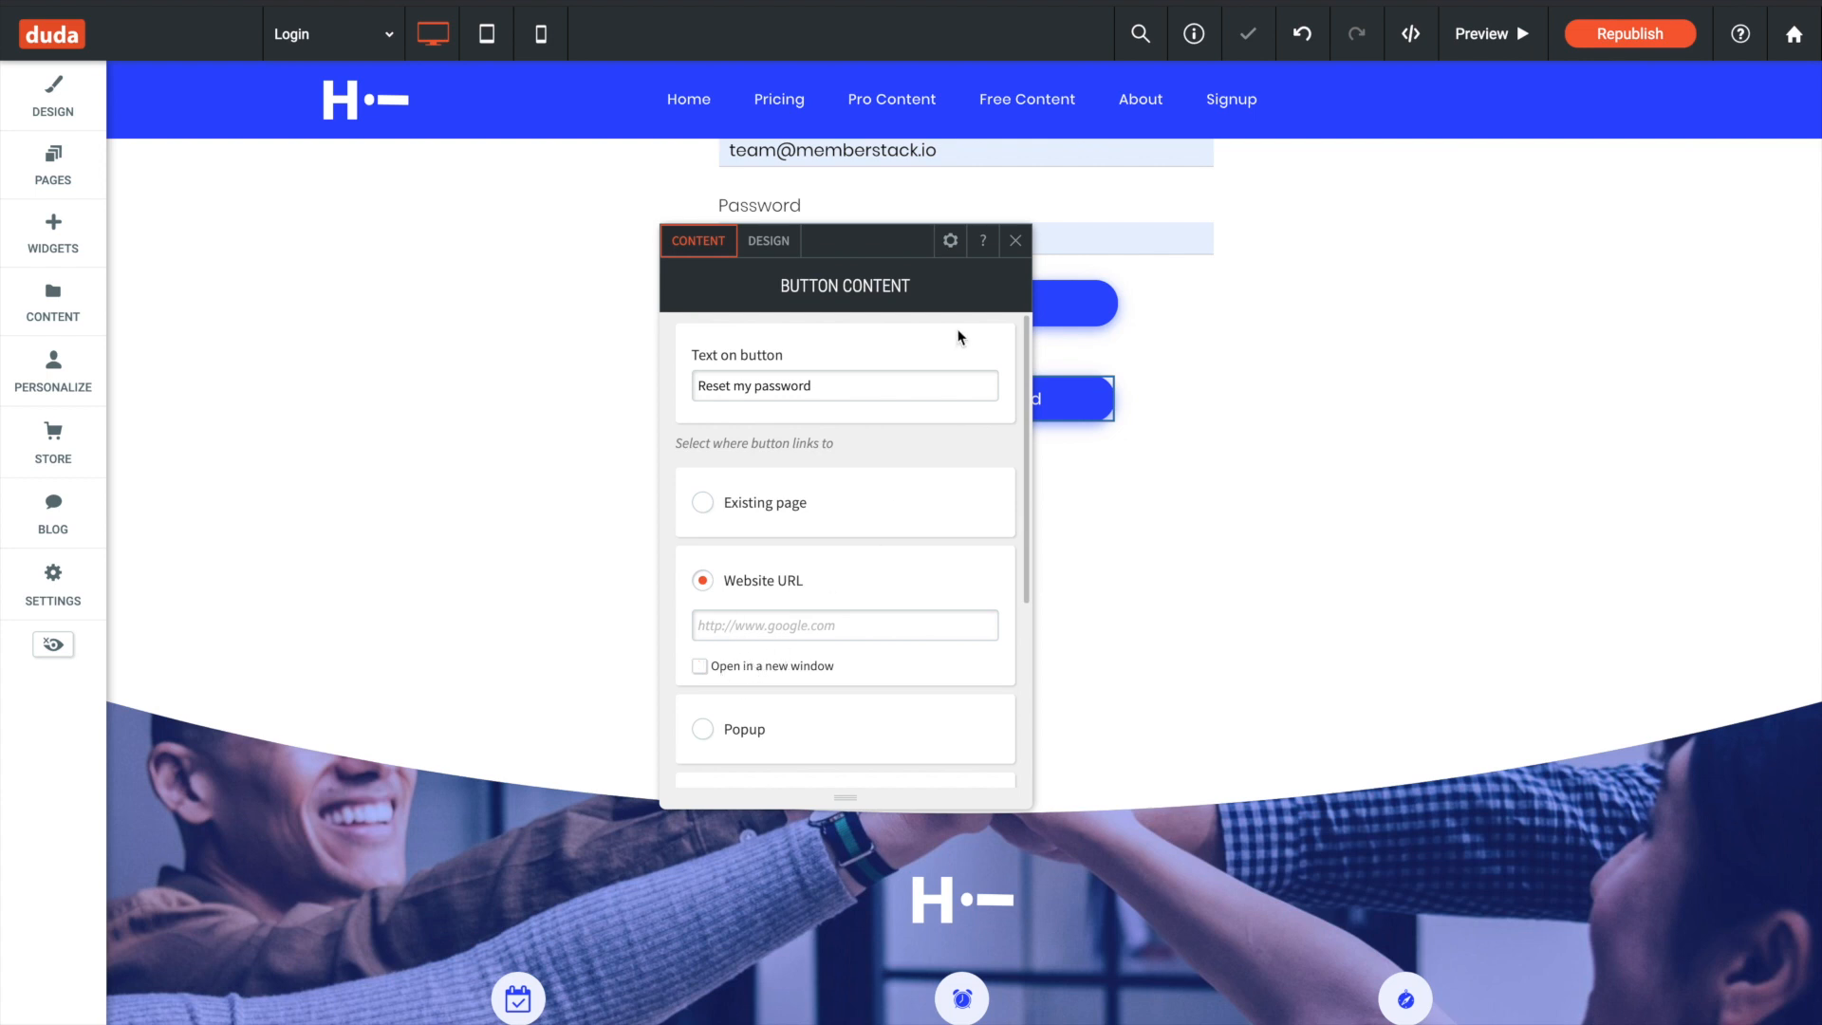
- Insert ms-forgot="true" into the opening a tag of the reset button's HTML, update it and close the editor
{"action": "left_click", "coordinate": [950, 240]}
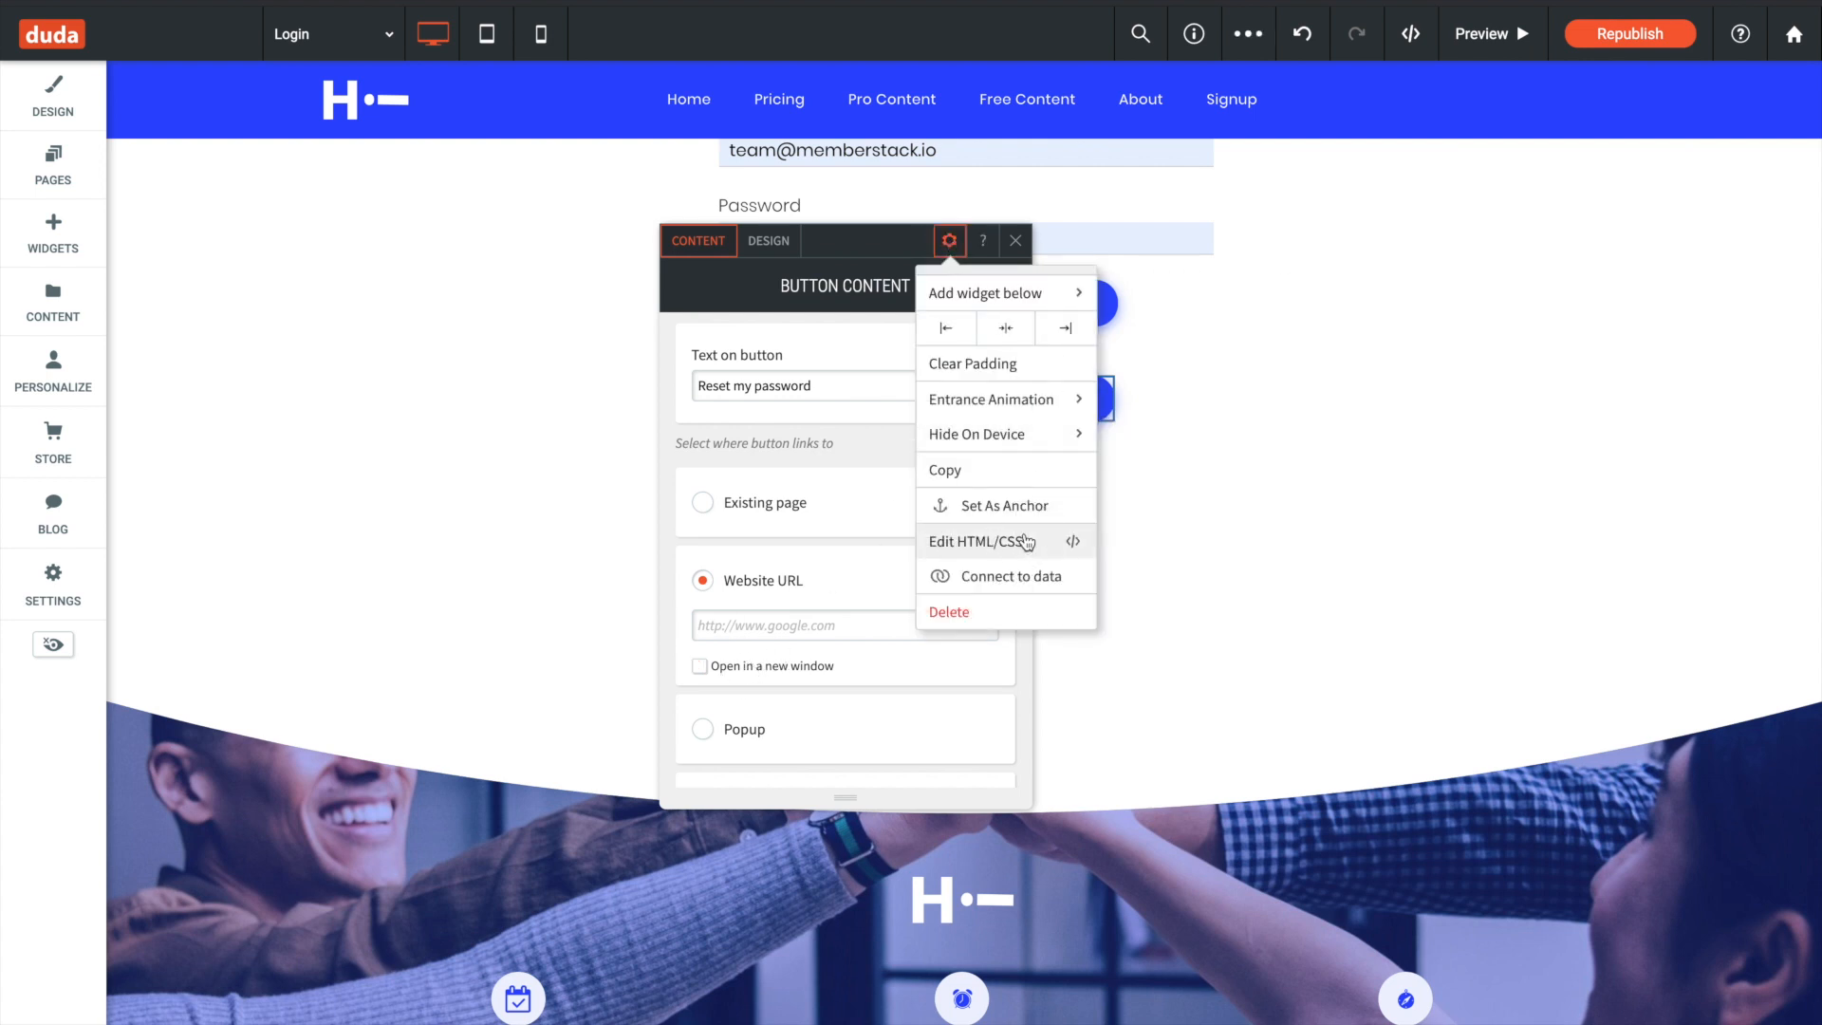
{"action": "left_click", "coordinate": [1025, 540]}
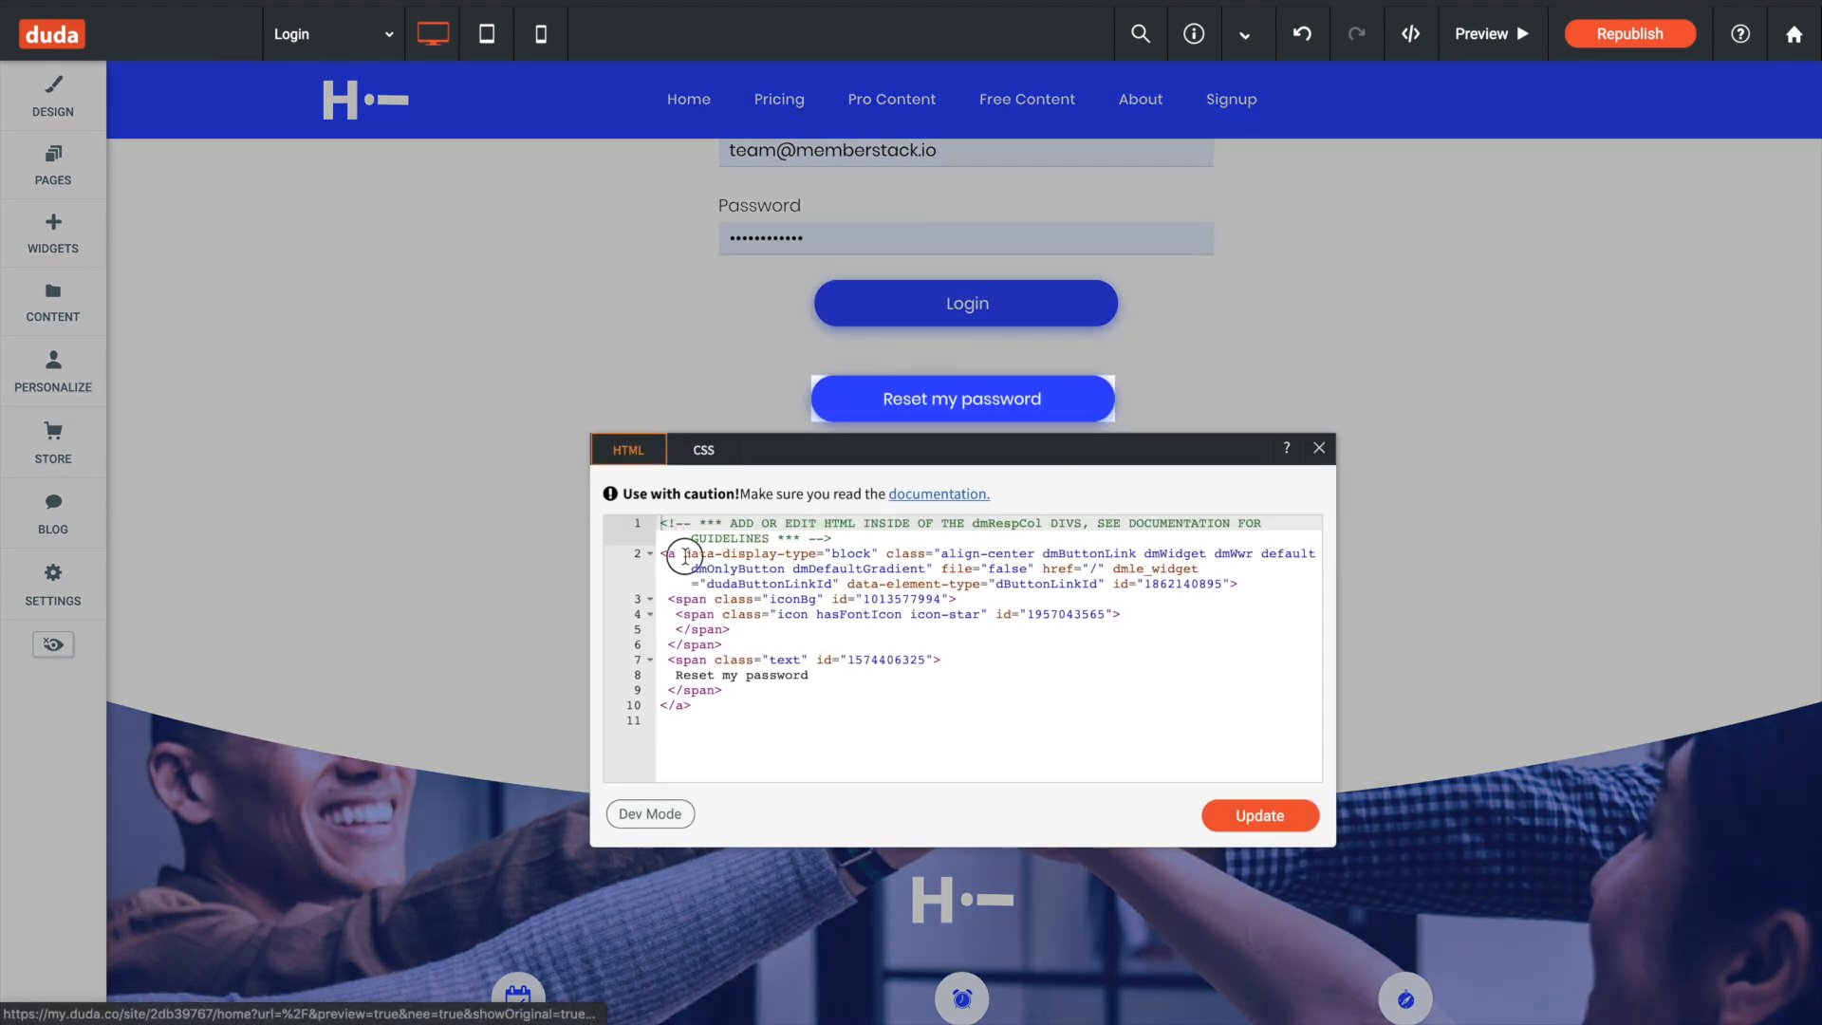
{"action": "left_click", "coordinate": [685, 556]}
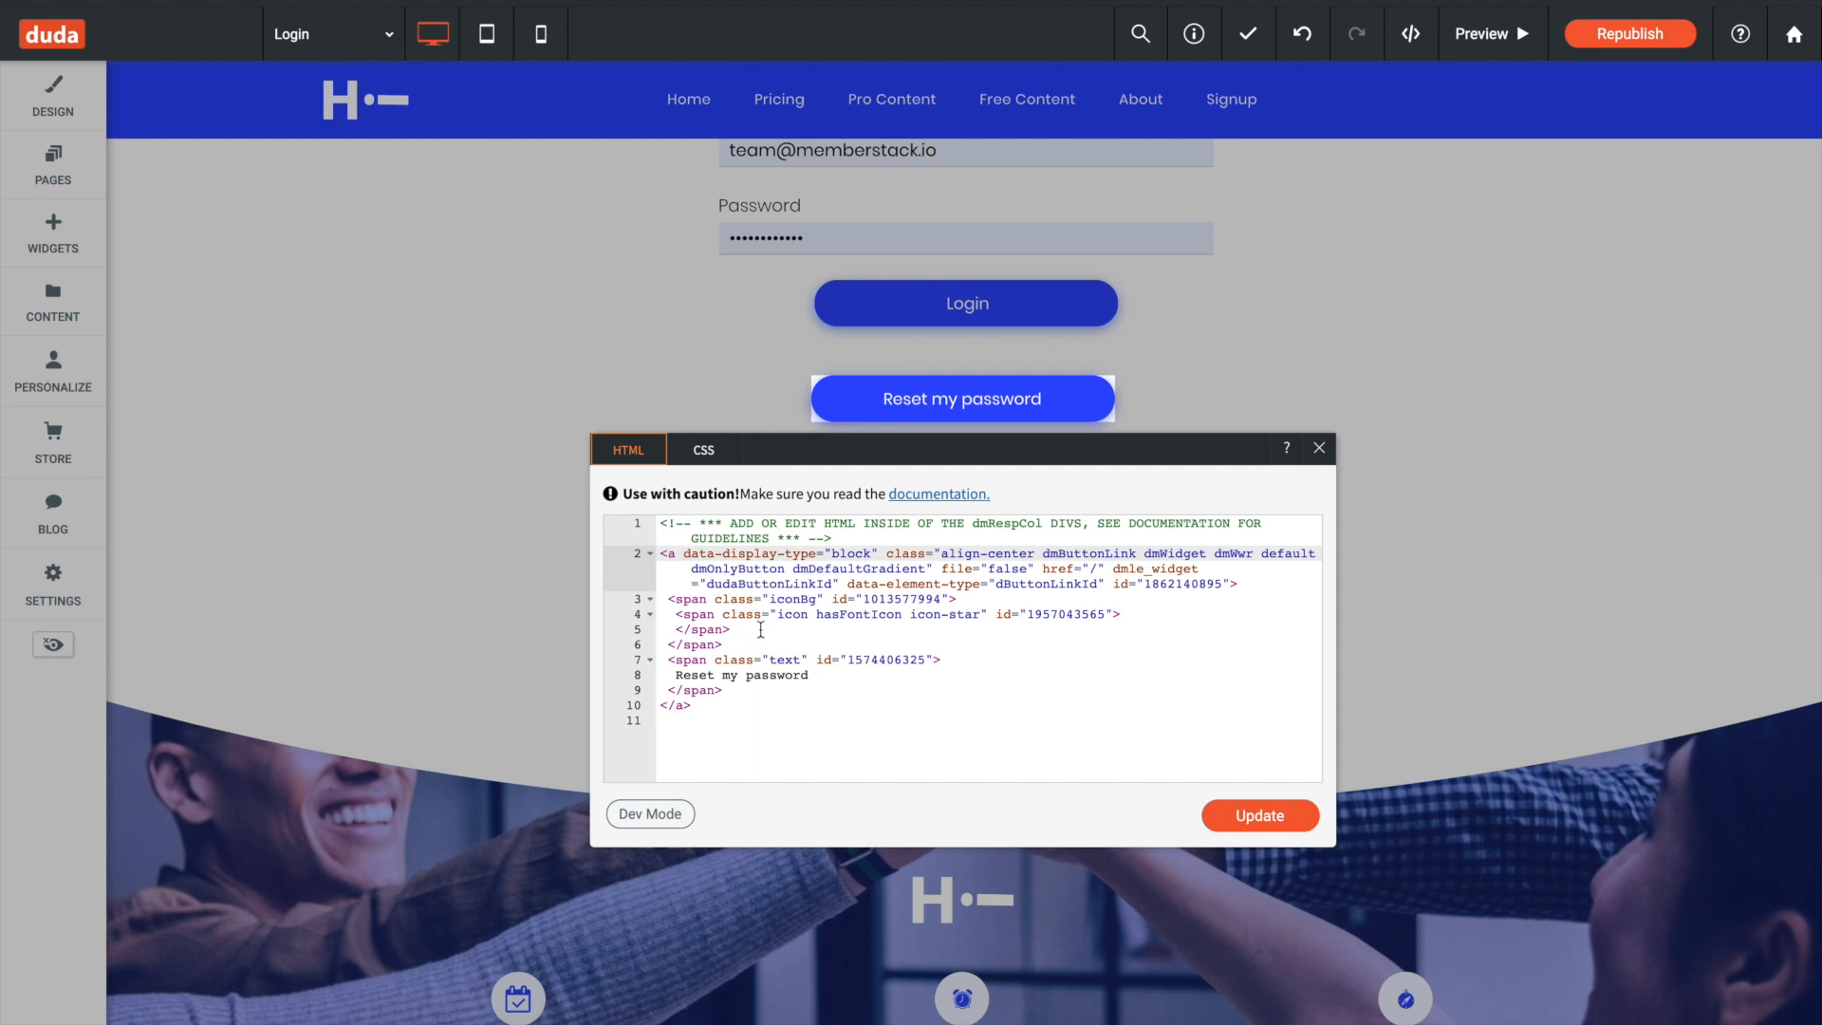
{"action": "key", "text": "ctrl+v"}
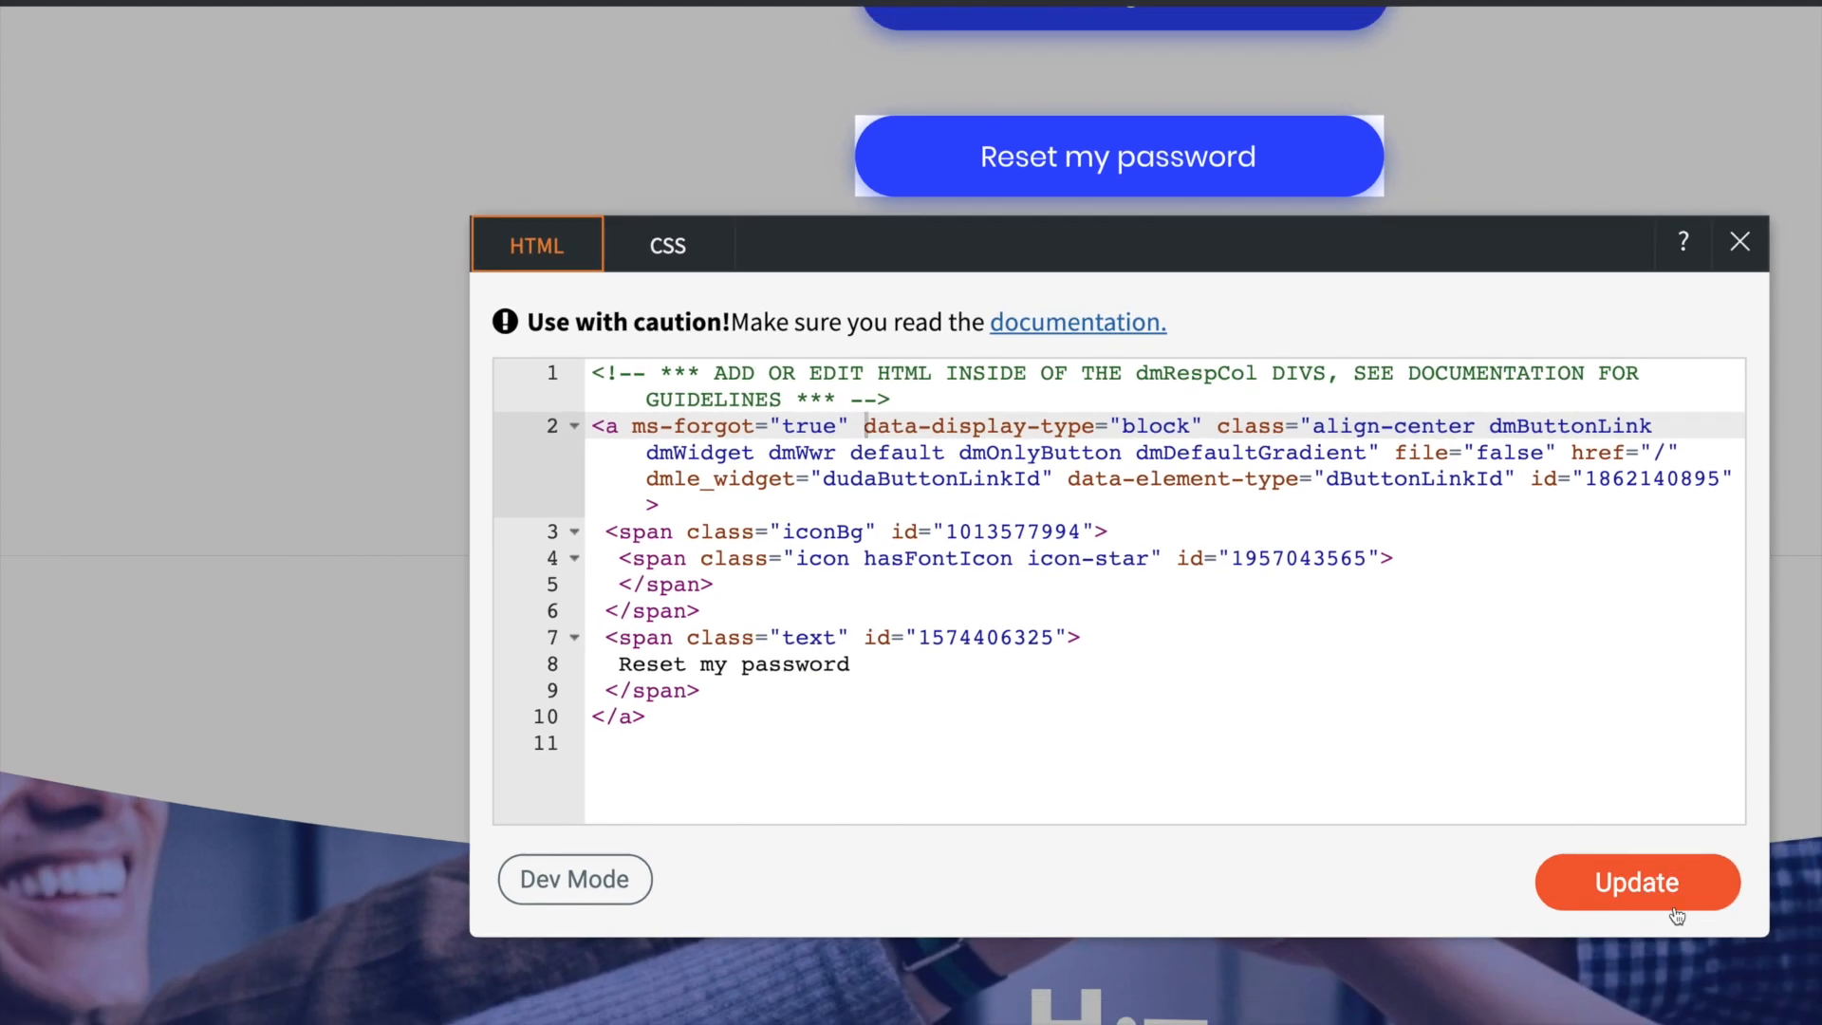
{"action": "left_click", "coordinate": [1637, 883]}
{"action": "left_click", "coordinate": [1742, 241]}
- Add a new field below Password in the login form and browse its field types, including Free Text
{"action": "scroll", "coordinate": [1553, 351], "scroll_direction": "down", "scroll_amount": 5}
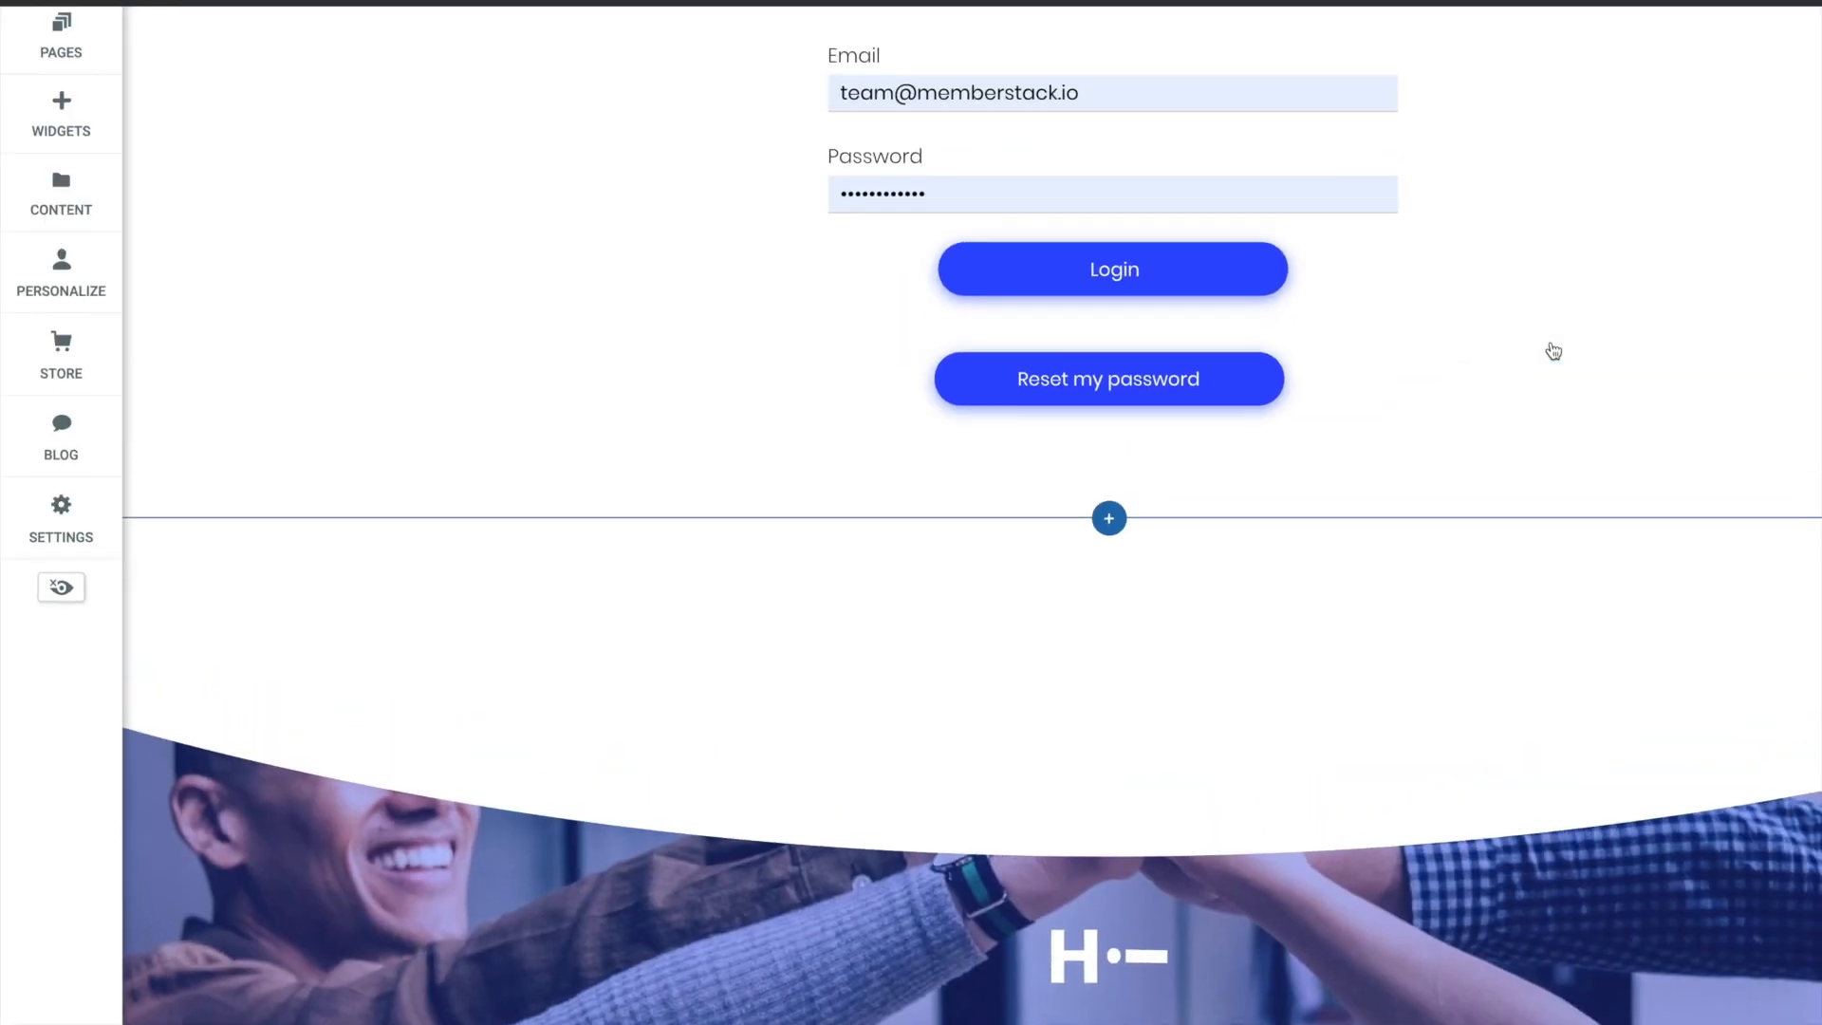
{"action": "scroll", "coordinate": [1553, 351], "scroll_direction": "up", "scroll_amount": 3}
{"action": "left_click", "coordinate": [1000, 703]}
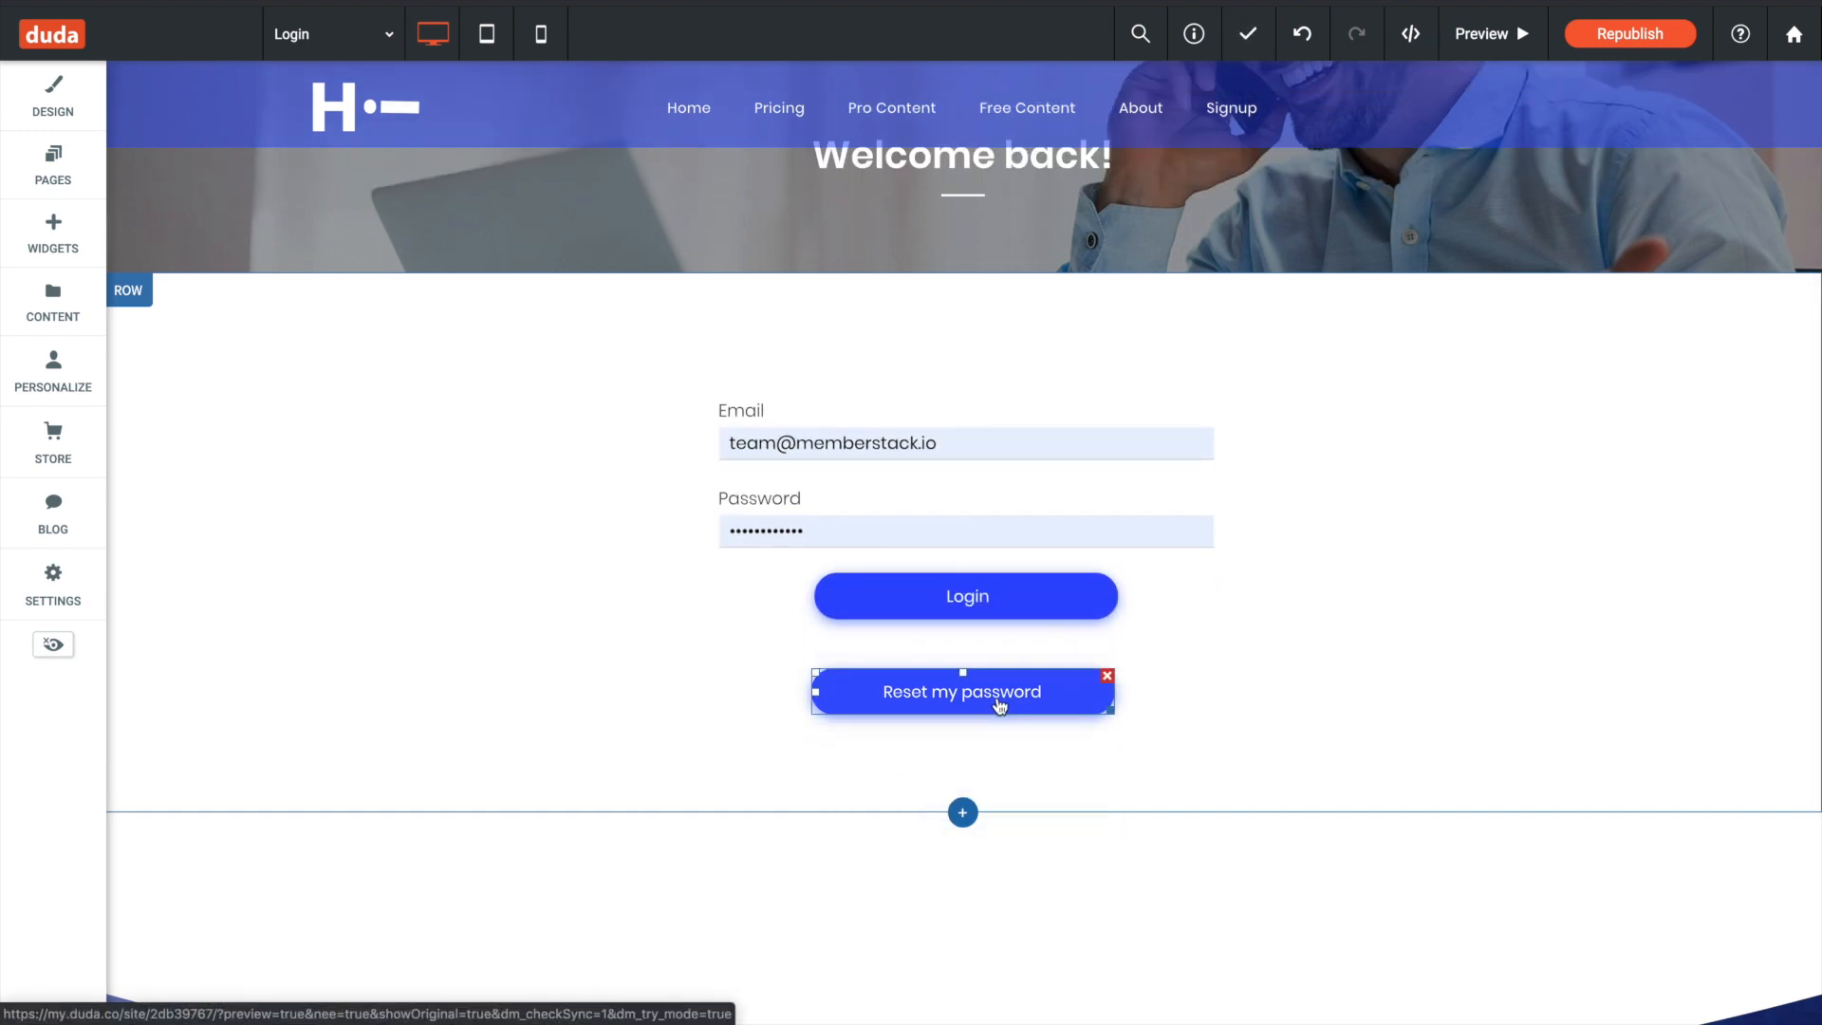
{"action": "left_click", "coordinate": [1066, 537]}
{"action": "left_click", "coordinate": [1090, 570]}
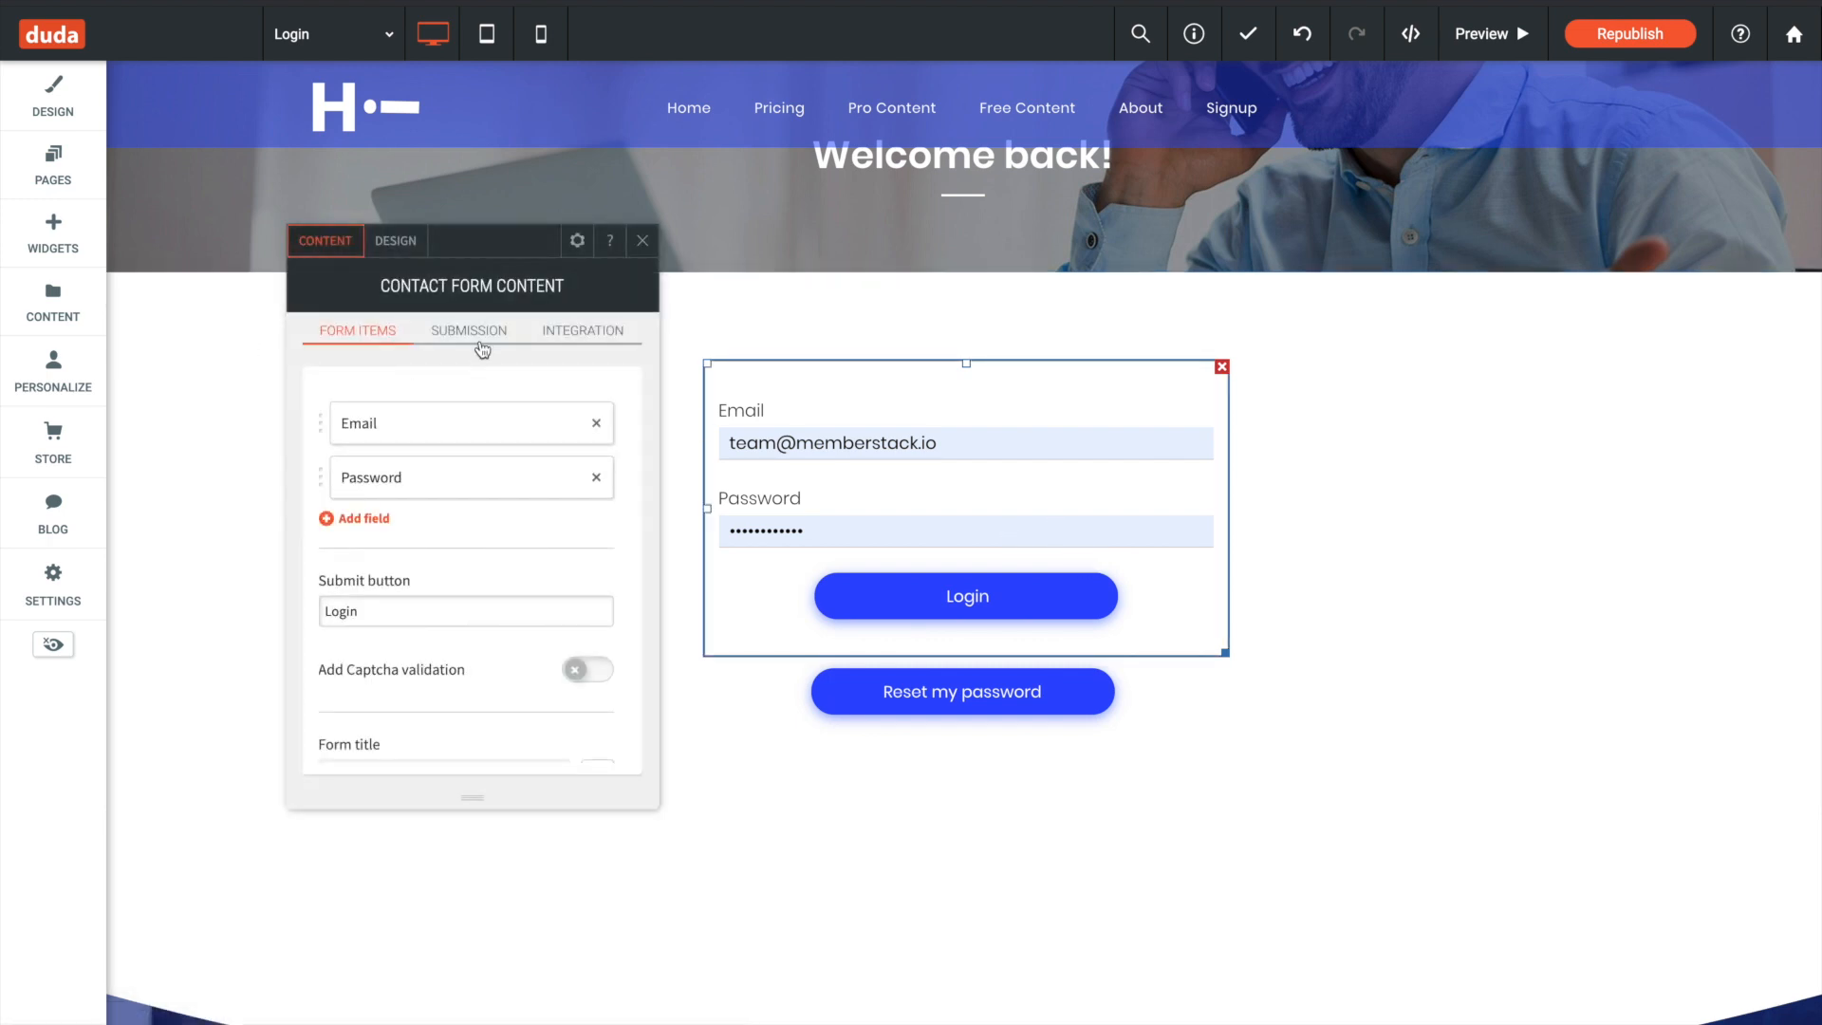
{"action": "left_click", "coordinate": [358, 519]}
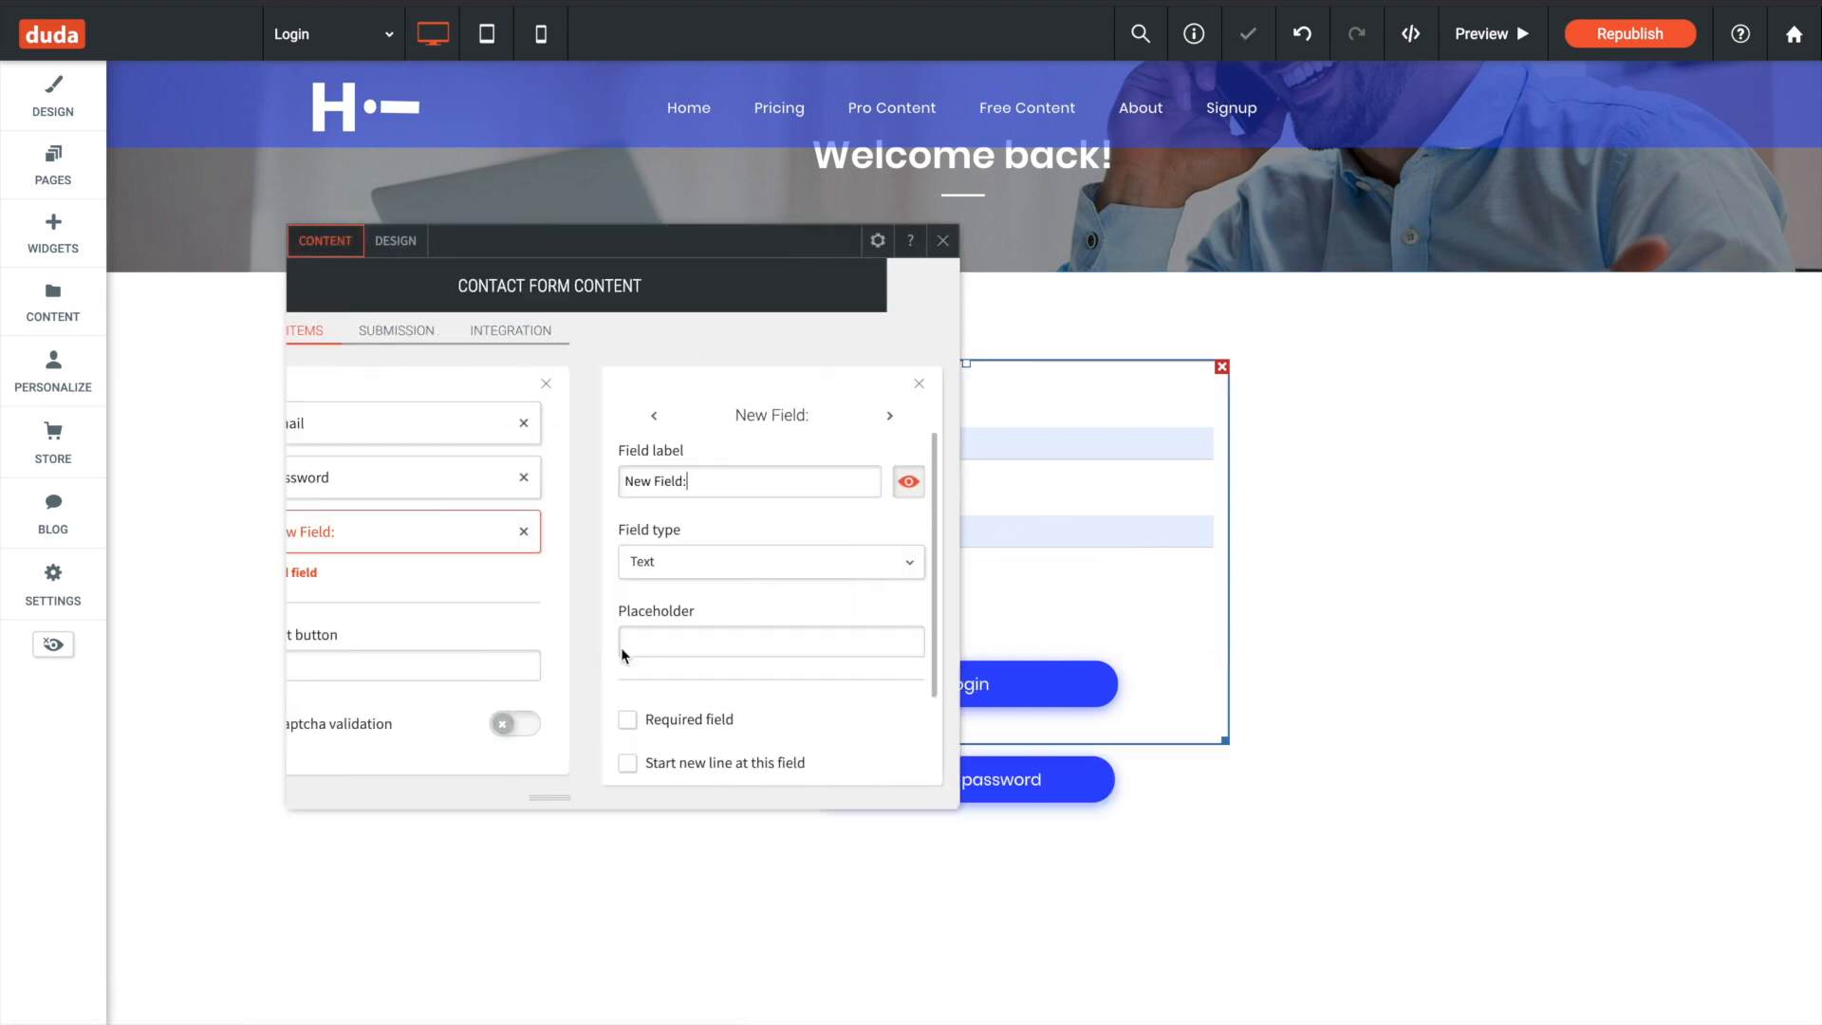
{"action": "scroll", "coordinate": [585, 622], "scroll_direction": "down", "scroll_amount": 2}
{"action": "scroll", "coordinate": [821, 626], "scroll_direction": "down", "scroll_amount": 3}
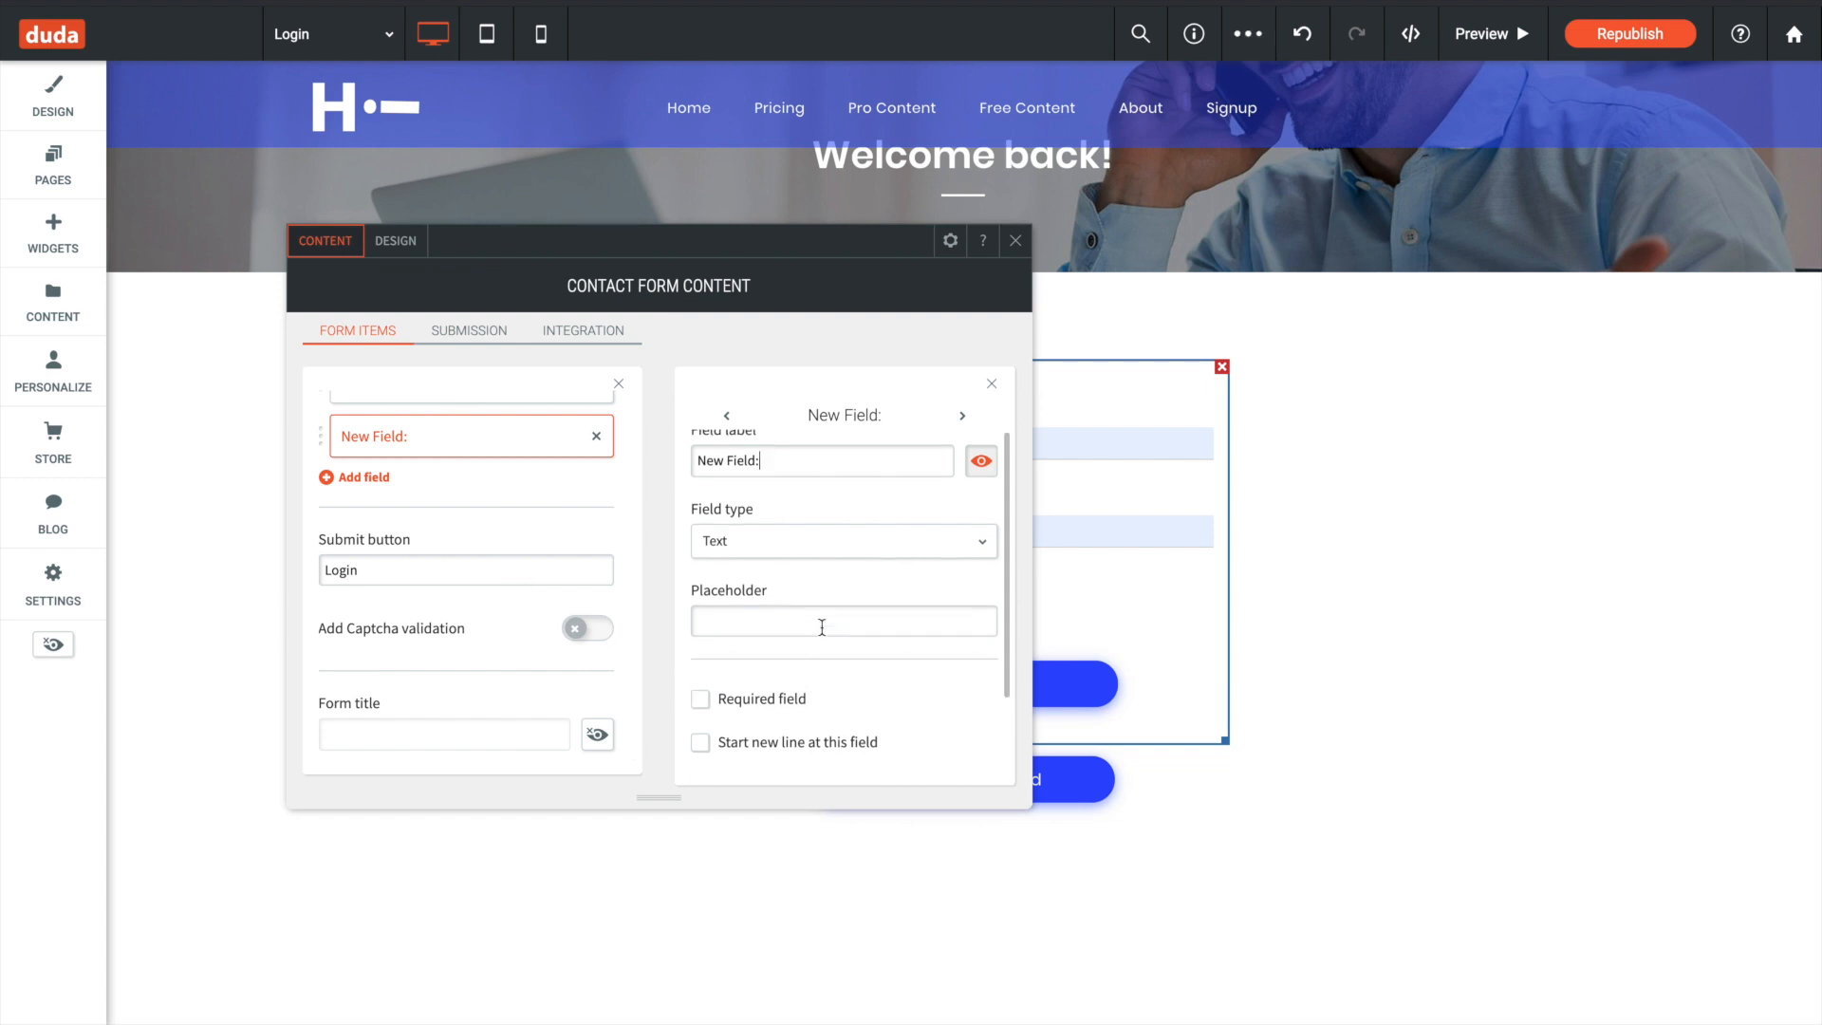
{"action": "left_click", "coordinate": [805, 475]}
{"action": "scroll", "coordinate": [829, 588], "scroll_direction": "down", "scroll_amount": 3}
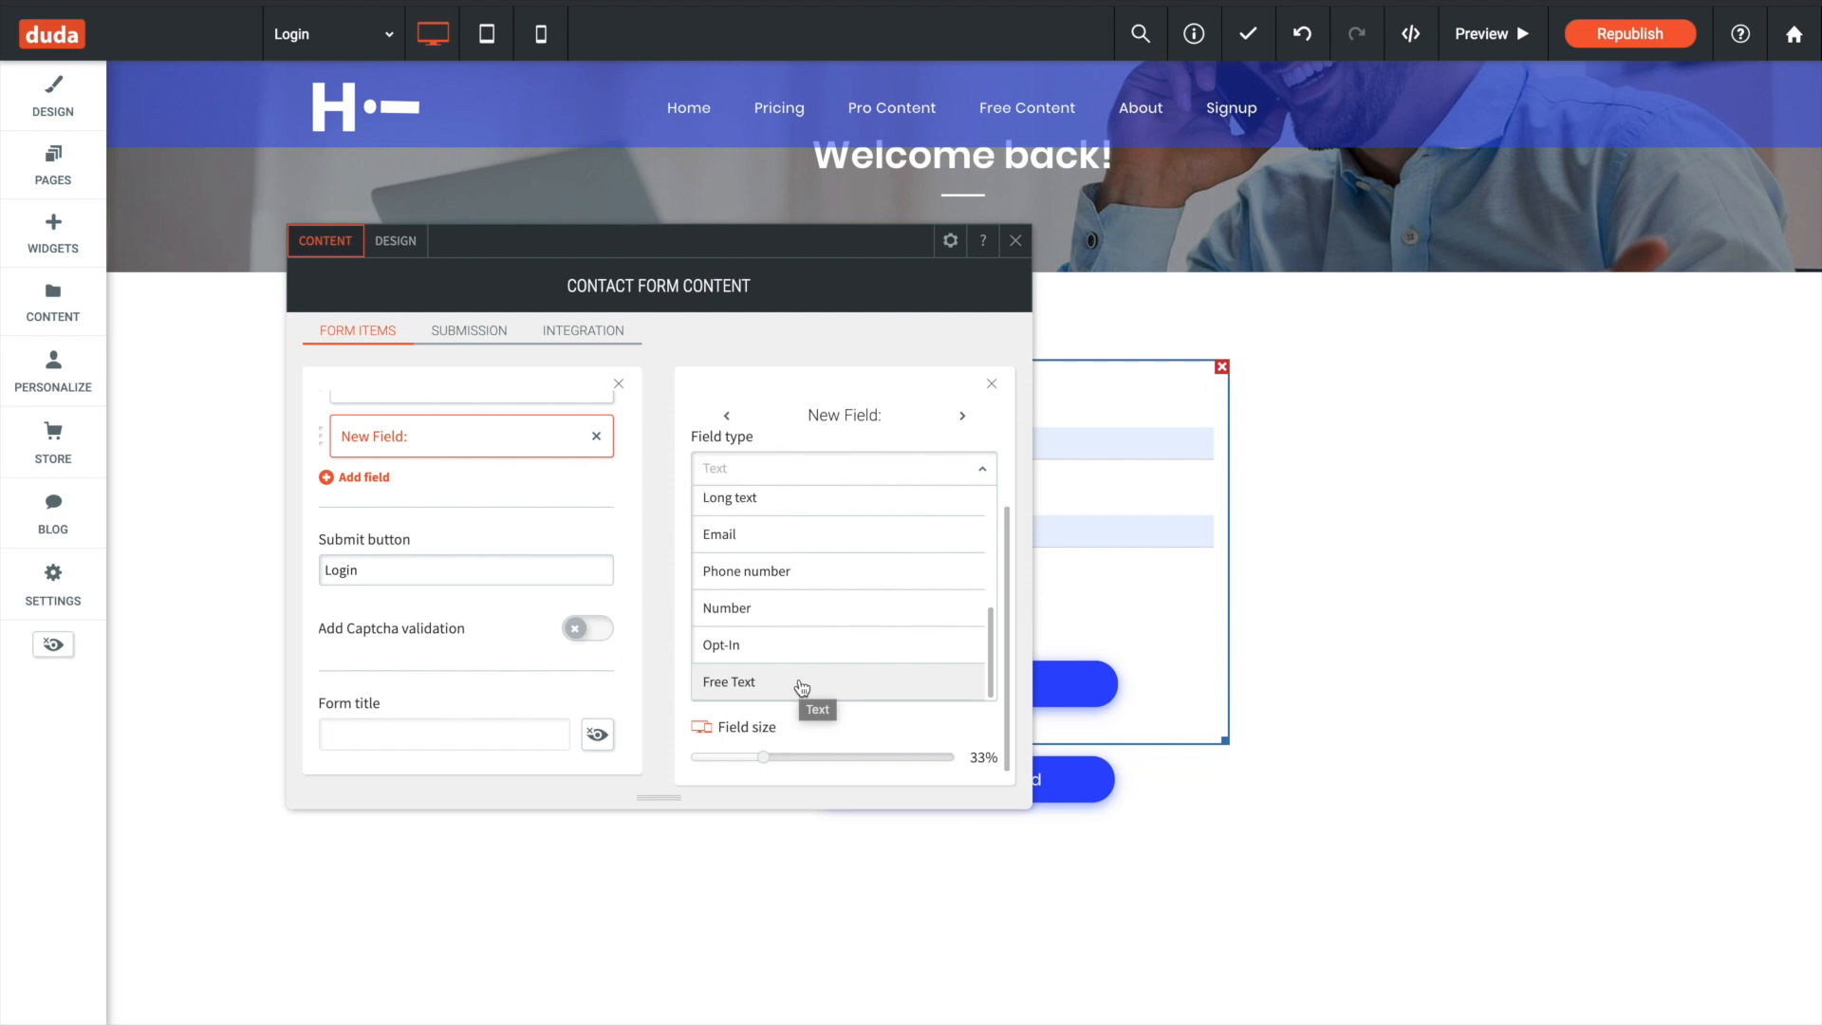
{"action": "left_click", "coordinate": [1016, 240]}
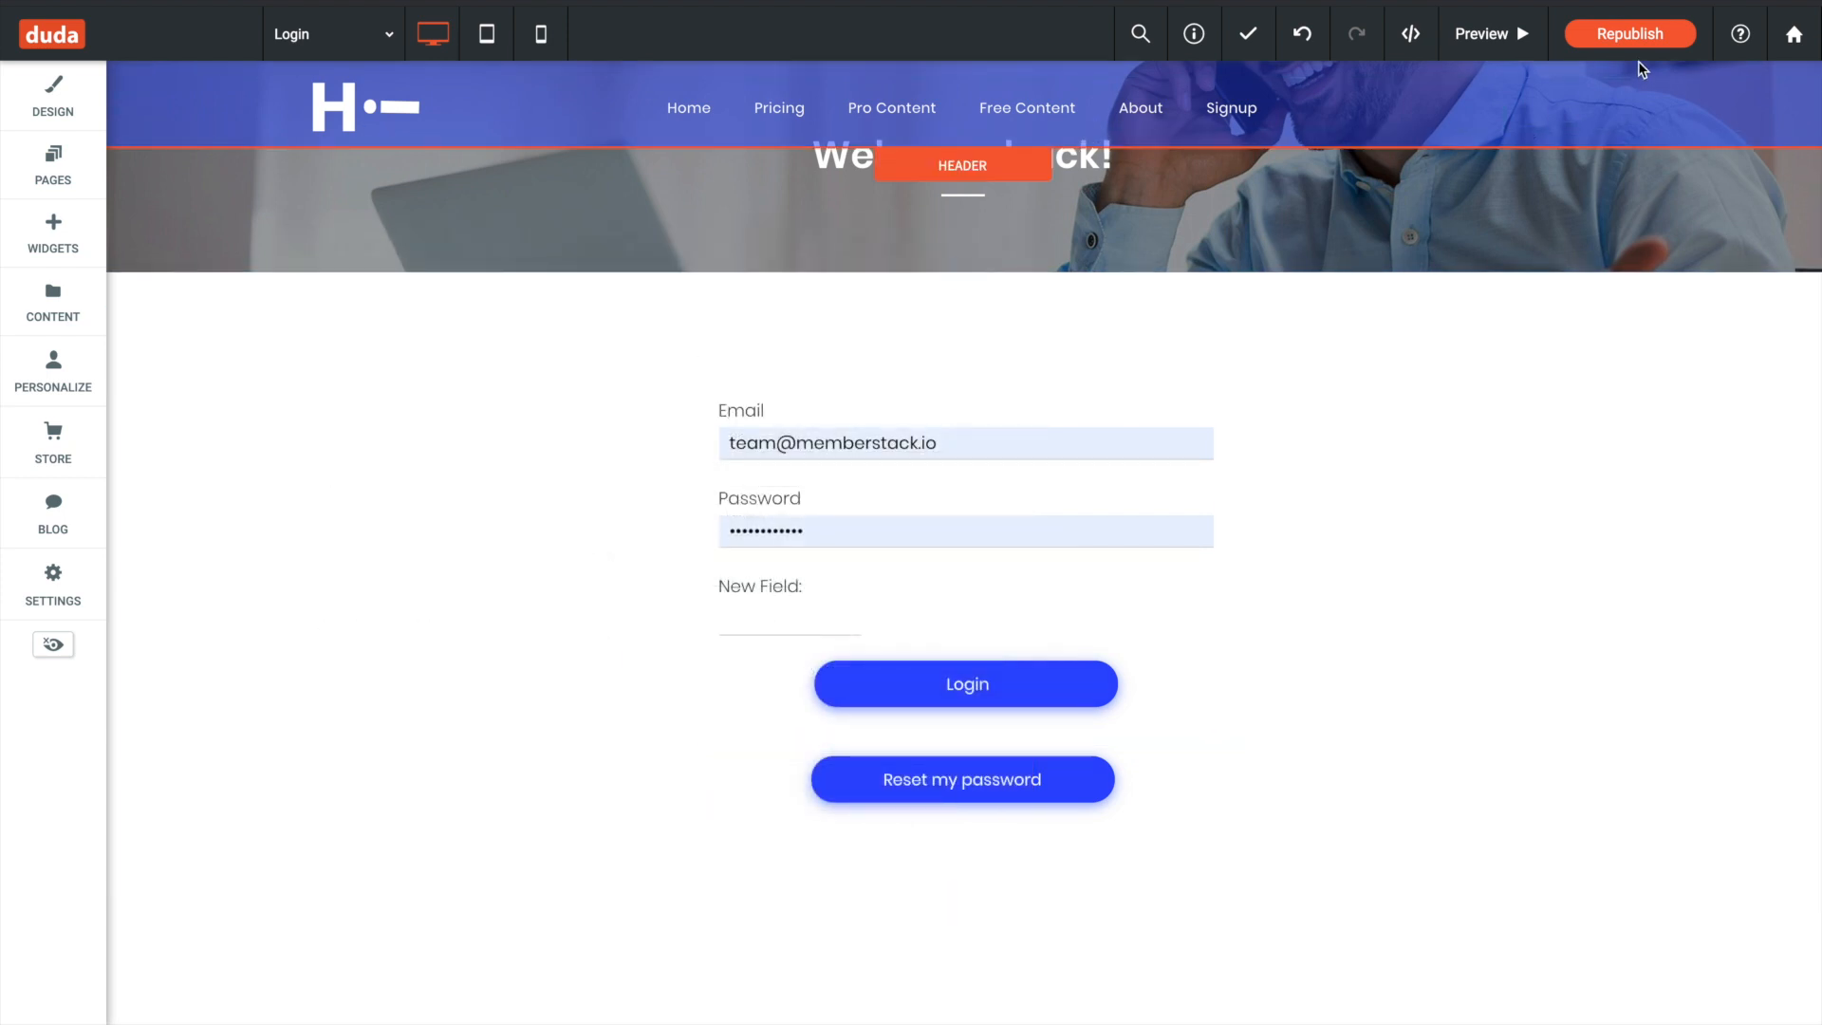
- Republish the Duda site, run MemberStack's login page test and finish the login setup tour
{"action": "left_click", "coordinate": [1632, 35]}
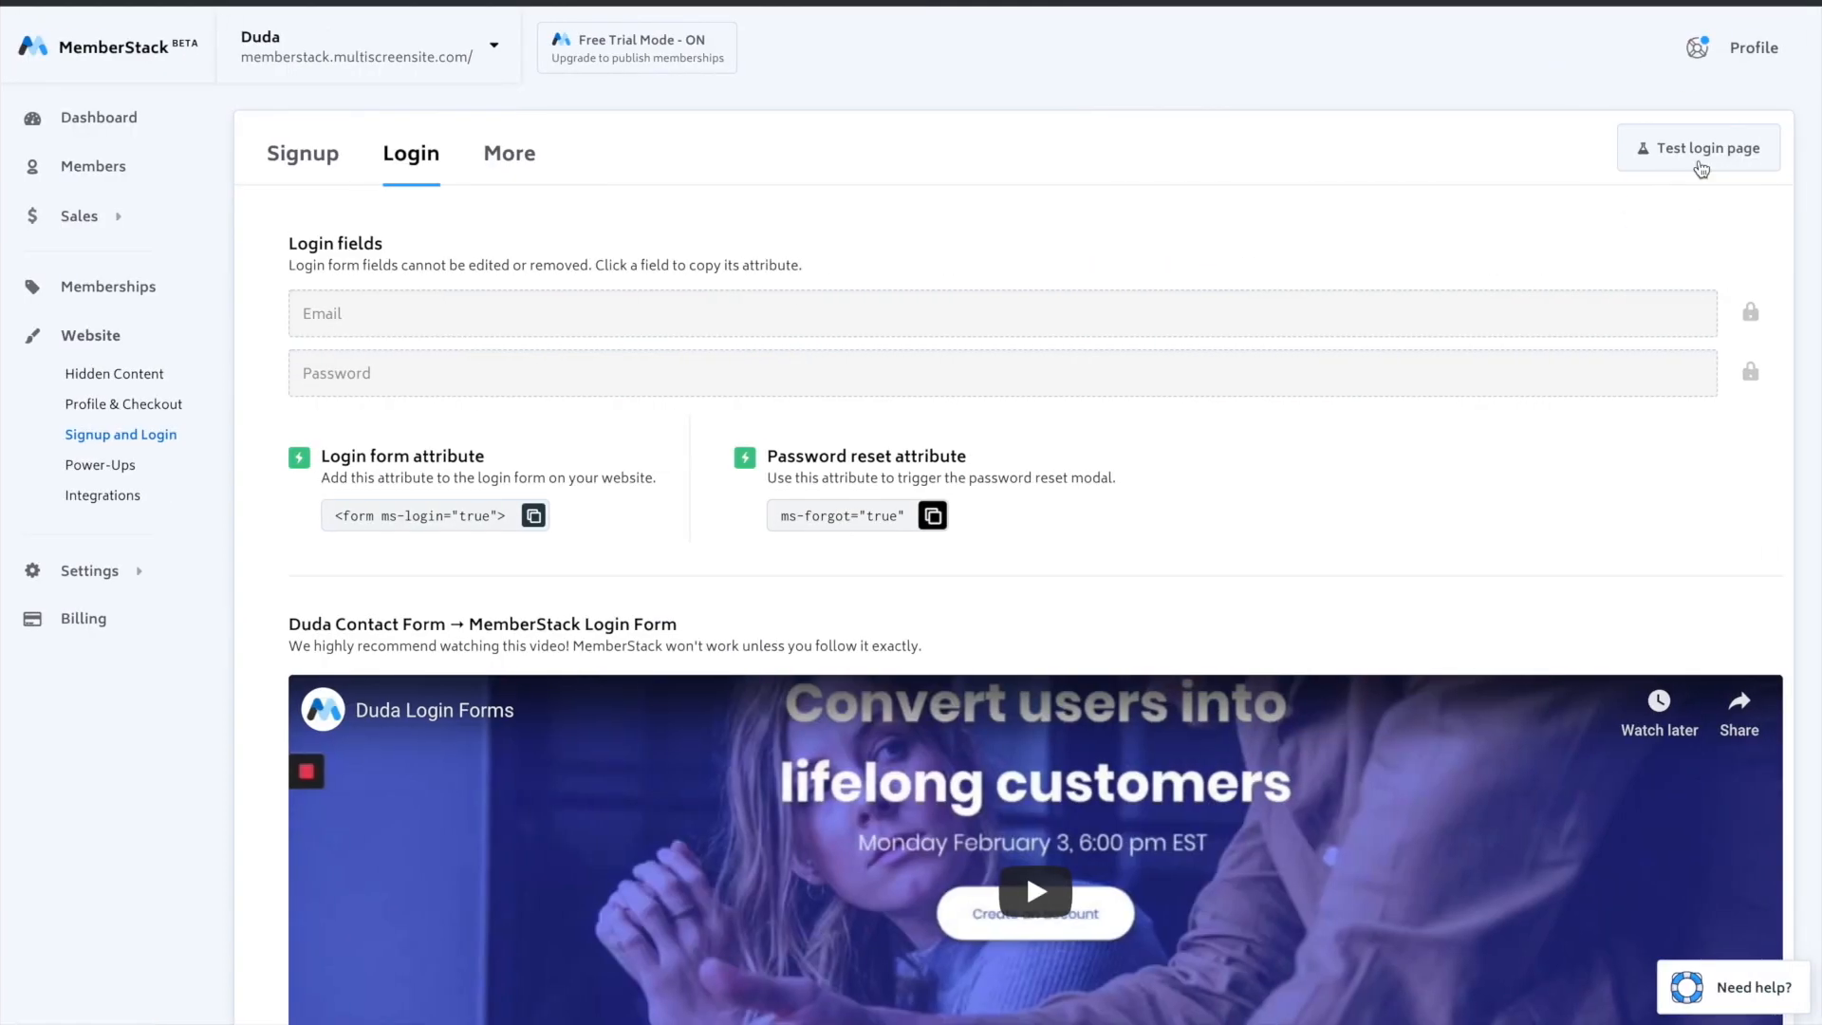
{"action": "left_click", "coordinate": [1727, 149]}
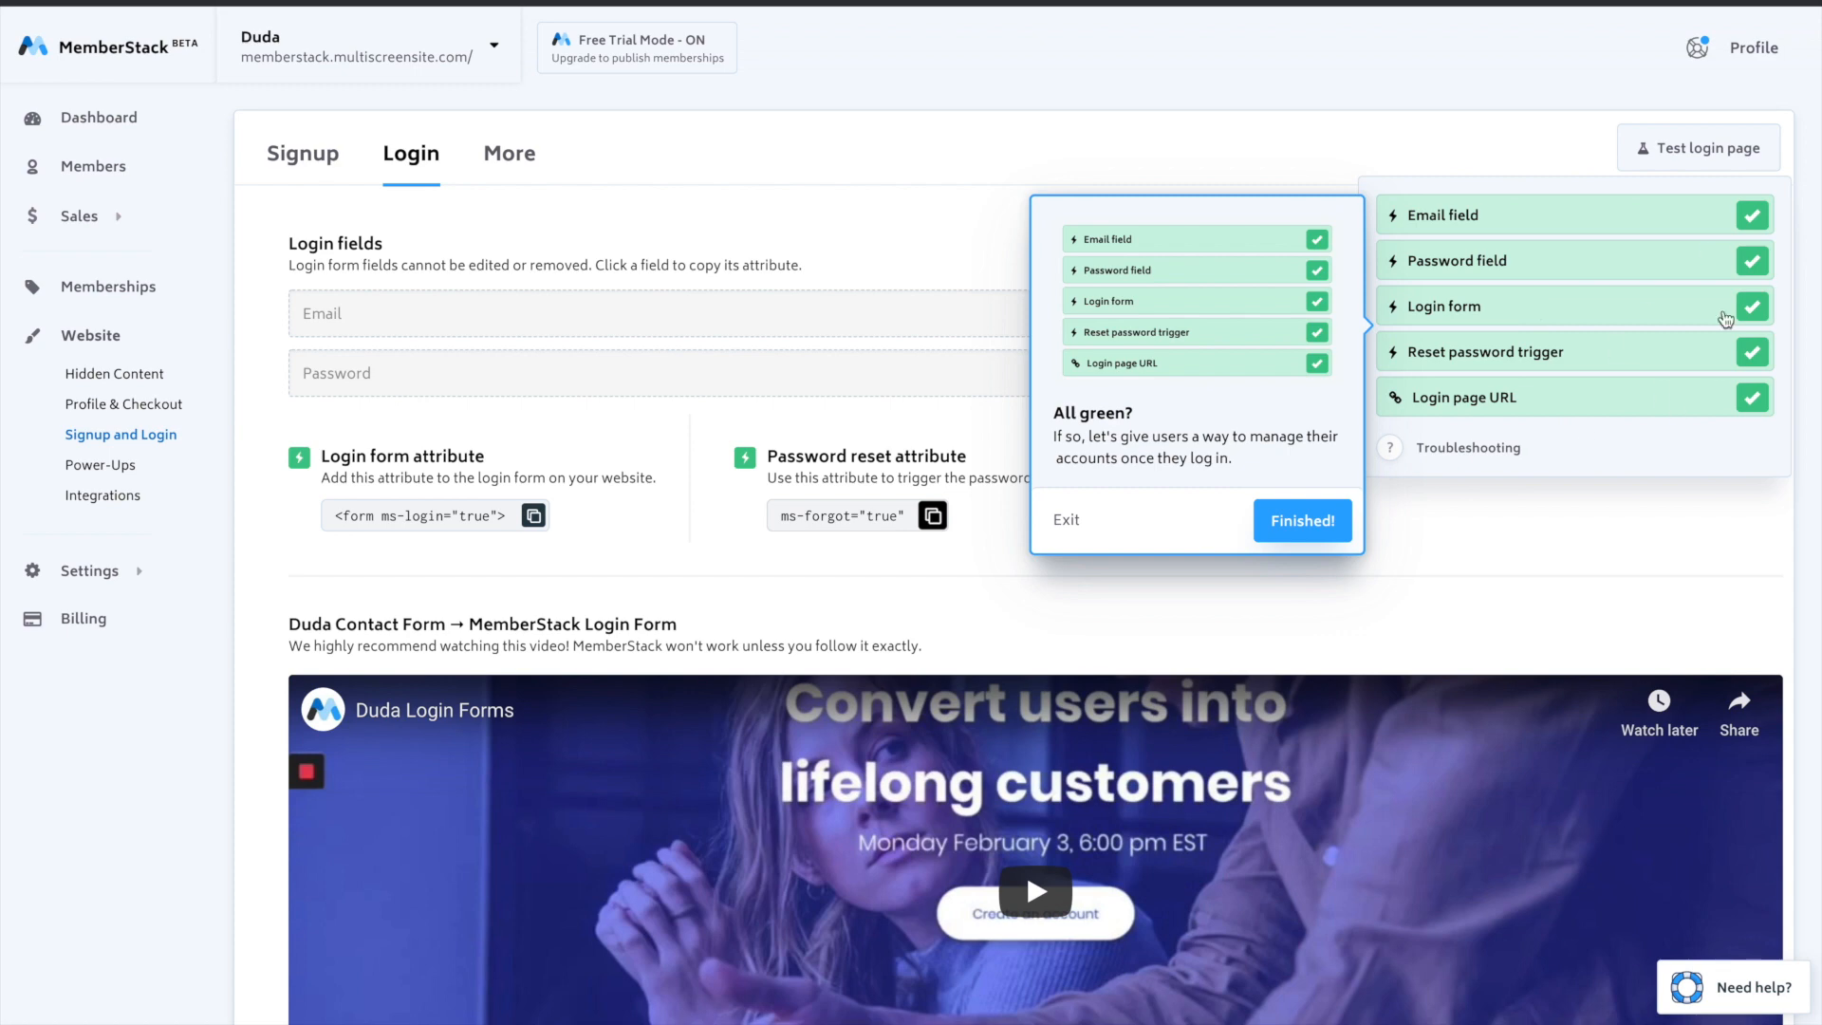
{"action": "left_click", "coordinate": [1296, 524]}
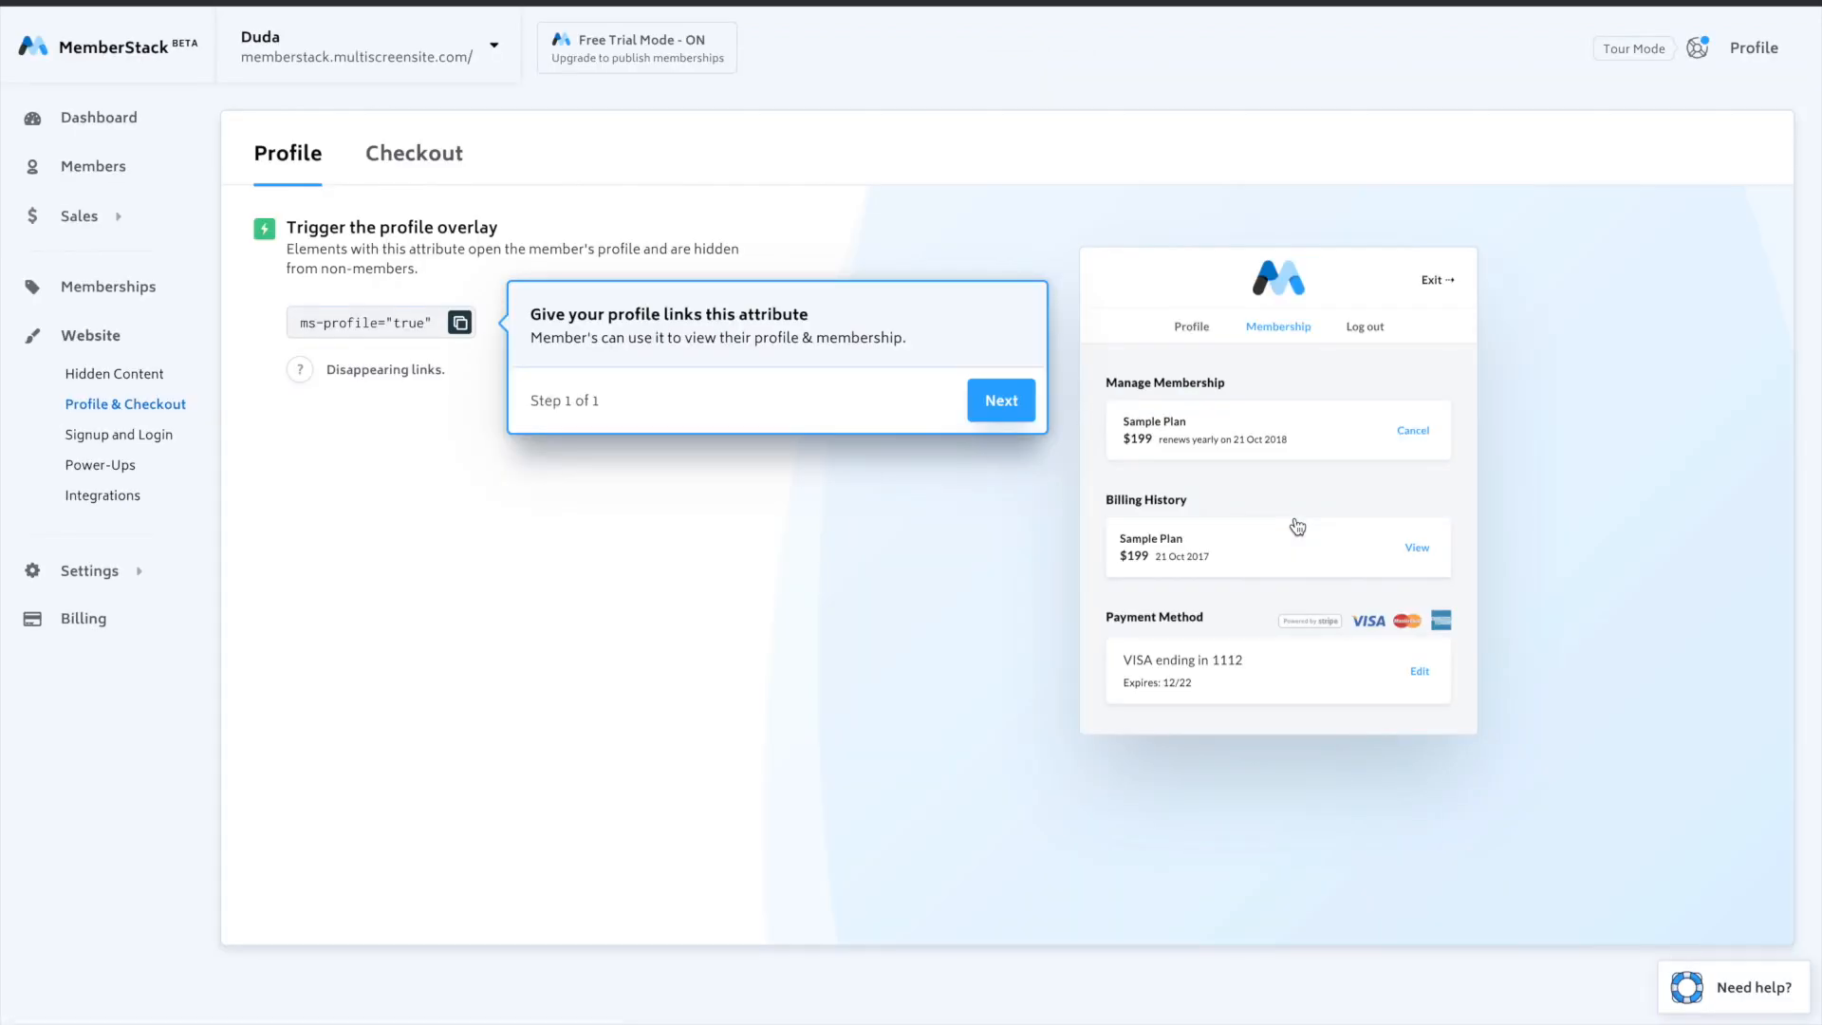
- Copy MemberStack's profile attribute ms-profile="true" and open the Free page in the Duda editor
{"action": "left_click", "coordinate": [323, 325]}
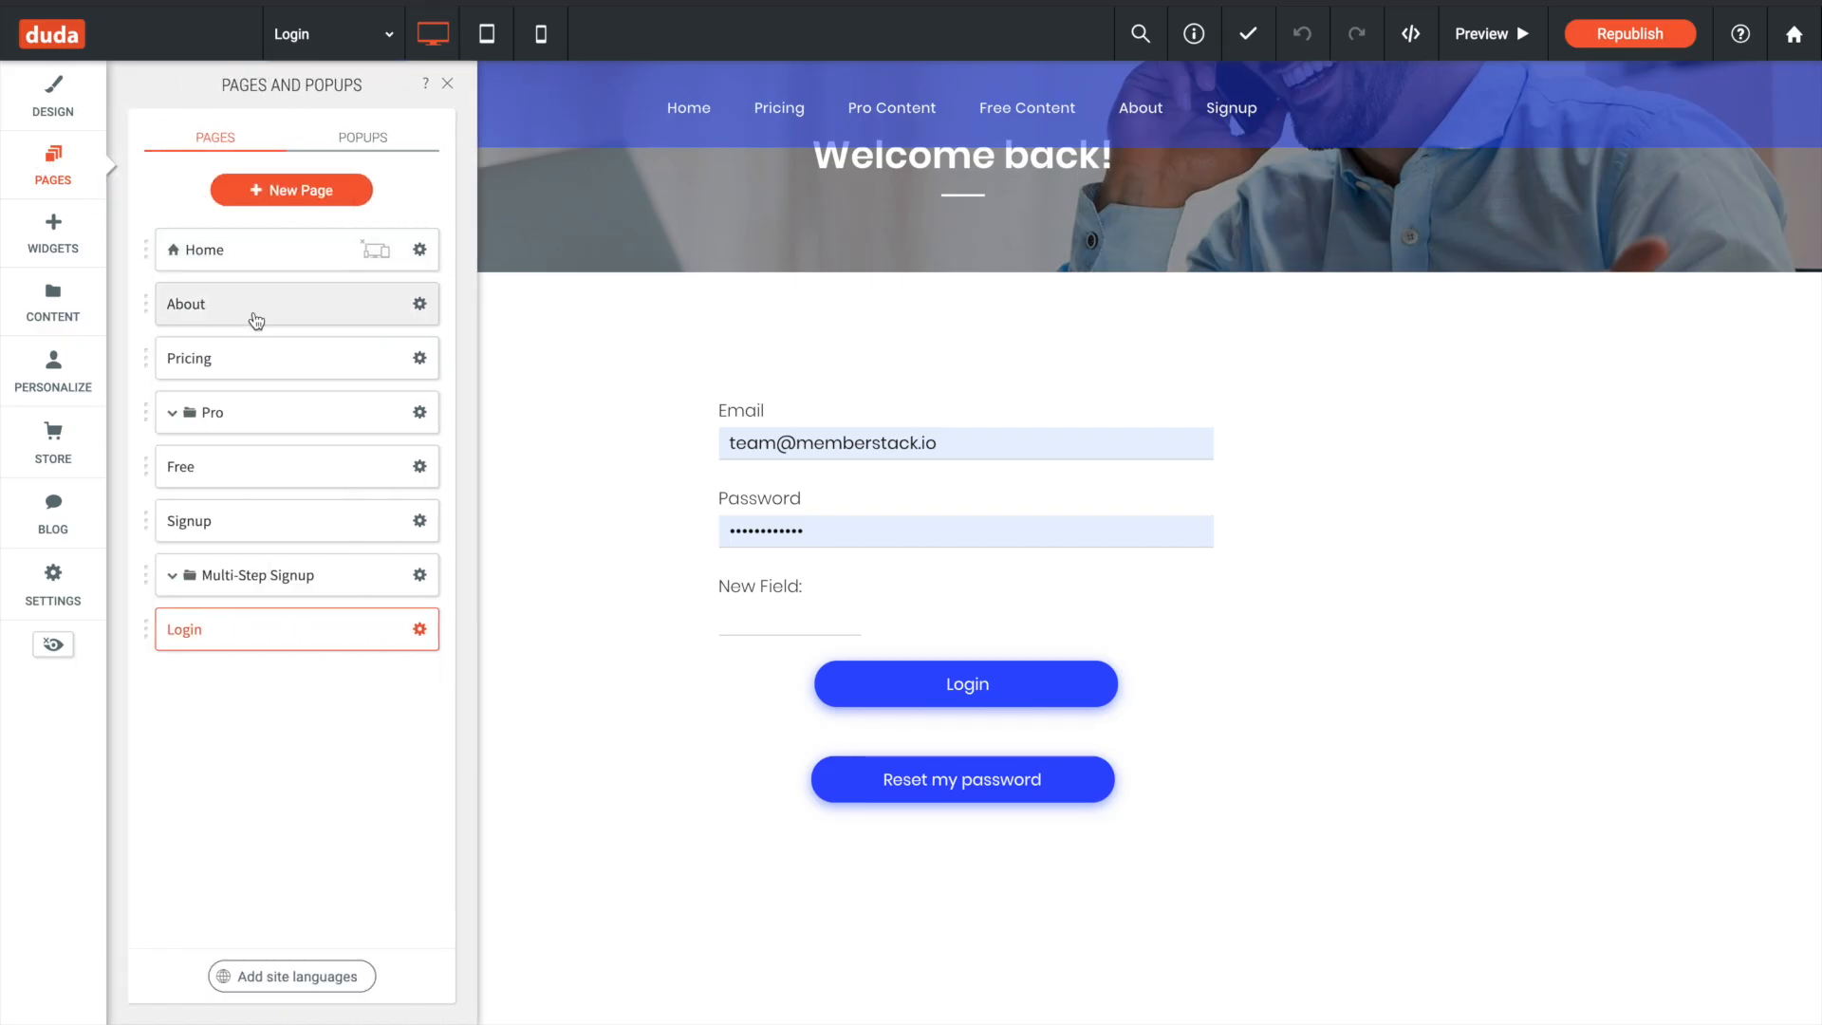
{"action": "left_click", "coordinate": [259, 469]}
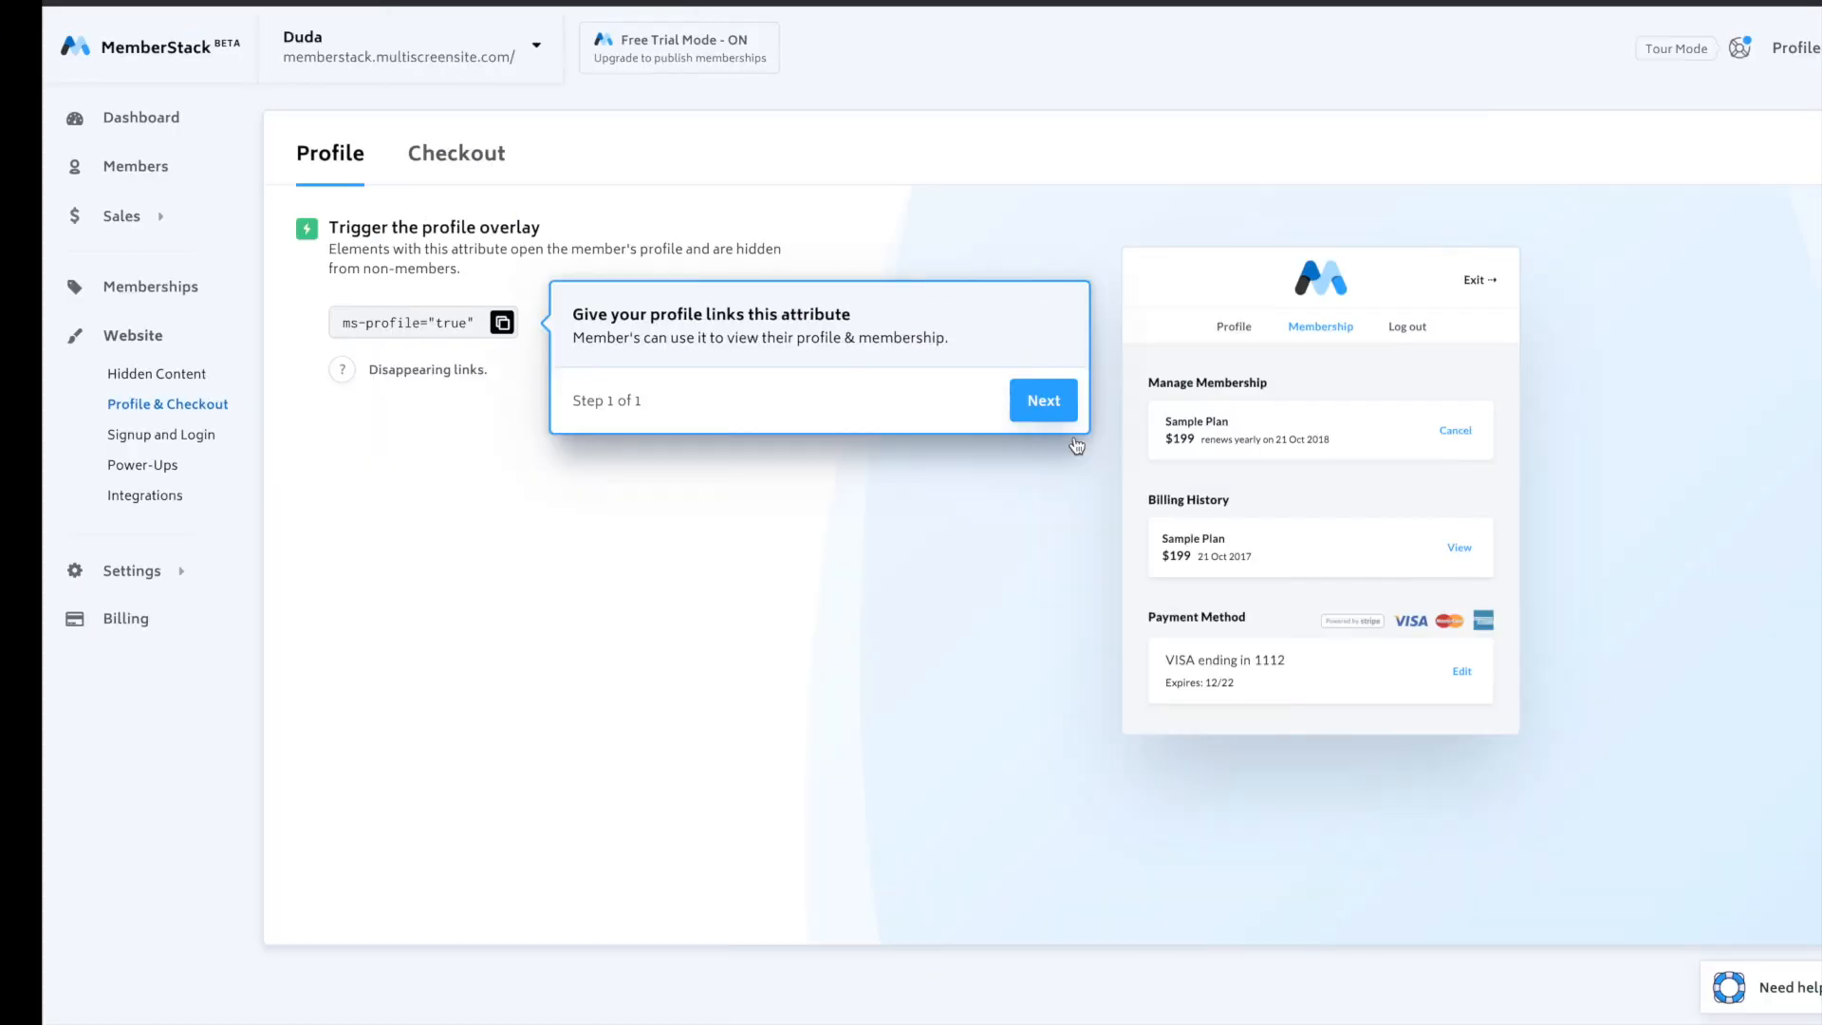
{"action": "left_click", "coordinate": [459, 323]}
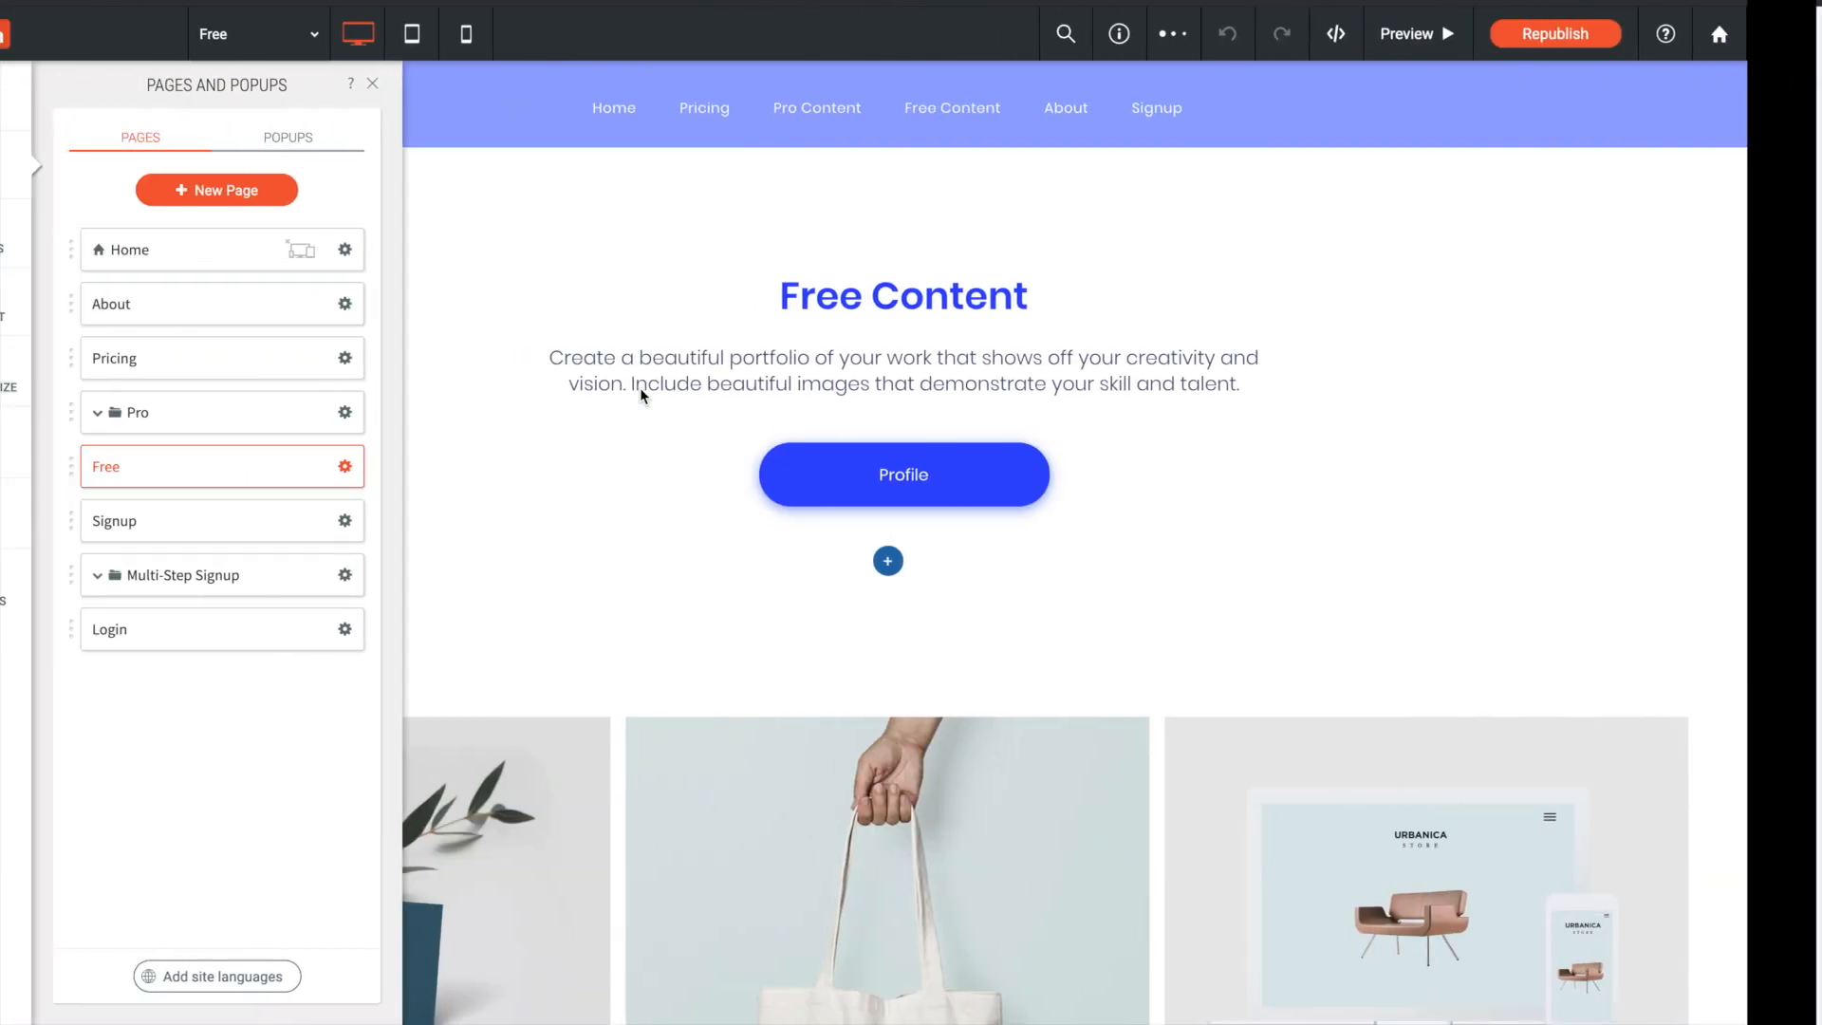
- Insert ms-profile="true" into the opening a tag of the Free page's Profile button HTML, update it and close the editor
{"action": "left_click", "coordinate": [892, 472]}
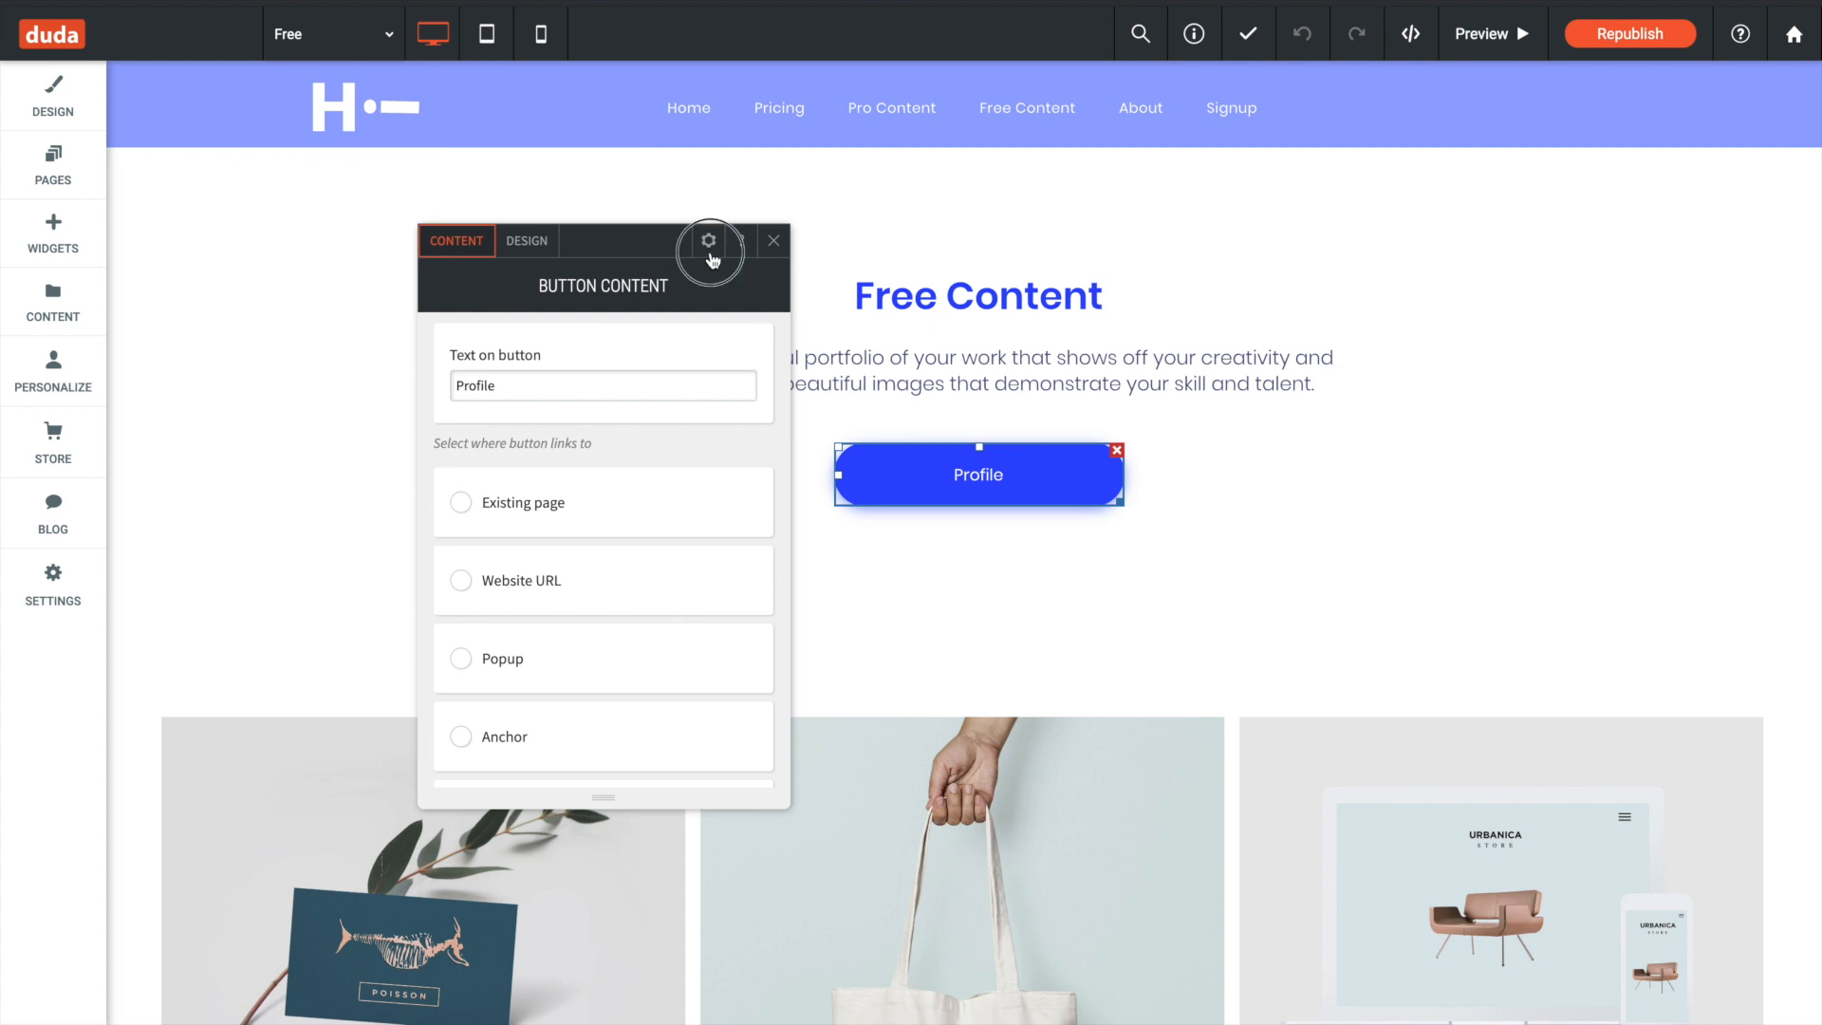
{"action": "left_click", "coordinate": [707, 241]}
{"action": "left_click", "coordinate": [726, 541]}
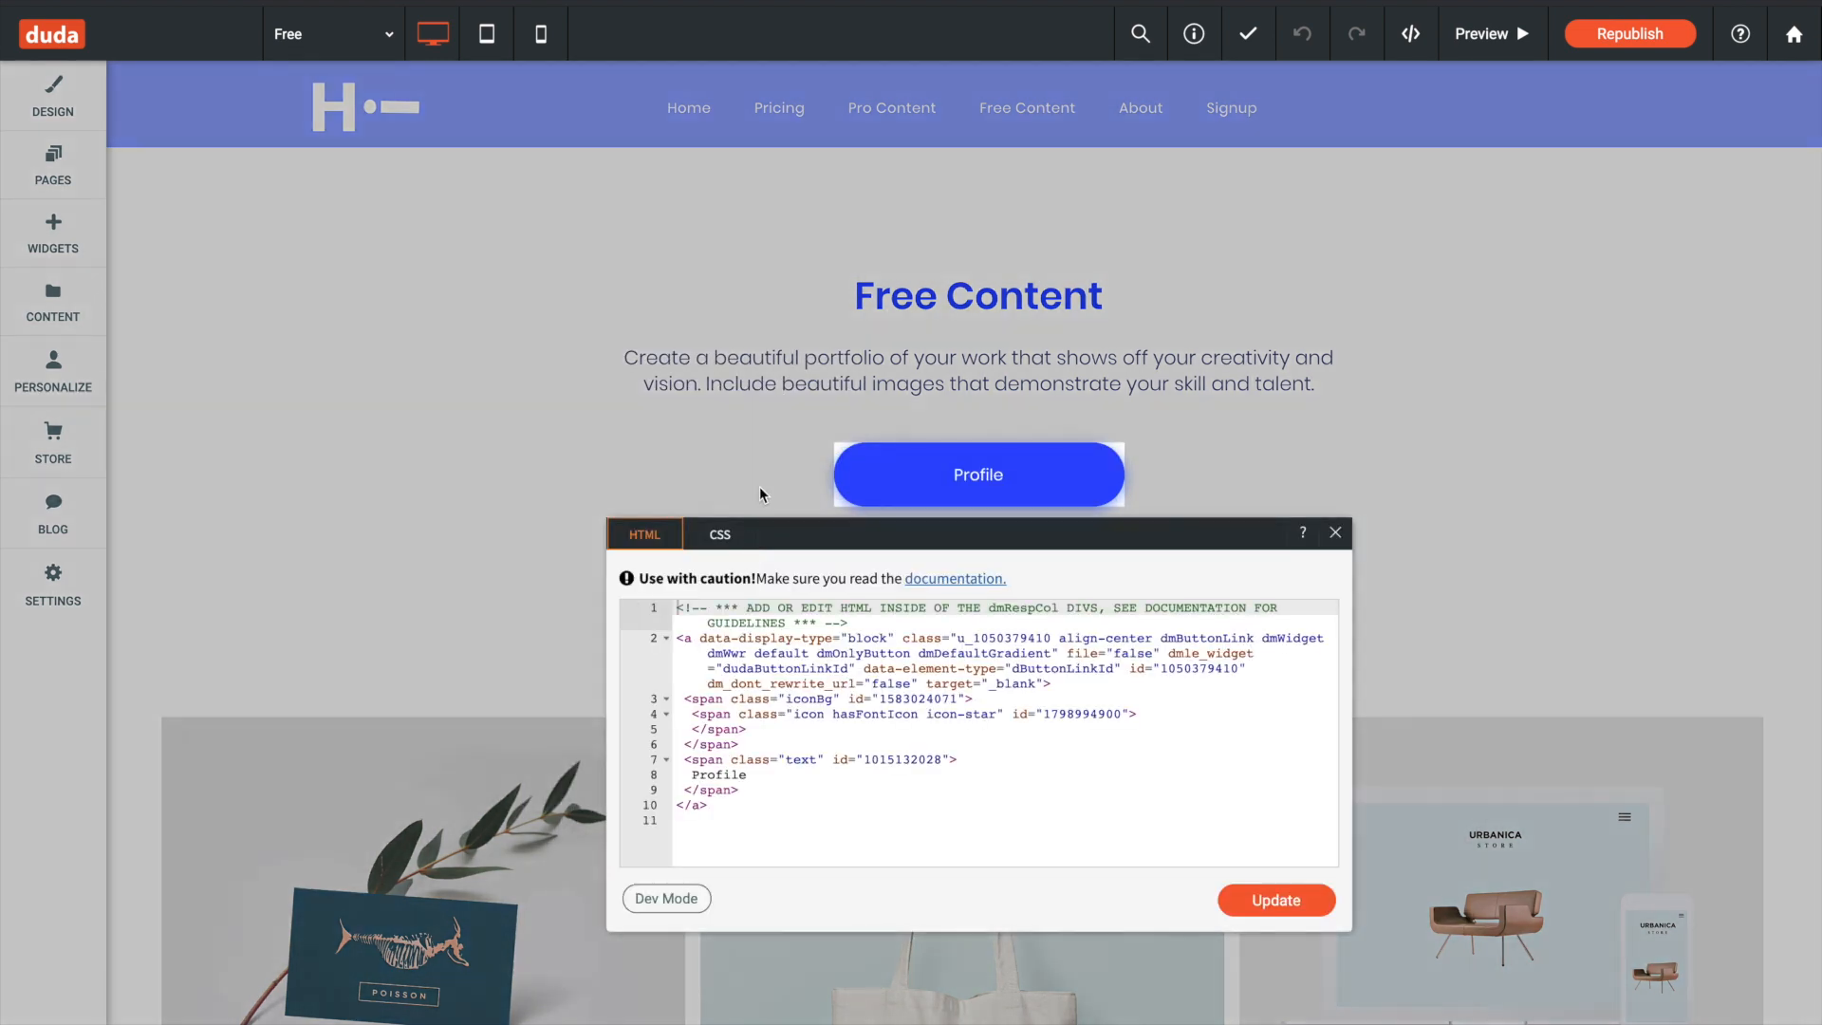
{"action": "left_click", "coordinate": [706, 639]}
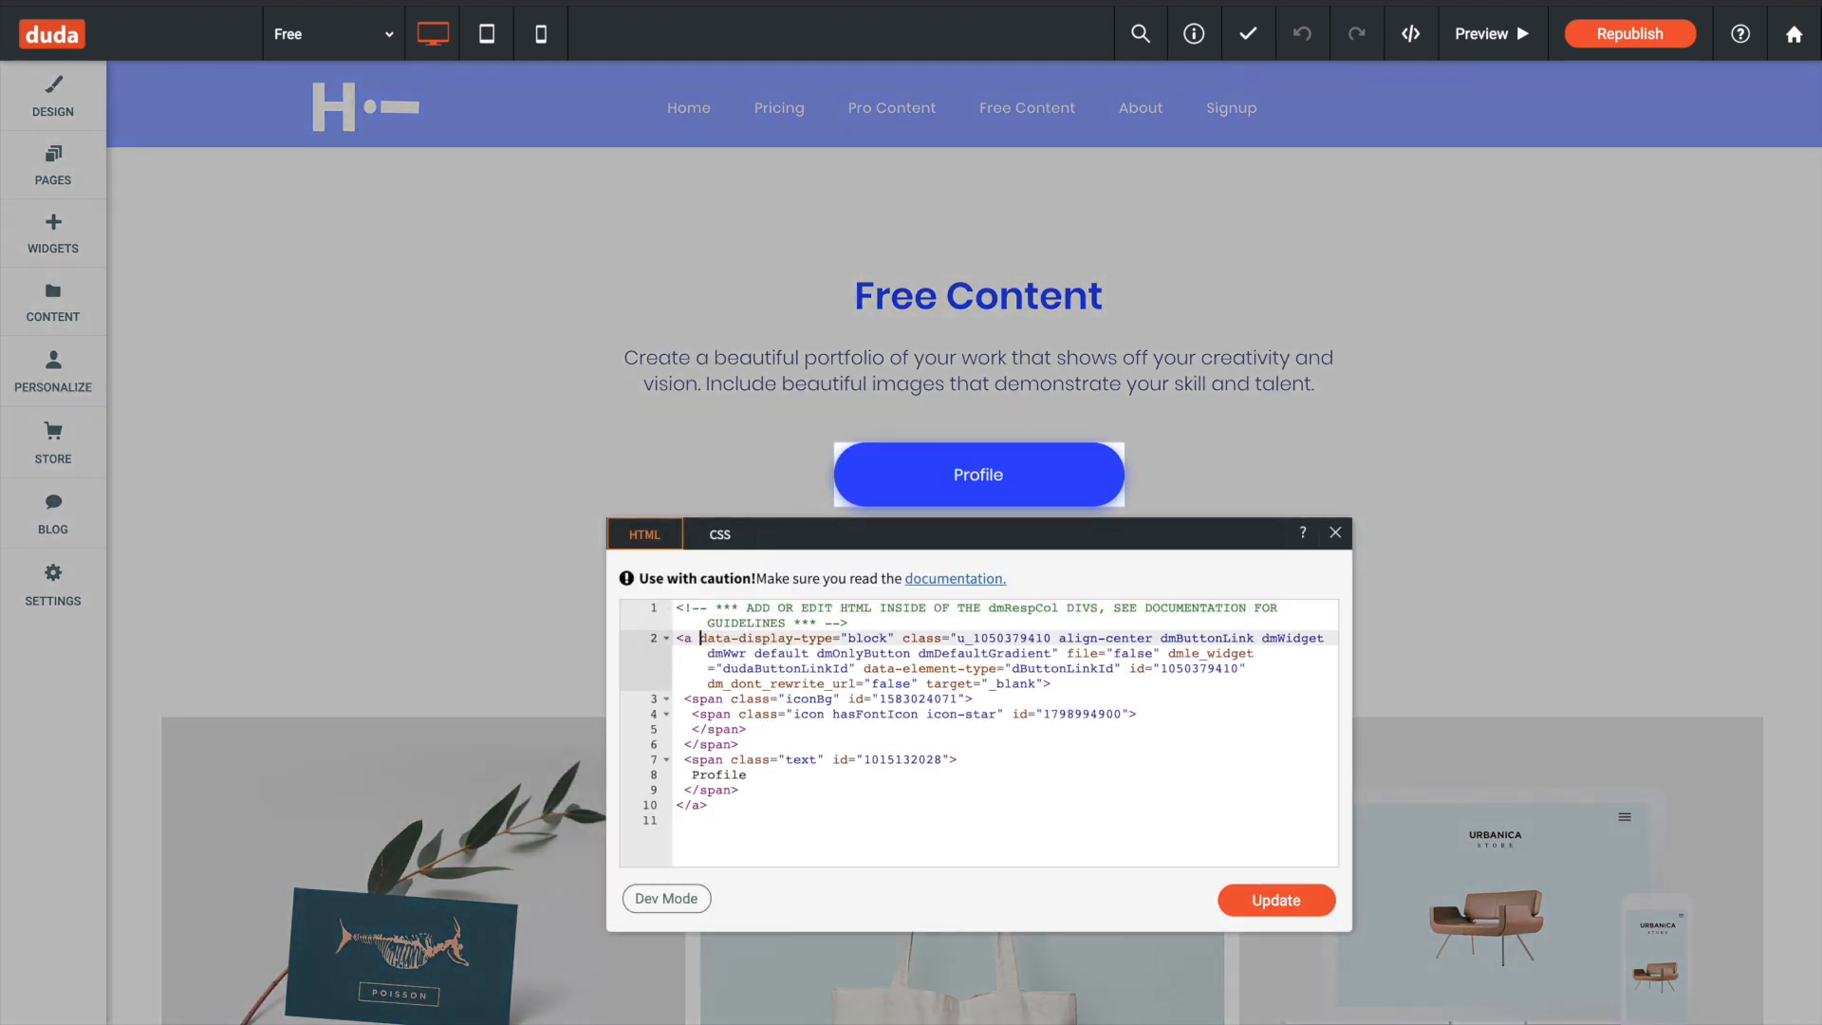
{"action": "key", "text": "ctrl+v"}
{"action": "left_click_drag", "start_coordinate": [684, 643], "coordinate": [833, 818]}
{"action": "left_click", "coordinate": [1291, 903]}
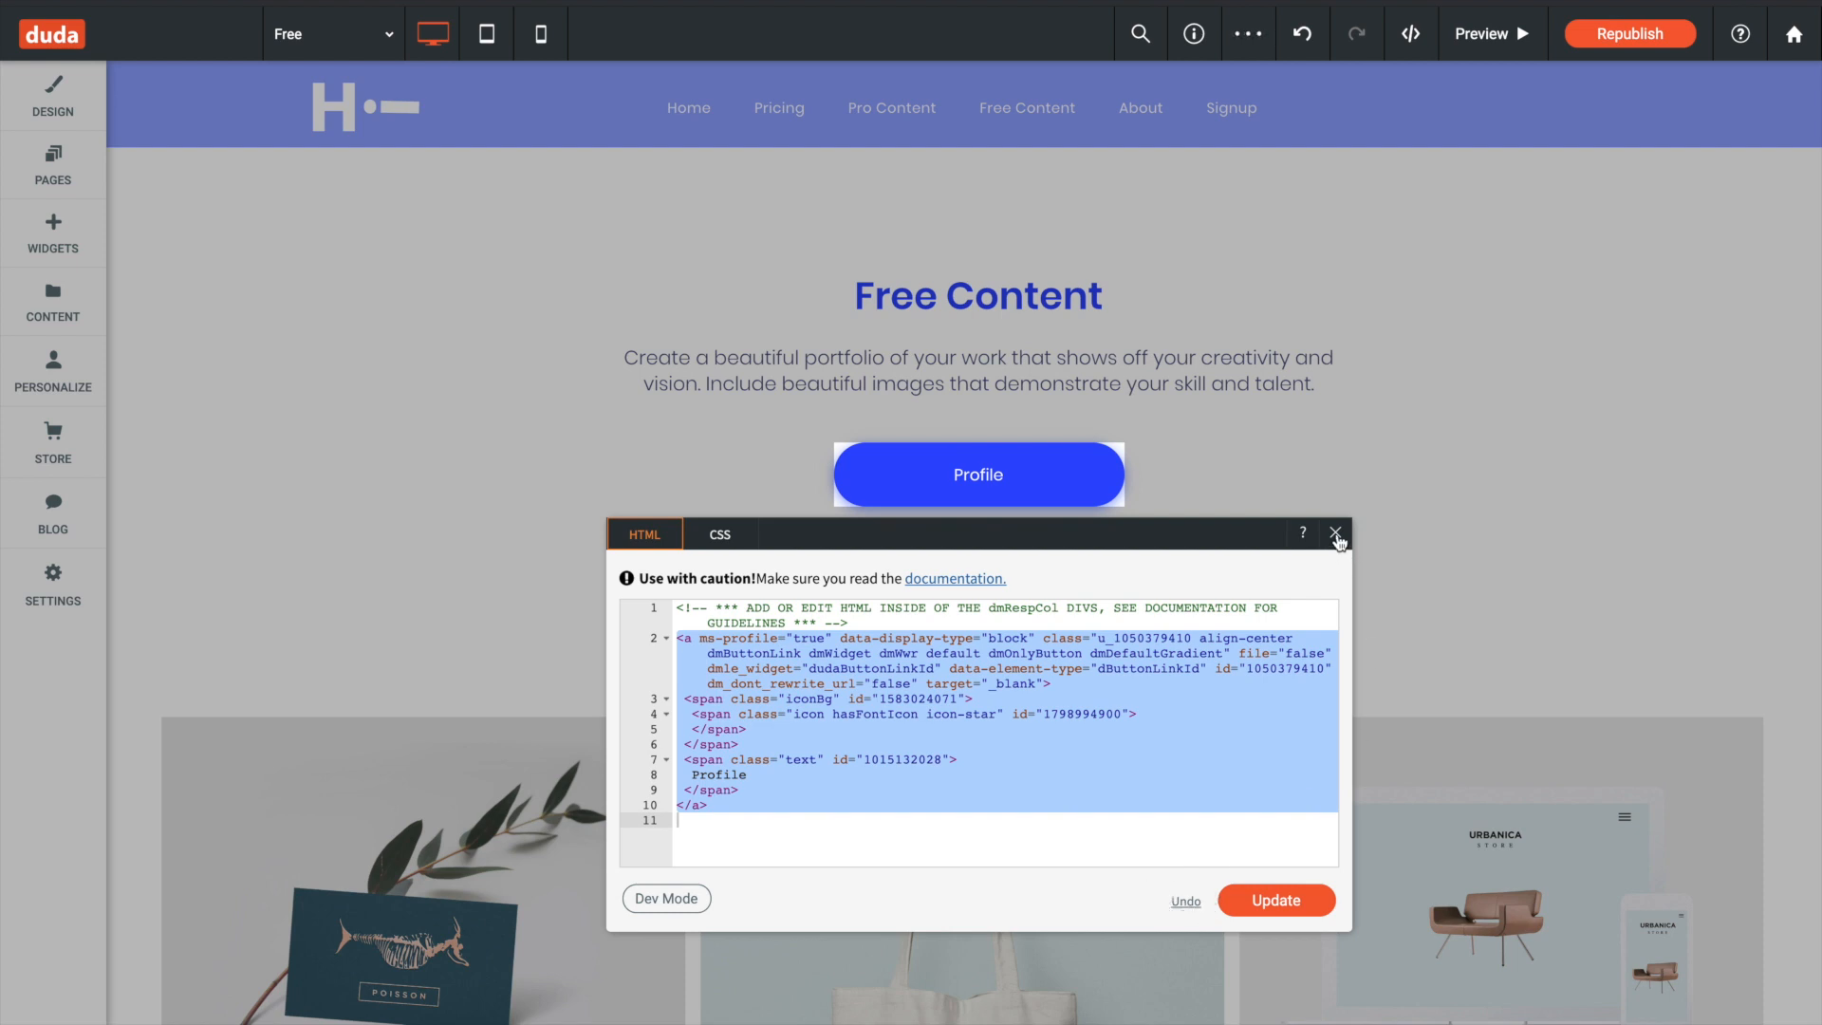
{"action": "left_click", "coordinate": [1335, 534]}
- On the Product page in the Pro folder, insert ms-profile="true" into the My Profile button's opening a tag, update it and close the editor
{"action": "left_click", "coordinate": [55, 195]}
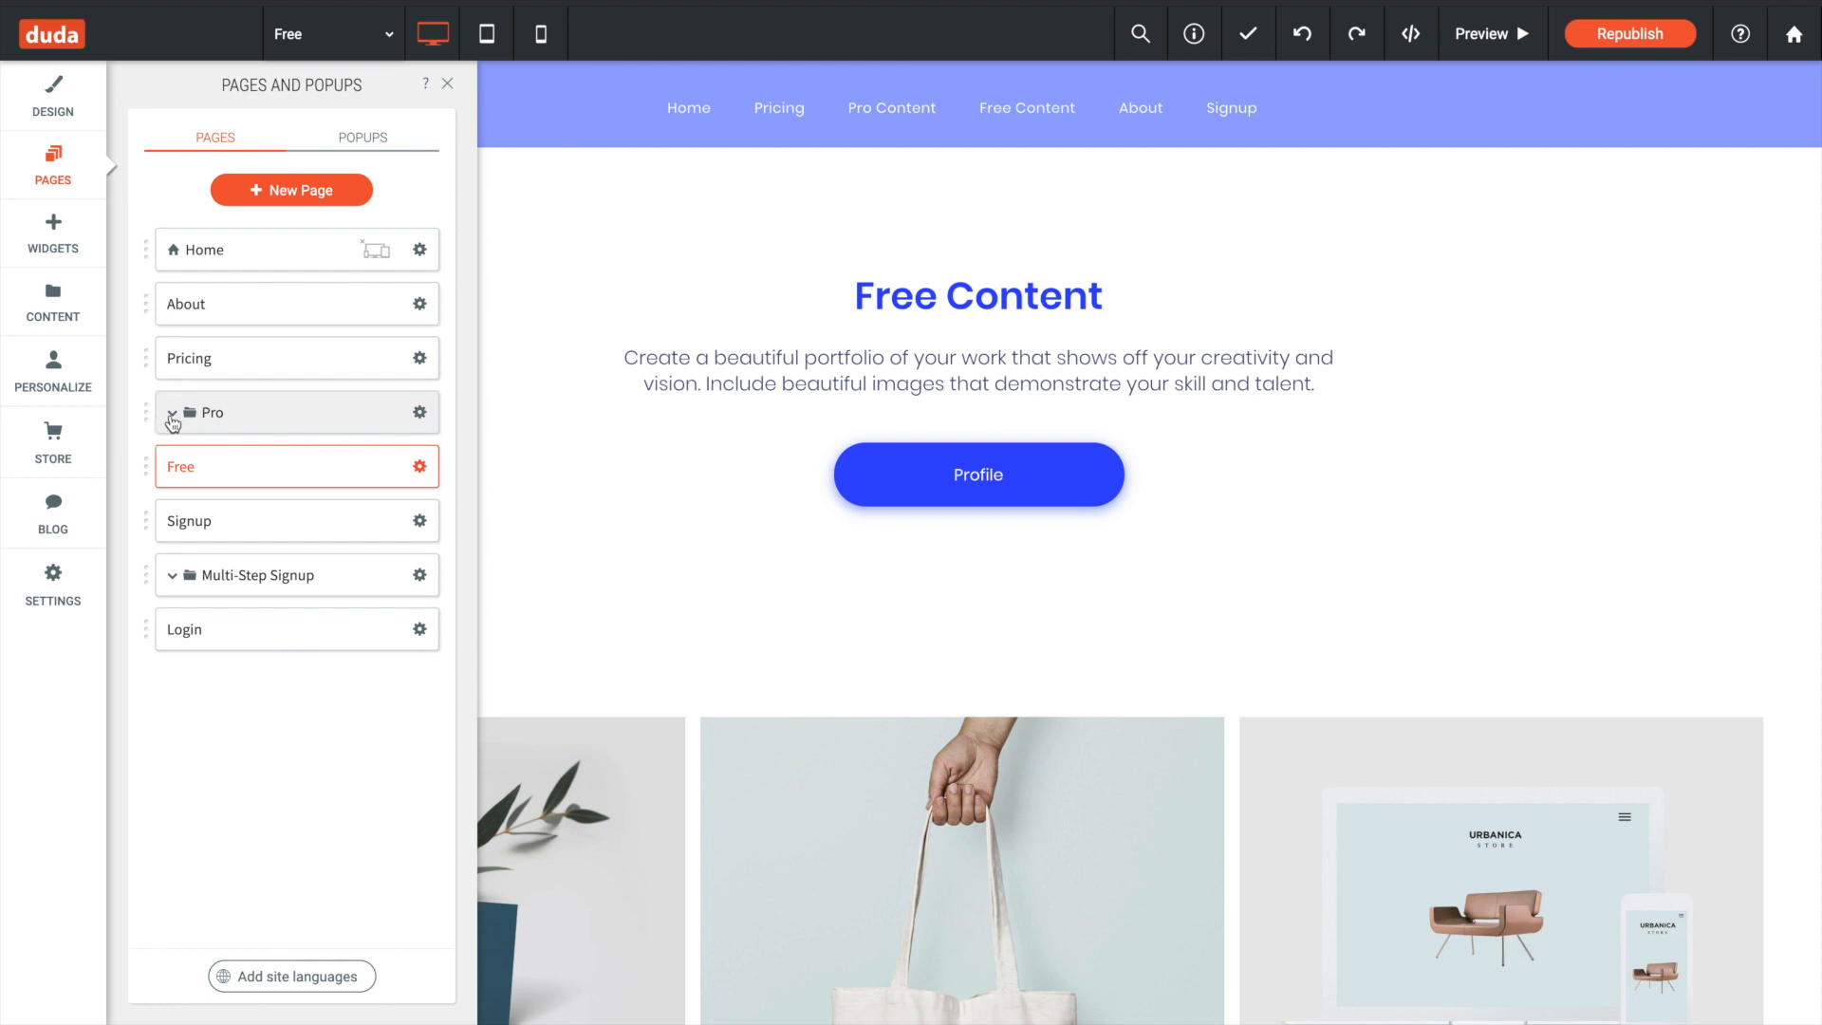
{"action": "left_click", "coordinate": [171, 414]}
{"action": "left_click", "coordinate": [264, 495]}
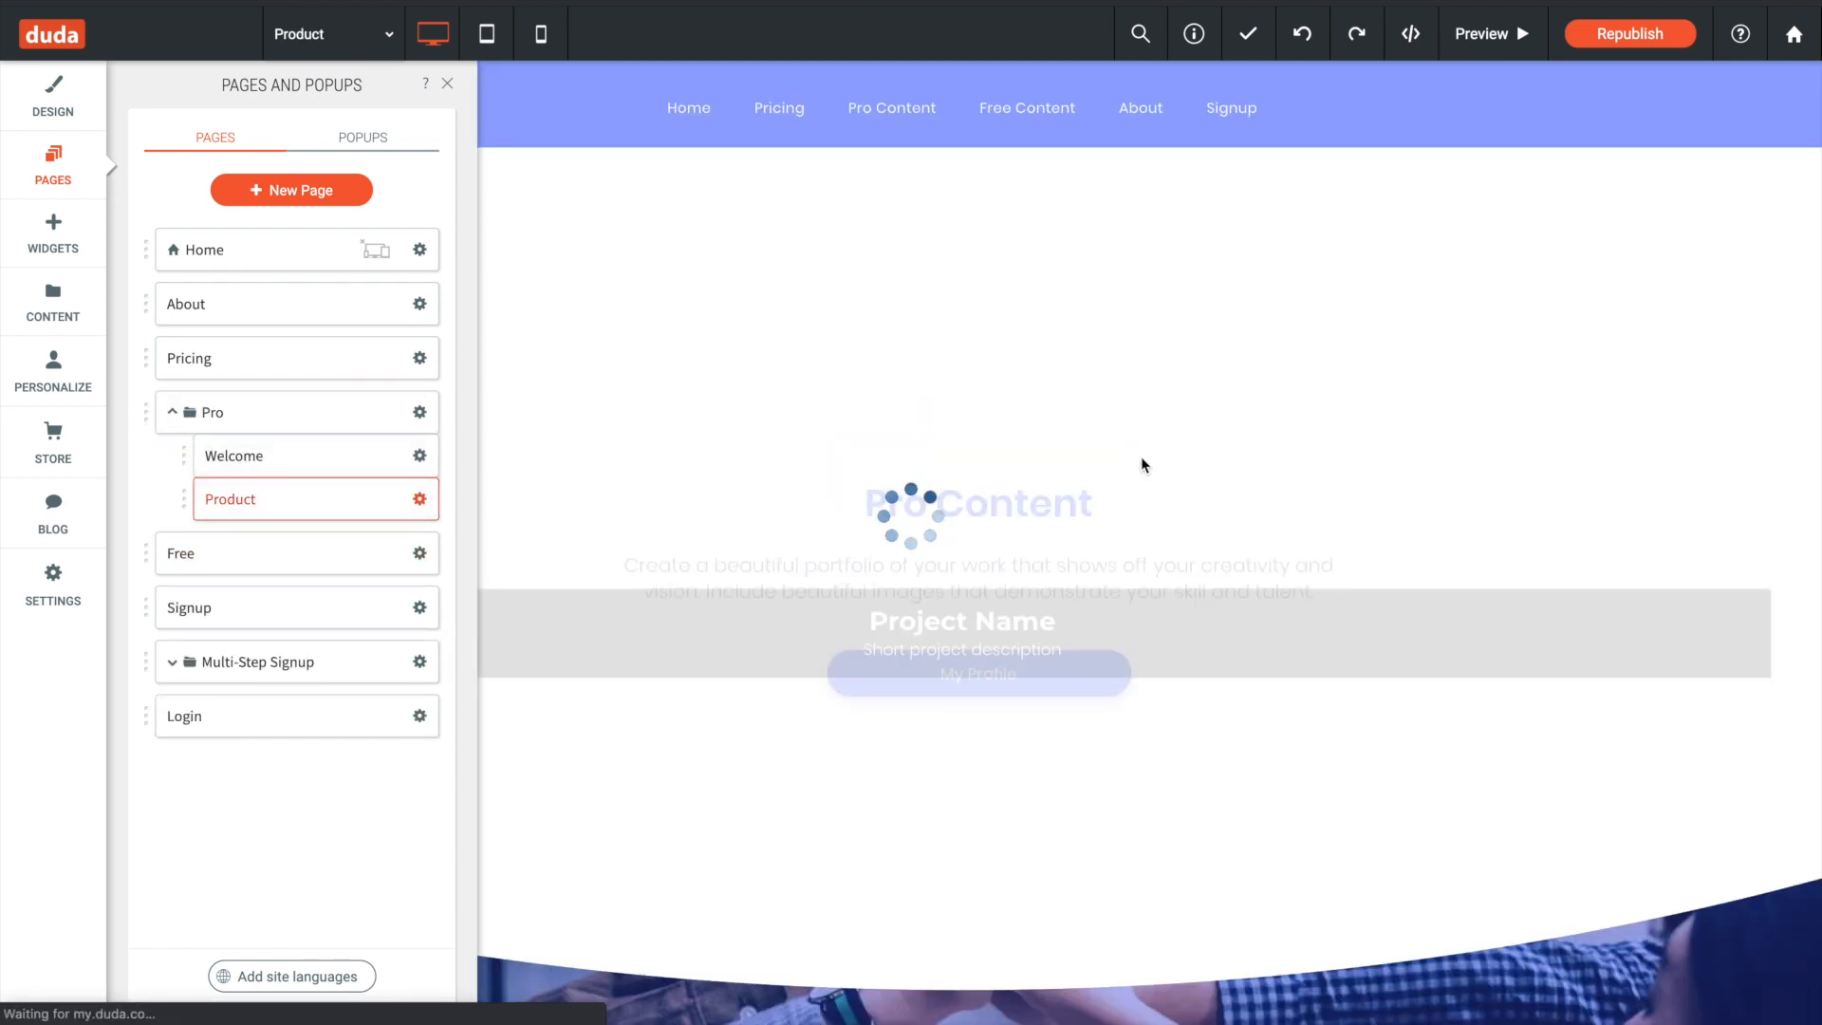
{"action": "left_click", "coordinate": [1066, 464]}
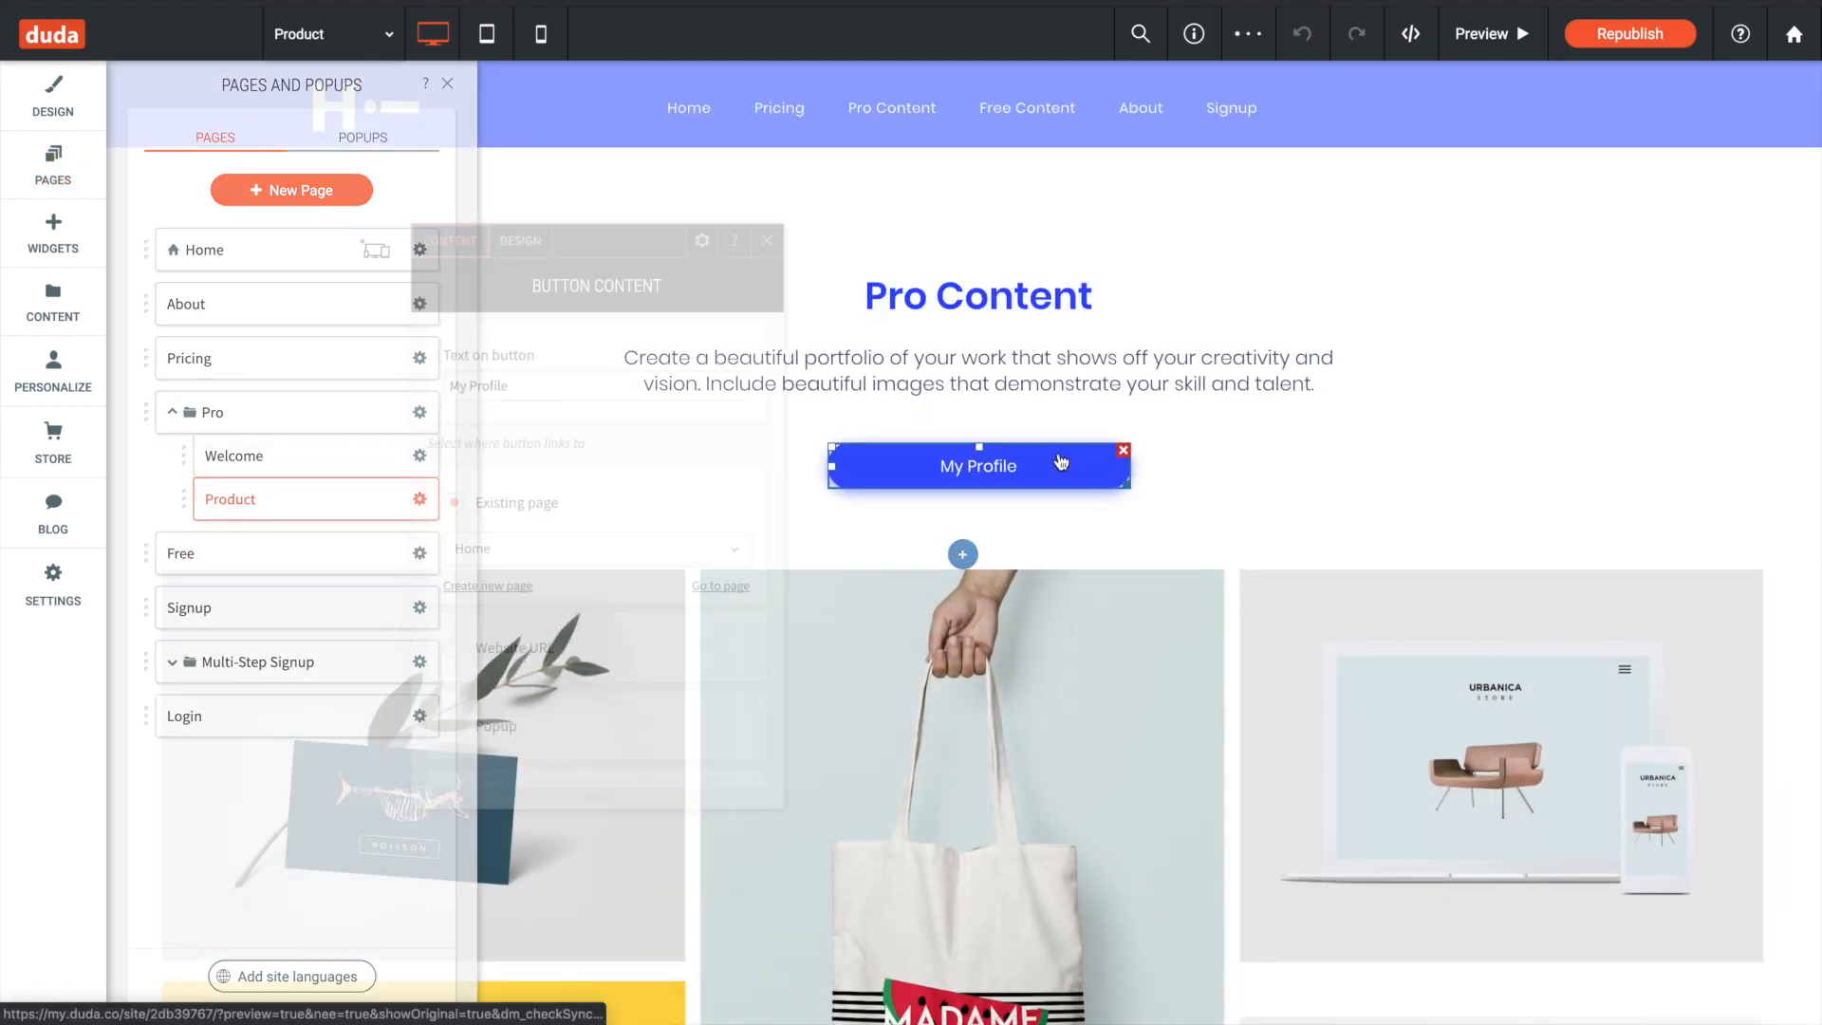
{"action": "left_click", "coordinate": [700, 241]}
{"action": "left_click", "coordinate": [749, 540]}
{"action": "left_click", "coordinate": [700, 621]}
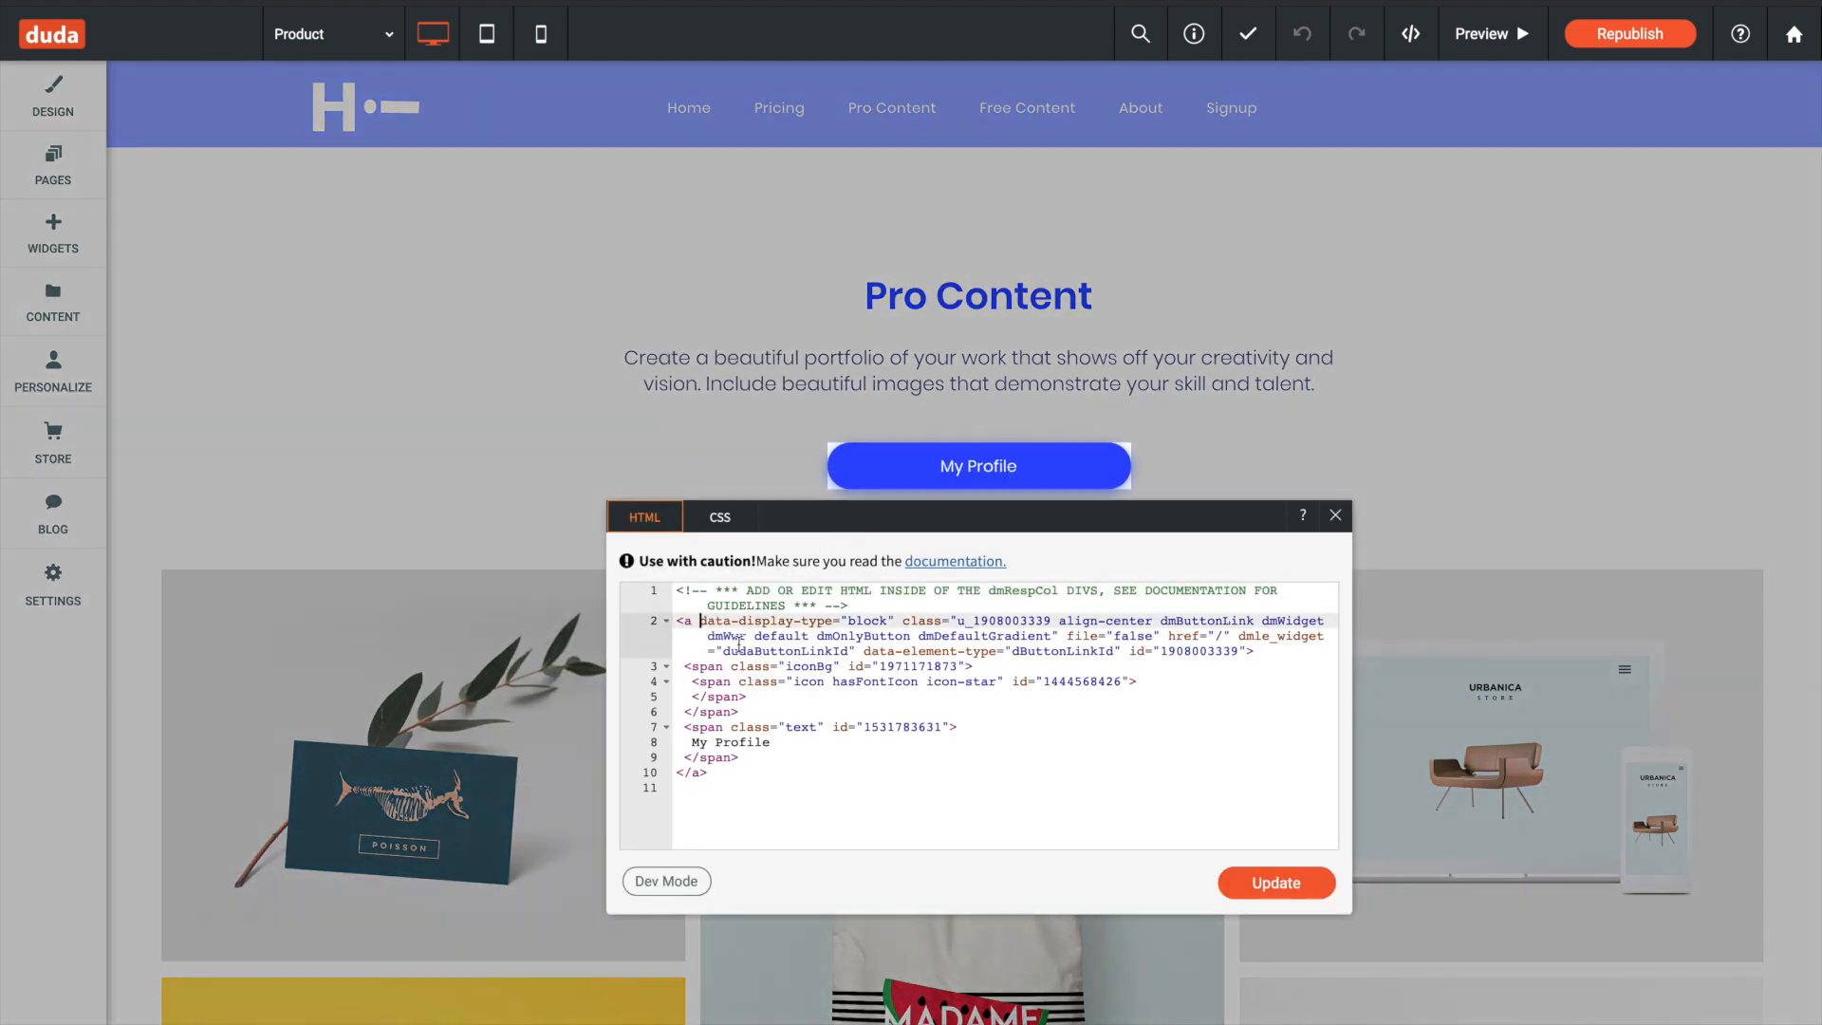
{"action": "key", "text": "ctrl+v"}
{"action": "left_click", "coordinate": [1277, 882]}
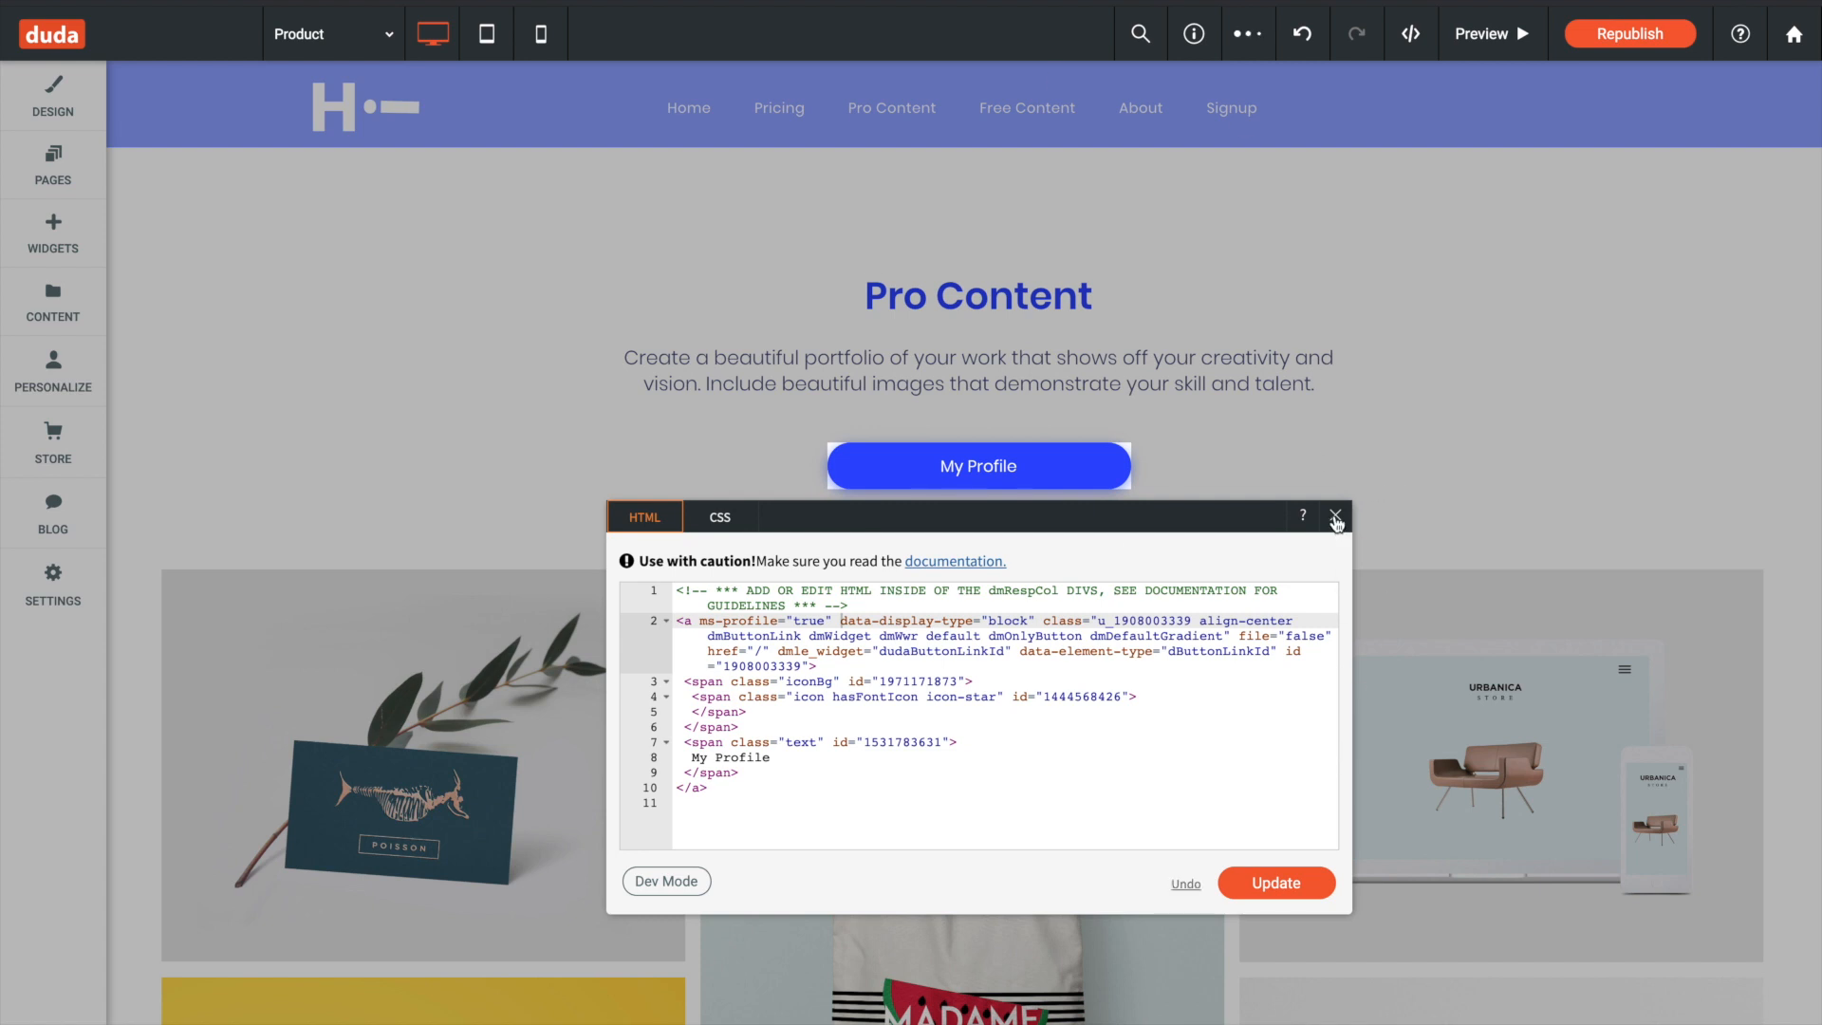
{"action": "left_click", "coordinate": [1335, 515]}
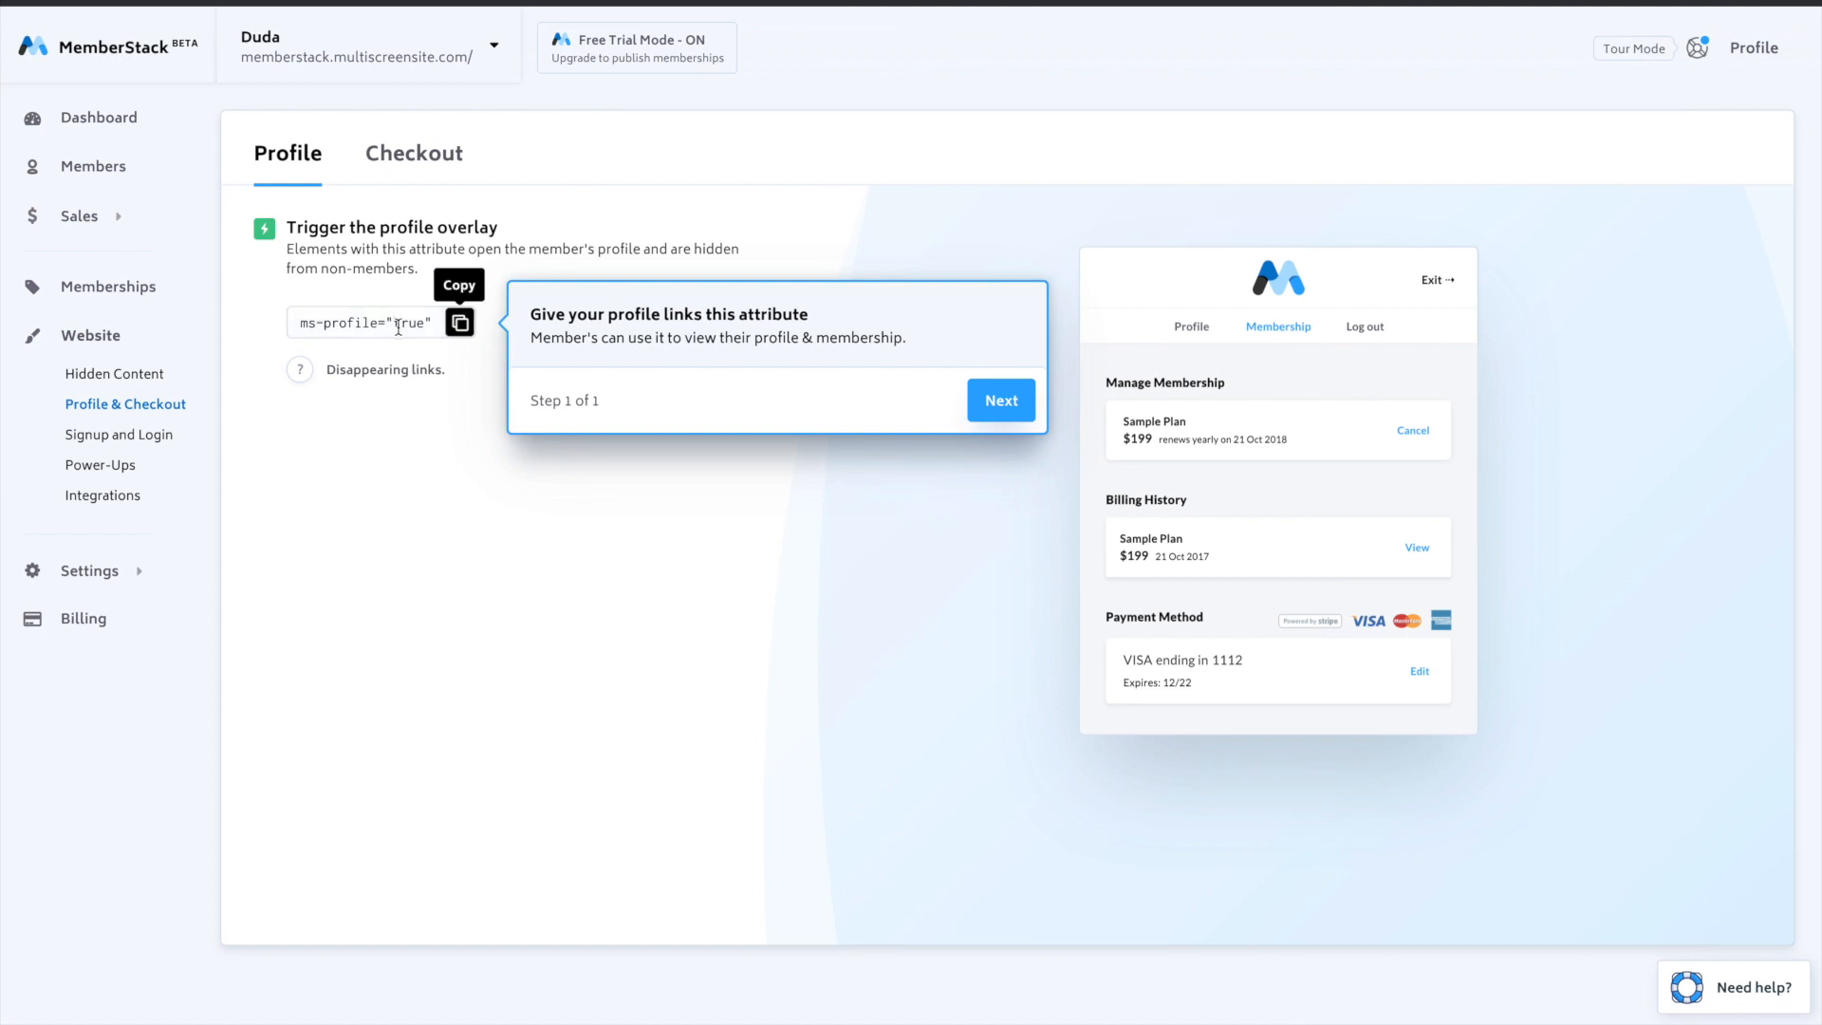
- Continue MemberStack's tour to the Branding settings and copy the hex background color of Duda's My Profile button
{"action": "left_click", "coordinate": [1004, 410]}
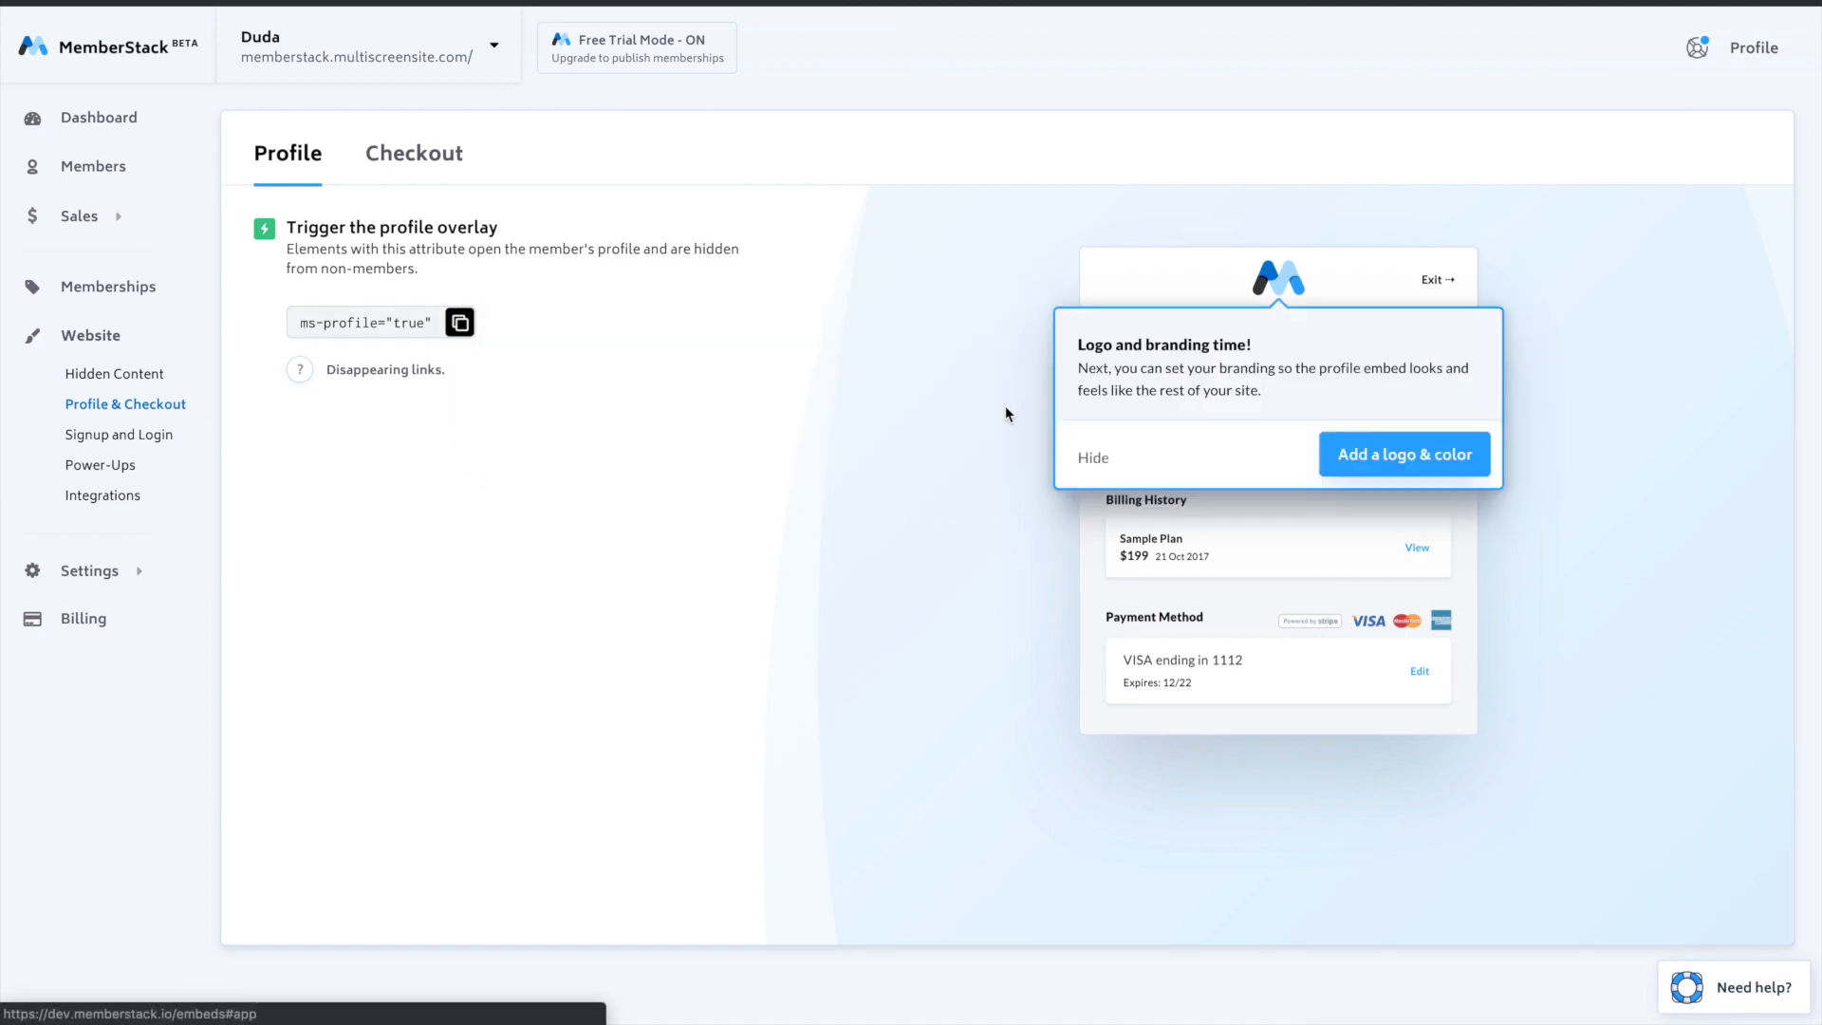
{"action": "left_click", "coordinate": [1373, 457]}
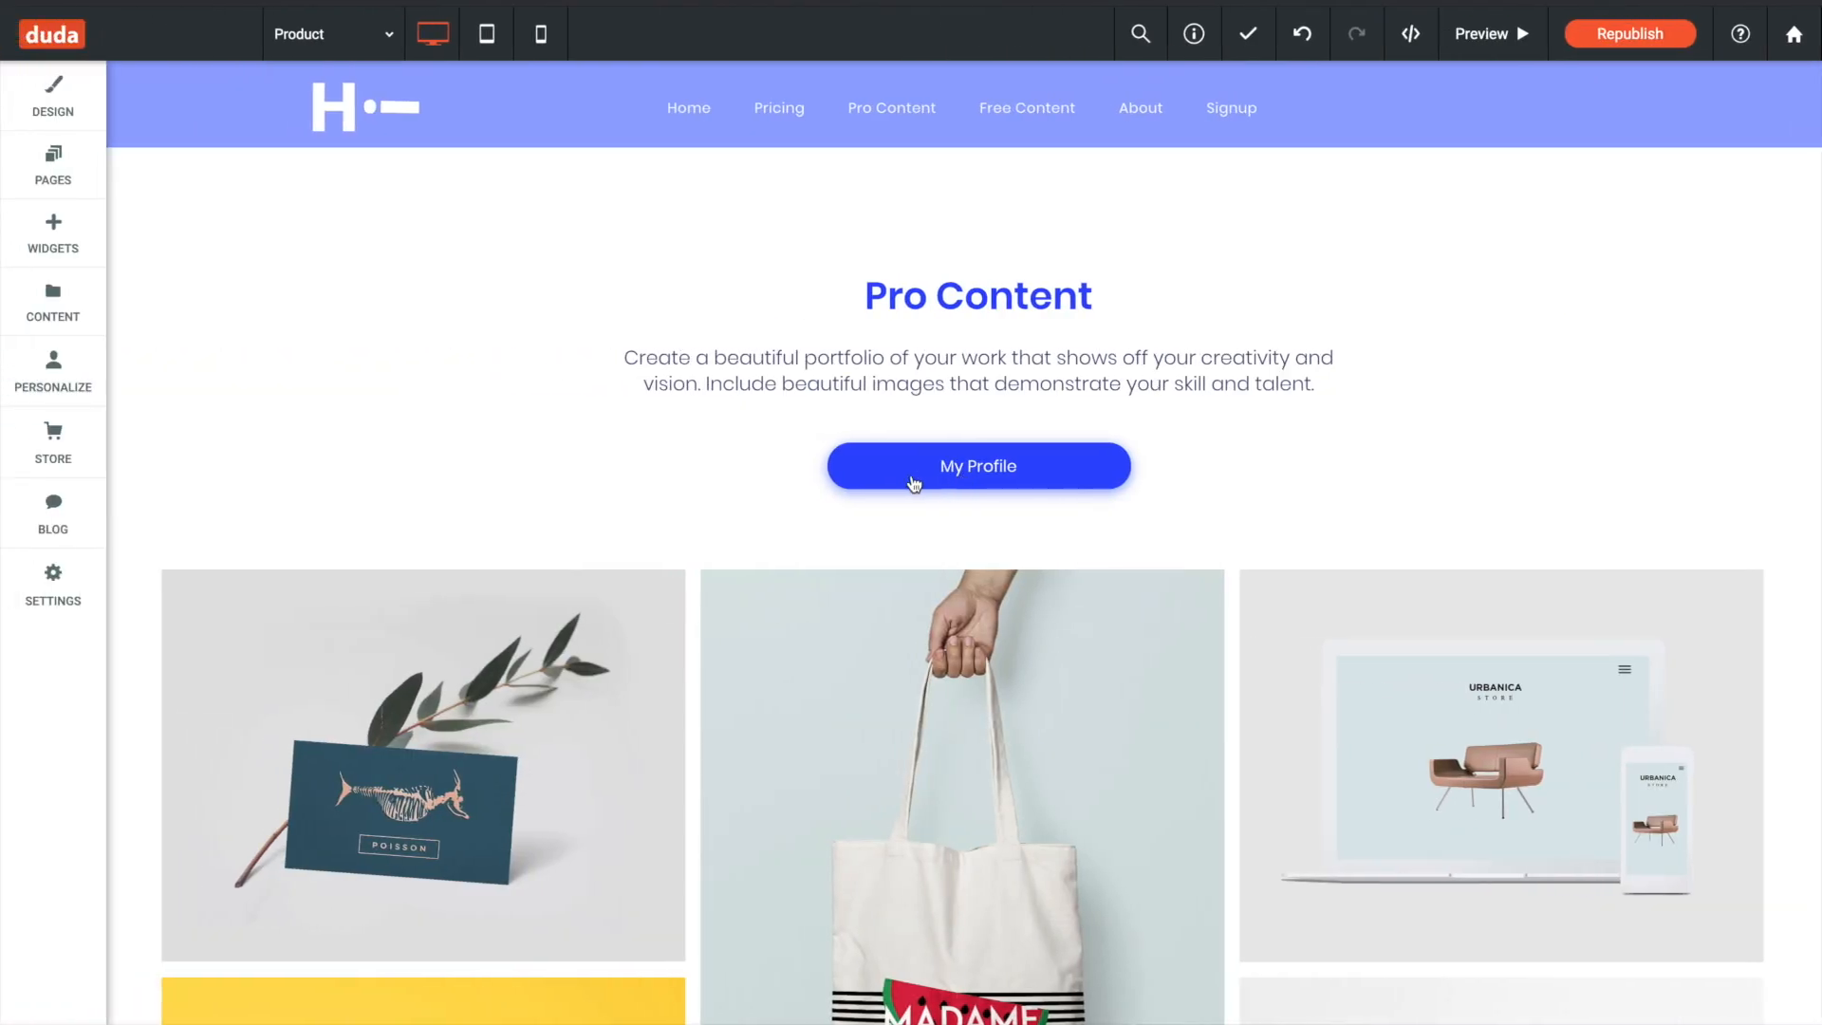
{"action": "left_click", "coordinate": [899, 464]}
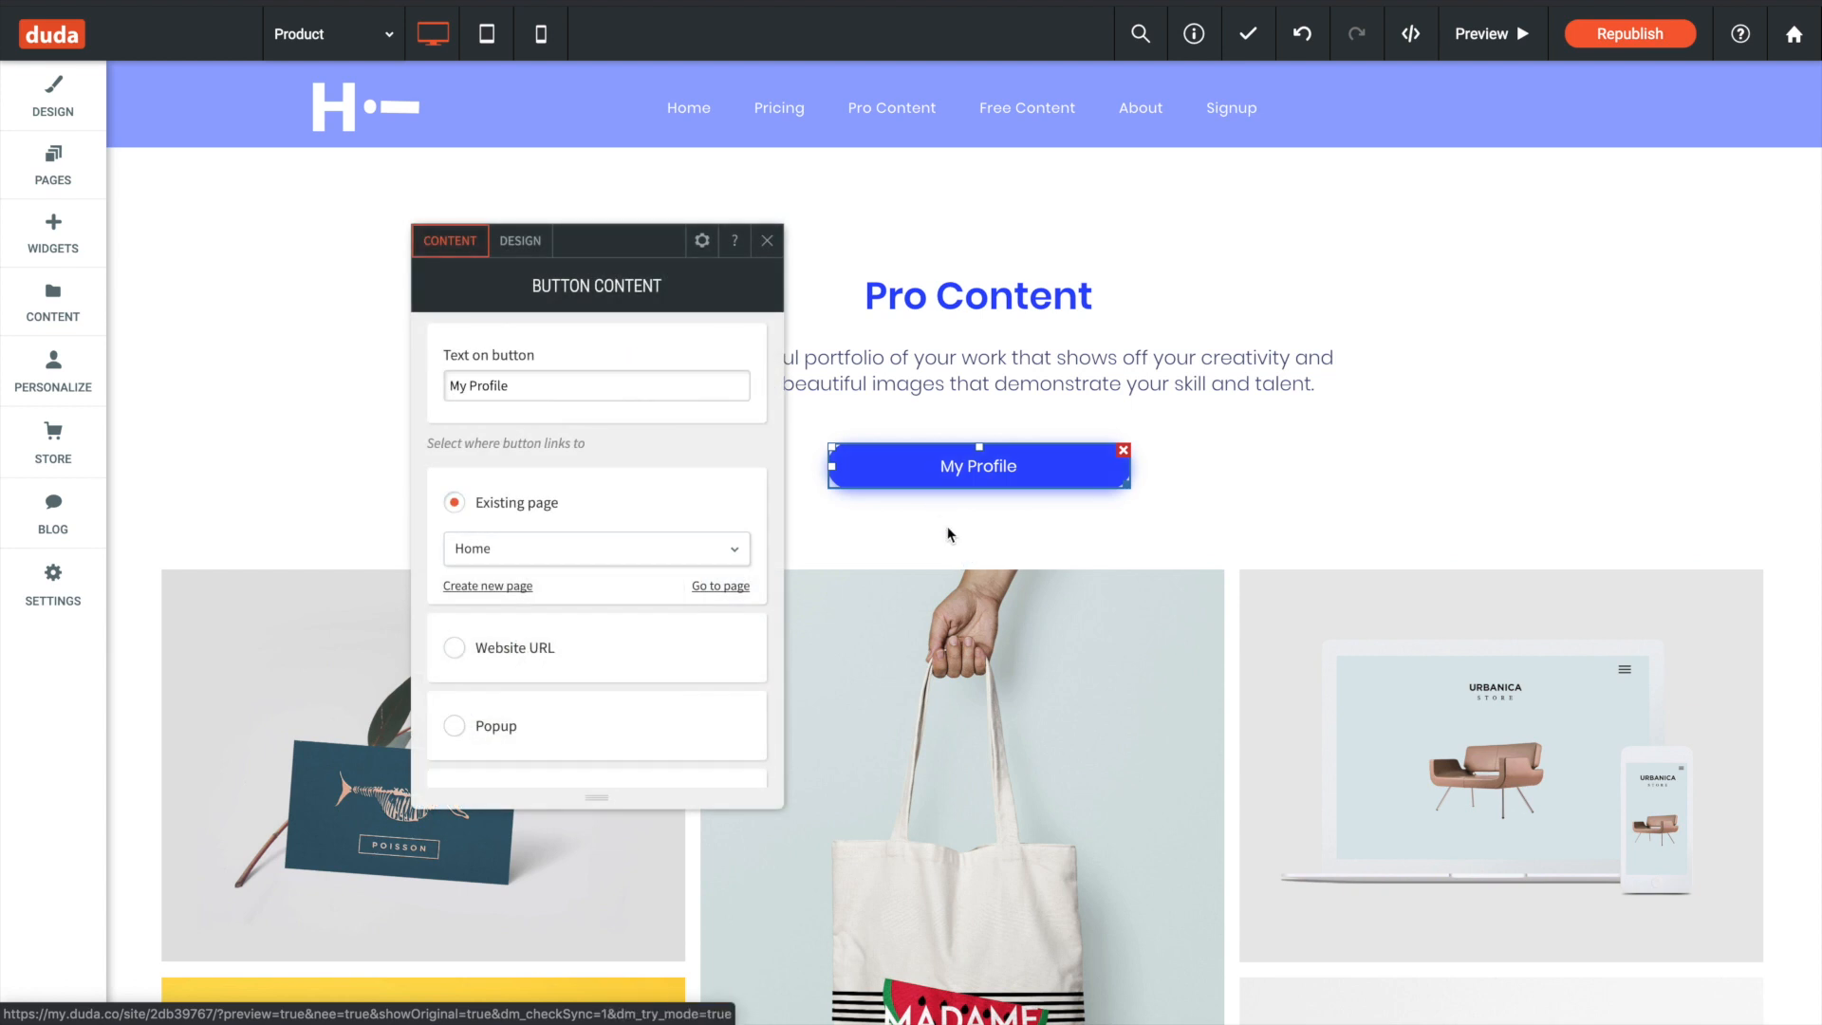
{"action": "left_click", "coordinate": [767, 240]}
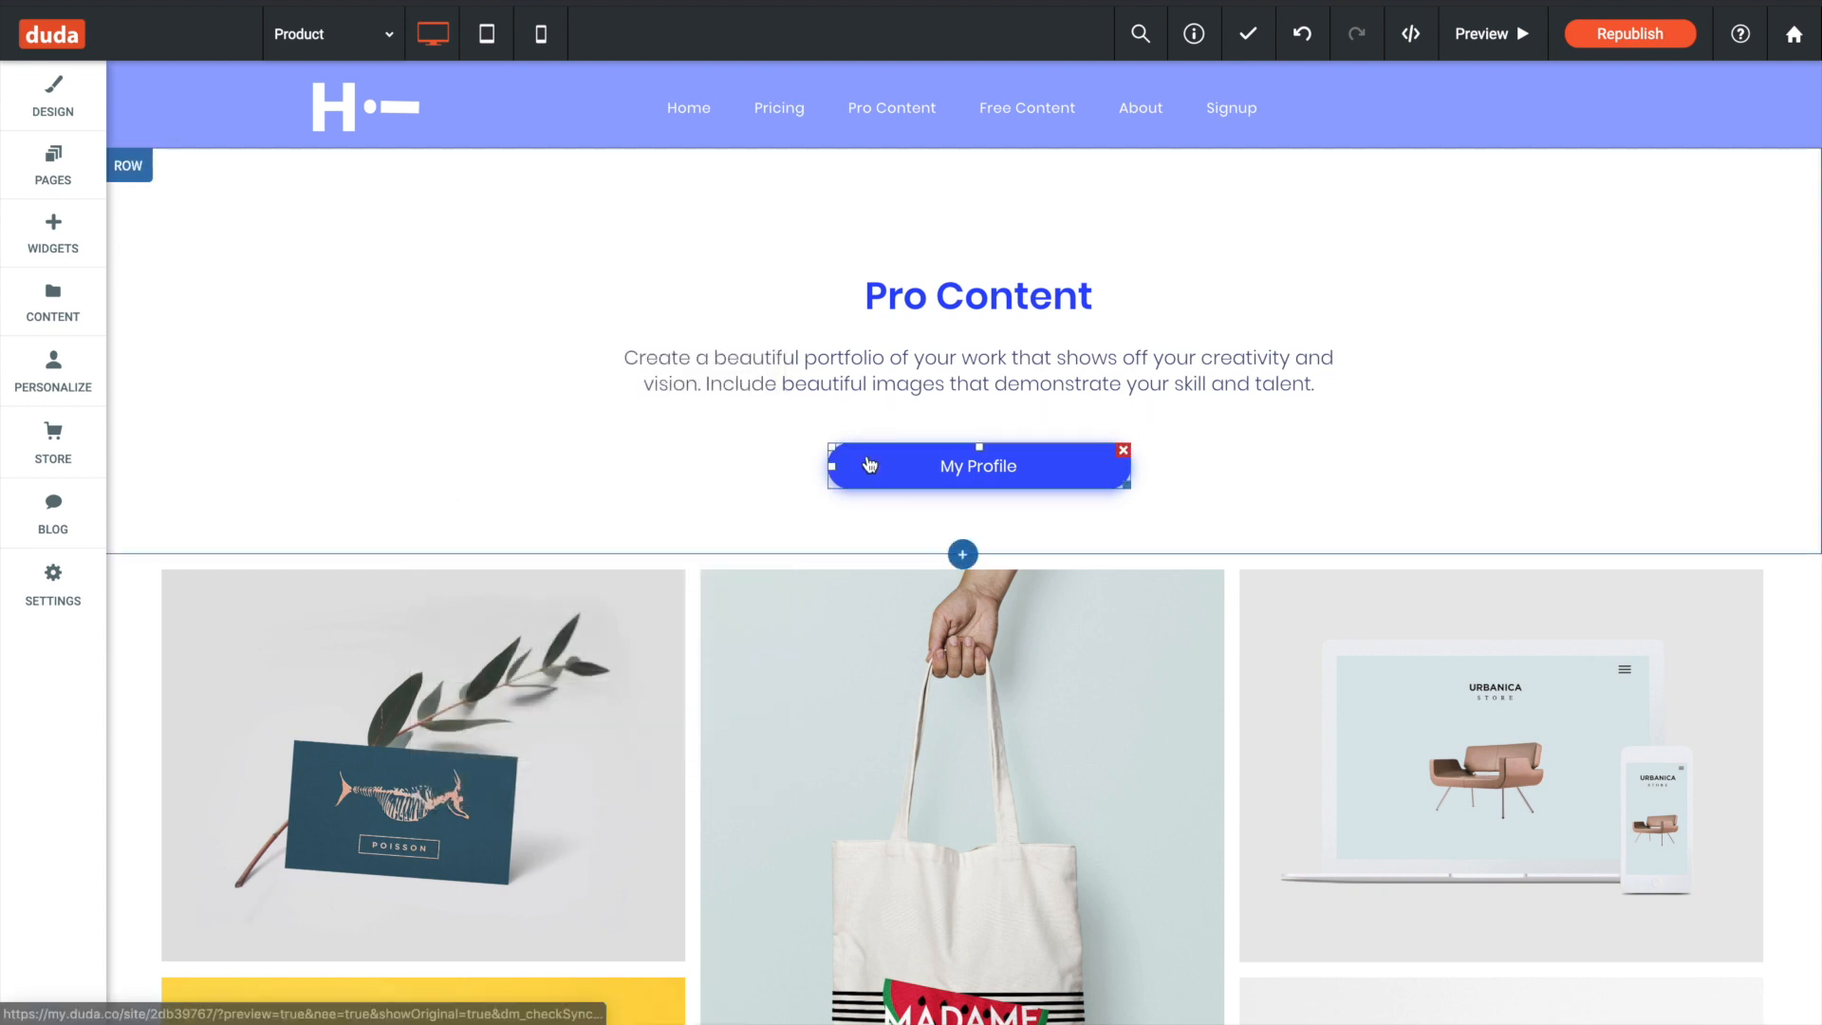
{"action": "left_click", "coordinate": [869, 464]}
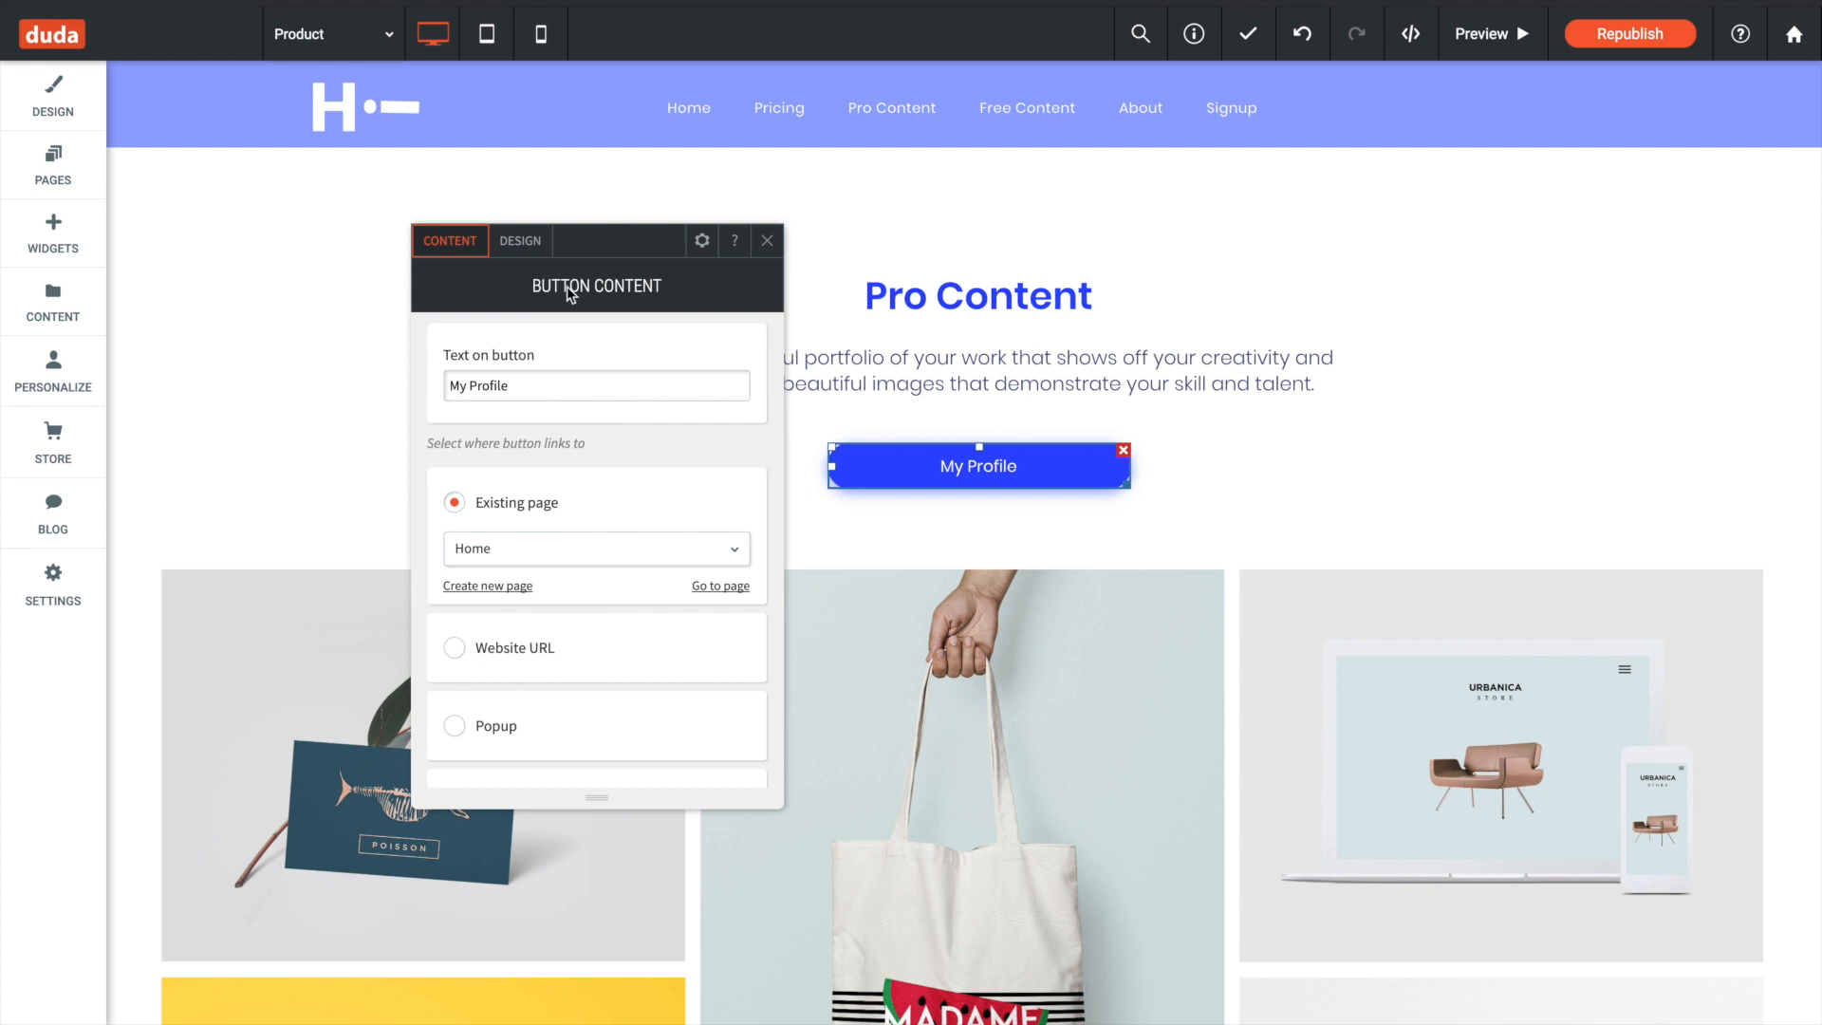
{"action": "left_click", "coordinate": [520, 240]}
{"action": "scroll", "coordinate": [610, 427], "scroll_direction": "down", "scroll_amount": 5}
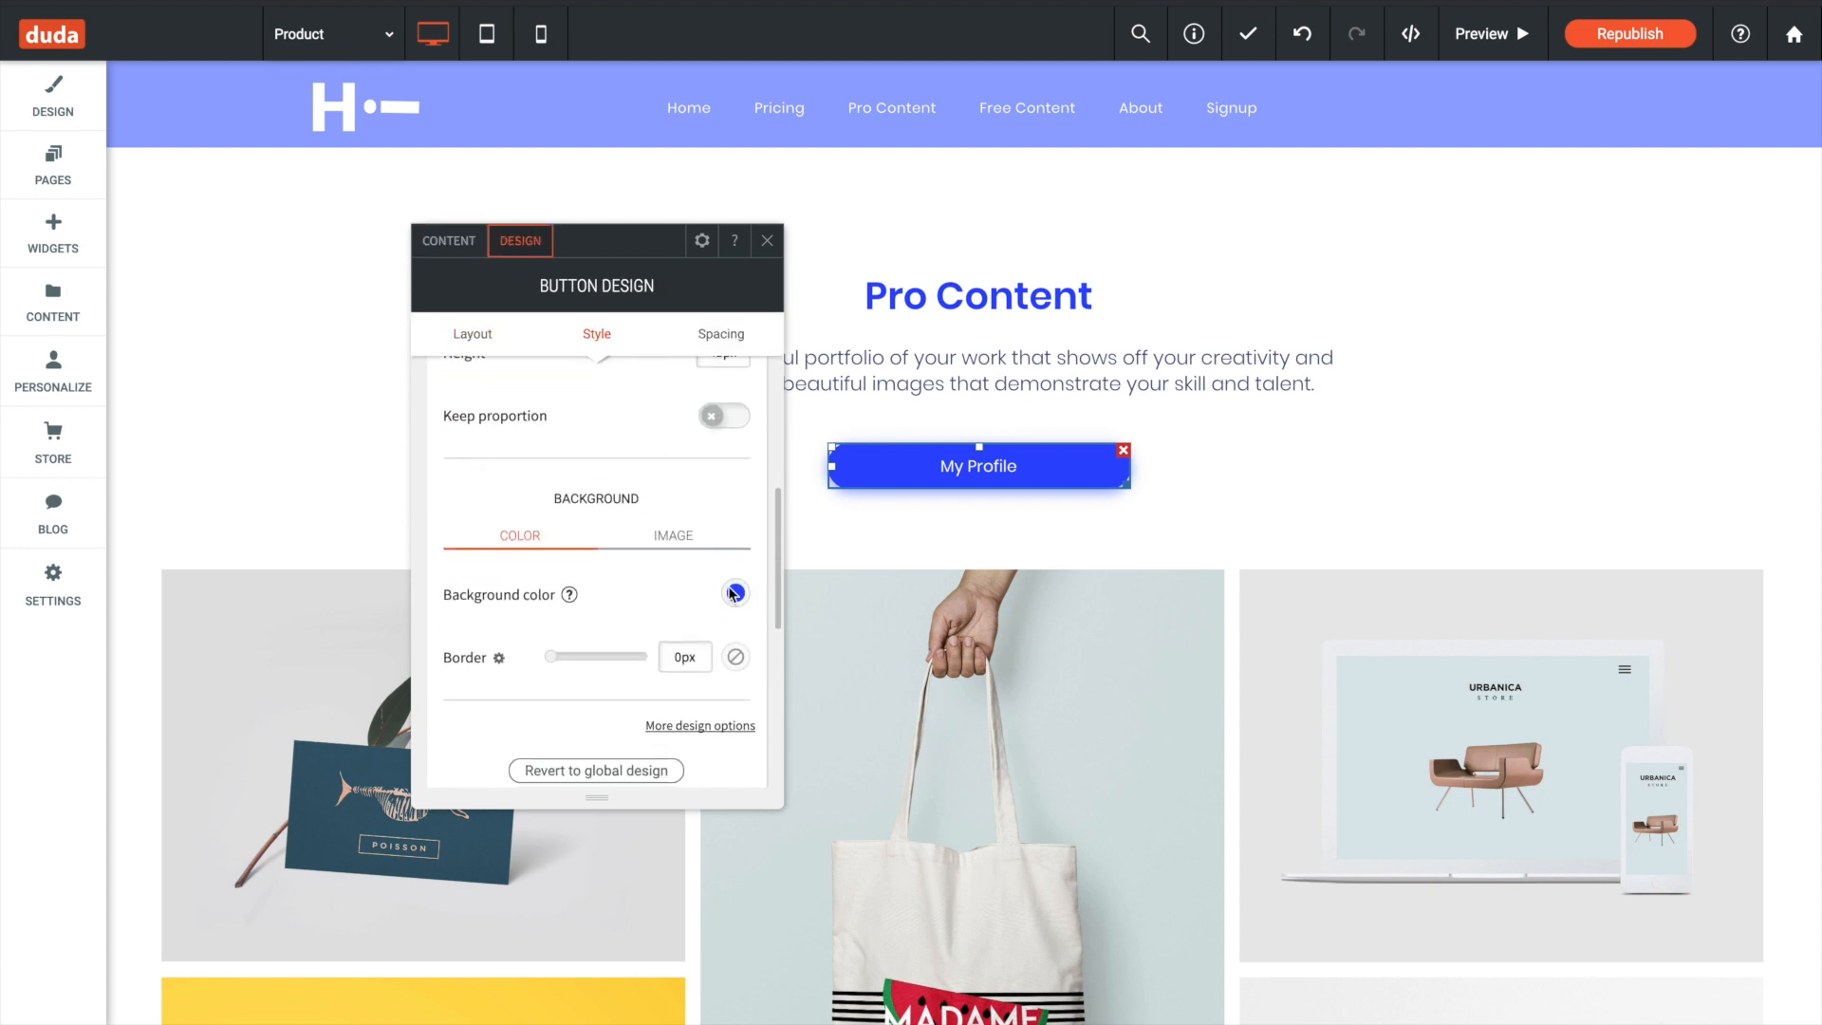
{"action": "left_click", "coordinate": [736, 594]}
{"action": "double_click", "coordinate": [1069, 781]}
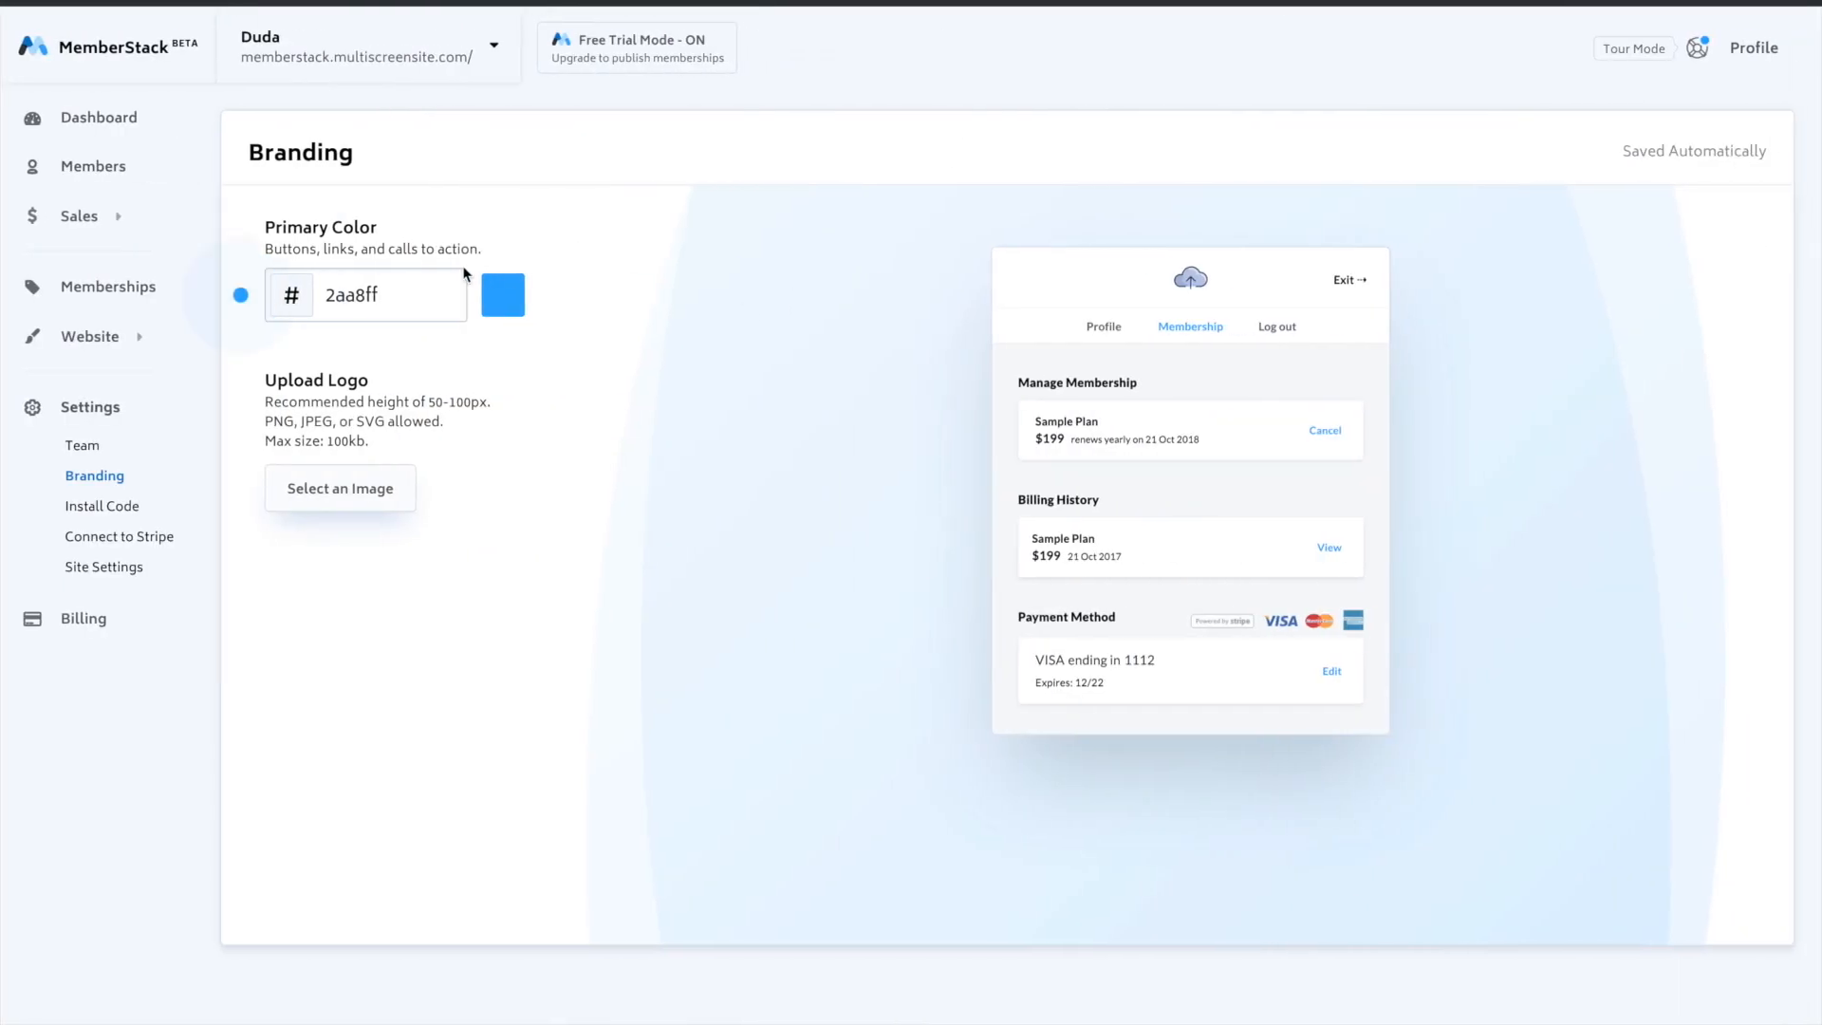
- Set MemberStack's primary branding color to 2d49fe
{"action": "double_click", "coordinate": [417, 284]}
{"action": "key", "text": "ctrl+v"}
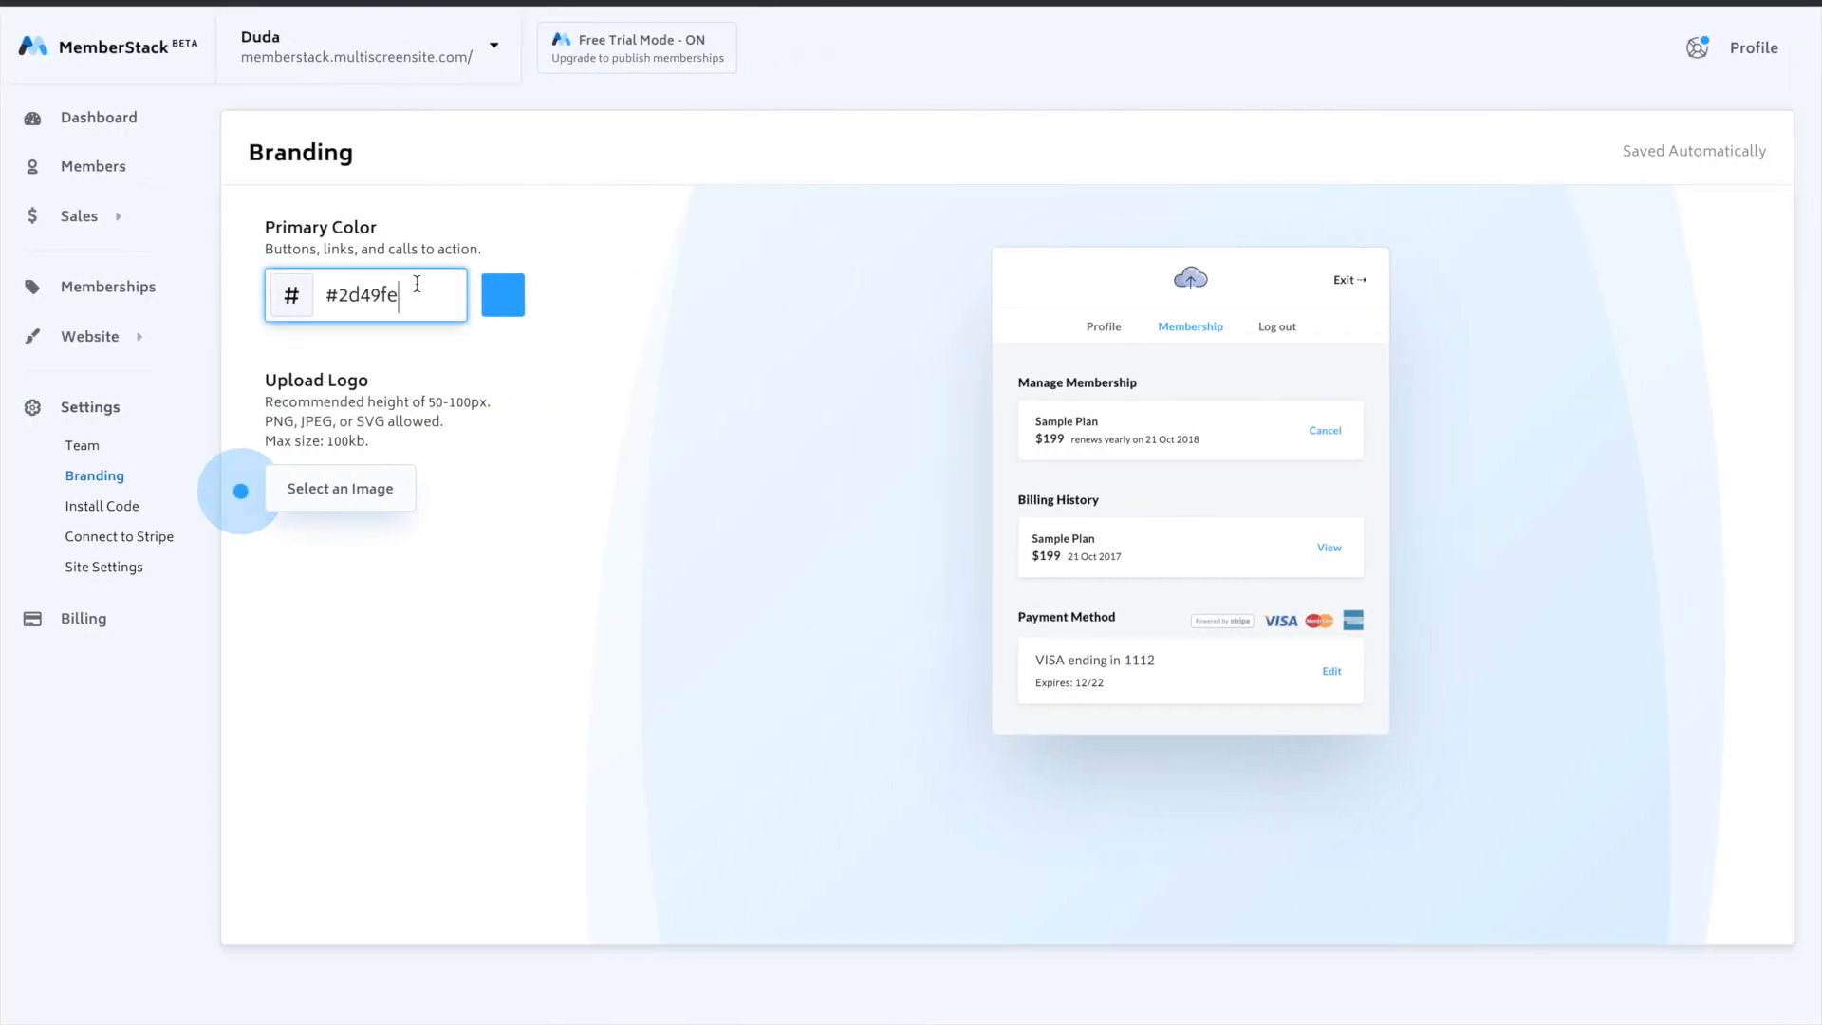
{"action": "left_click", "coordinate": [594, 398]}
- Upload Duda Demo Logo.svg from the Desktop as MemberStack's branding logo
{"action": "left_click", "coordinate": [367, 506]}
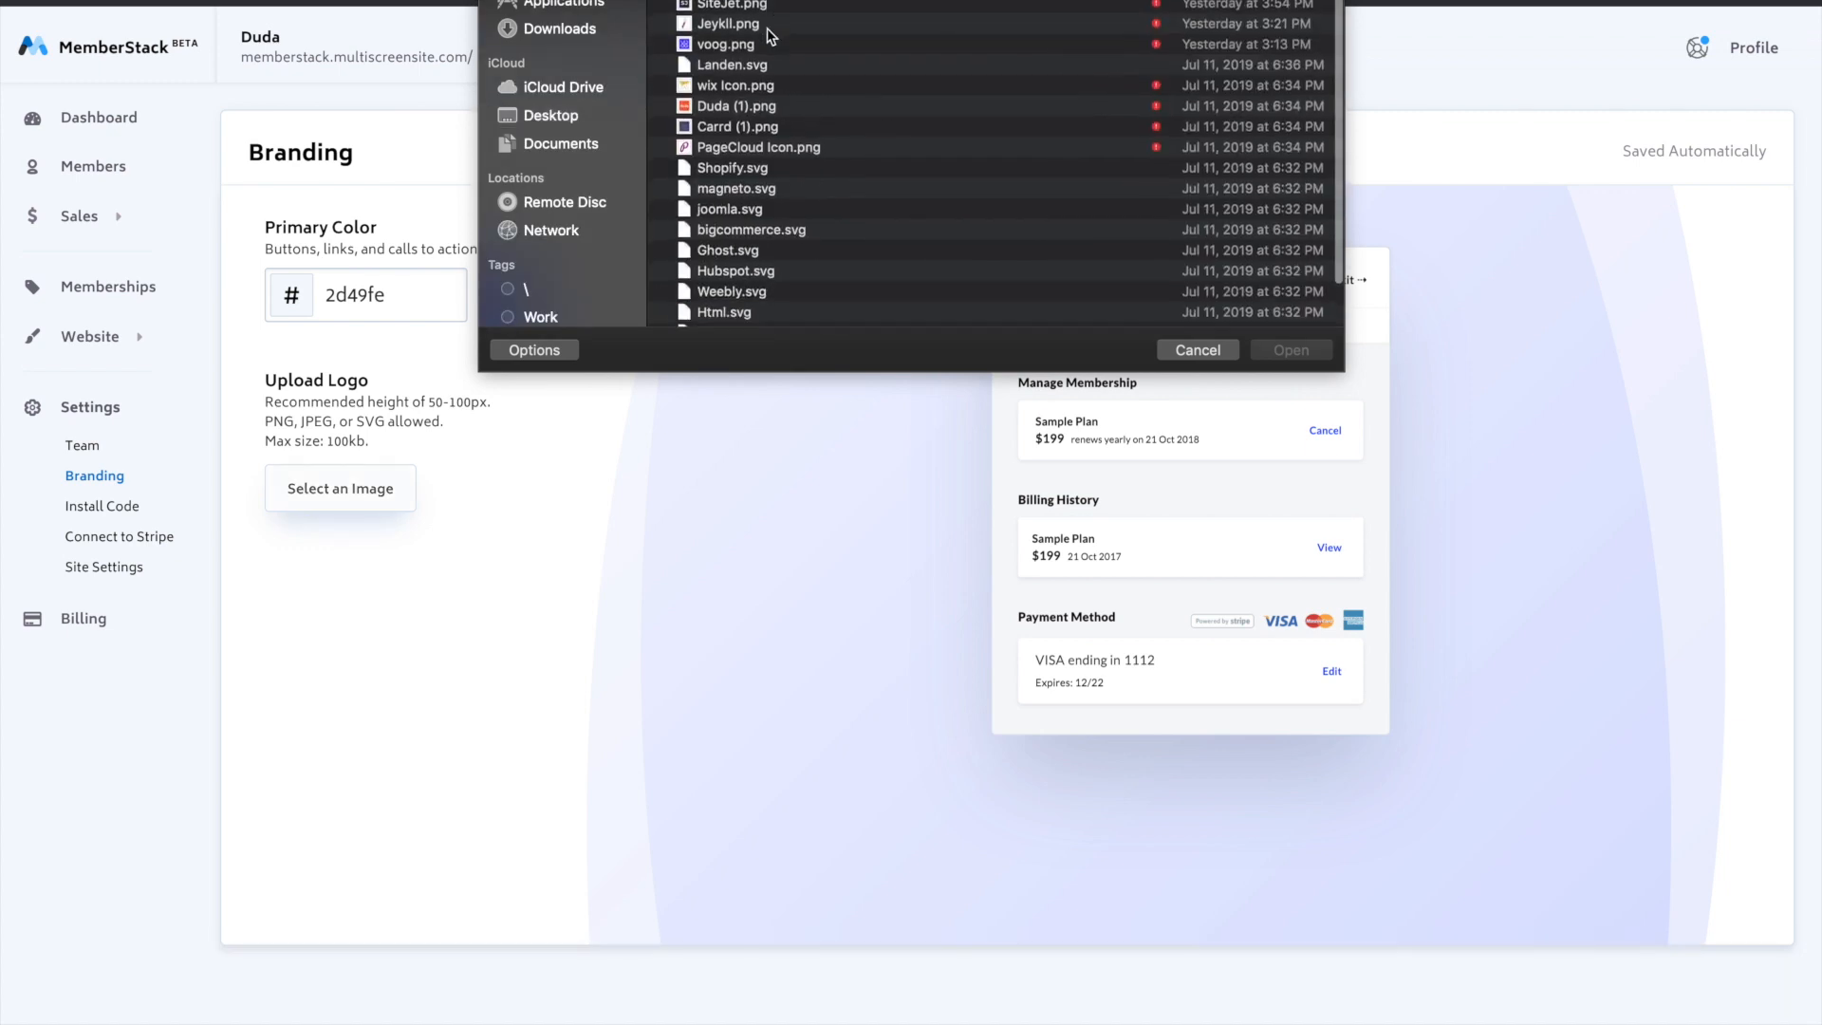
{"action": "left_click", "coordinate": [561, 115]}
{"action": "scroll", "coordinate": [899, 161], "scroll_direction": "up", "scroll_amount": 1}
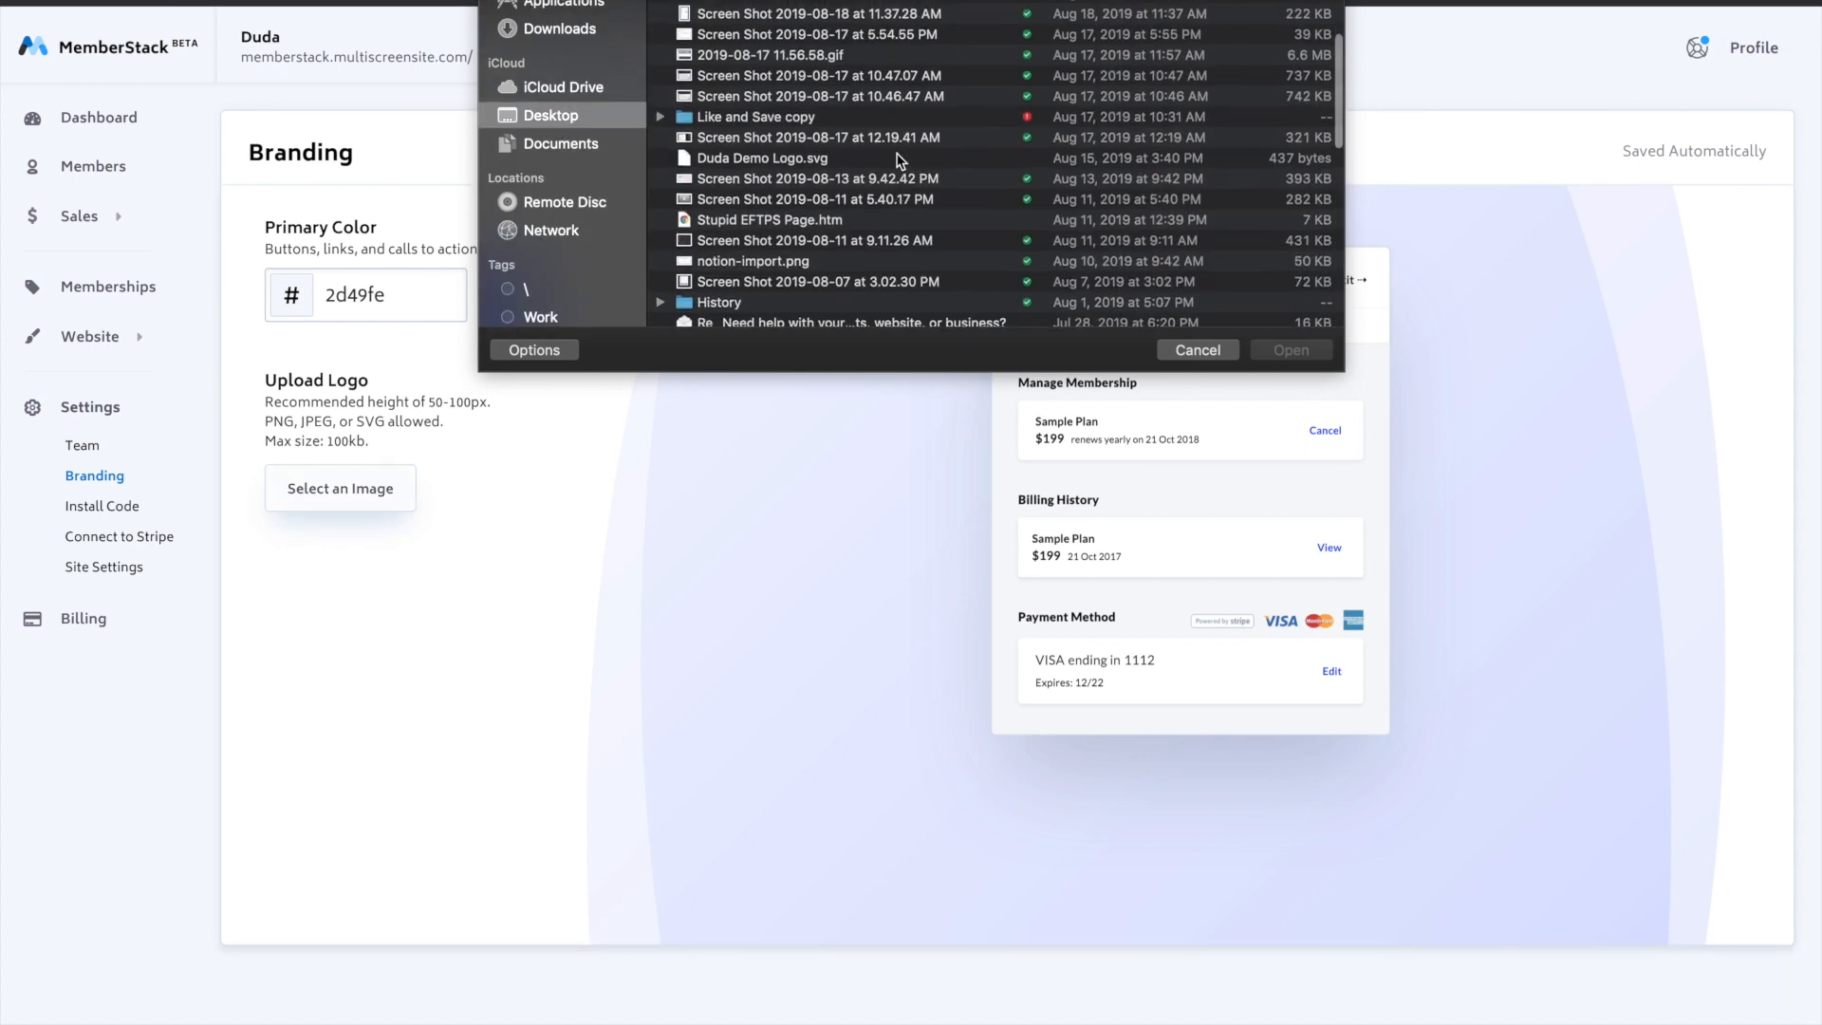
{"action": "left_click", "coordinate": [855, 158]}
{"action": "left_click", "coordinate": [1289, 352]}
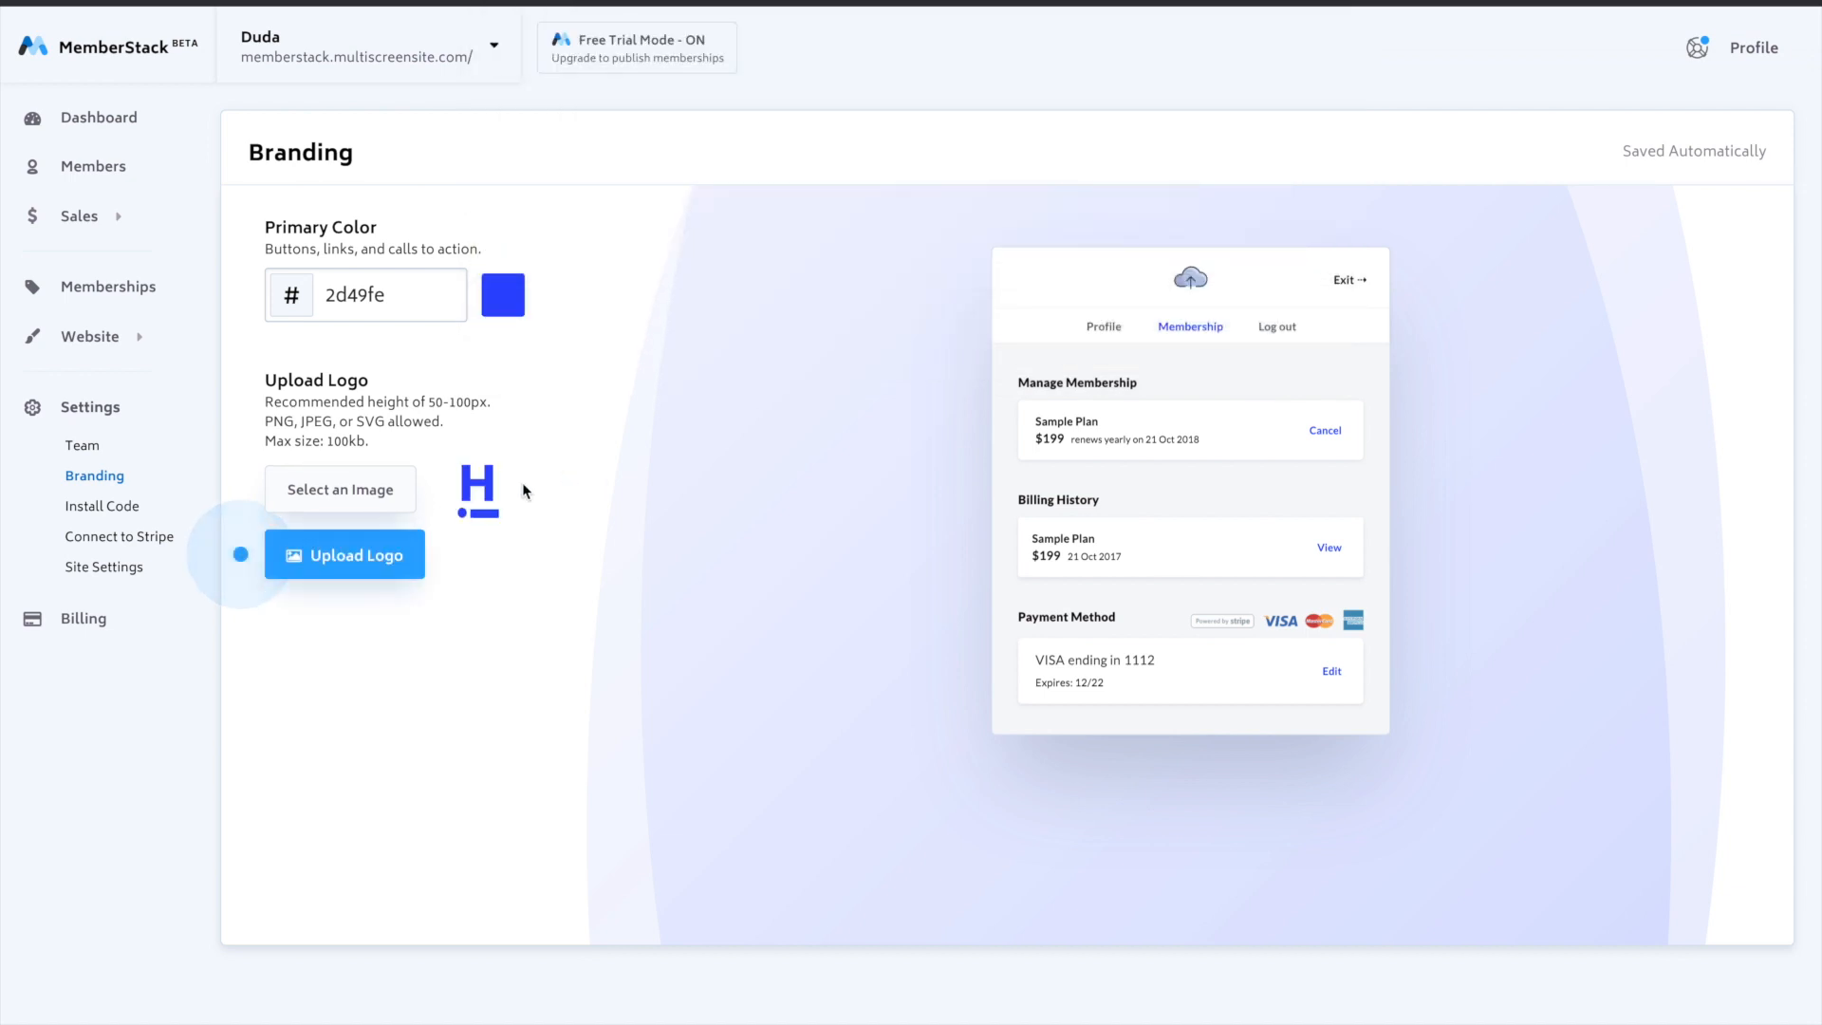
{"action": "left_click", "coordinate": [367, 564]}
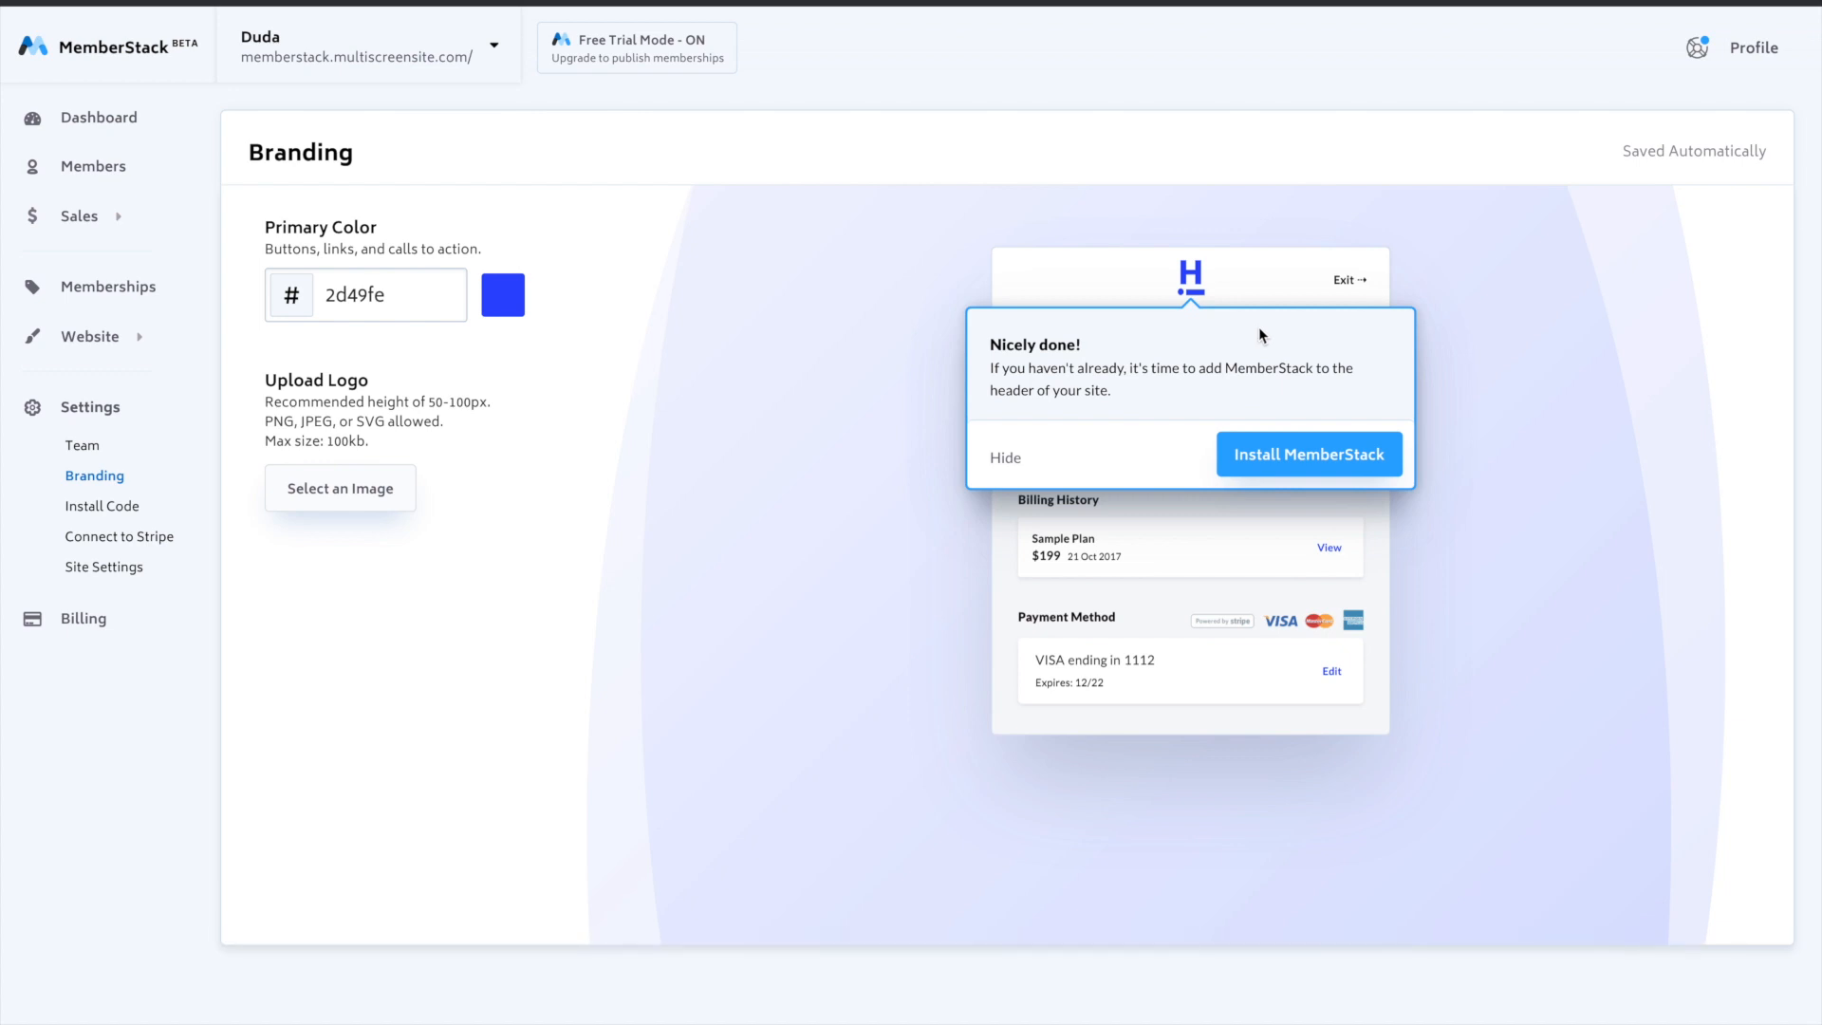
- Continue the tour to Install Code, copy the MemberStack website header code and switch to the Duda editor
{"action": "left_click", "coordinate": [1328, 450]}
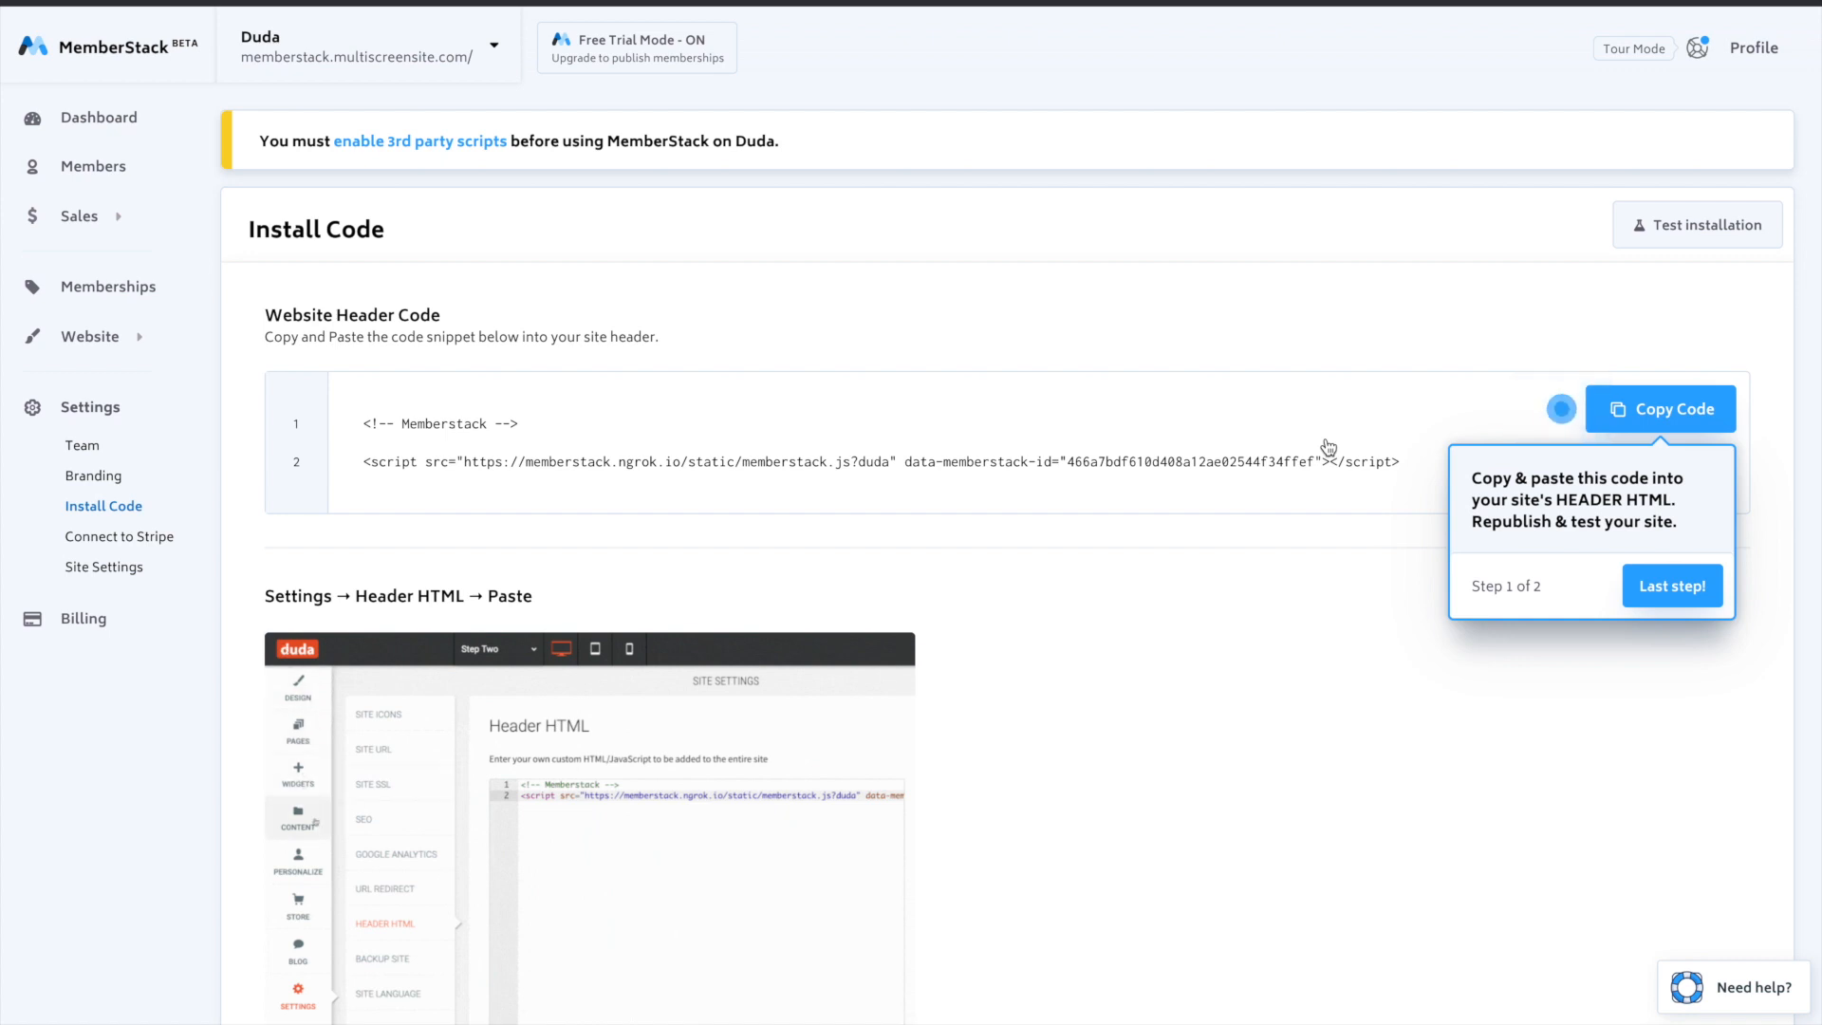
{"action": "left_click", "coordinate": [1678, 444]}
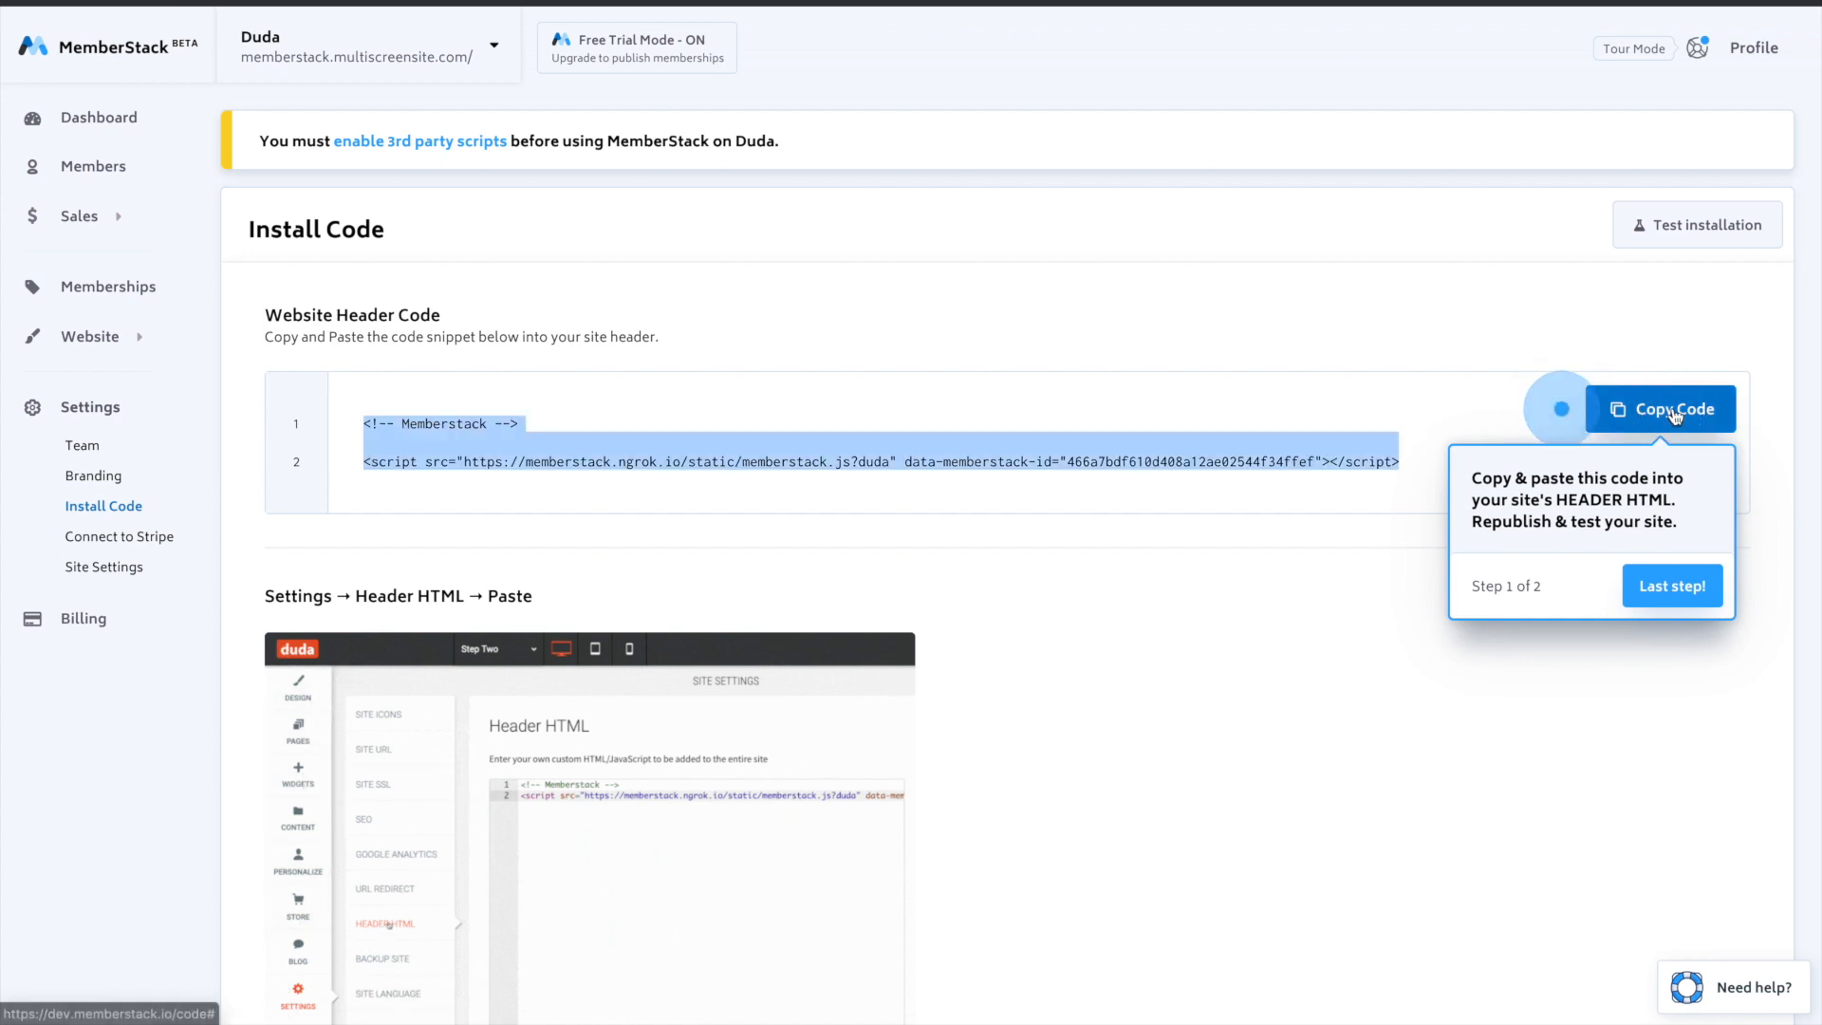
{"action": "key", "text": "ctrl+Left"}
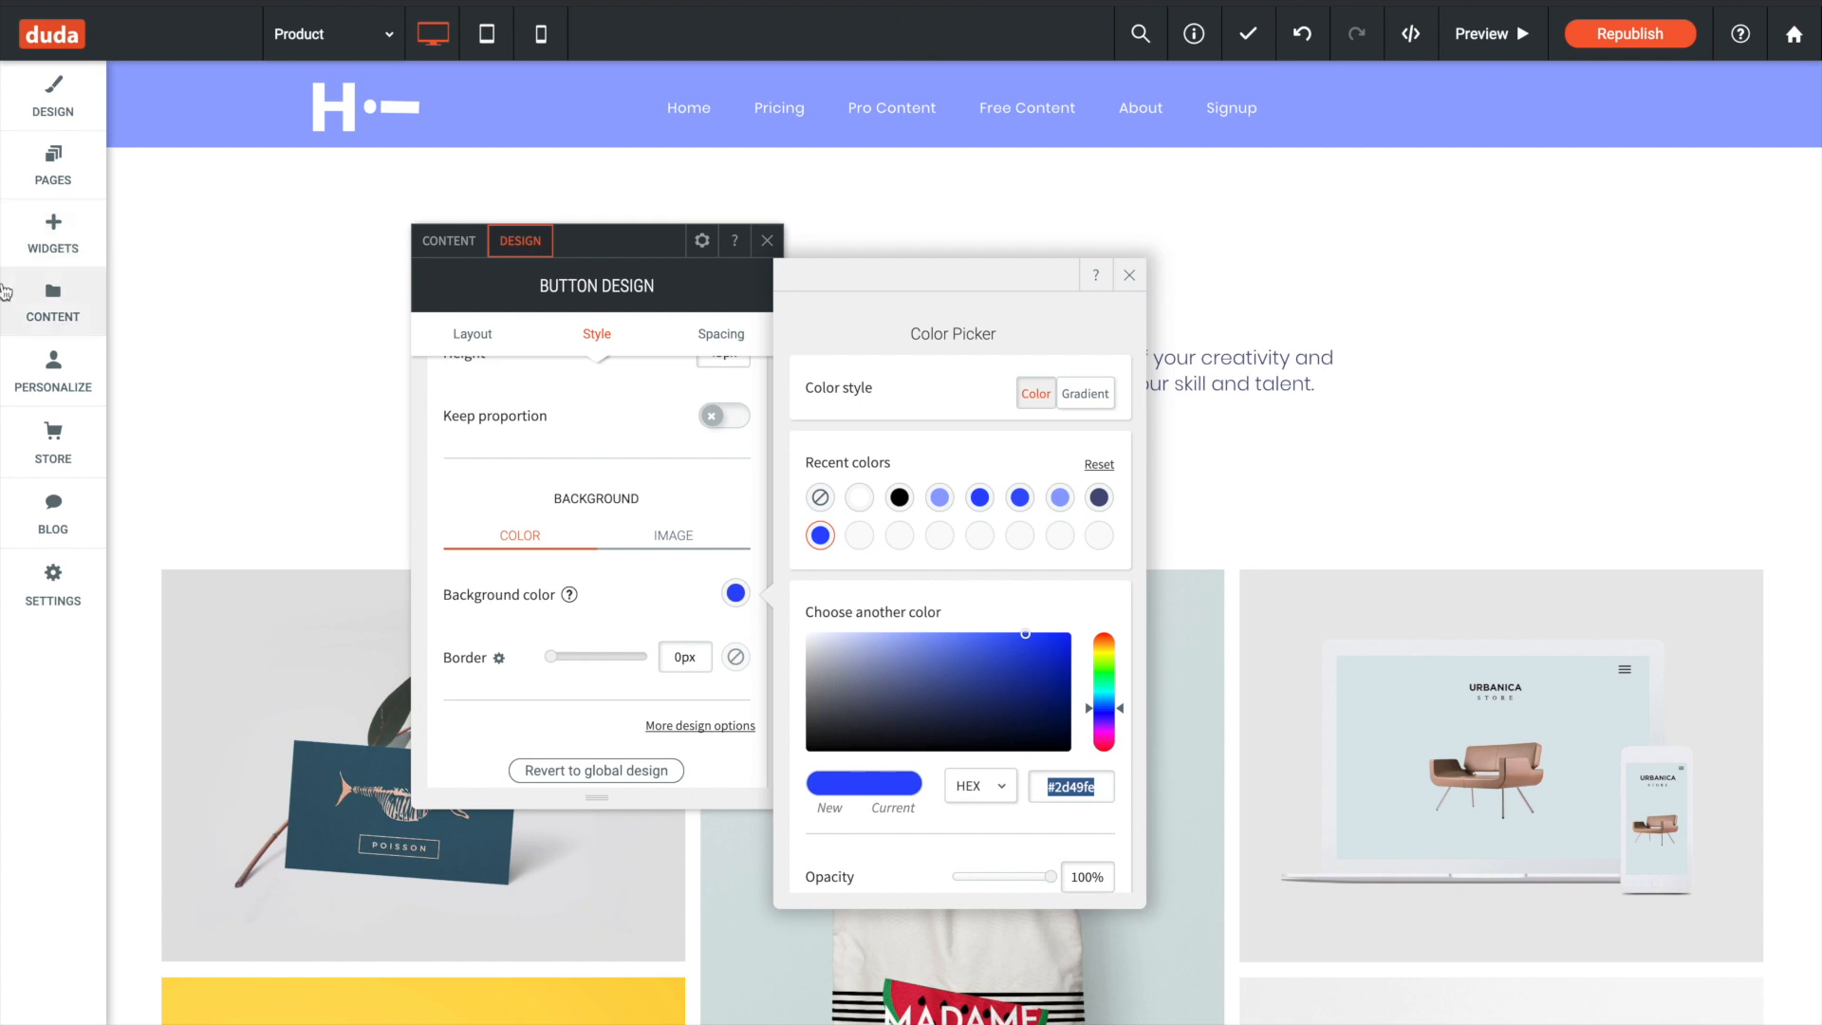
- Paste the MemberStack code into the site's Header HTML, save it, close Site Settings and return to MemberStack
{"action": "left_click", "coordinate": [53, 573]}
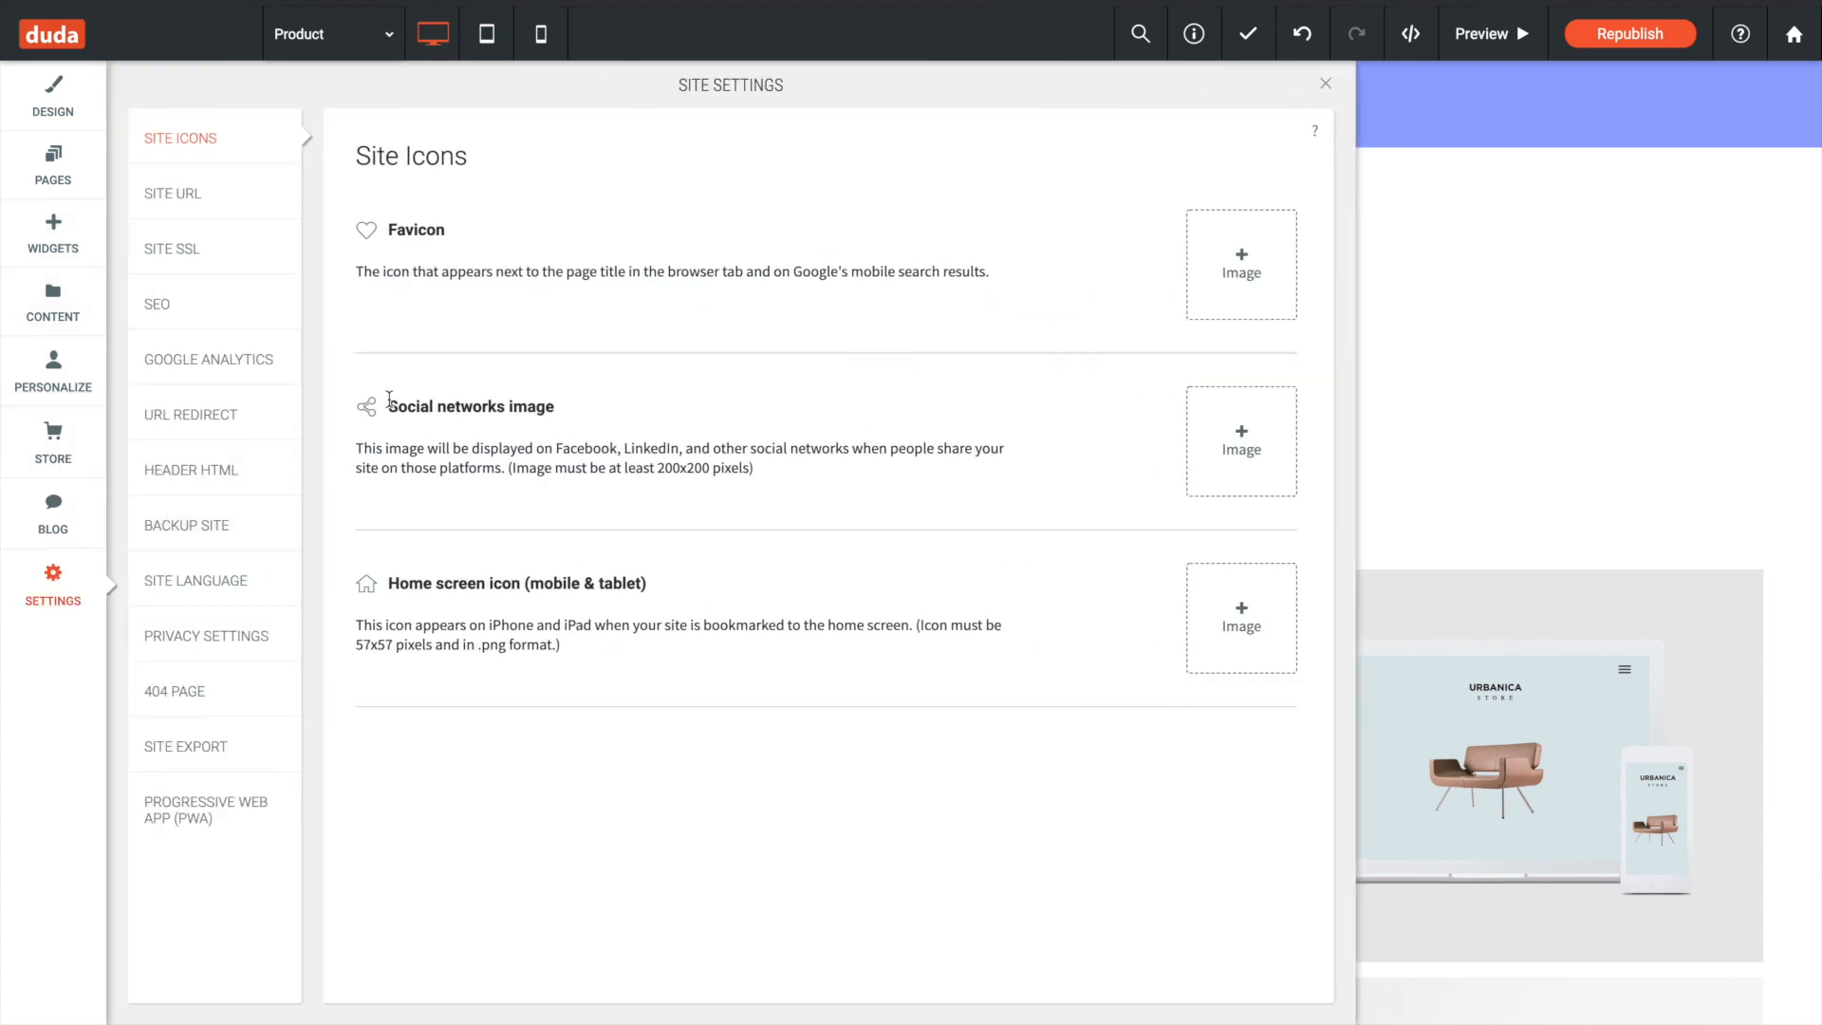
{"action": "left_click", "coordinate": [212, 471]}
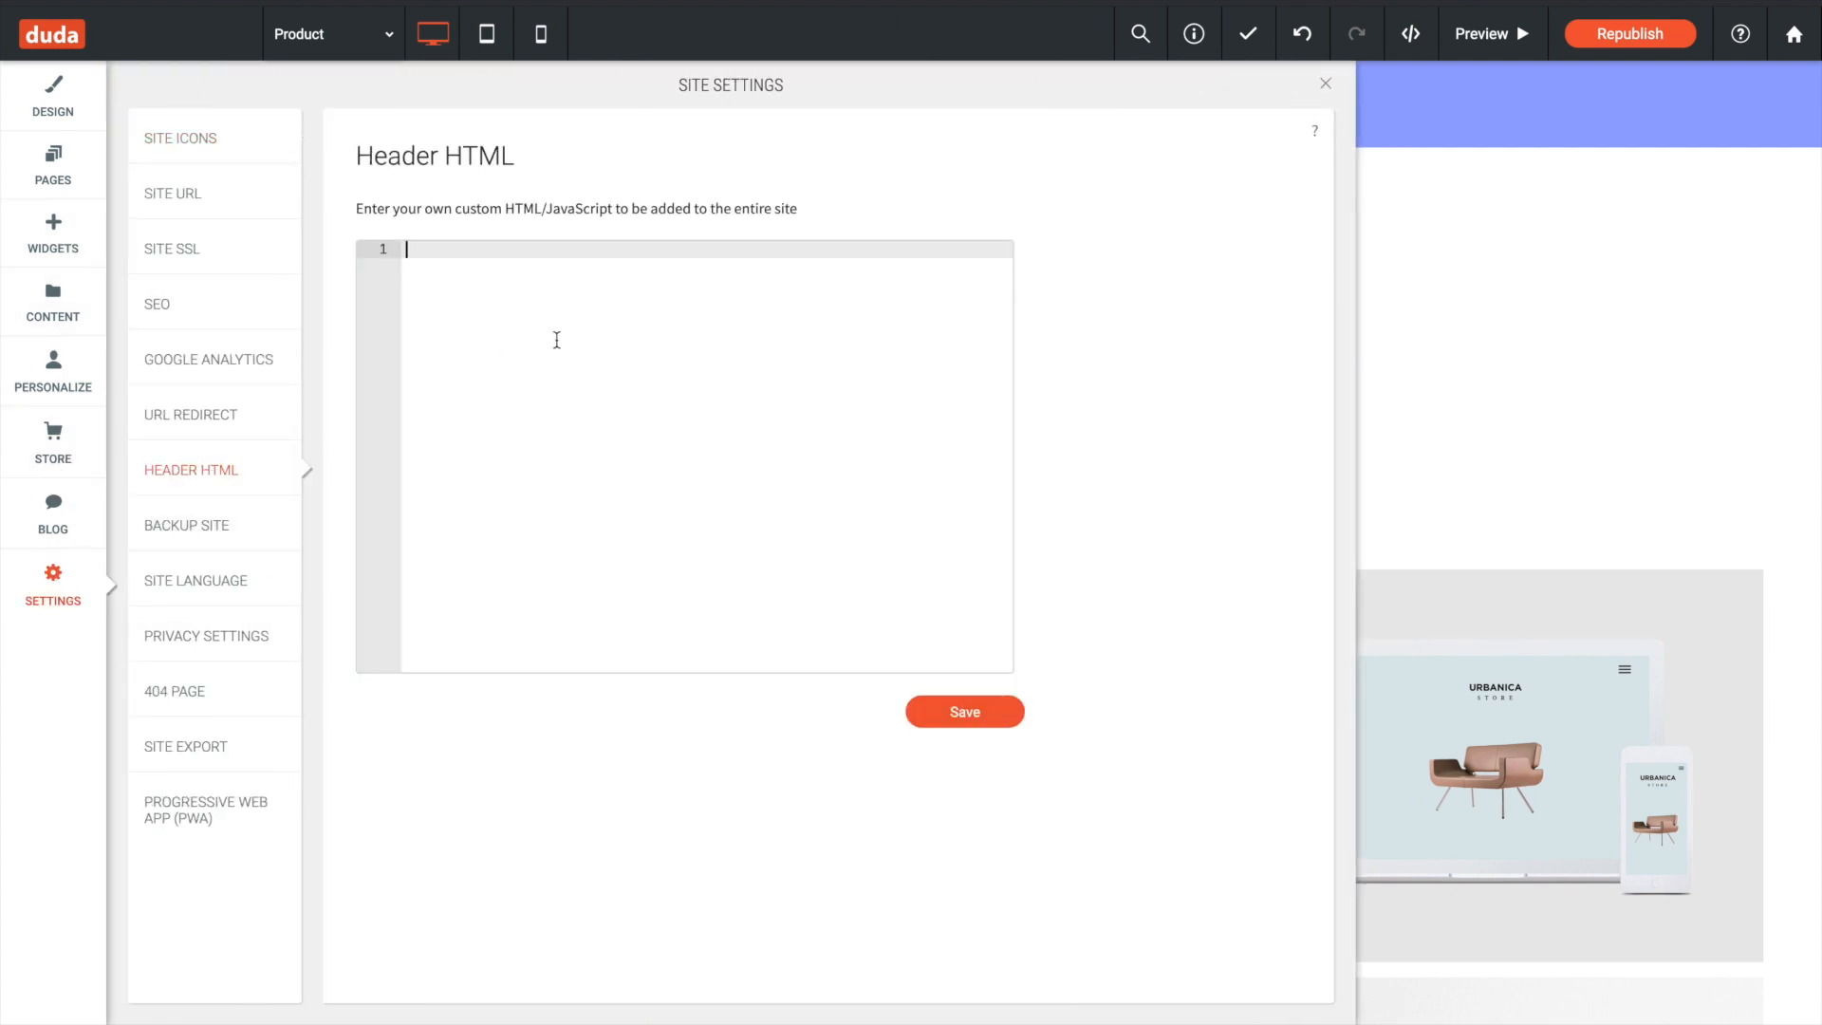
{"action": "key", "text": "ctrl+v"}
{"action": "left_click", "coordinate": [977, 712]}
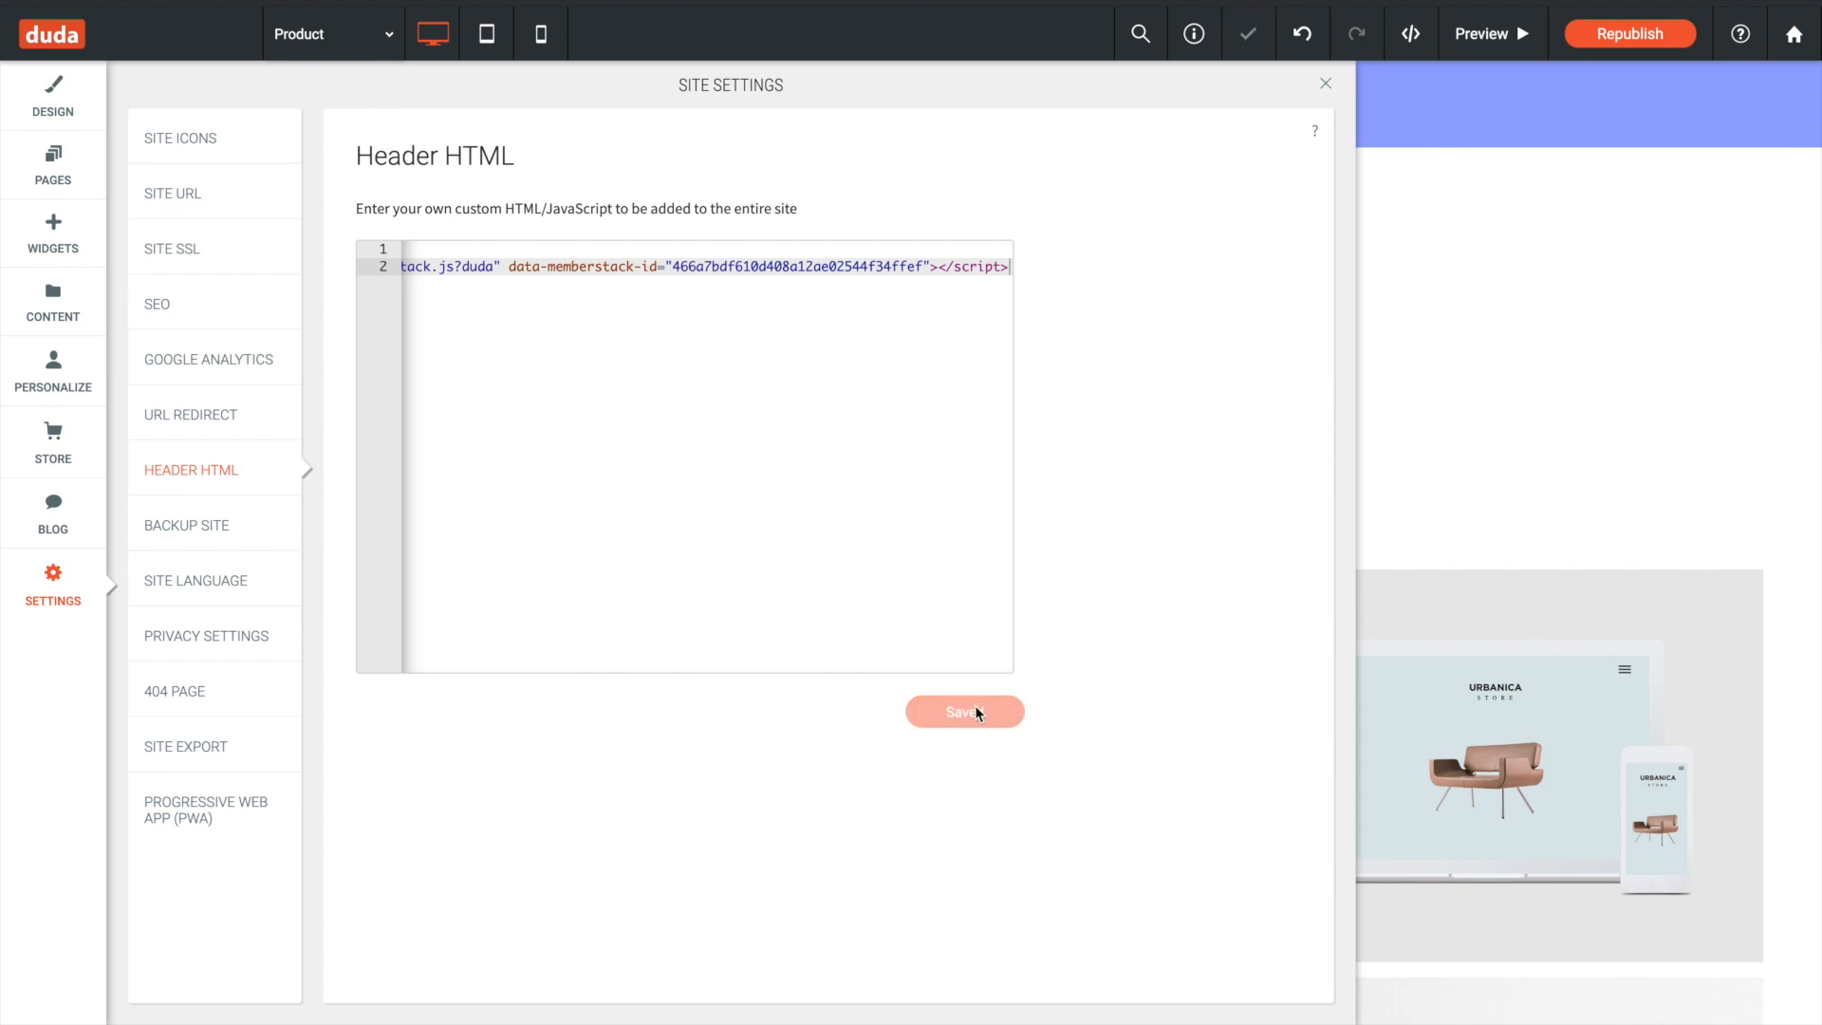
{"action": "left_click", "coordinate": [1323, 84]}
{"action": "key", "text": "ctrl+Right"}
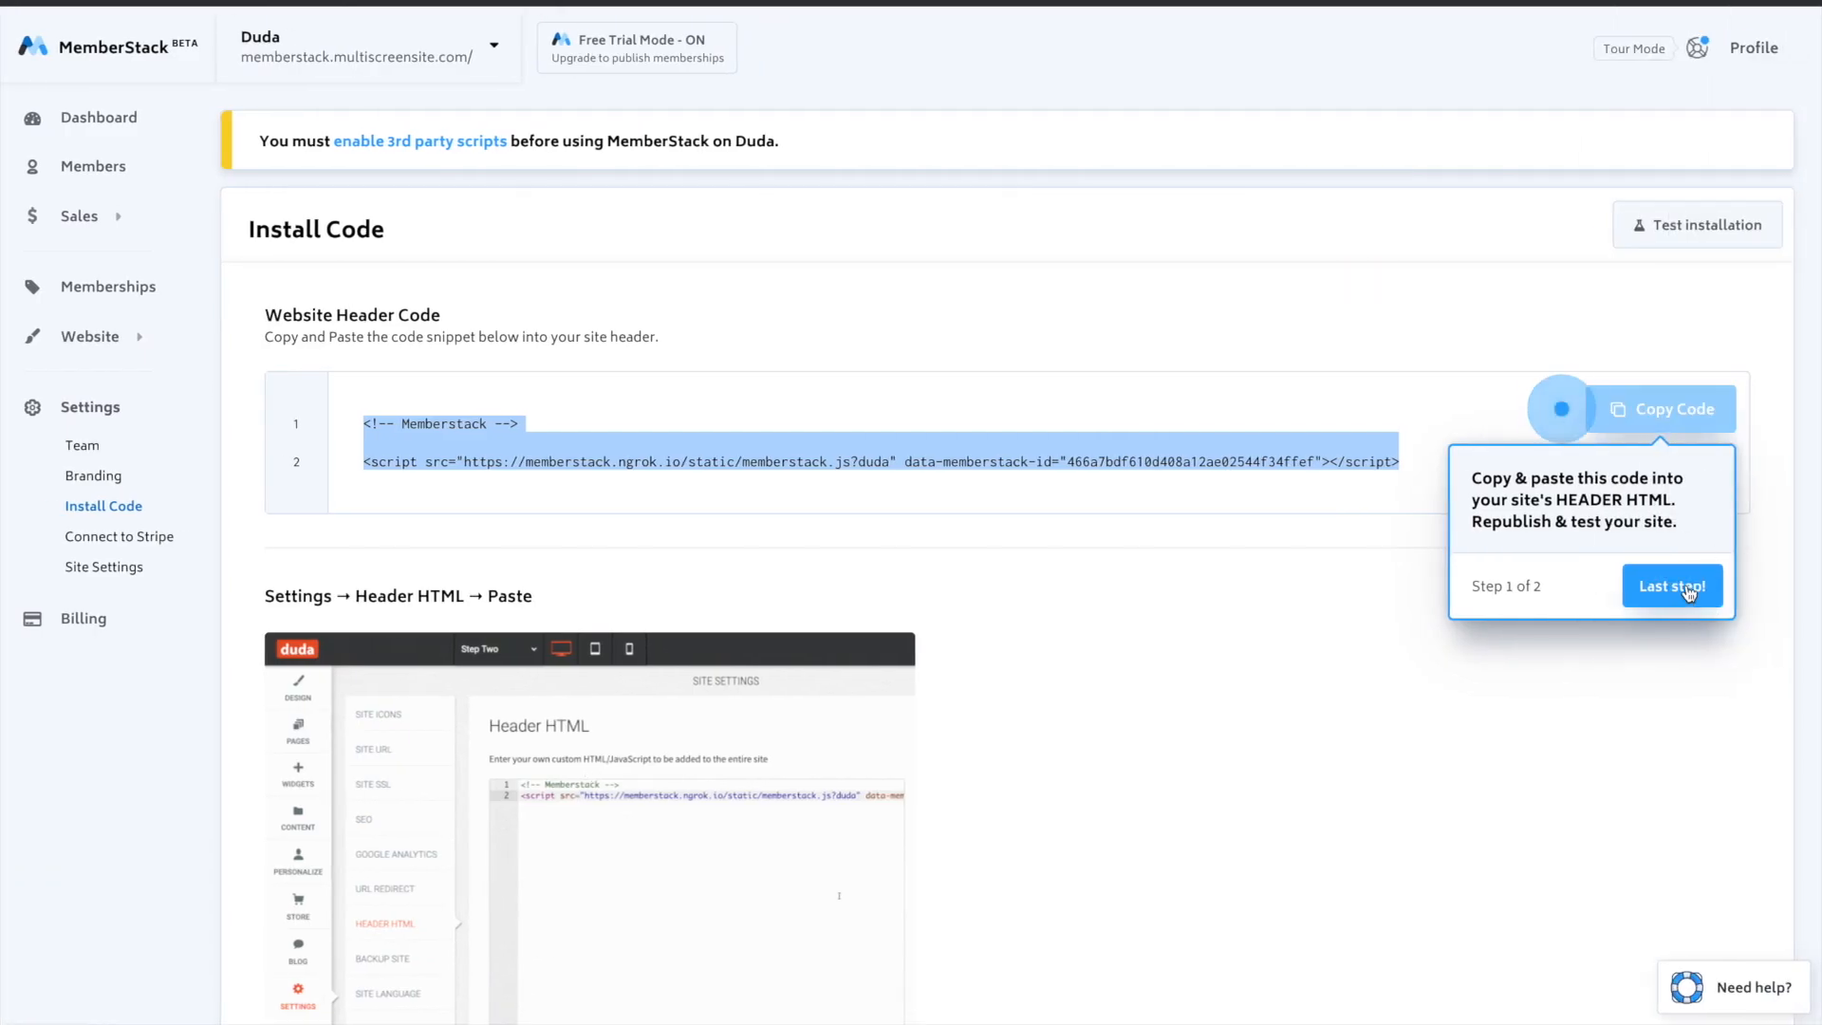
- Advance MemberStack's install tour, follow the link to enable third-party scripts, and open the header navigation's design settings in the Duda editor
{"action": "left_click", "coordinate": [1670, 584]}
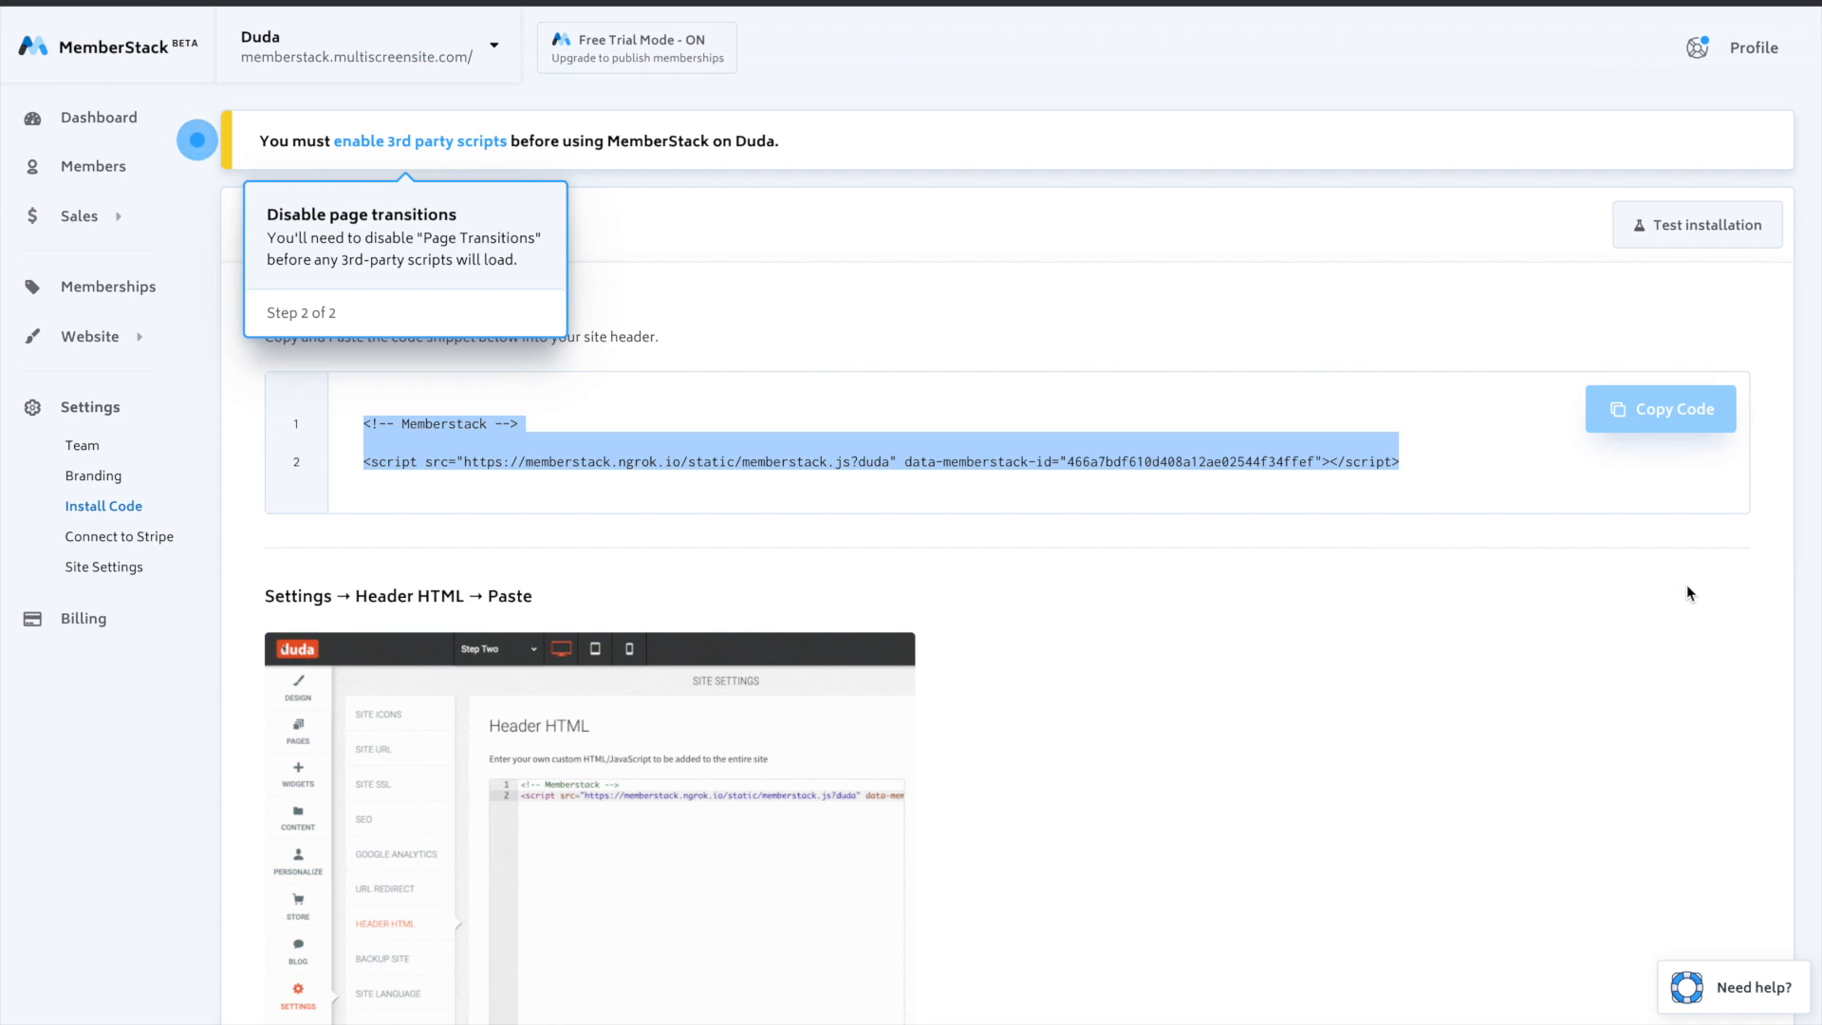
{"action": "left_click", "coordinate": [403, 144]}
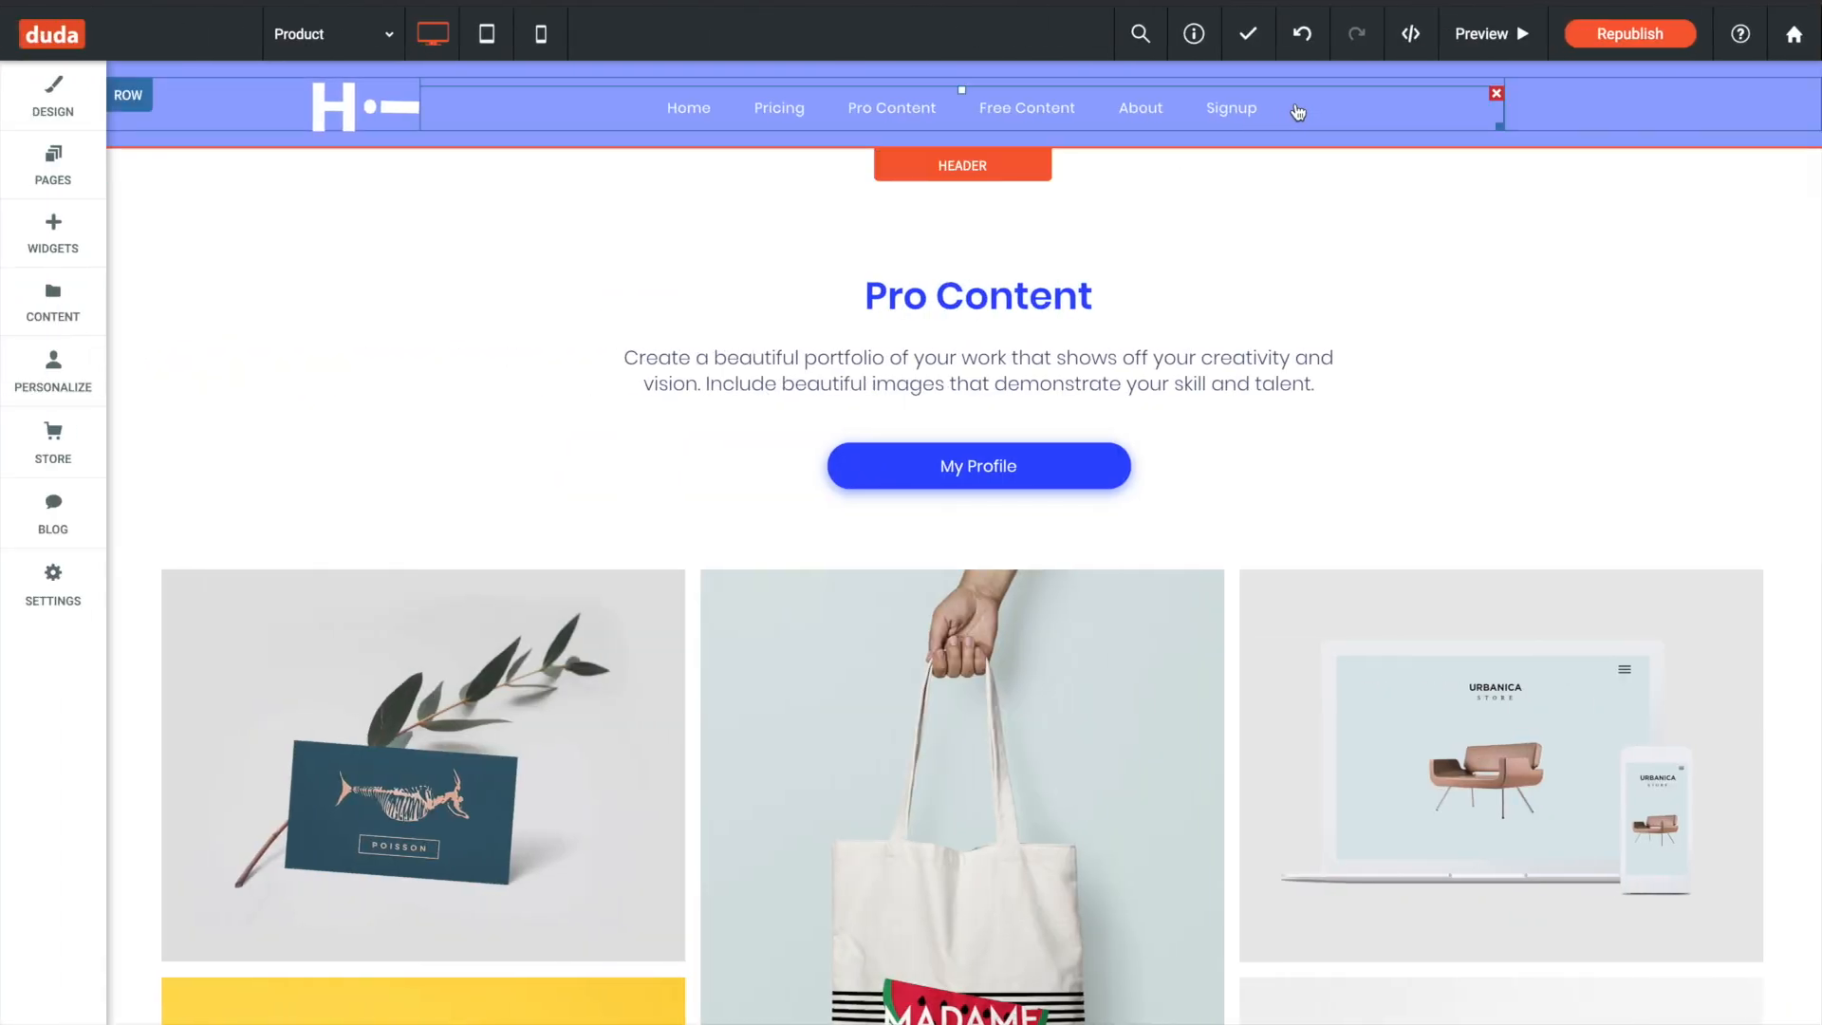
{"action": "left_click", "coordinate": [1297, 112]}
{"action": "left_click", "coordinate": [258, 199]}
{"action": "left_click", "coordinate": [635, 185]}
{"action": "left_click_drag", "start_coordinate": [370, 199], "coordinate": [999, 197]}
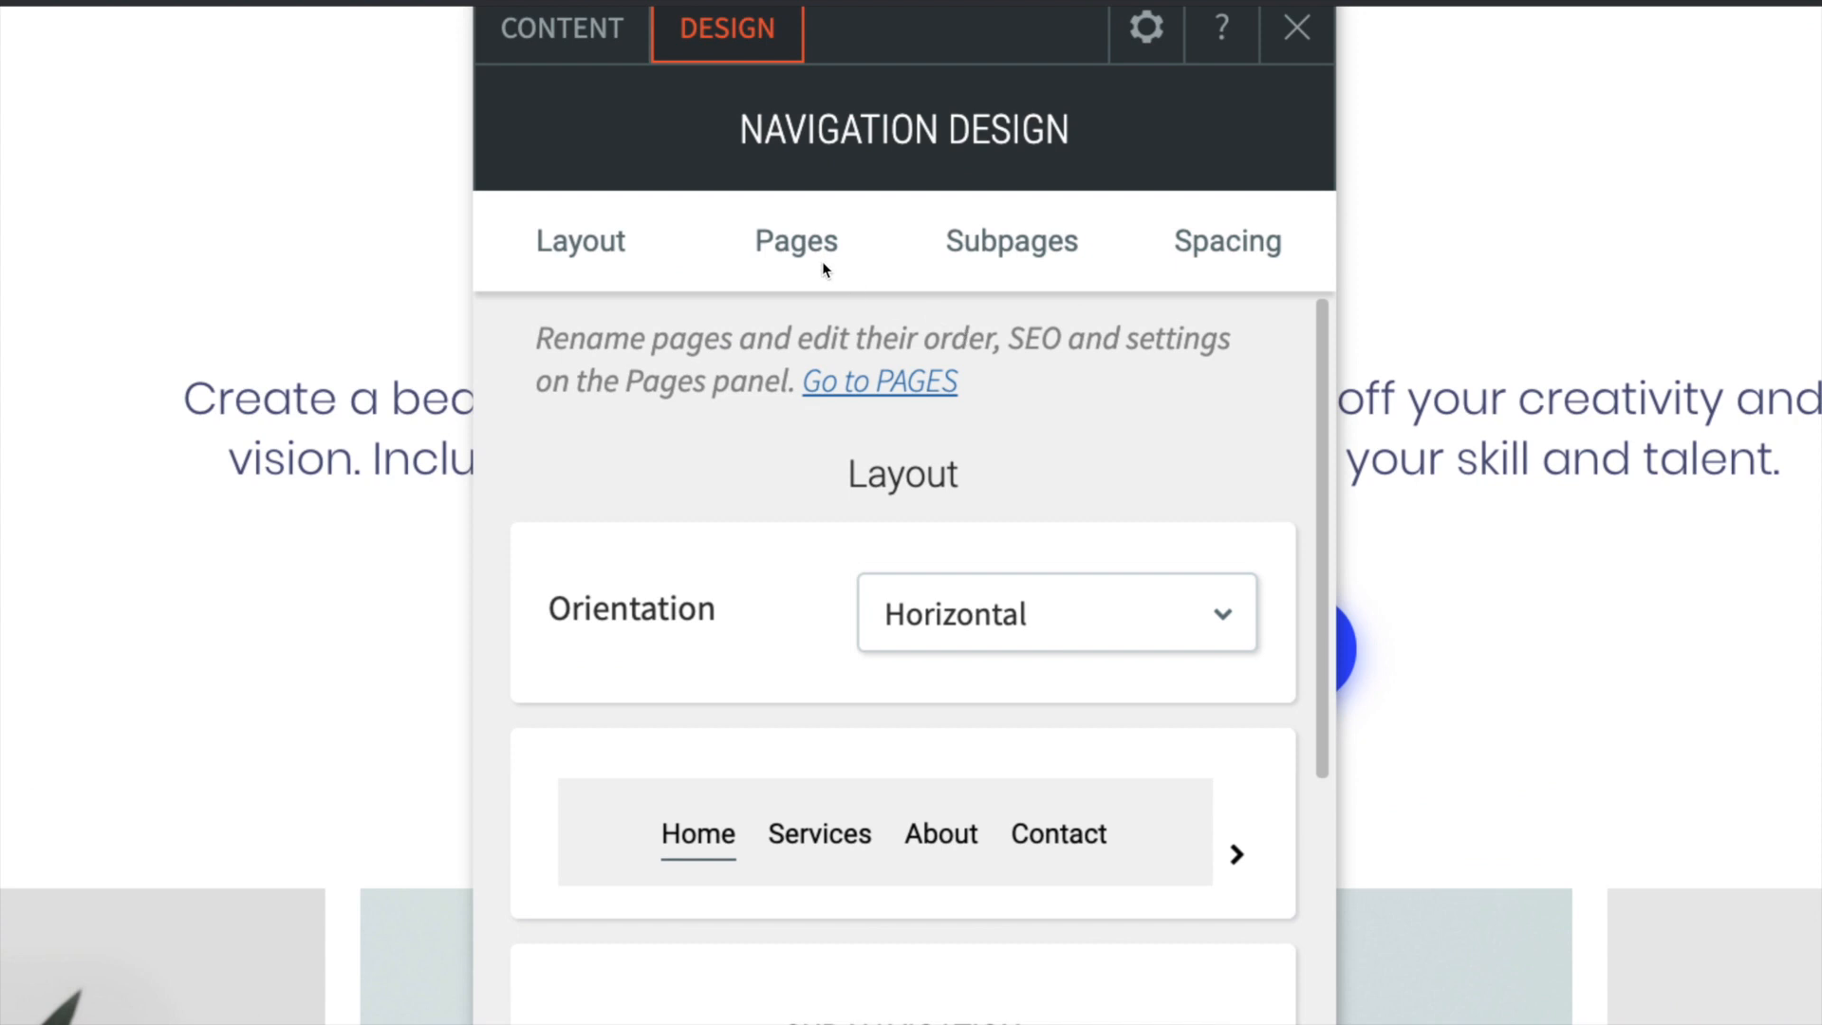
- Expand the full design options for all navigation pages and make sure Quick navigation is switched off
{"action": "left_click", "coordinate": [818, 263]}
{"action": "scroll", "coordinate": [1018, 460], "scroll_direction": "down", "scroll_amount": 3}
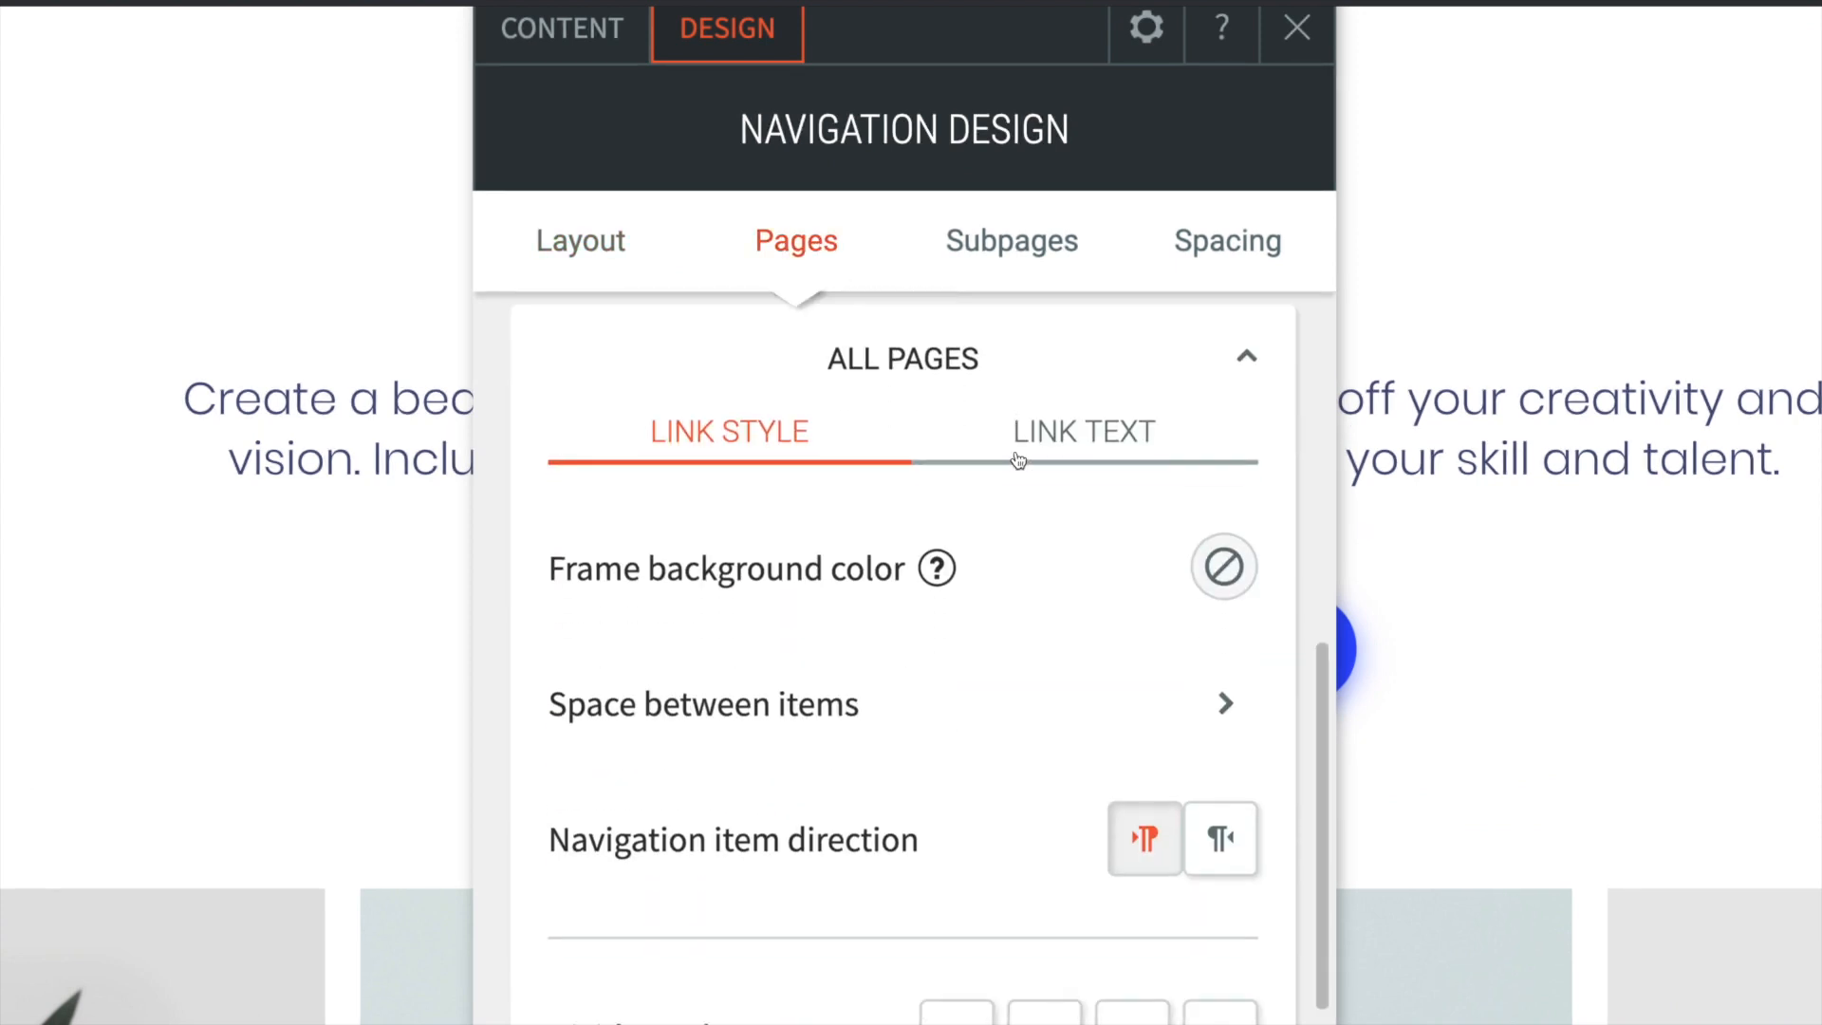
{"action": "scroll", "coordinate": [1016, 459], "scroll_direction": "down", "scroll_amount": 4}
{"action": "left_click", "coordinate": [1108, 750]}
{"action": "scroll", "coordinate": [1192, 566], "scroll_direction": "down", "scroll_amount": 5}
{"action": "scroll", "coordinate": [1168, 427], "scroll_direction": "up", "scroll_amount": 3}
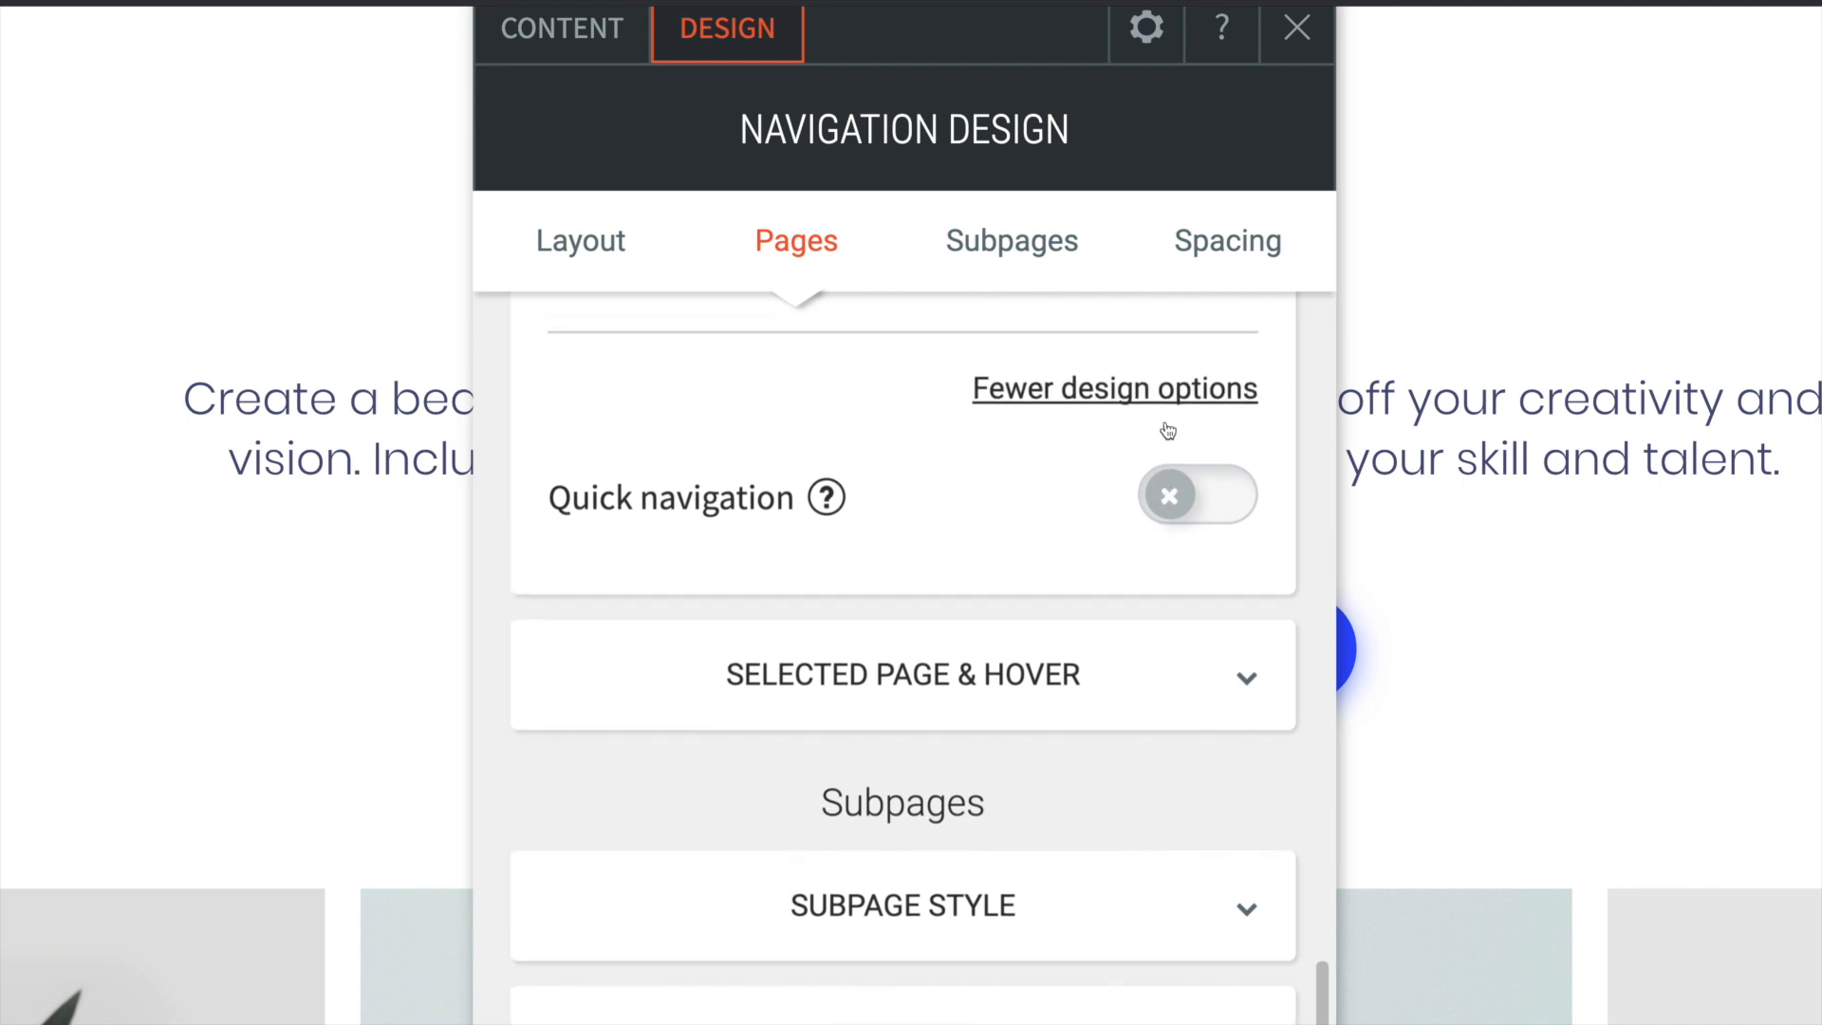
{"action": "left_click", "coordinate": [1181, 560]}
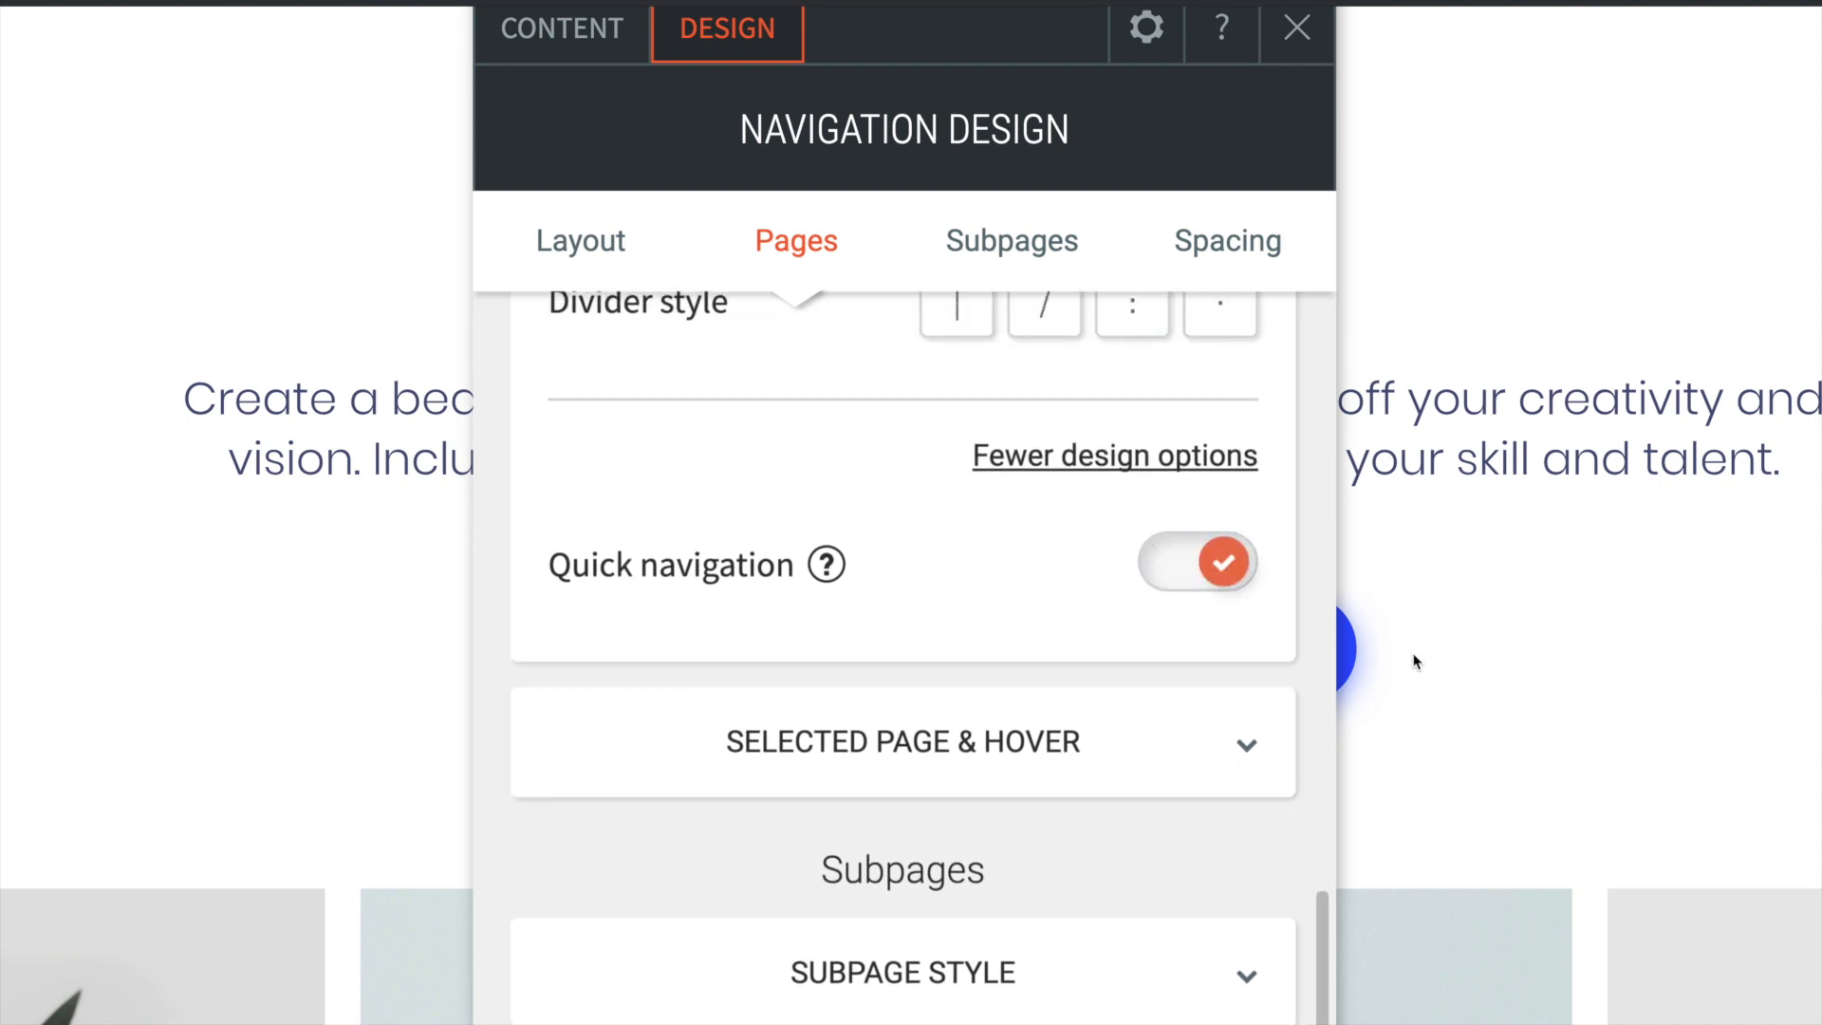
{"action": "left_click", "coordinate": [1223, 577]}
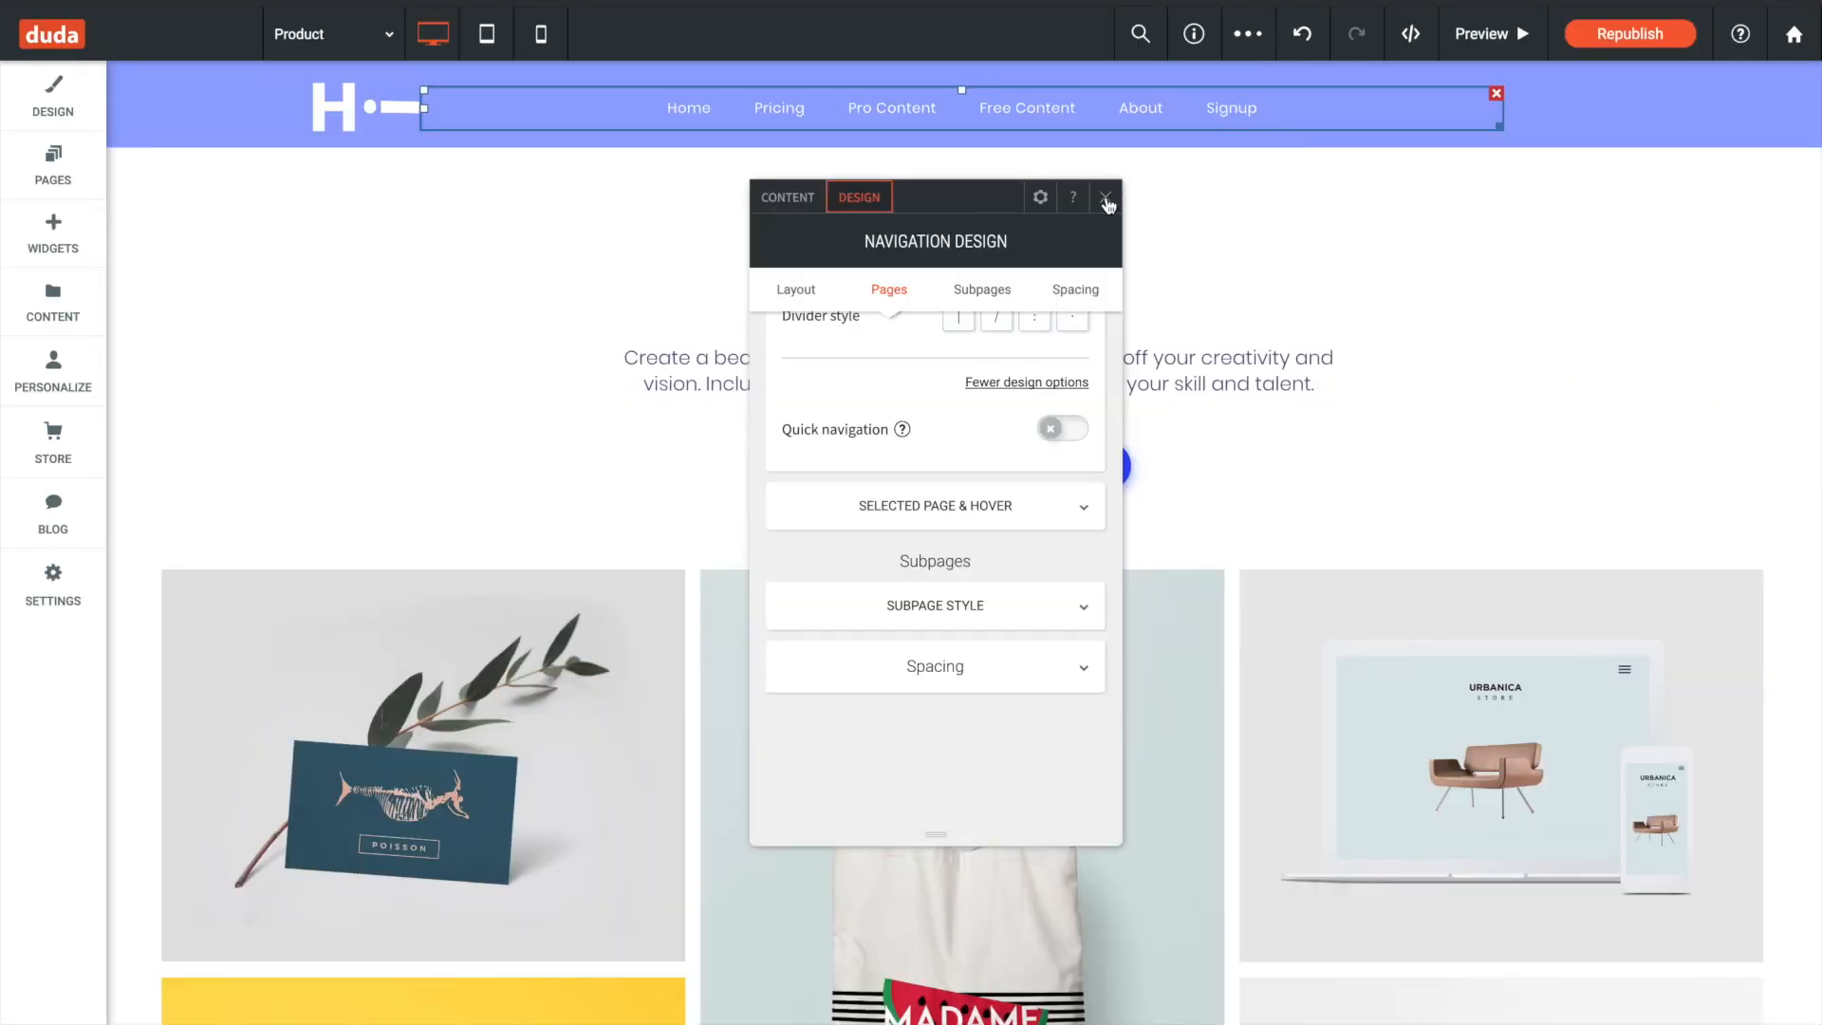
- Close the navigation design settings, republish the site, dismiss the publish dialog and switch to the live site
{"action": "left_click", "coordinate": [1296, 28]}
{"action": "left_click", "coordinate": [1680, 42]}
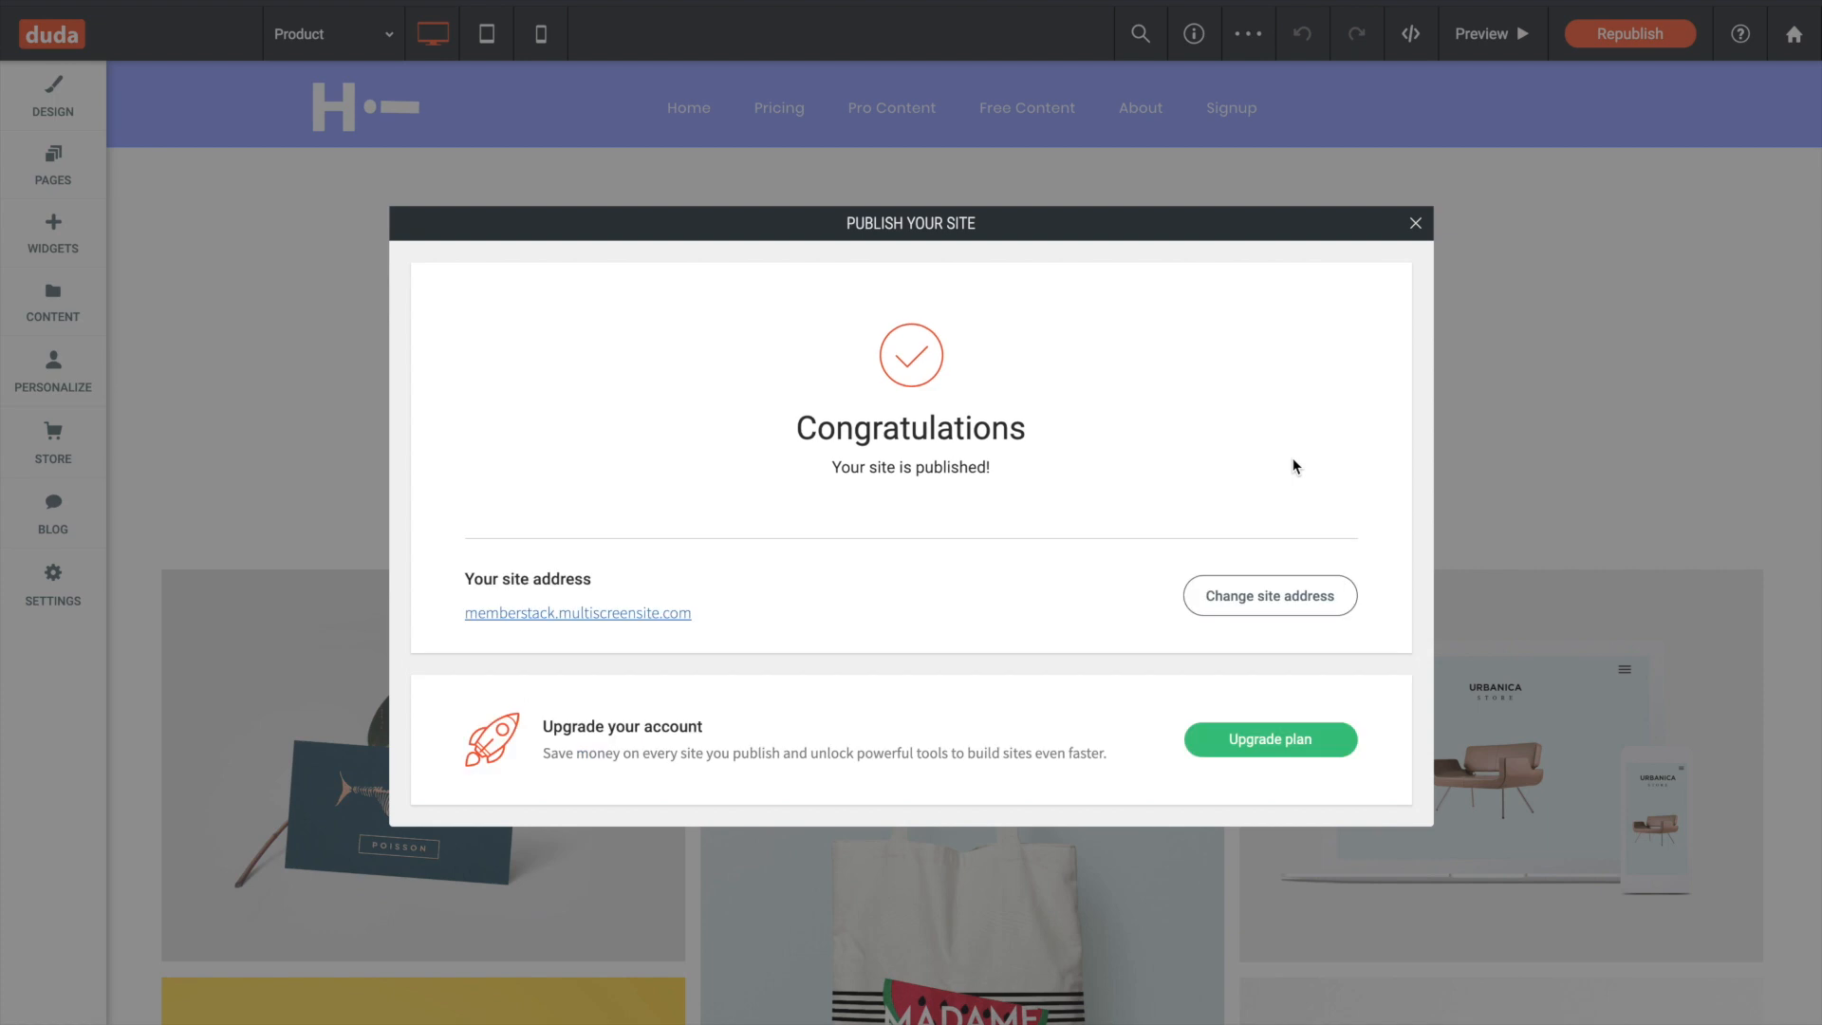
{"action": "left_click", "coordinate": [1415, 224]}
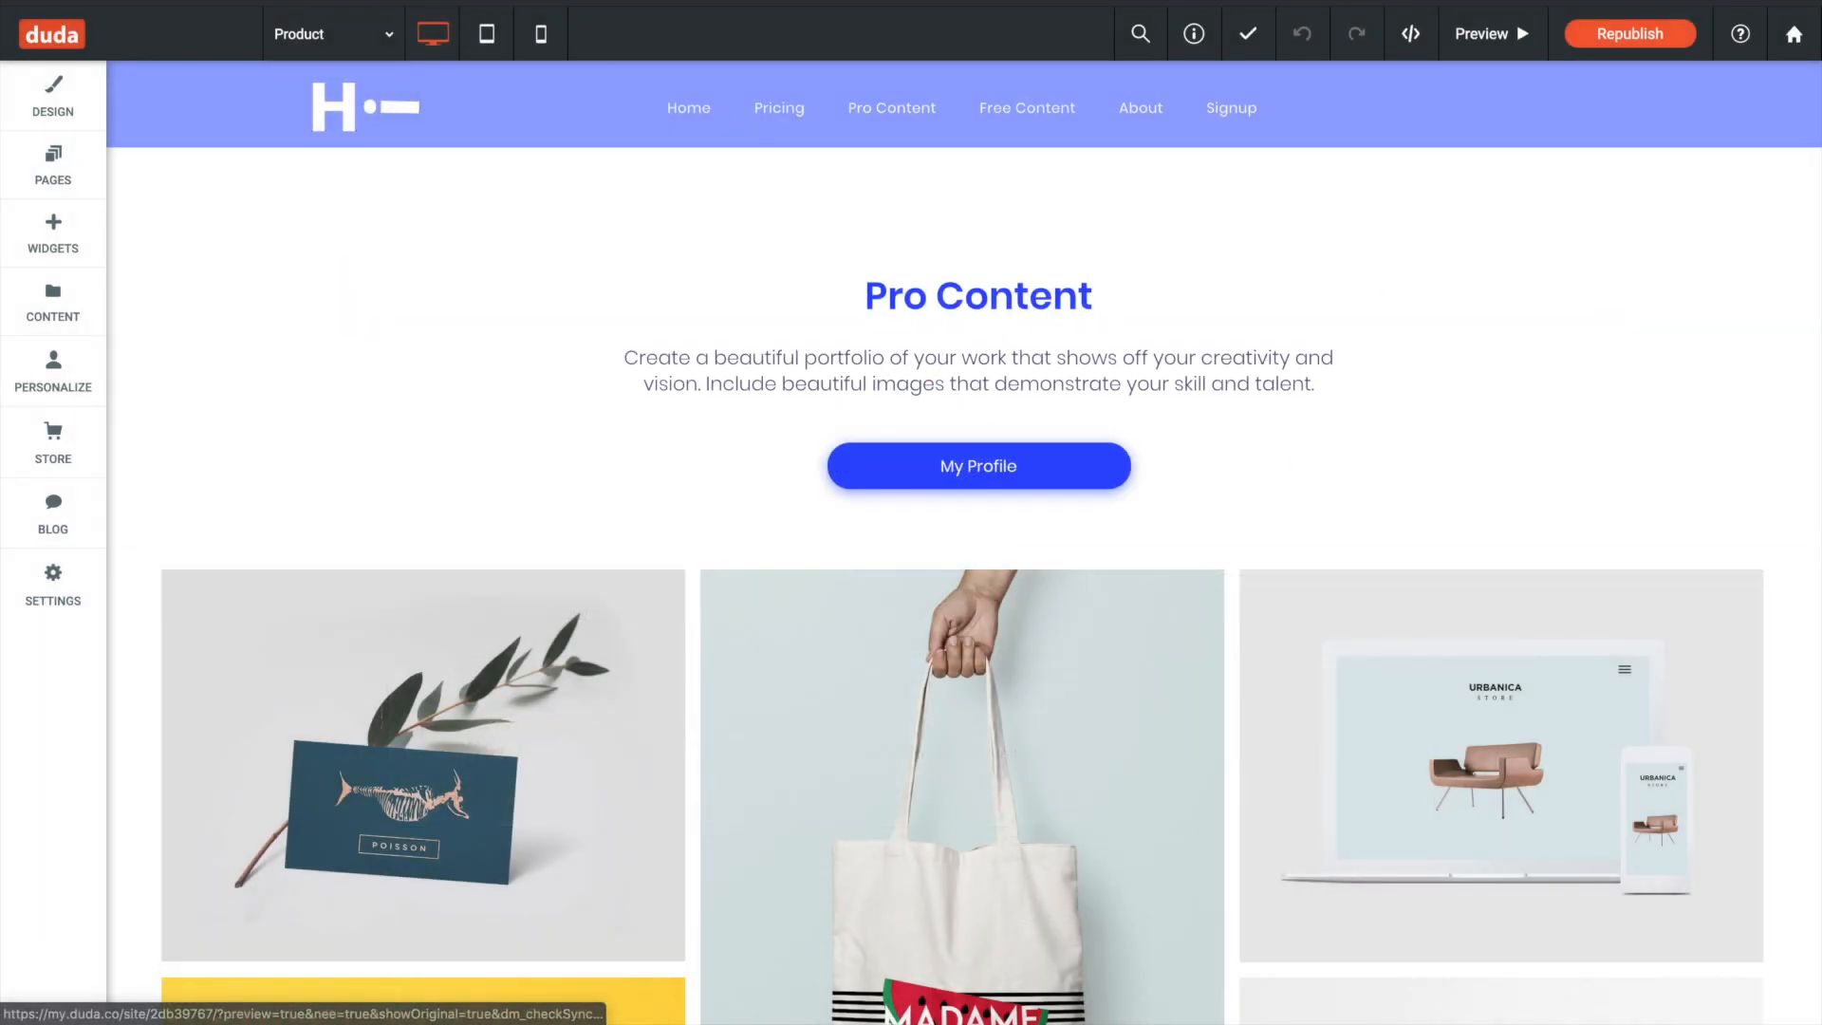
{"action": "left_click", "coordinate": [107, 3]}
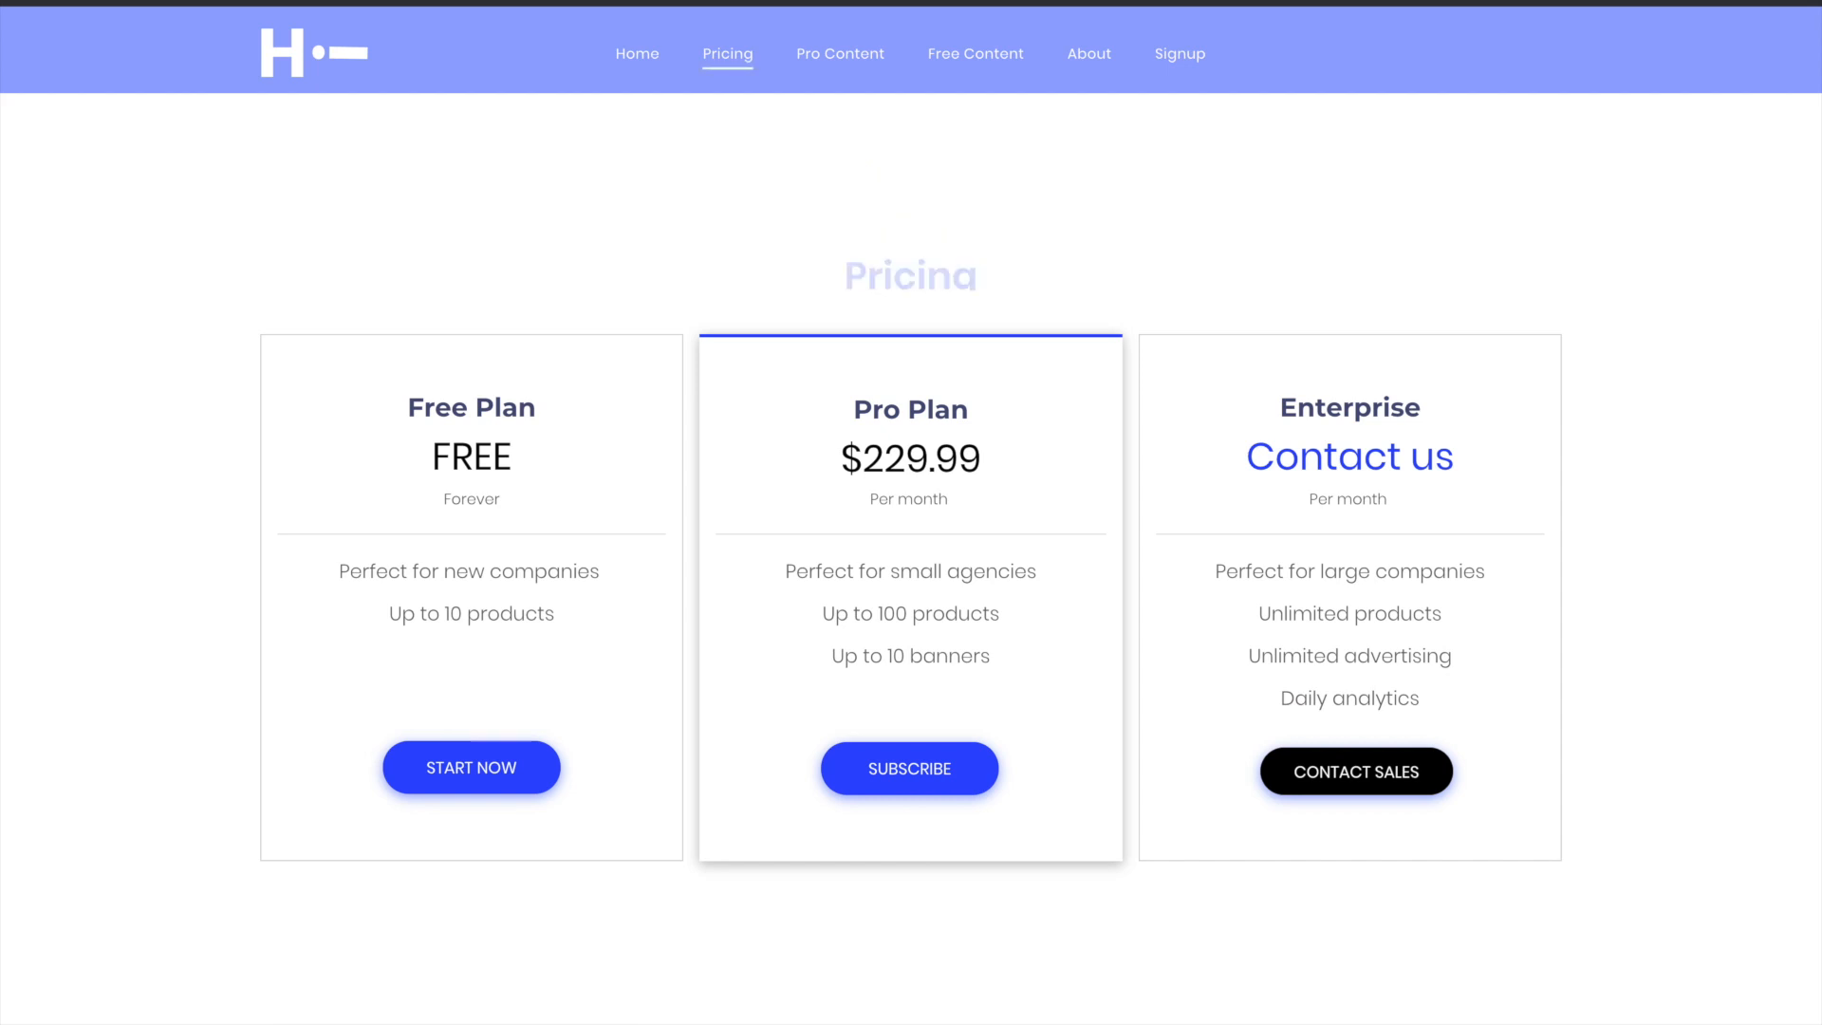
- Go to the live site's home page, start creating an account and subscribe to the Pro Plan
{"action": "left_click", "coordinate": [647, 49]}
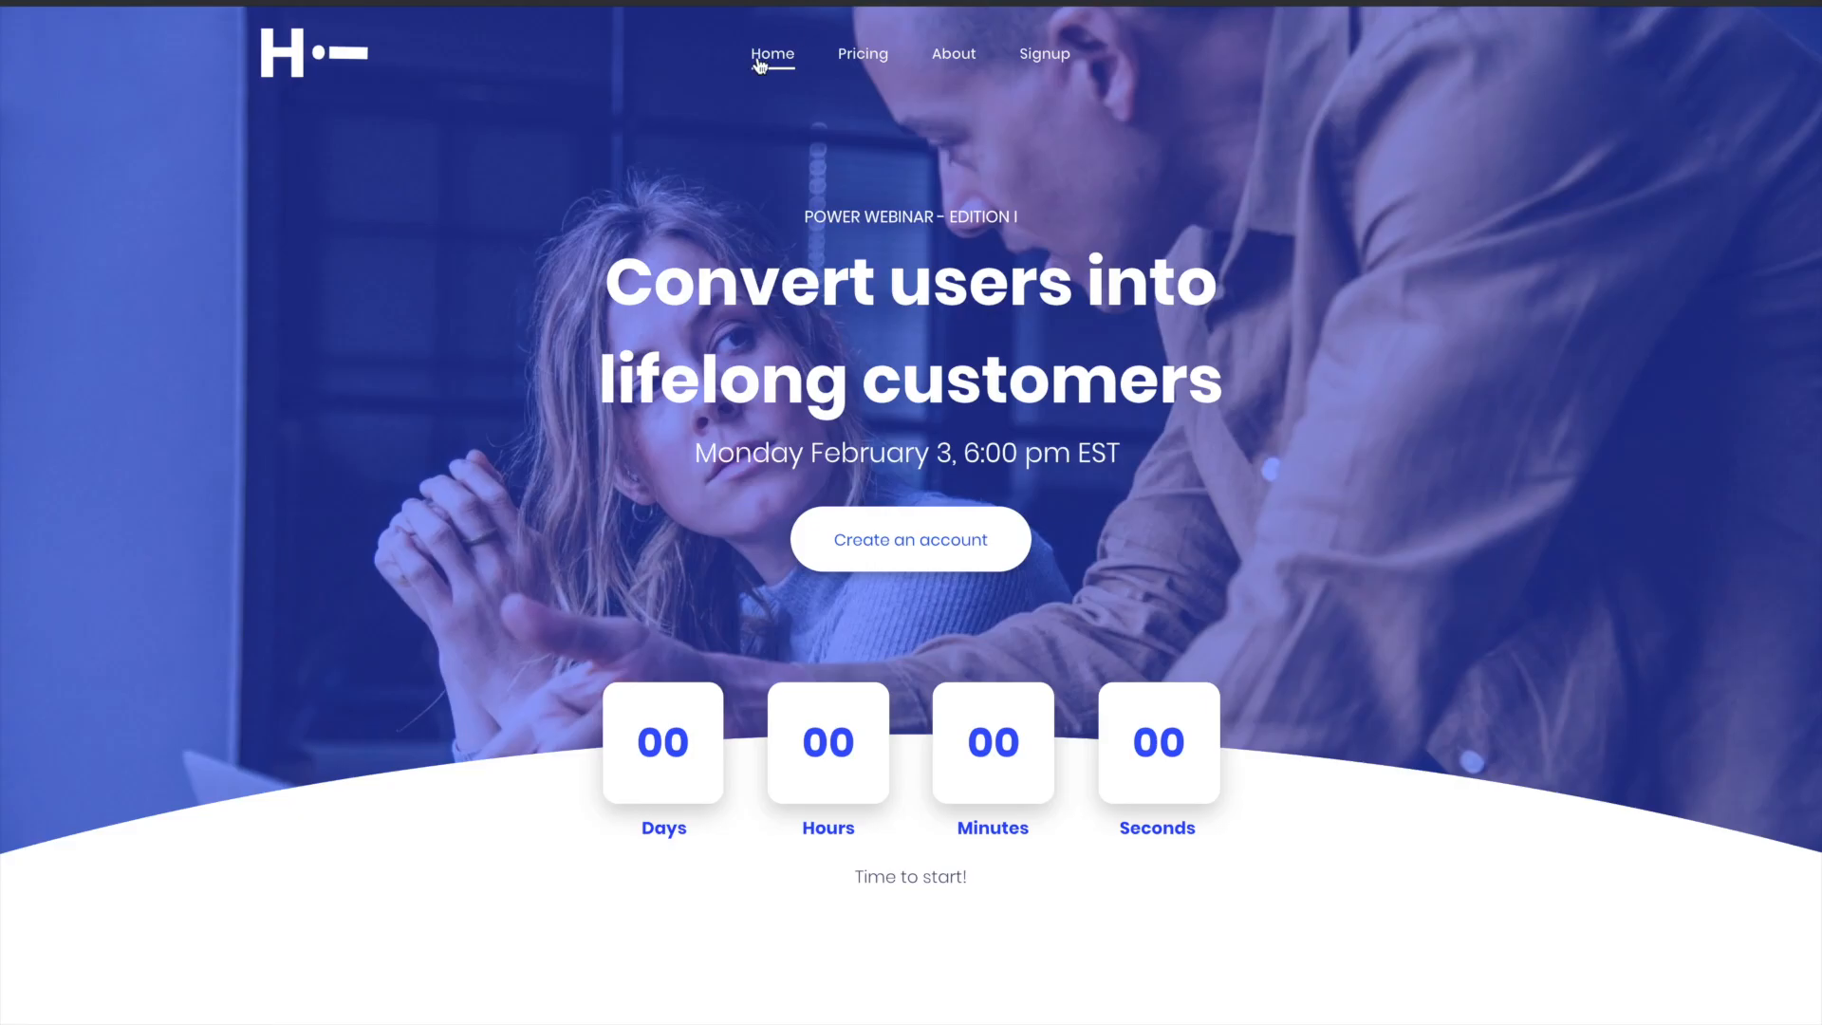
{"action": "left_click", "coordinate": [920, 560]}
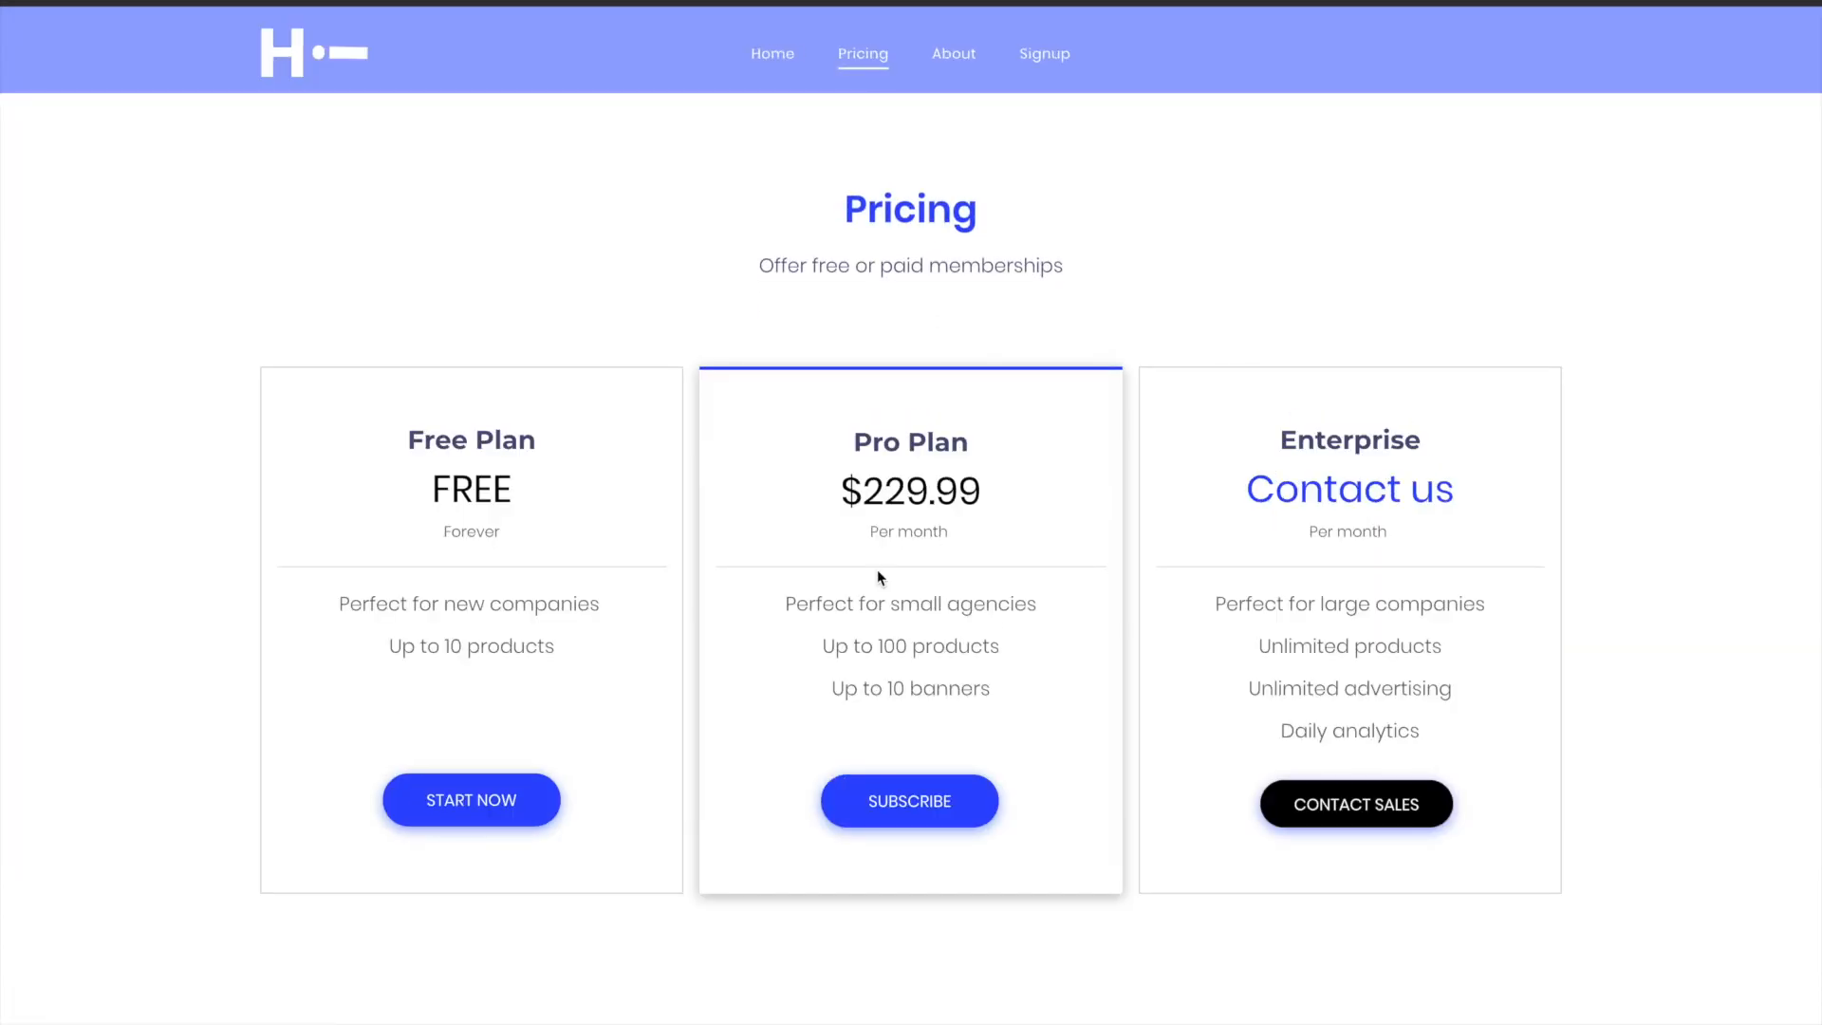
{"action": "left_click", "coordinate": [892, 802]}
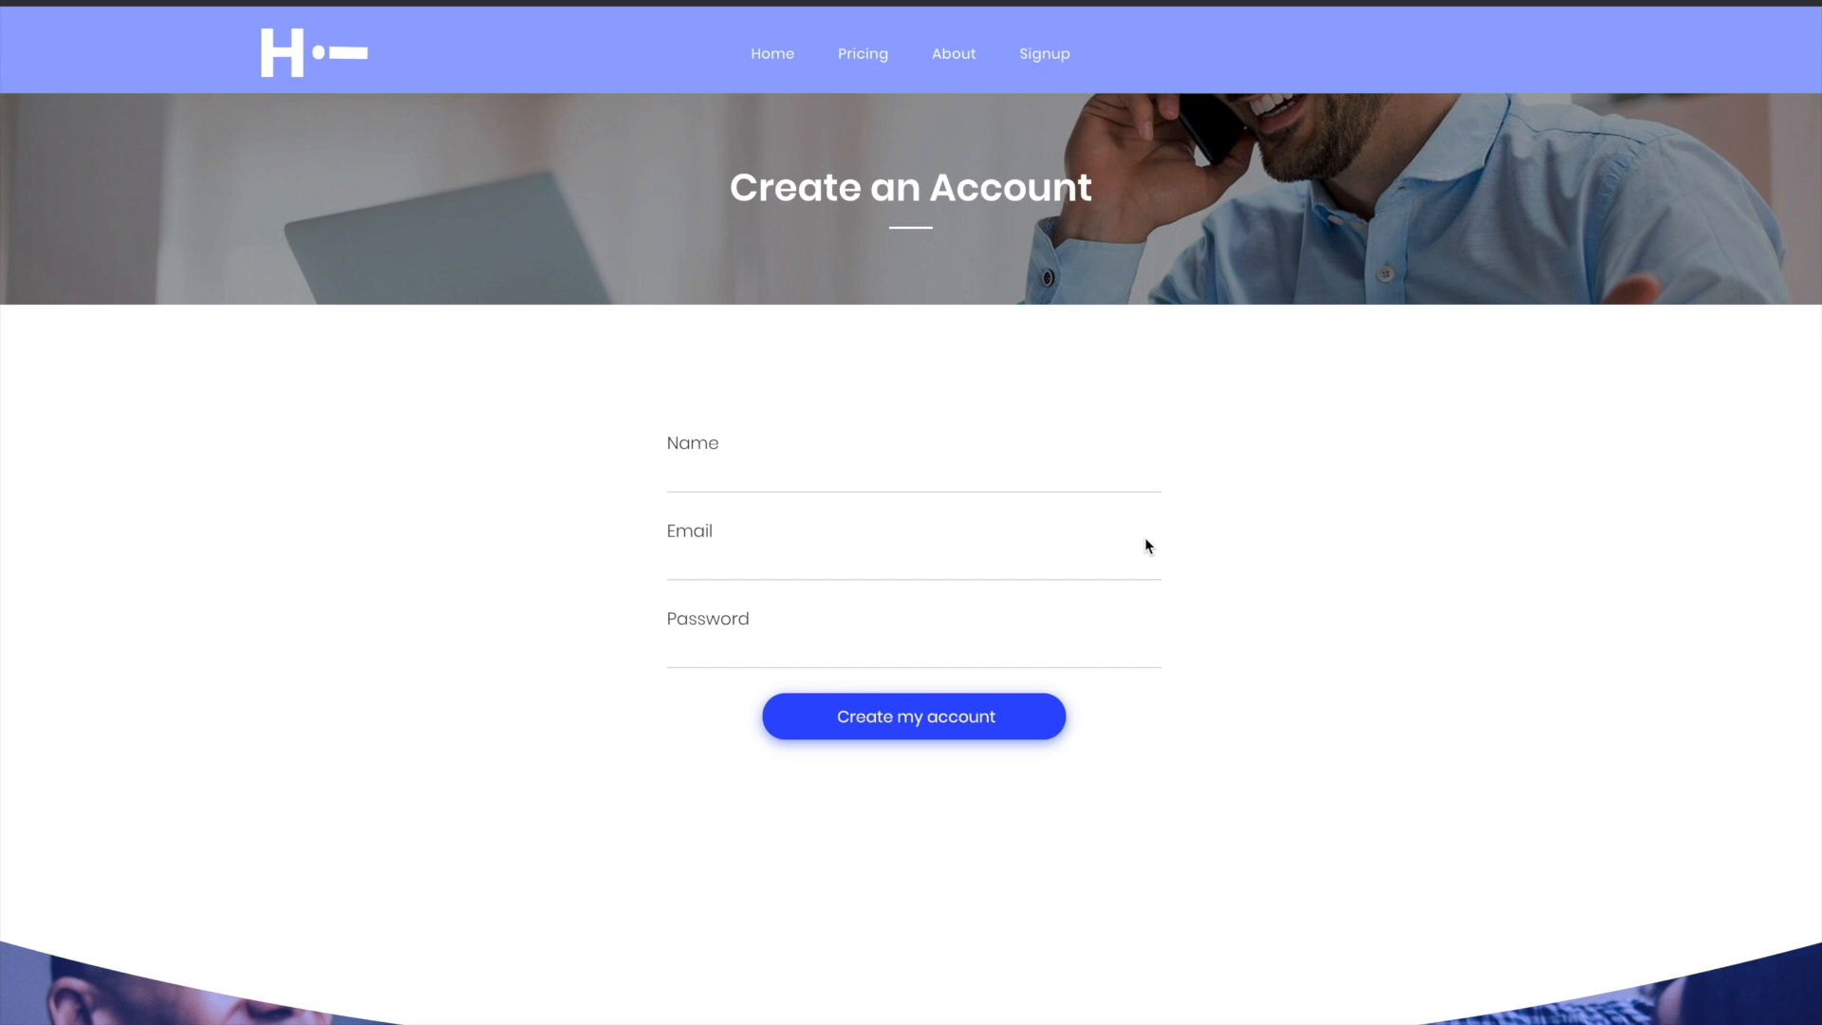
- Fill in the signup form with the member's name, email address and password, and create the account
{"action": "left_click", "coordinate": [917, 469]}
{"action": "type", "text": "Duncan"}
{"action": "key", "text": "Tab"}
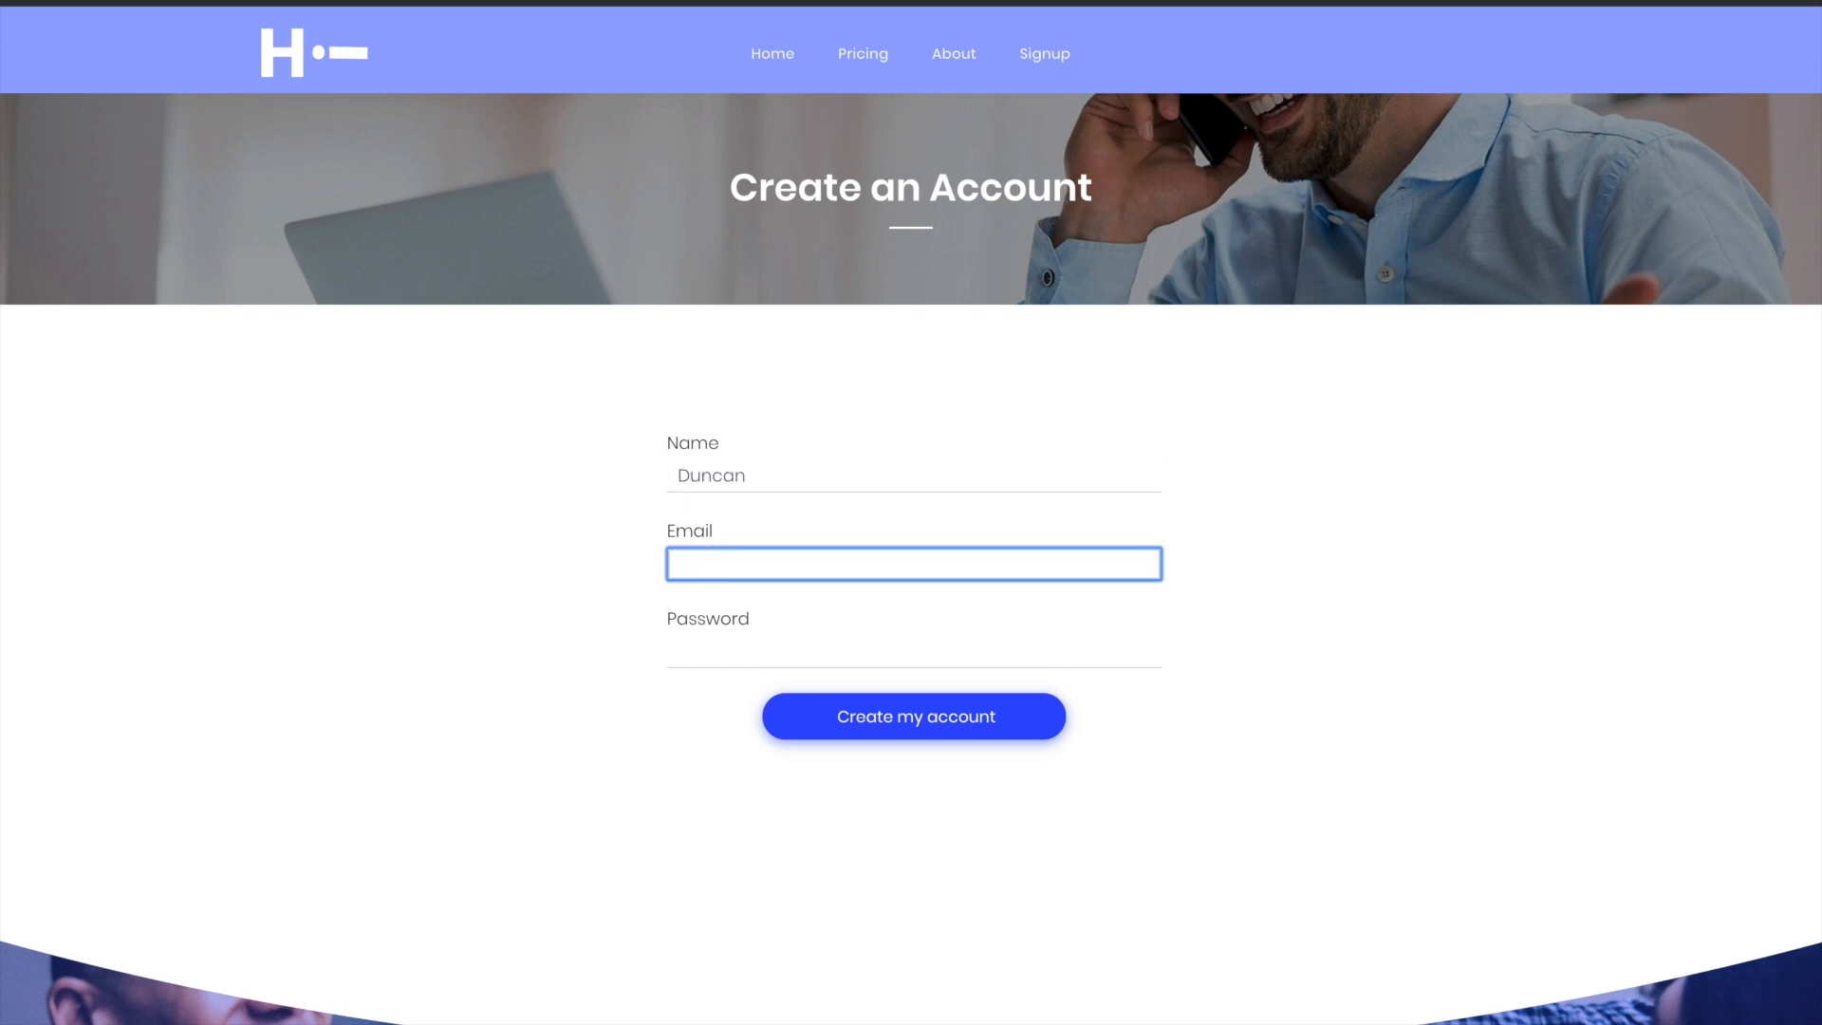
{"action": "key", "text": "Tab"}
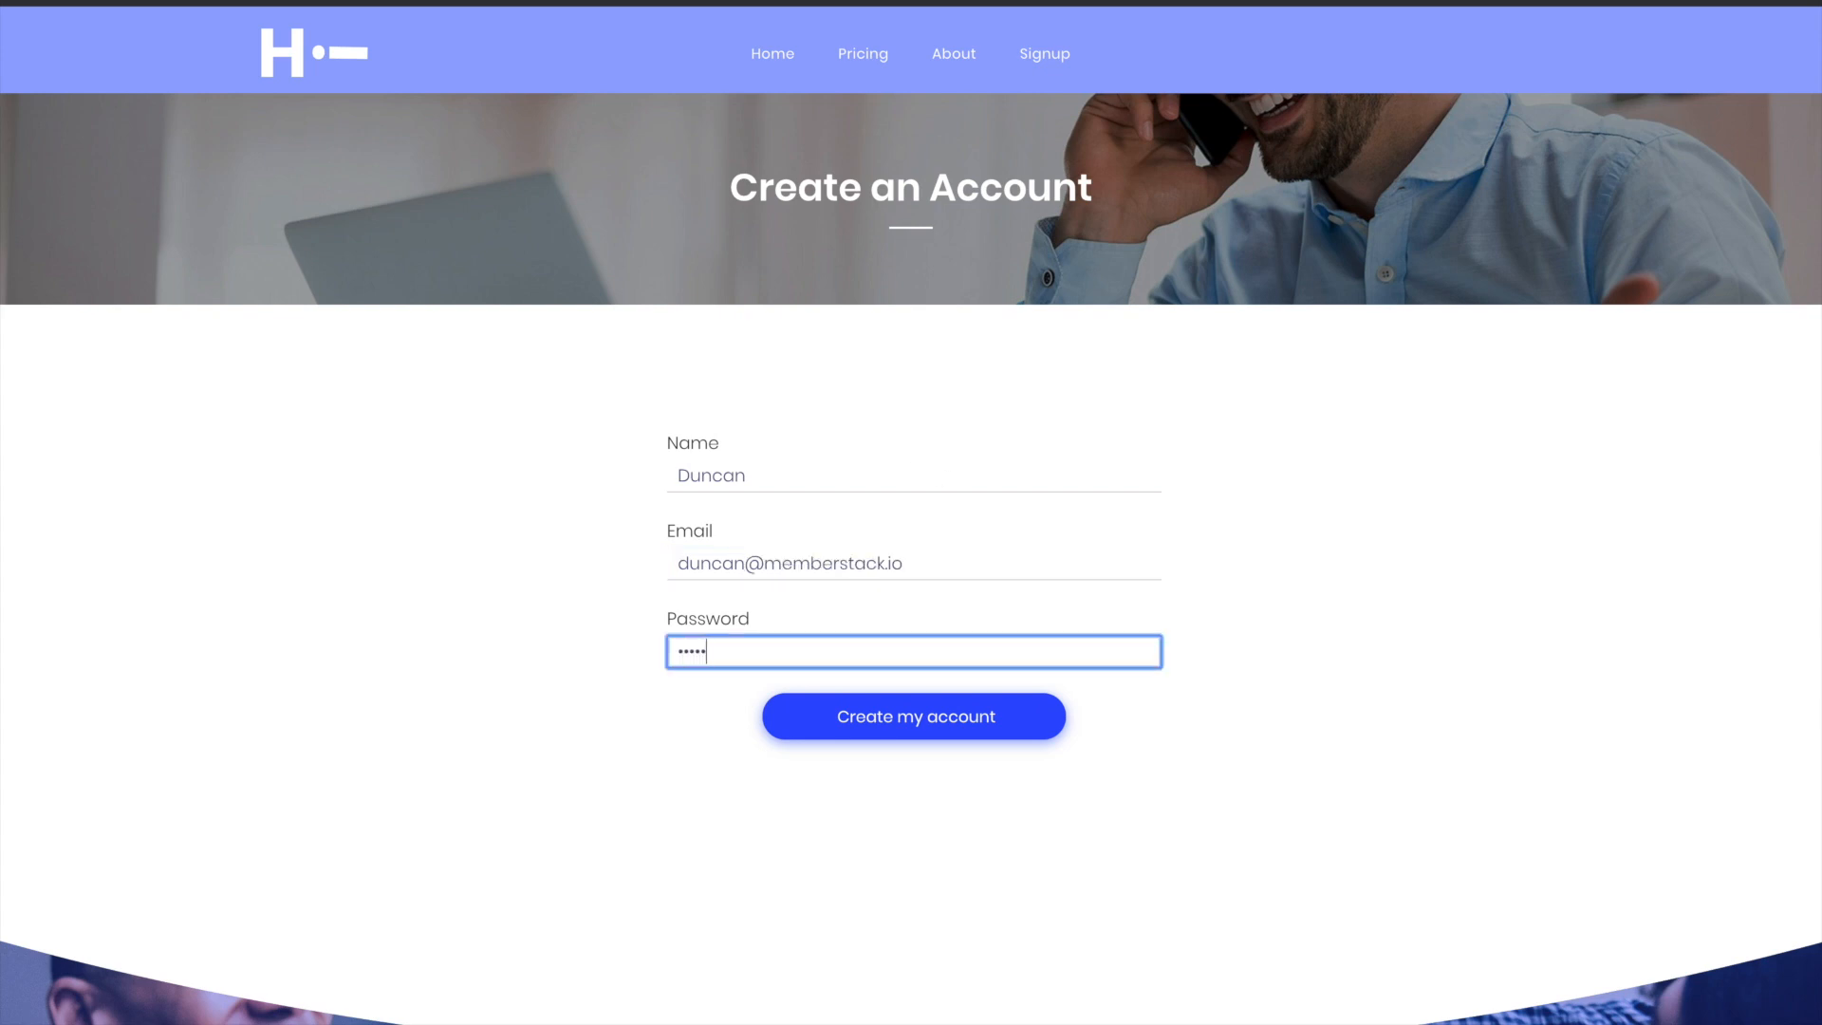
{"action": "left_click", "coordinate": [965, 717]}
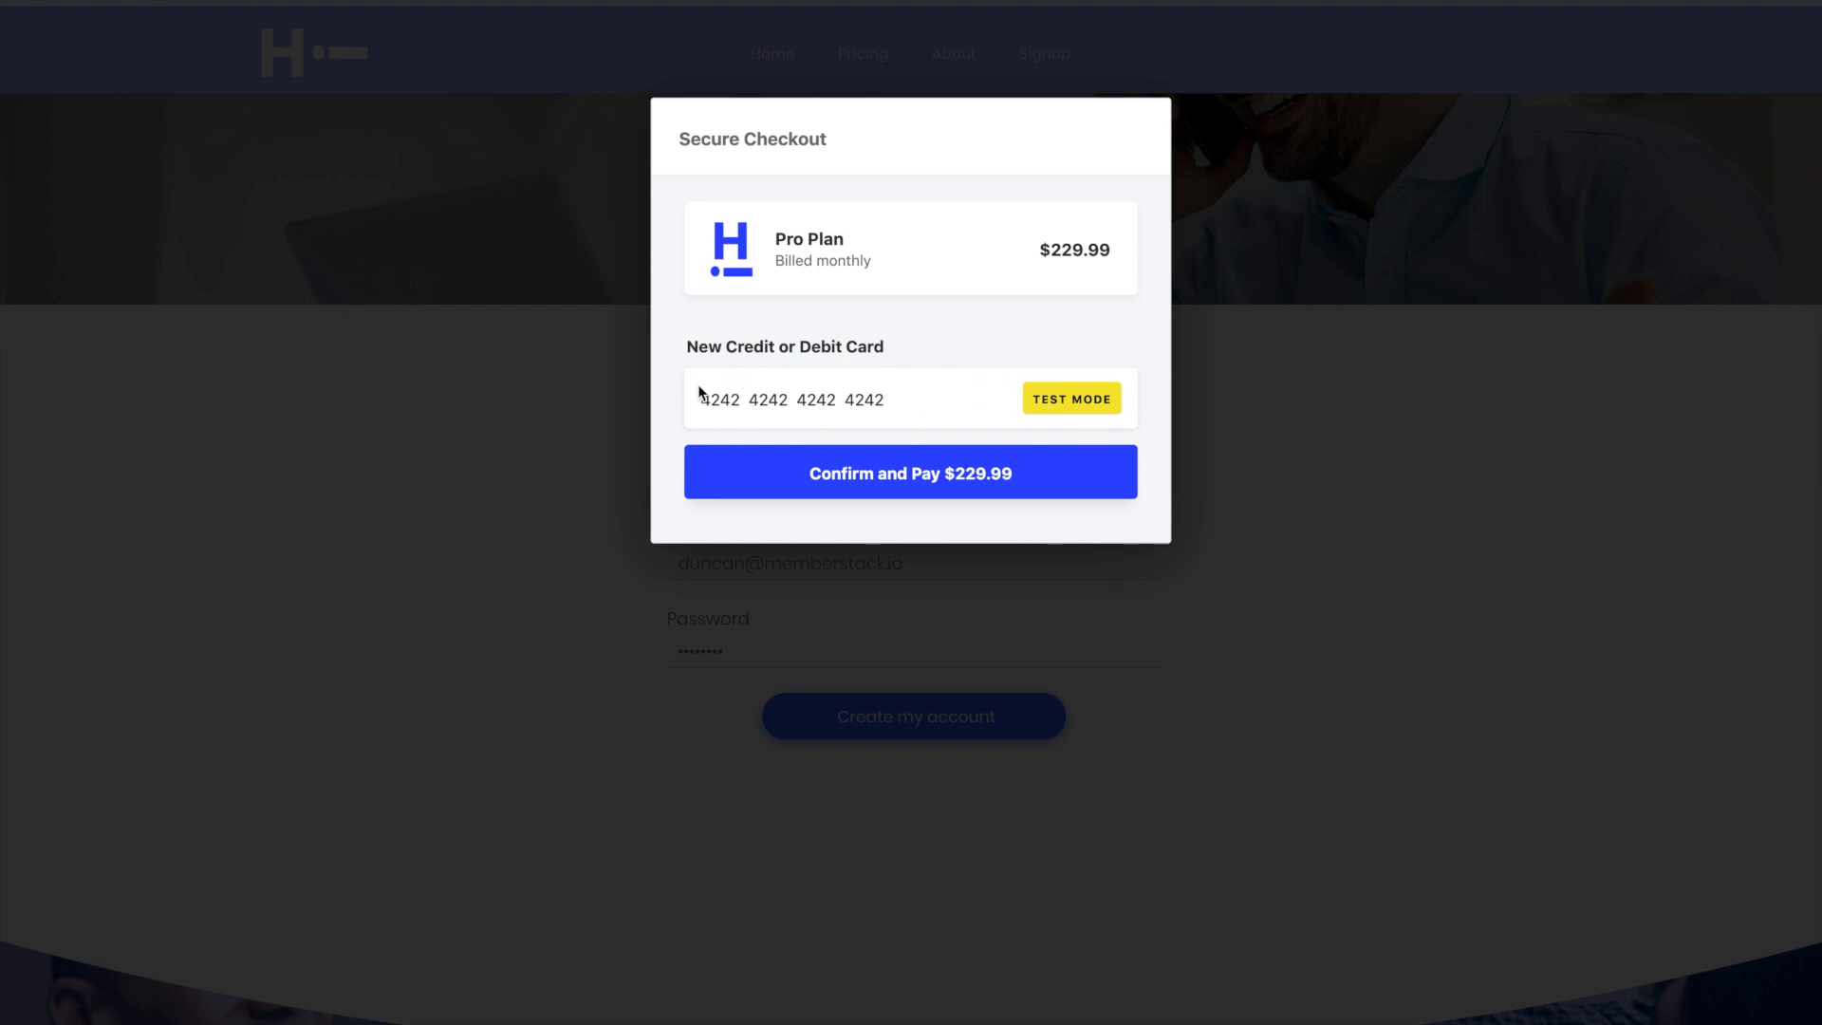
- Confirm the test-mode Pro Plan payment of $229.99 and enter the Members Only Area from the welcome page
{"action": "left_click", "coordinate": [879, 461]}
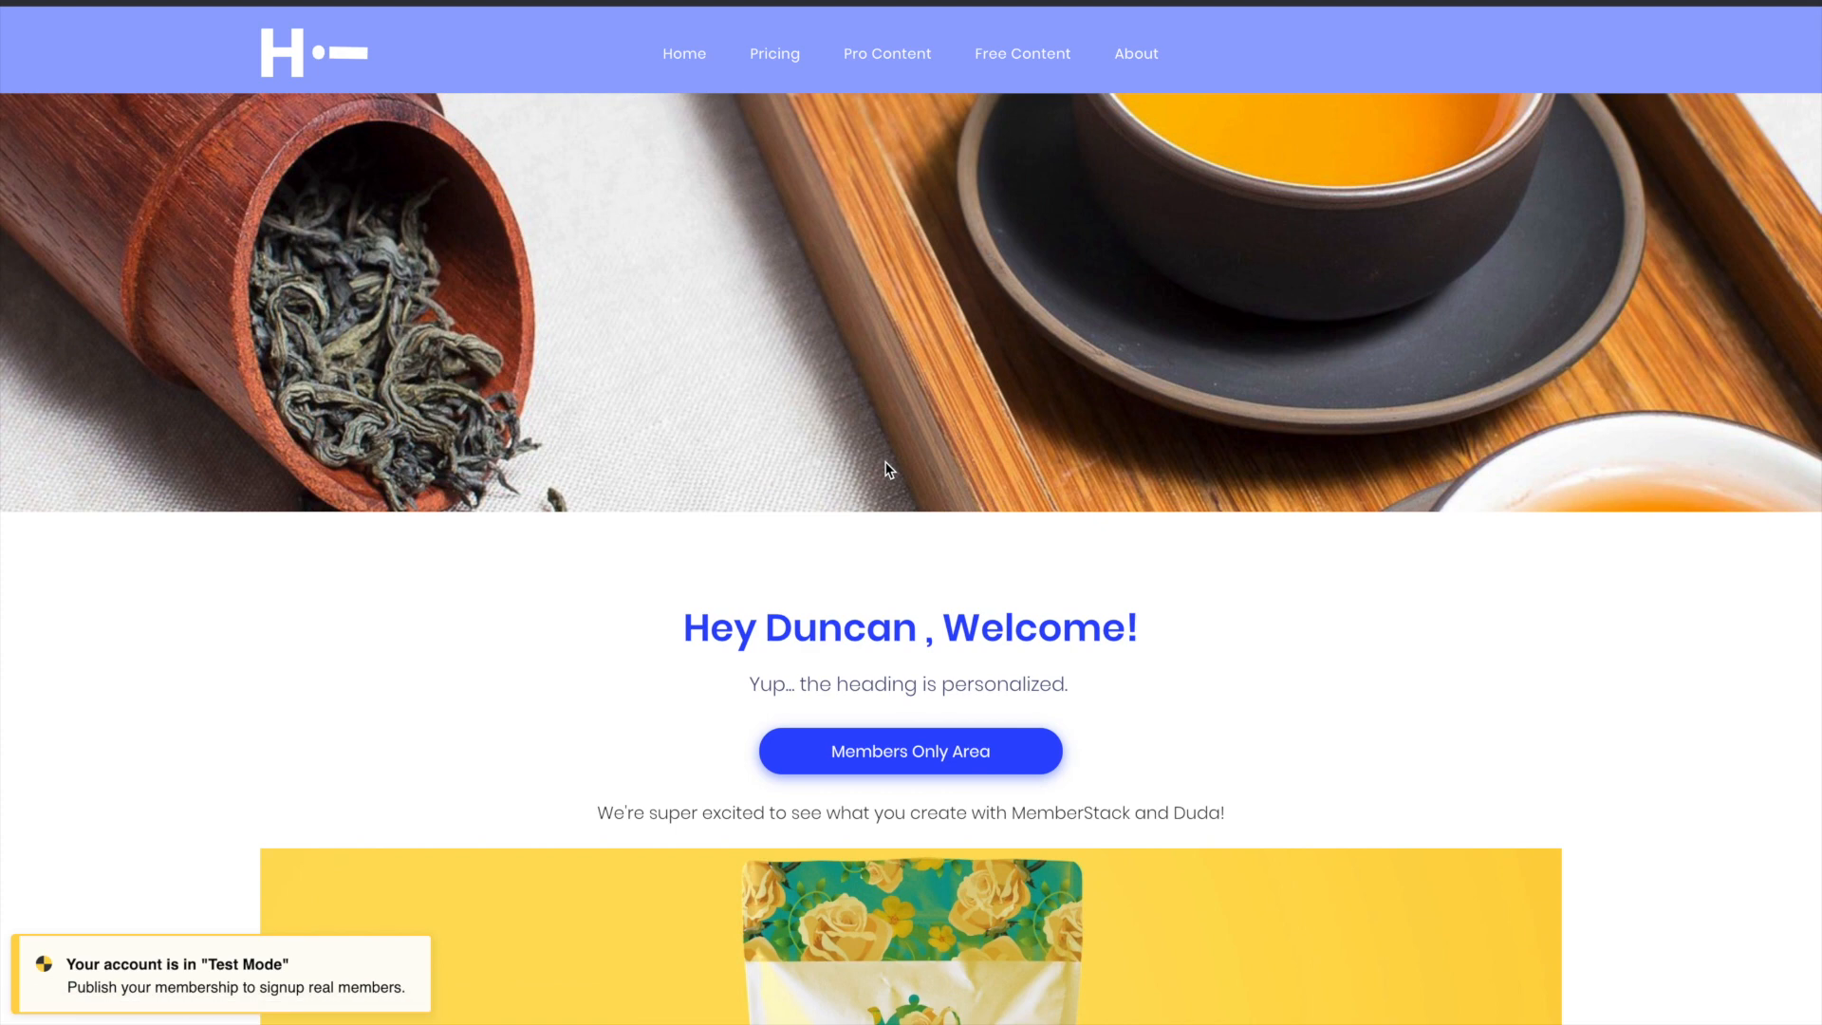
{"action": "scroll", "coordinate": [887, 469], "scroll_direction": "down", "scroll_amount": 2}
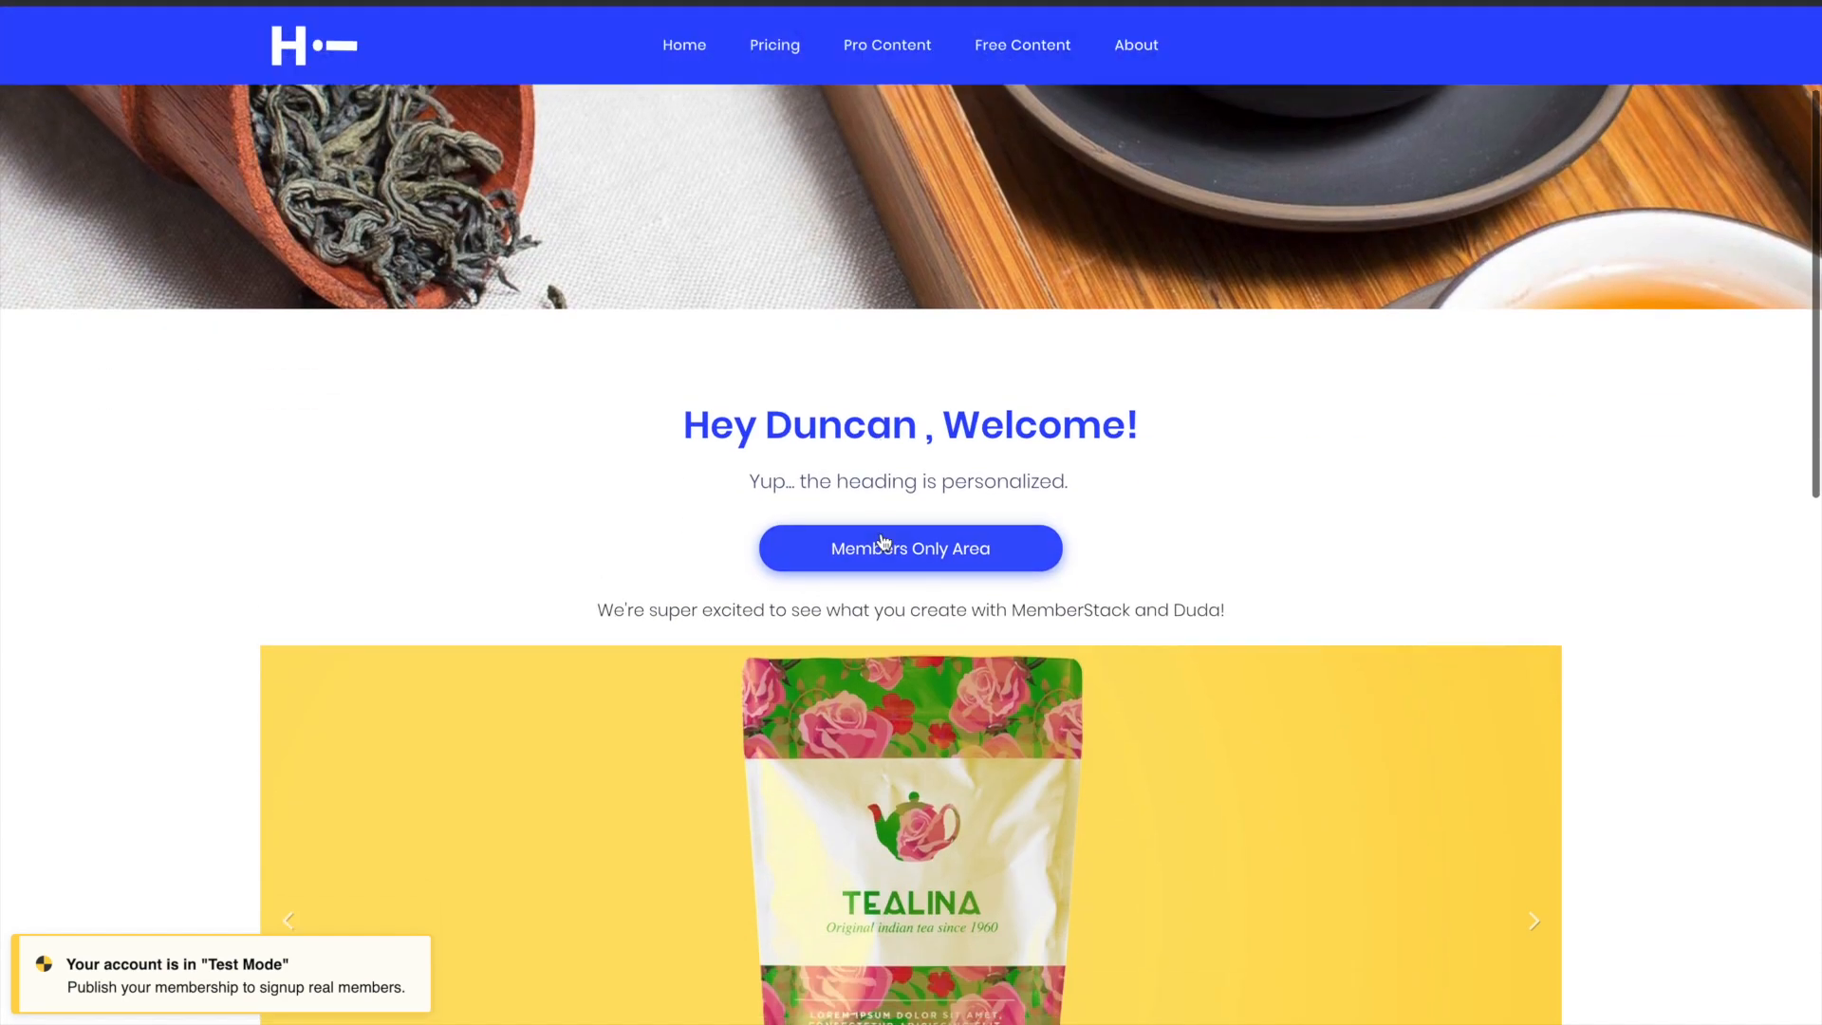
{"action": "left_click", "coordinate": [884, 551]}
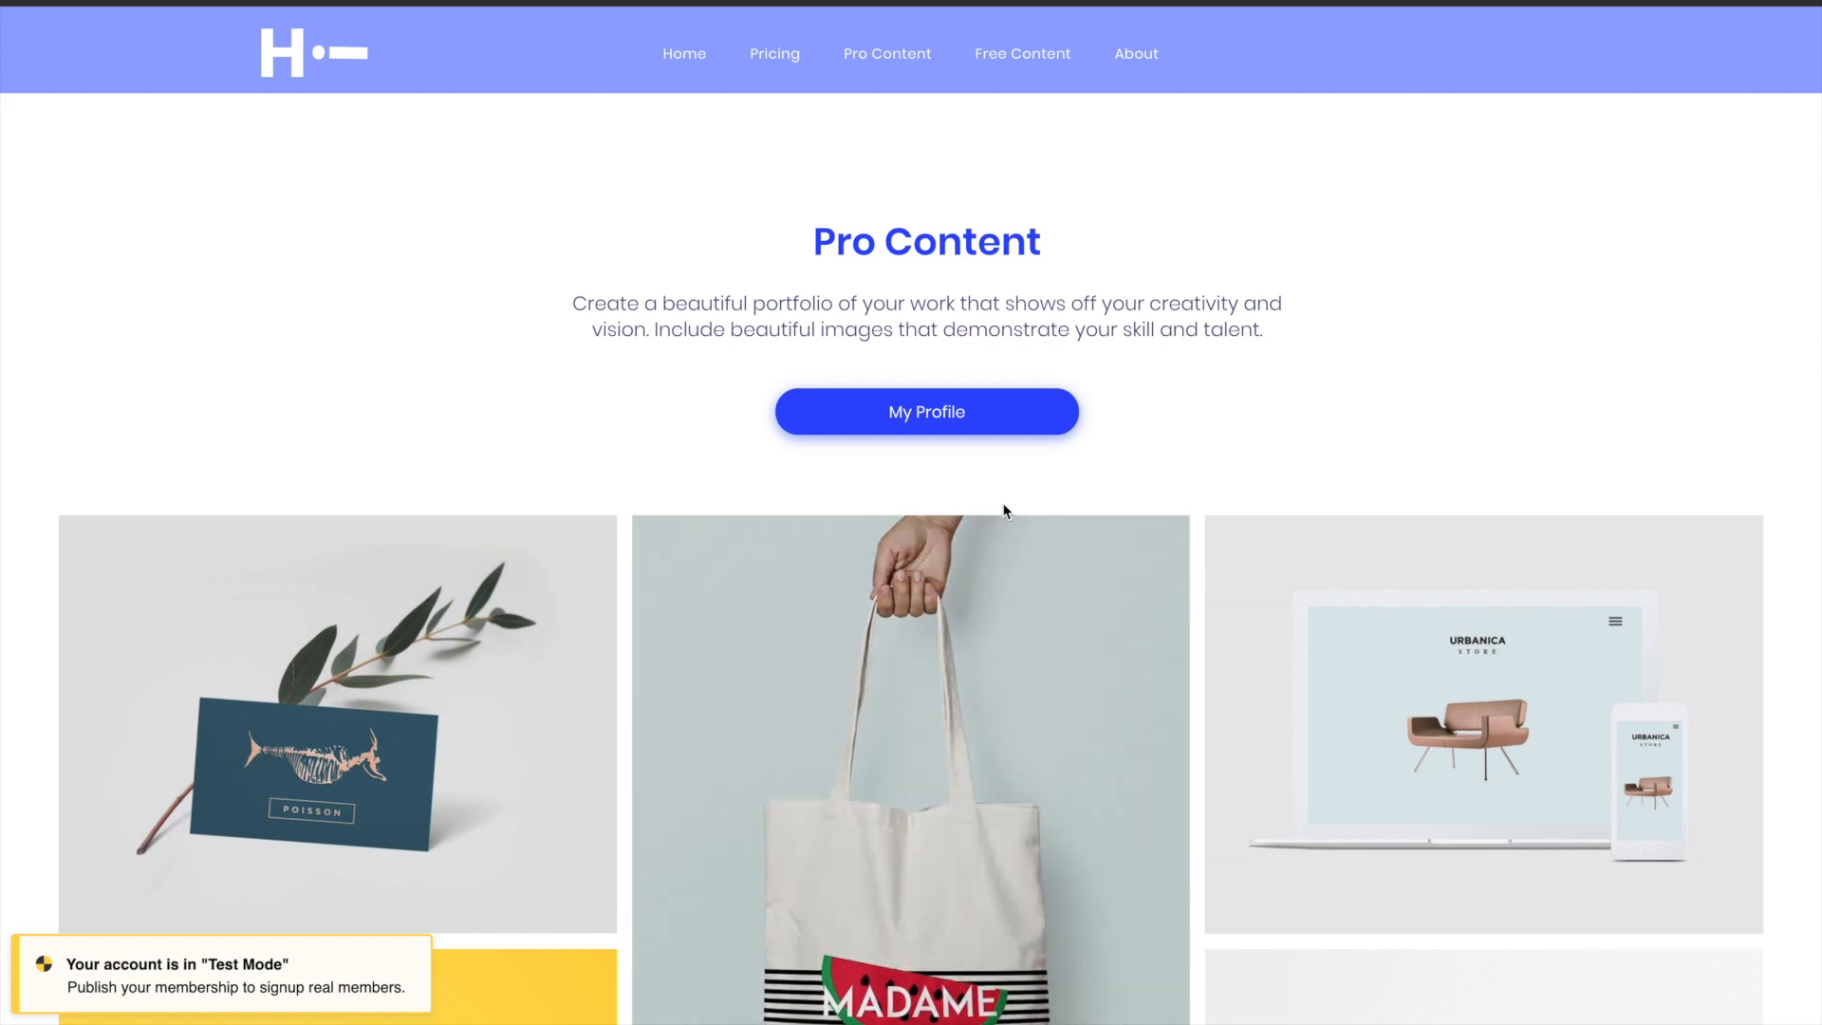
- Review the member's profile and membership details from the Pro Content page and close the profile window
{"action": "left_click", "coordinate": [984, 410]}
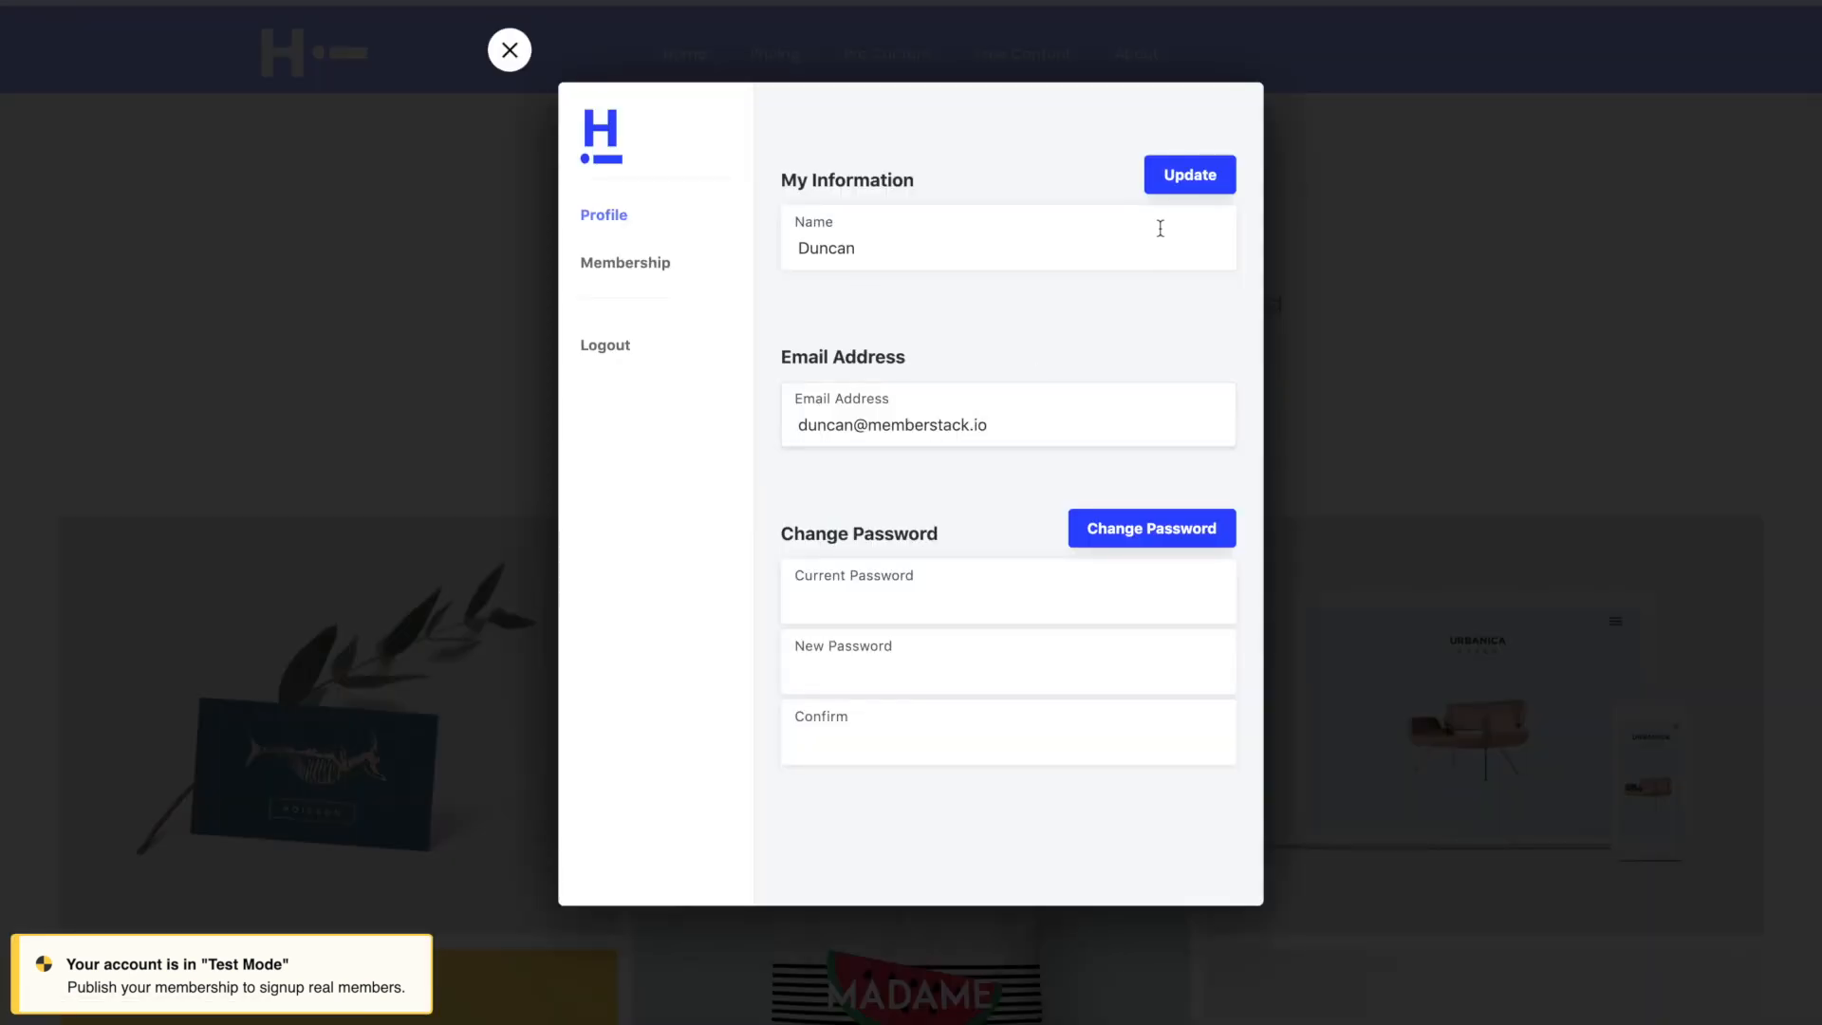
{"action": "left_click", "coordinate": [626, 262]}
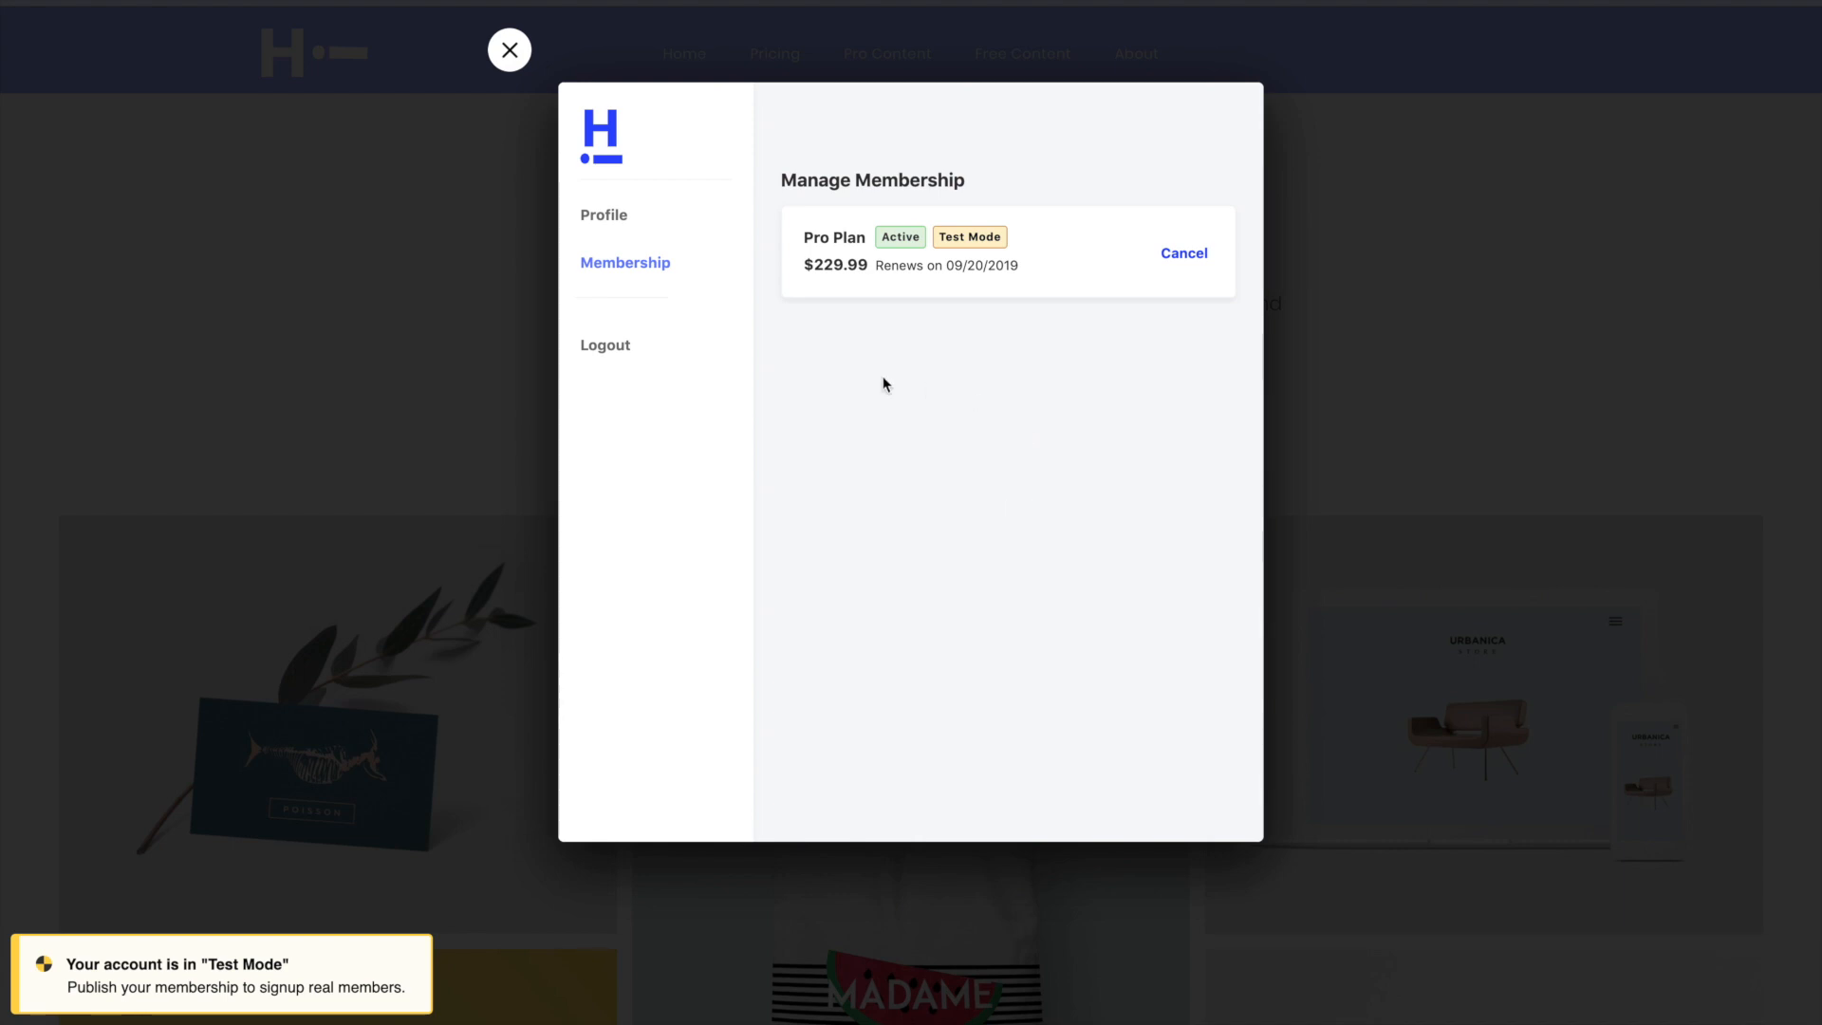
{"action": "left_click", "coordinate": [510, 53]}
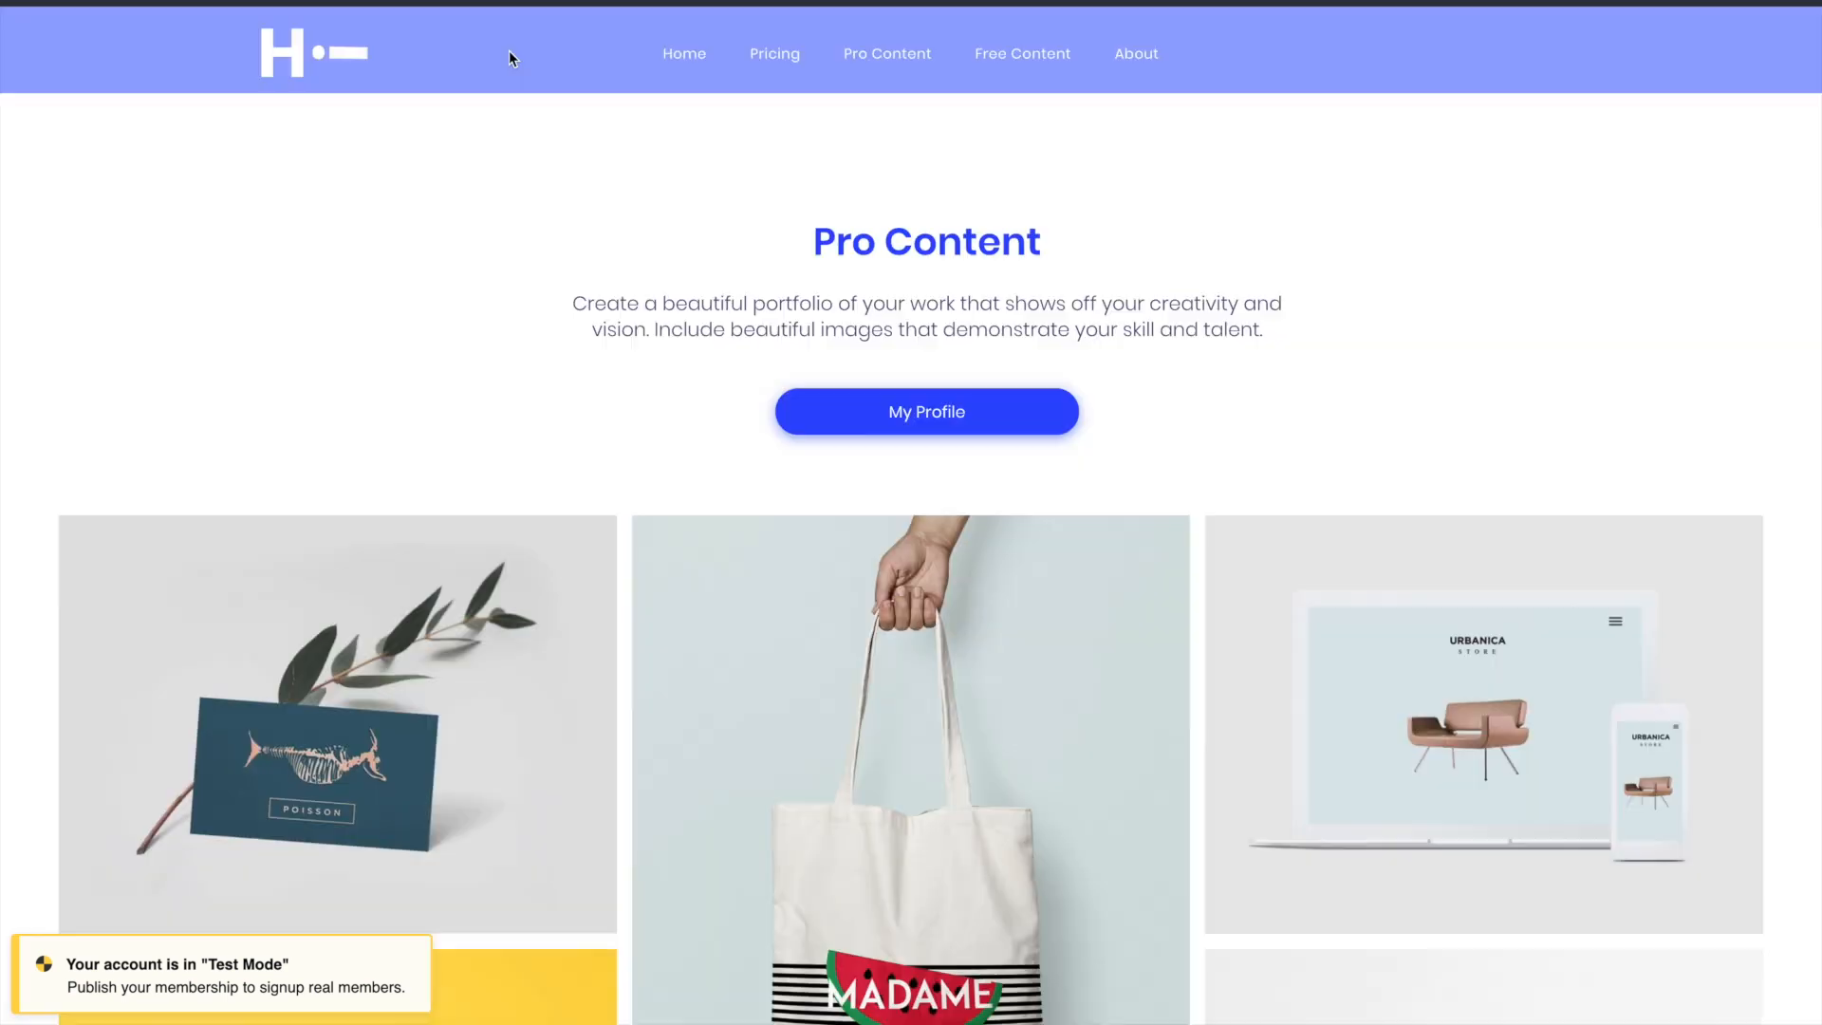
- Open the Free Content page, bring up the member profile from there and log out
{"action": "left_click", "coordinate": [1025, 67]}
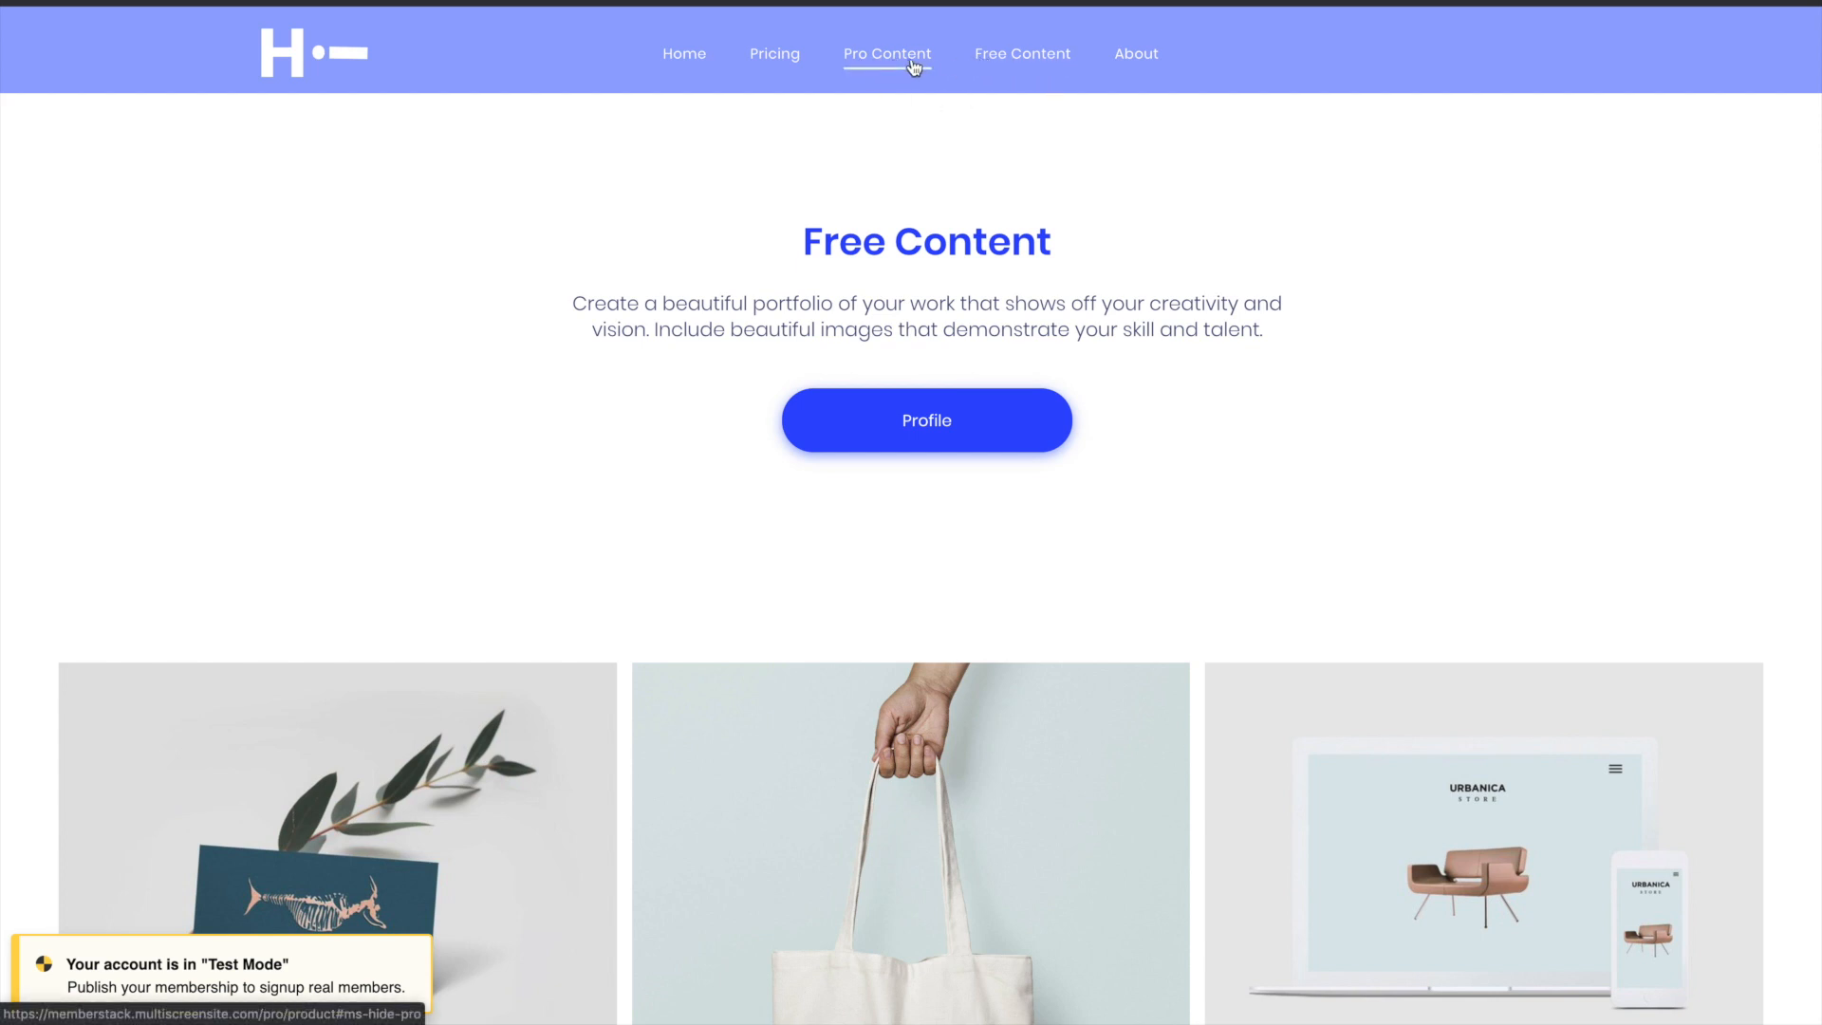
{"action": "left_click", "coordinate": [933, 419]}
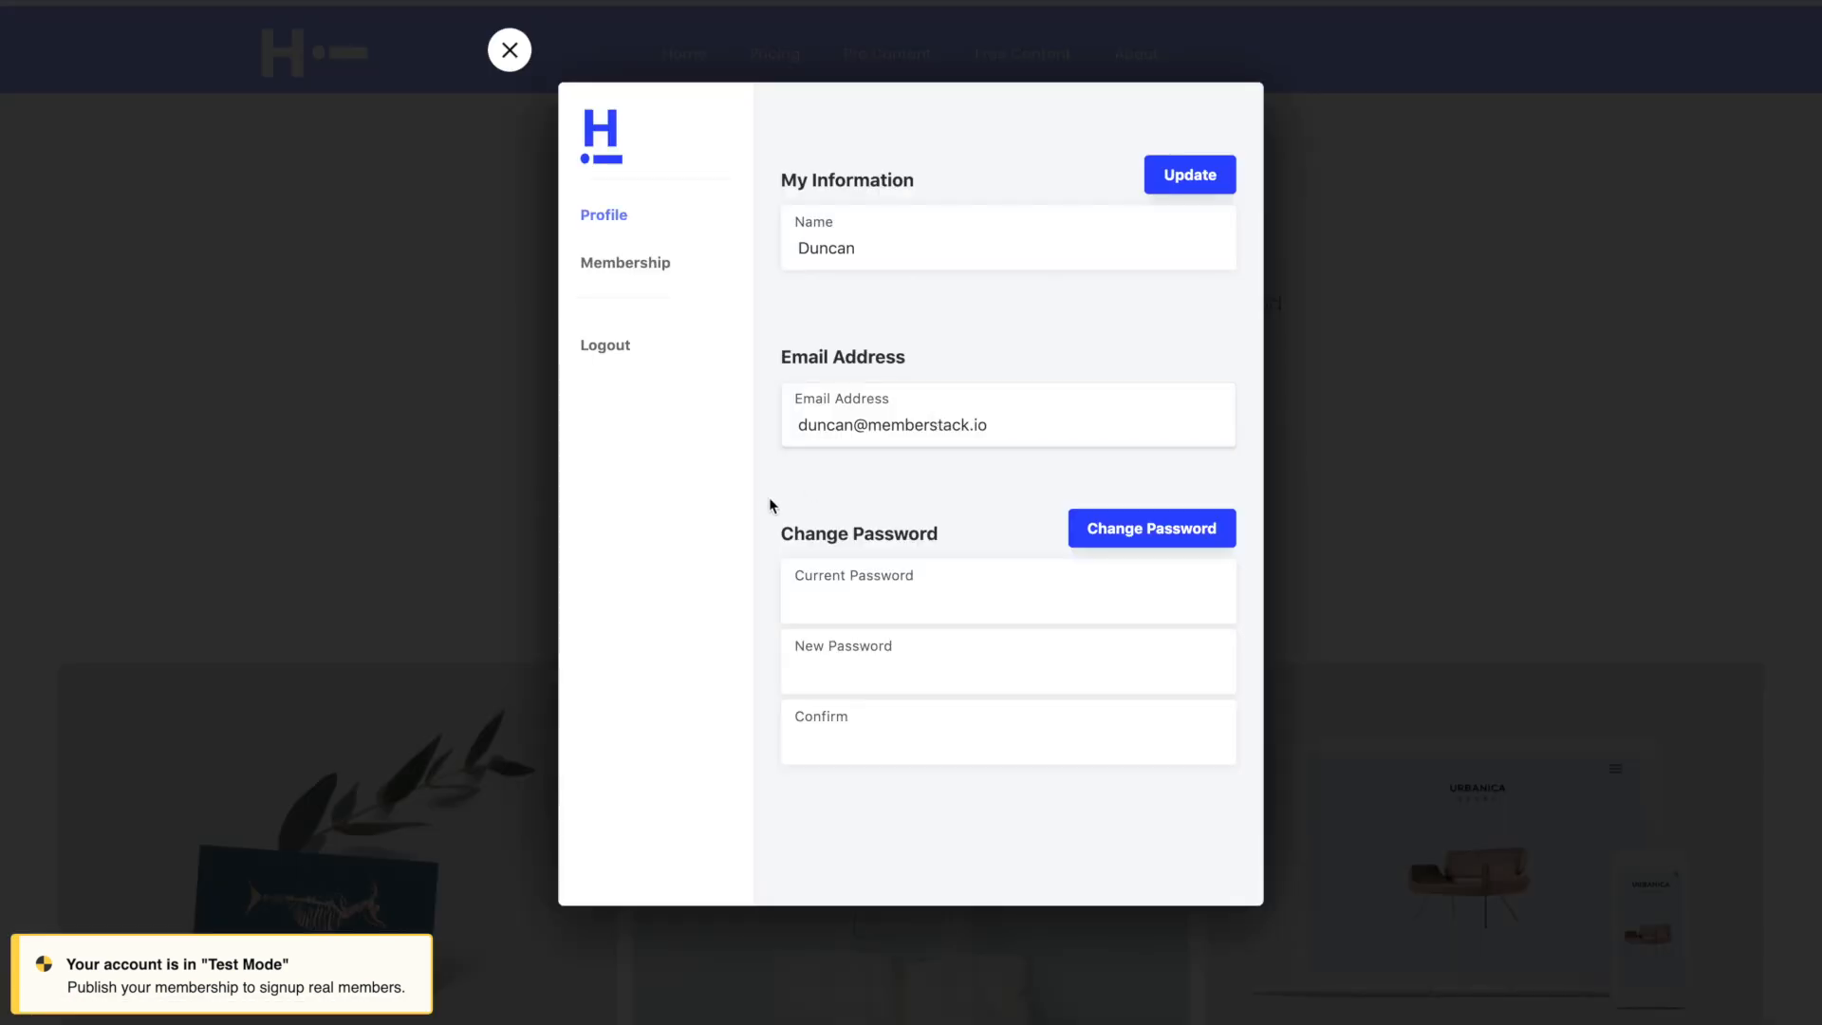
{"action": "left_click", "coordinate": [631, 358]}
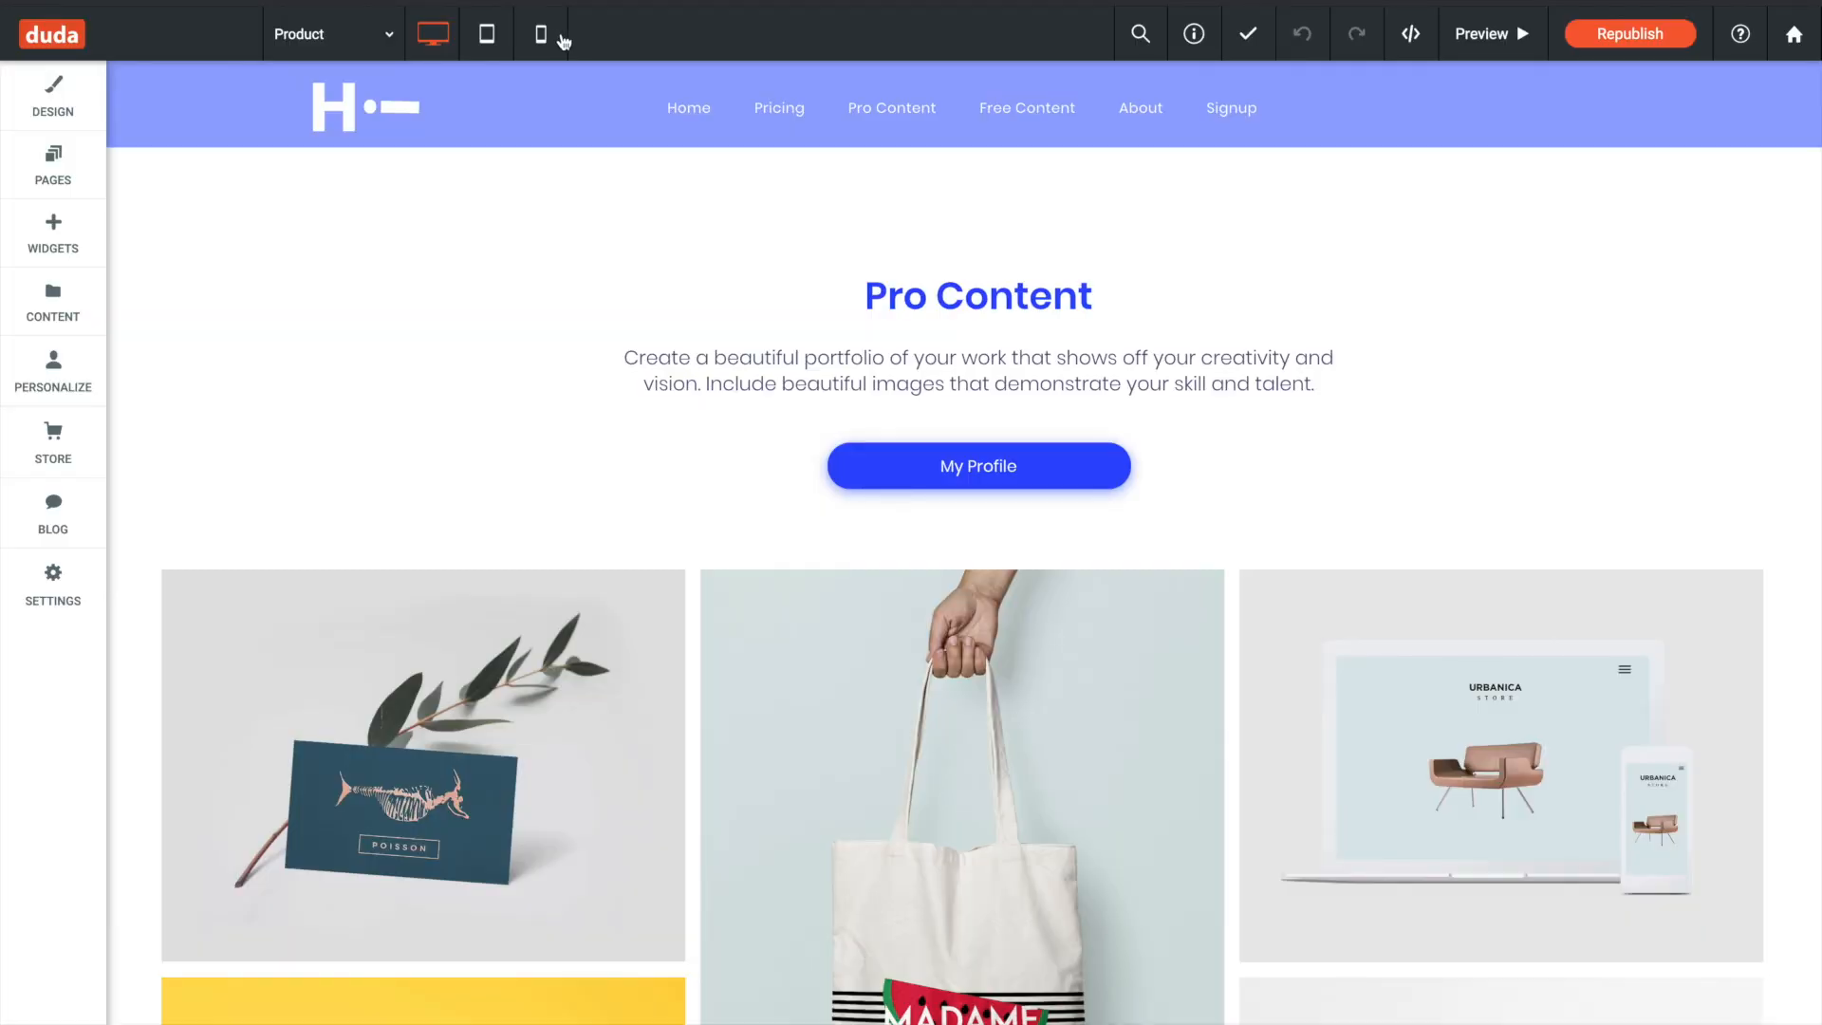
- Switch back to the Duda editor and examine the website URL of the navigation's Pro Content item
{"action": "left_click", "coordinate": [759, 109]}
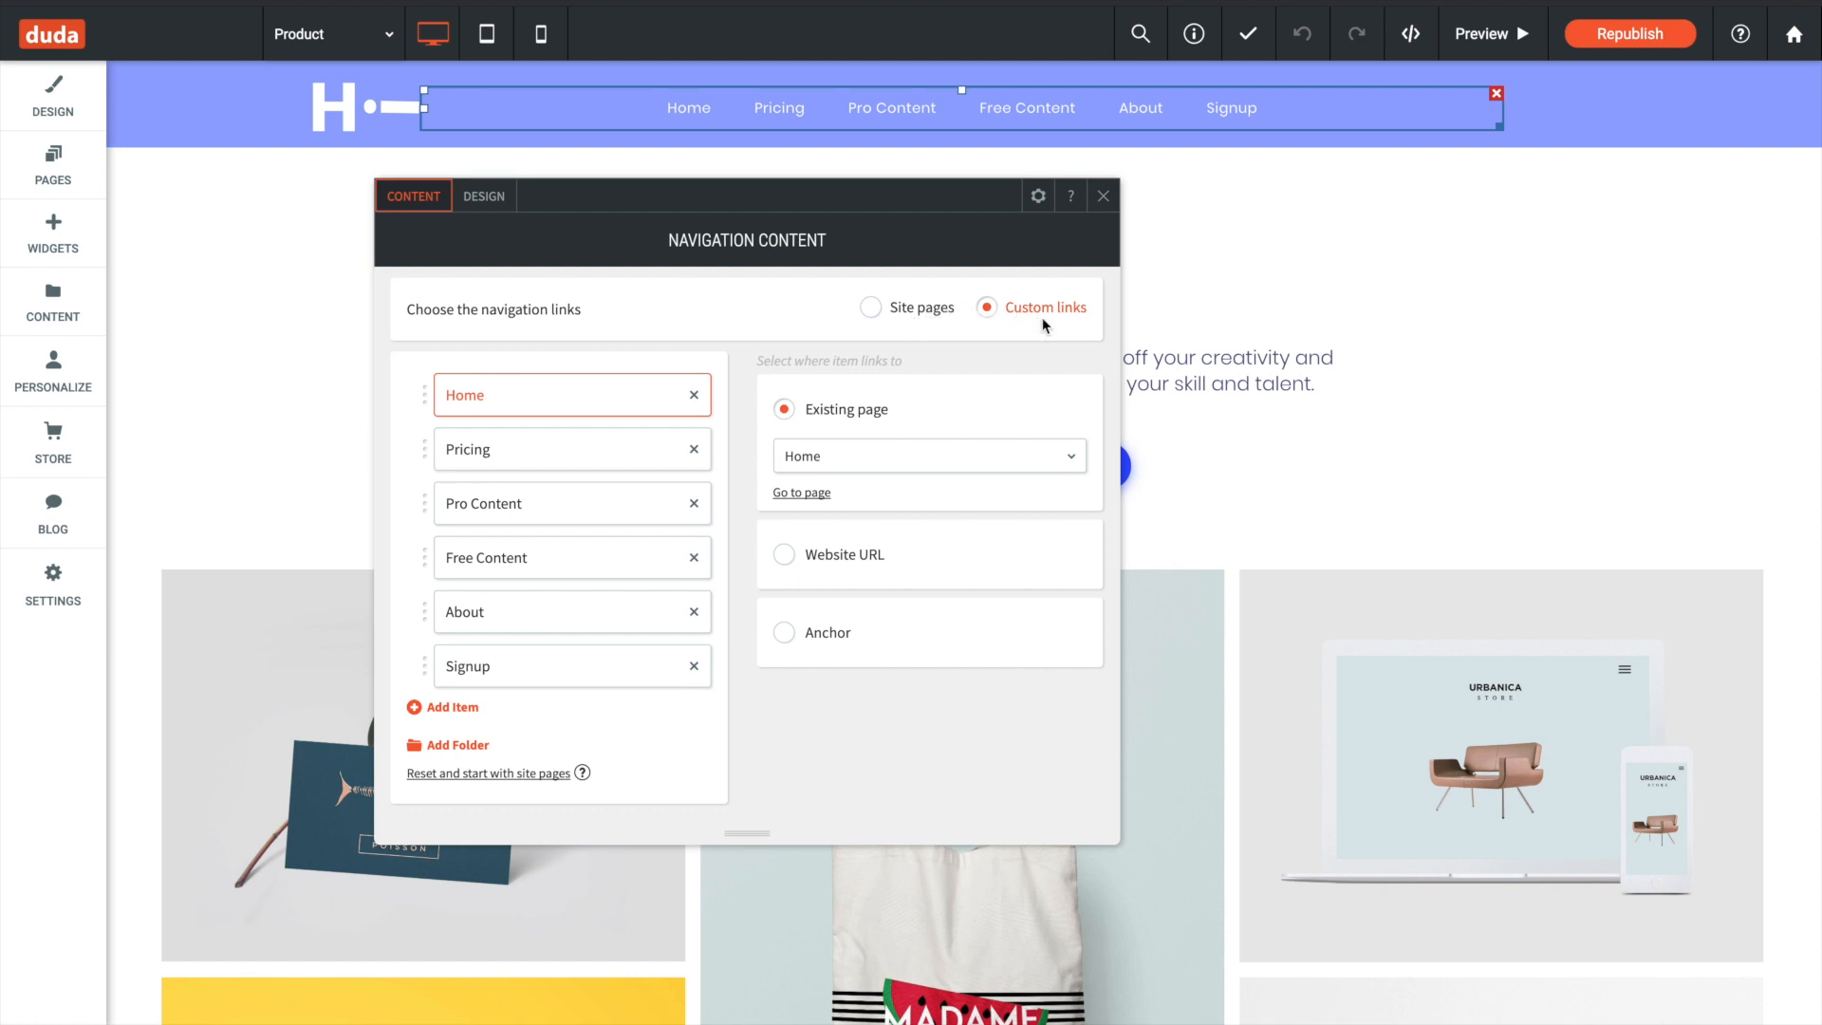
{"action": "left_click", "coordinate": [569, 446]}
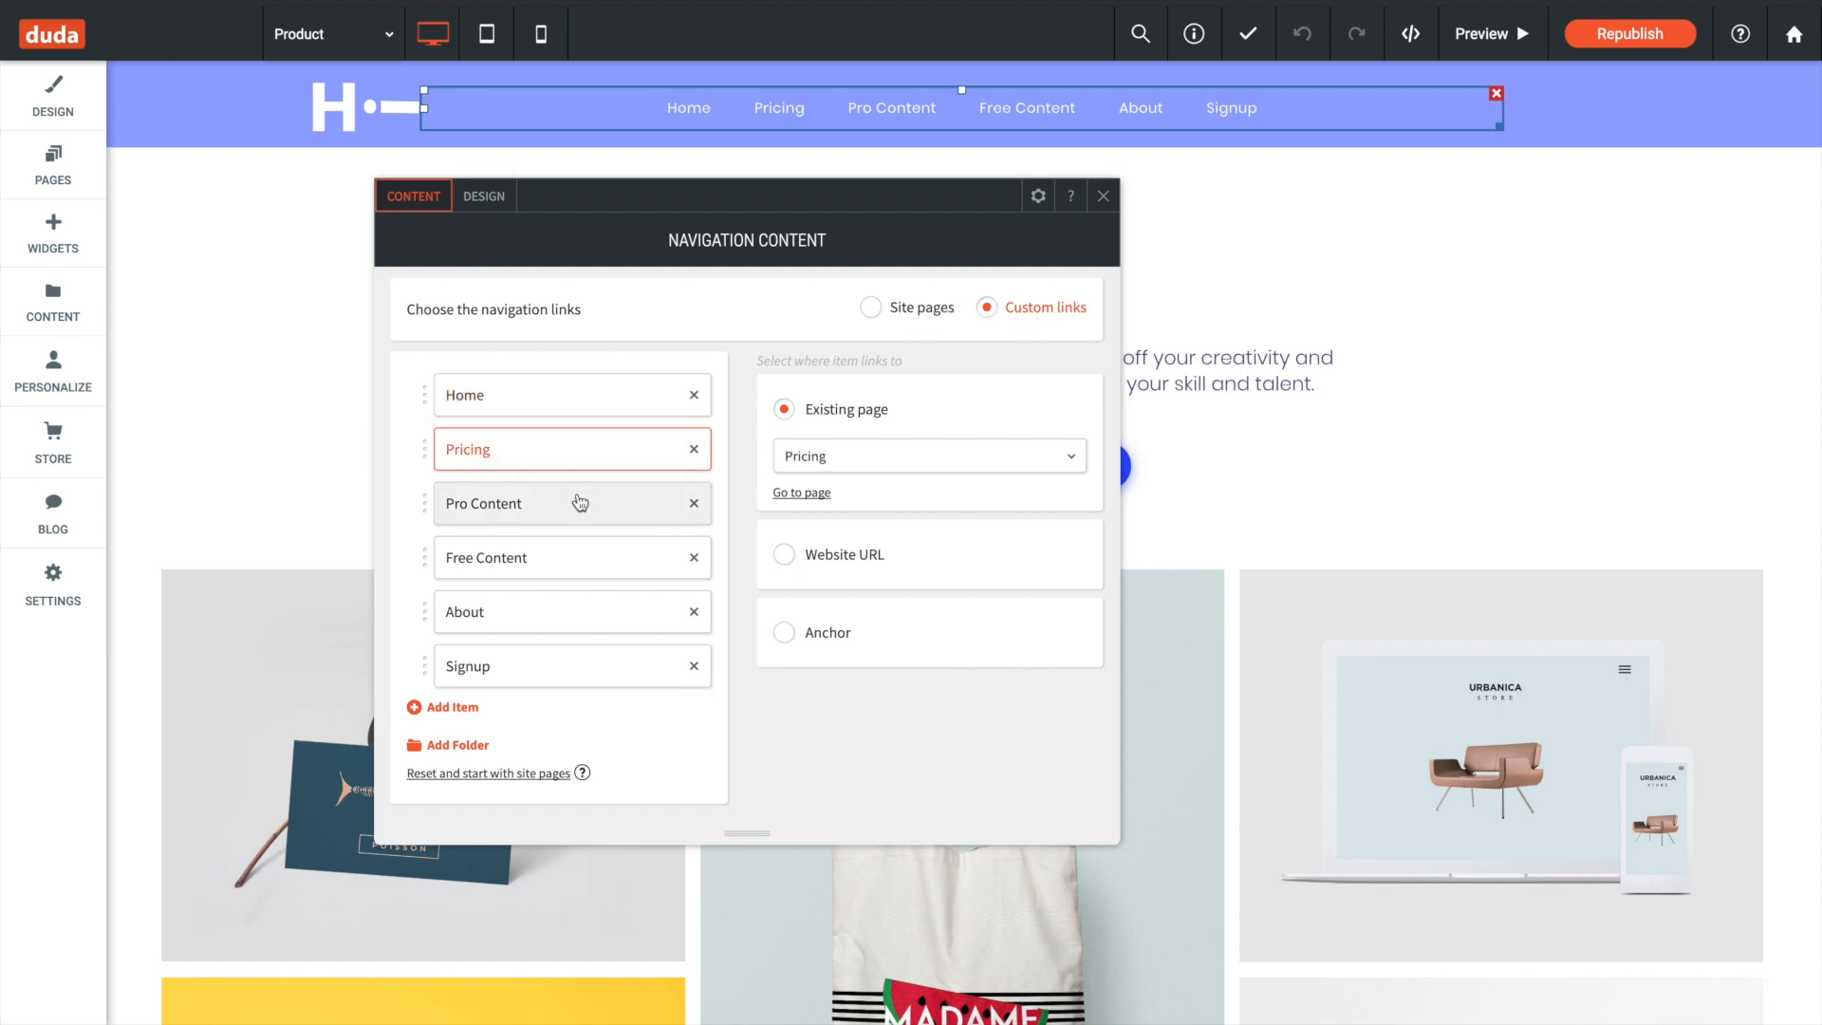
{"action": "left_click", "coordinate": [580, 503]}
{"action": "scroll", "coordinate": [989, 647], "scroll_direction": "right", "scroll_amount": 2}
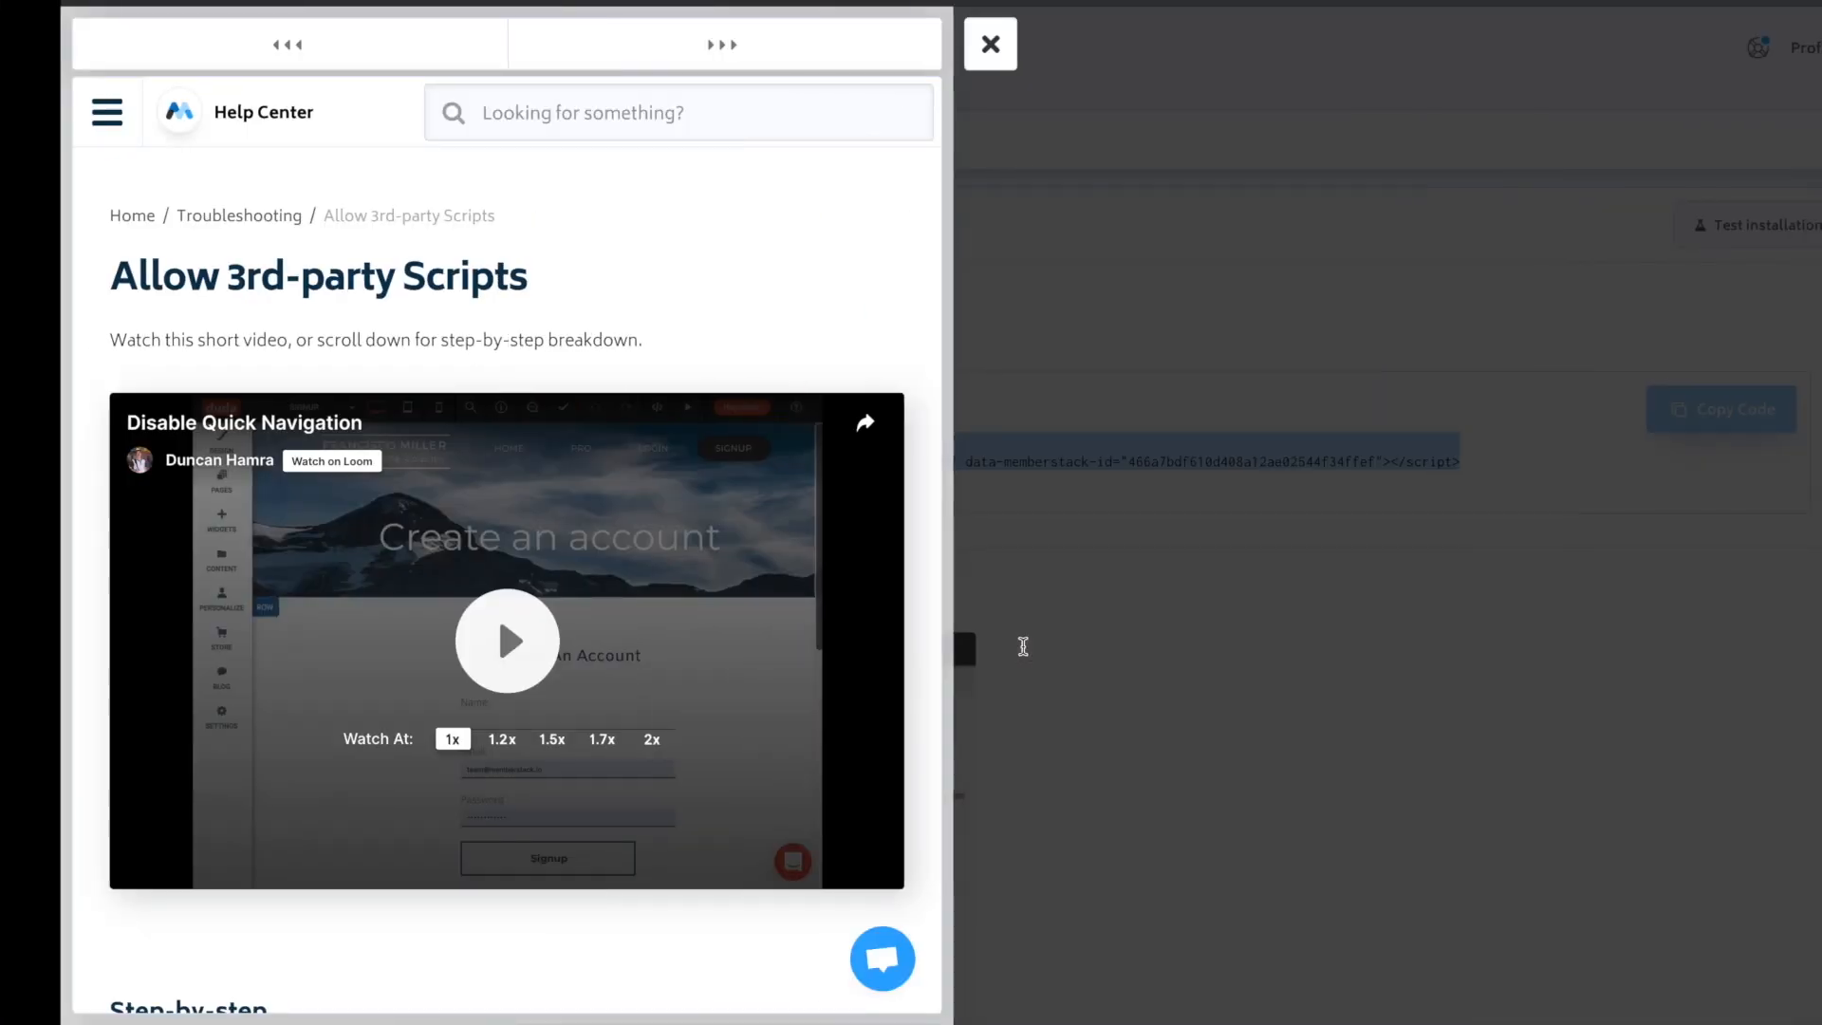
- Look up the suffix for hiding "Free" links under MemberStack's Hidden Content and return to the Duda editor
{"action": "left_click", "coordinate": [1167, 305]}
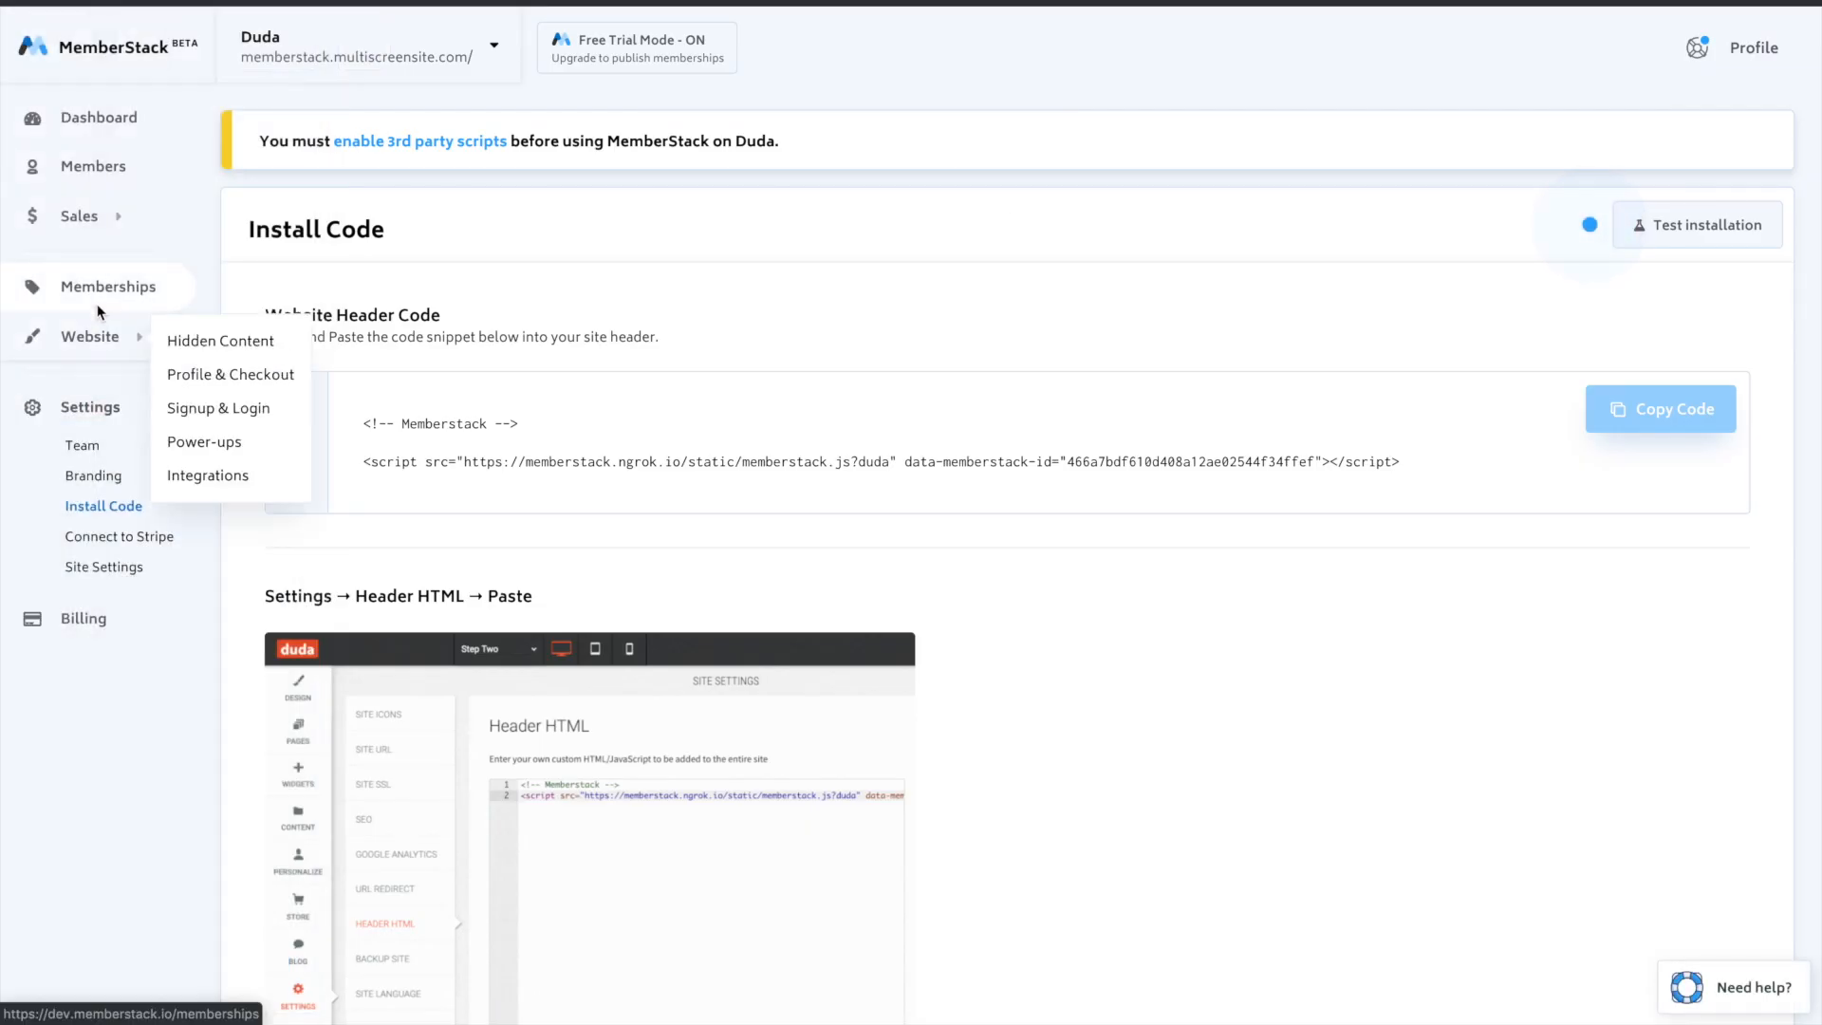
{"action": "left_click", "coordinate": [211, 350]}
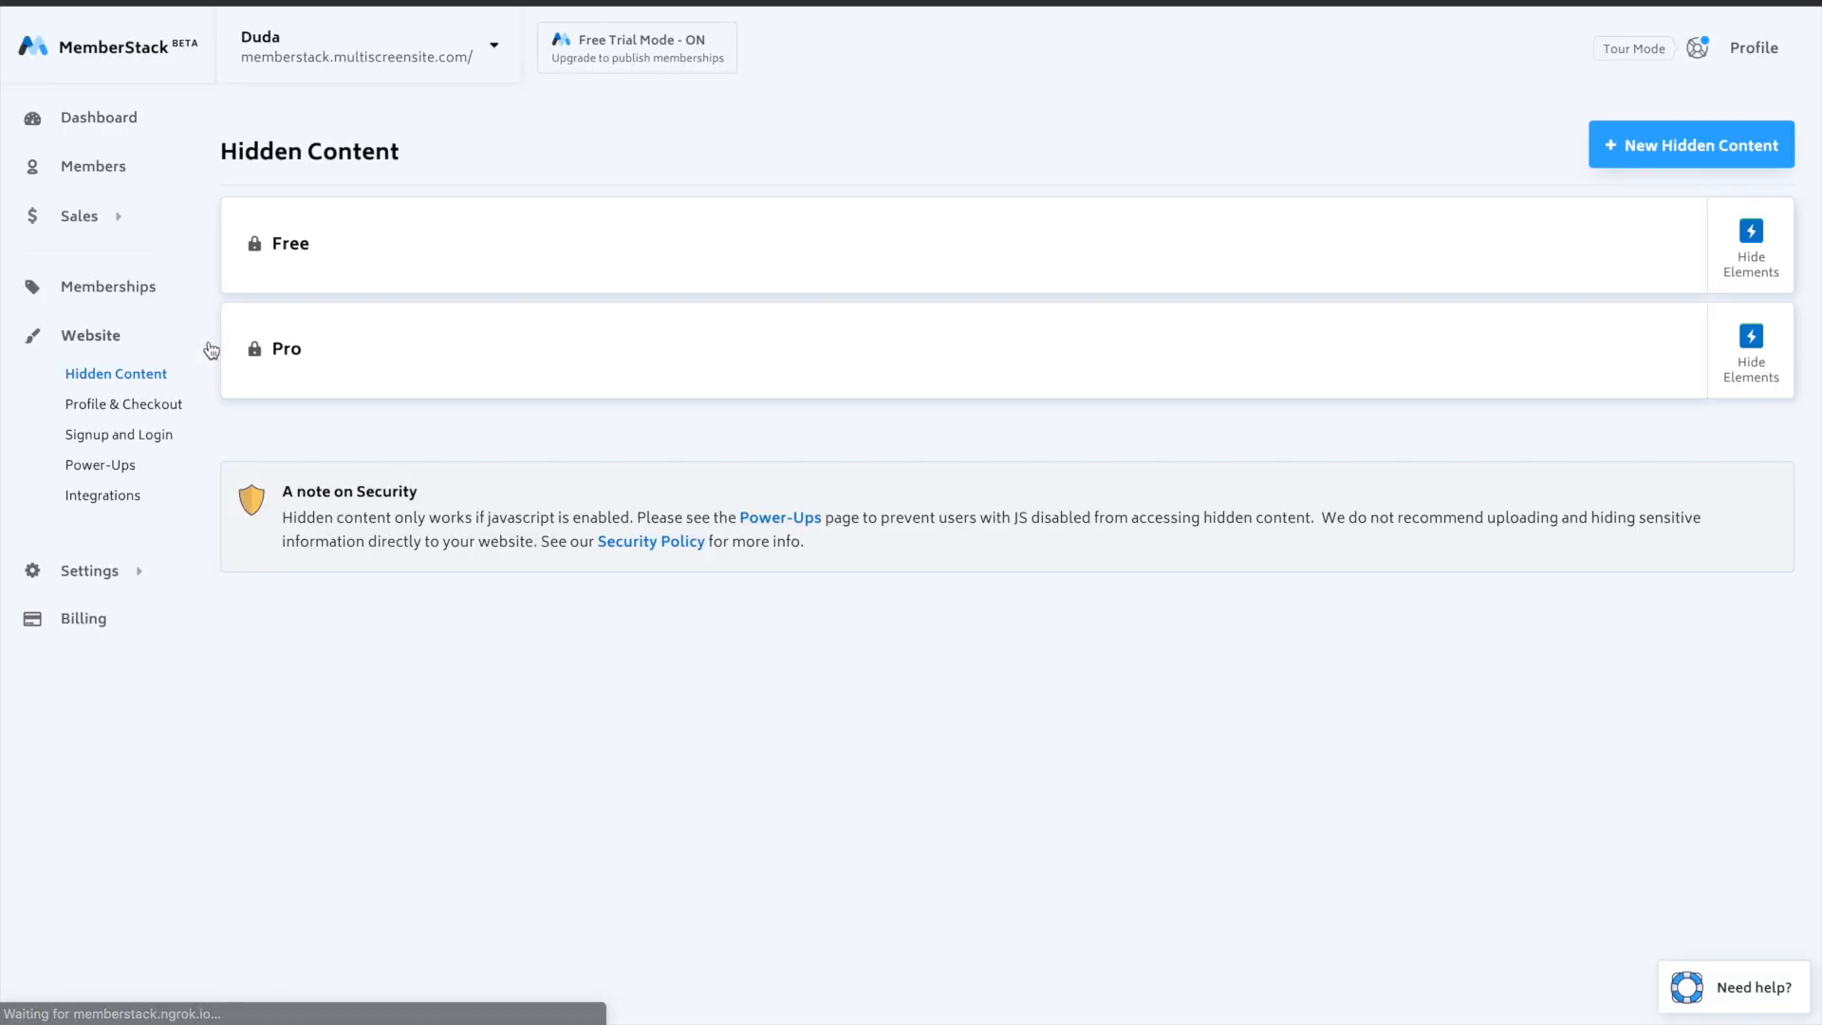
{"action": "left_click", "coordinate": [1744, 242]}
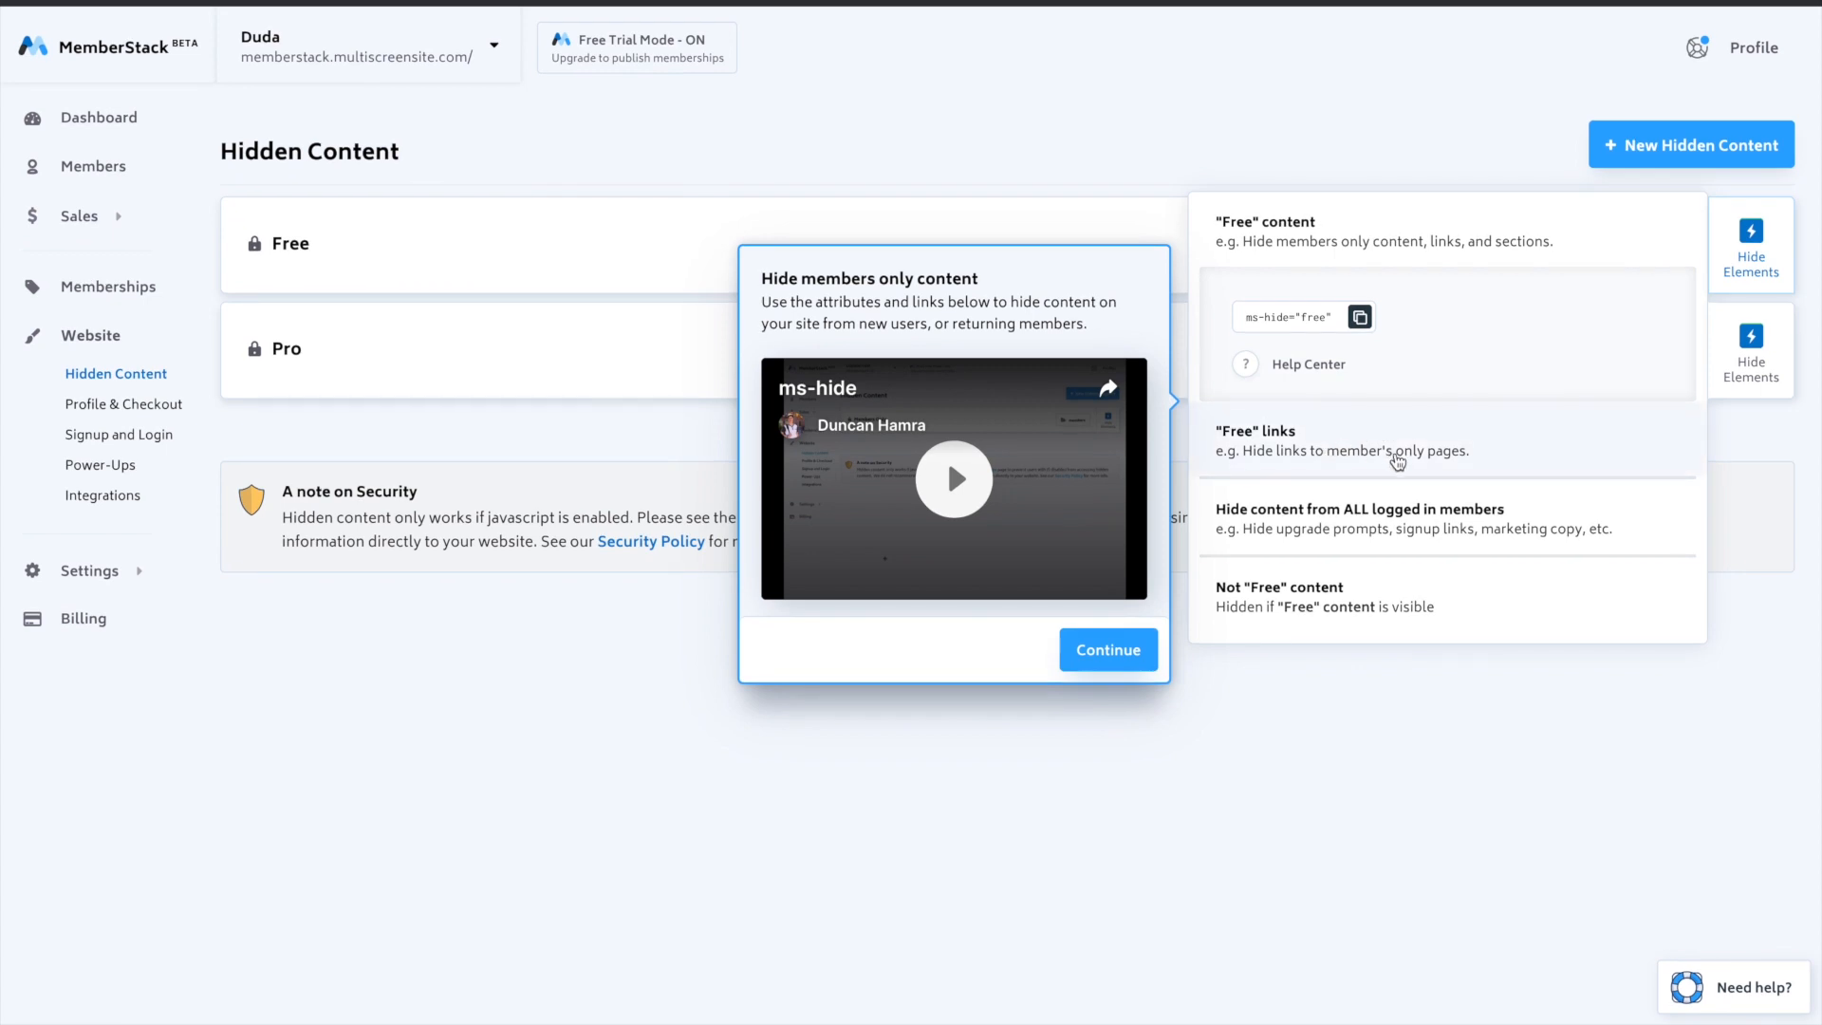
{"action": "left_click", "coordinate": [1286, 437]}
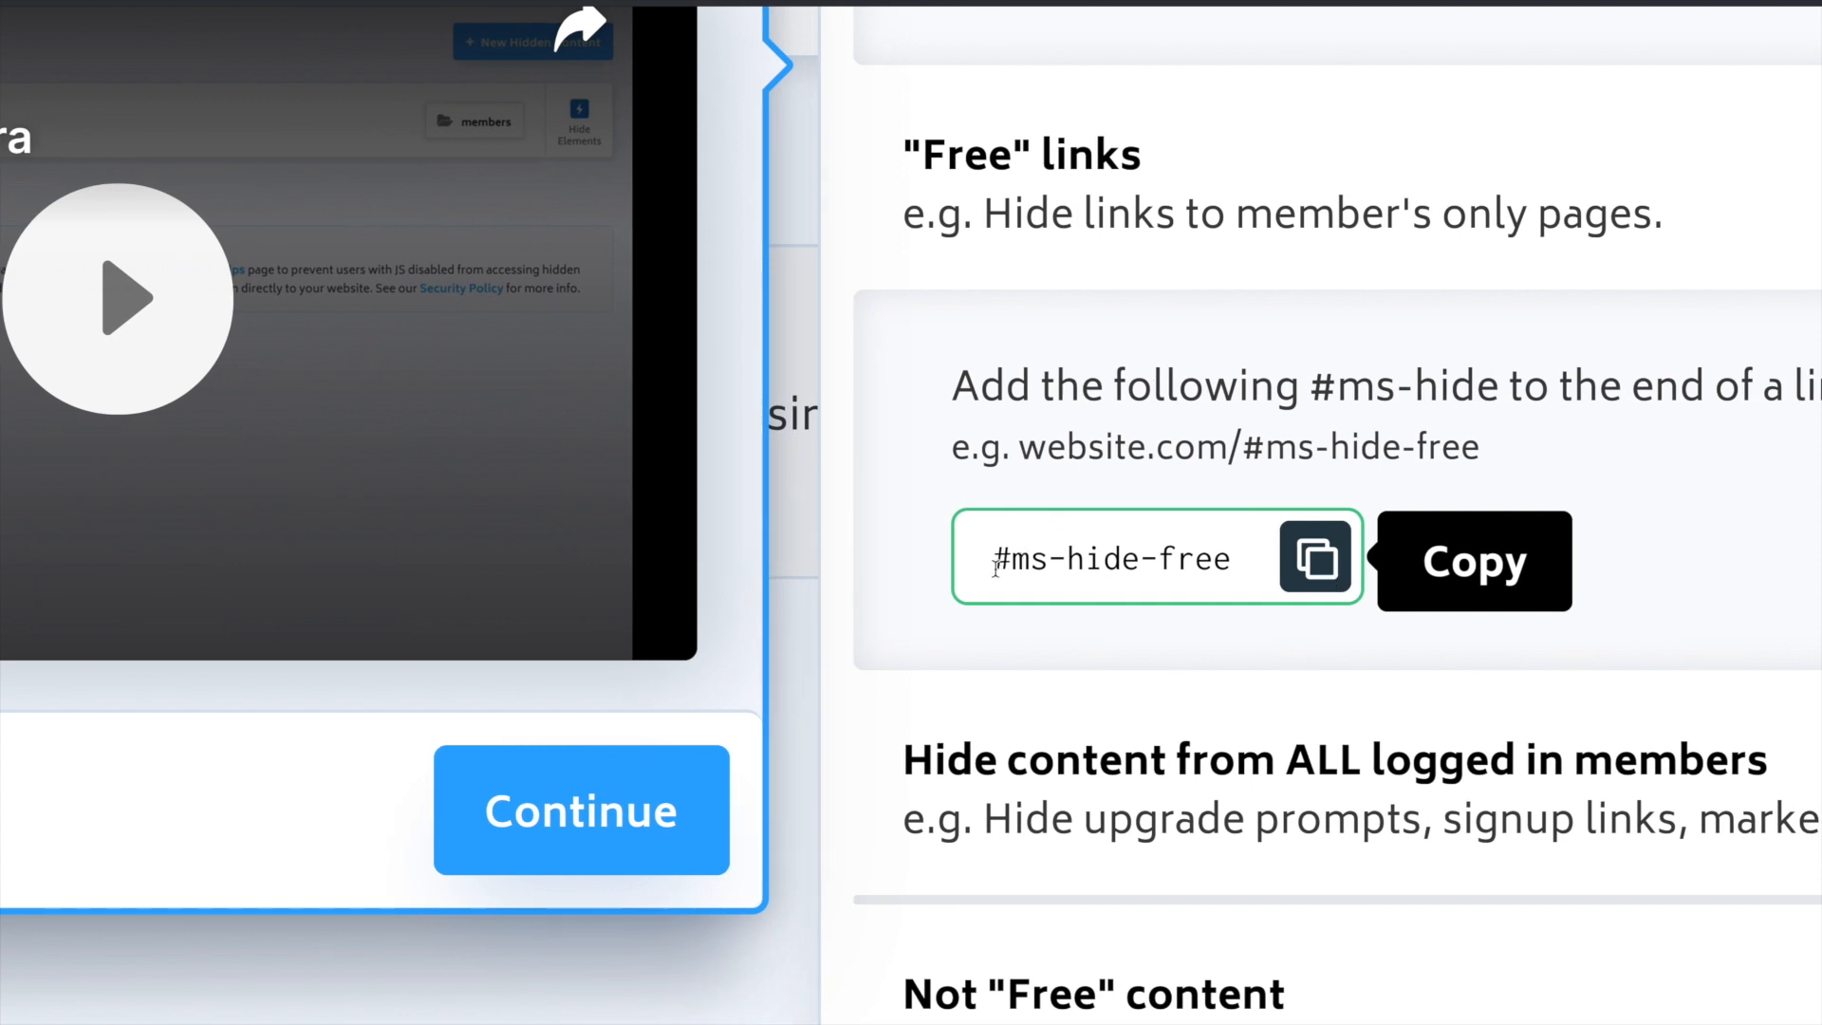
{"action": "left_click", "coordinate": [1215, 565]}
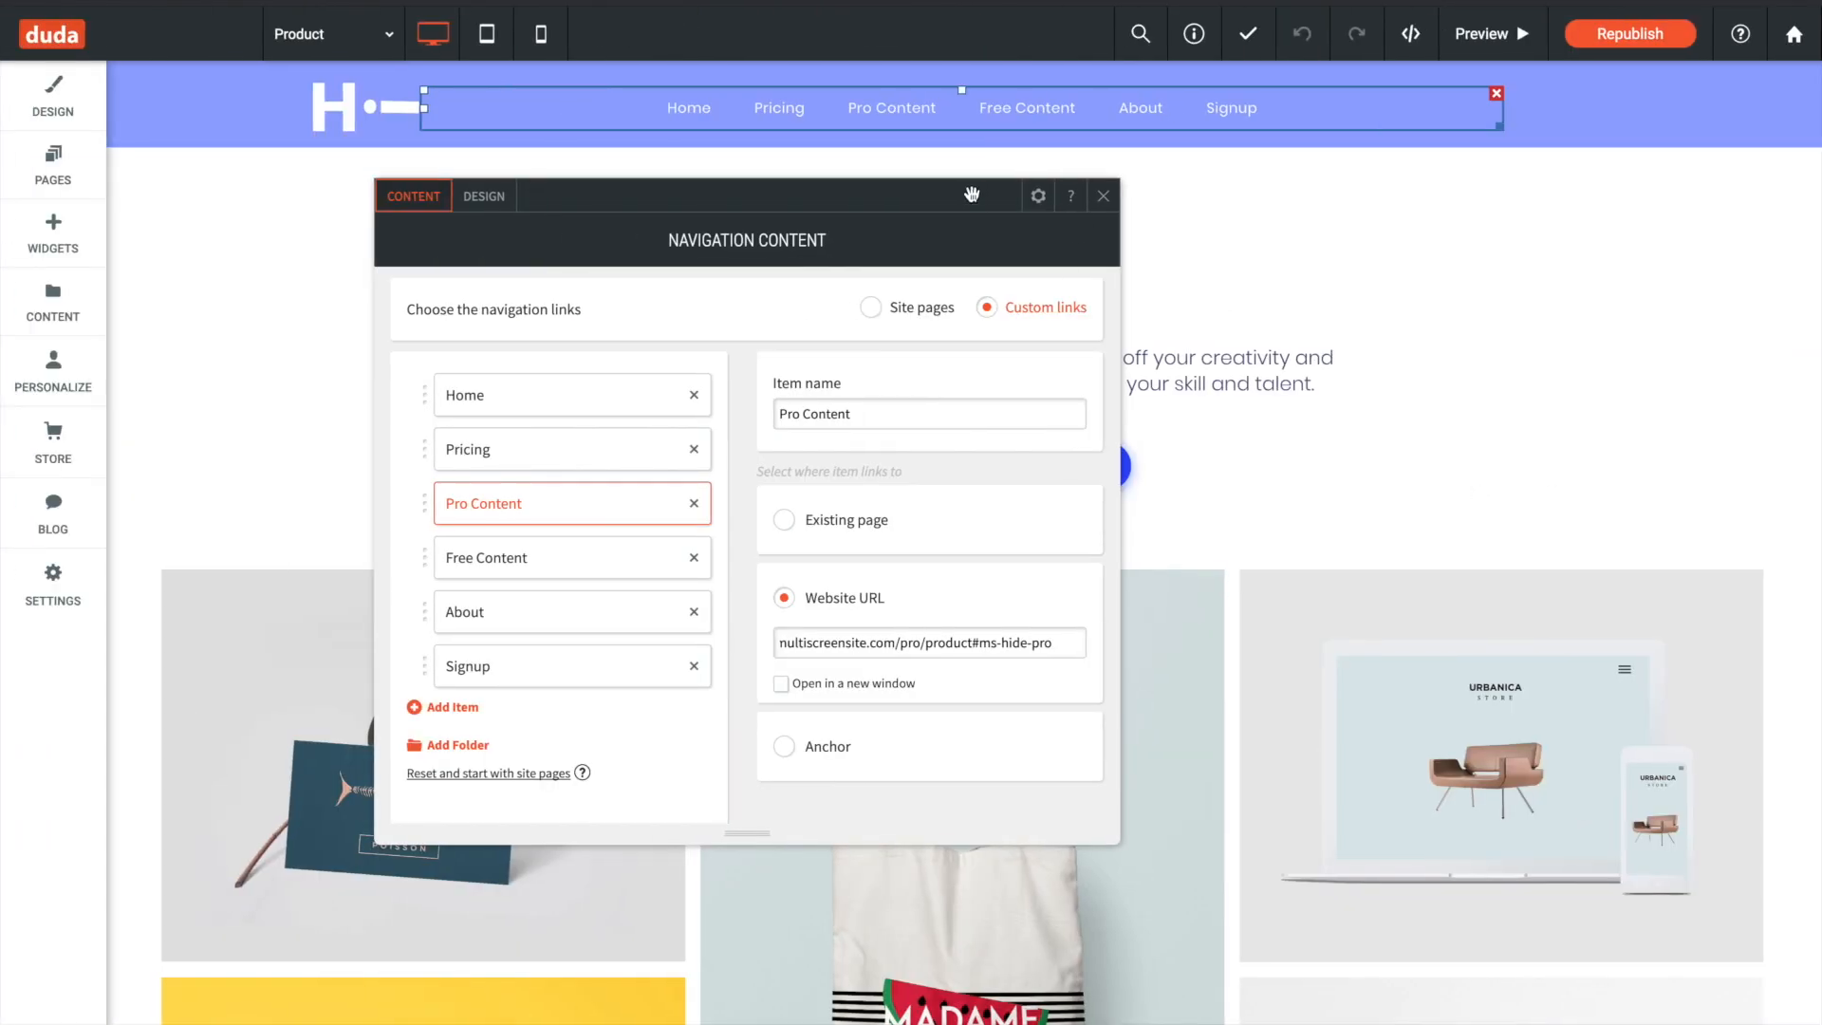
- Append #ms-hide-free to the website URL of the Free Content navigation item
{"action": "left_click", "coordinate": [628, 558]}
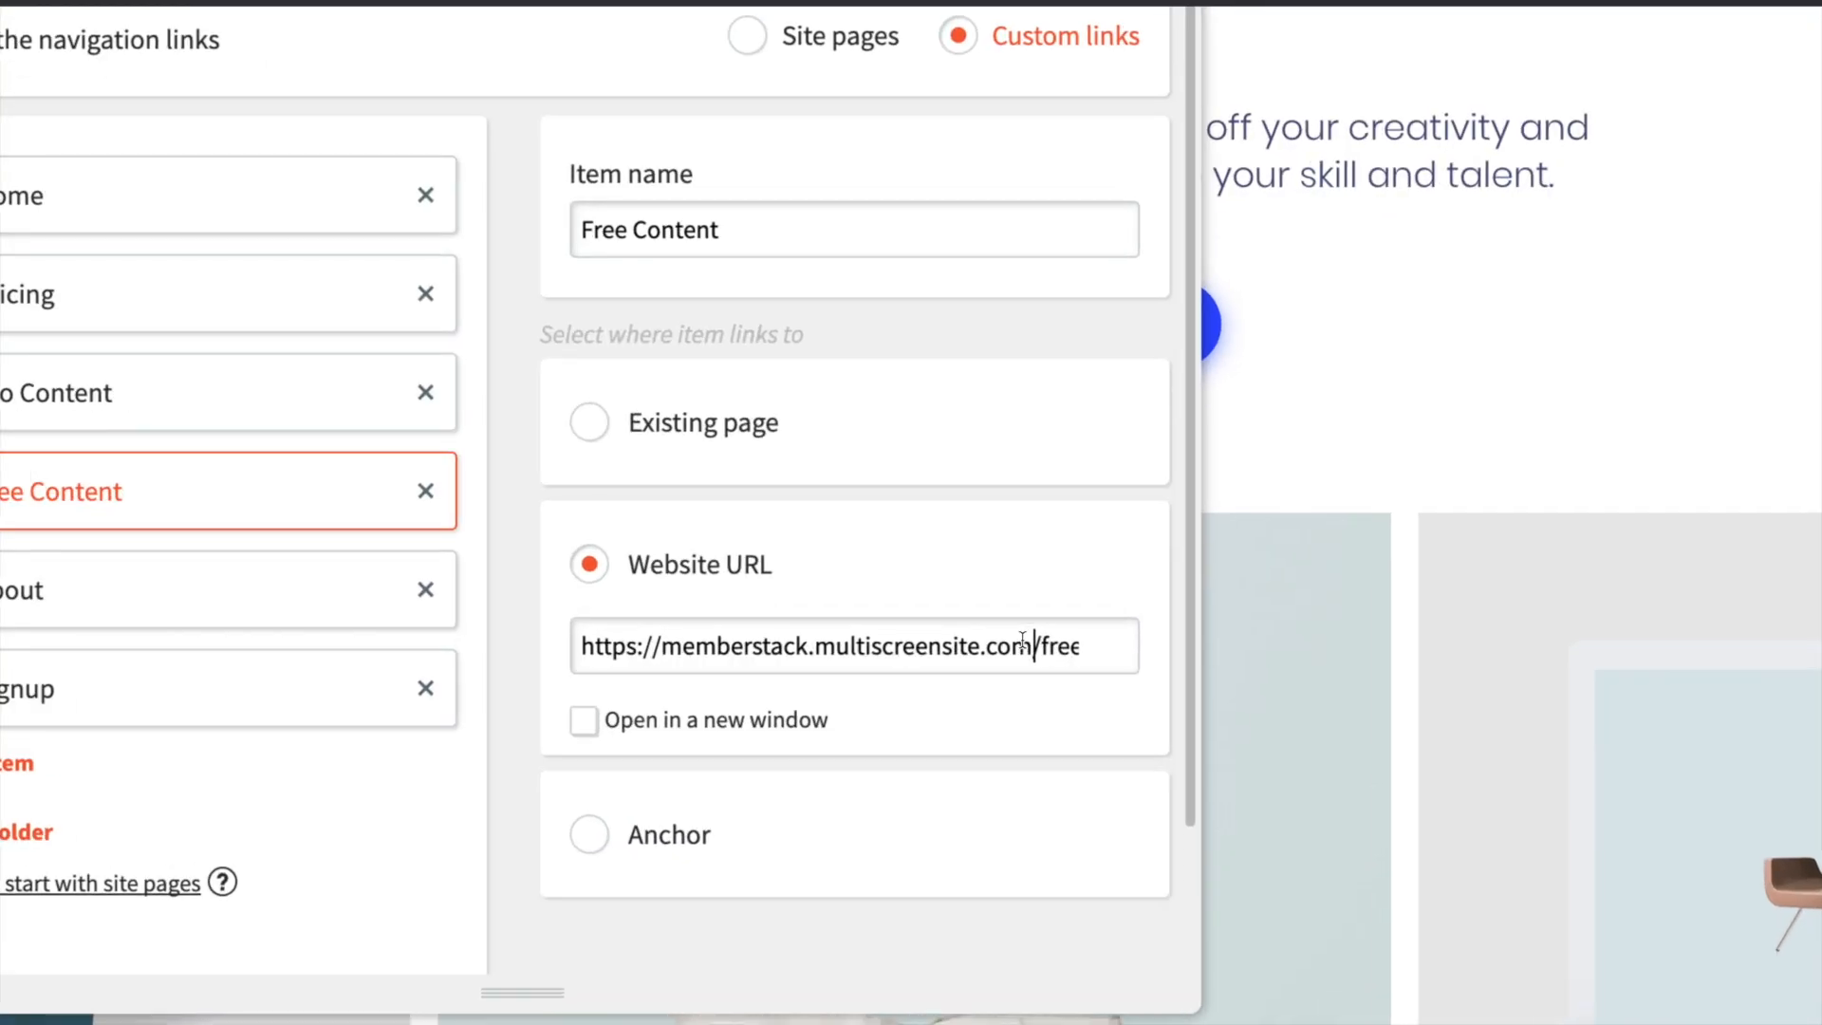
{"action": "type", "text": "#ms-l"}
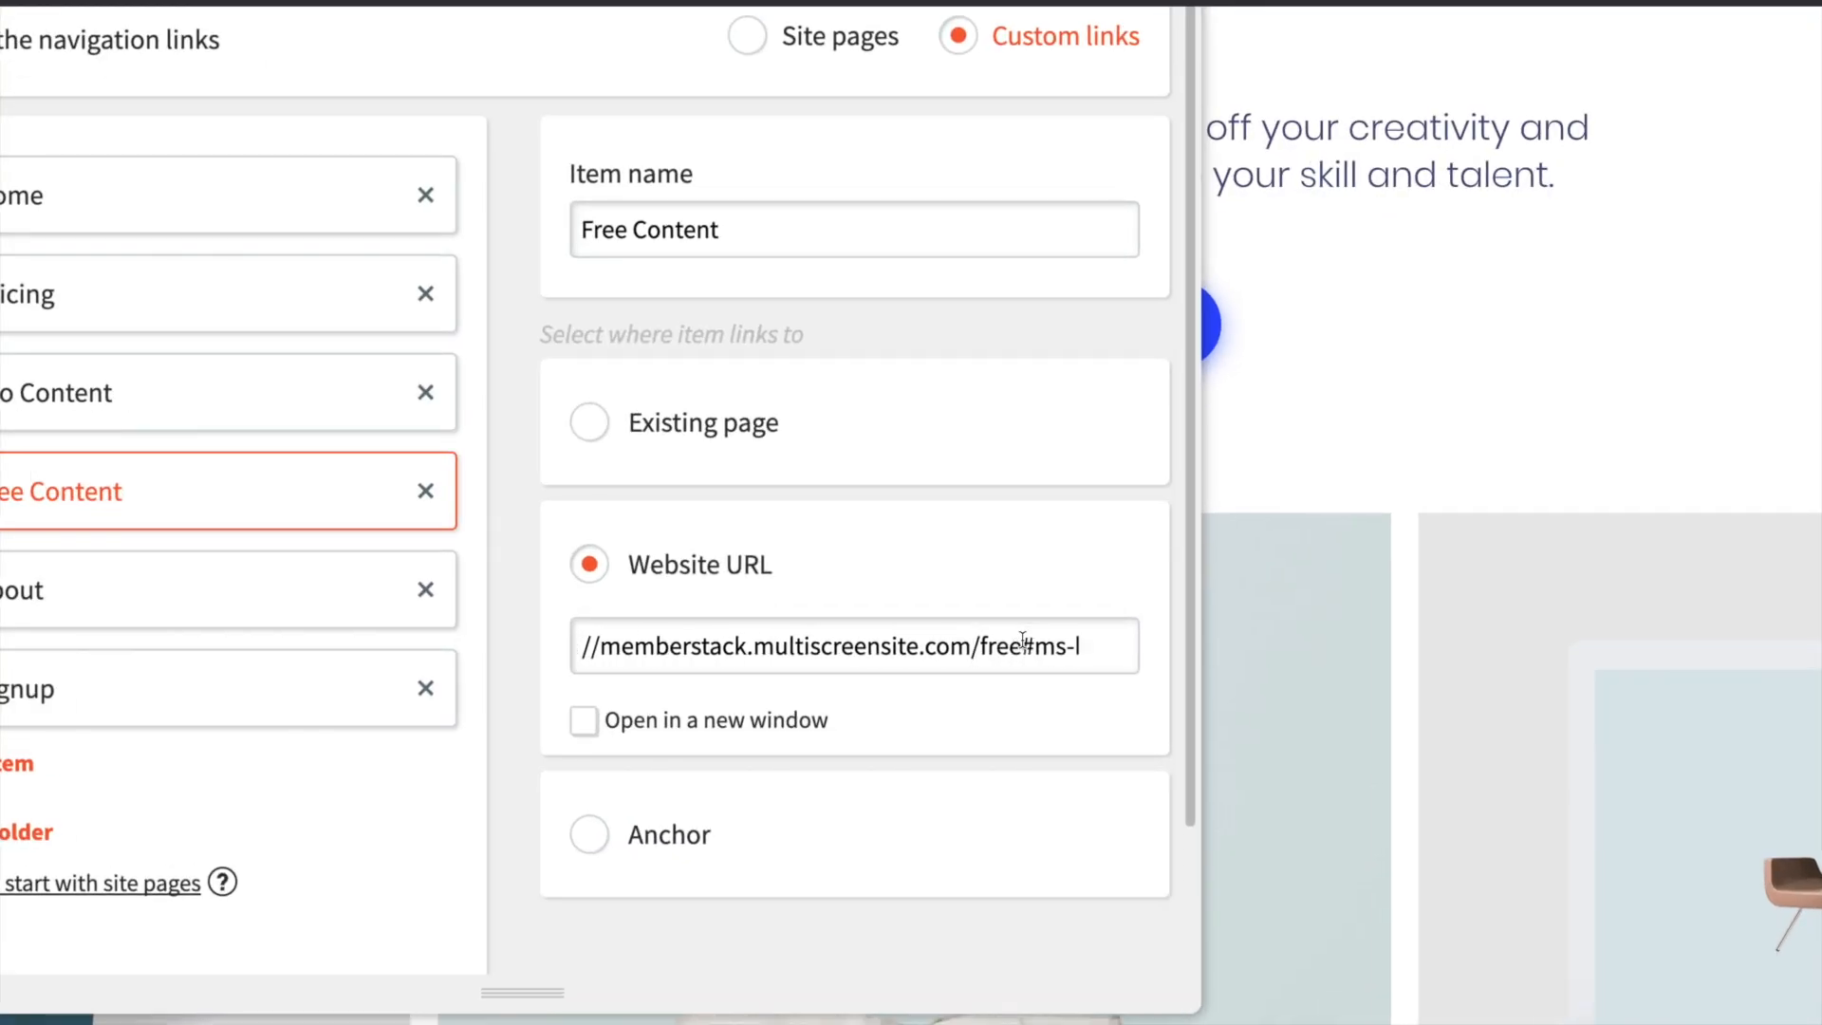
{"action": "type", "text": "ide-free"}
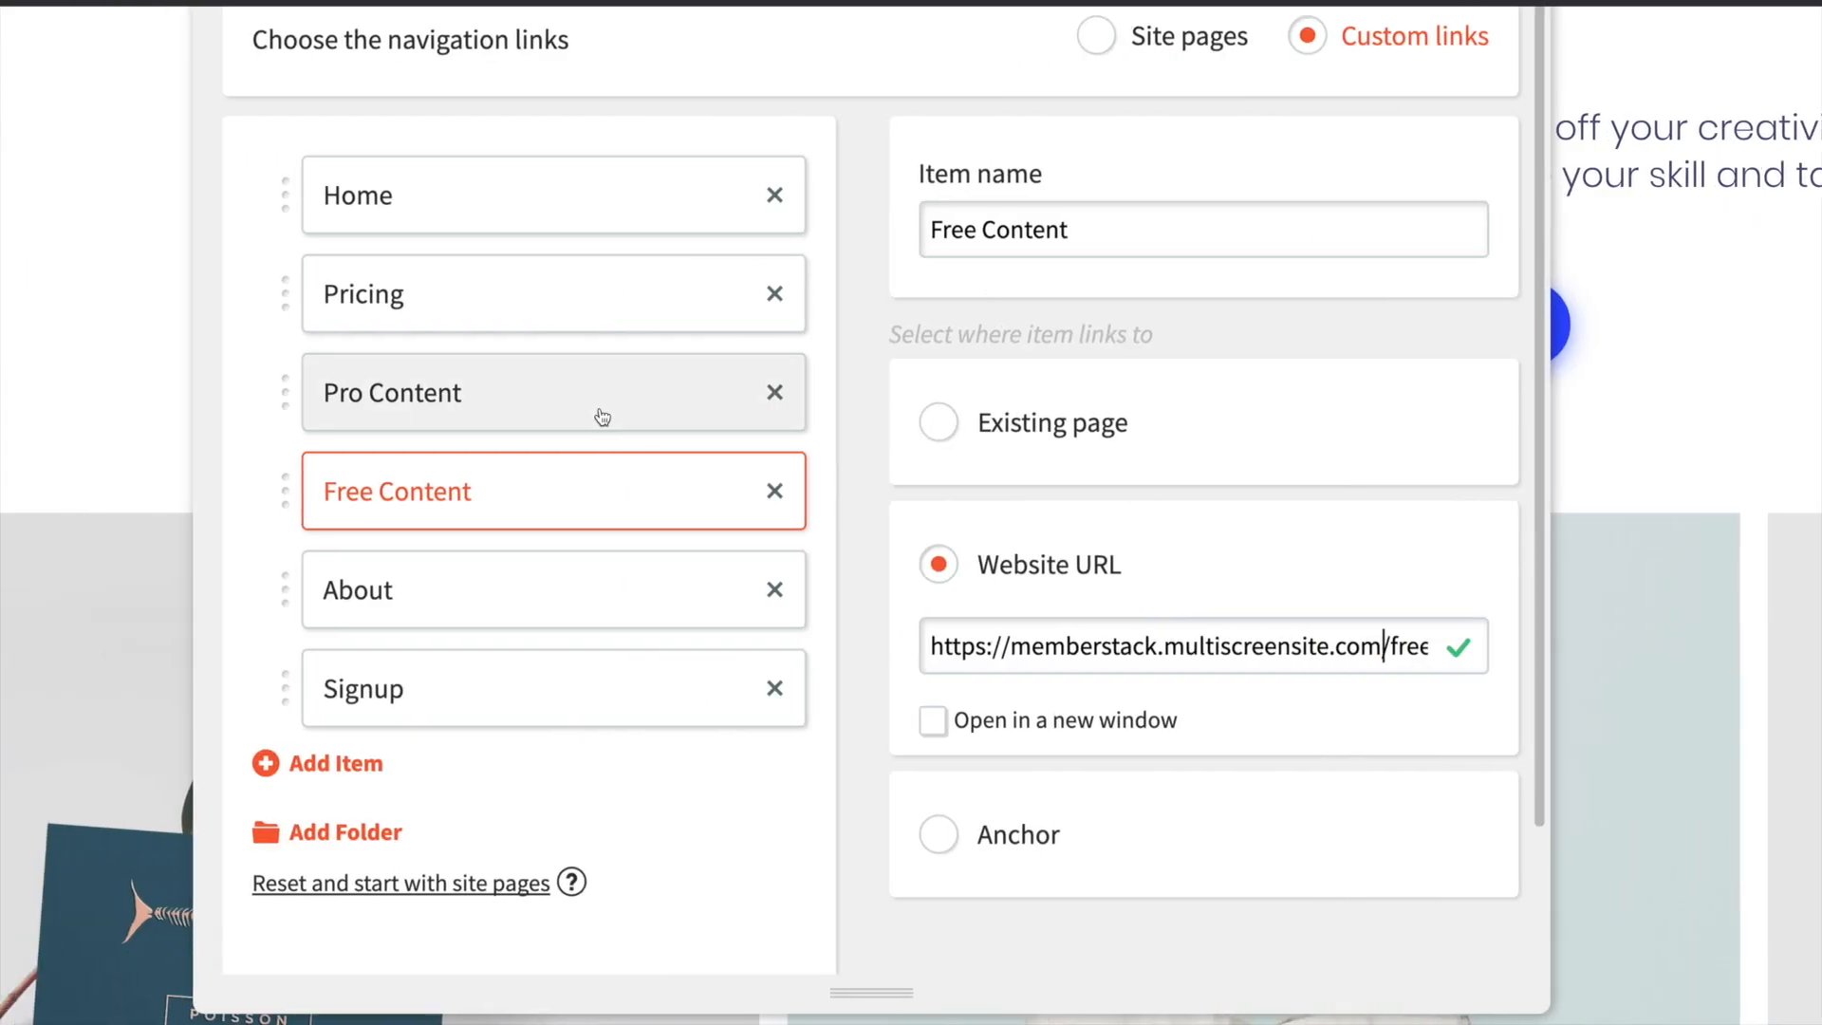
- Examine the hide suffixes in the website URLs of the Pro Content and Signup navigation items
{"action": "left_click", "coordinate": [602, 417]}
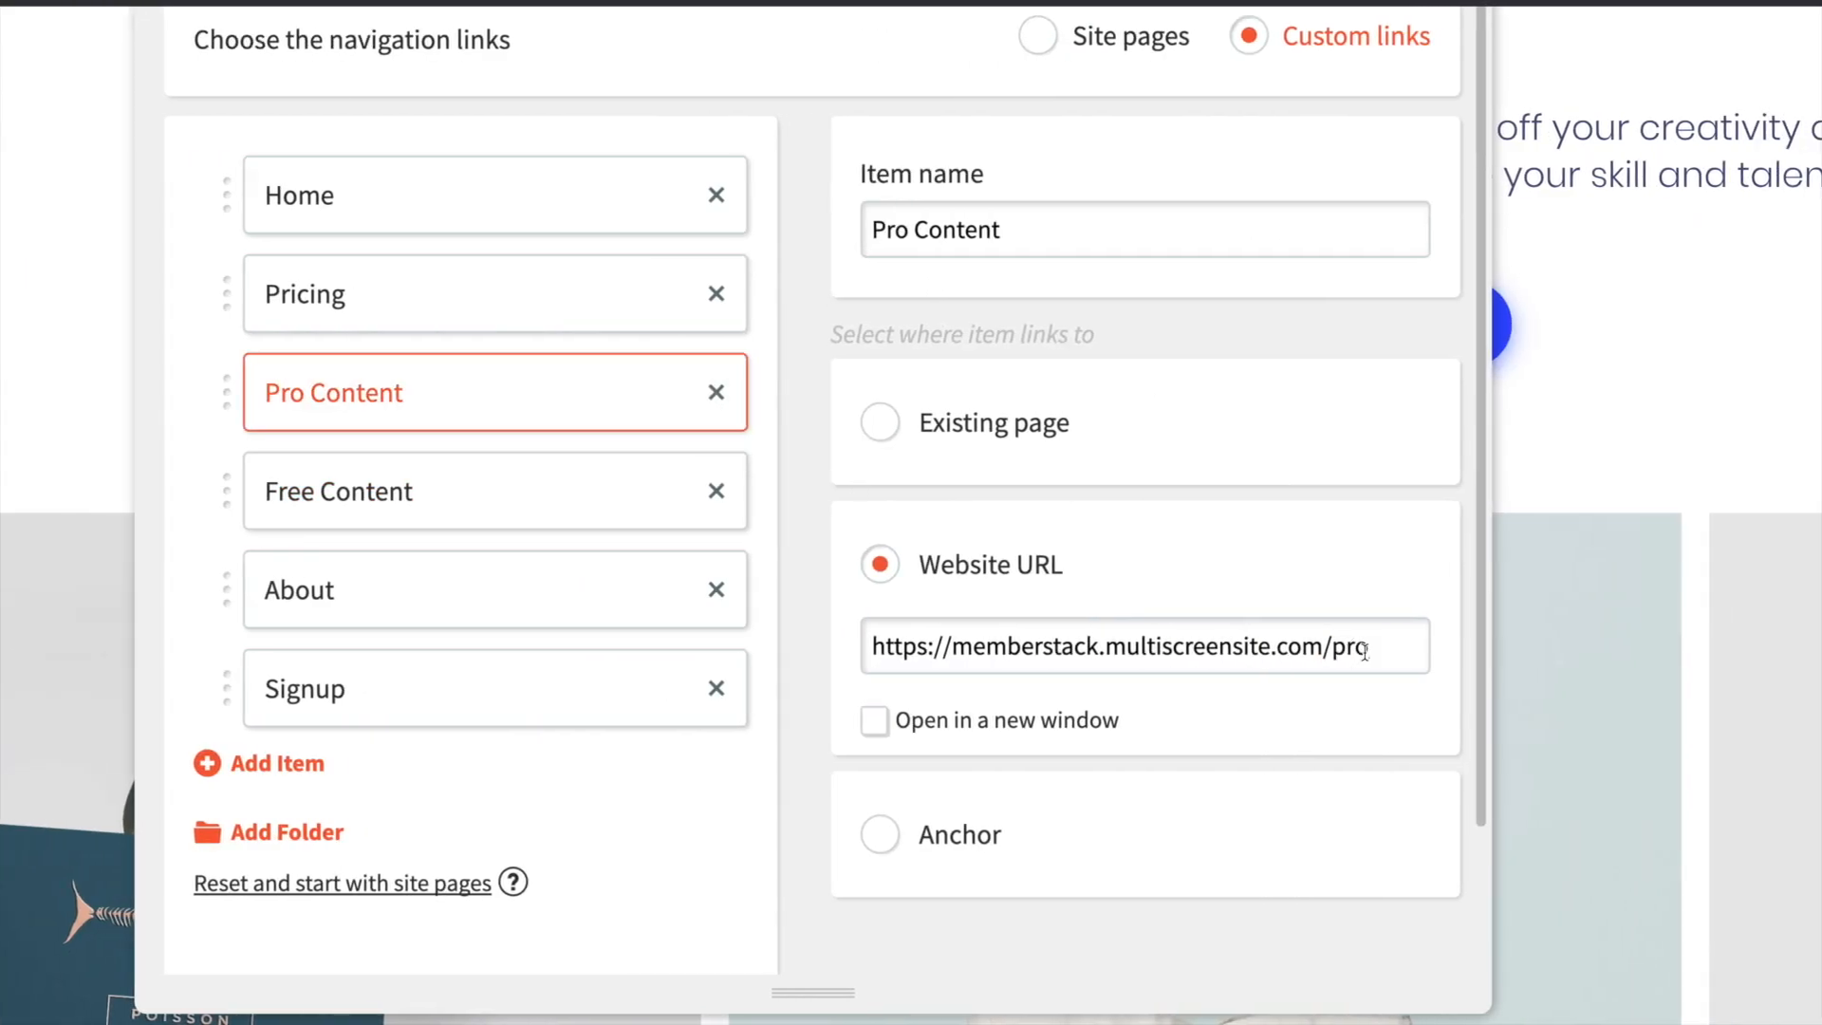
{"action": "type", "text": "/product#ms-hide-pro"}
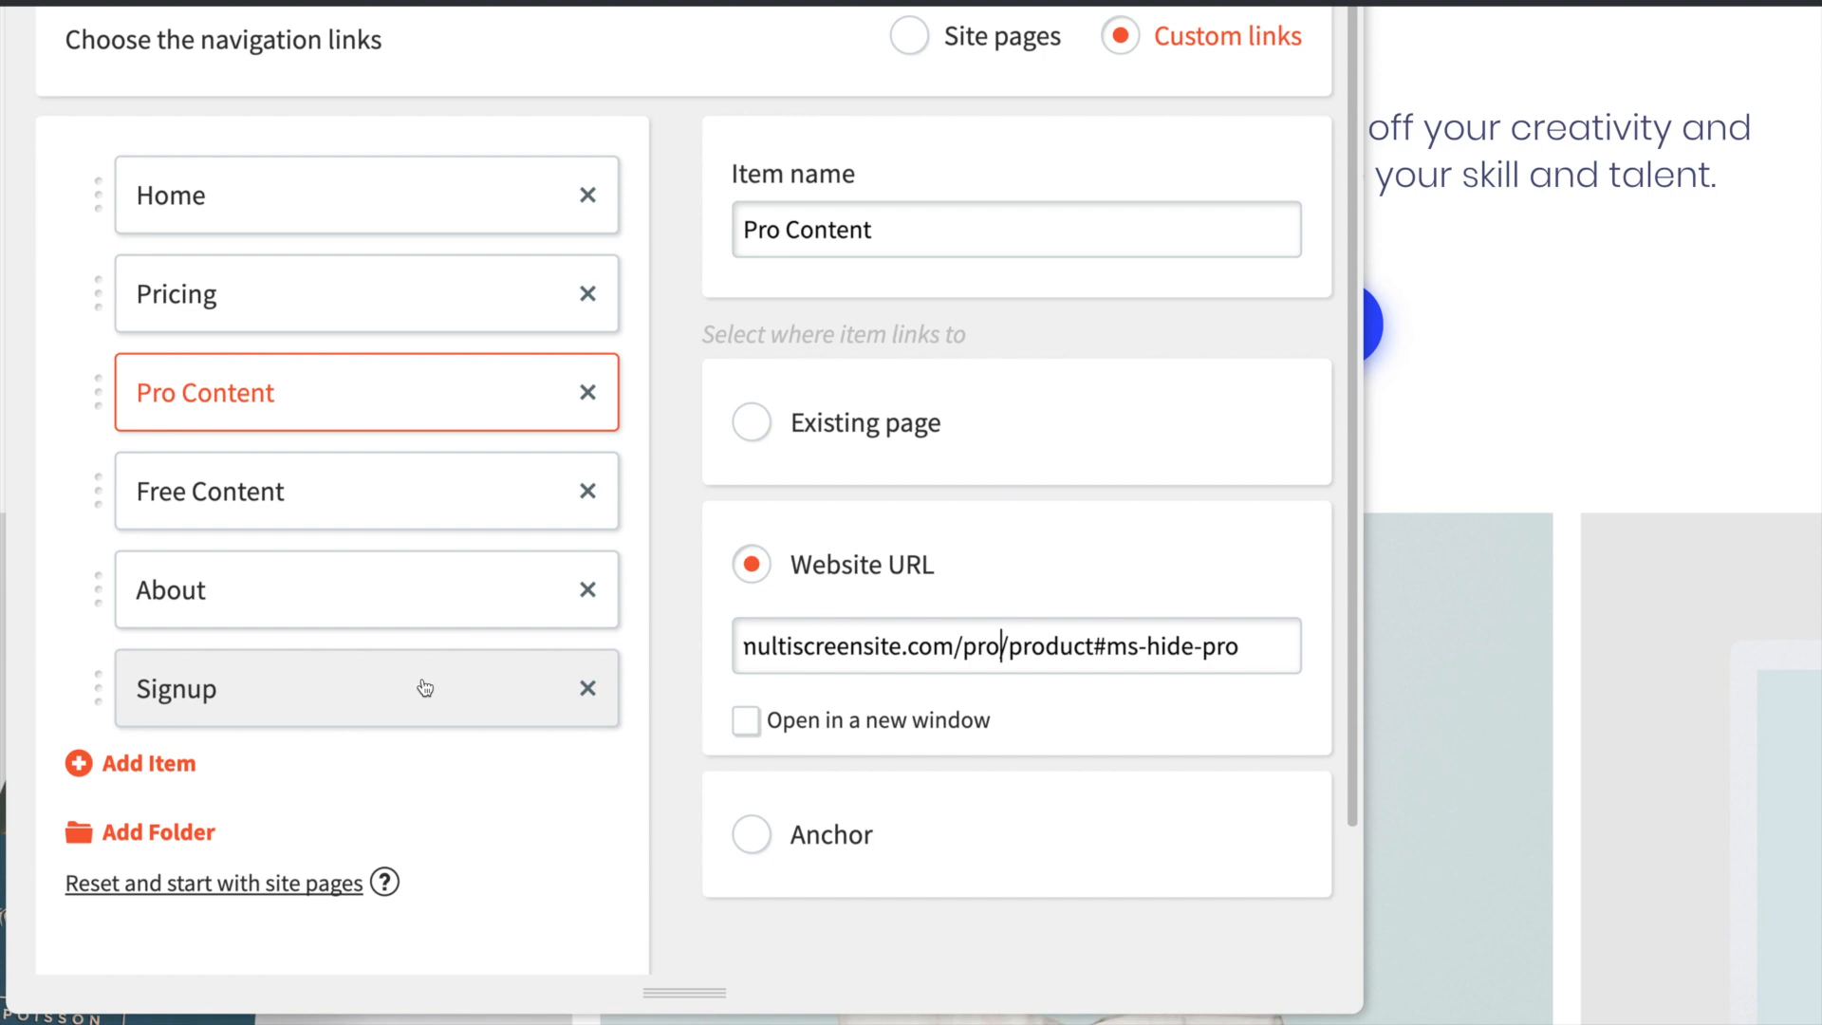
{"action": "scroll", "coordinate": [424, 685], "scroll_direction": "down", "scroll_amount": 1}
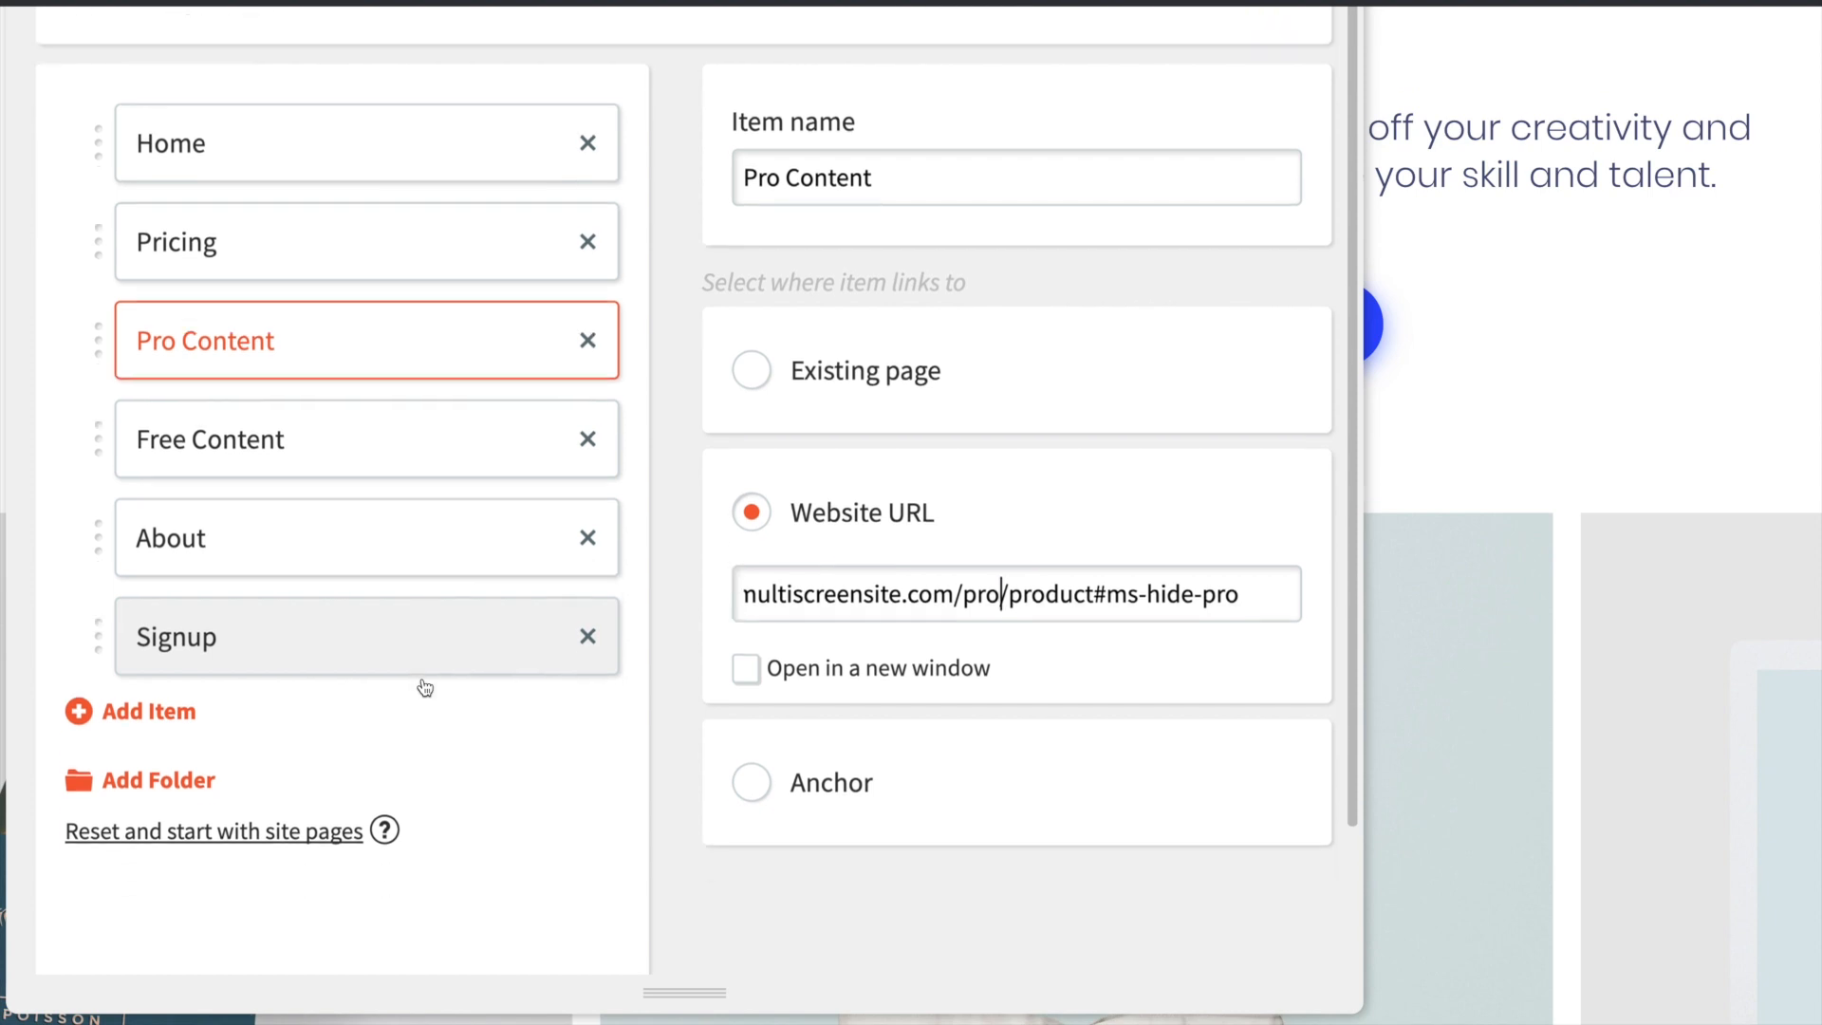
{"action": "left_click", "coordinate": [411, 639]}
{"action": "scroll", "coordinate": [1157, 586], "scroll_direction": "right", "scroll_amount": 3}
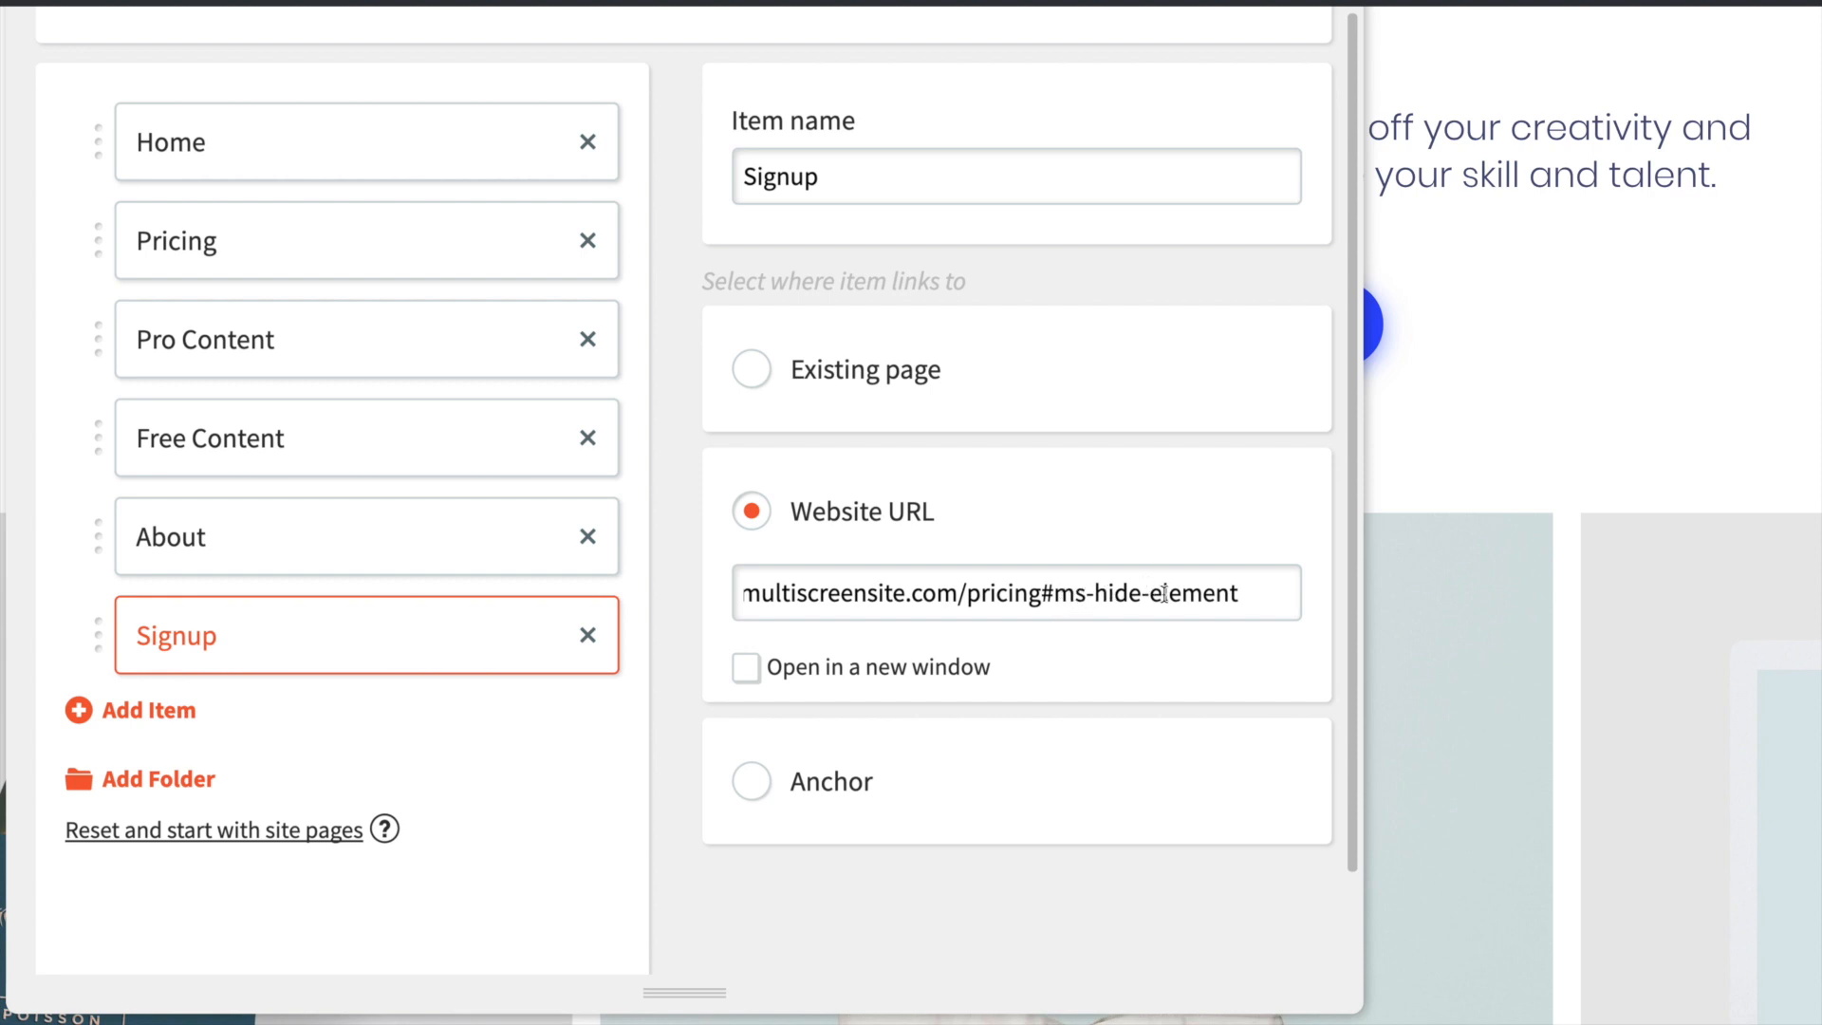
- Add a new custom navigation item below Signup and select the Signup item's full website URL for reuse
{"action": "left_click", "coordinate": [140, 721]}
{"action": "left_click", "coordinate": [837, 429]}
{"action": "left_click", "coordinate": [301, 657]}
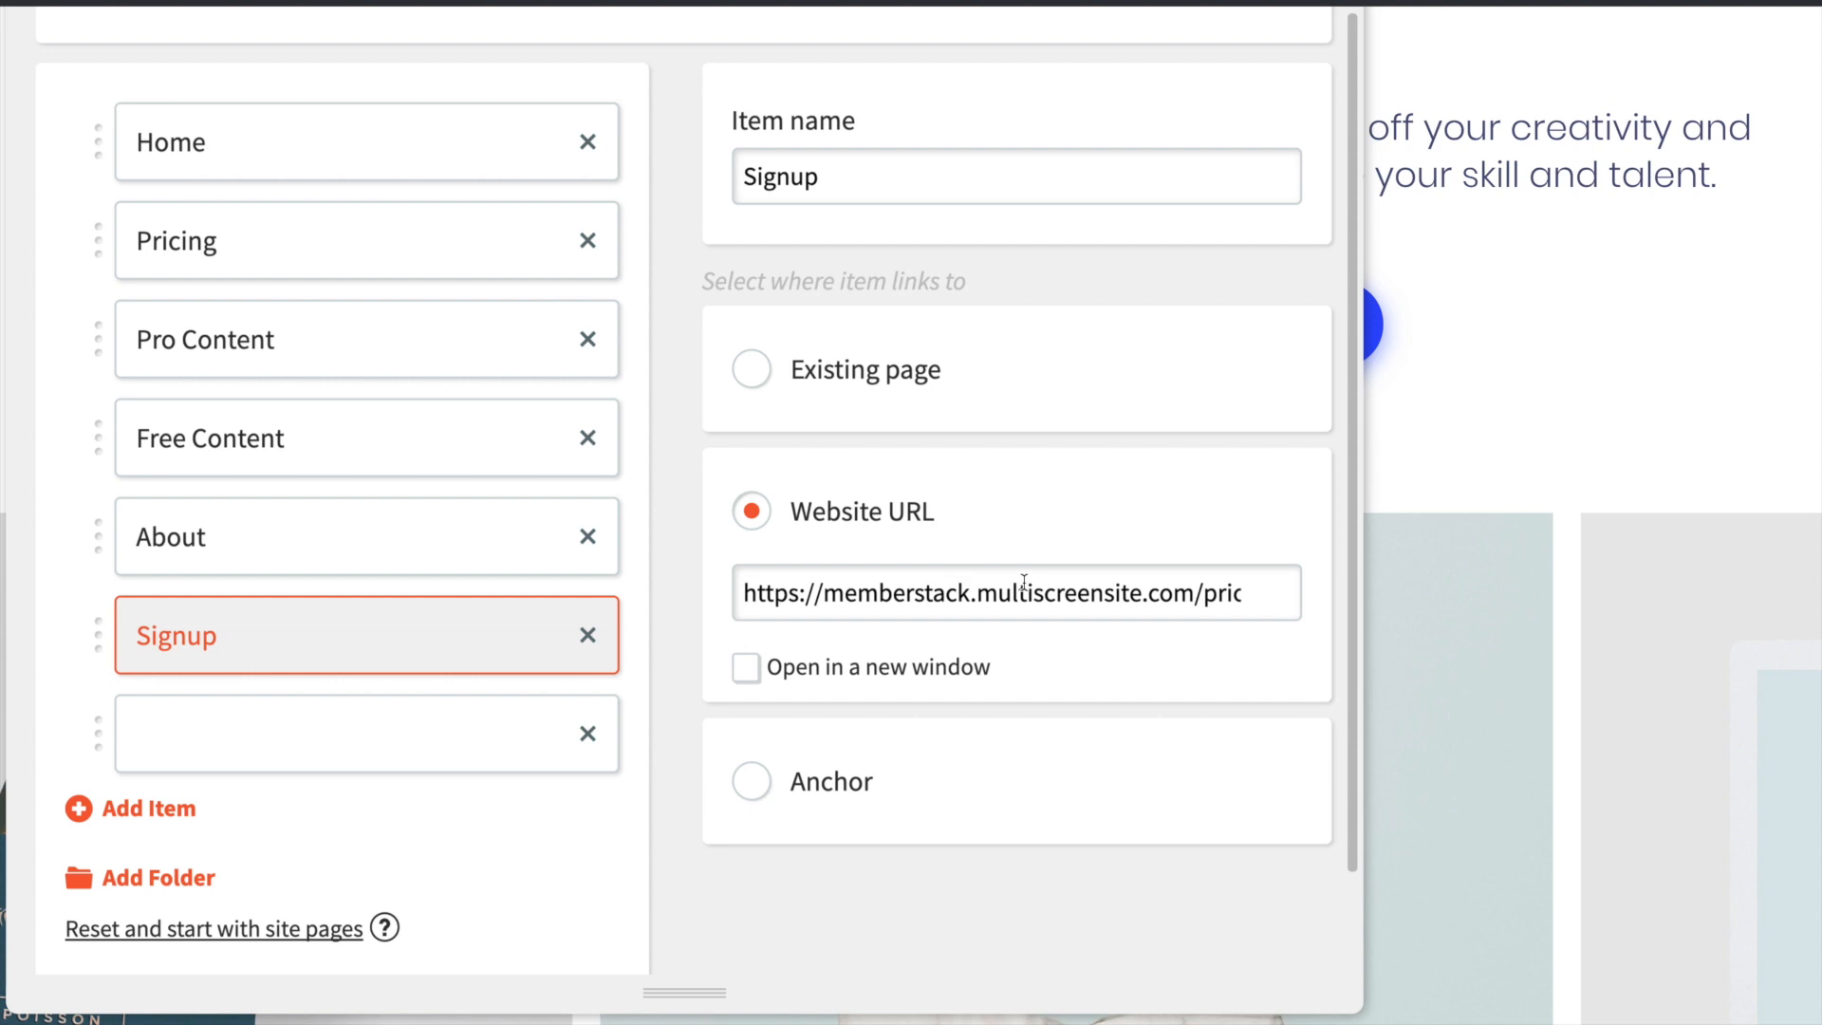
{"action": "triple_click", "coordinate": [983, 579]}
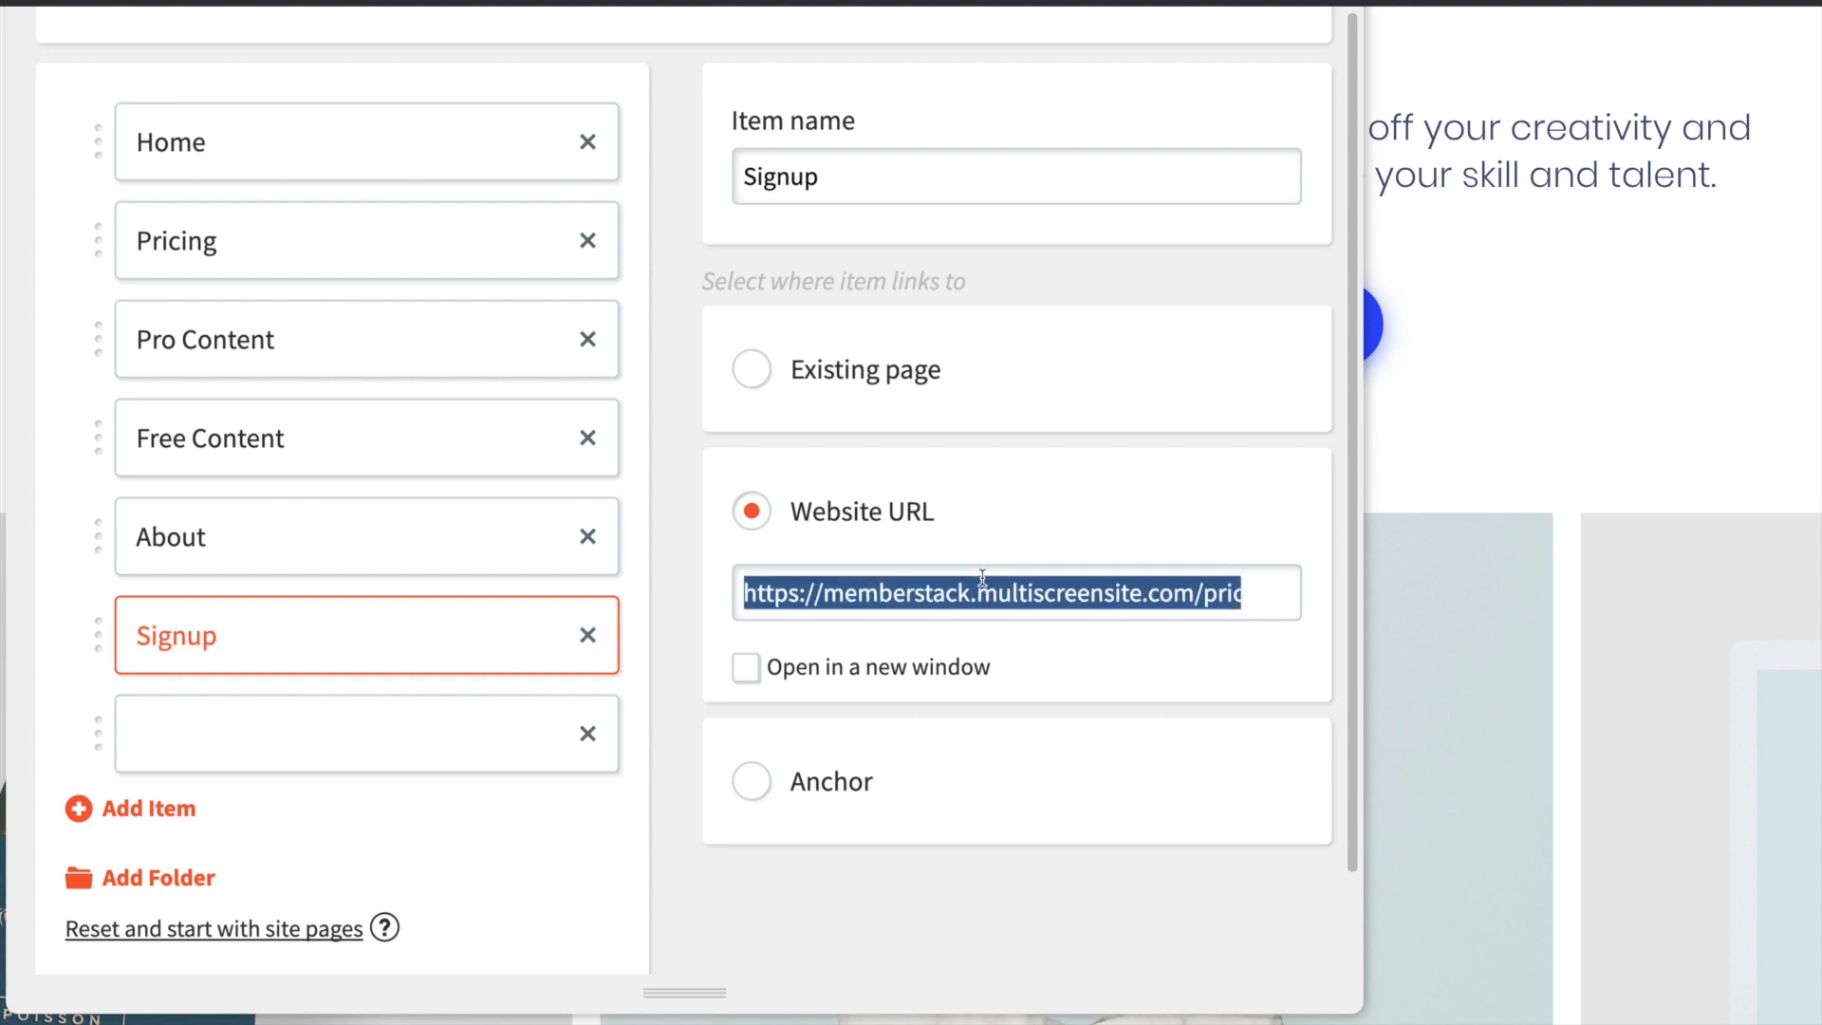
{"action": "left_click", "coordinate": [186, 698]}
{"action": "left_click", "coordinate": [893, 536]}
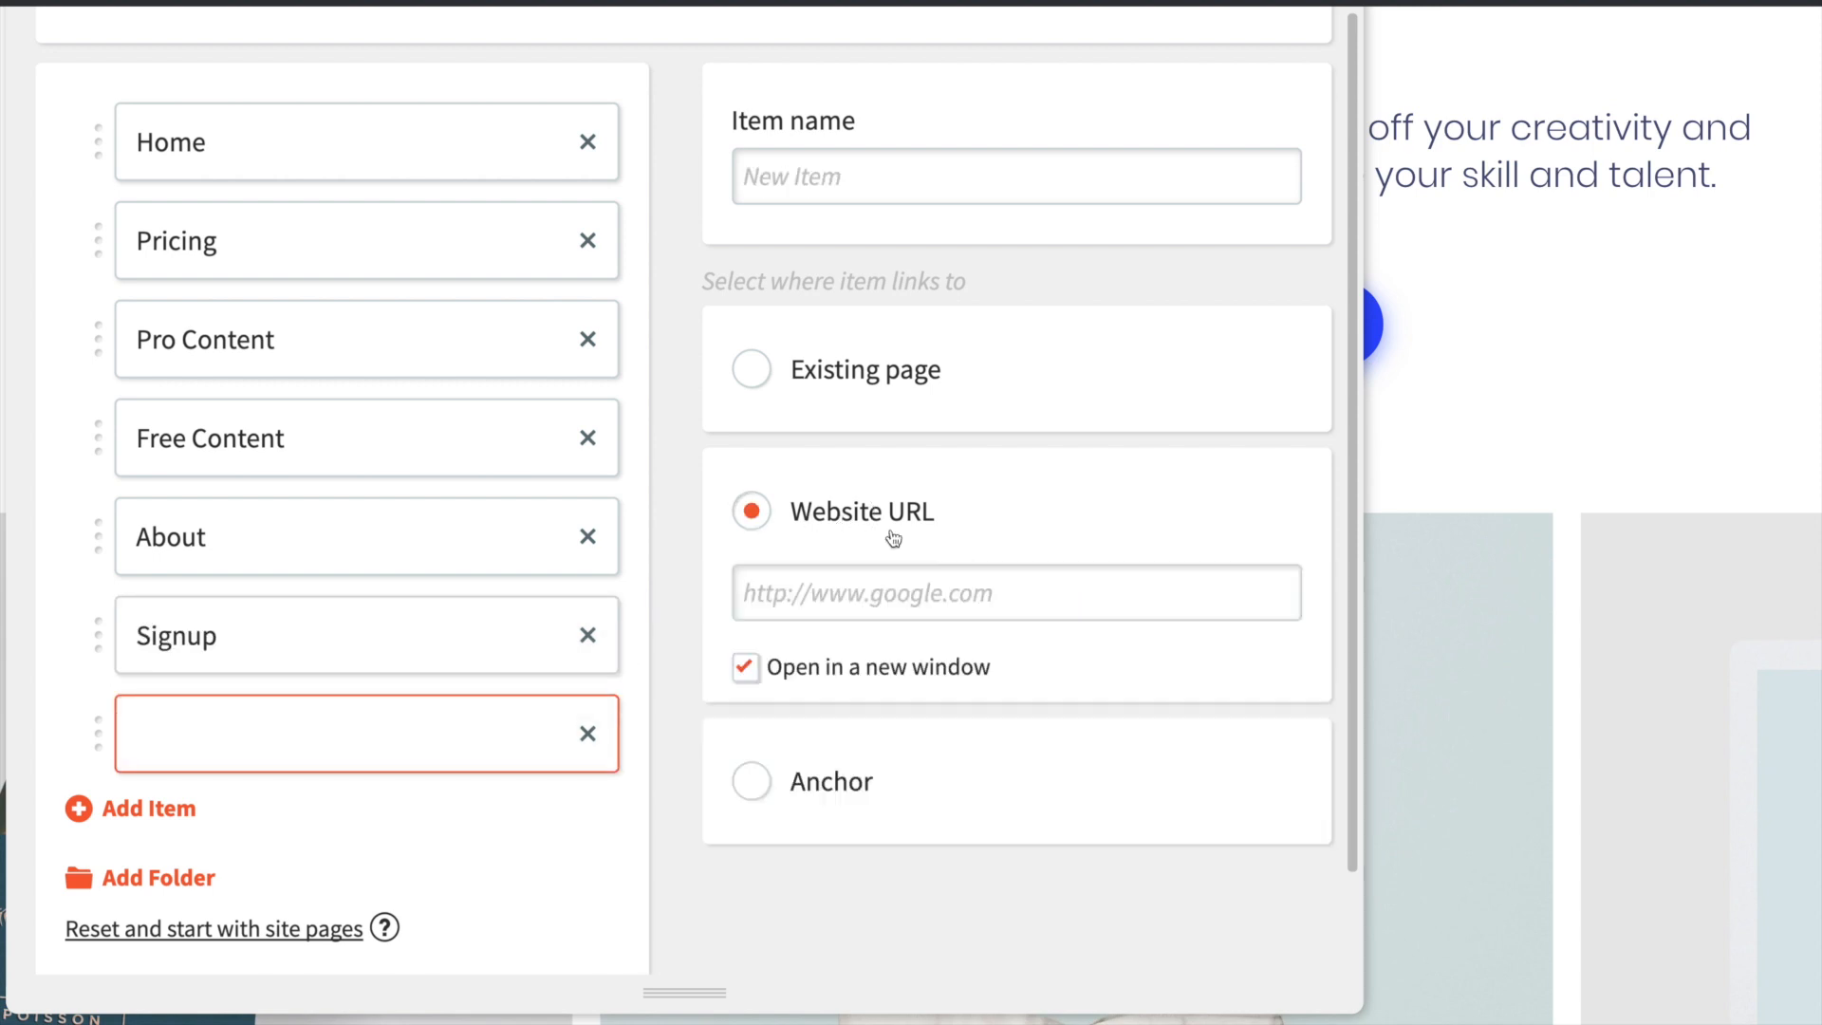
{"action": "left_click", "coordinate": [934, 610]}
{"action": "key", "text": "ctrl+v"}
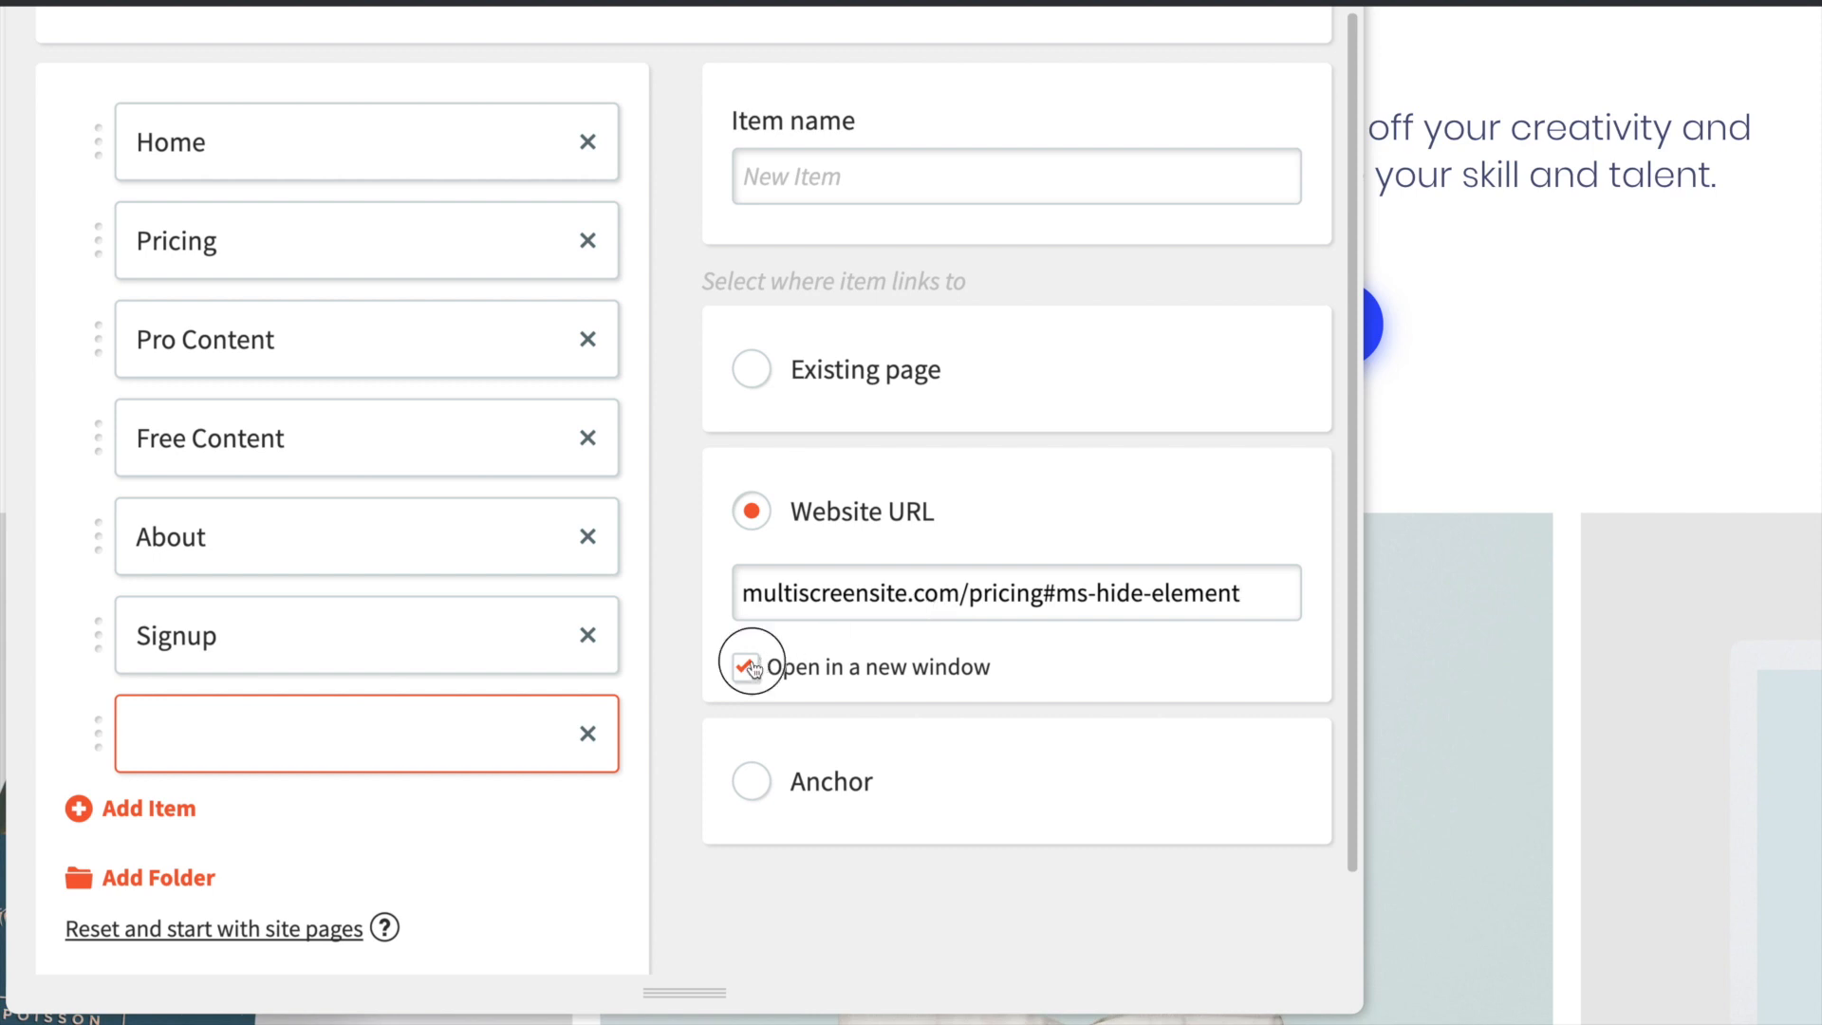
{"action": "scroll", "coordinate": [1077, 590], "scroll_direction": "right", "scroll_amount": 3}
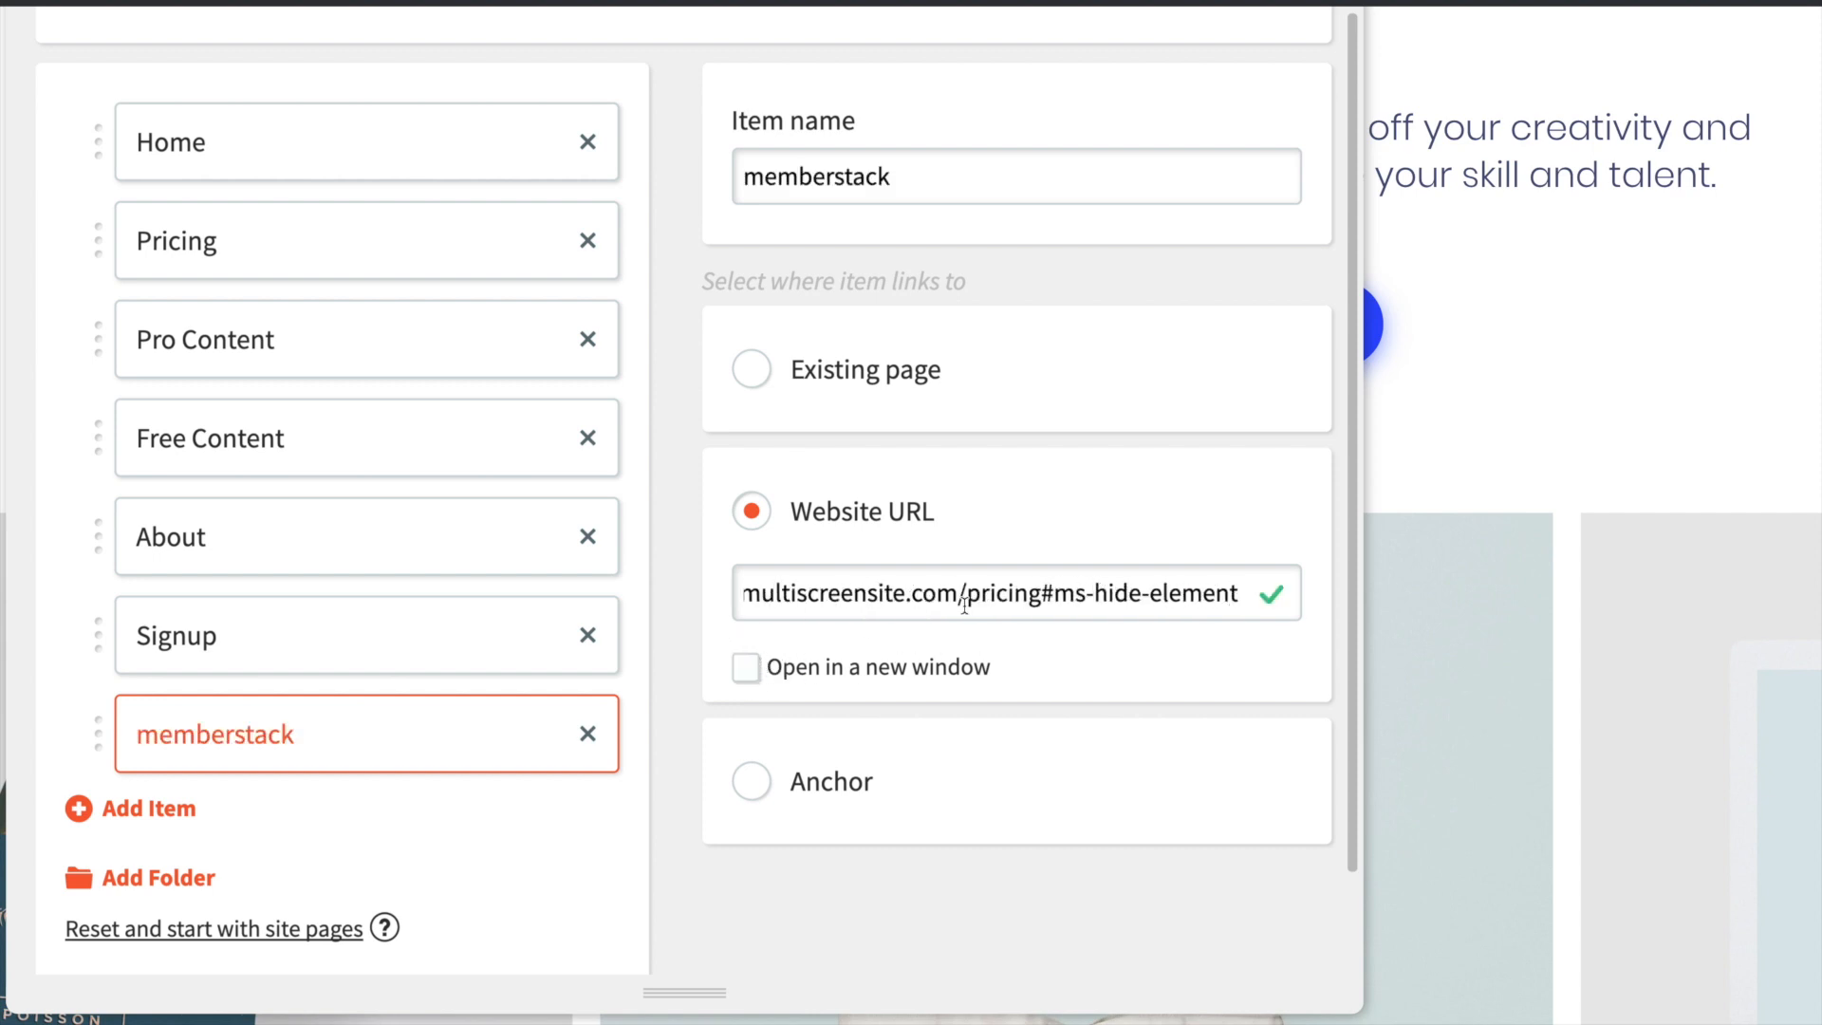
{"action": "double_click", "coordinate": [1006, 594]}
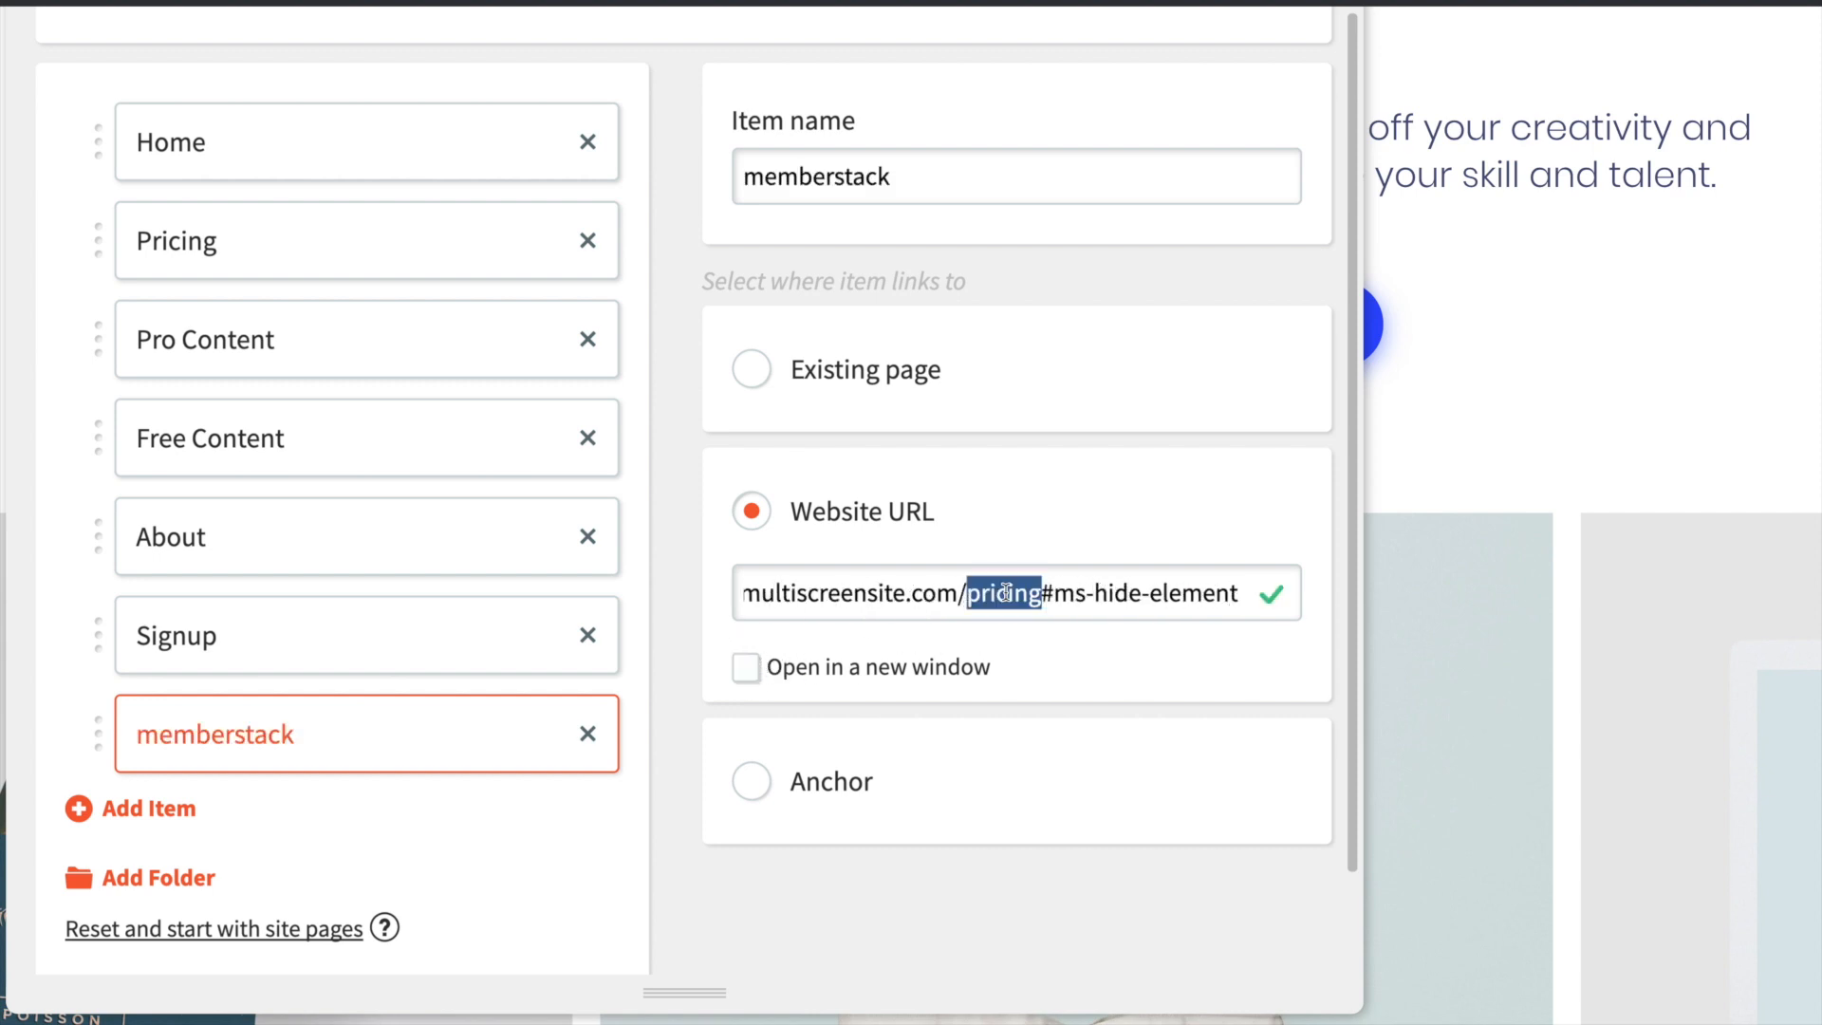
{"action": "type", "text": "login"}
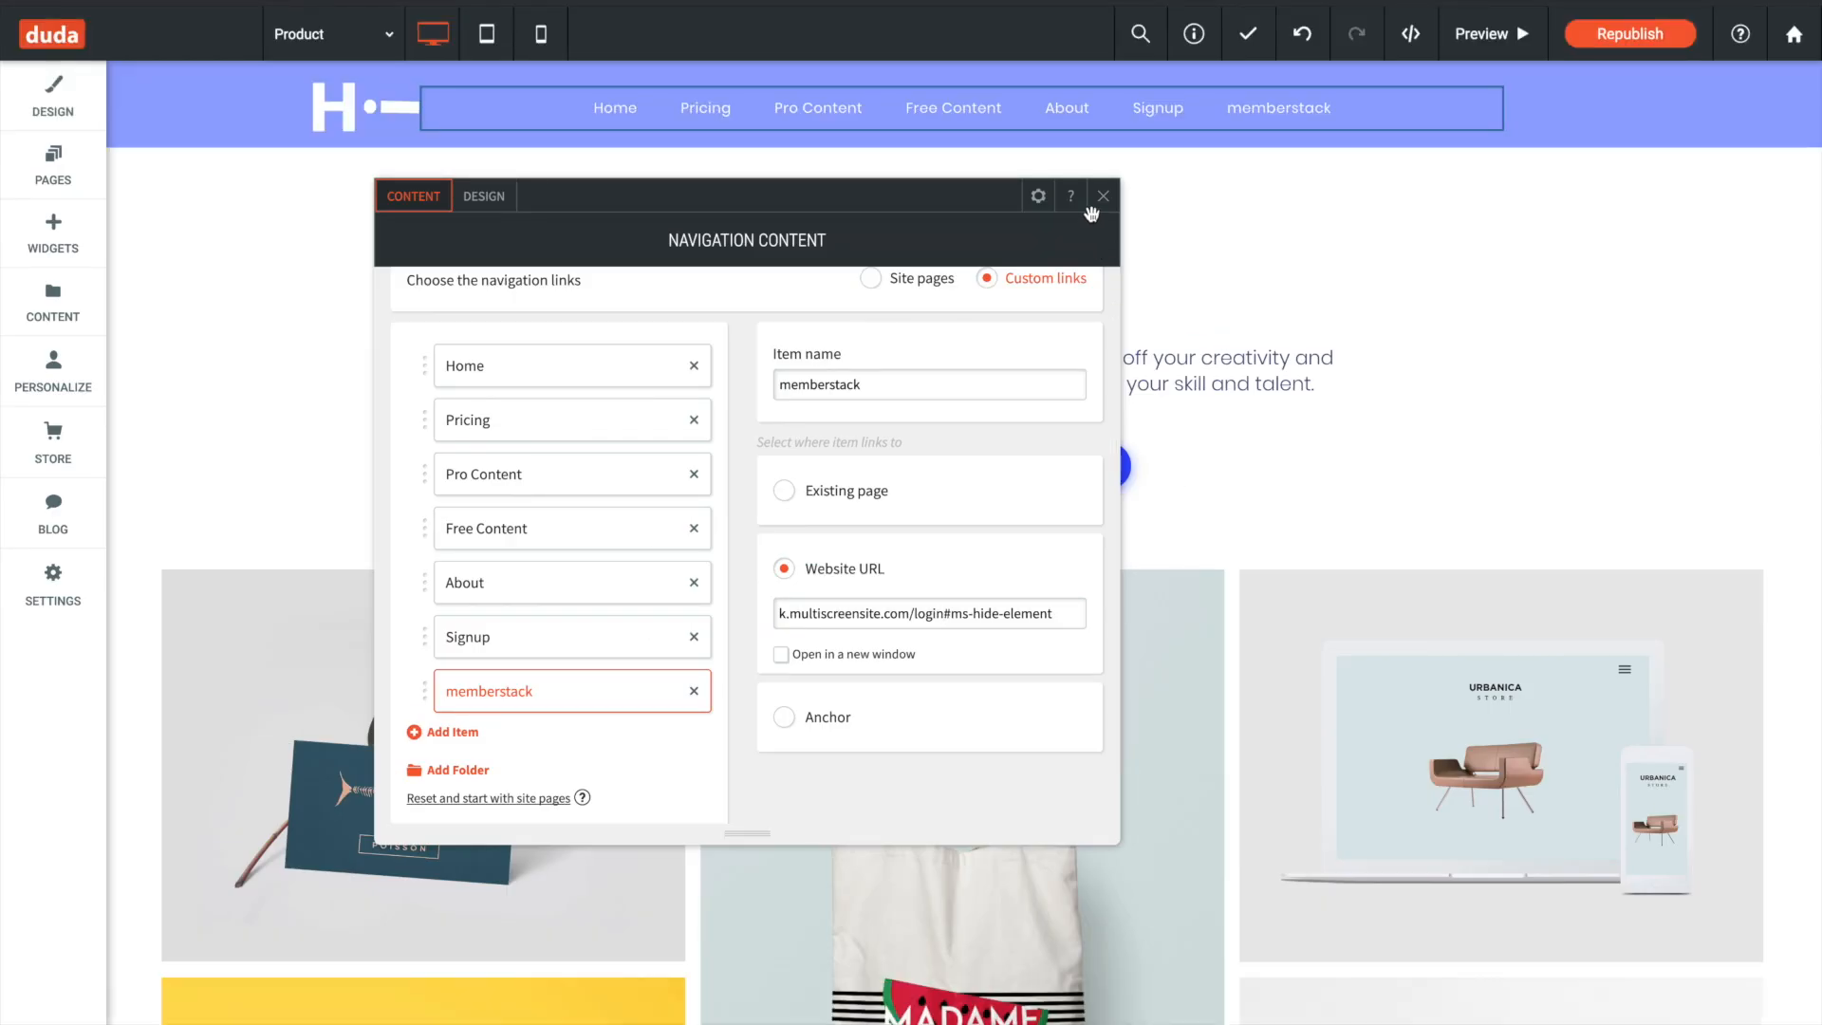
- Close the navigation settings, republish the site and open the Login page on the live site
{"action": "left_click", "coordinate": [1104, 196]}
{"action": "left_click", "coordinate": [1622, 34]}
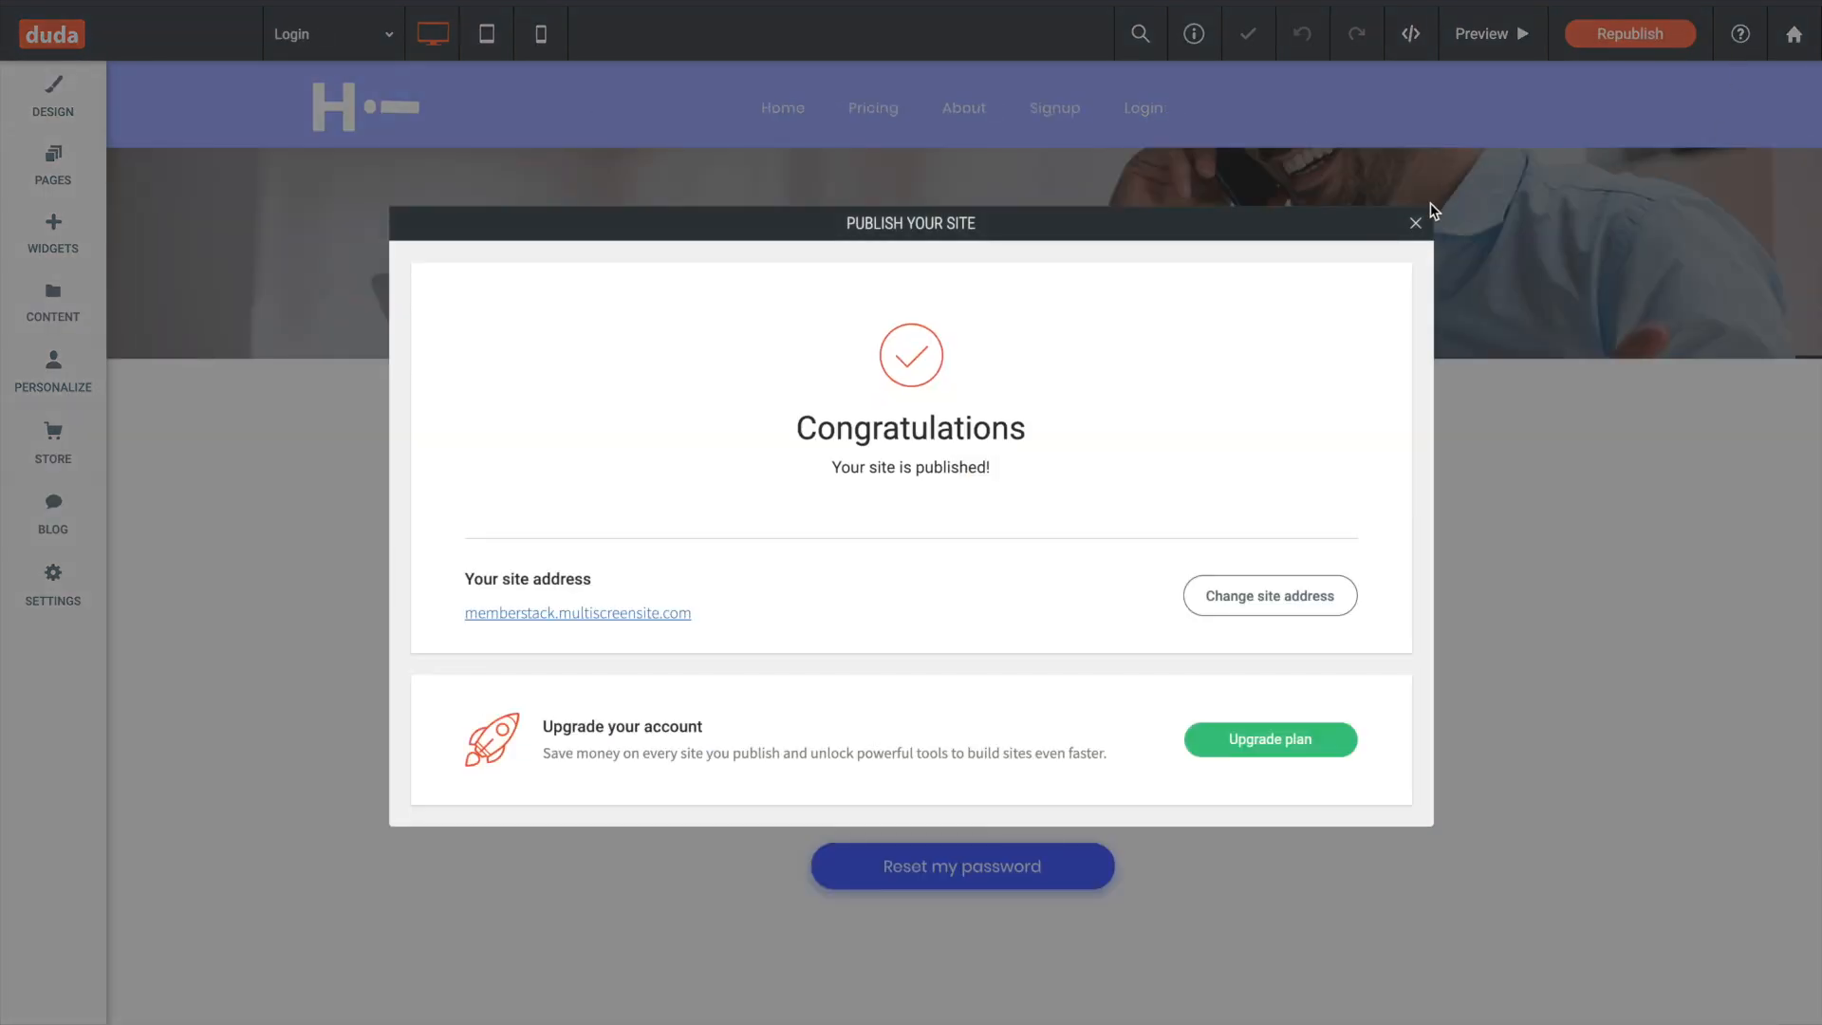
{"action": "left_click", "coordinate": [1415, 223]}
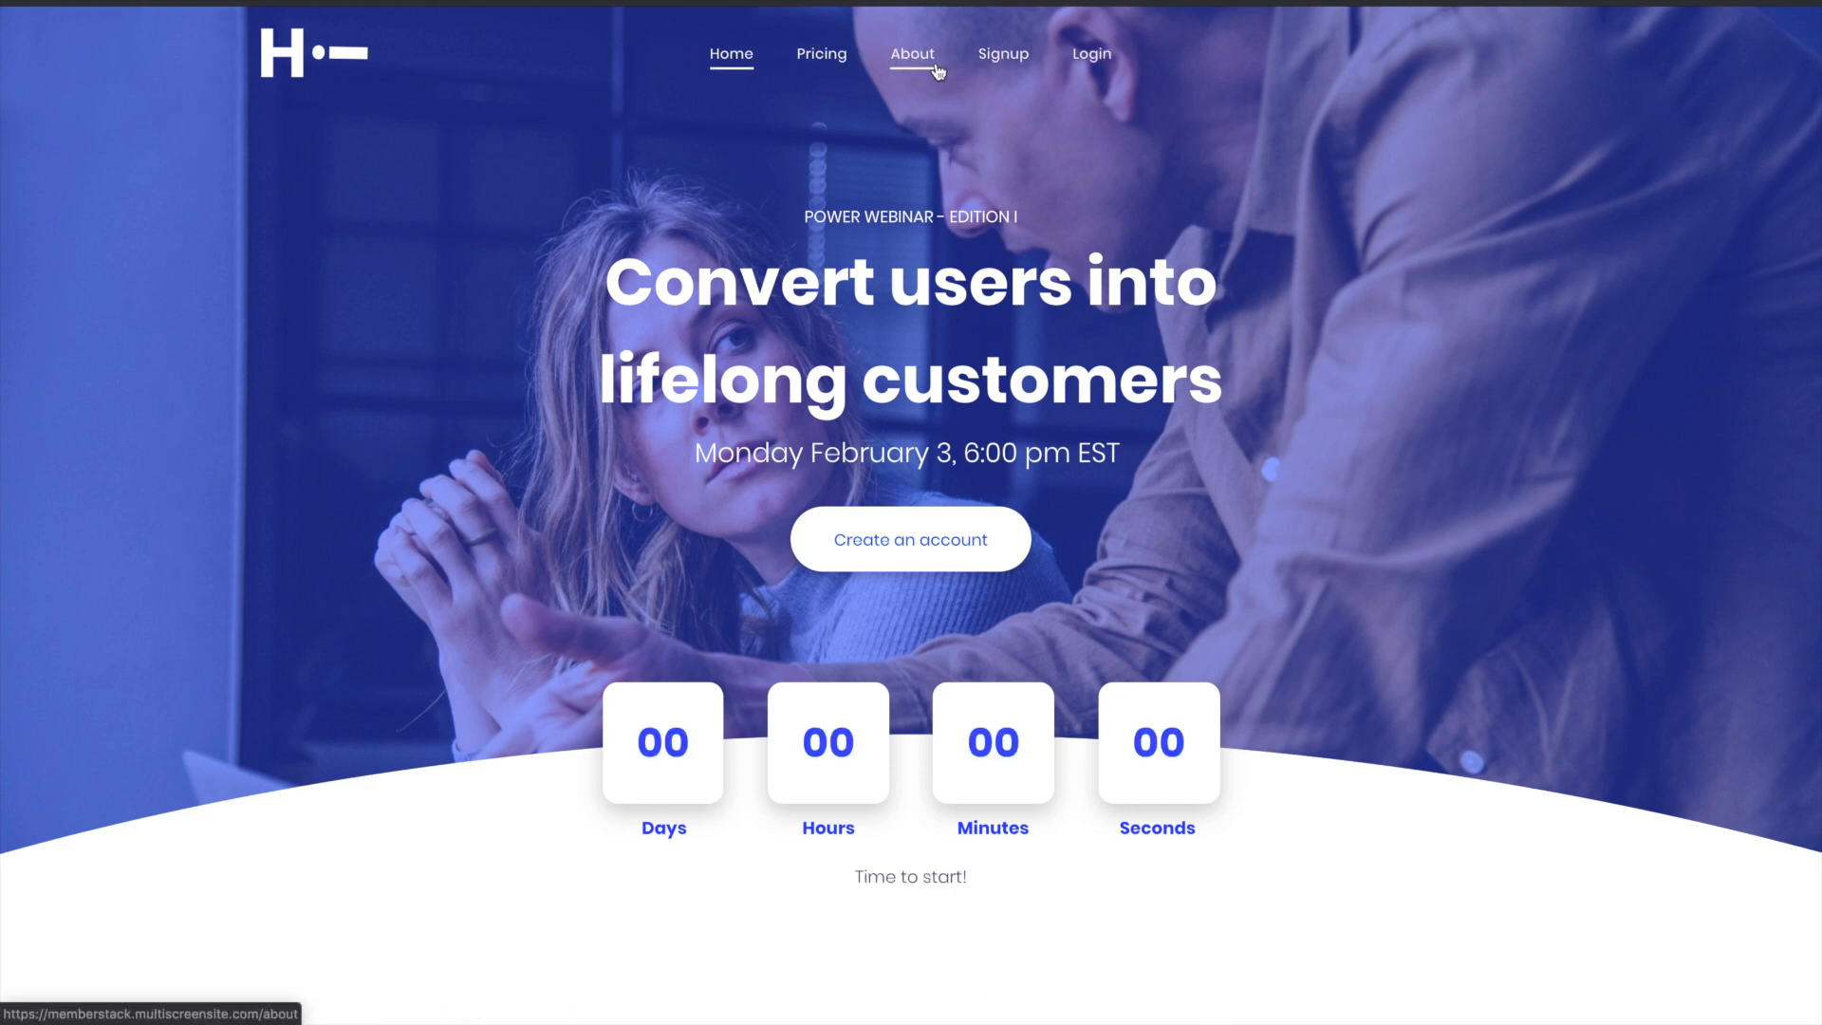
{"action": "left_click", "coordinate": [1093, 57]}
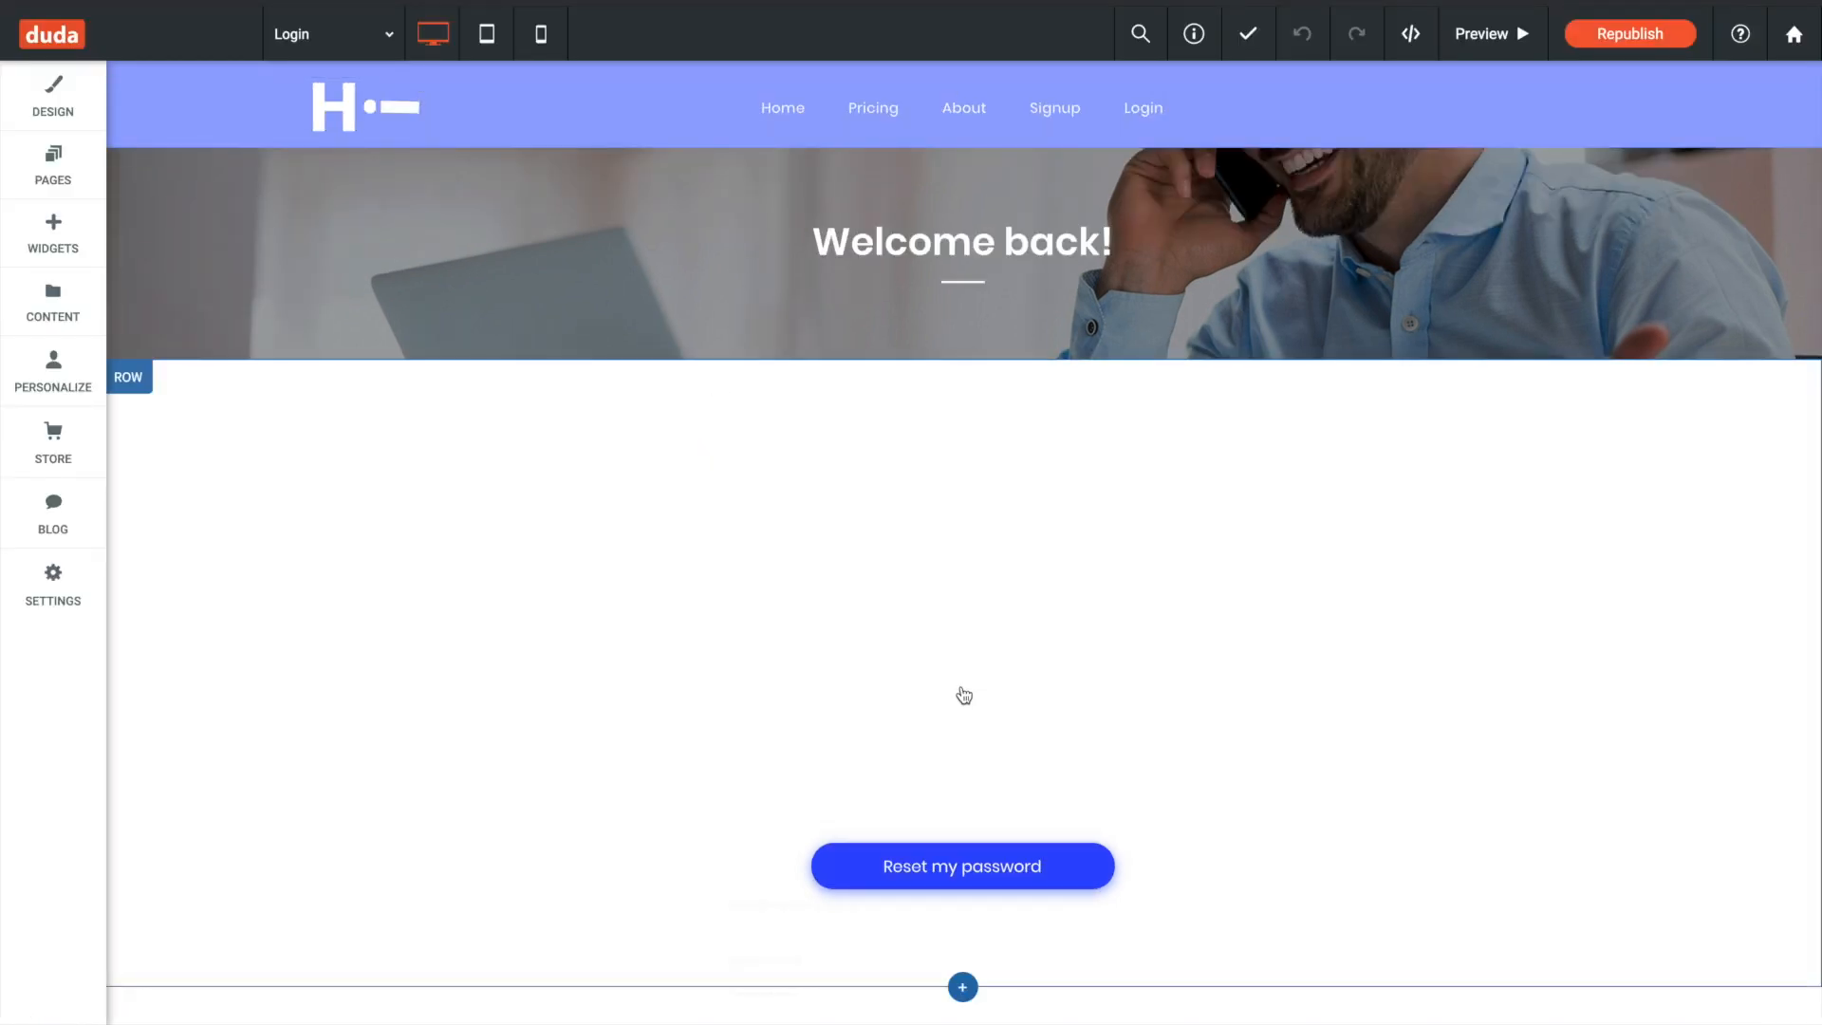
- Remove the "New Field:" item from the Login page's contact form and republish the site
{"action": "left_click", "coordinate": [861, 674]}
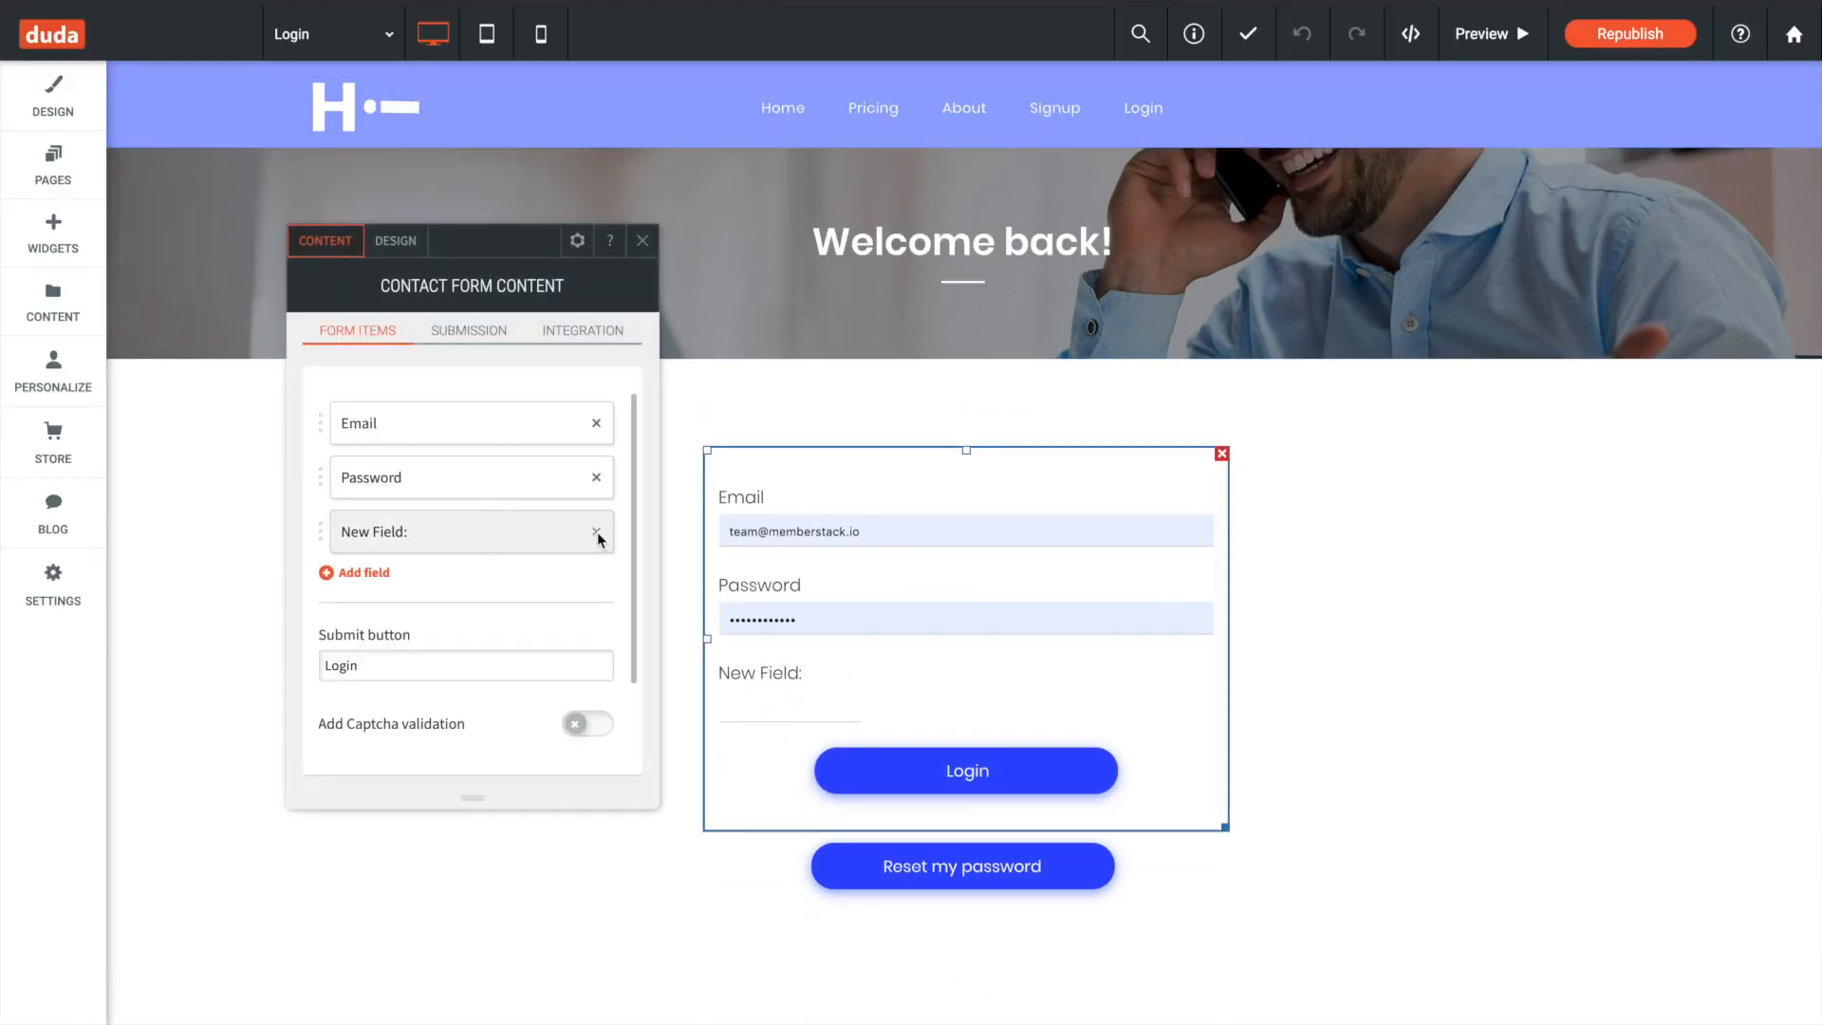
{"action": "left_click", "coordinate": [596, 532]}
{"action": "left_click", "coordinate": [642, 240]}
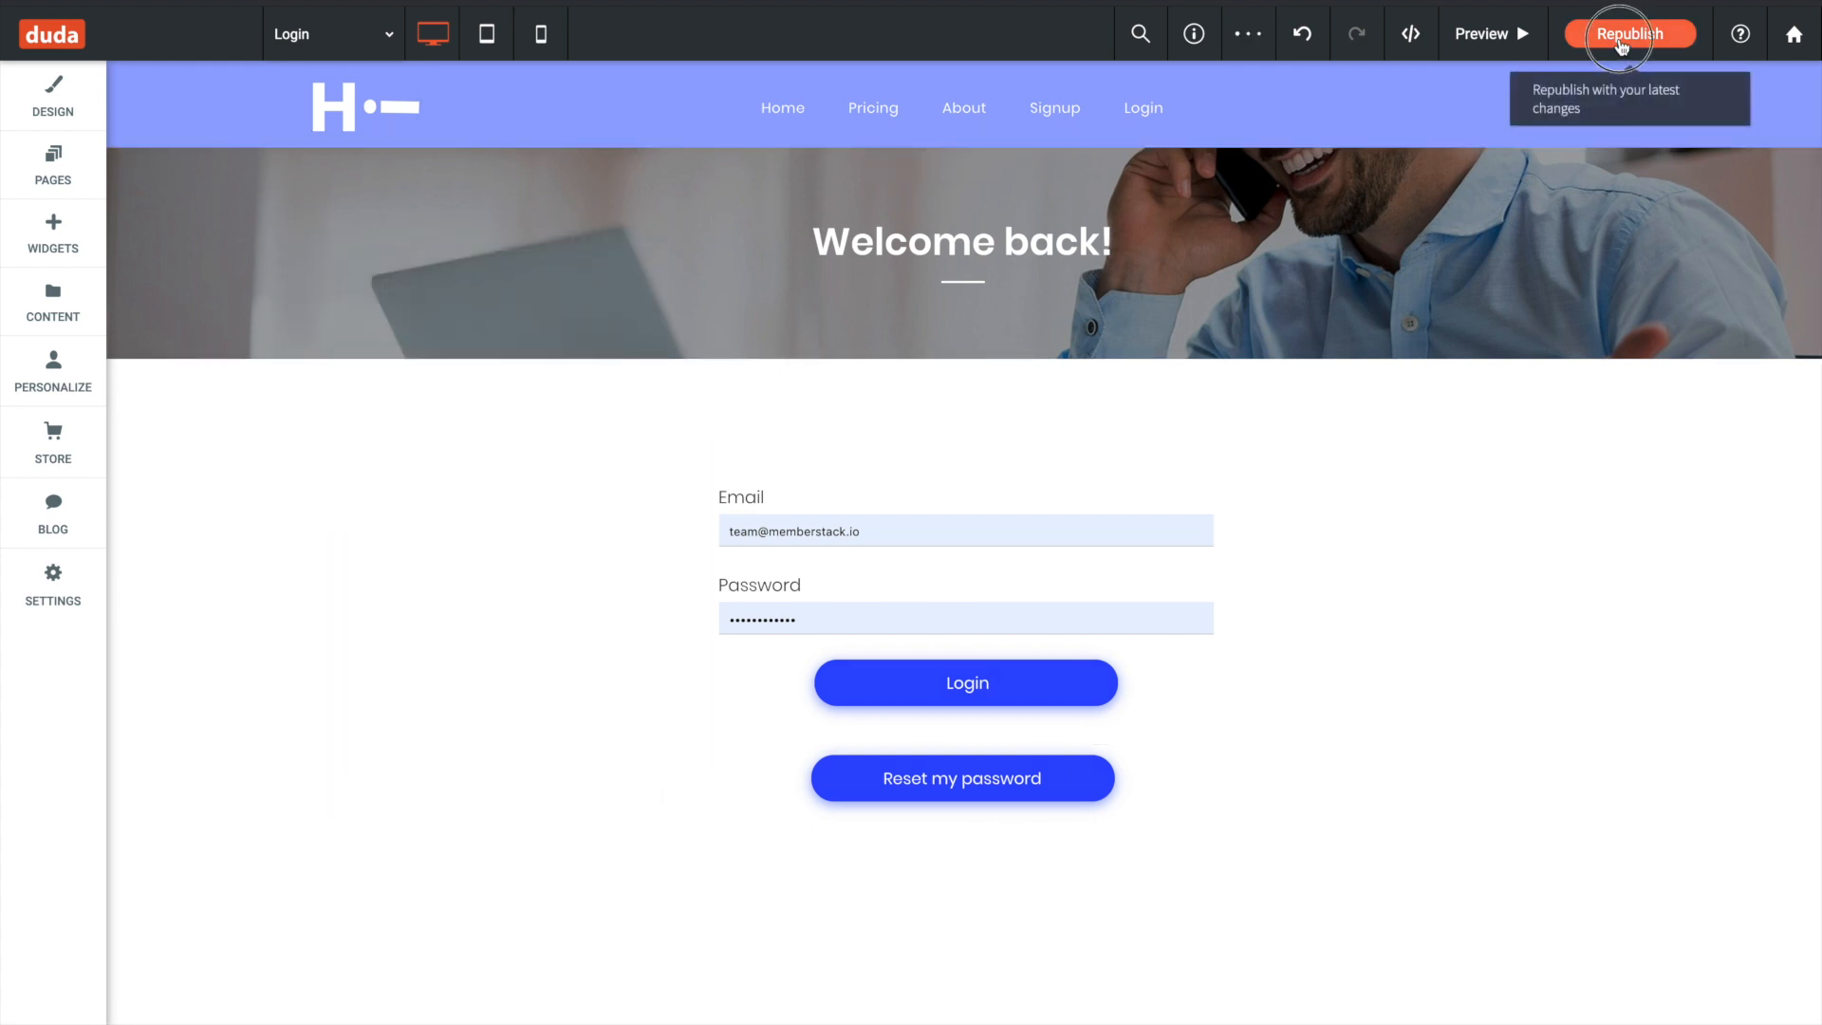
{"action": "left_click", "coordinate": [1621, 36]}
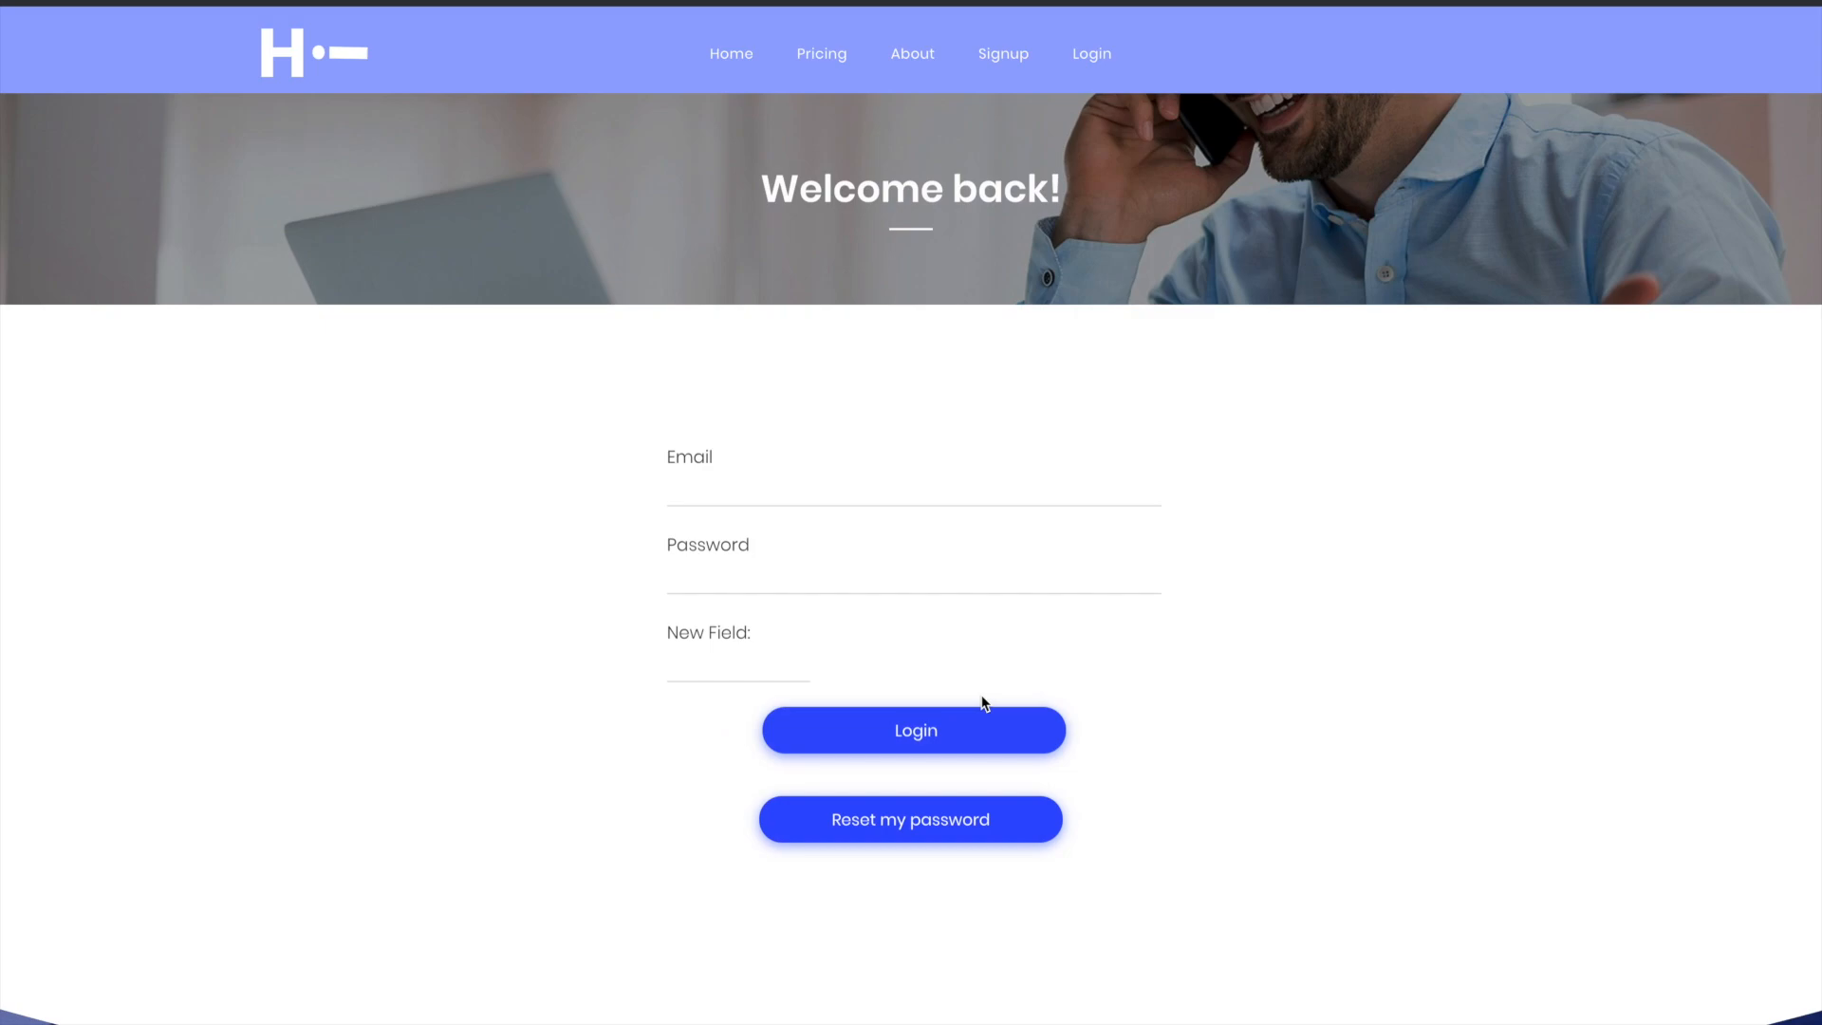
- Request a password reset email for the member's e-mail address from the live Login page and dismiss the reset window
{"action": "left_click", "coordinate": [940, 821]}
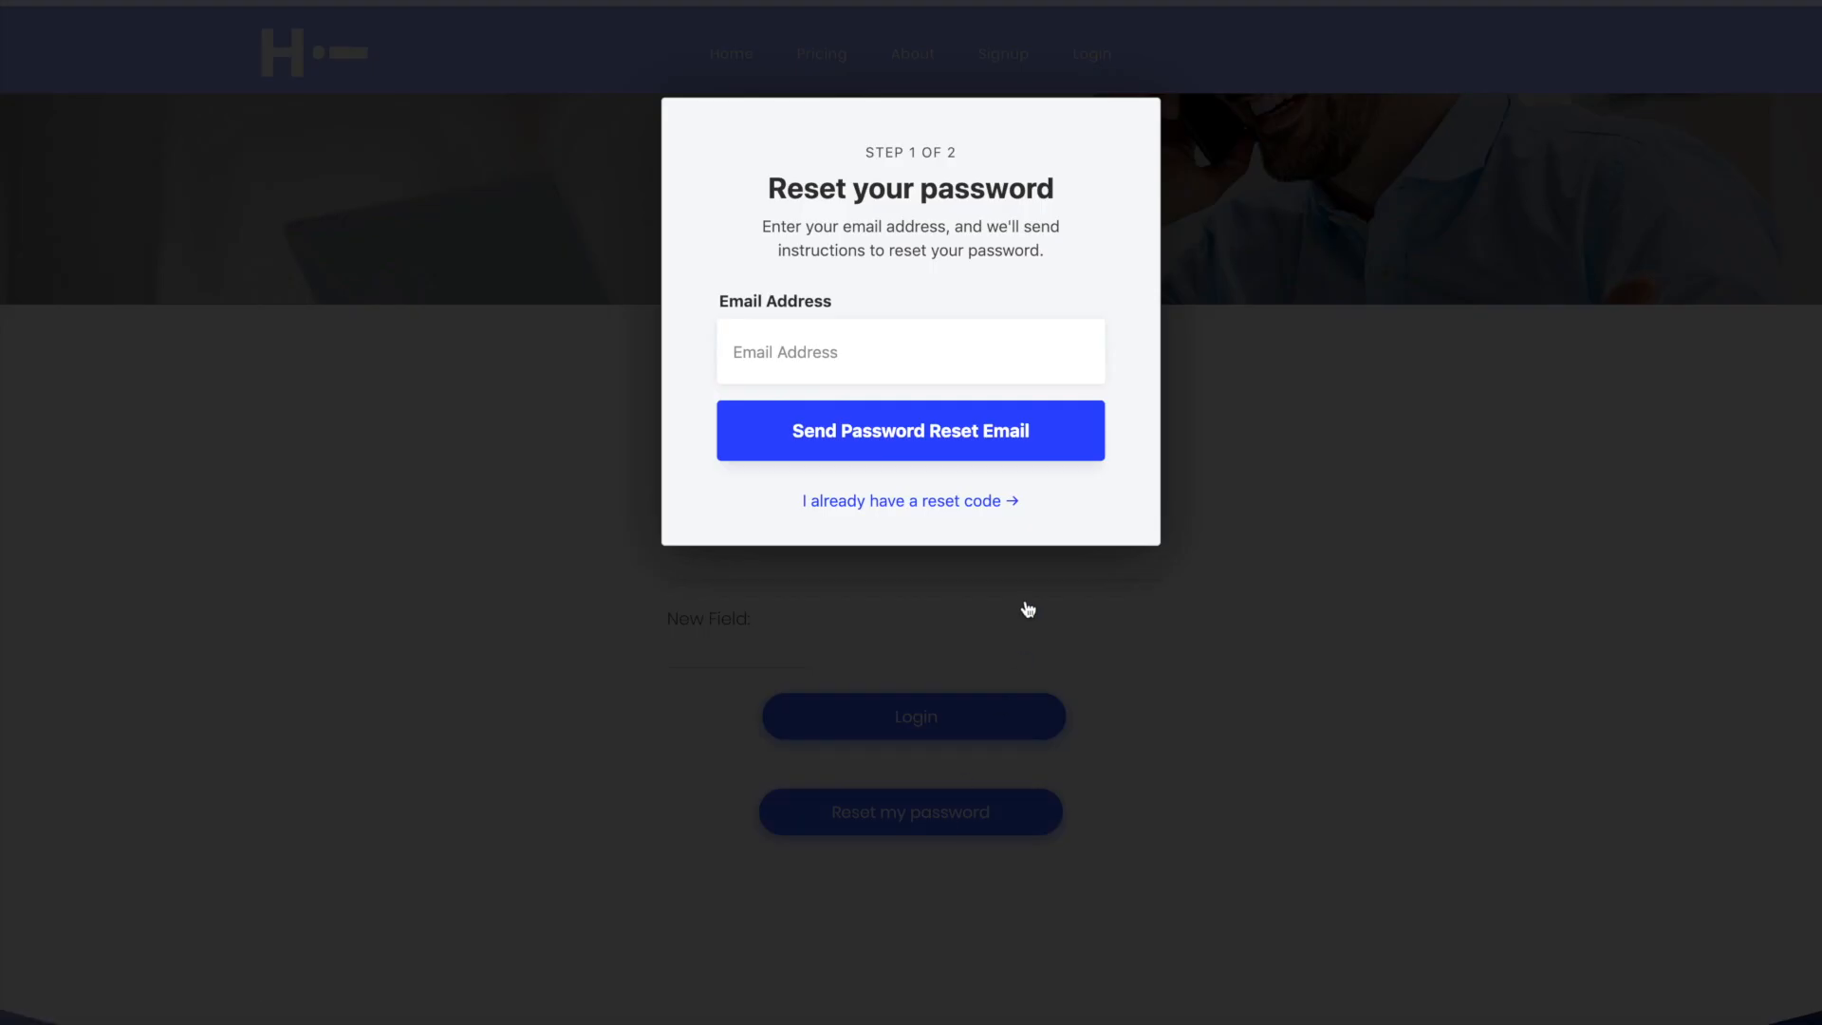
{"action": "left_click", "coordinate": [913, 333]}
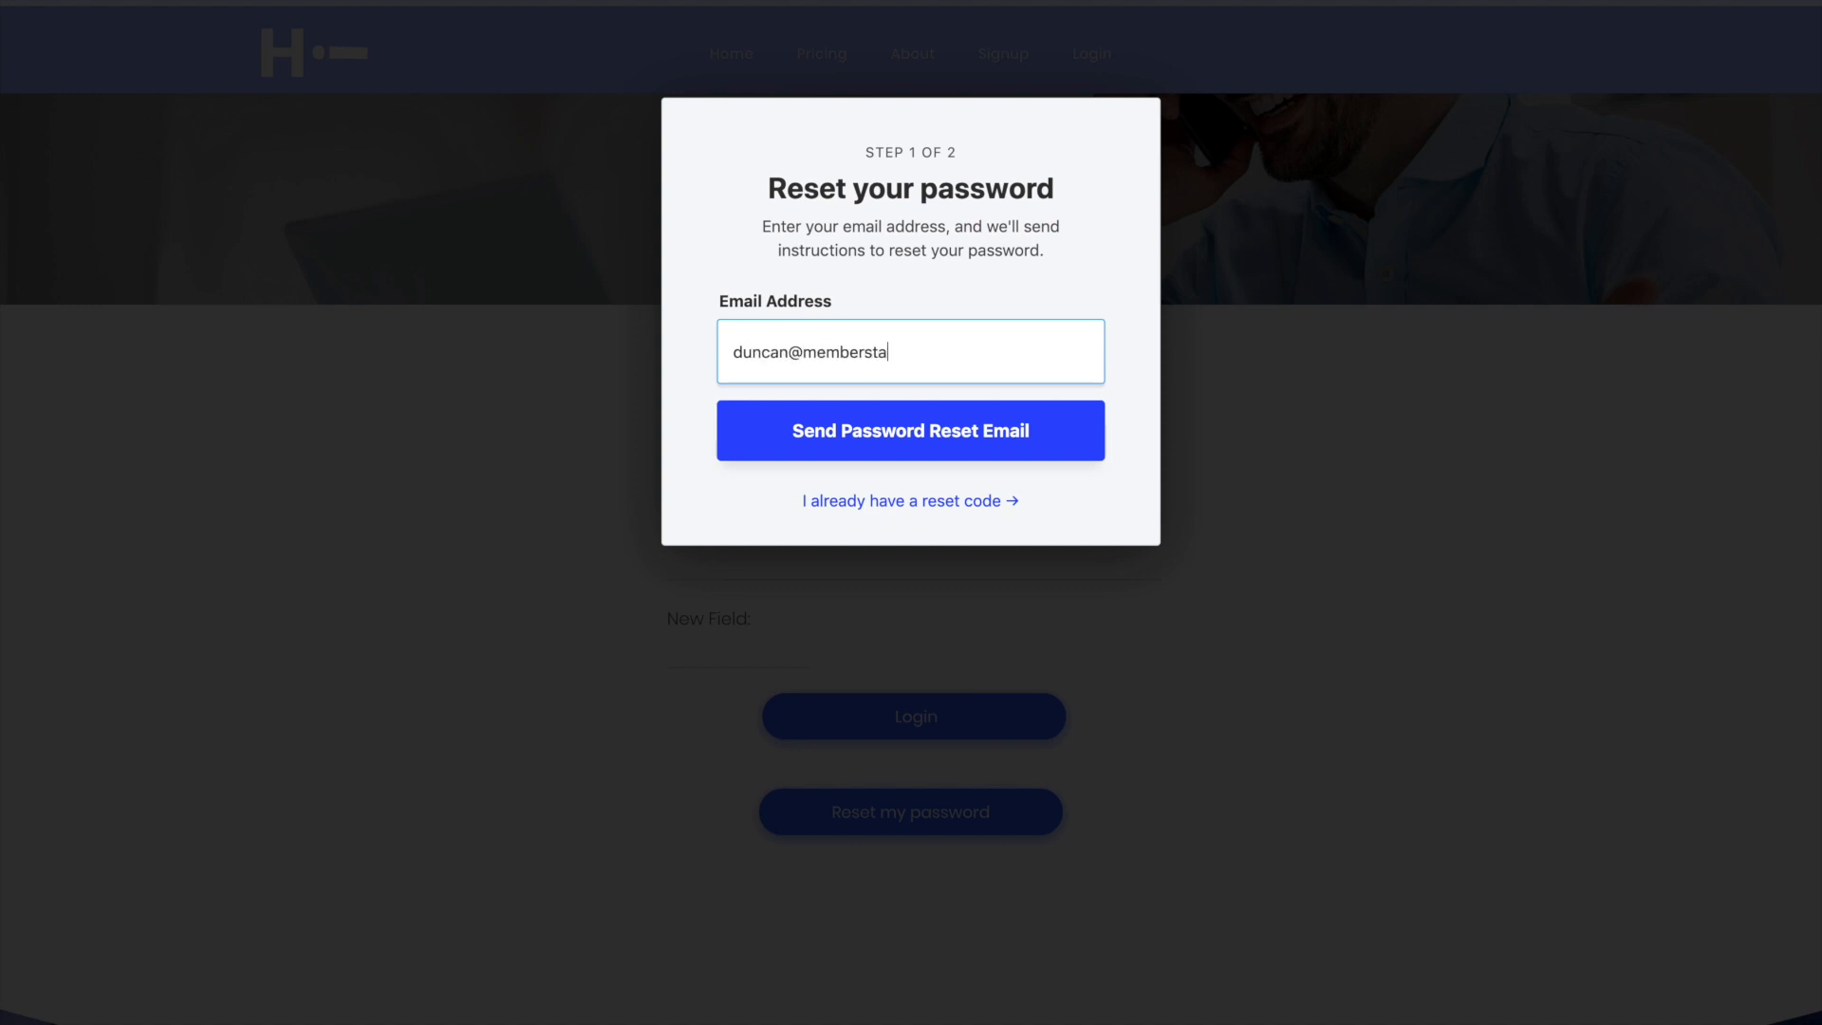
{"action": "left_click", "coordinate": [969, 429]}
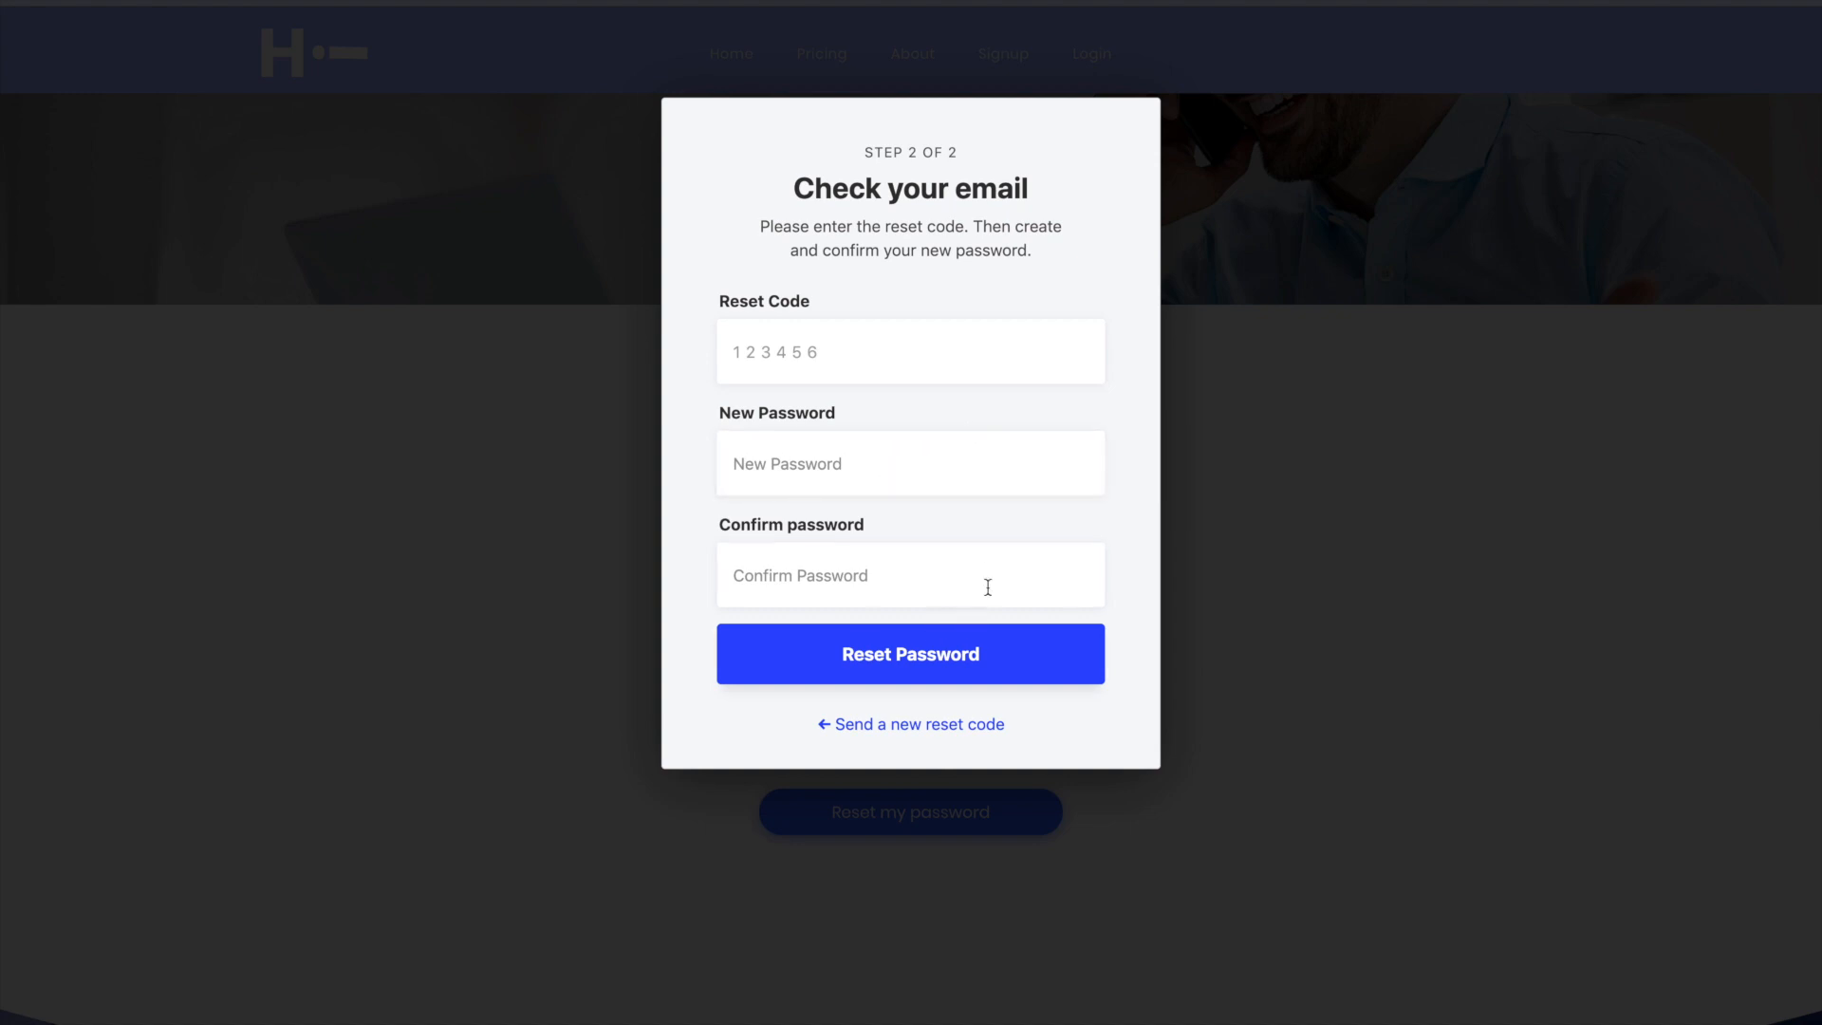
{"action": "left_click", "coordinate": [446, 709]}
- Log in on the live site with the member's e-mail address and account password
{"action": "left_click", "coordinate": [750, 472]}
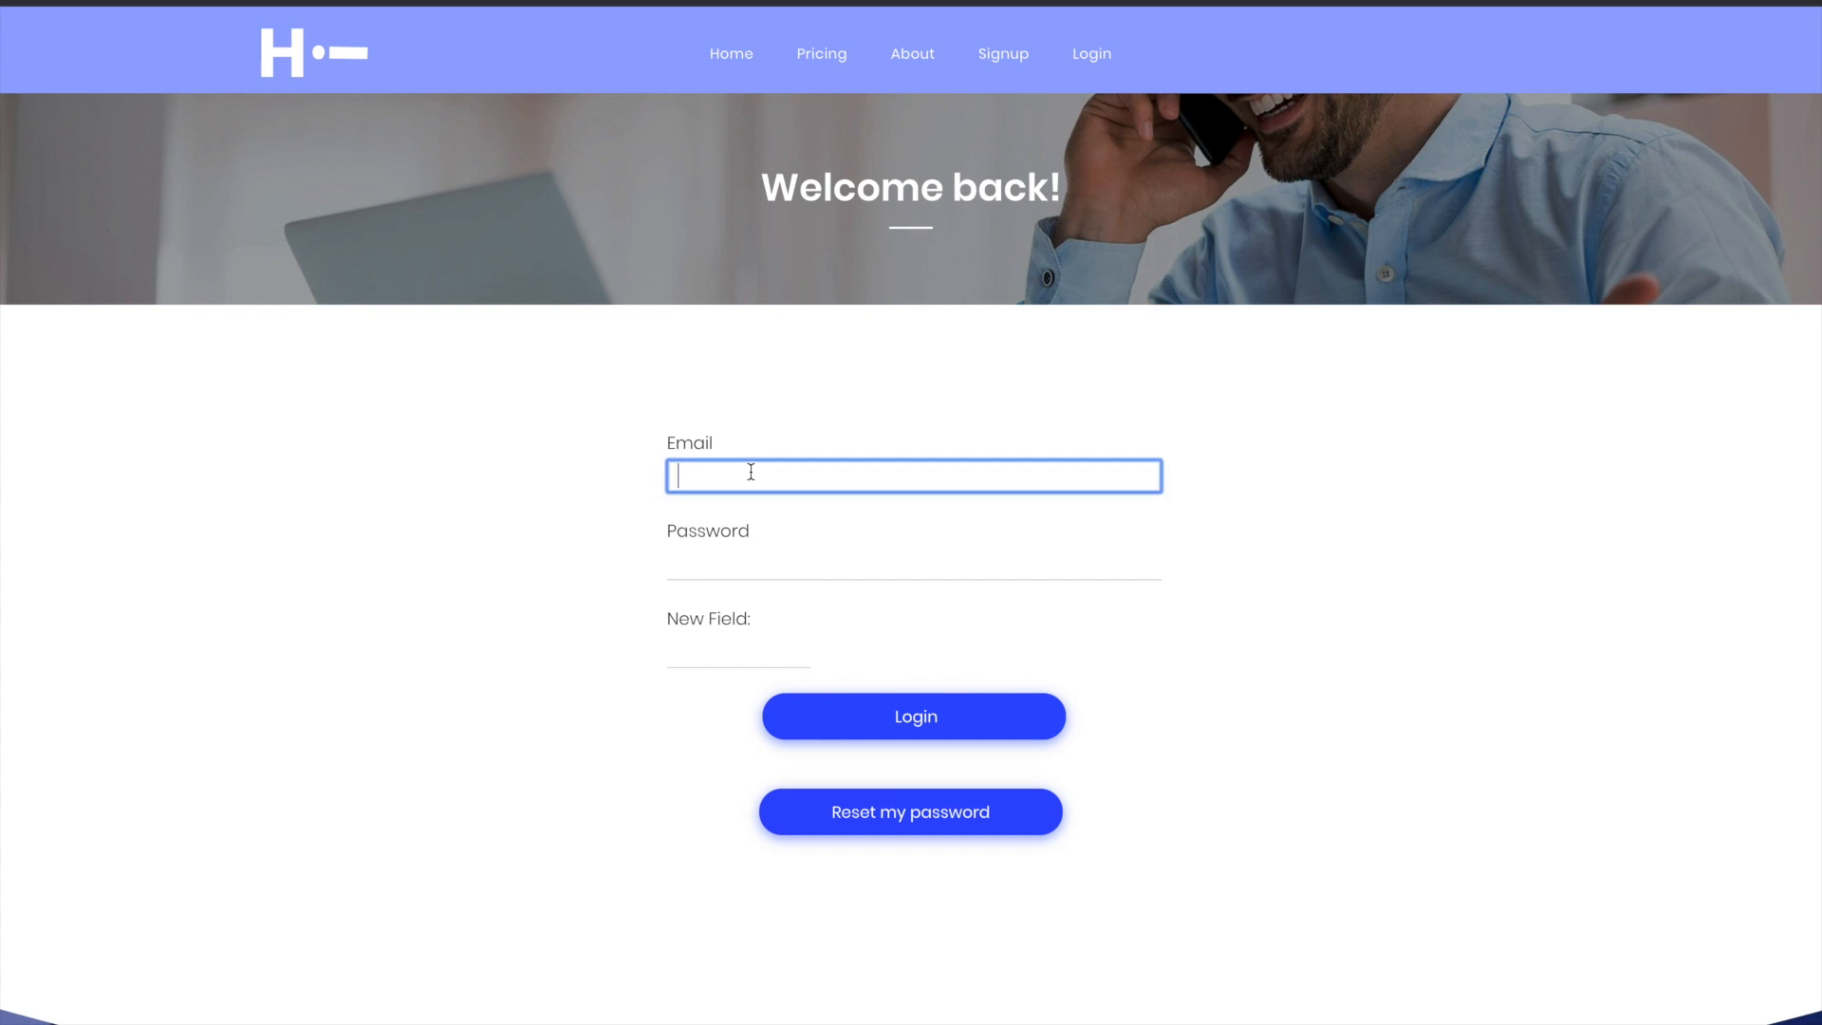
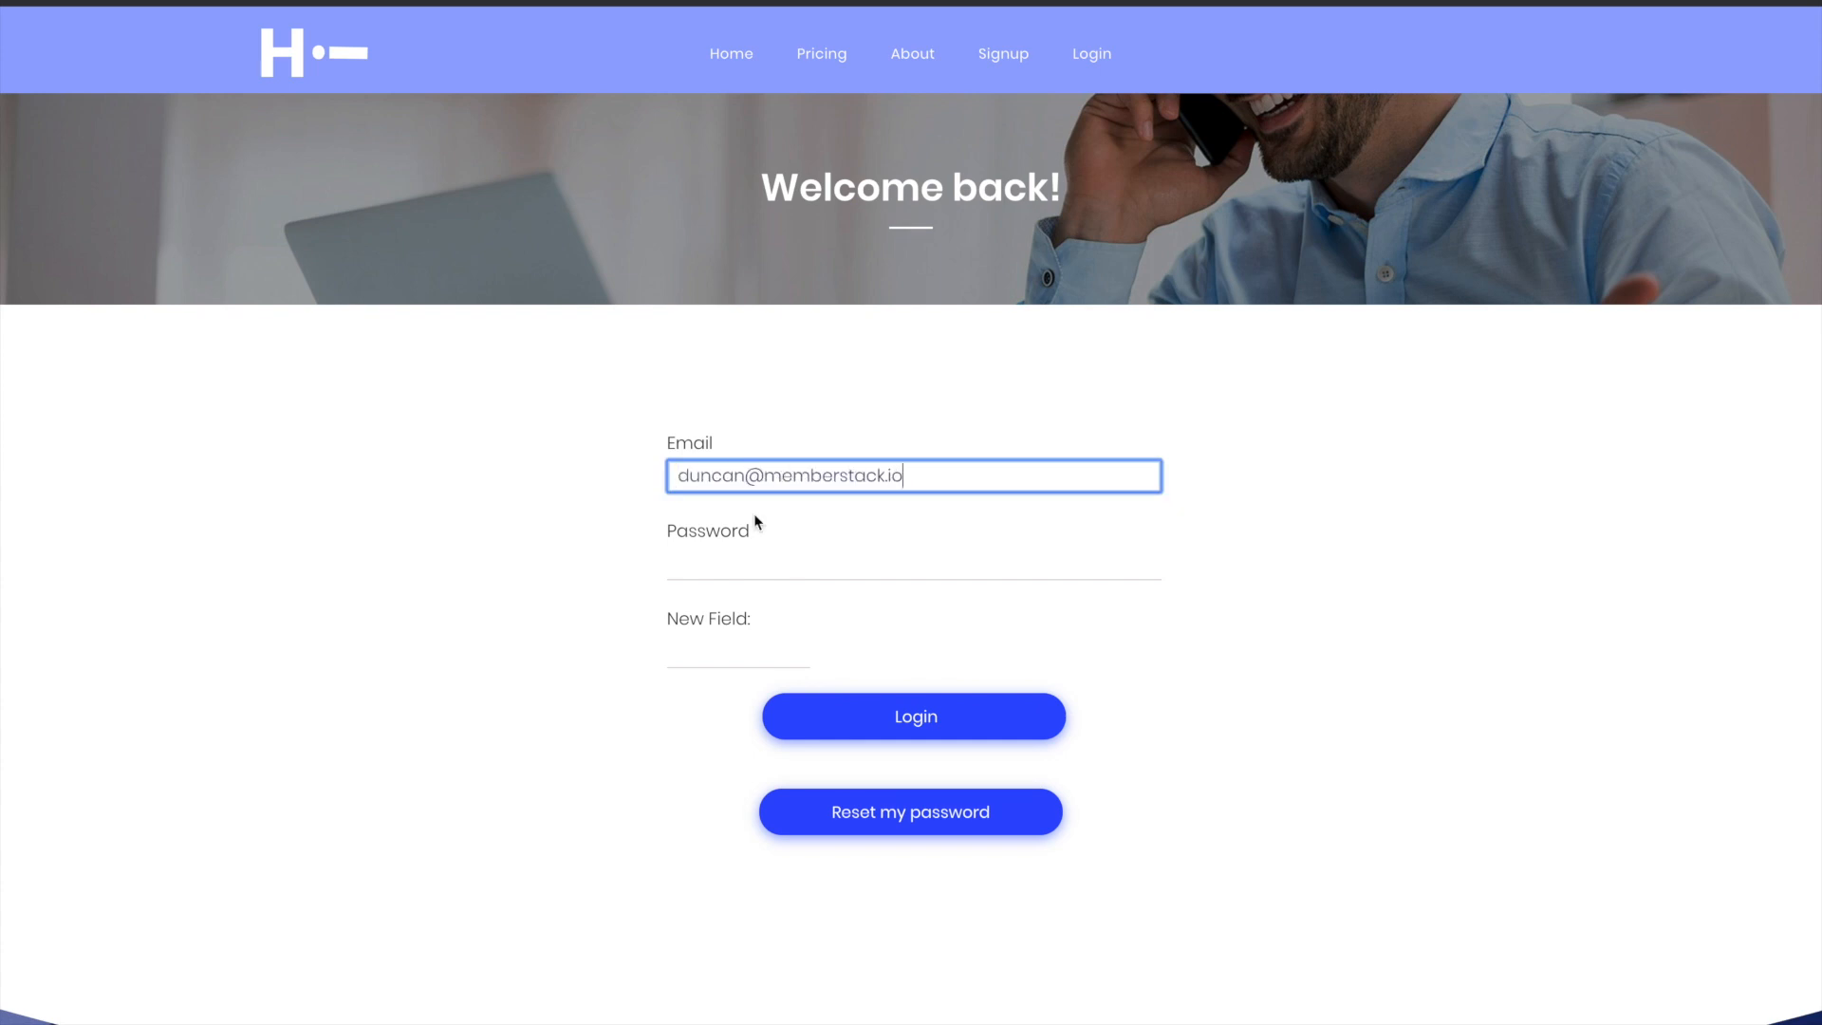
{"action": "left_click", "coordinate": [738, 569]}
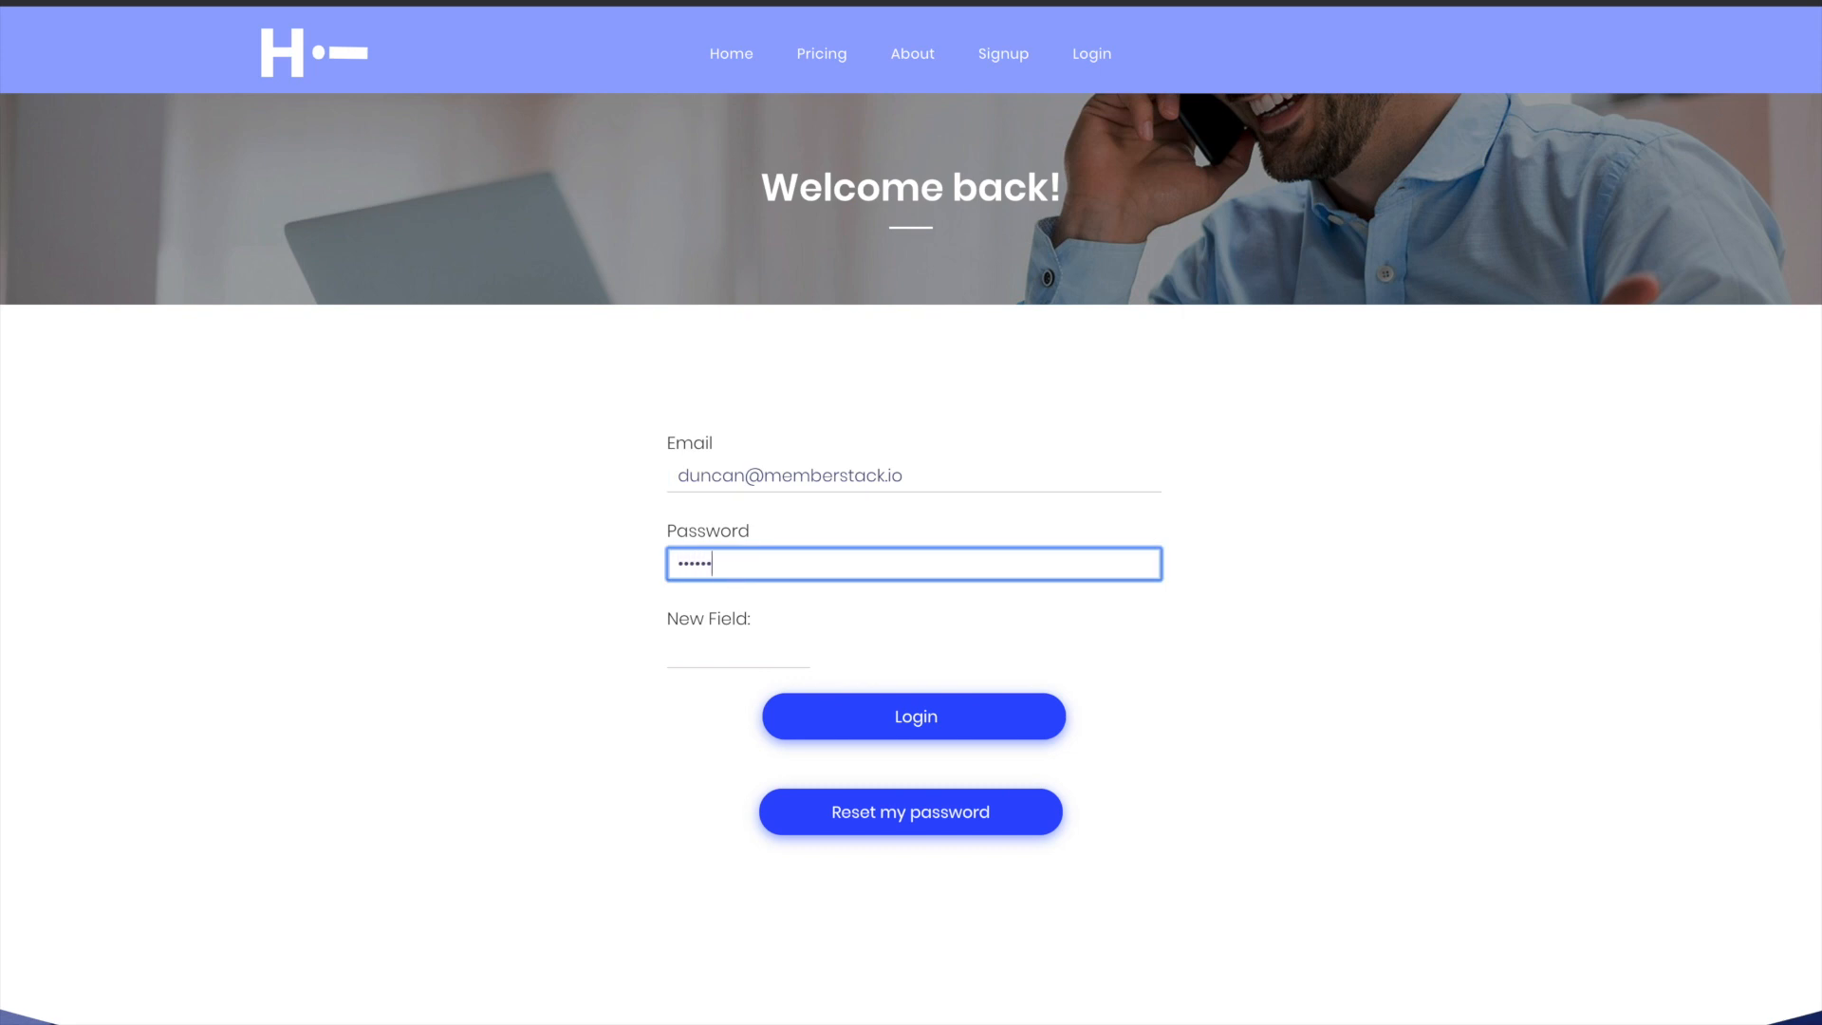
{"action": "left_click", "coordinate": [863, 721]}
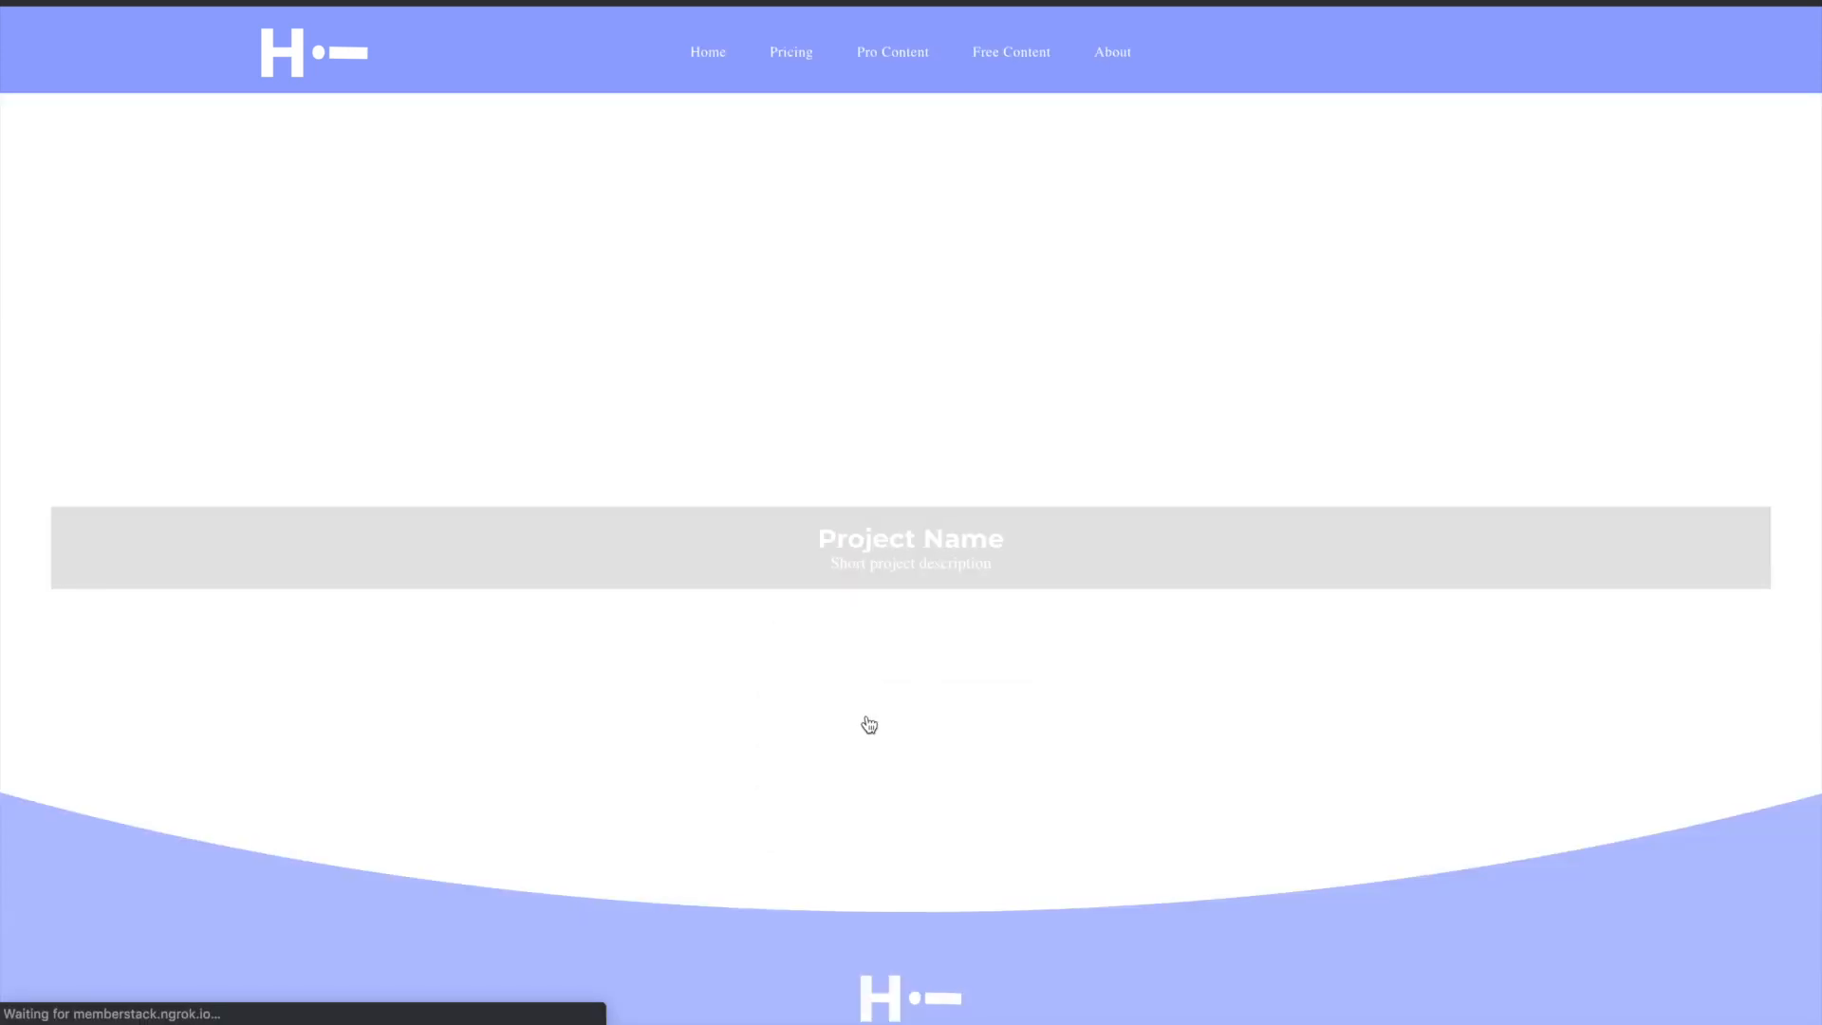
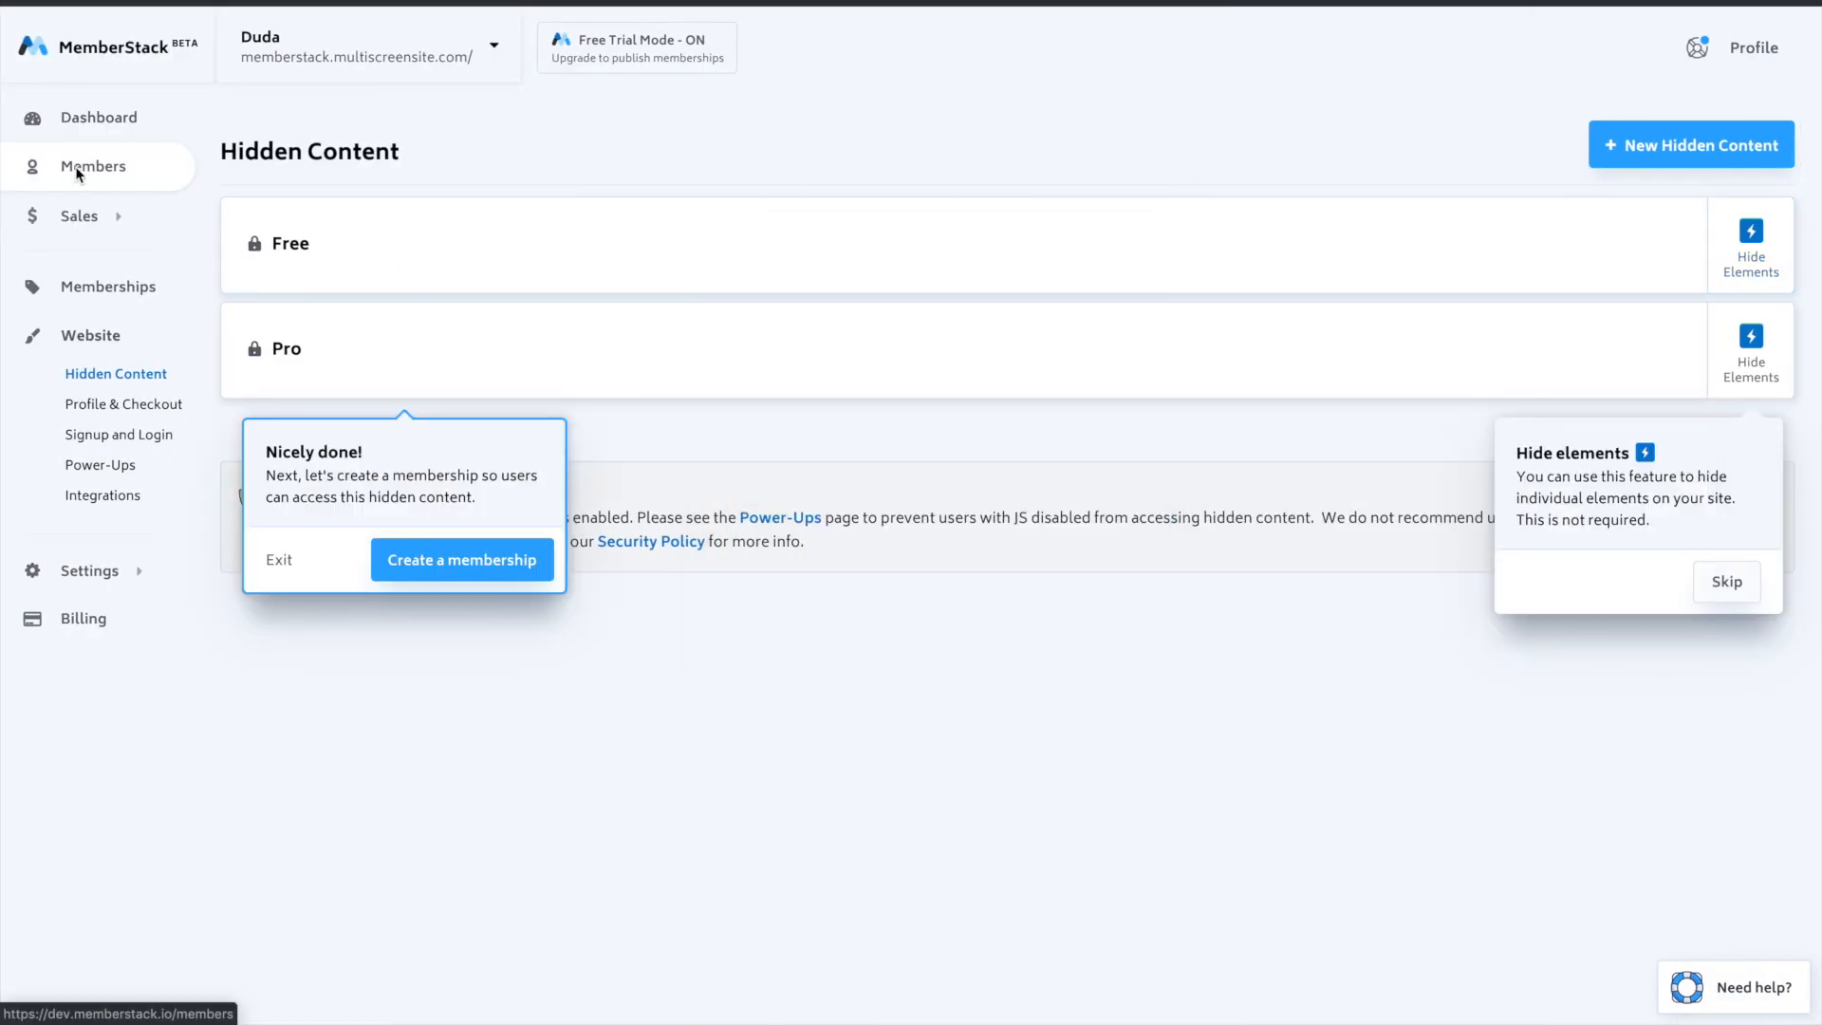
- Open the member's record on the Members page, review the Membership and Profile details, and close the record
{"action": "left_click", "coordinate": [76, 167]}
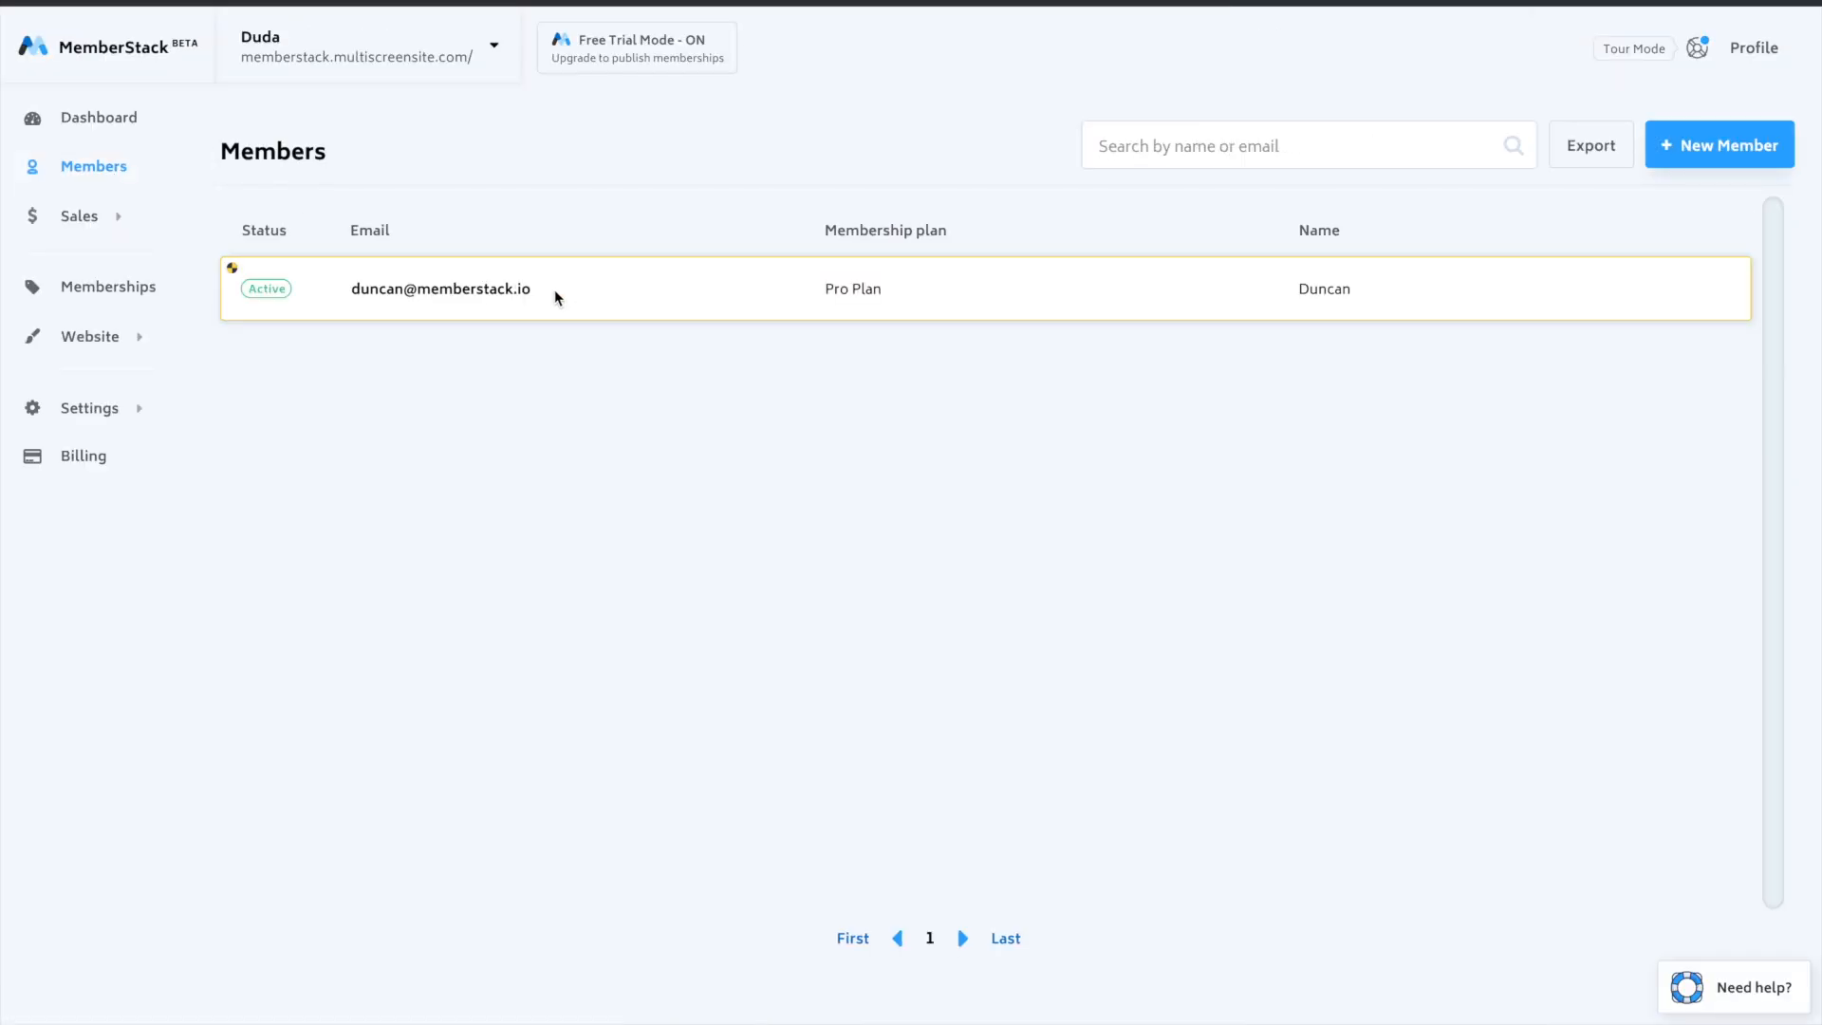
{"action": "left_click", "coordinate": [1271, 285]}
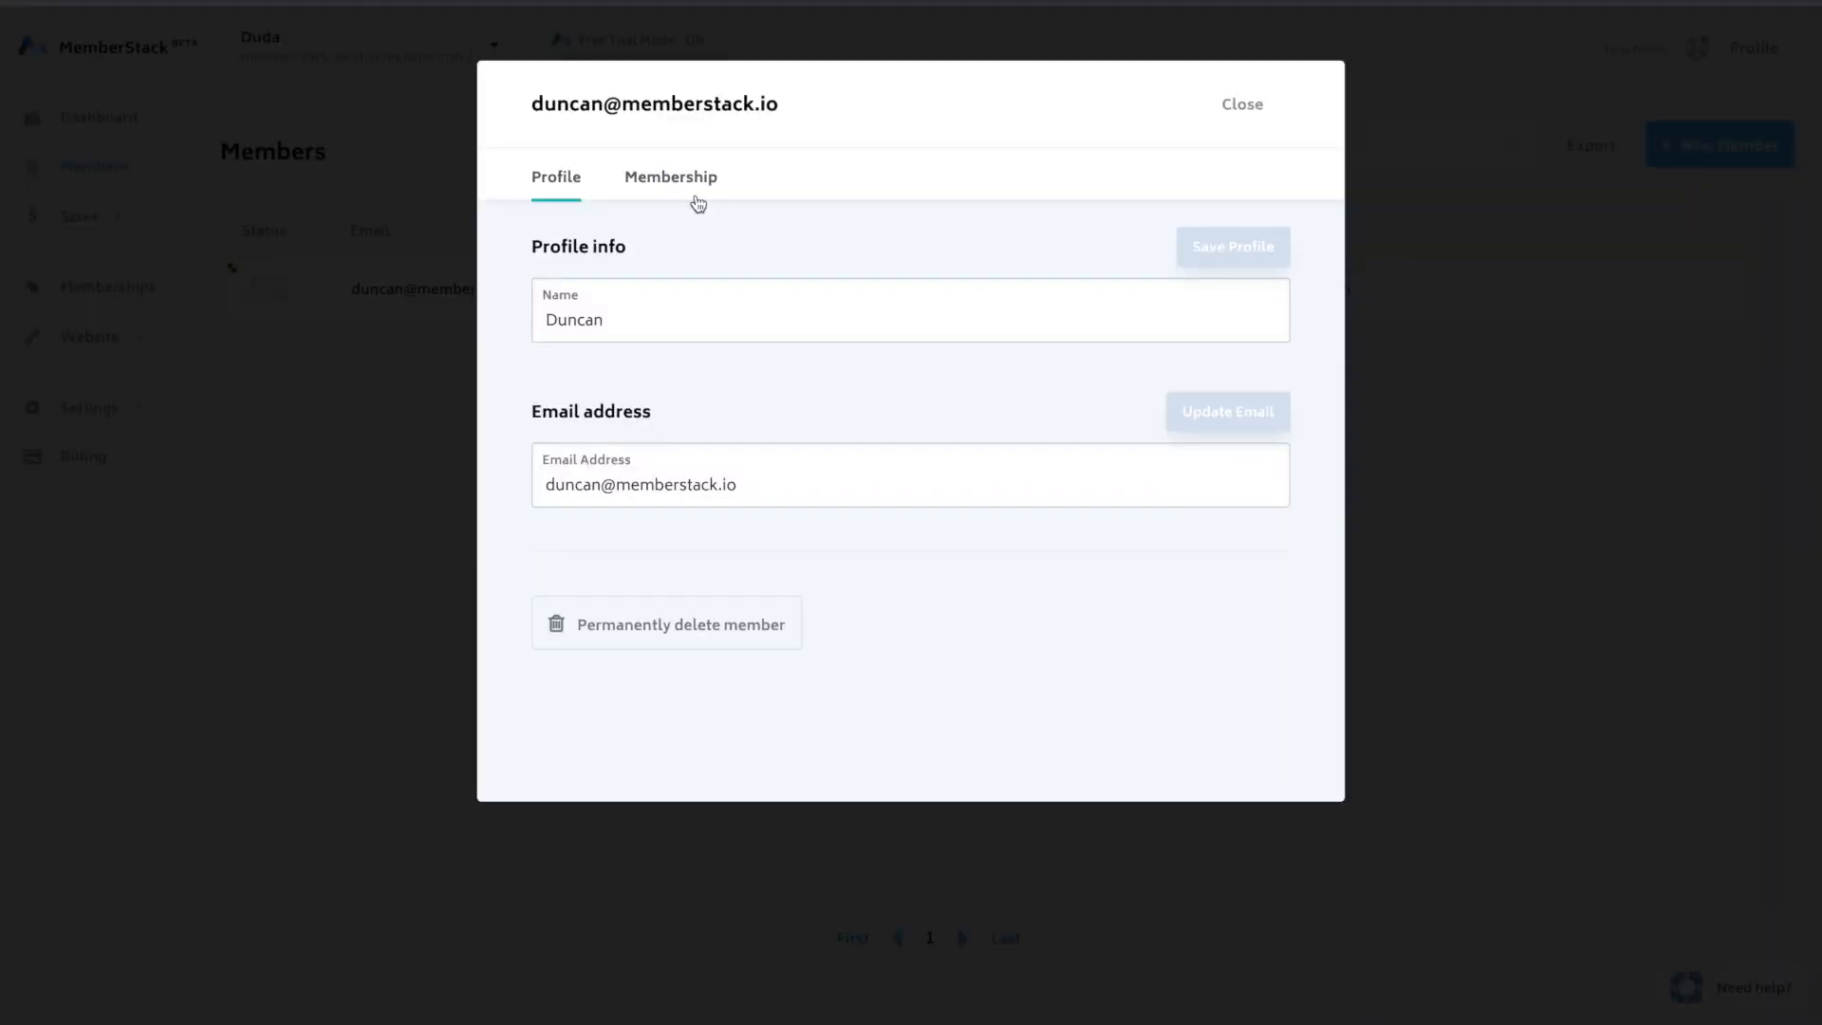
{"action": "left_click", "coordinate": [673, 181]}
{"action": "left_click", "coordinate": [540, 183]}
{"action": "left_click", "coordinate": [1252, 107]}
- Review the General, Security and Developer Tools options on MemberStack's Power-Ups page
{"action": "mouse_move", "coordinate": [85, 348]}
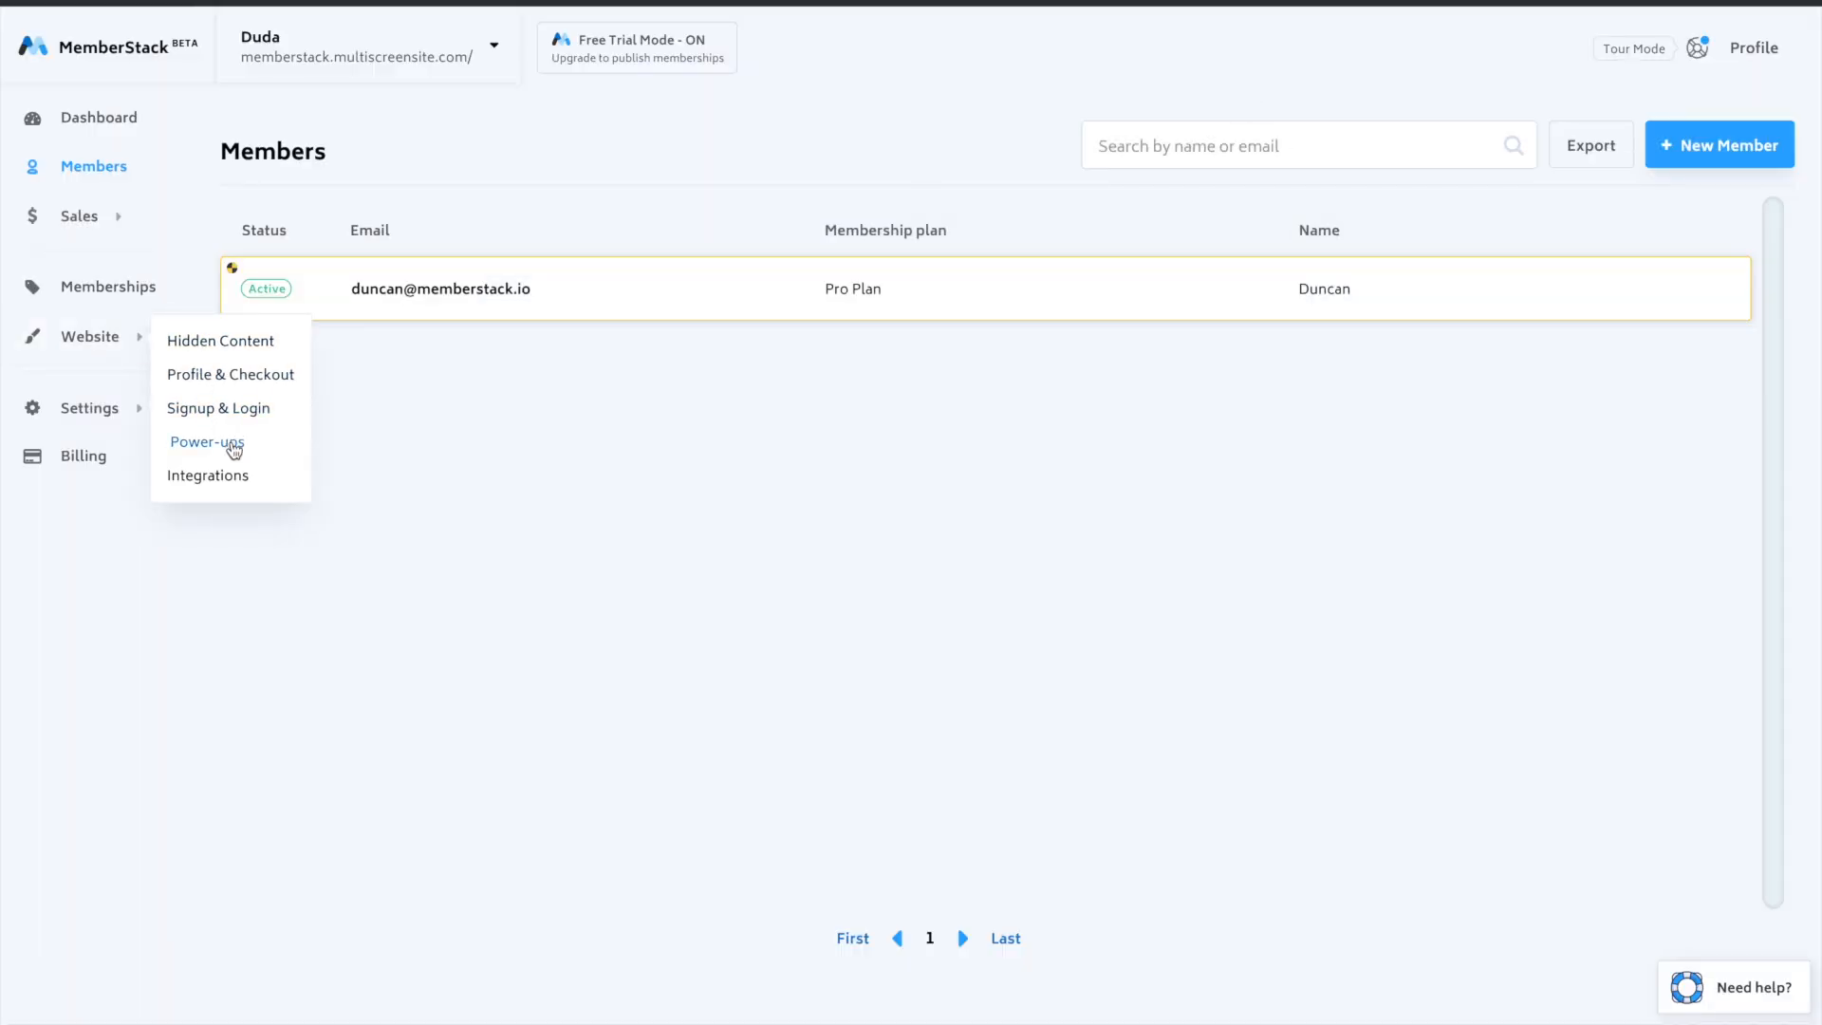
{"action": "left_click", "coordinate": [234, 447]}
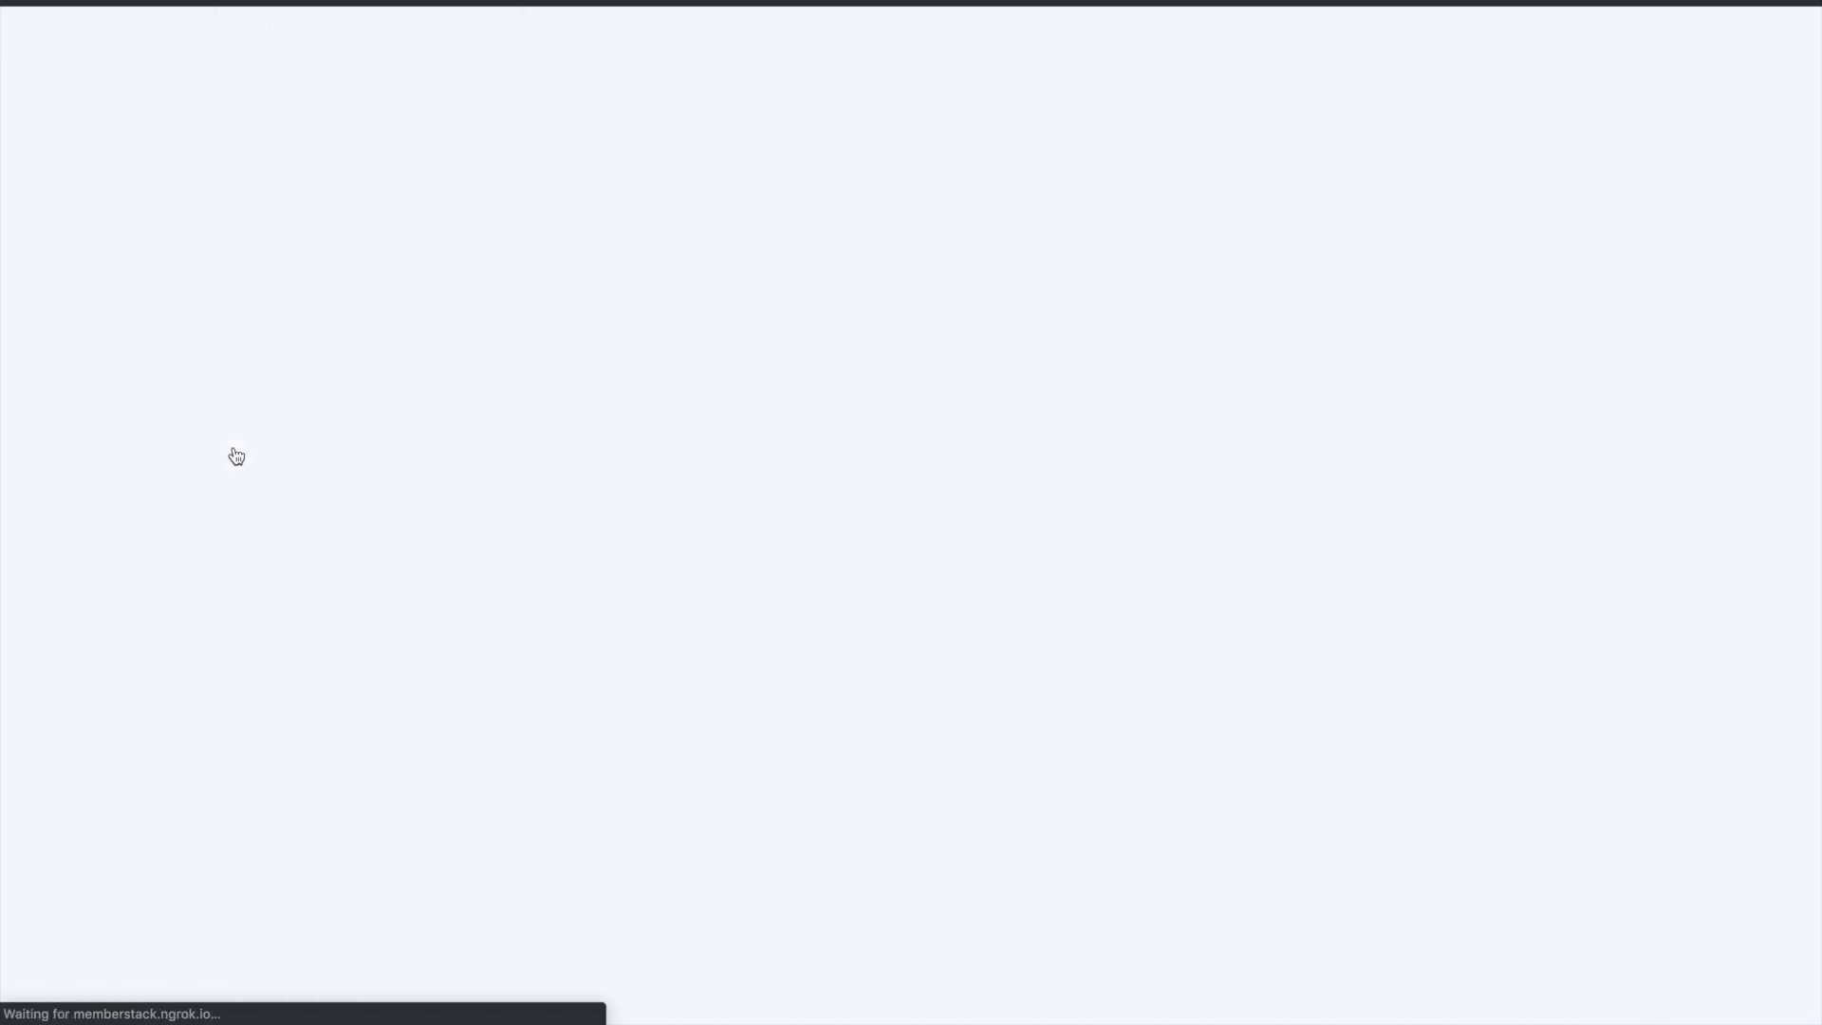
{"action": "scroll", "coordinate": [660, 376], "scroll_direction": "down", "scroll_amount": 2}
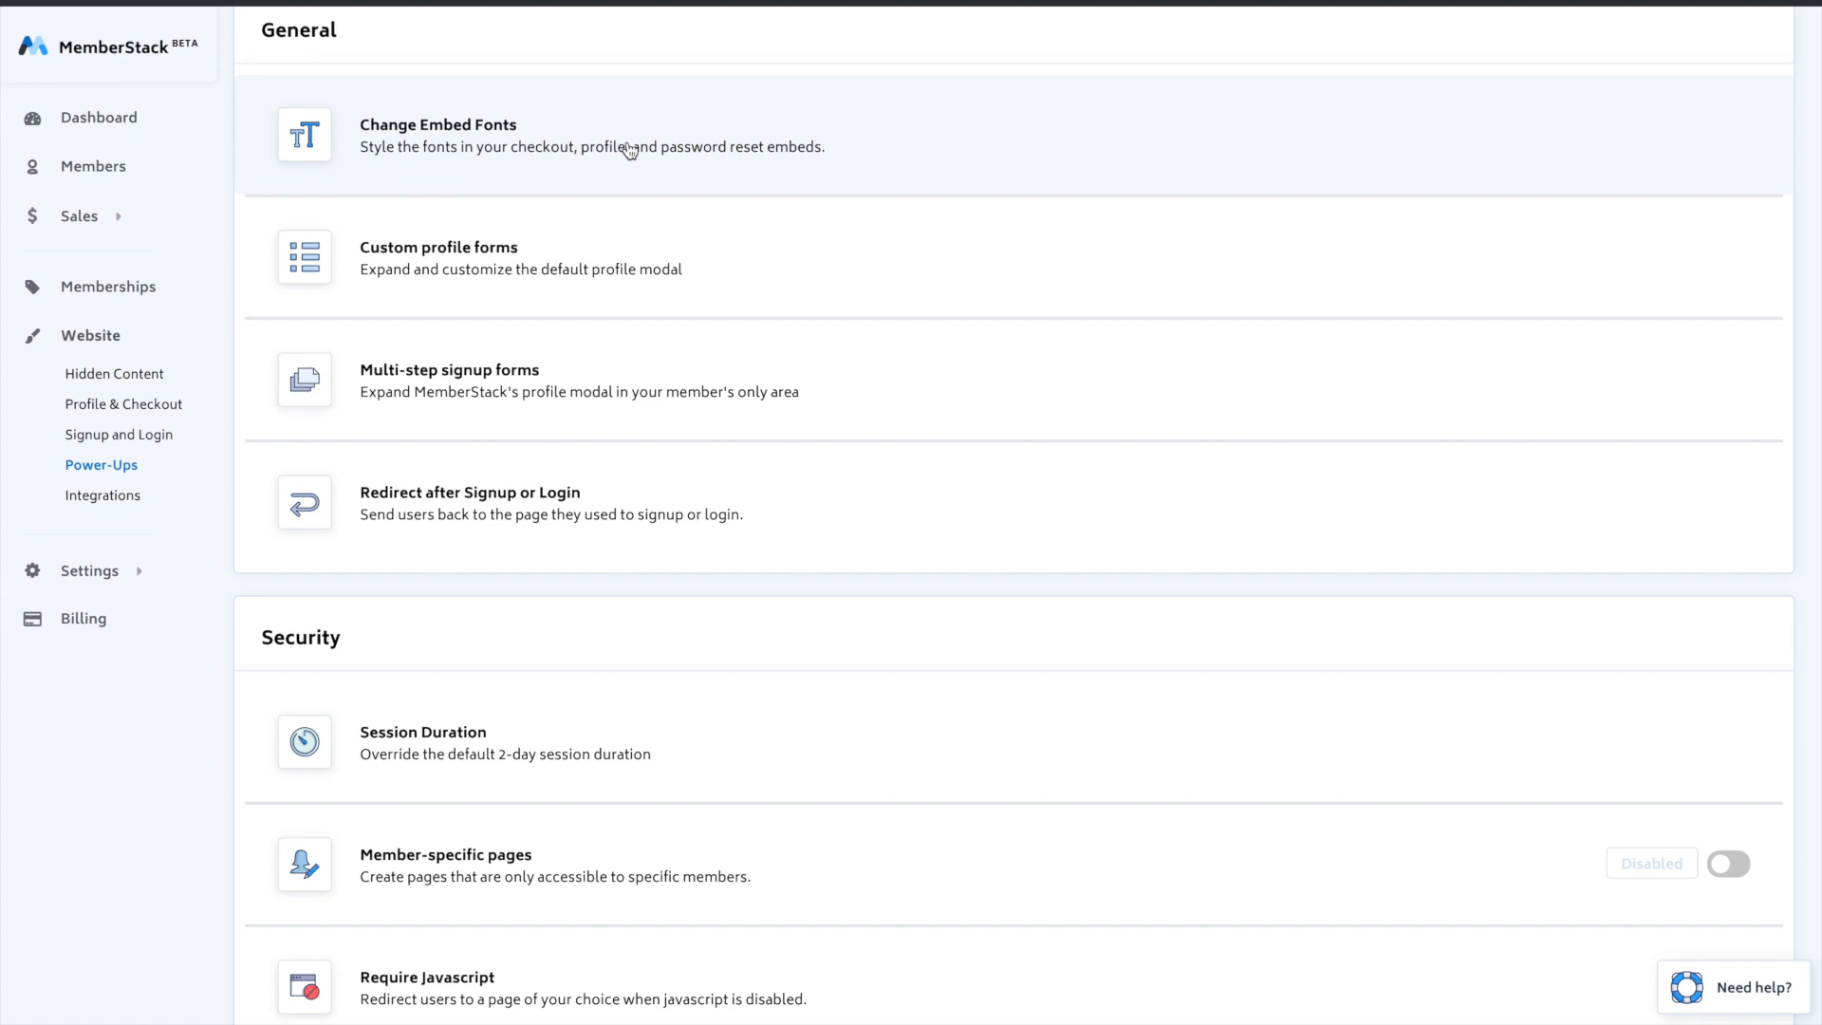
{"action": "scroll", "coordinate": [626, 162], "scroll_direction": "down", "scroll_amount": 1}
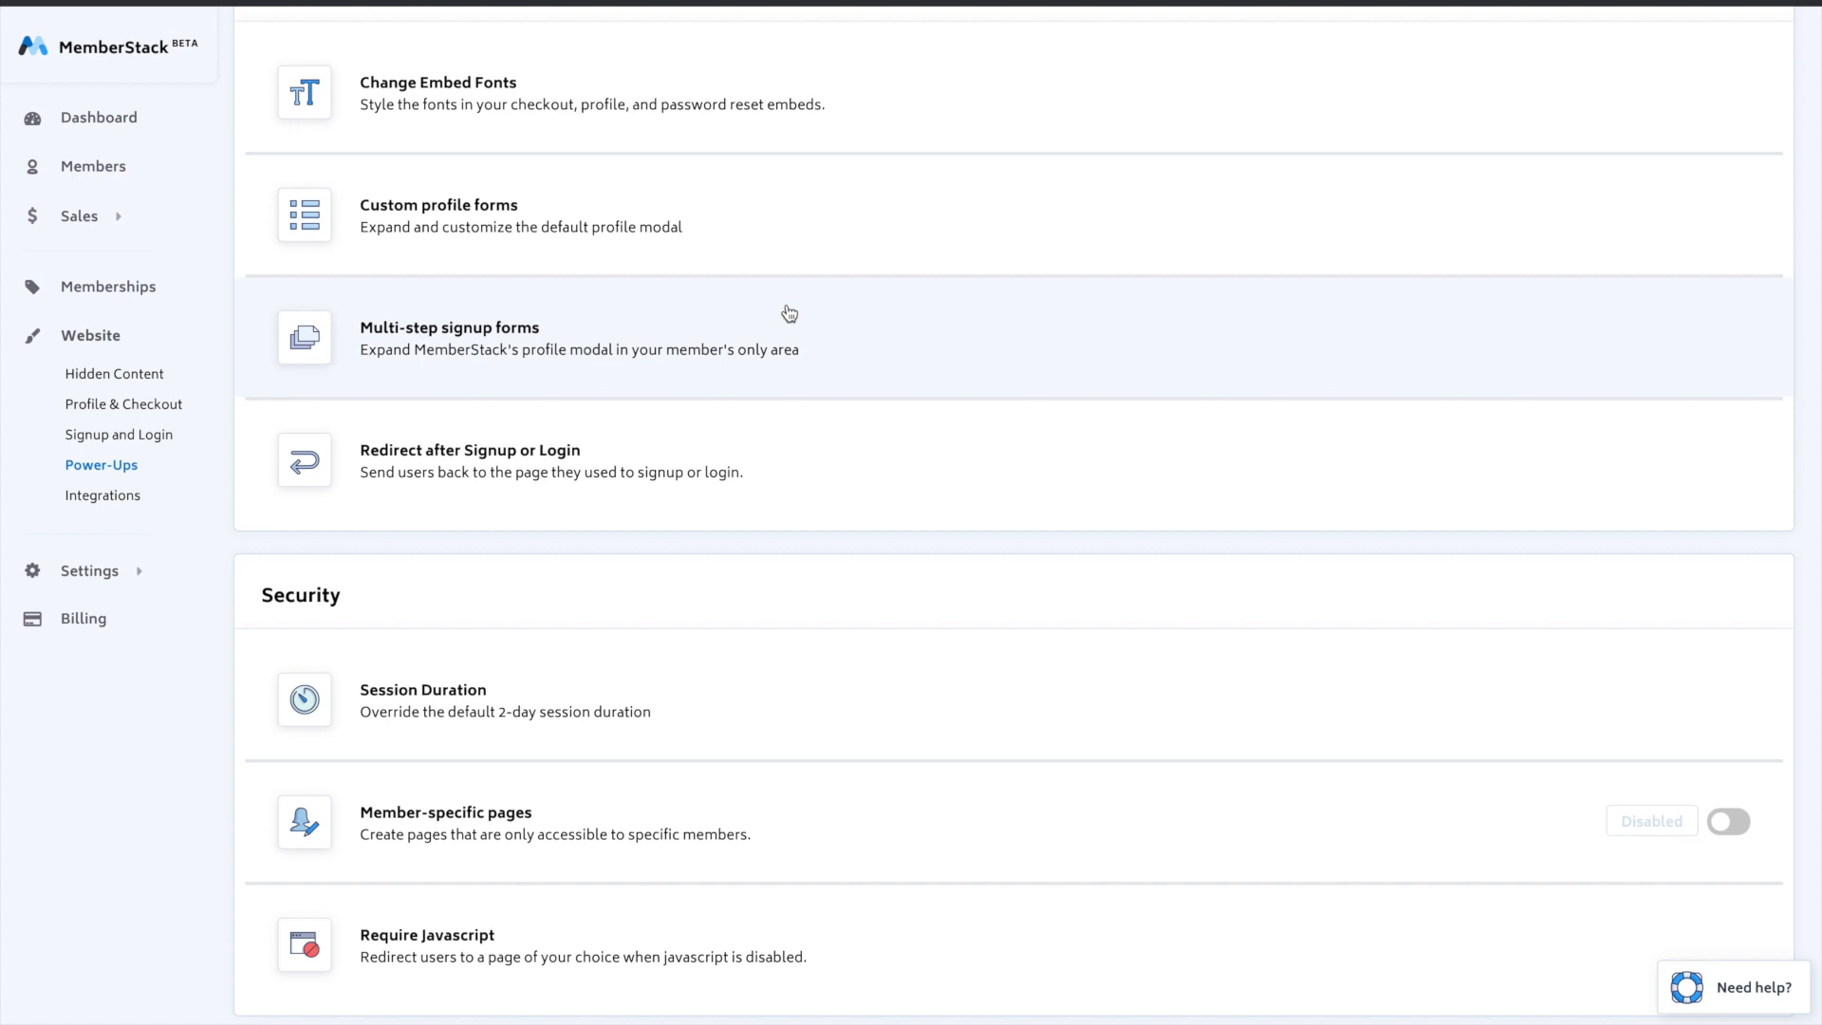
{"action": "scroll", "coordinate": [789, 313], "scroll_direction": "down", "scroll_amount": 4}
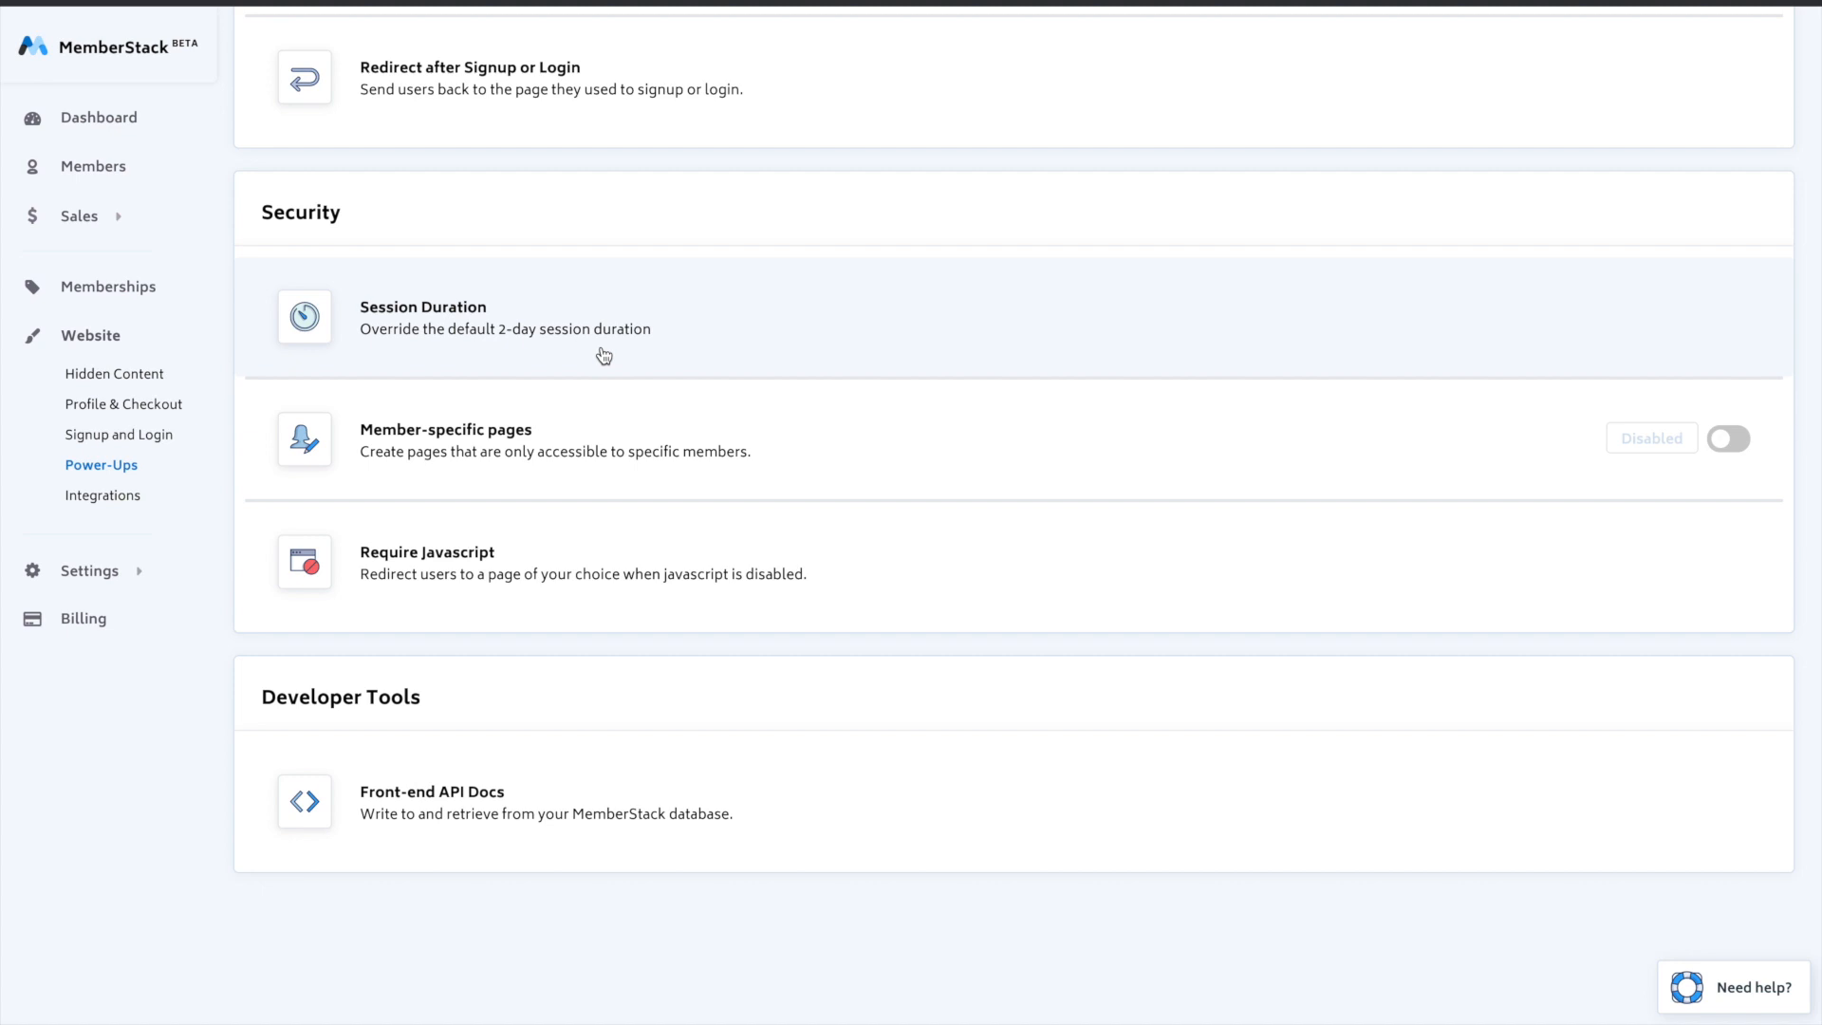
{"action": "scroll", "coordinate": [604, 356], "scroll_direction": "down", "scroll_amount": 1}
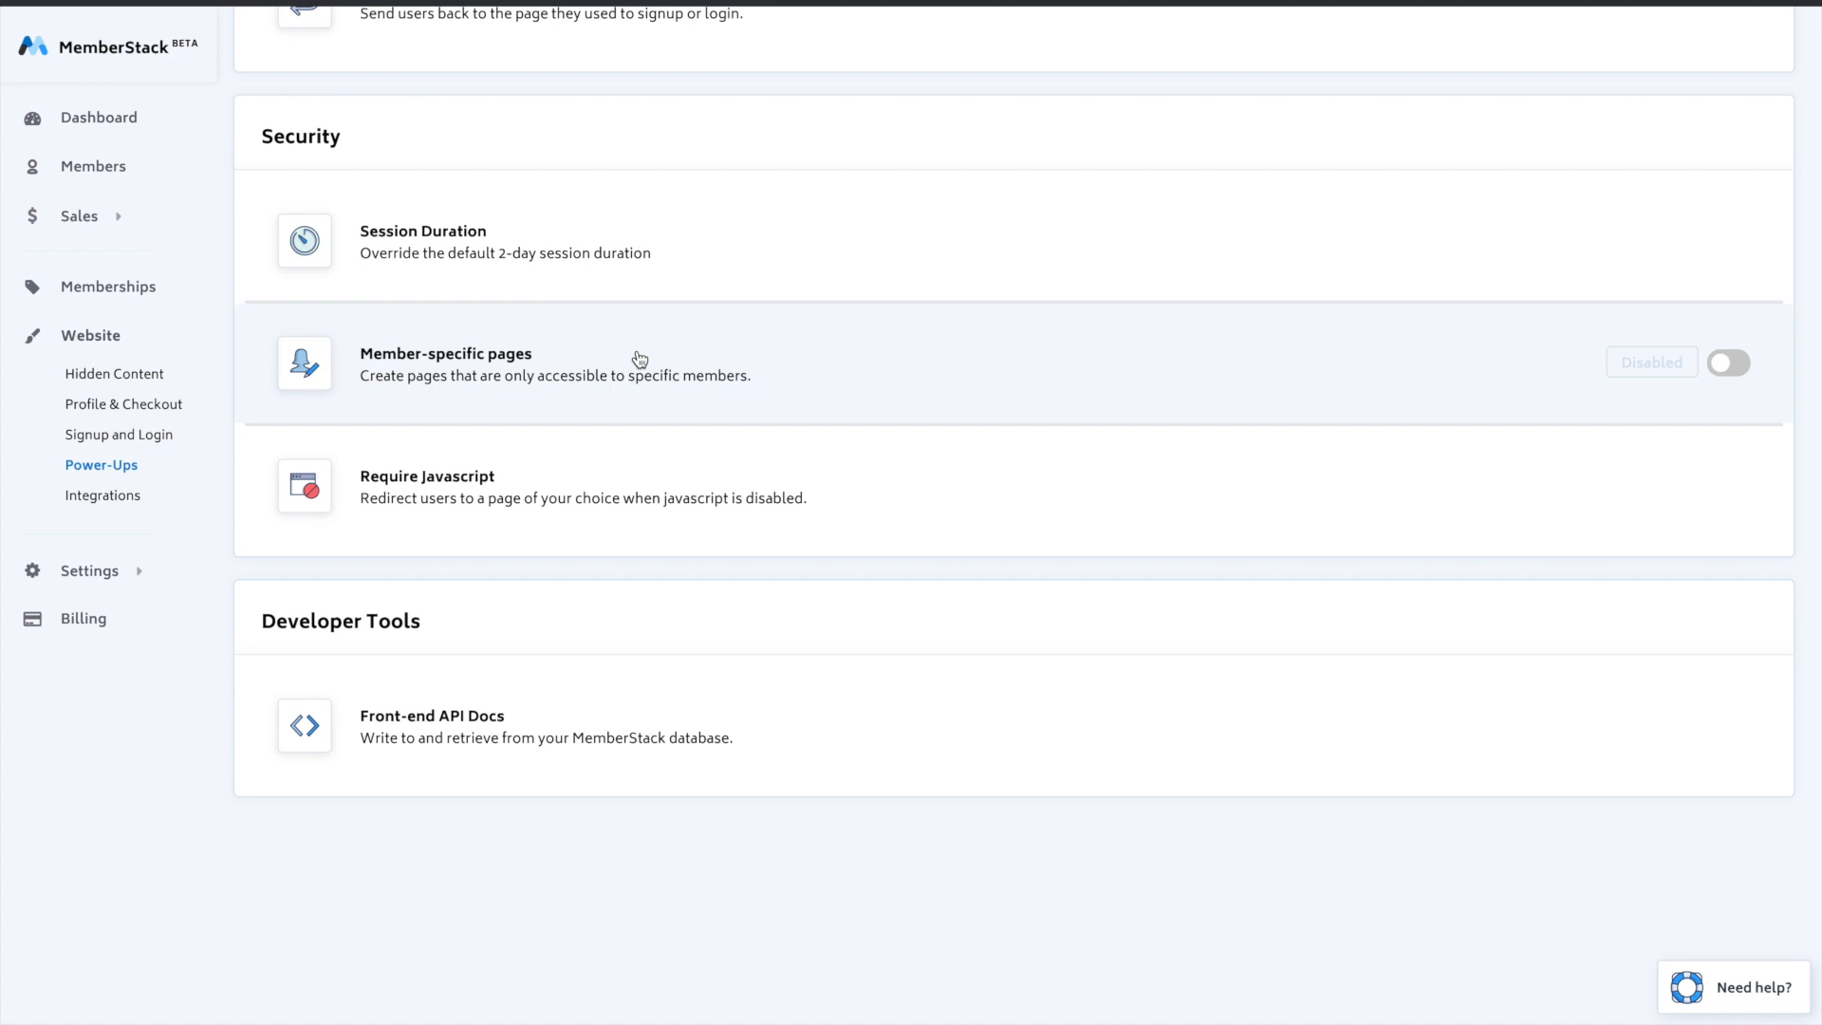
- Enable the Member-specific pages power-up and expand it to review its folder, access-denied and page link settings
{"action": "left_click", "coordinate": [1727, 363]}
{"action": "left_click", "coordinate": [760, 368]}
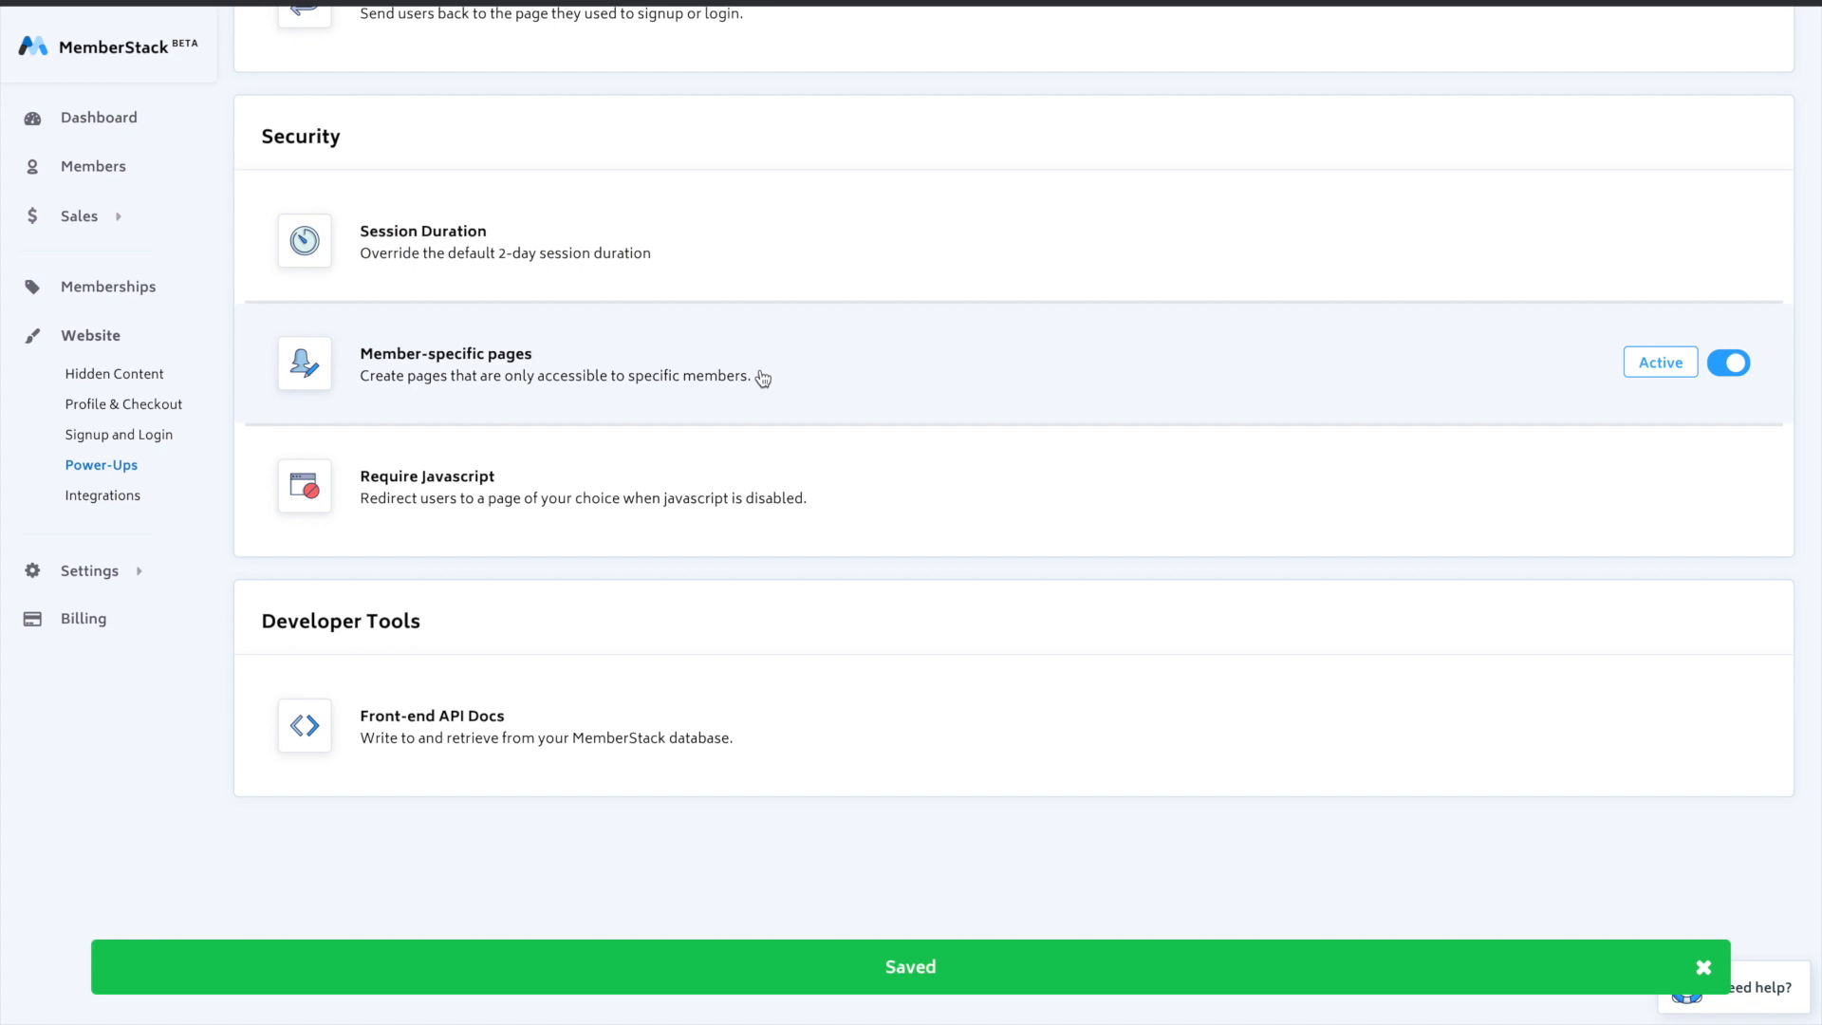
{"action": "scroll", "coordinate": [757, 527], "scroll_direction": "down", "scroll_amount": 2}
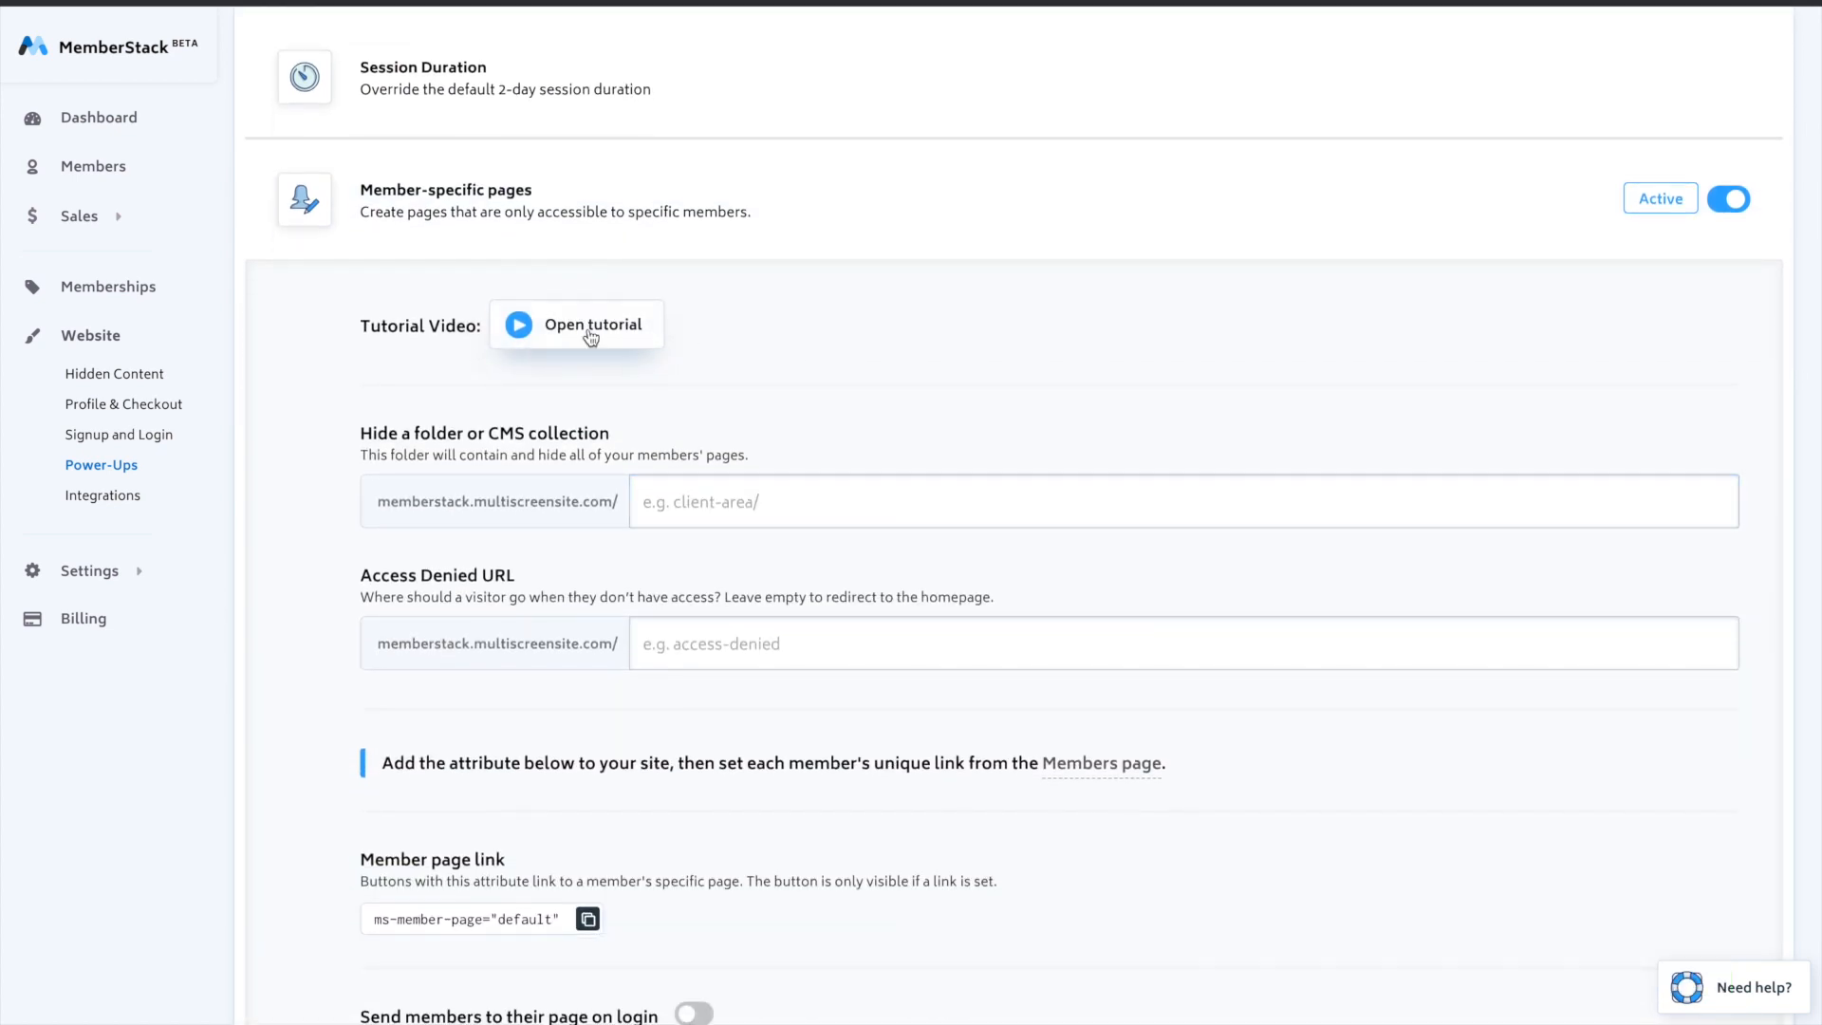
{"action": "right_click", "coordinate": [692, 337]}
{"action": "left_click", "coordinate": [576, 556]}
{"action": "scroll", "coordinate": [698, 474], "scroll_direction": "down", "scroll_amount": 1}
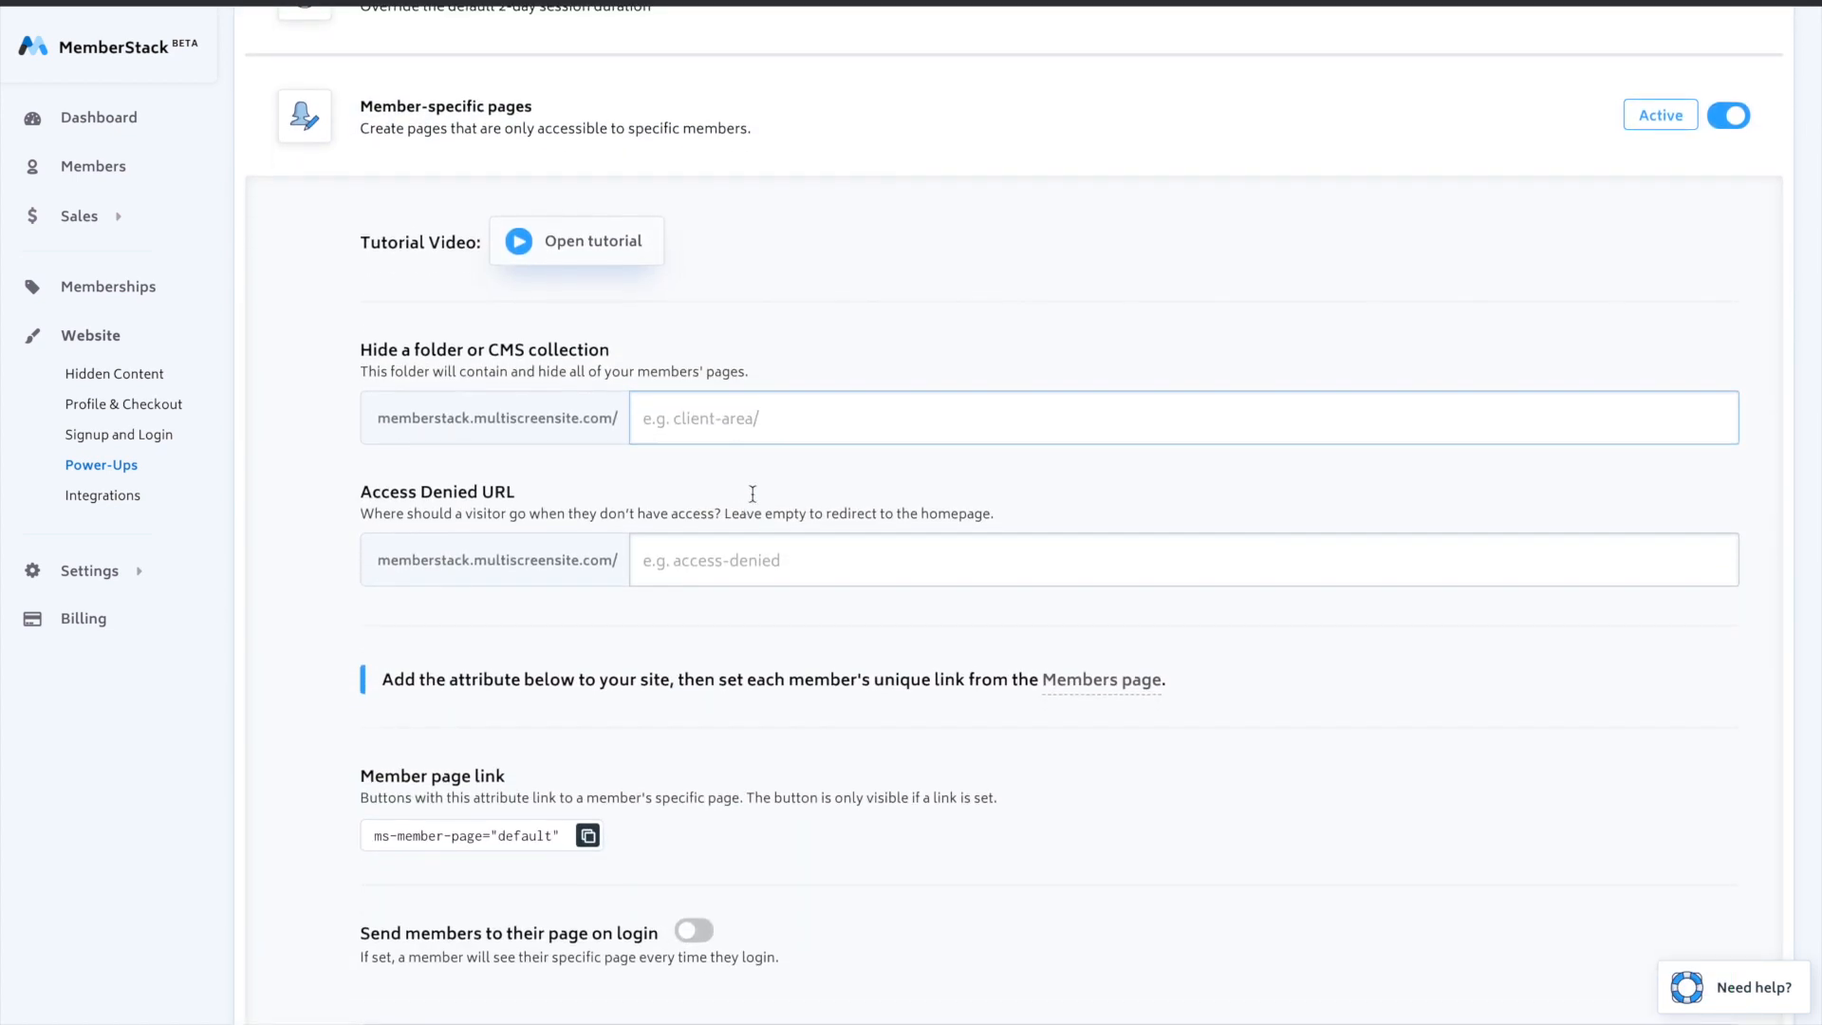
{"action": "scroll", "coordinate": [805, 565], "scroll_direction": "up", "scroll_amount": 1}
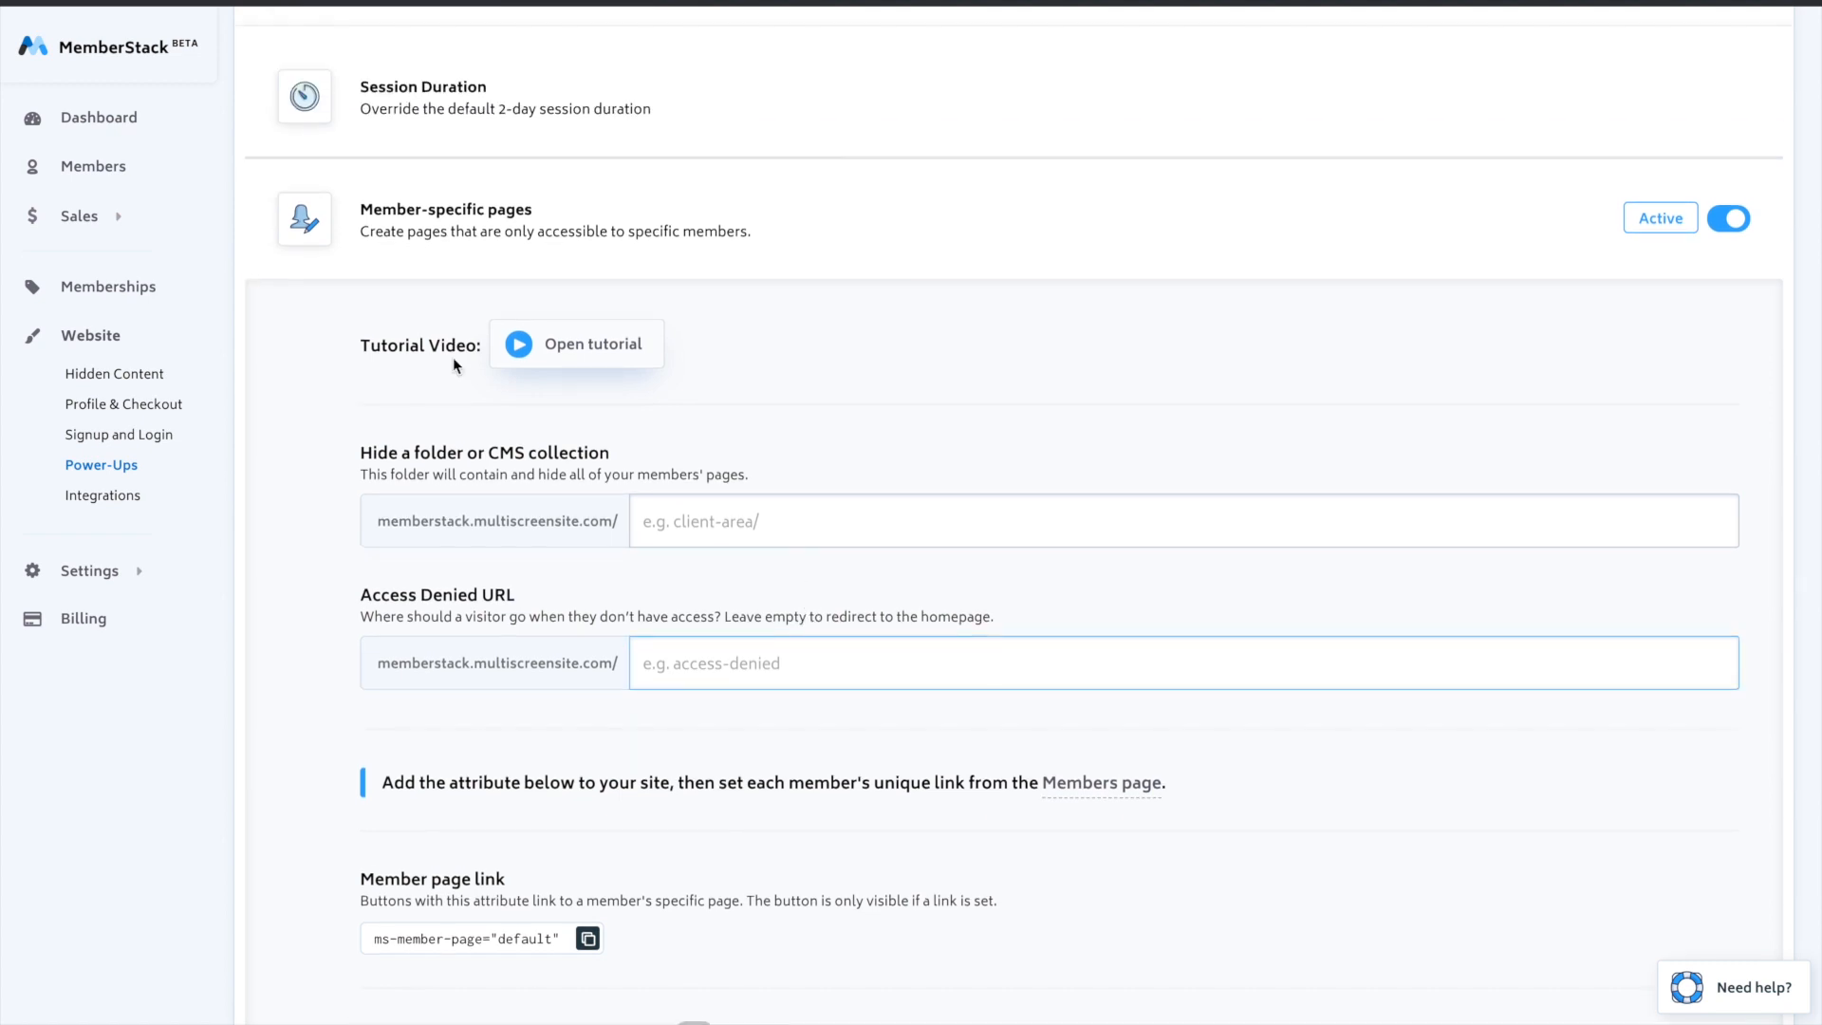
- Open the member's record on the Members page and inspect its Member page URL field
{"action": "left_click", "coordinate": [79, 170]}
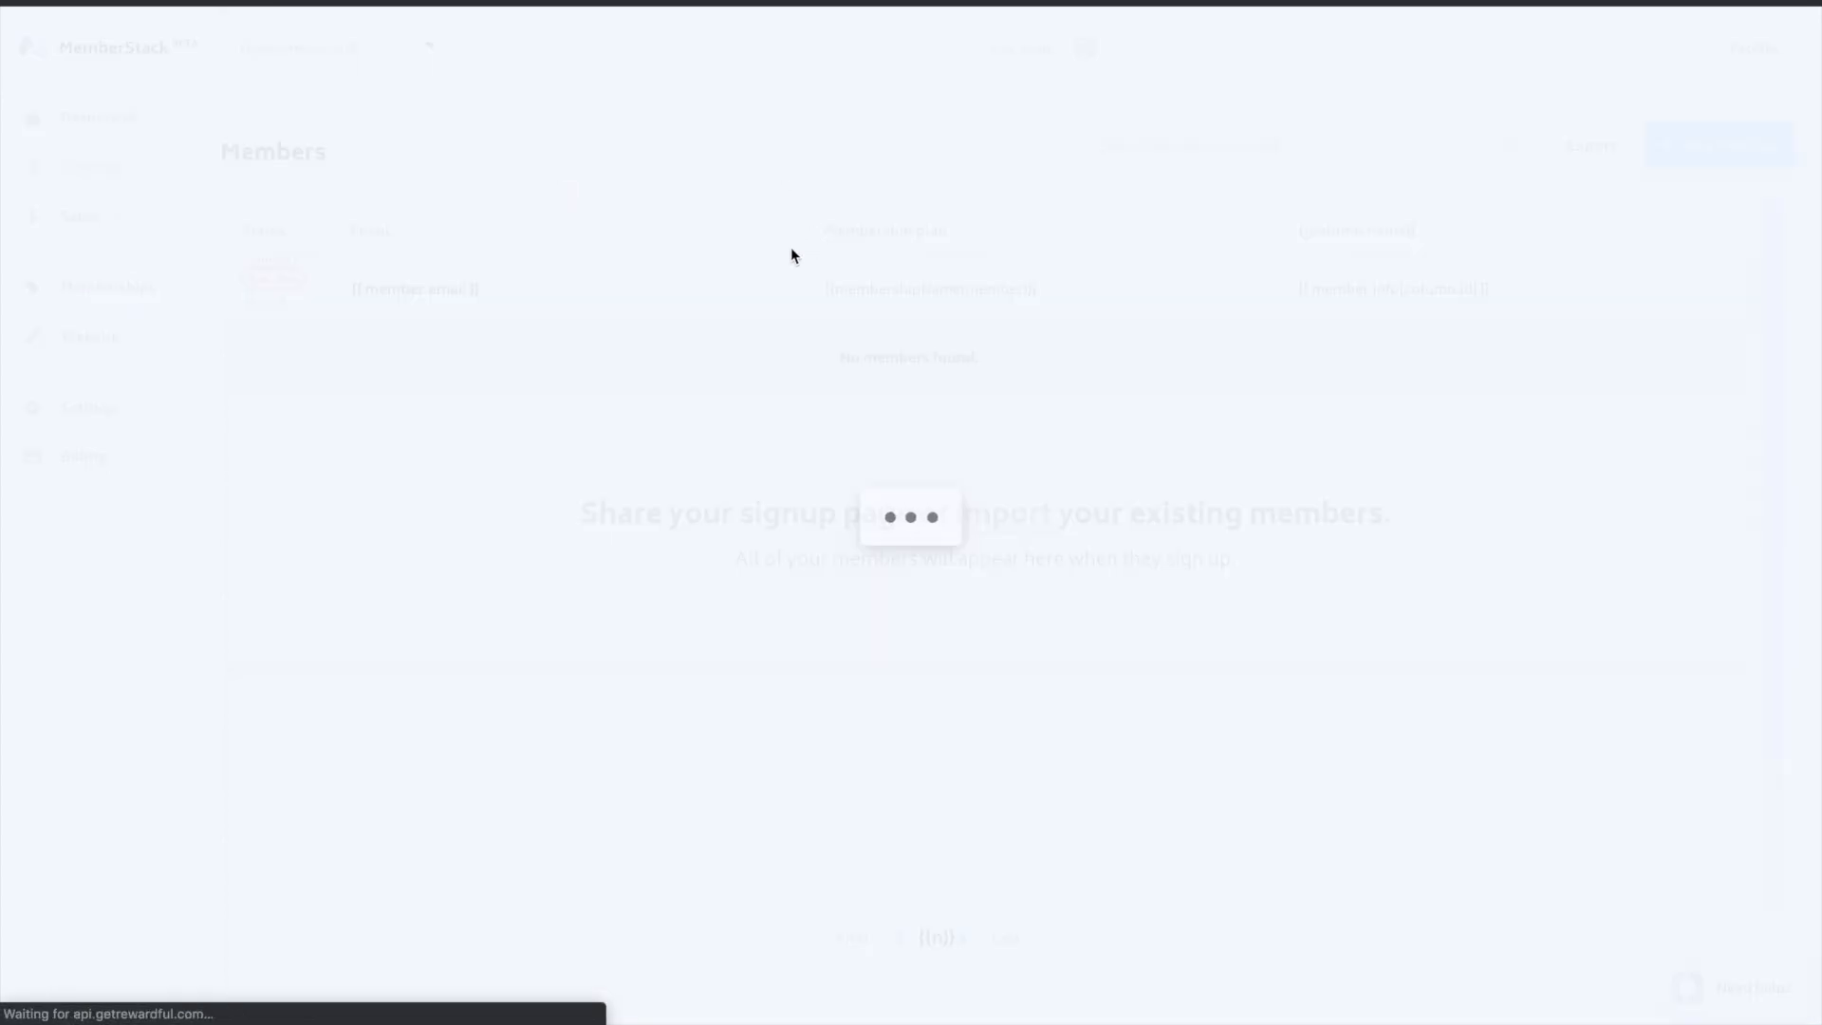
{"action": "left_click", "coordinate": [696, 289]}
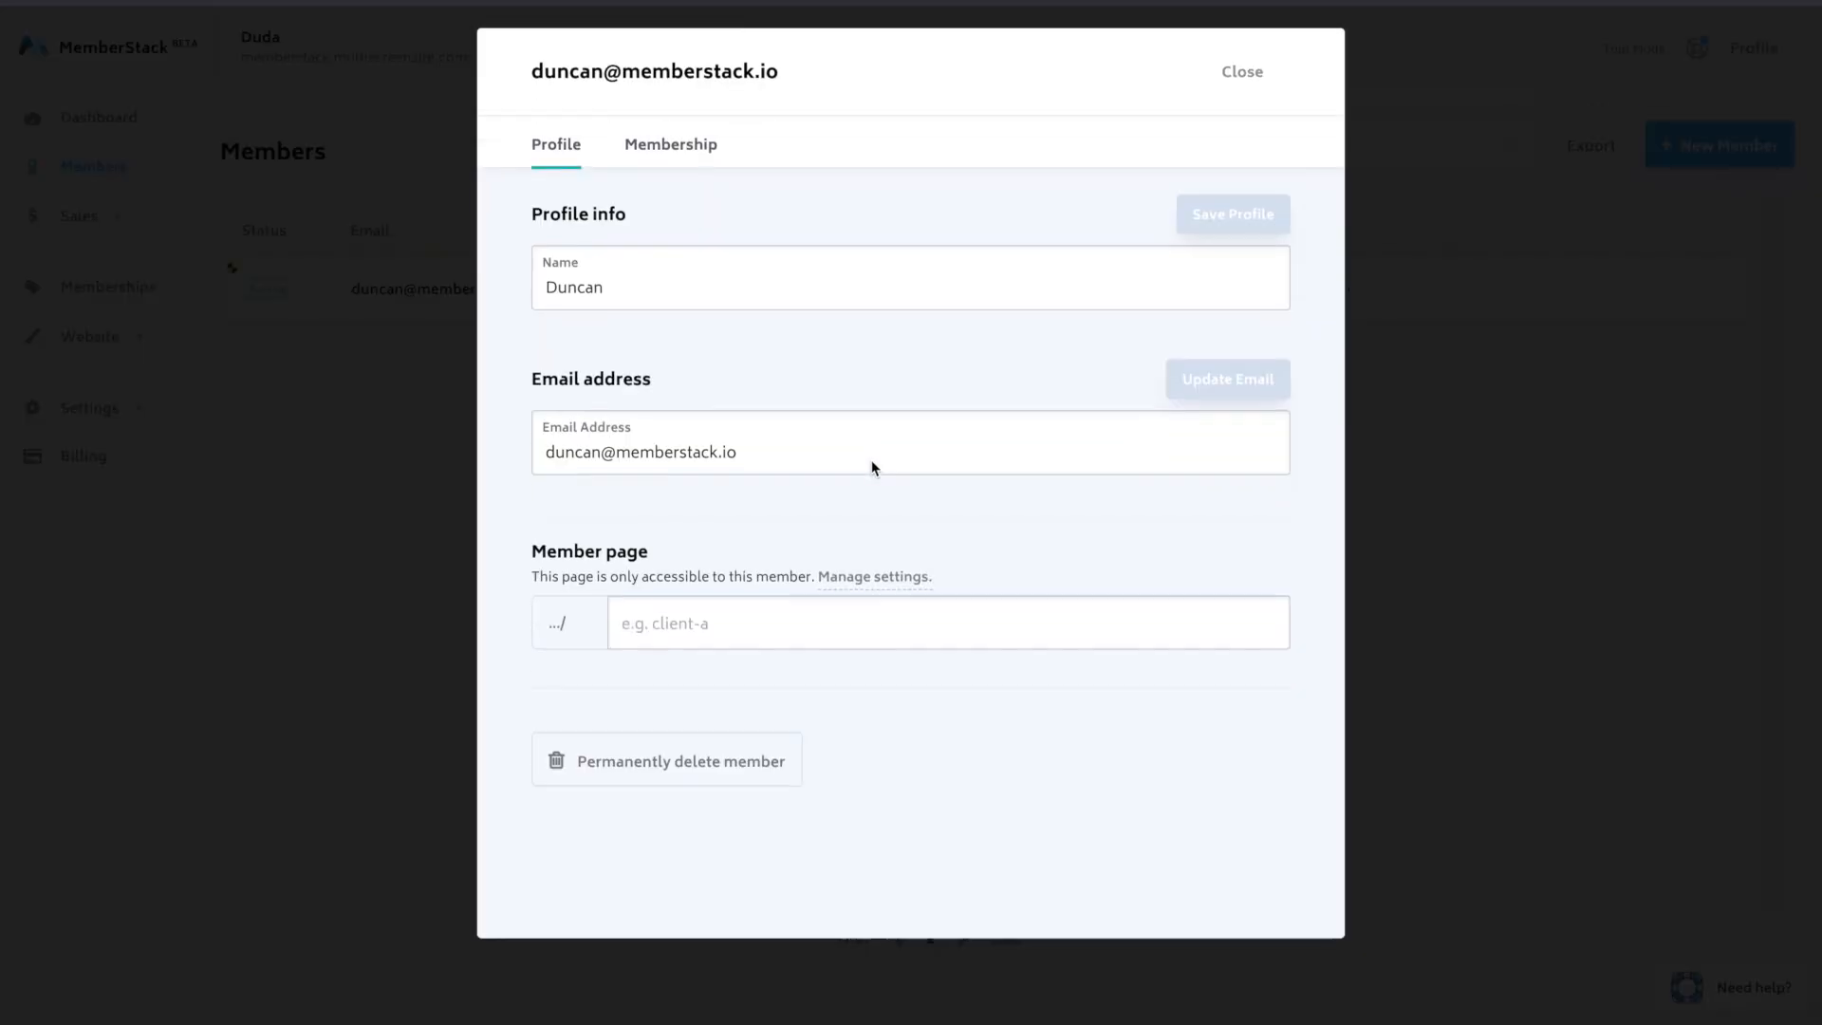
{"action": "left_click", "coordinate": [681, 600]}
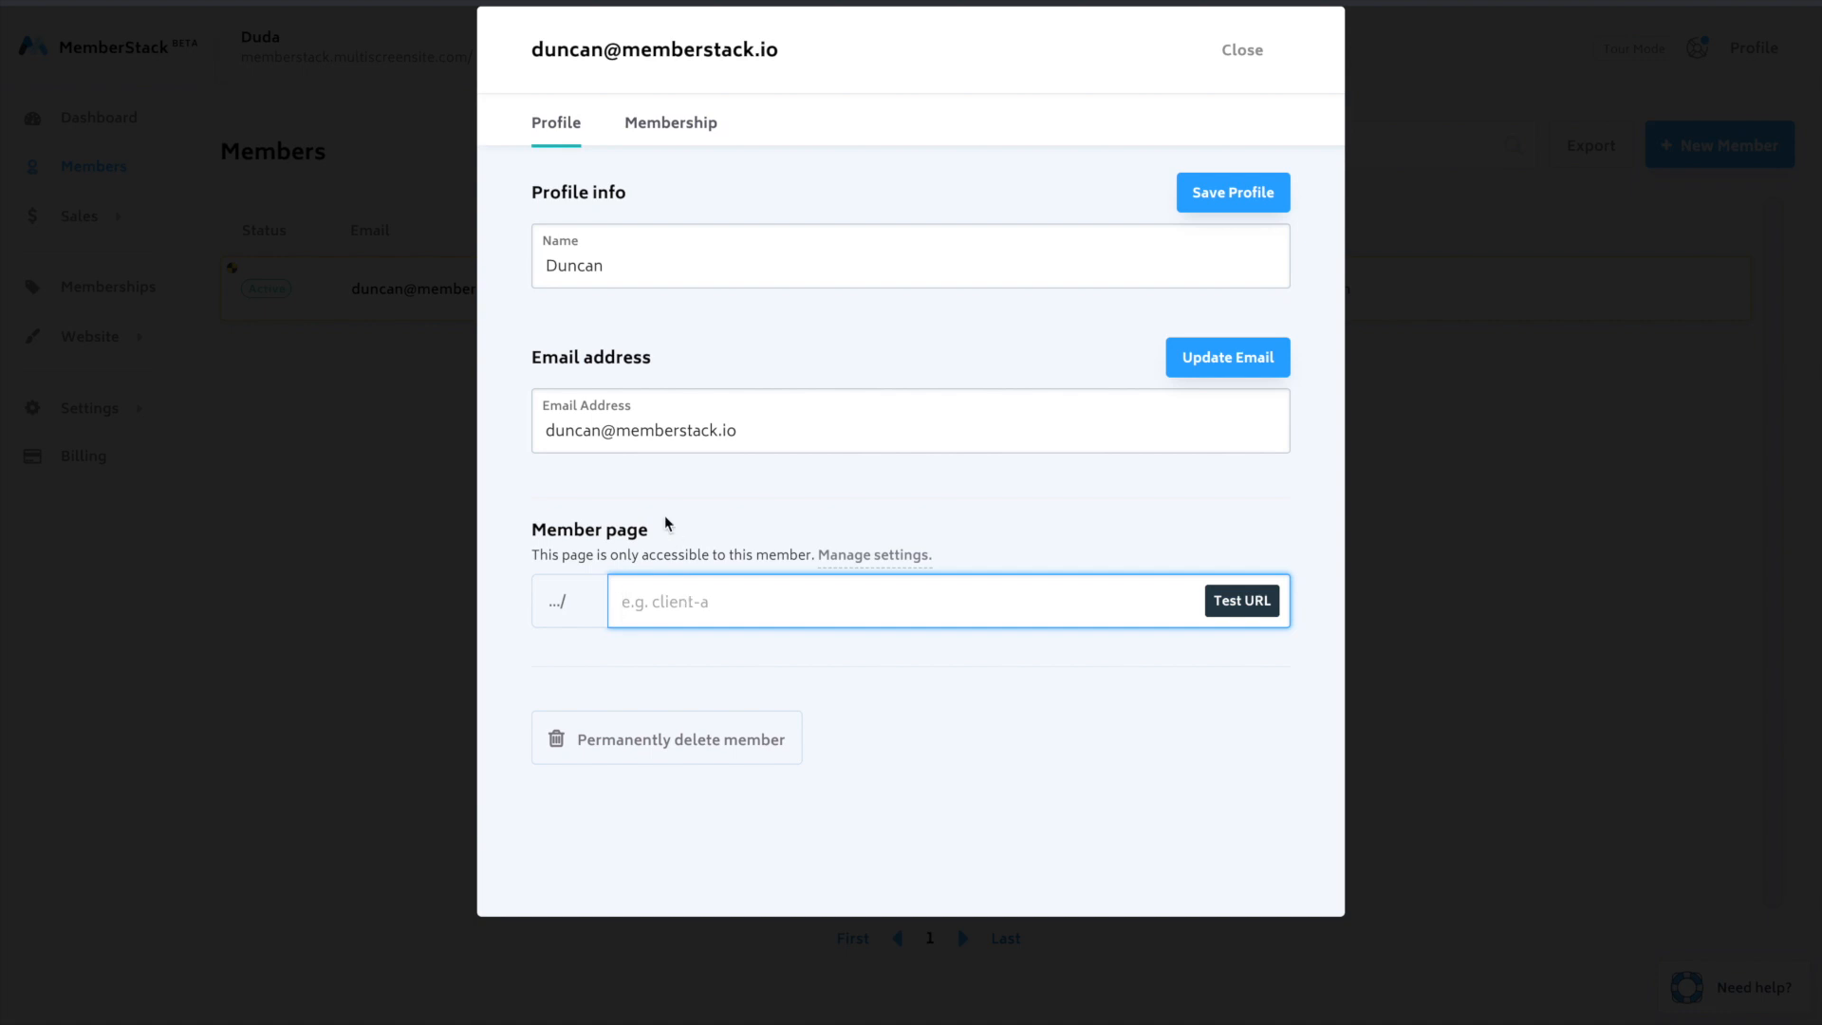
{"action": "key", "text": "ctrl+Right"}
- Review the Integrations page, including Rewardful, Zapier, Crisp Chat and Heap Analytics
{"action": "mouse_move", "coordinate": [92, 338]}
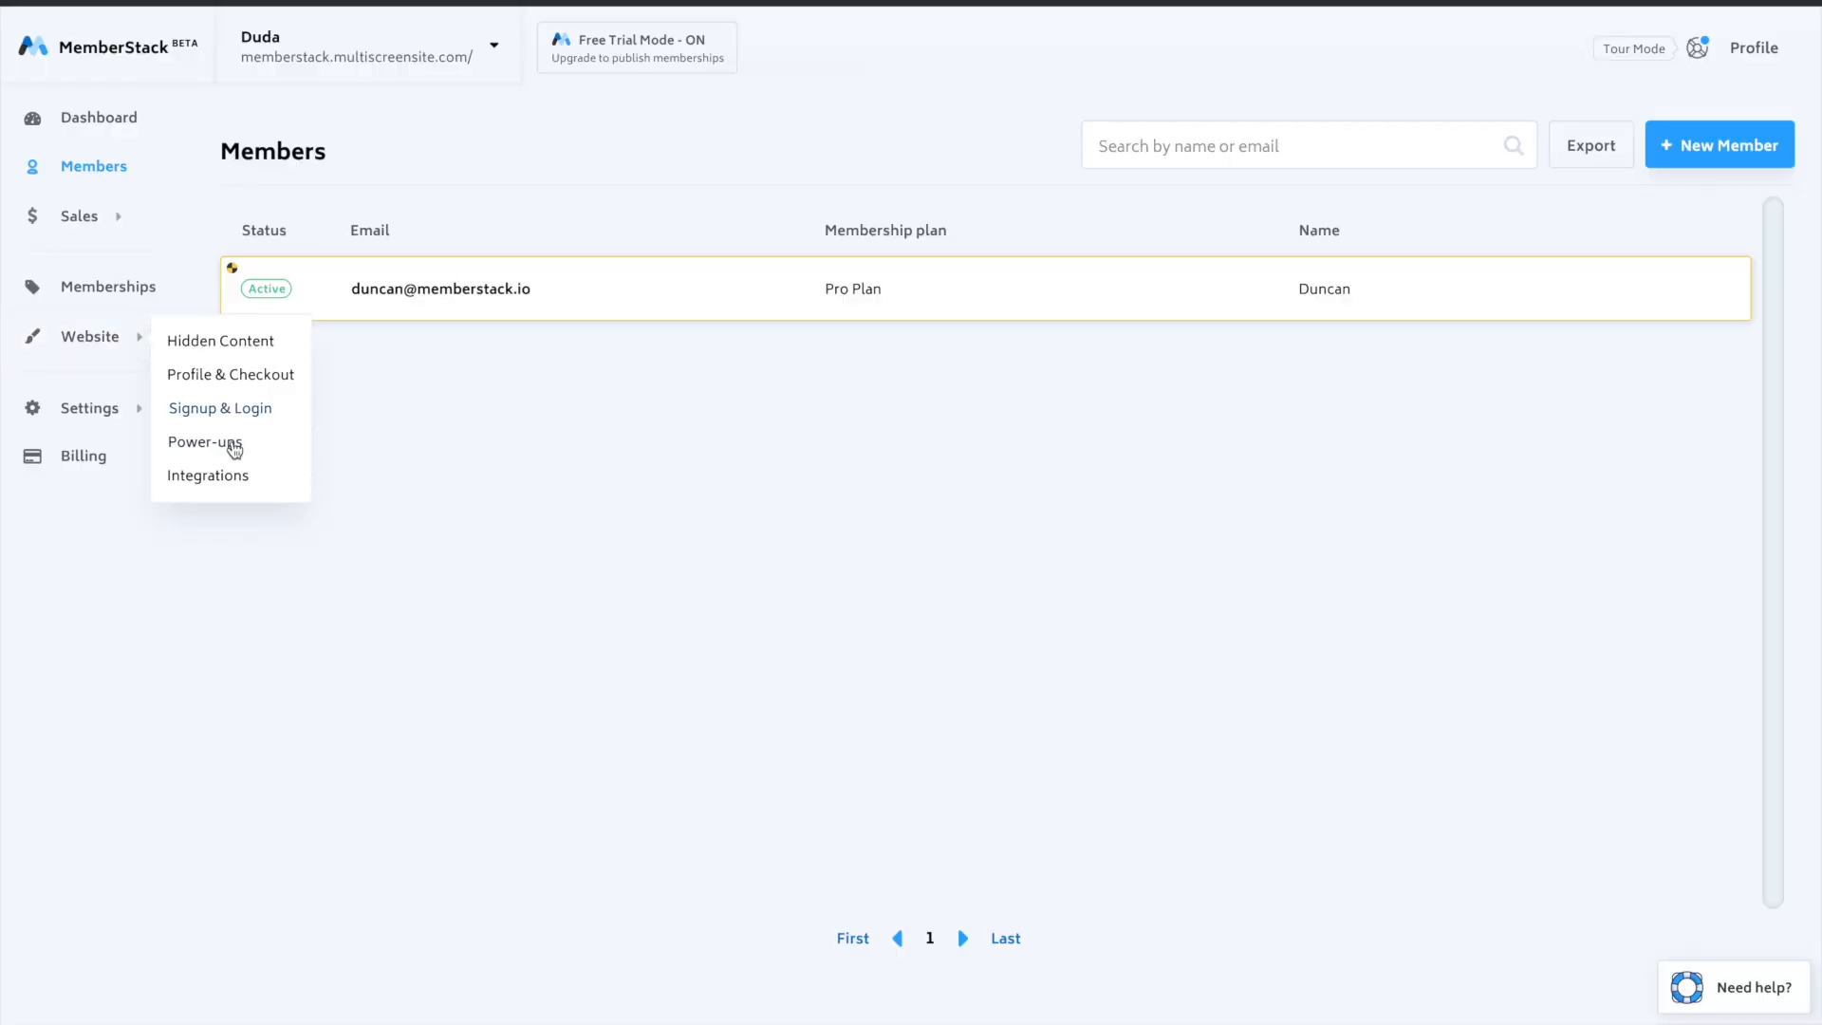
{"action": "left_click", "coordinate": [225, 488]}
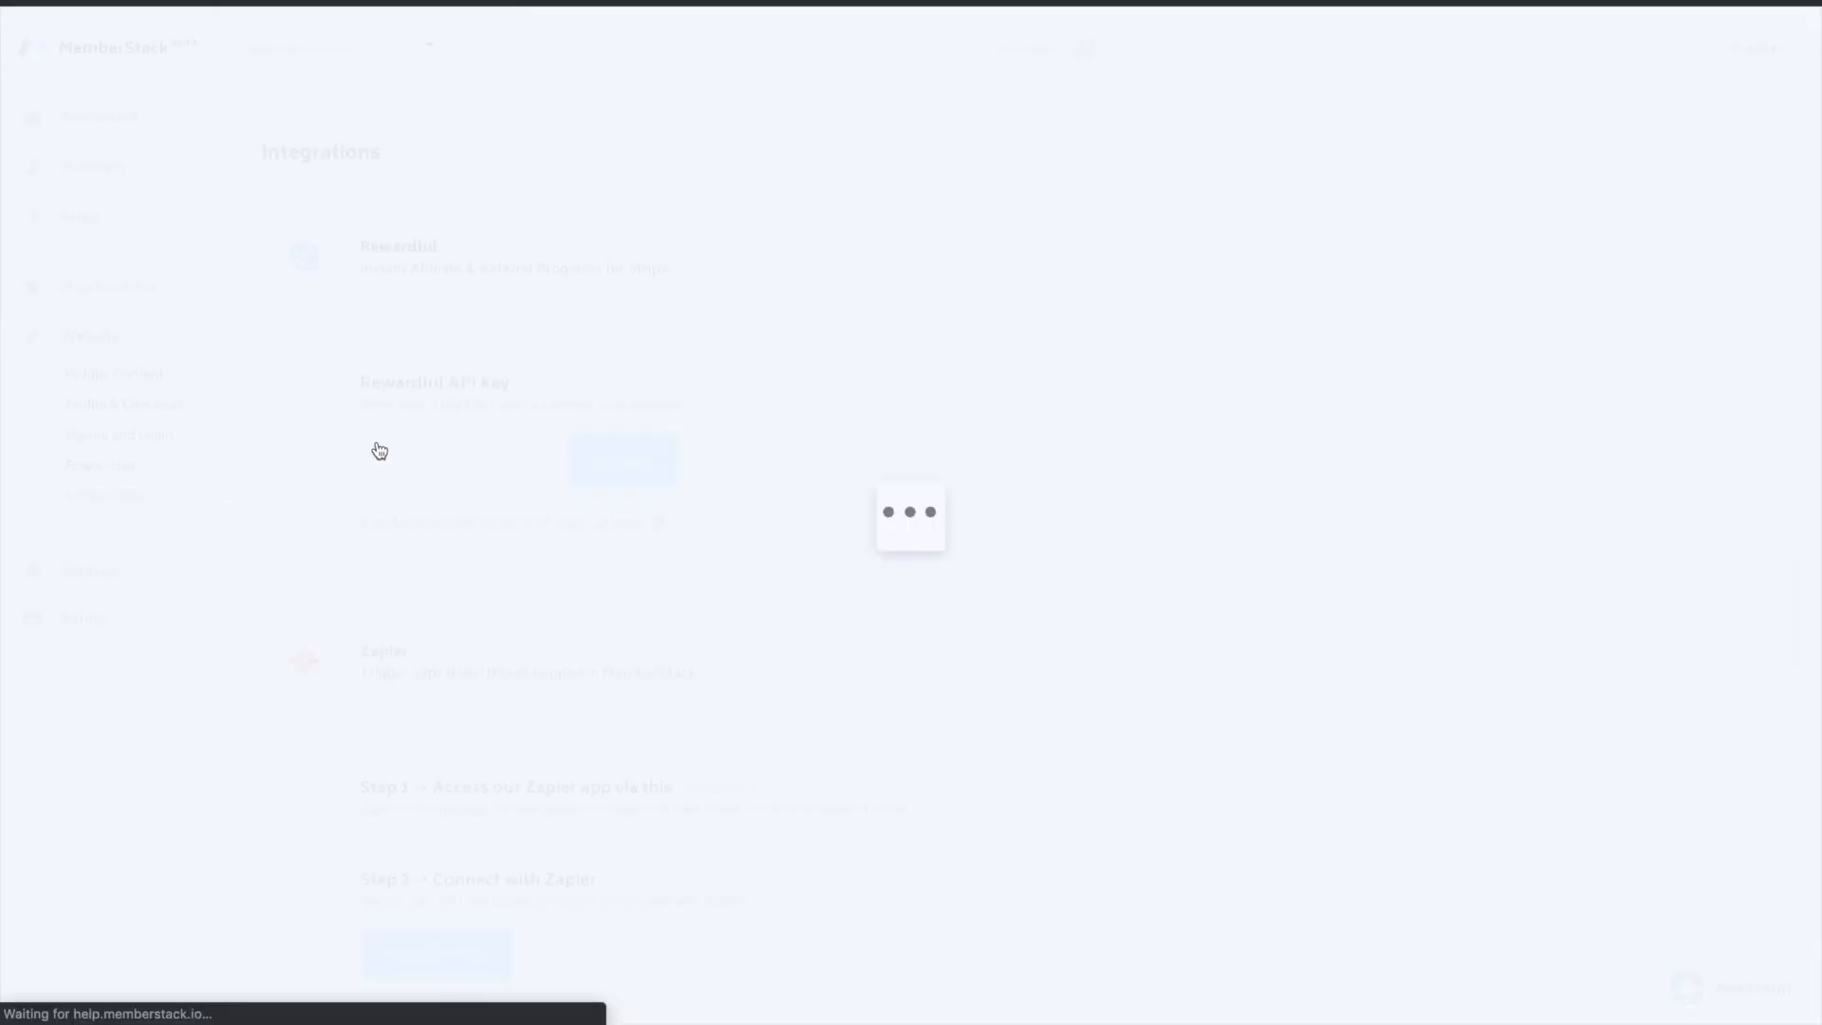
{"action": "scroll", "coordinate": [816, 330], "scroll_direction": "down", "scroll_amount": 1}
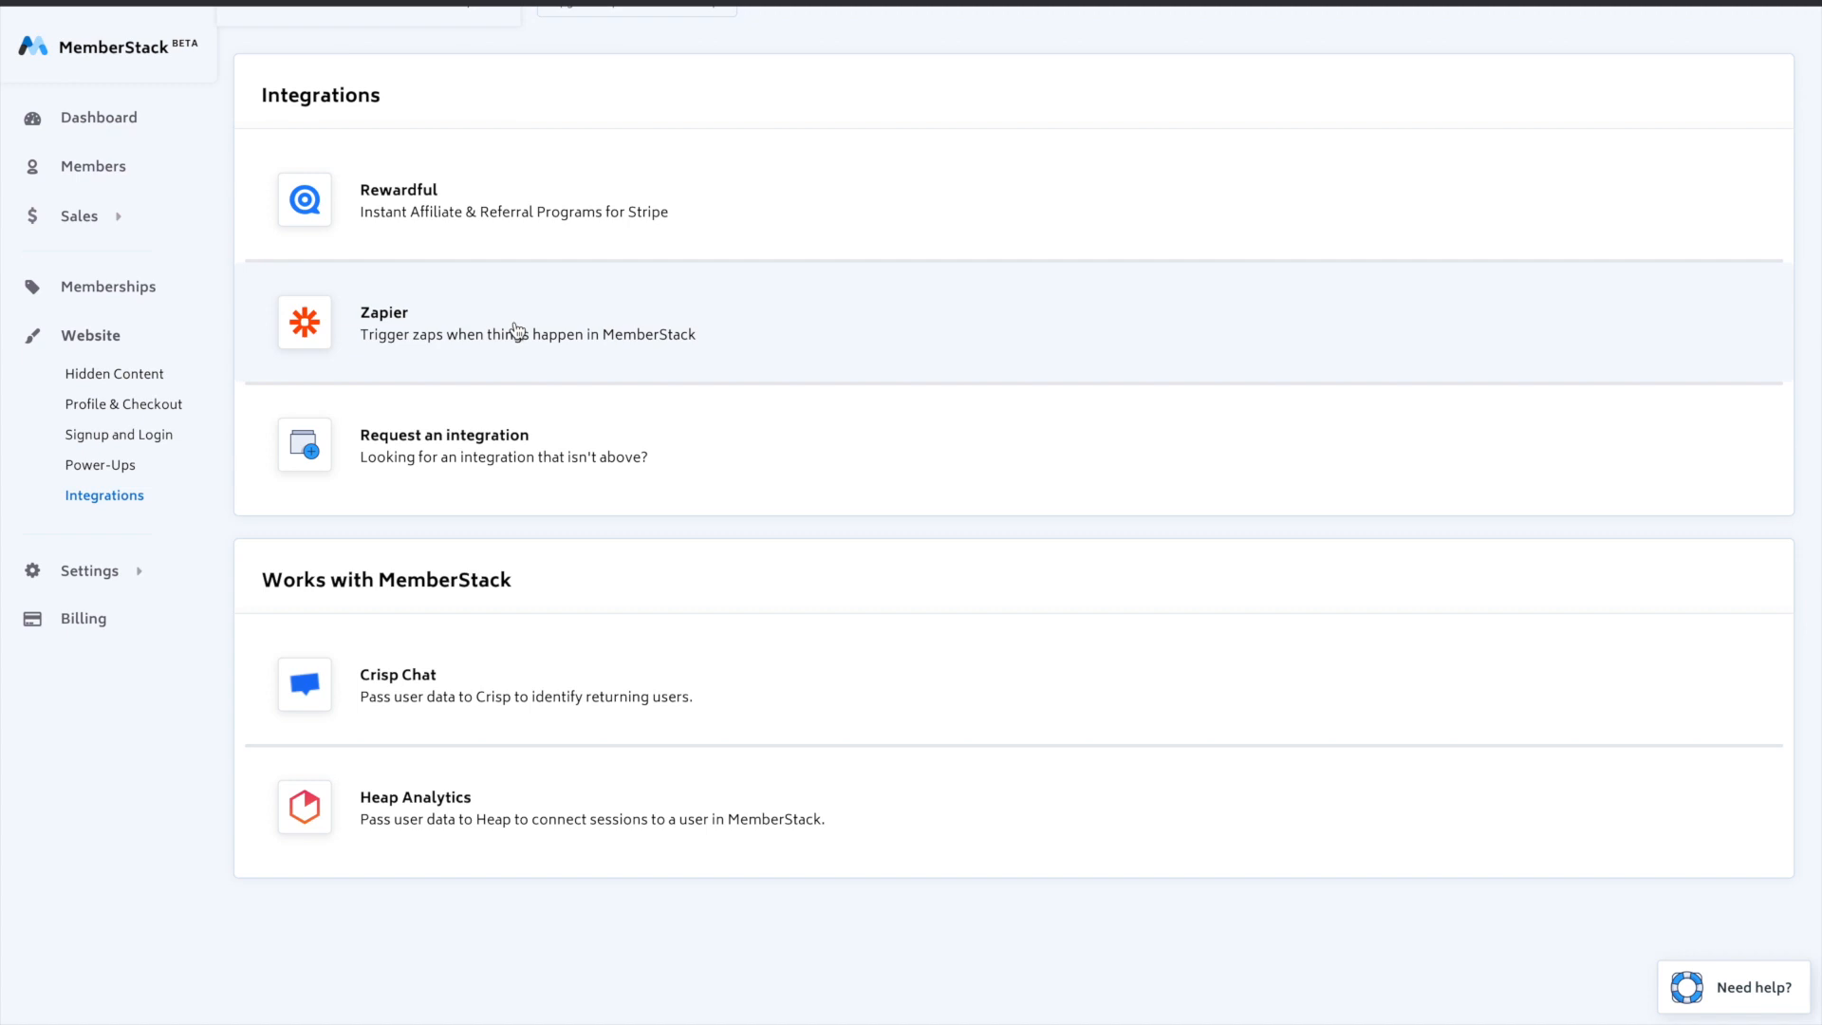
{"action": "scroll", "coordinate": [517, 330], "scroll_direction": "down", "scroll_amount": 1}
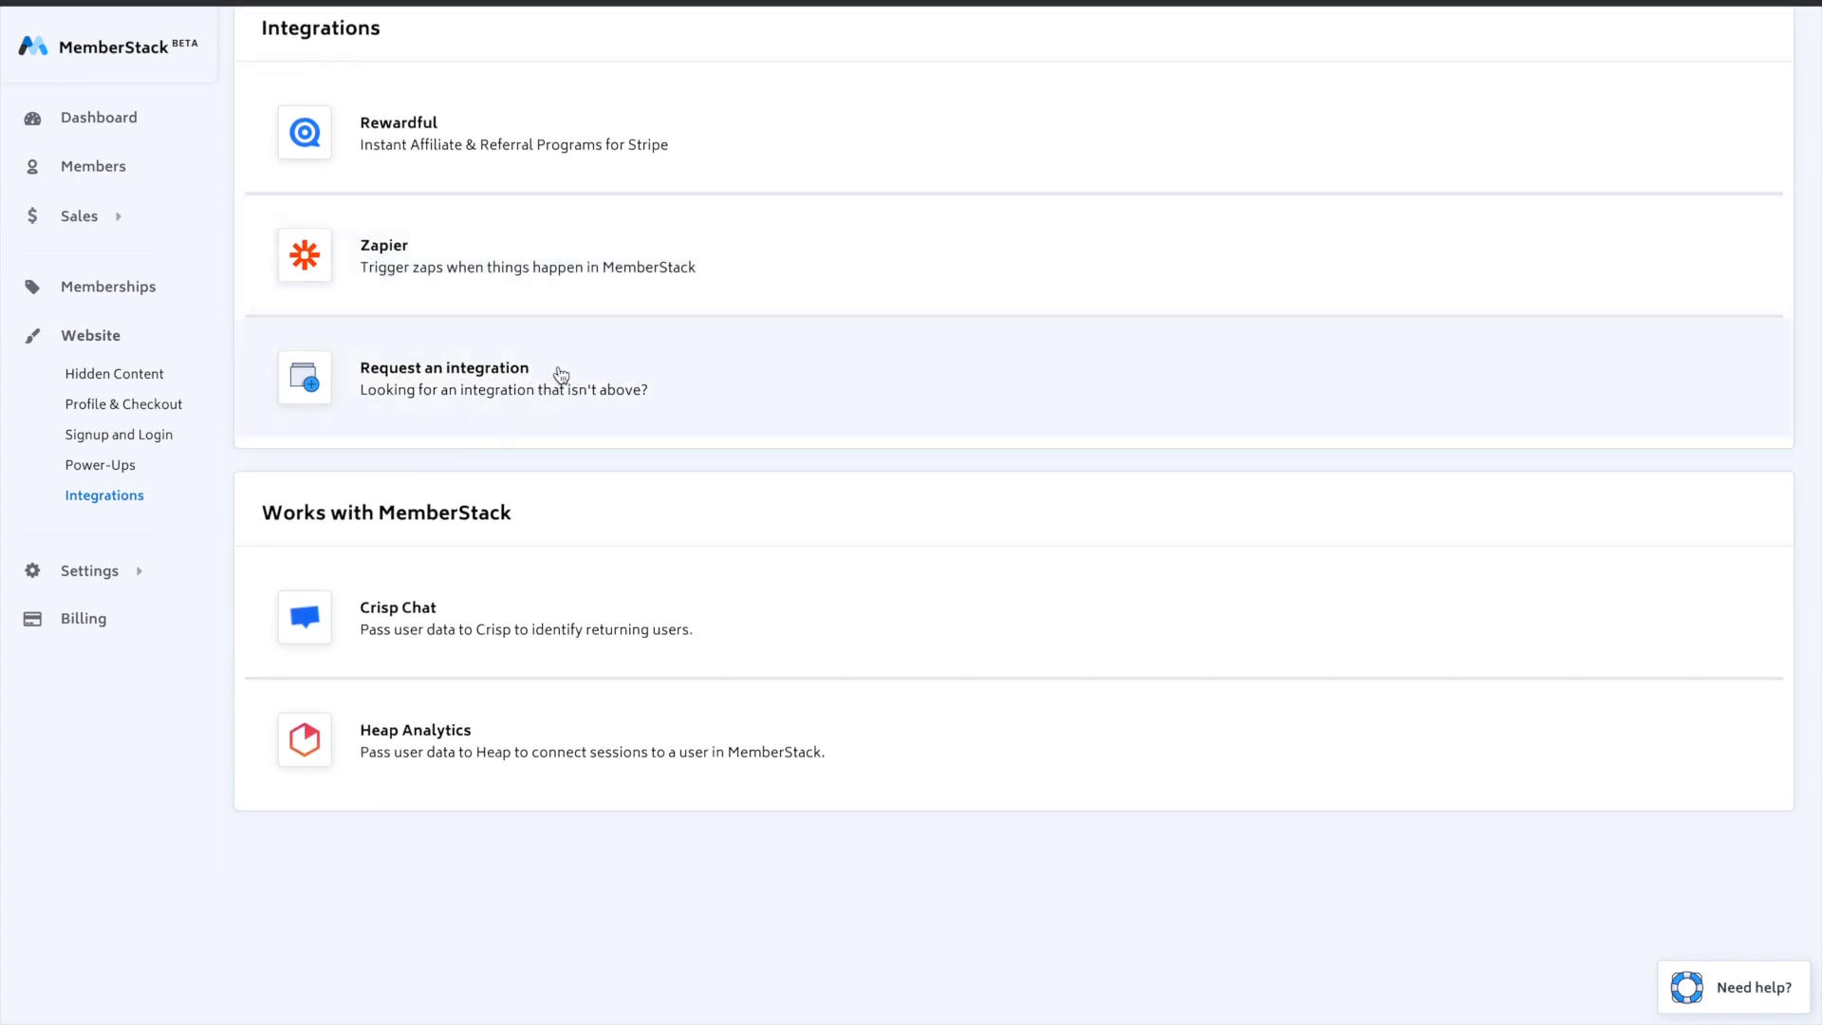
{"action": "scroll", "coordinate": [533, 378], "scroll_direction": "down", "scroll_amount": 1}
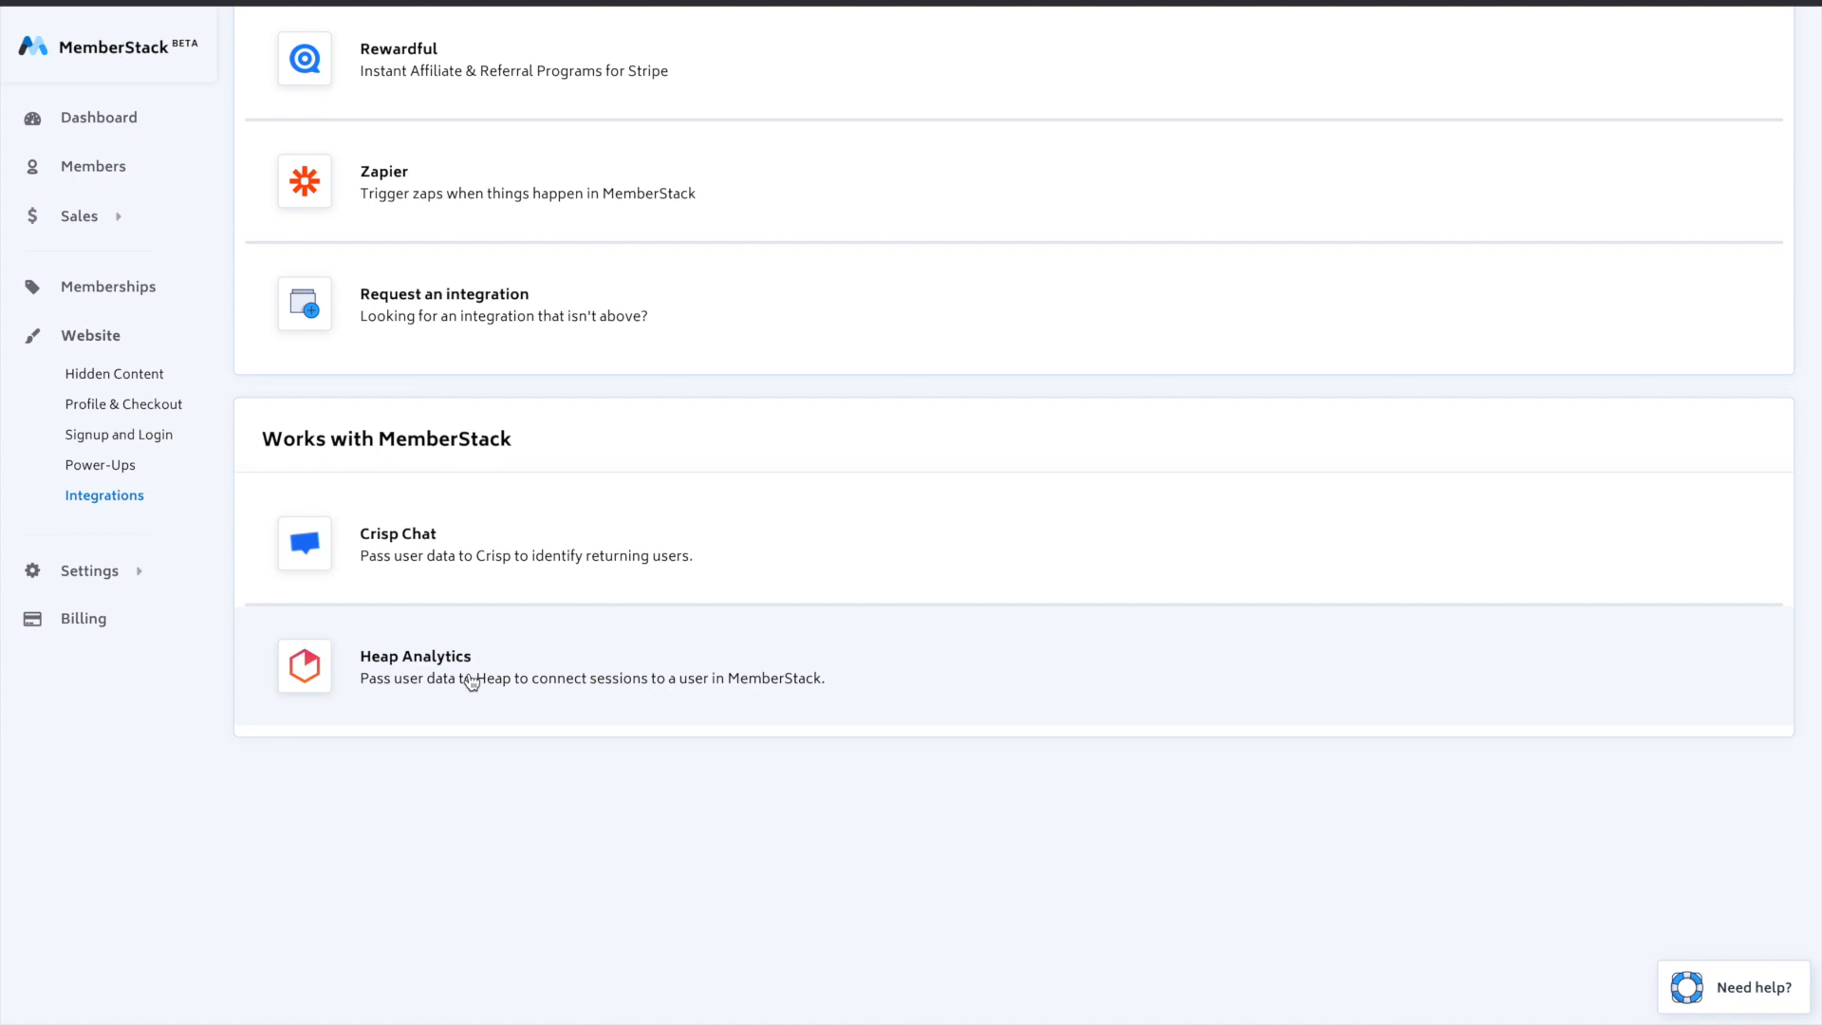
{"action": "scroll", "coordinate": [525, 582], "scroll_direction": "up", "scroll_amount": 2}
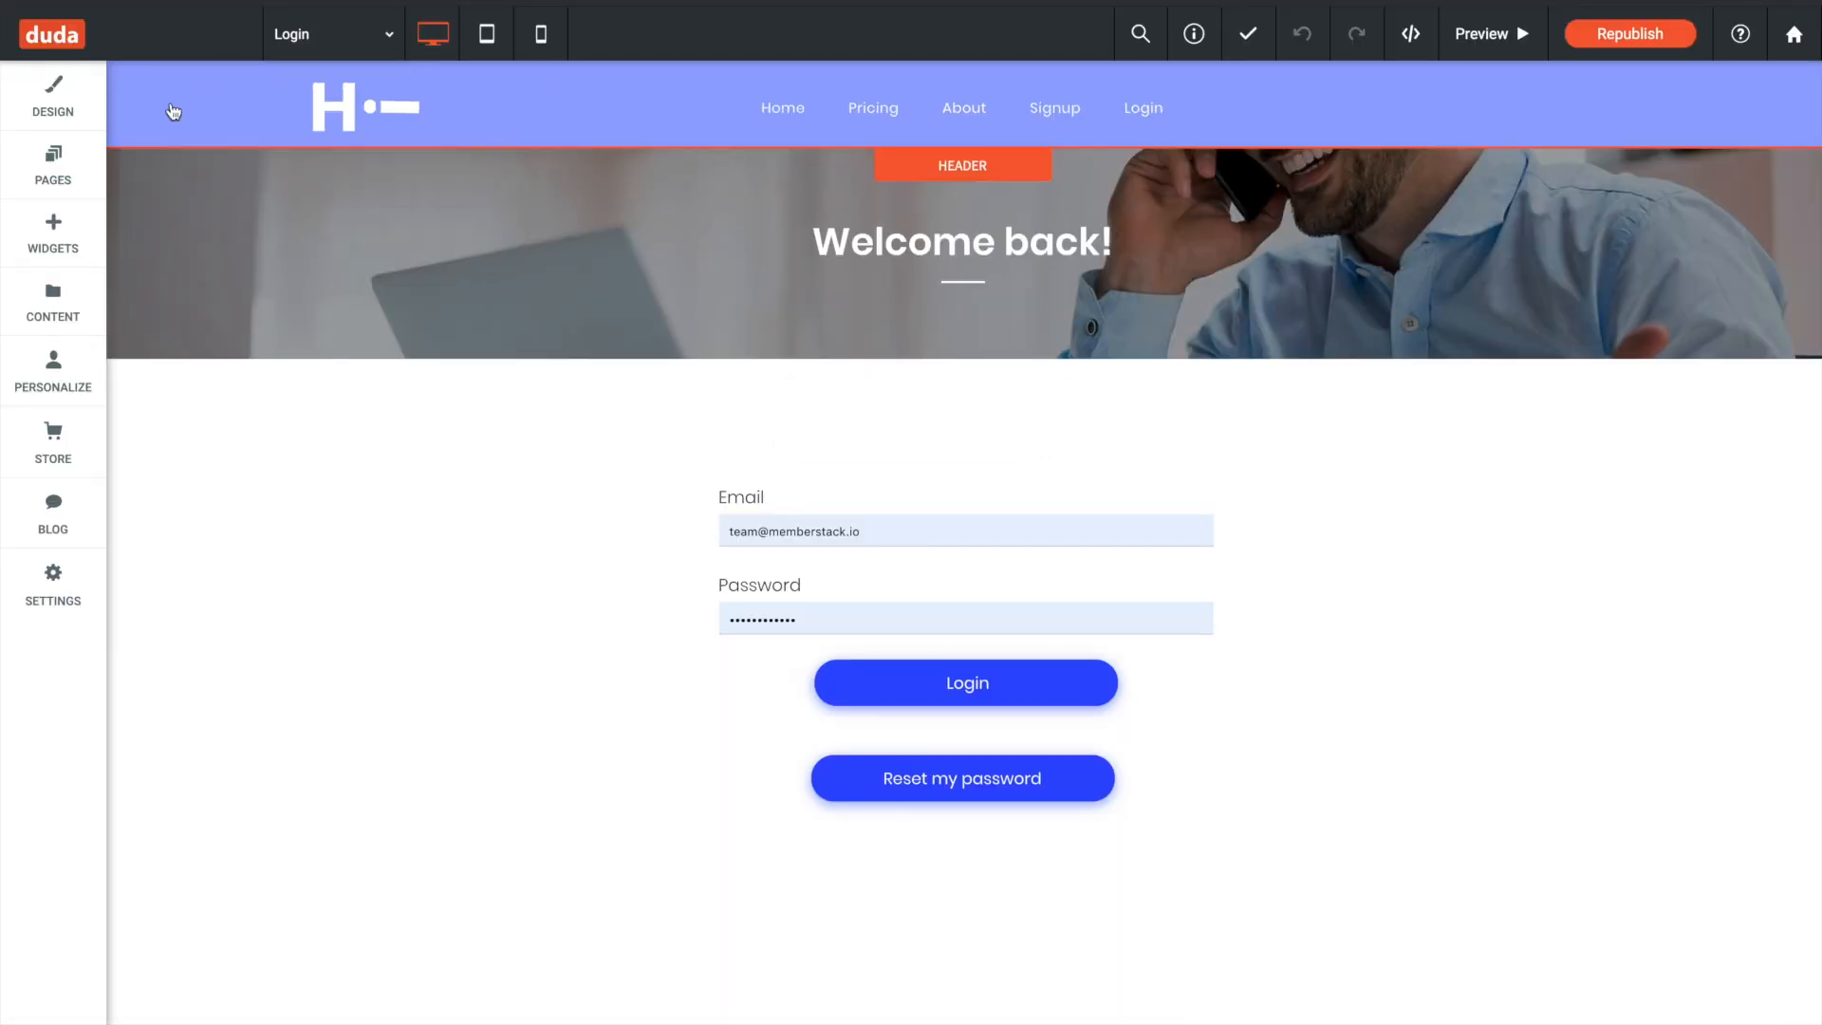
- Switch to the Duda editor, open the Welcome page under Pro and check its "Hey there , Welcome!" heading in text editing mode
{"action": "left_click", "coordinate": [52, 166]}
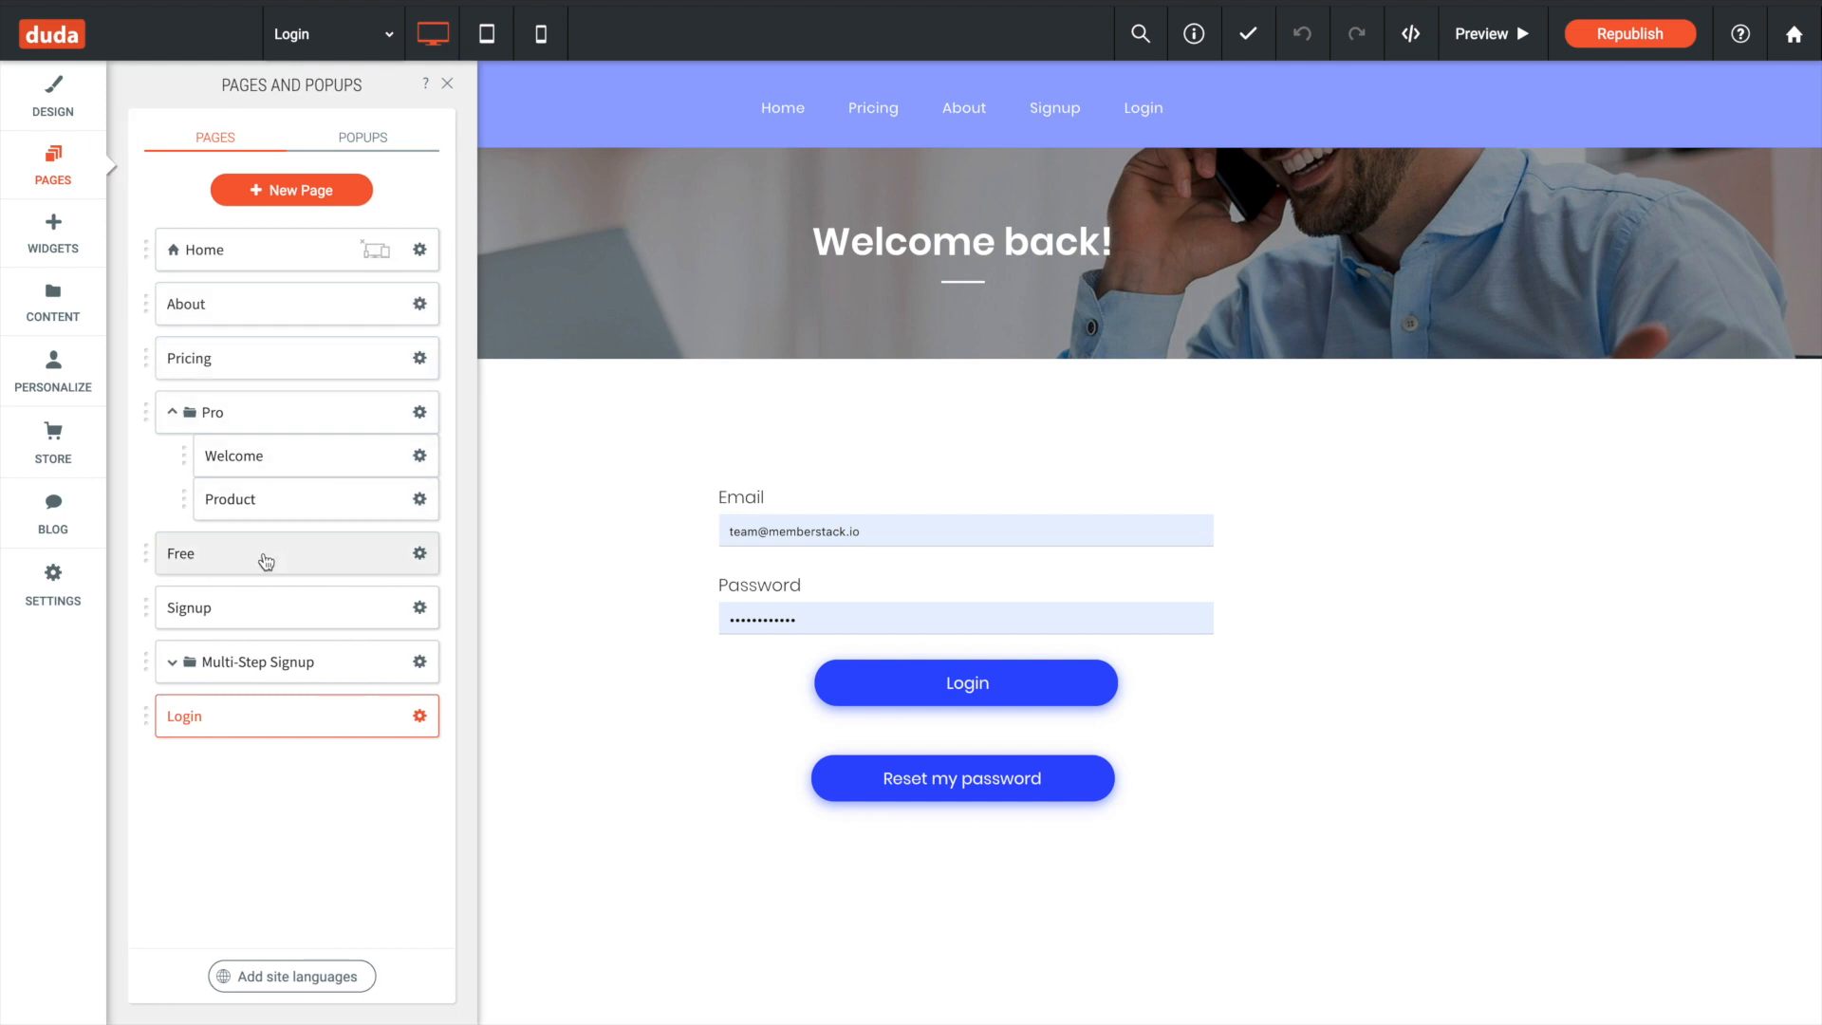
{"action": "left_click", "coordinate": [285, 460]}
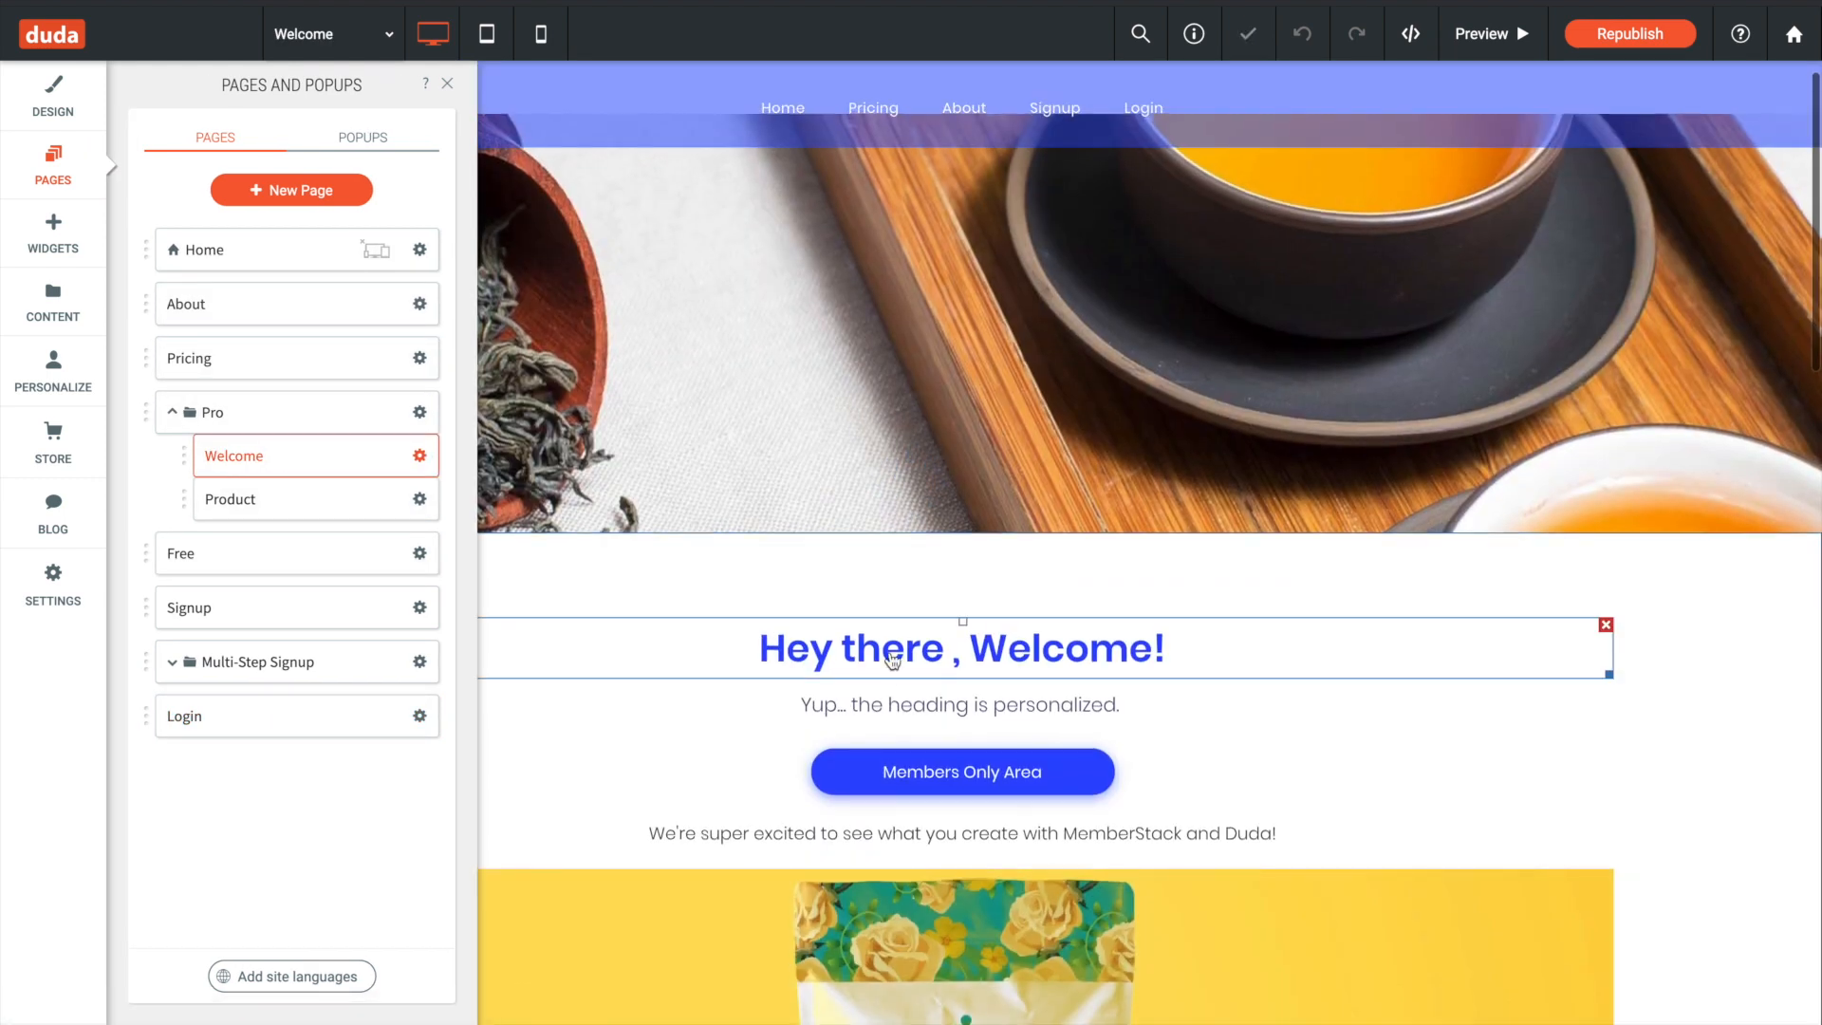
{"action": "left_click", "coordinate": [892, 660]}
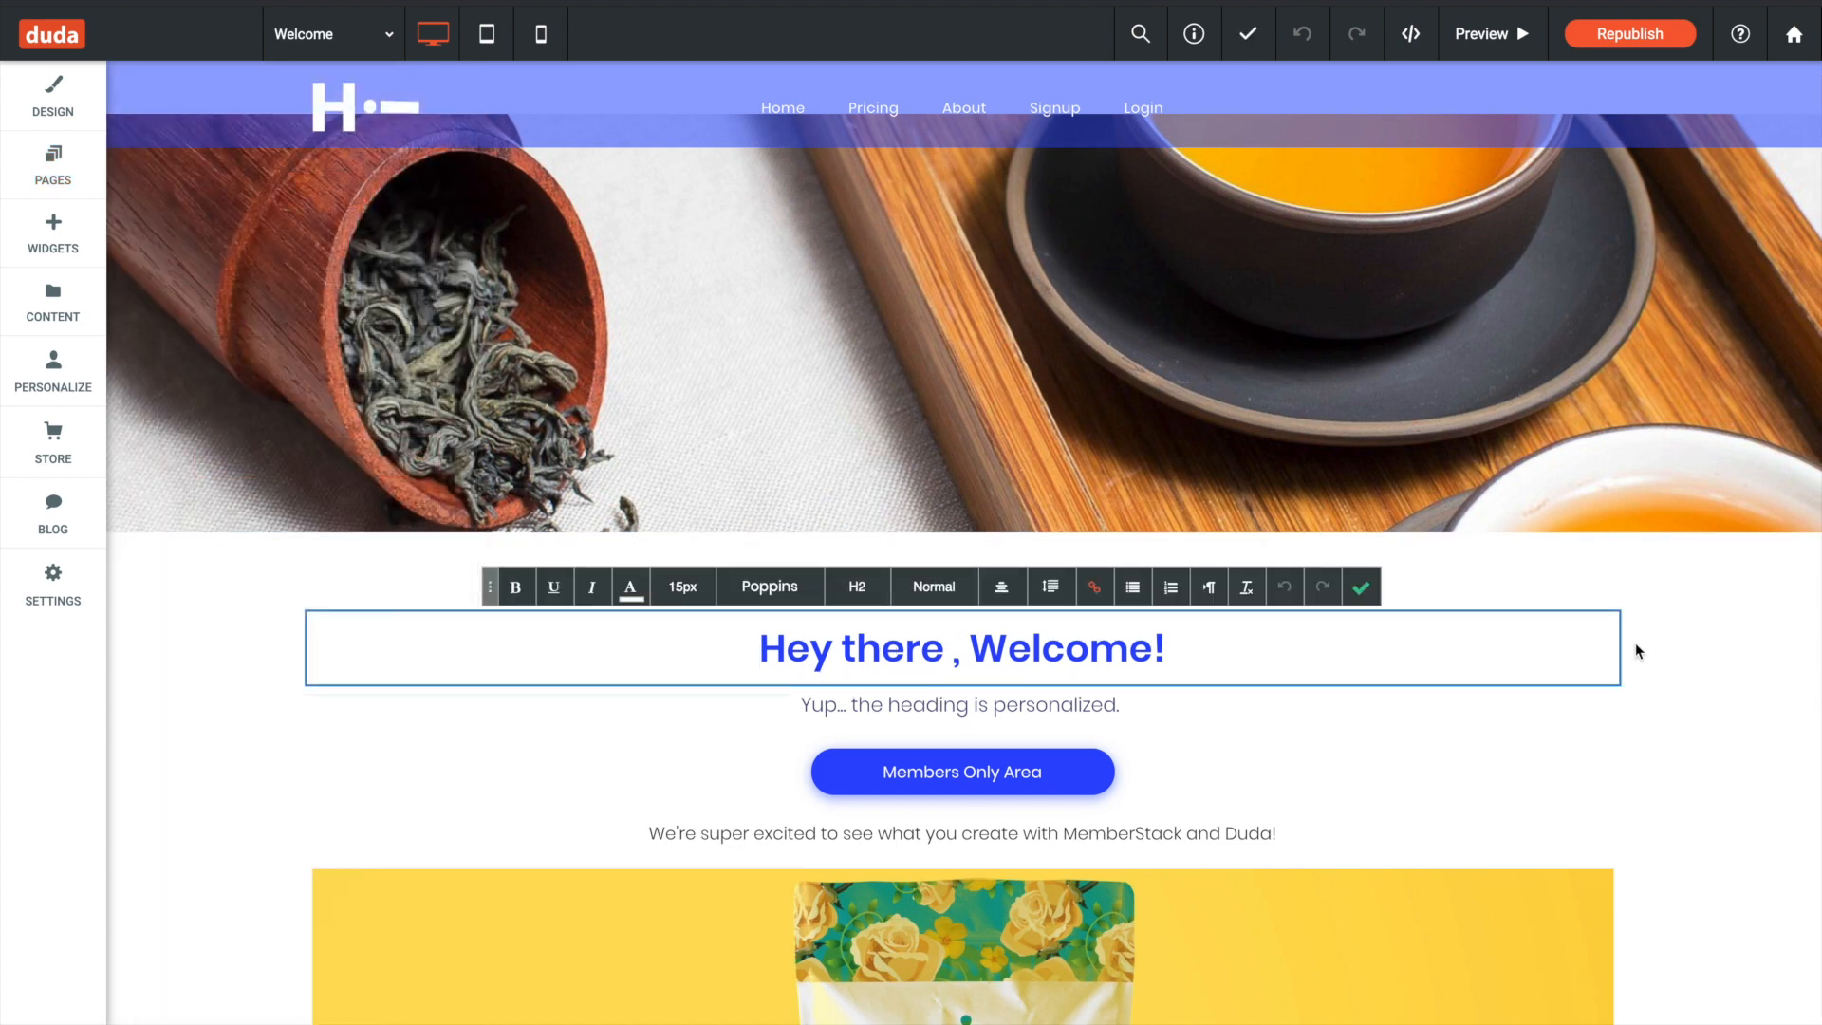
{"action": "left_click", "coordinate": [1361, 587]}
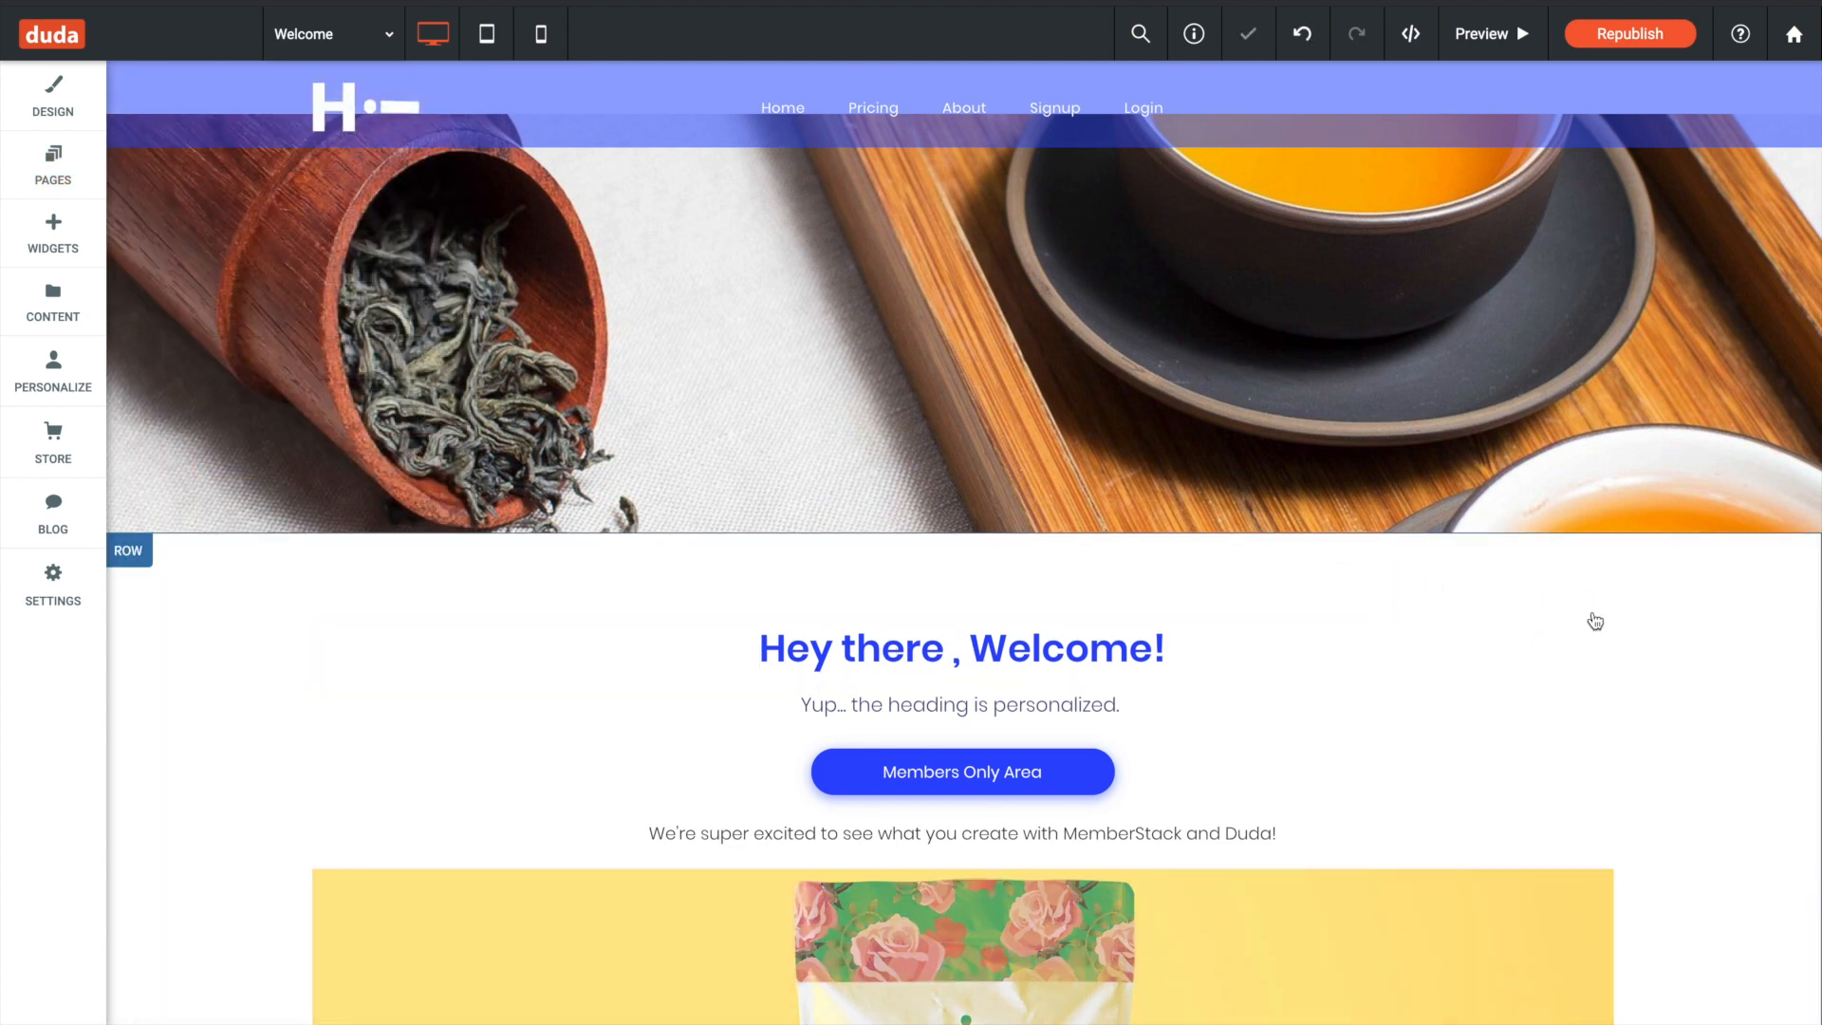
- Open the HTML of the row holding the welcome heading and locate the span with the ms-data="name" attribute
{"action": "left_click", "coordinate": [1647, 655]}
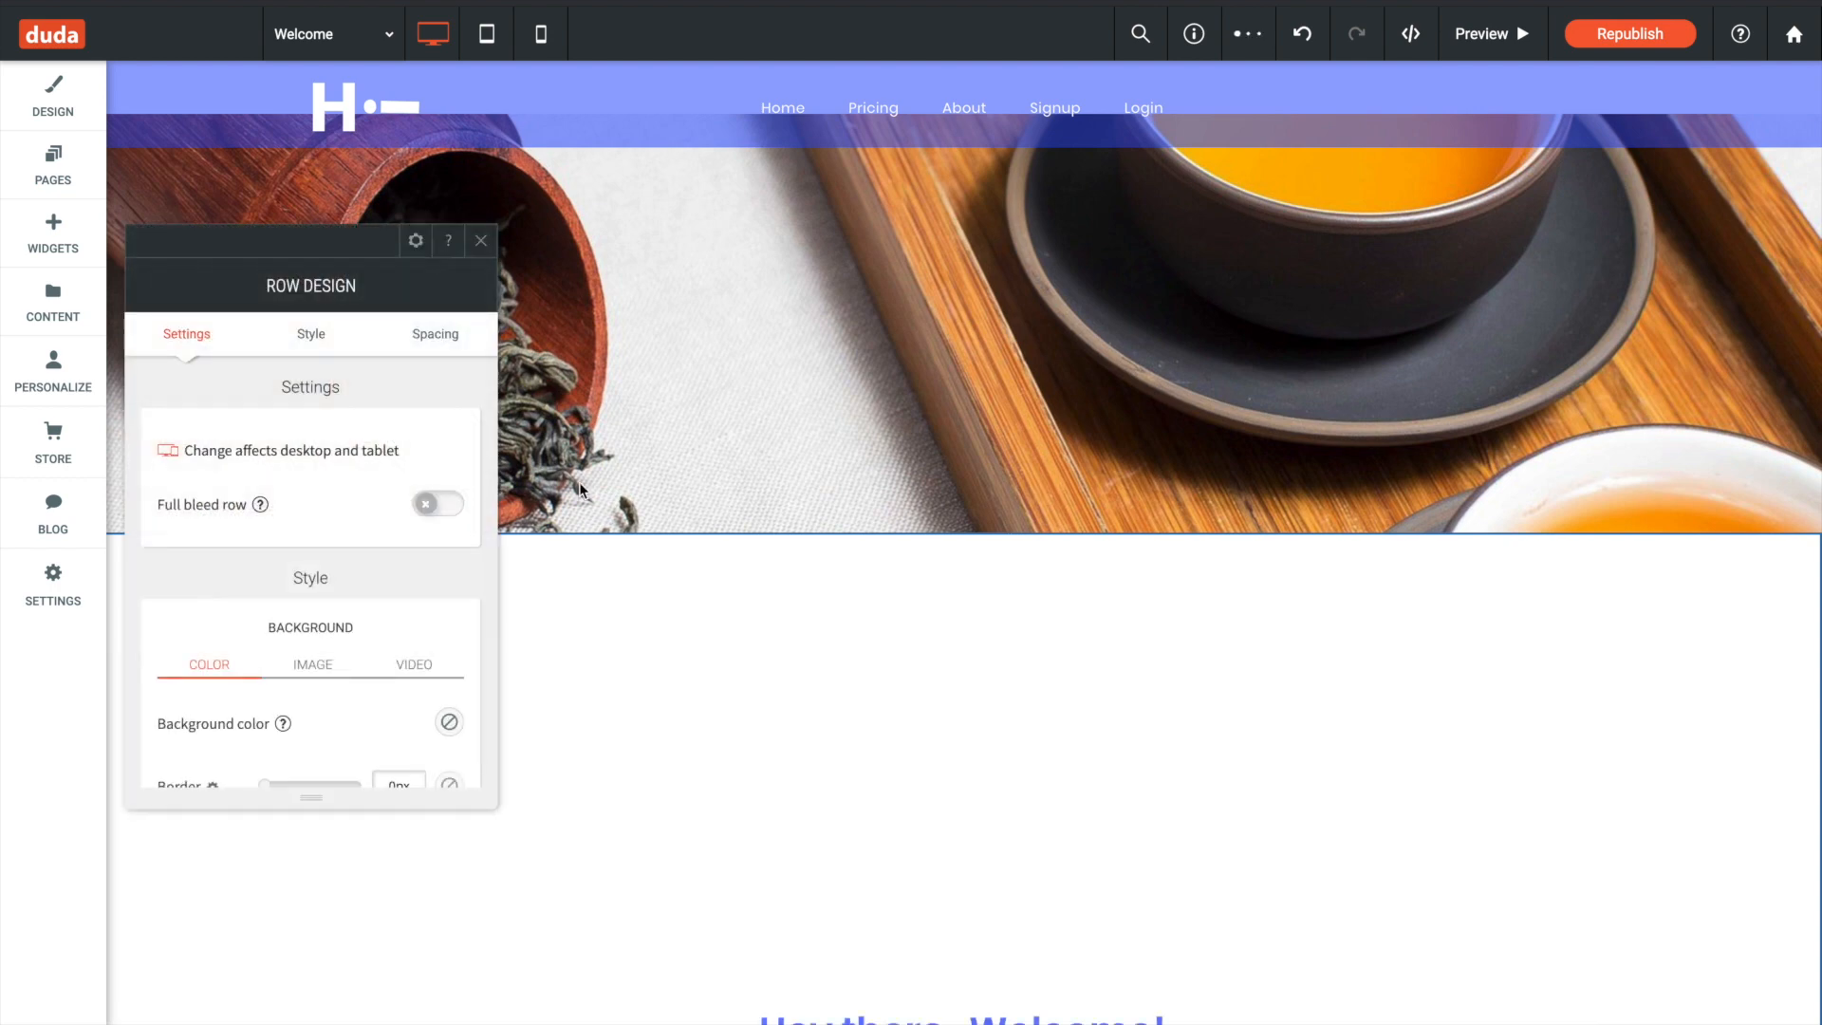
{"action": "left_click", "coordinate": [416, 240]}
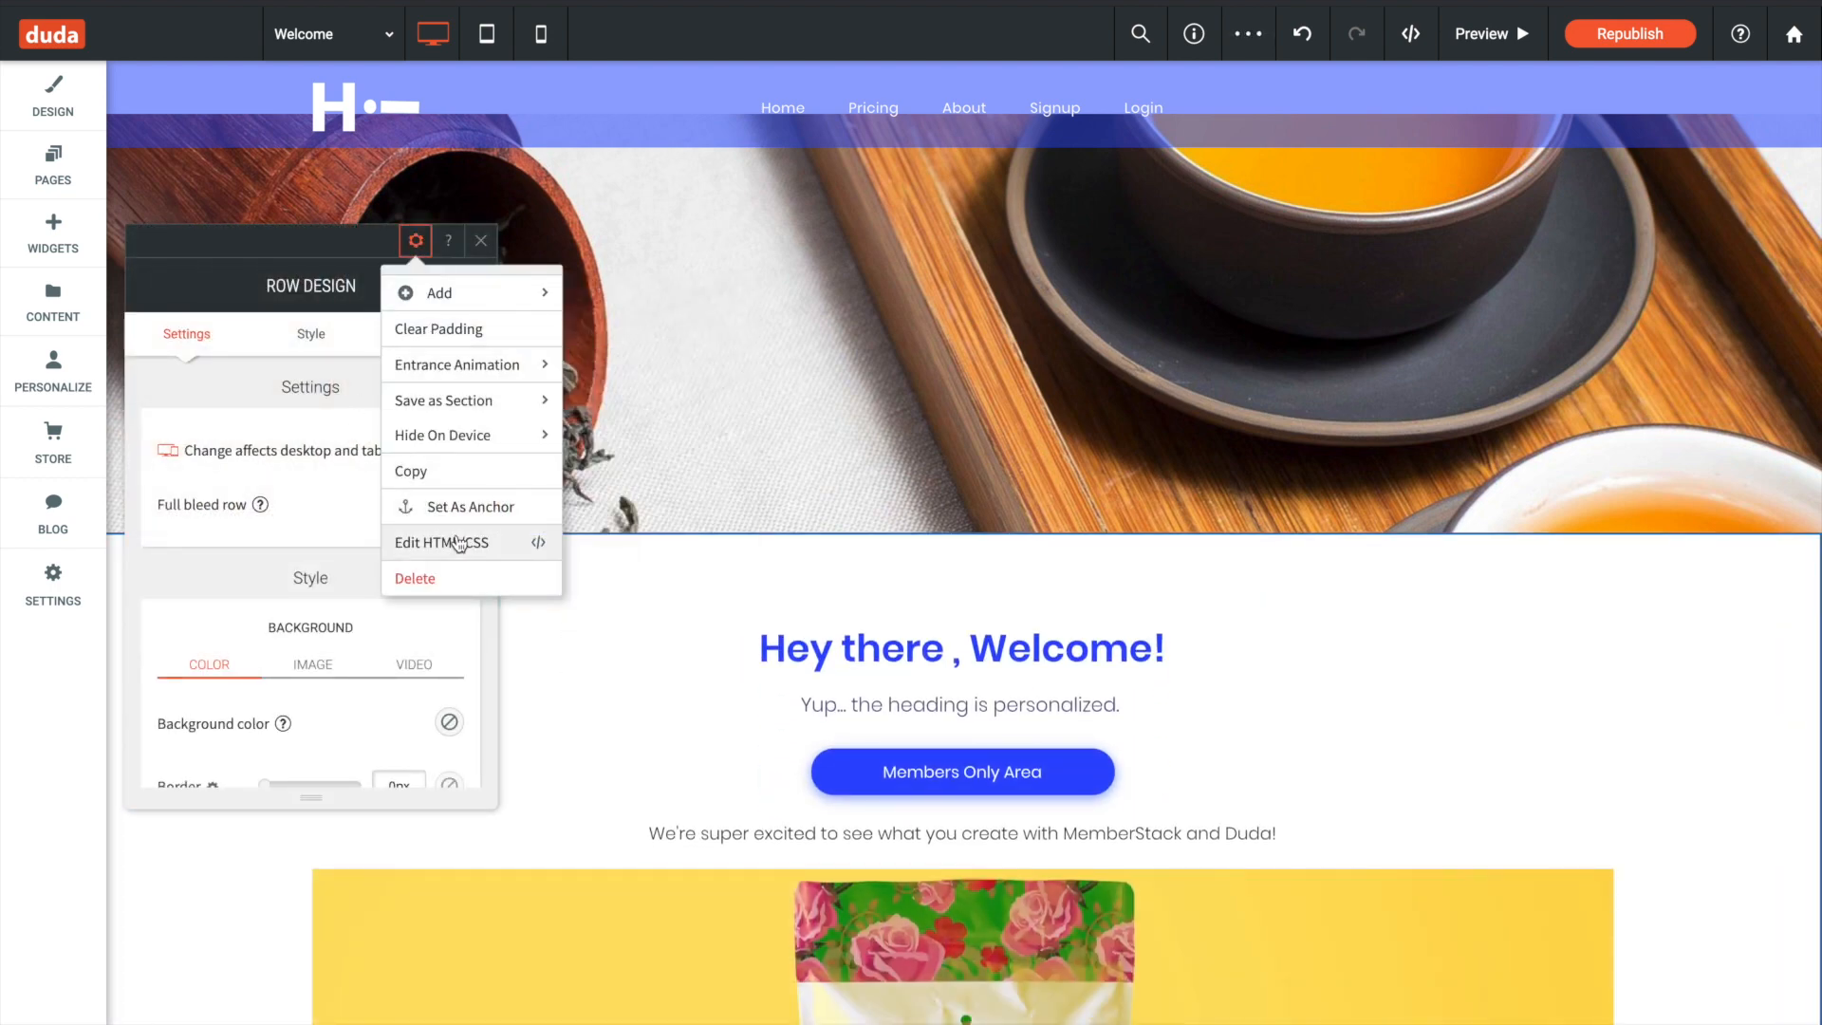
{"action": "left_click", "coordinate": [459, 543]}
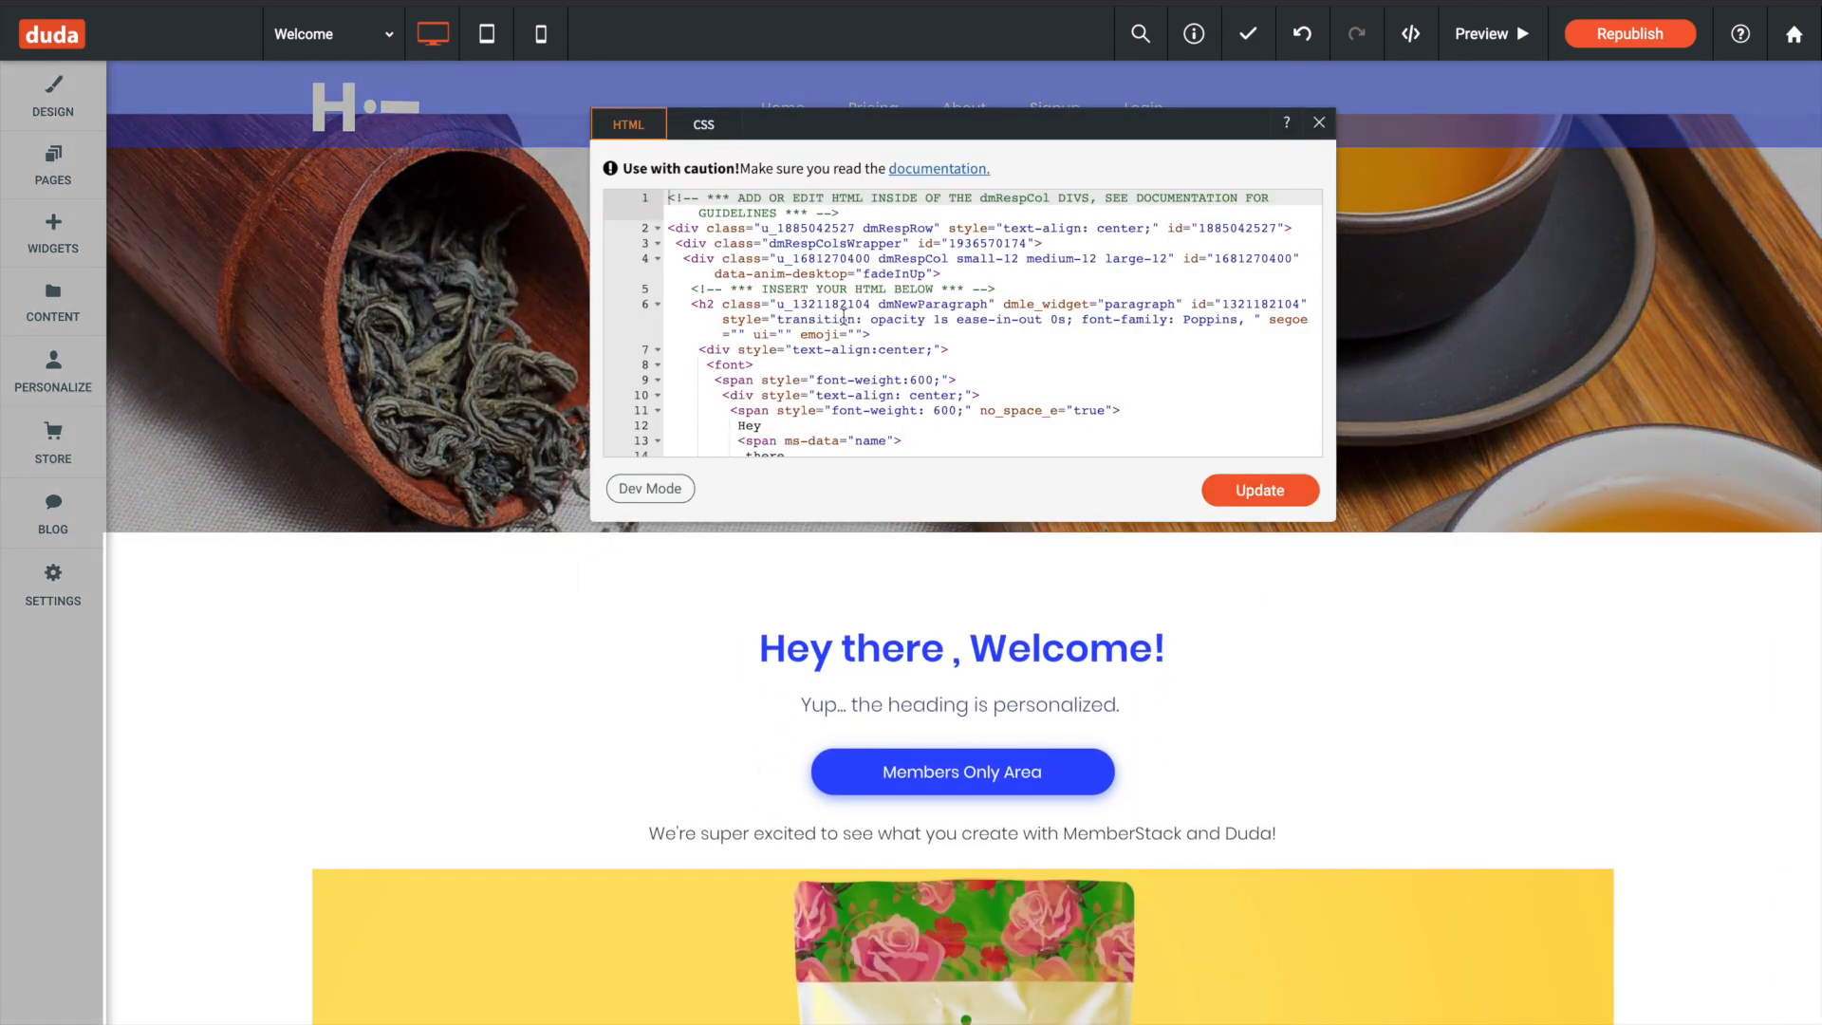
{"action": "scroll", "coordinate": [844, 316], "scroll_direction": "down", "scroll_amount": 4}
{"action": "scroll", "coordinate": [844, 316], "scroll_direction": "up", "scroll_amount": 1}
{"action": "scroll", "coordinate": [844, 316], "scroll_direction": "up", "scroll_amount": 1}
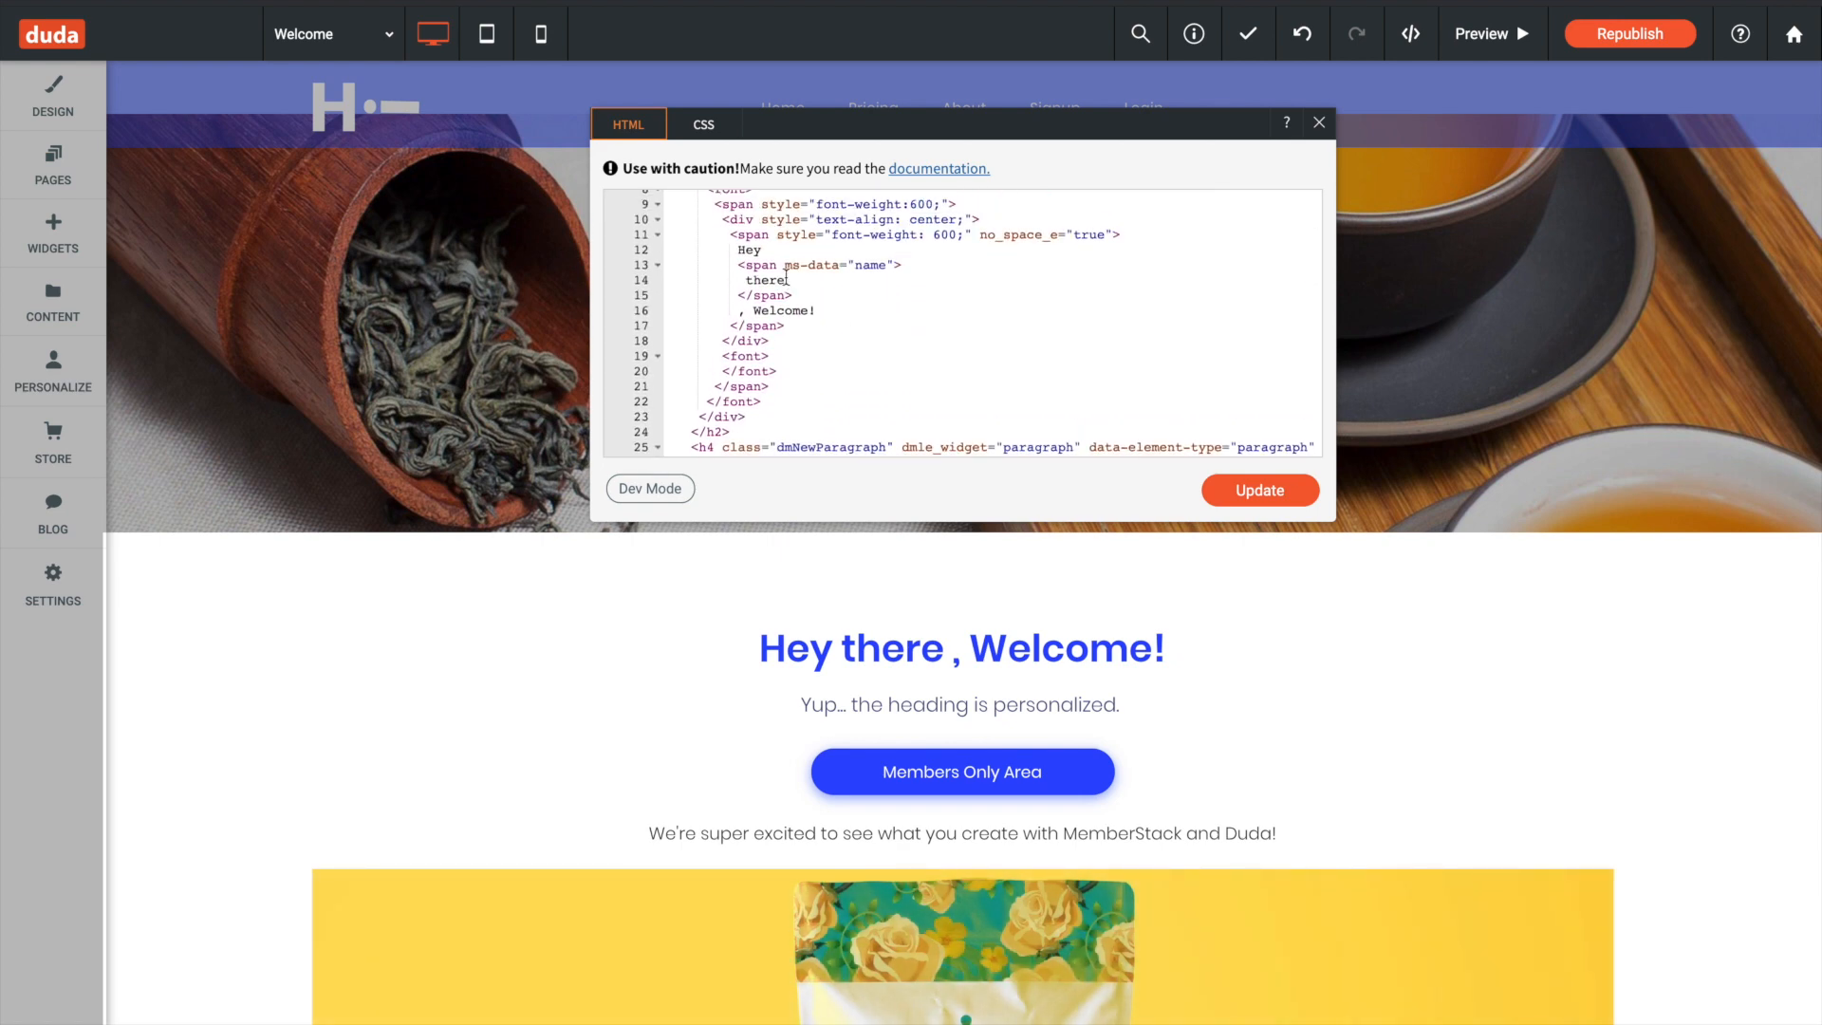
{"action": "scroll", "coordinate": [786, 278], "scroll_direction": "up", "scroll_amount": 3}
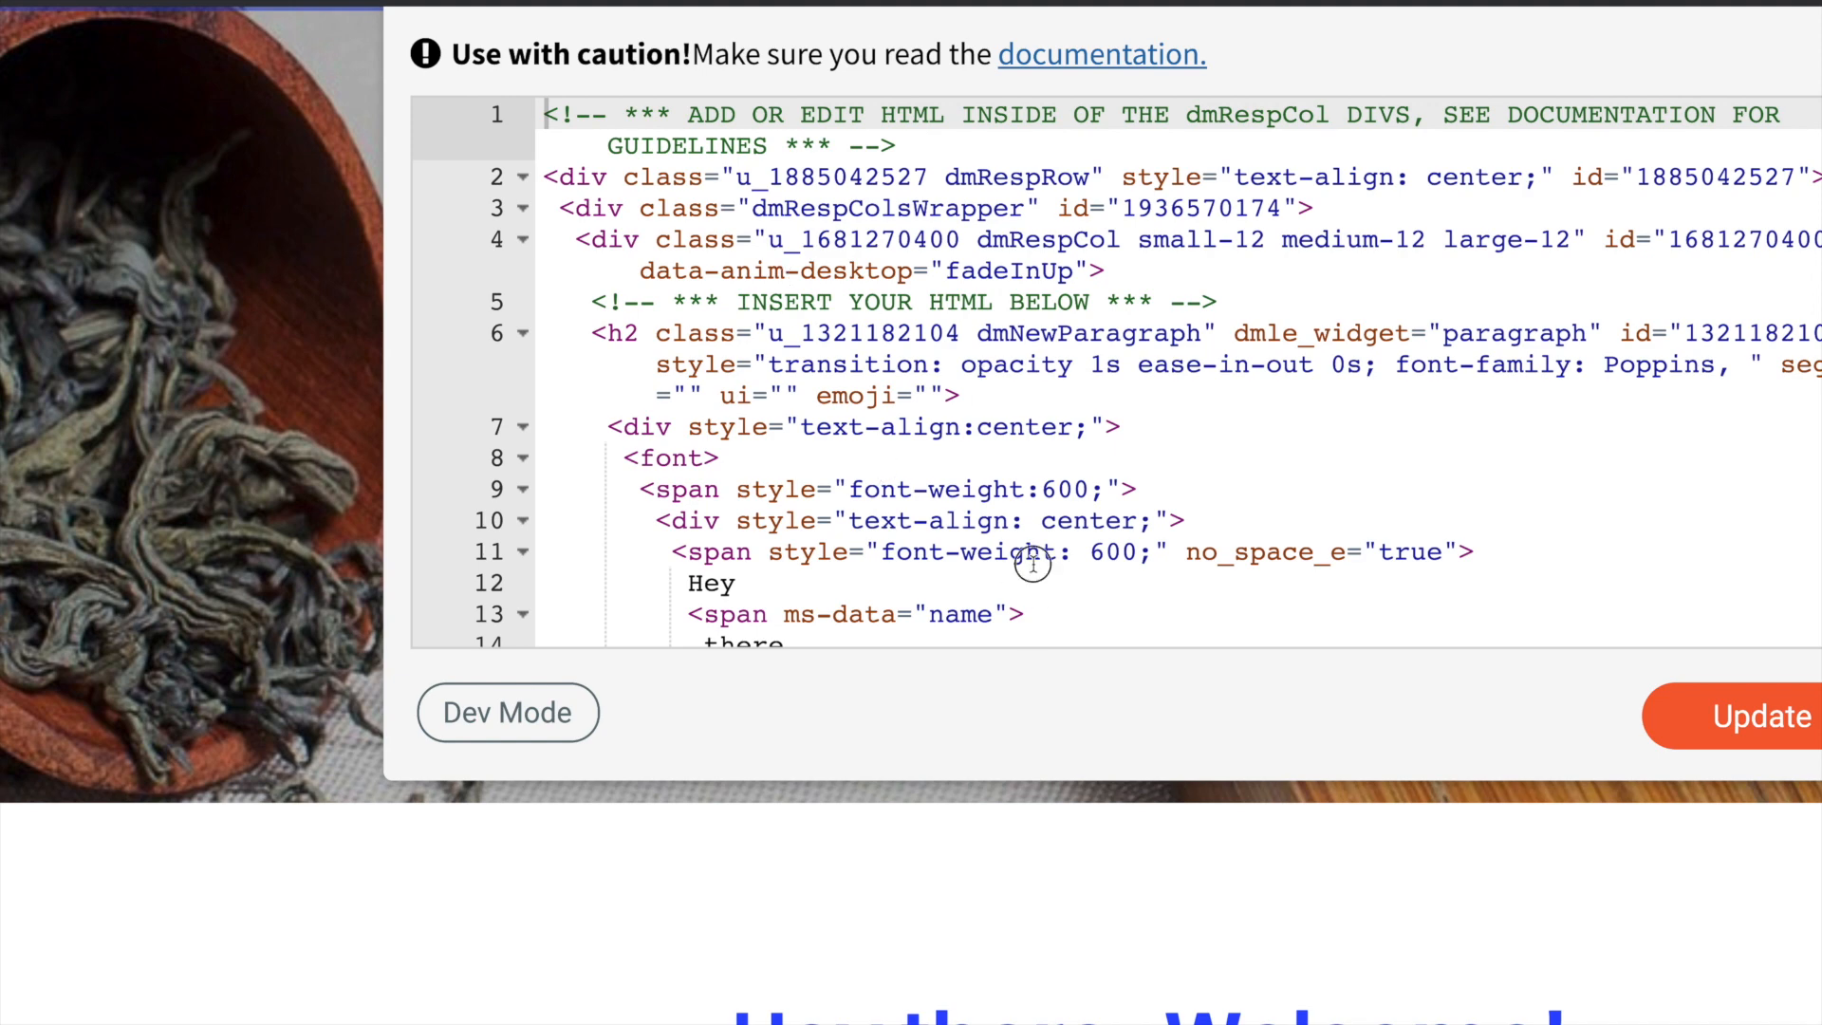
{"action": "scroll", "coordinate": [1033, 564], "scroll_direction": "down", "scroll_amount": 3}
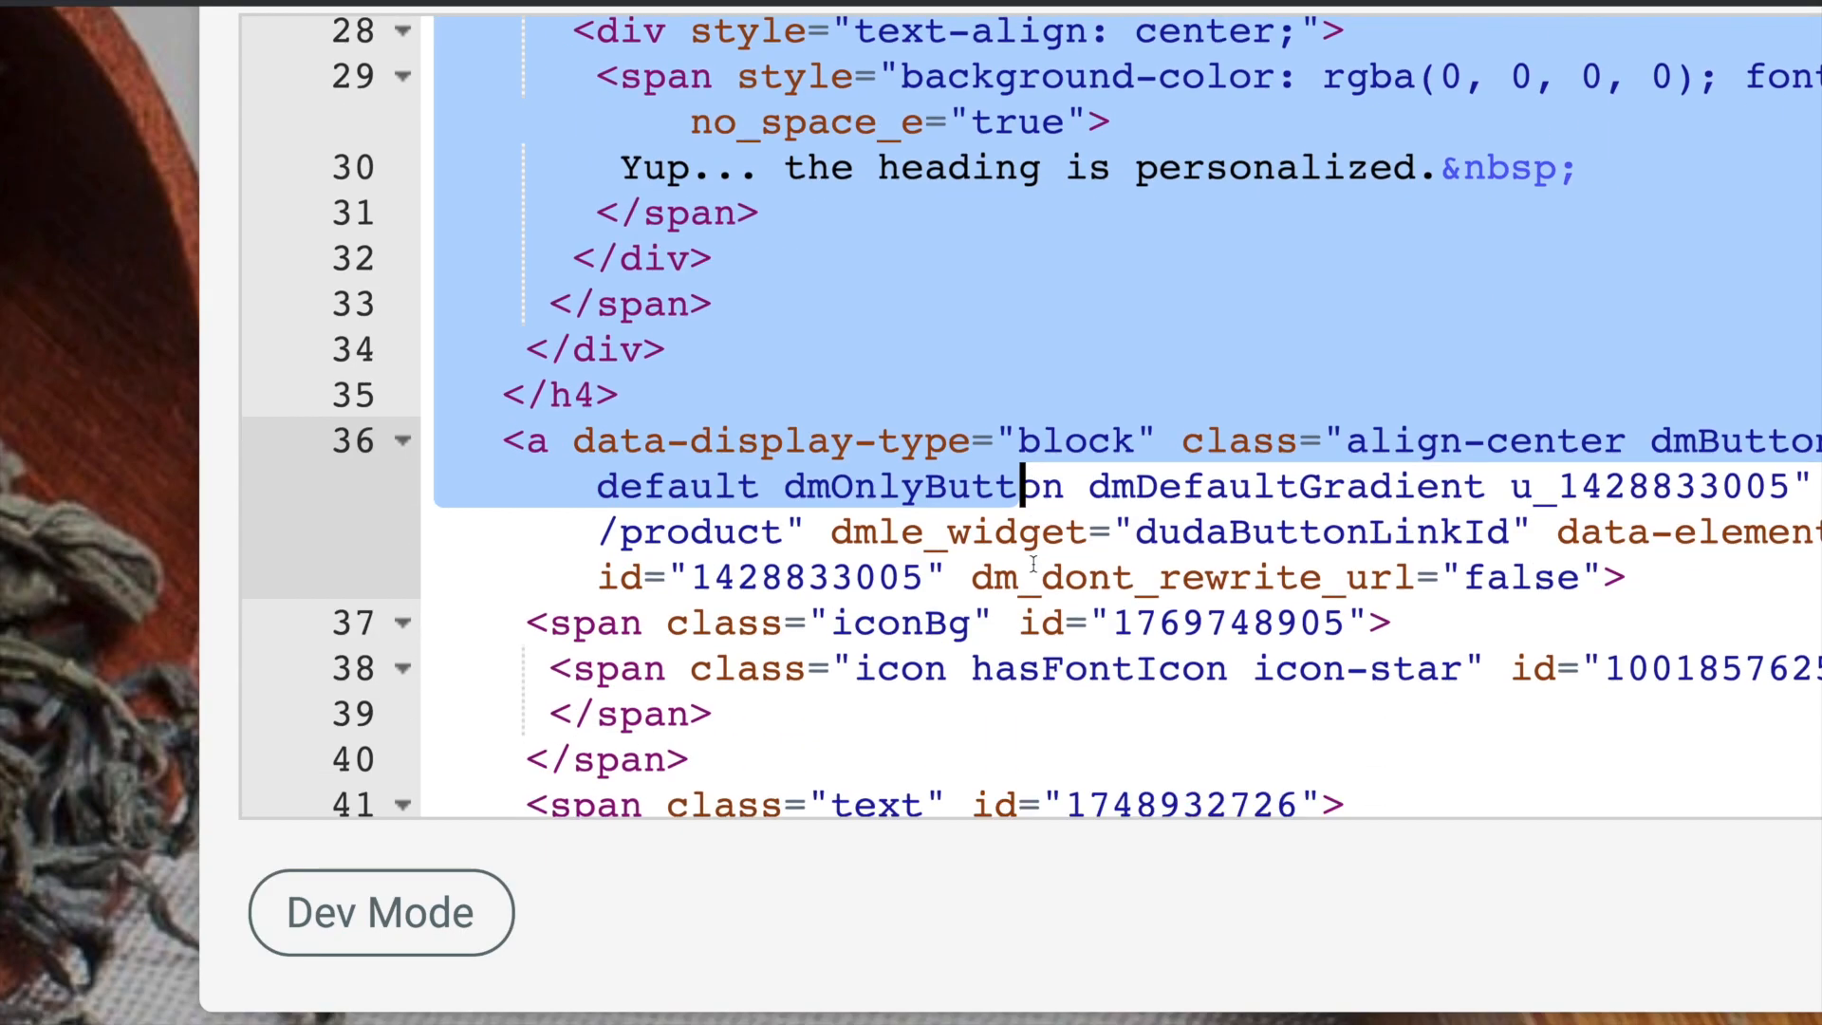
{"action": "scroll", "coordinate": [1034, 563], "scroll_direction": "up", "scroll_amount": 1}
{"action": "scroll", "coordinate": [1034, 564], "scroll_direction": "up", "scroll_amount": 5}
{"action": "scroll", "coordinate": [810, 444], "scroll_direction": "down", "scroll_amount": 2}
{"action": "left_click", "coordinate": [810, 444]}
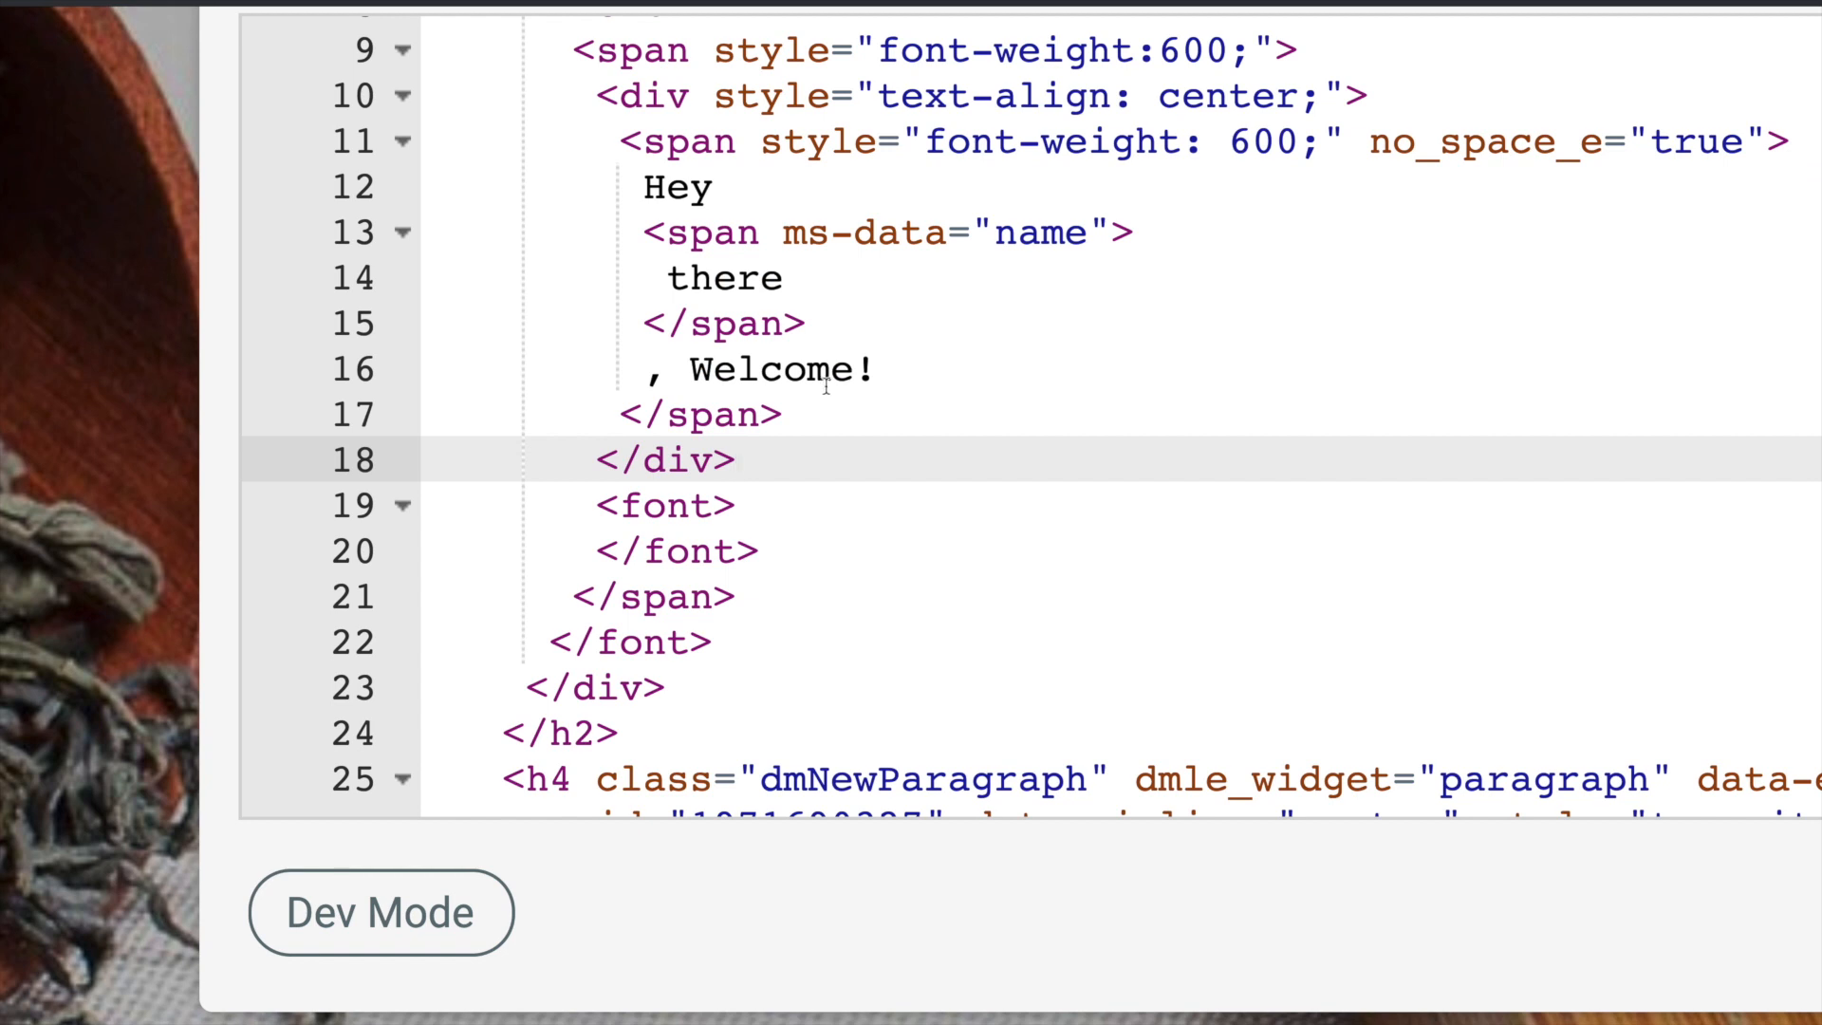
- Try "email" as the span's ms-data value in the heading's HTML and restore it to "name"
{"action": "left_click_drag", "start_coordinate": [813, 320], "coordinate": [618, 232]}
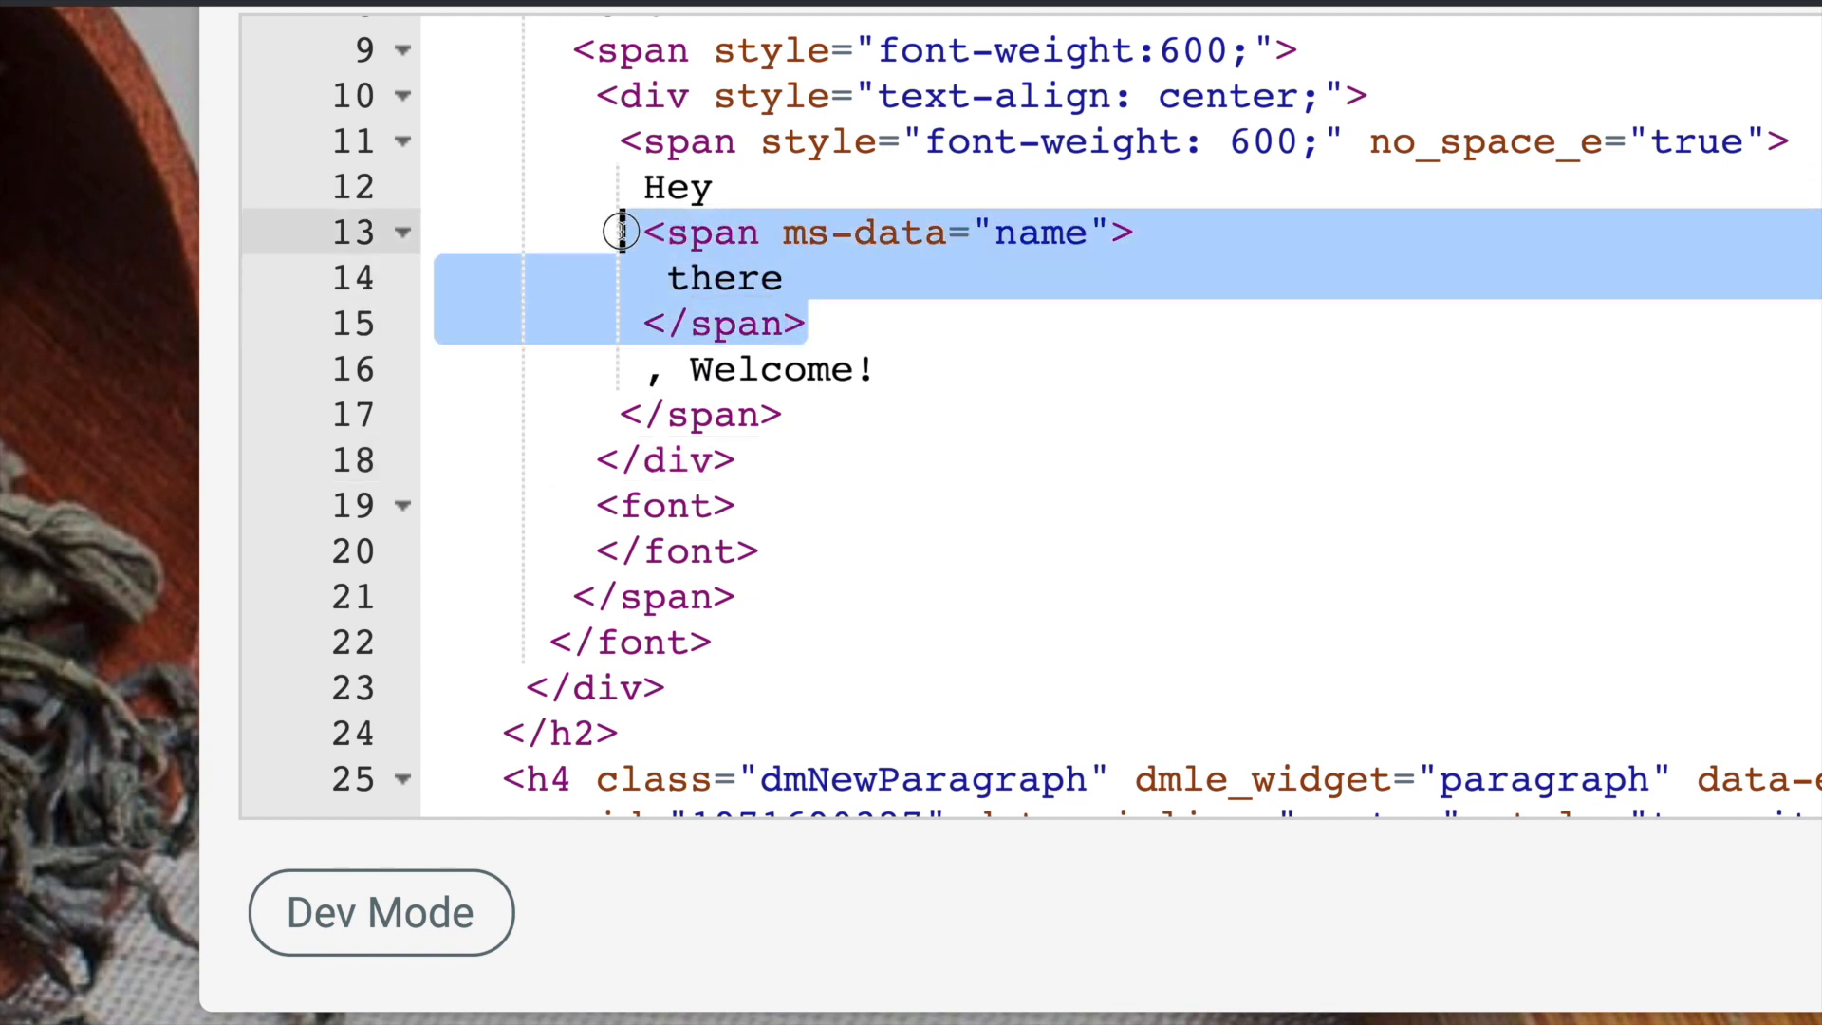
{"action": "double_click", "coordinate": [1039, 252]}
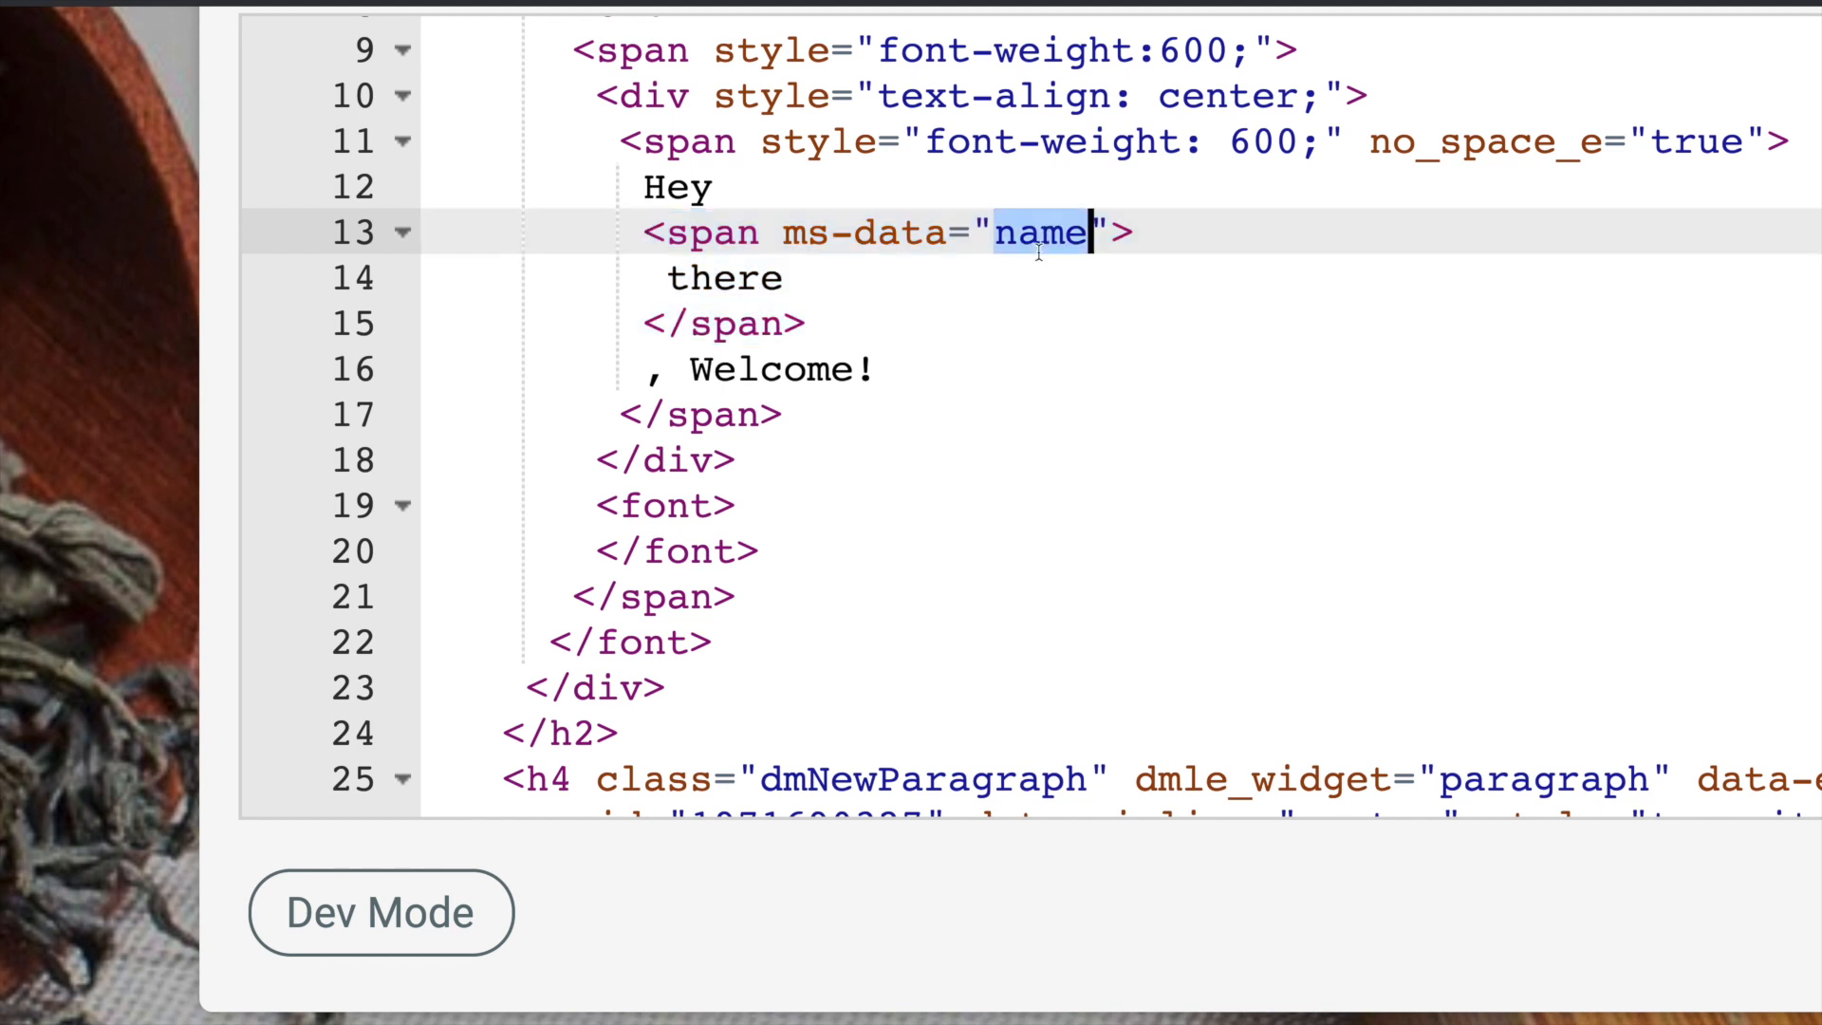
{"action": "type", "text": "email"}
{"action": "key", "text": "BackSpace"}
{"action": "key", "text": "BackSpace"}
{"action": "key", "text": "BackSpace"}
{"action": "key", "text": "BackSpace"}
{"action": "key", "text": "BackSpace"}
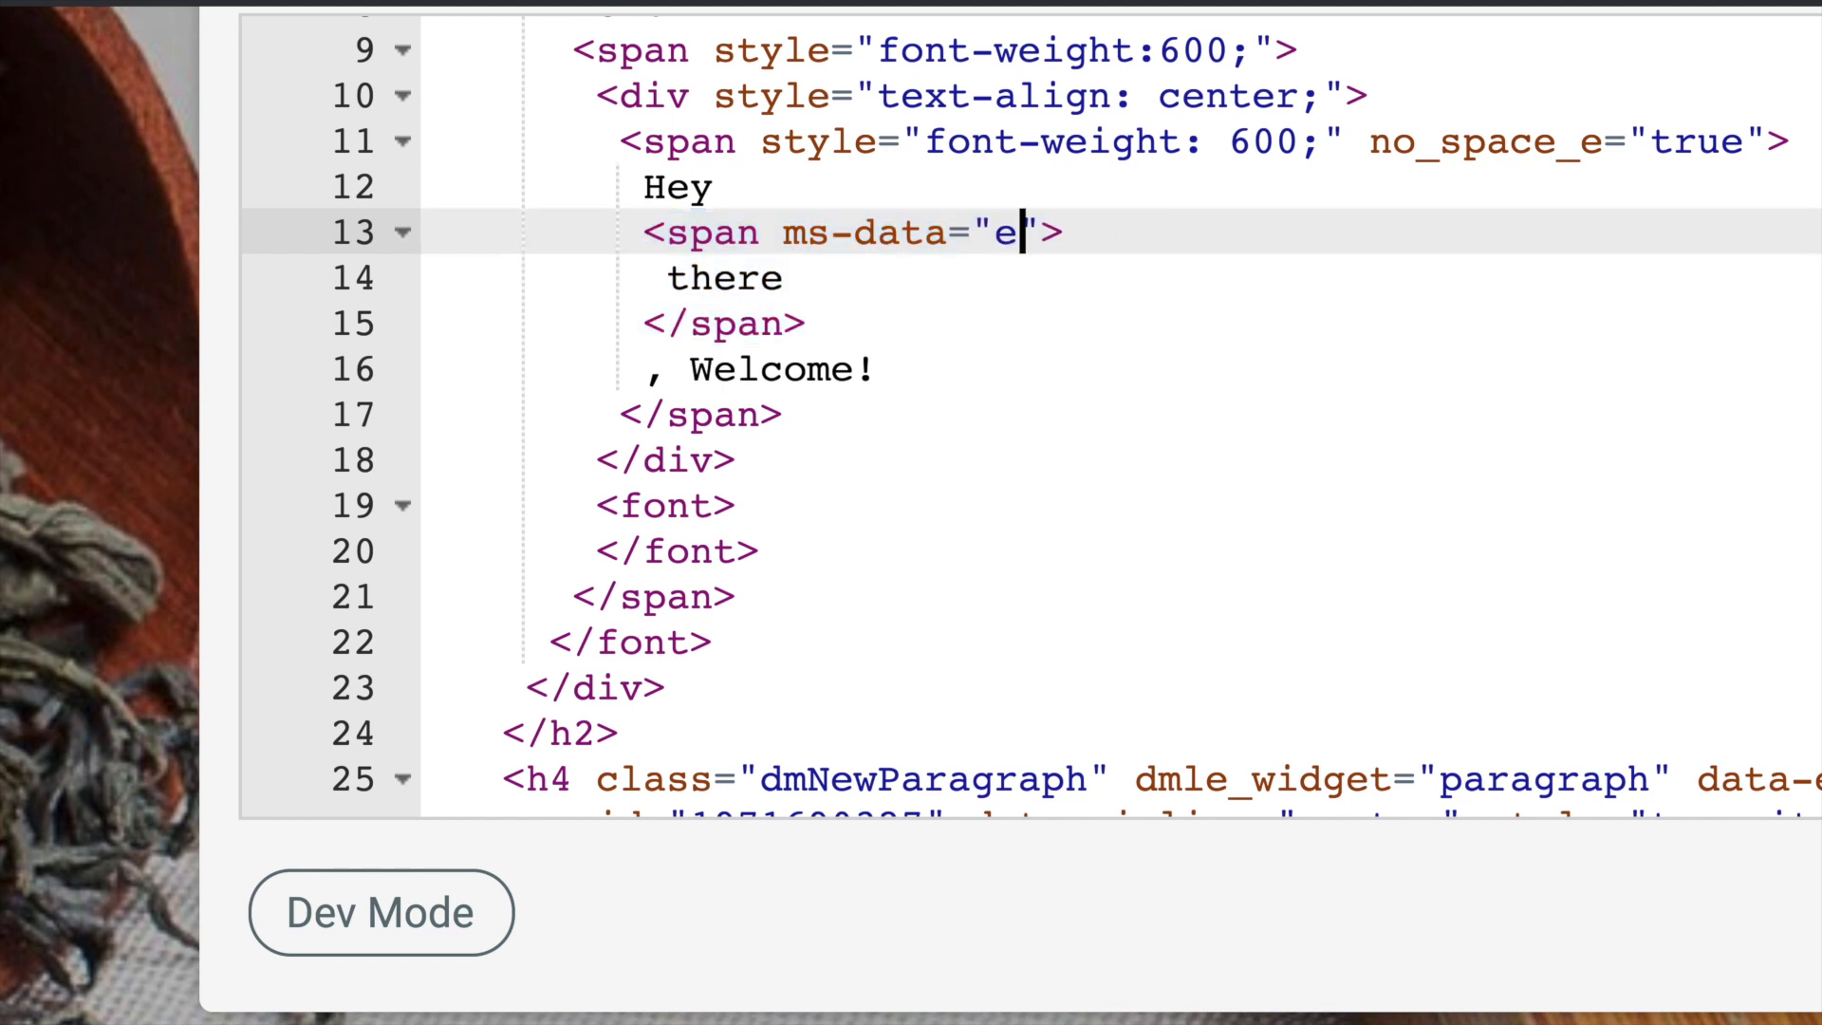
{"action": "type", "text": "name"}
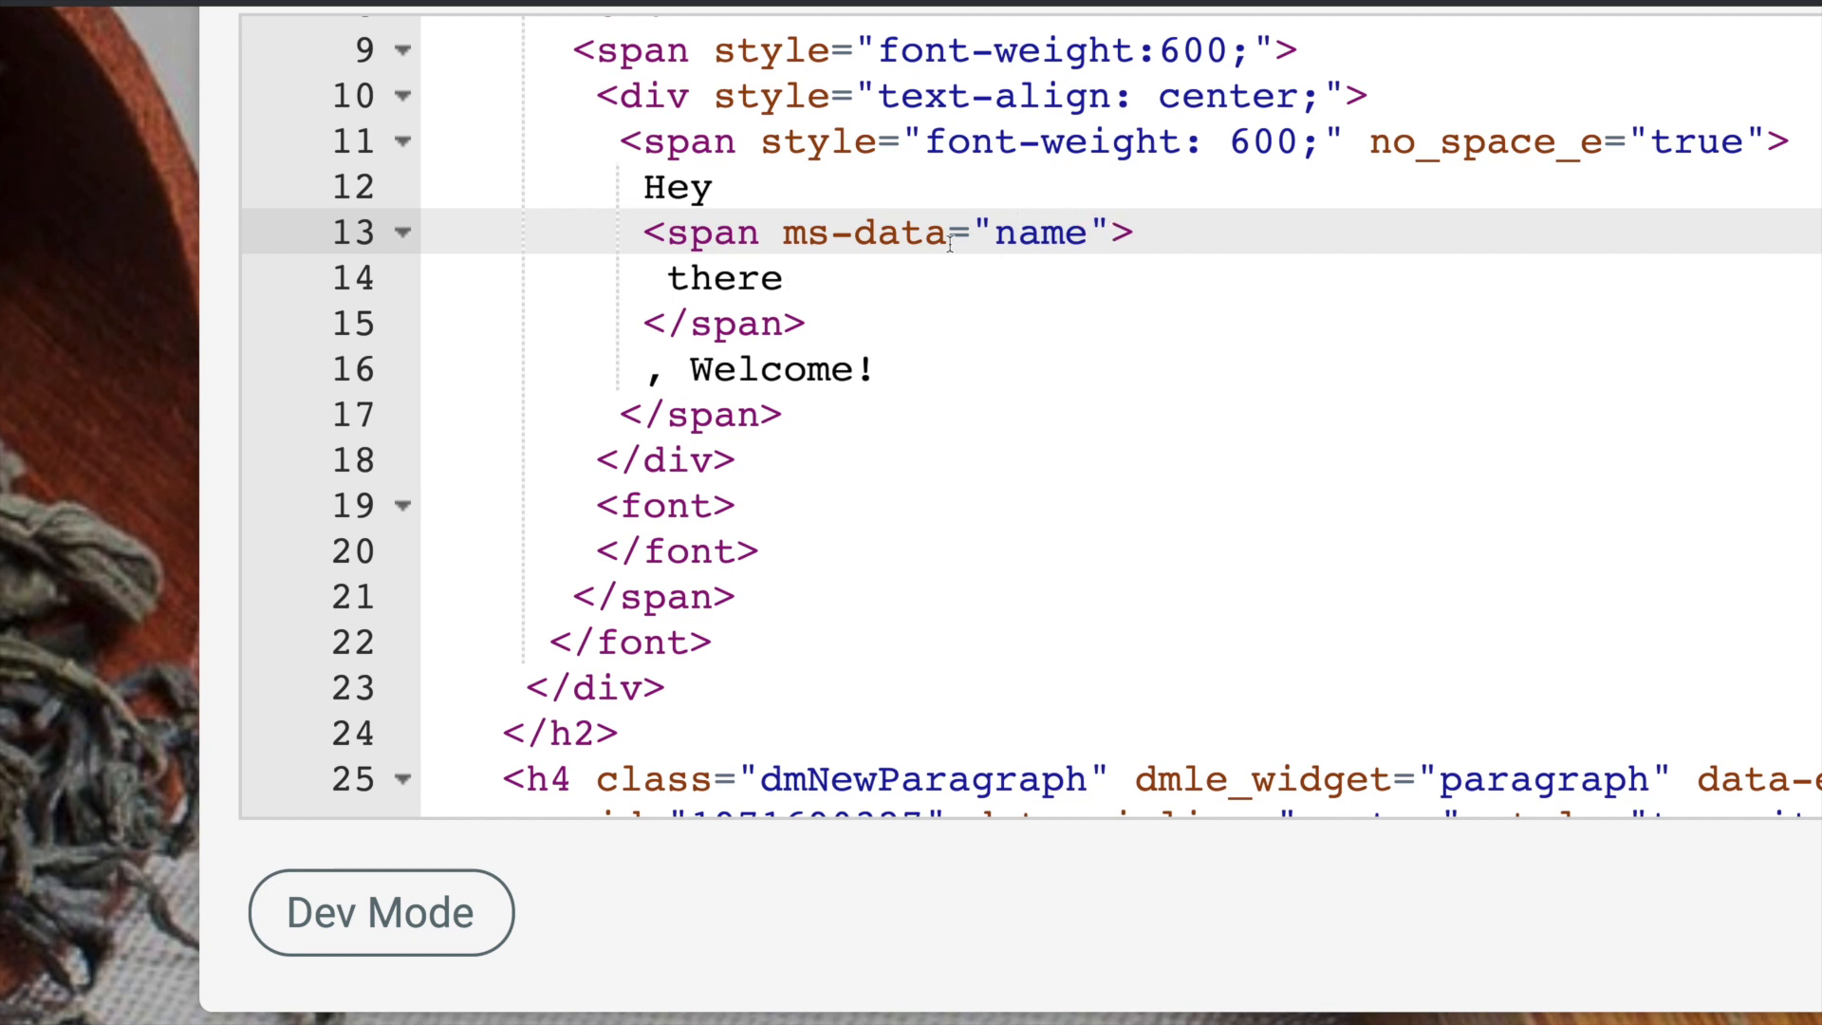
- Try a member's name in place of the span's fallback text and restore the text to "there"
{"action": "double_click", "coordinate": [791, 281]}
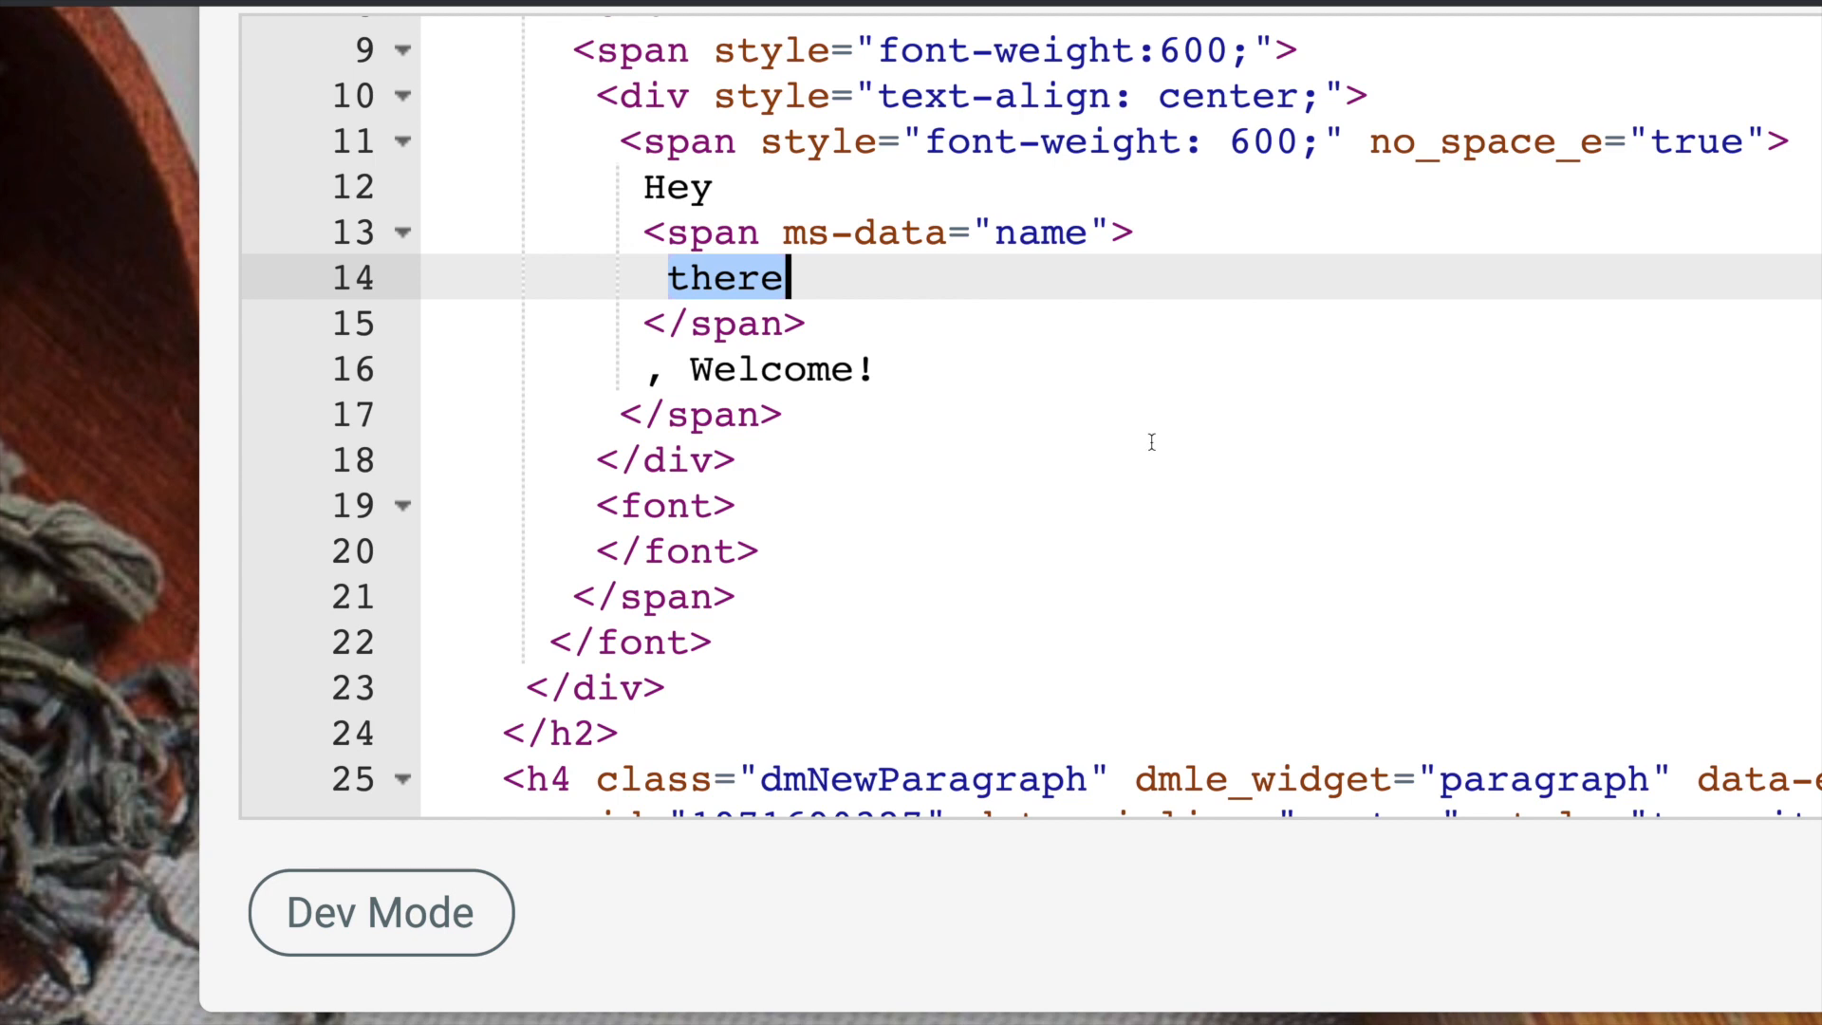
{"action": "double_click", "coordinate": [1025, 233]}
{"action": "double_click", "coordinate": [736, 277]}
{"action": "type", "text": "Duncan"}
{"action": "key", "text": "BackSpace"}
{"action": "key", "text": "BackSpace"}
{"action": "key", "text": "BackSpace"}
{"action": "key", "text": "BackSpace"}
{"action": "key", "text": "BackSpace"}
{"action": "key", "text": "BackSpace"}
{"action": "type", "text": "there"}
{"action": "left_click", "coordinate": [822, 328]}
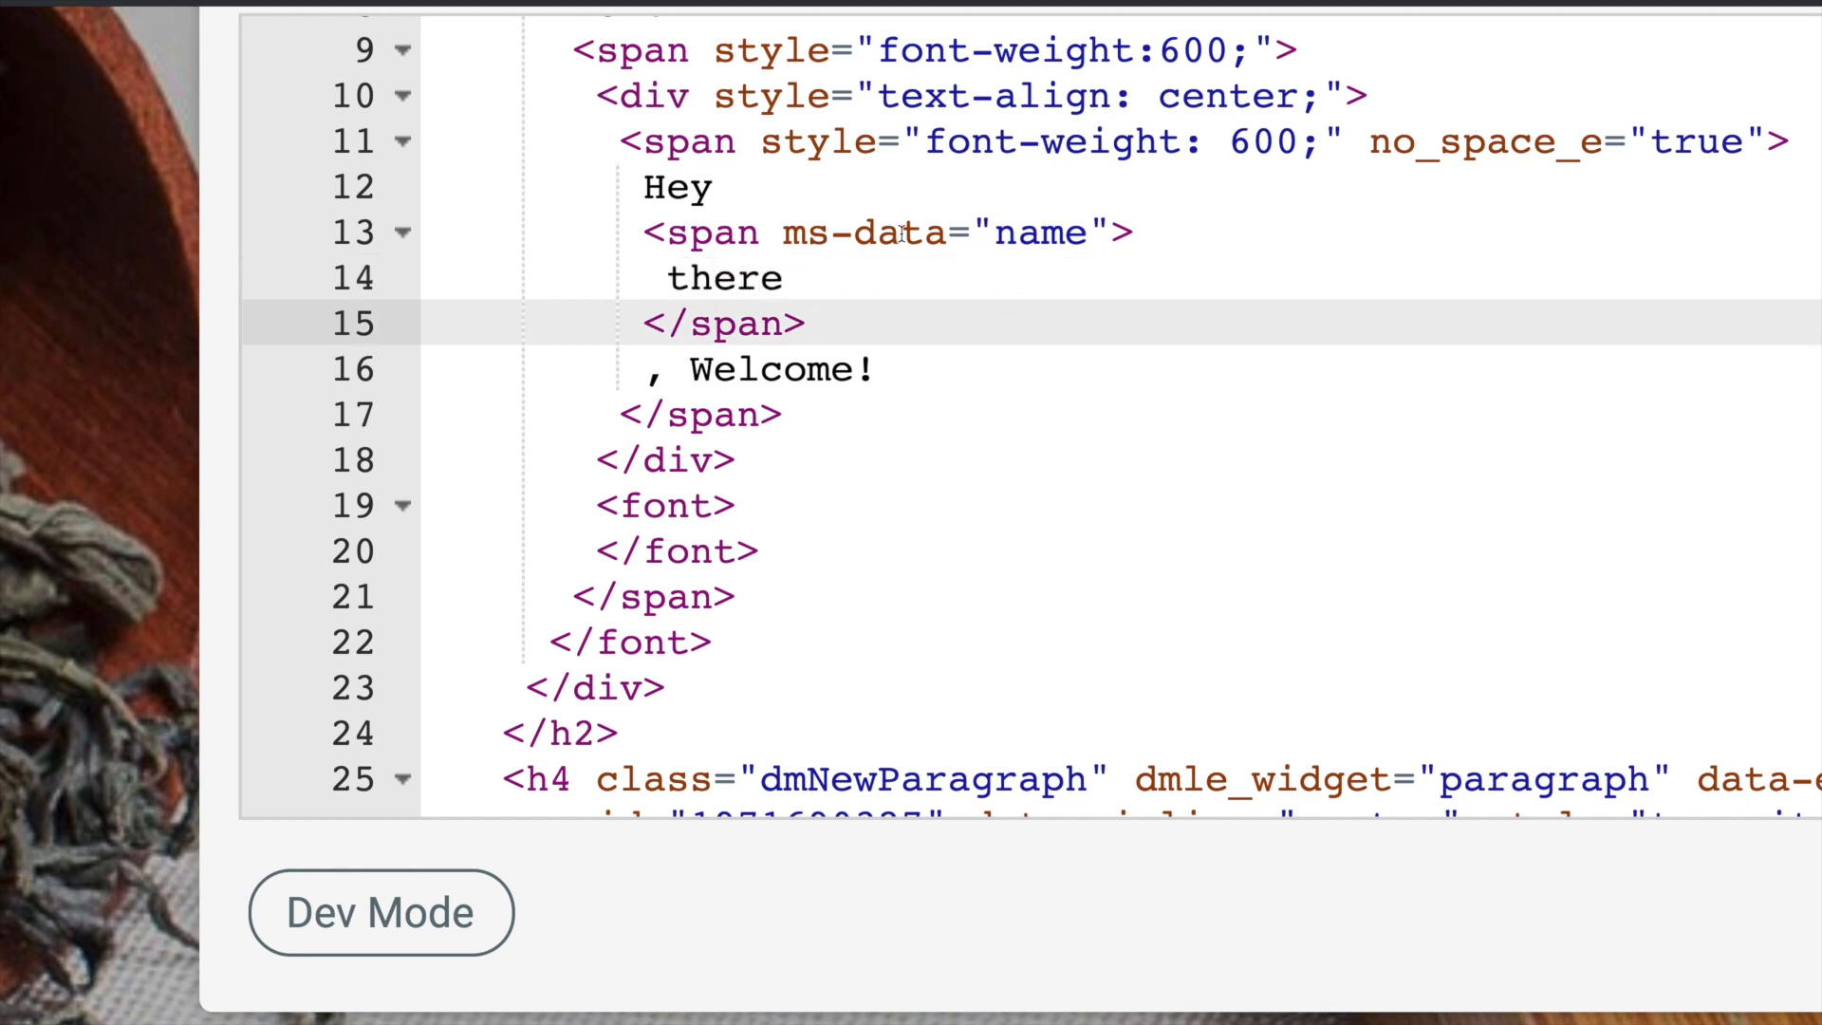